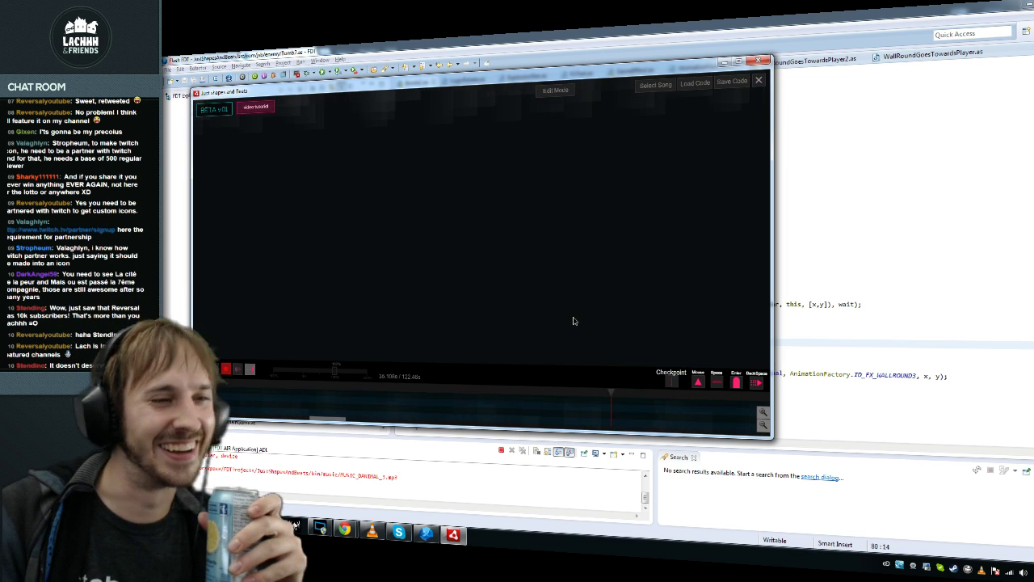
Step: Pause the song and close the running level editor window
left_click(233, 367)
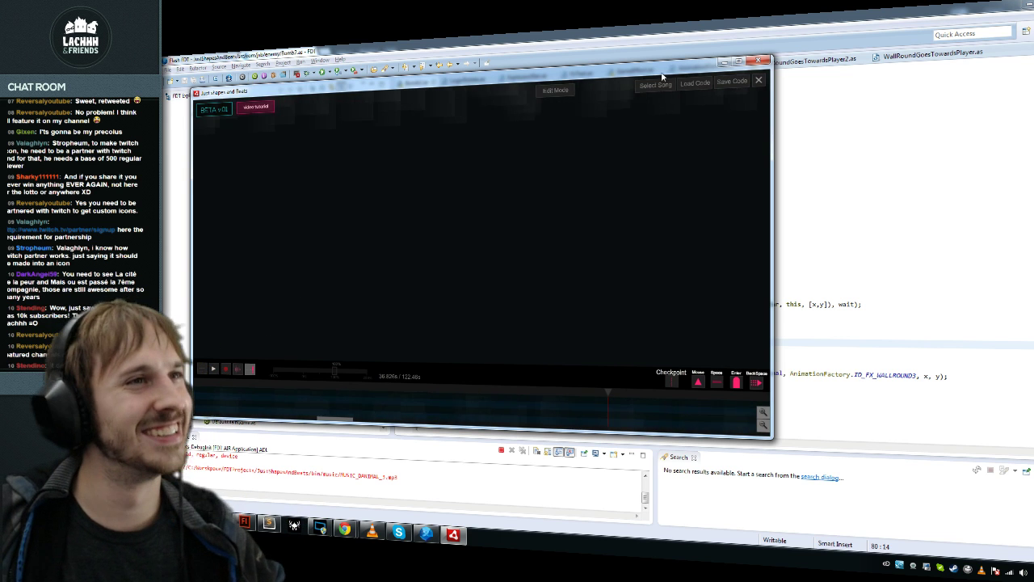
left_click_drag(647, 113, 724, 121)
left_click(844, 67)
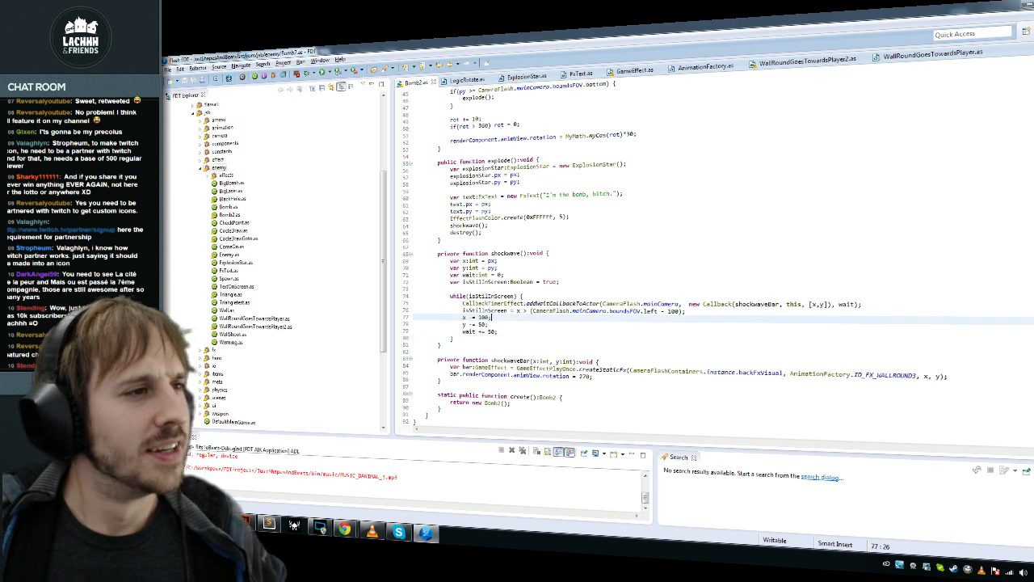
Step: From line 80 of Bomb2.as, bring up the Open Type class search
left_click(488, 324)
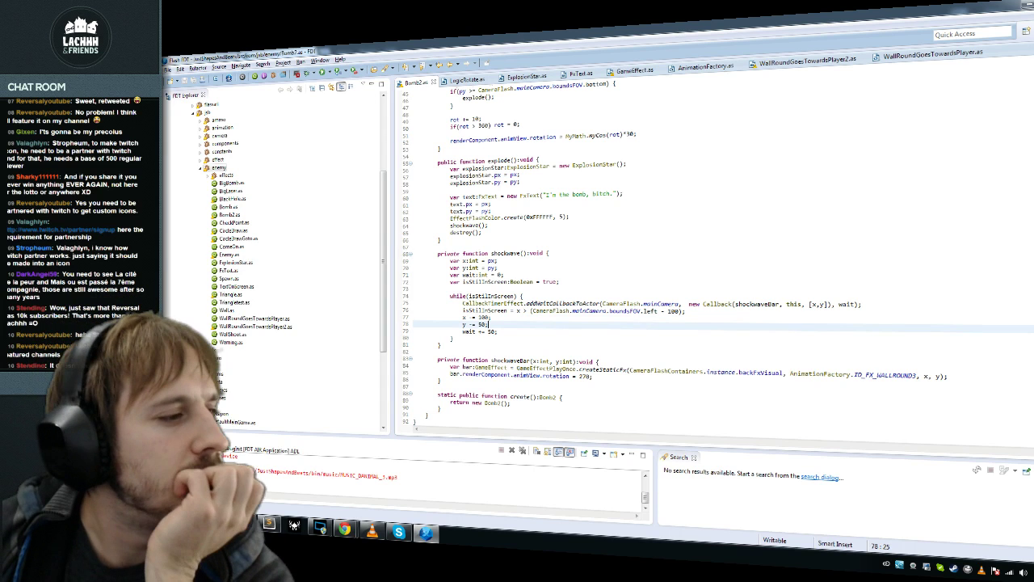
key("Down")
key("Down")
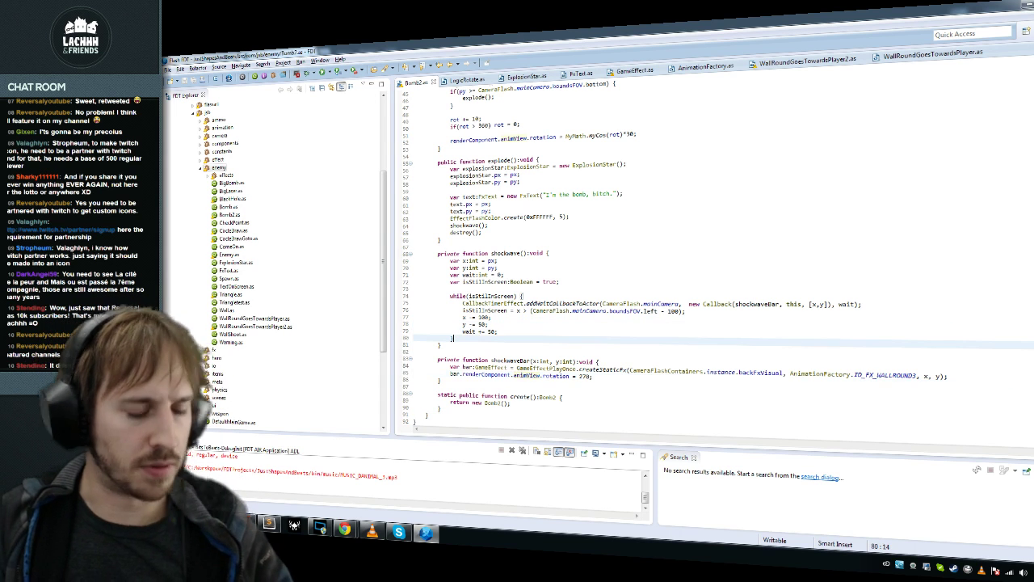
key("ctrl+t")
key("Escape")
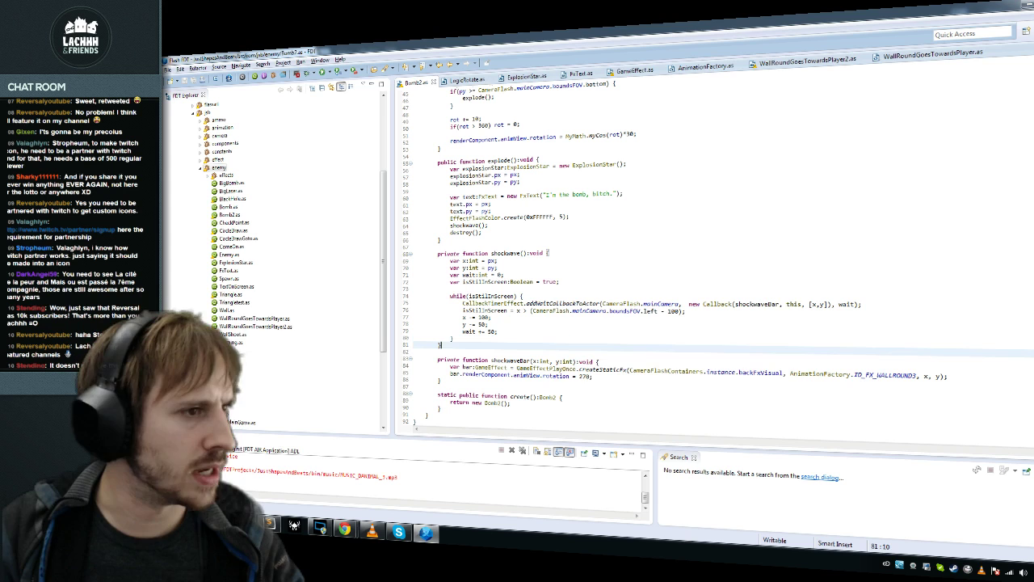
key("ctrl+shift+t")
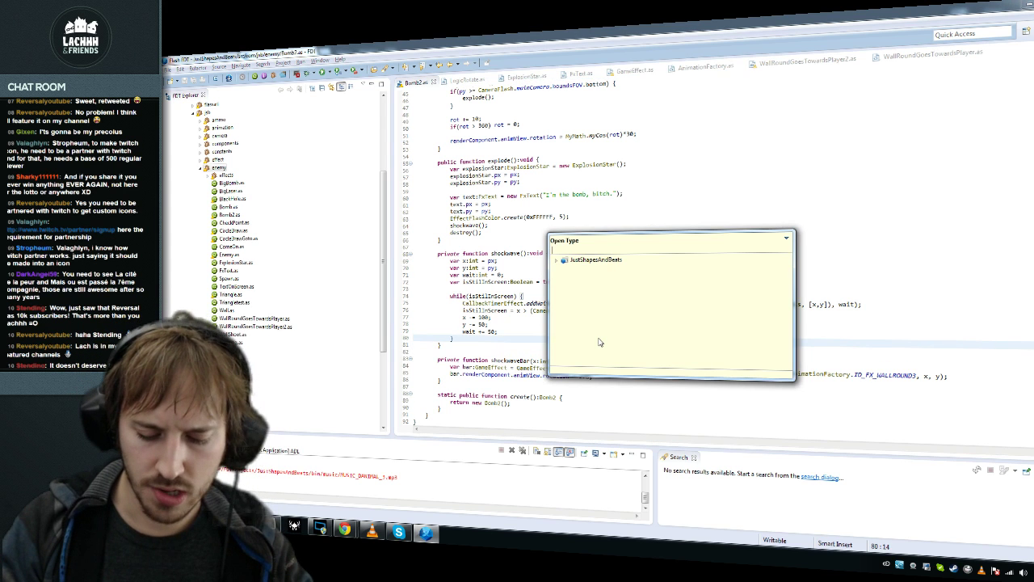
Step: Open the ViewSong class and go to its getter declarations at the end of the file
type("ViewSong")
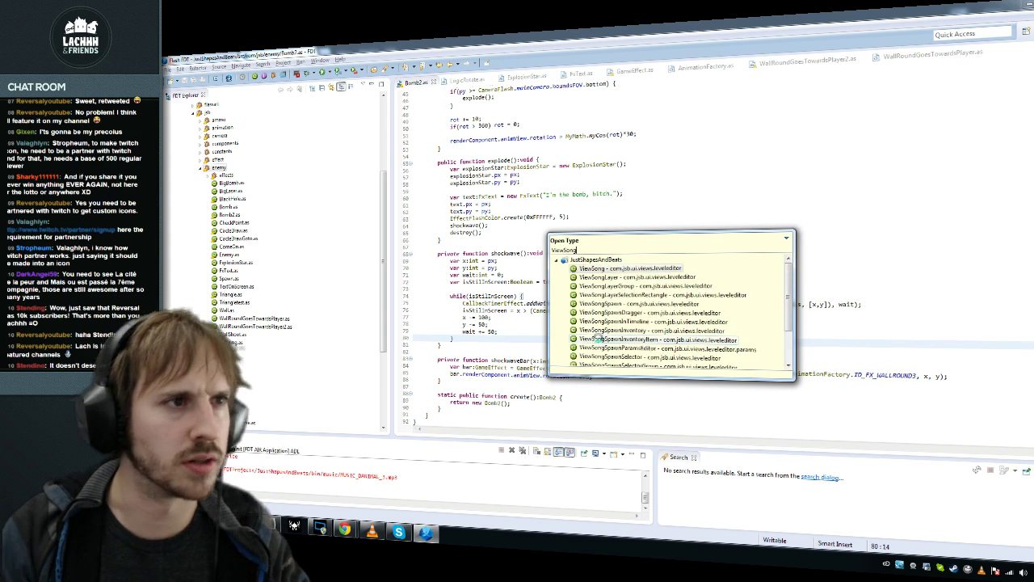
key("Return")
key("ctrl+End")
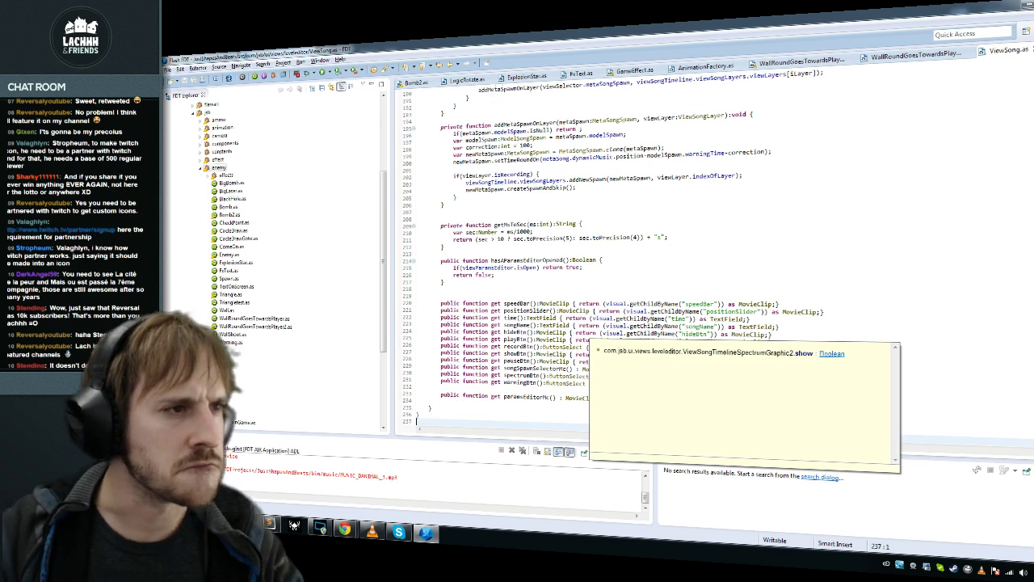
left_click(514, 303)
left_click(664, 349)
Step: Review the speedBar, positionSlider and songName getters, then switch to JSB_IngameVisuals.fla in Flash
left_click_drag(539, 304, 555, 311)
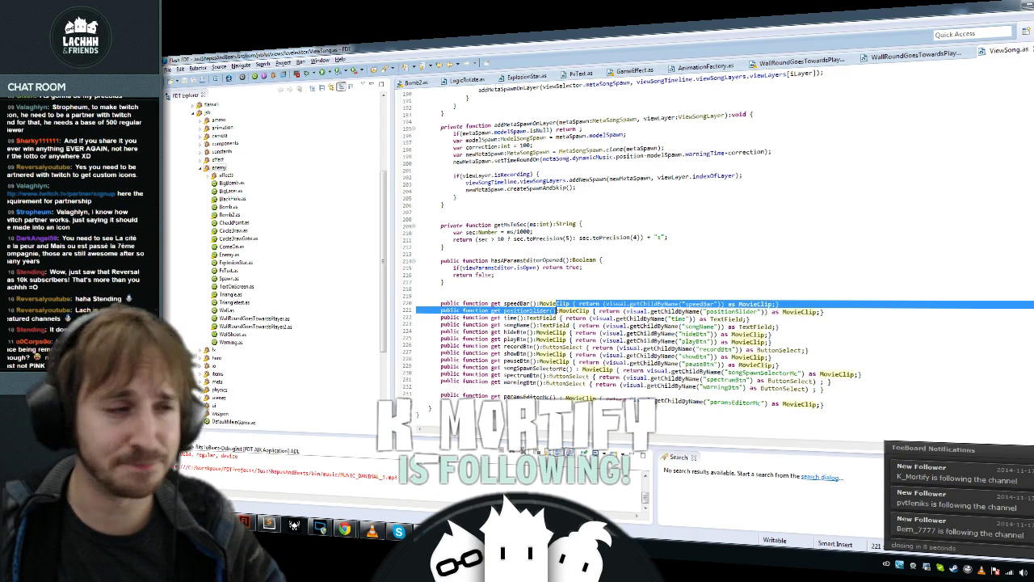
left_click(622, 363)
left_click(630, 325)
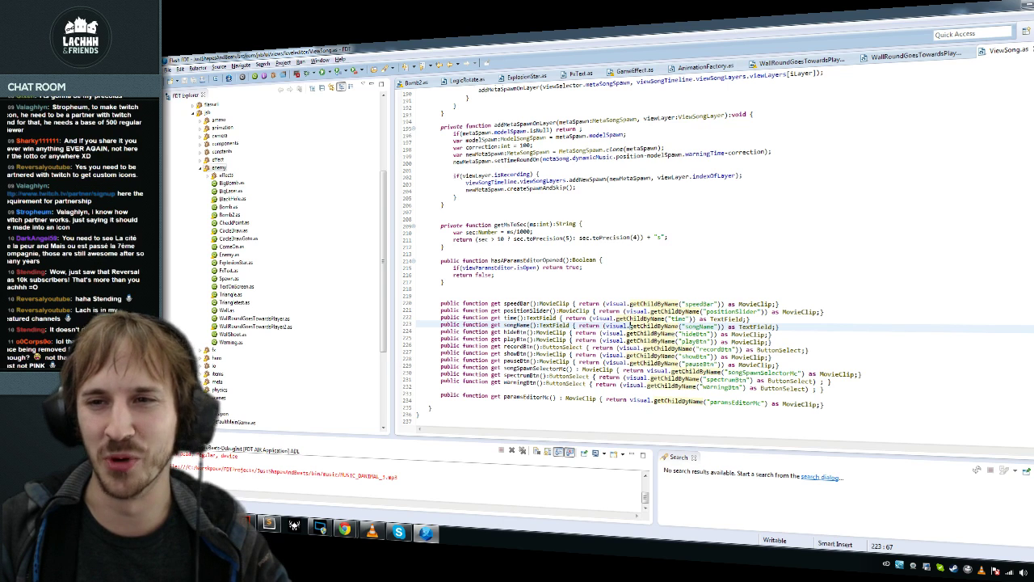
left_click(245, 523)
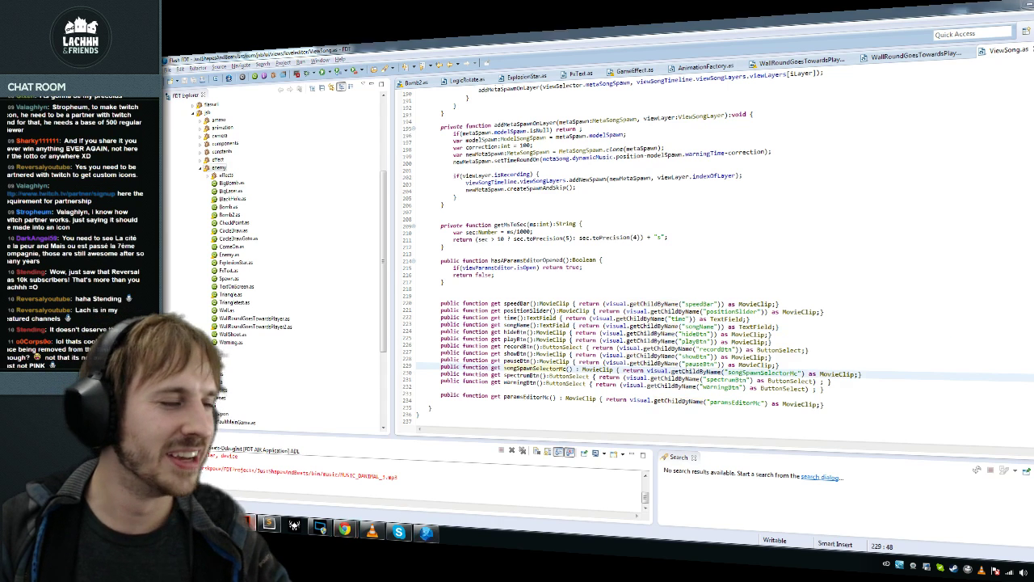
left_click(204, 163)
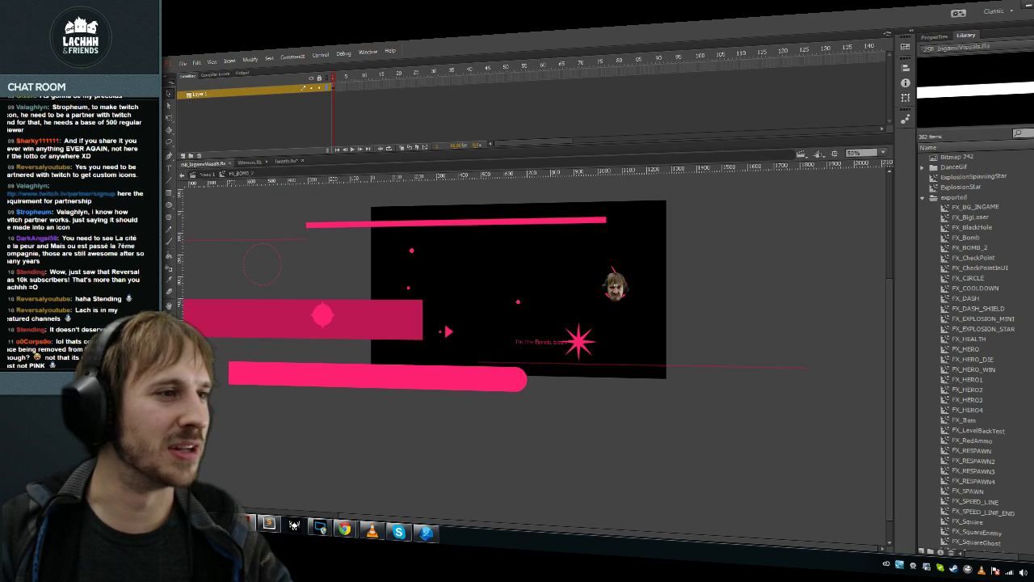
Step: Return to the FX_BOMB_2 symbol and test-run the in-game visuals movie
left_click(615, 287)
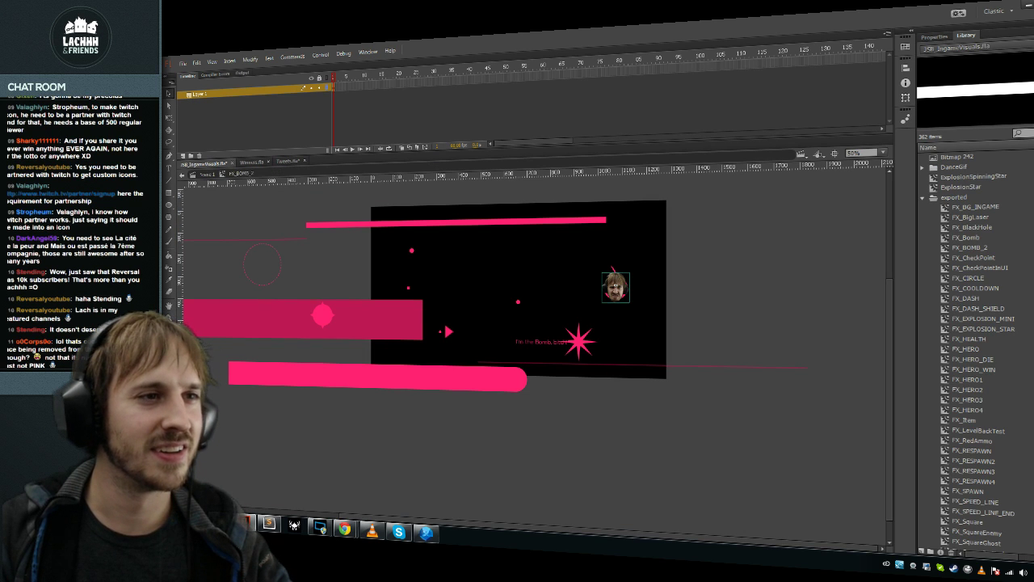
key("ctrl+Return")
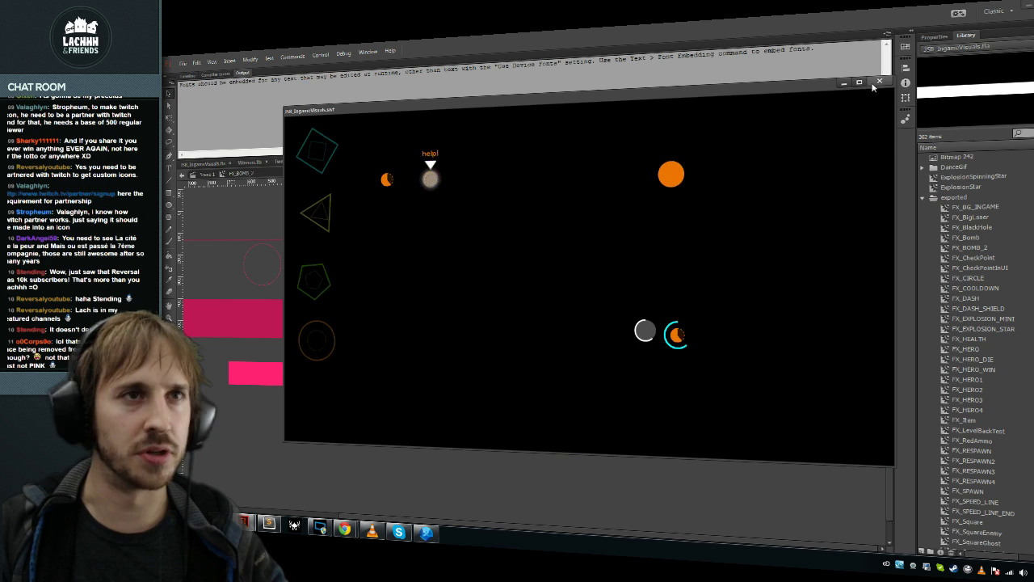
left_click(879, 80)
left_click(191, 75)
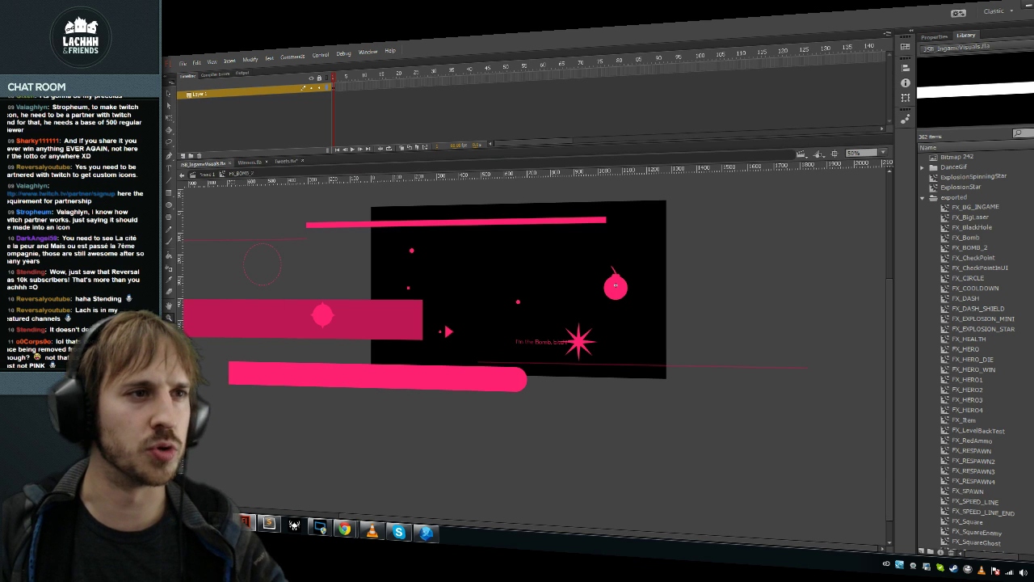
scroll(615, 285, "up", 4)
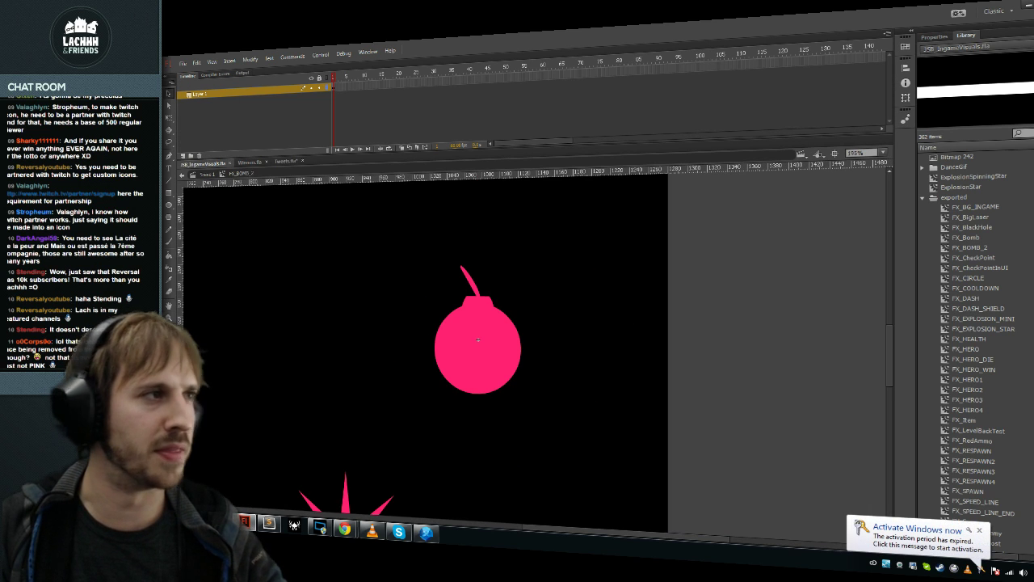
Step: Go back to the main scene, deselect the bomb and zoom out to the whole stage
left_click(206, 175)
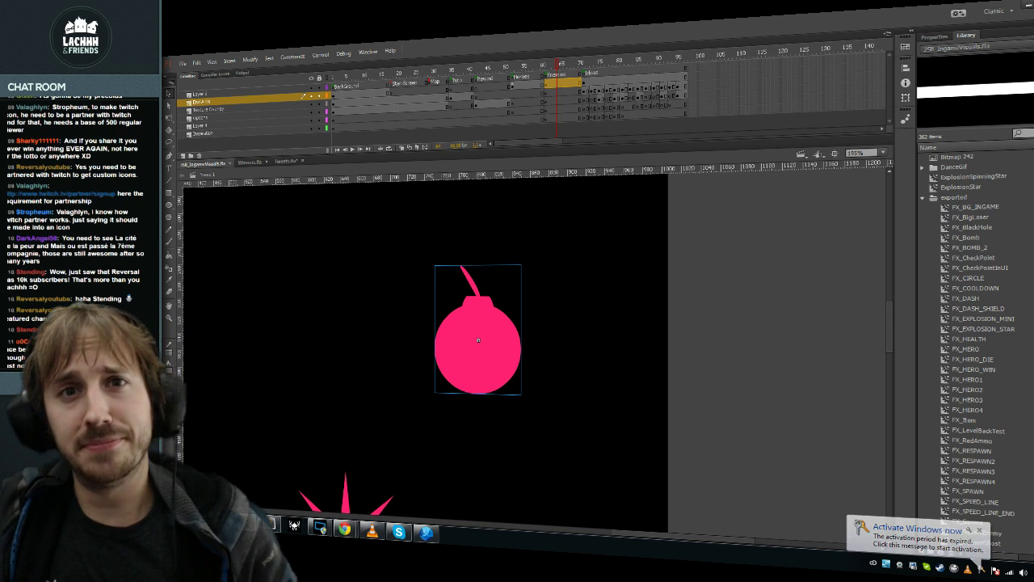
key("Escape")
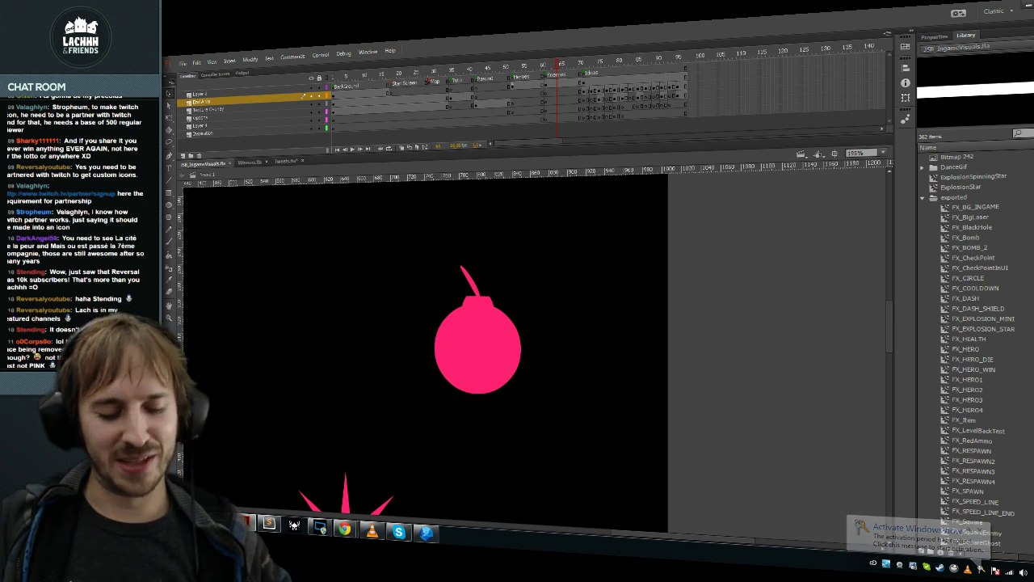
key("ctrl+minus")
key("ctrl+minus")
key("ctrl+minus")
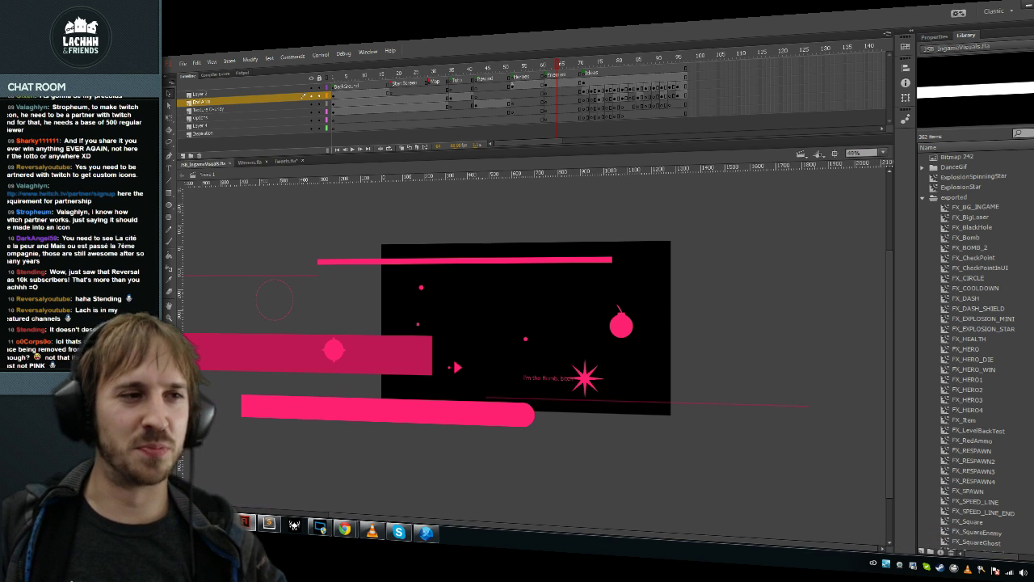
key("t")
left_click(613, 303)
key("Escape")
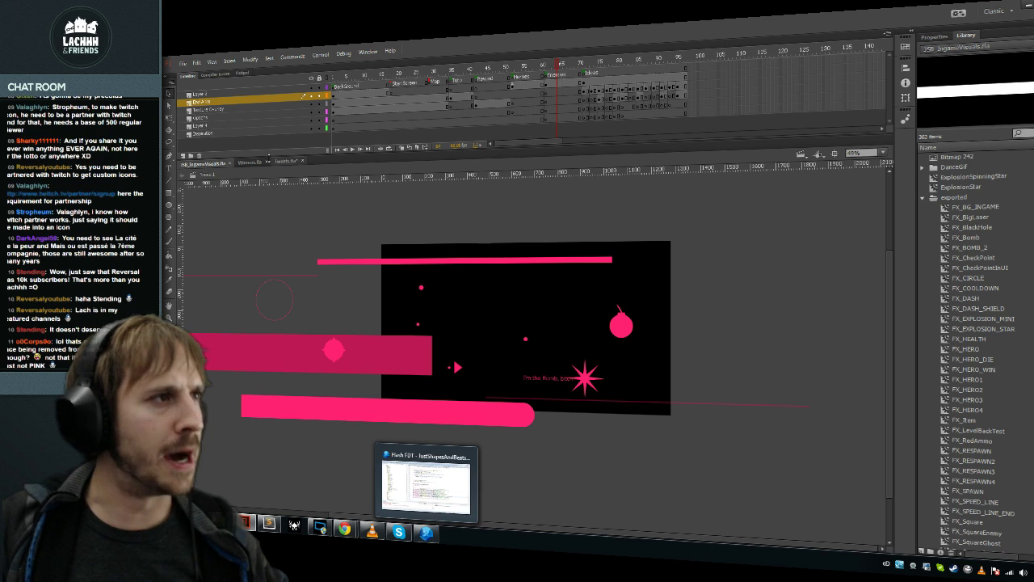
Step: Close Tweets.fla without saving and bring up the File > Open dialog
left_click(301, 161)
left_click(568, 296)
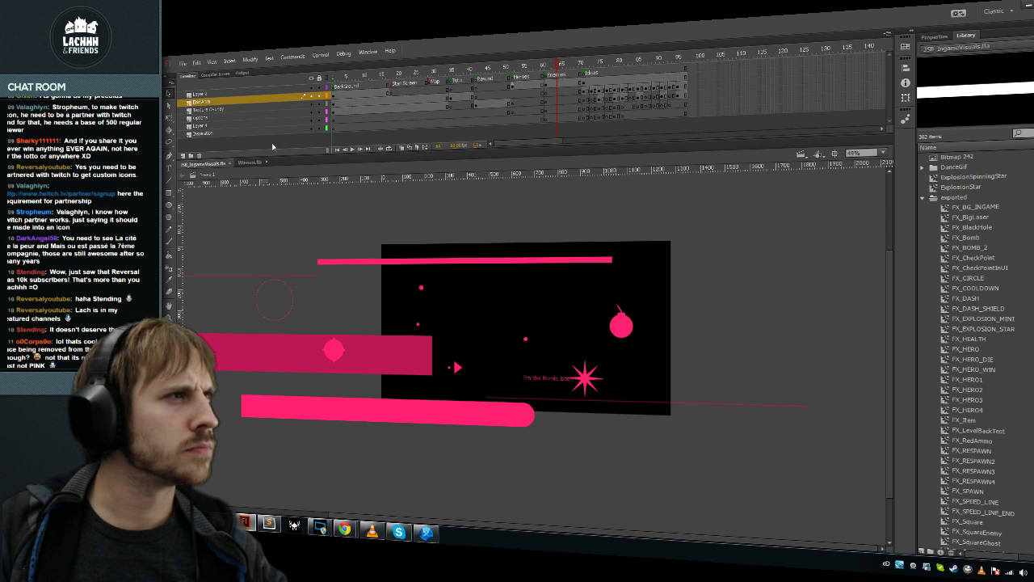
left_click(183, 63)
left_click(201, 79)
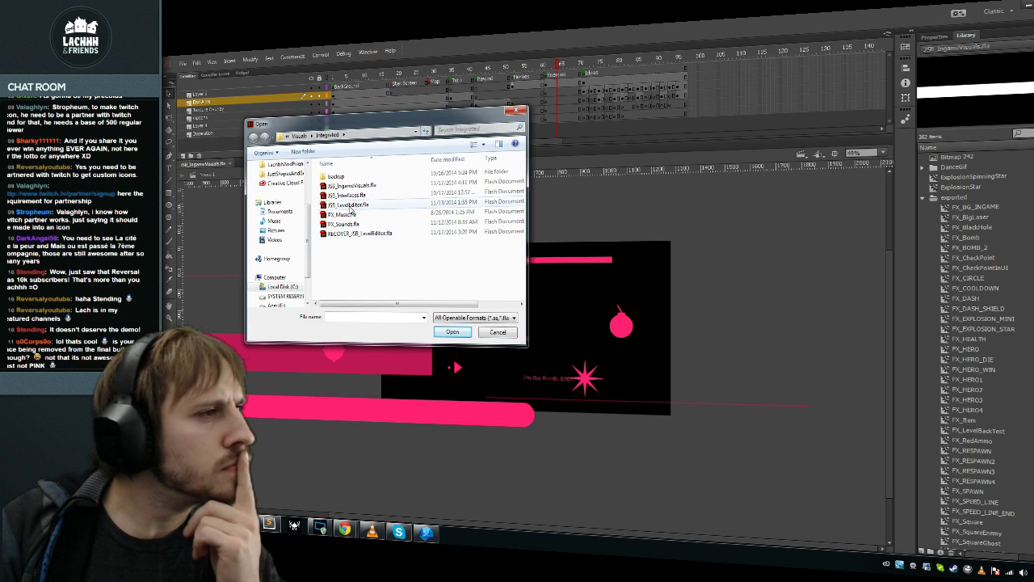
Step: Open JSB_LevelEditor.fla and enter the music wave player symbol inside UI_LevelEditor
left_click(350, 206)
left_click(354, 196)
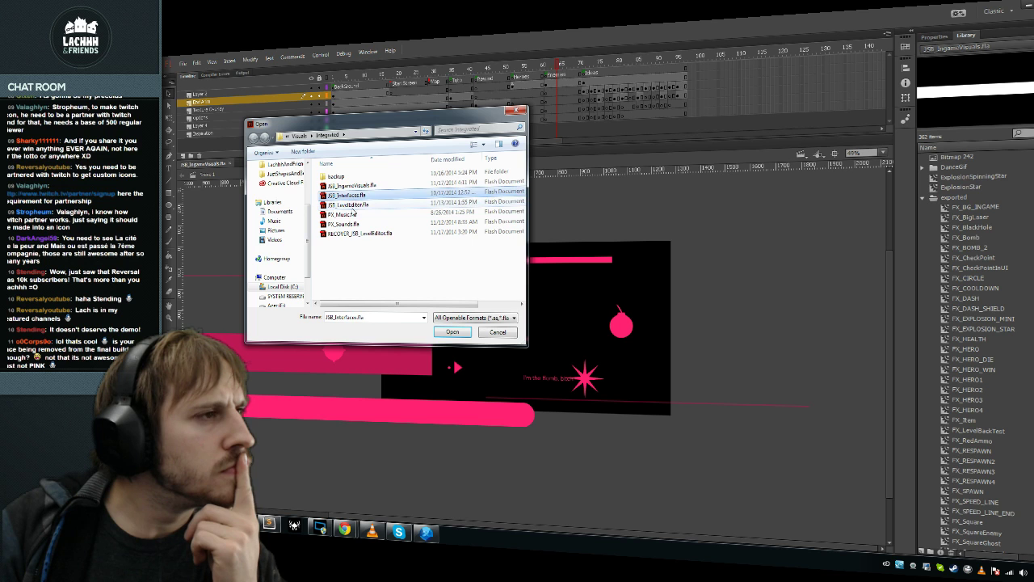
double_click(350, 206)
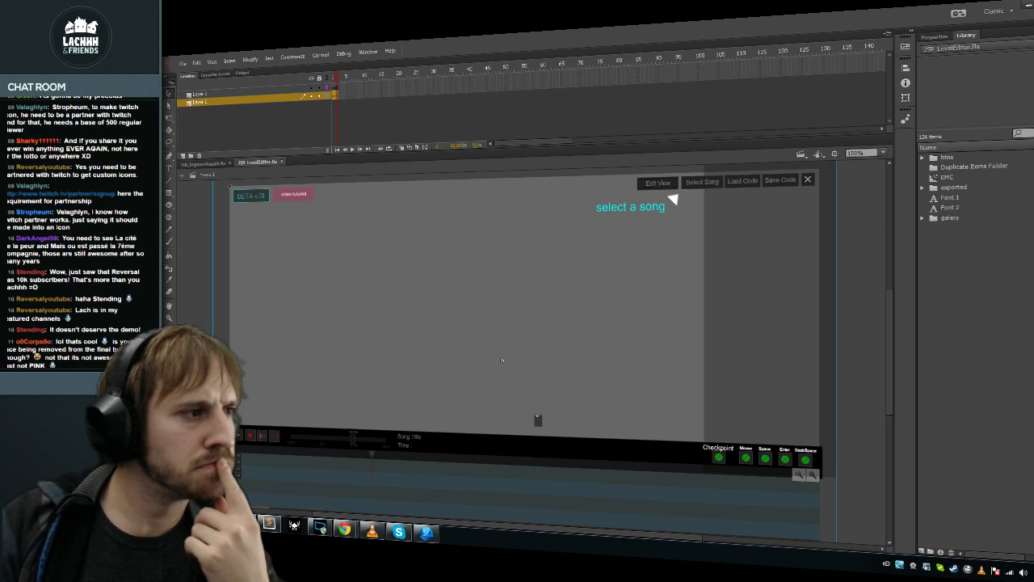
double_click(502, 359)
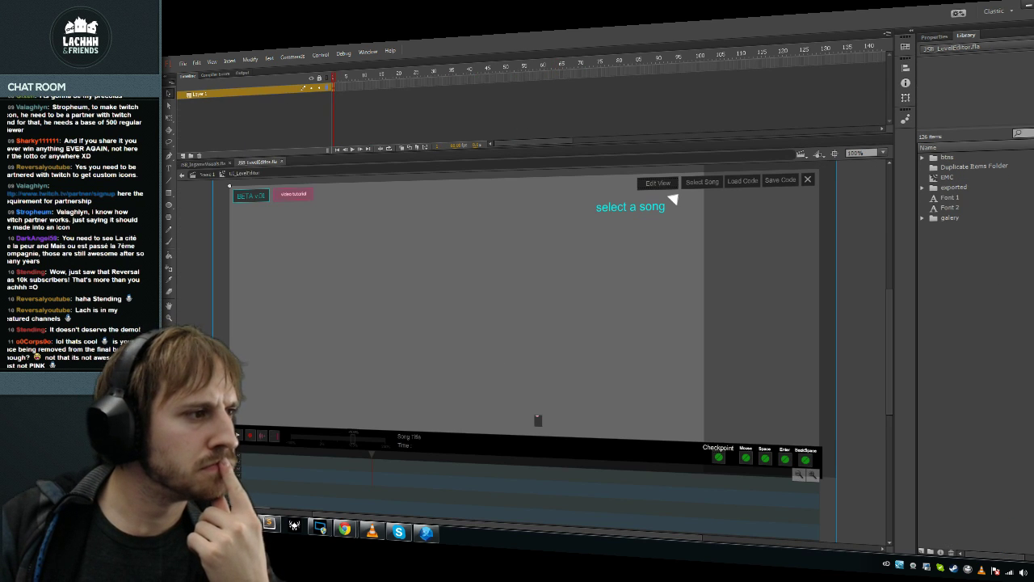
double_click(247, 460)
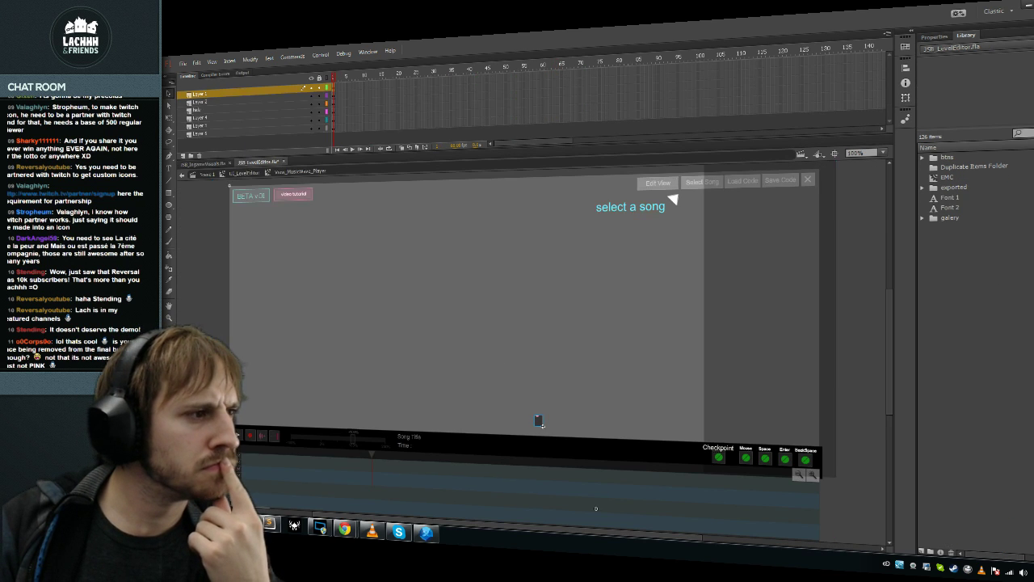
Step: Inspect the play button properties and the PositionBack bar, then re-enter the music wave player symbol
left_click(935, 37)
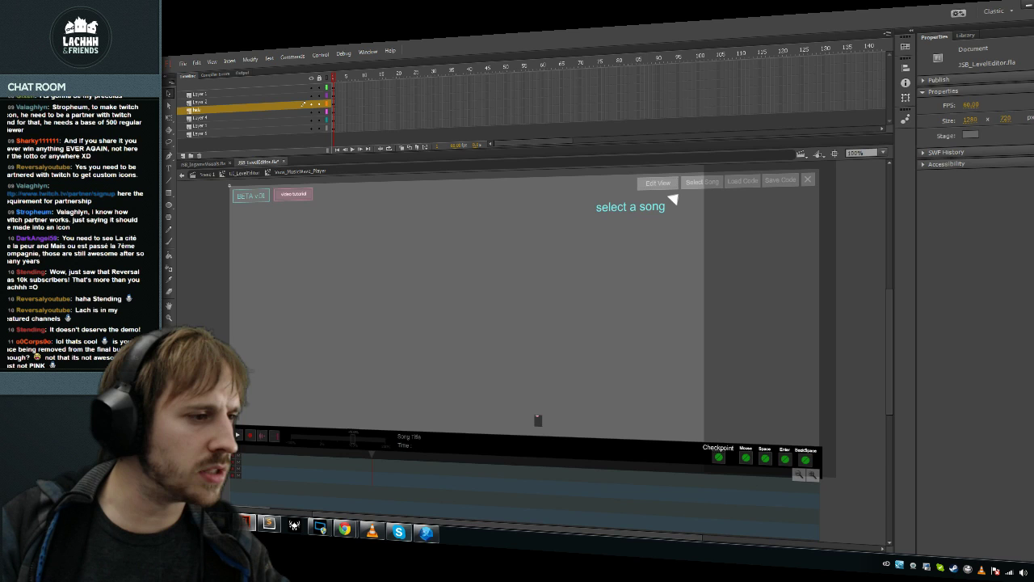
left_click(427, 534)
left_click(427, 535)
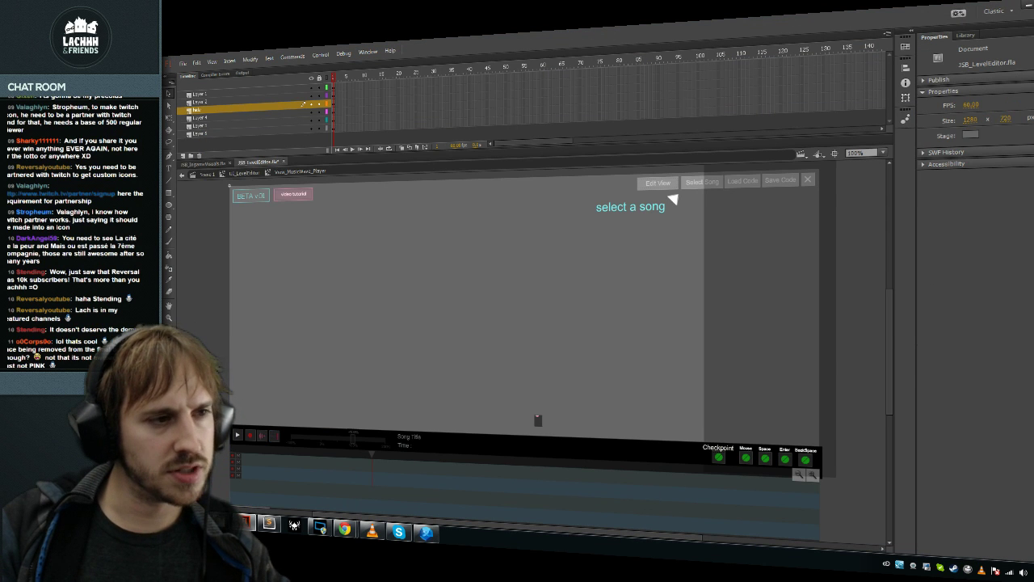
left_click(504, 446)
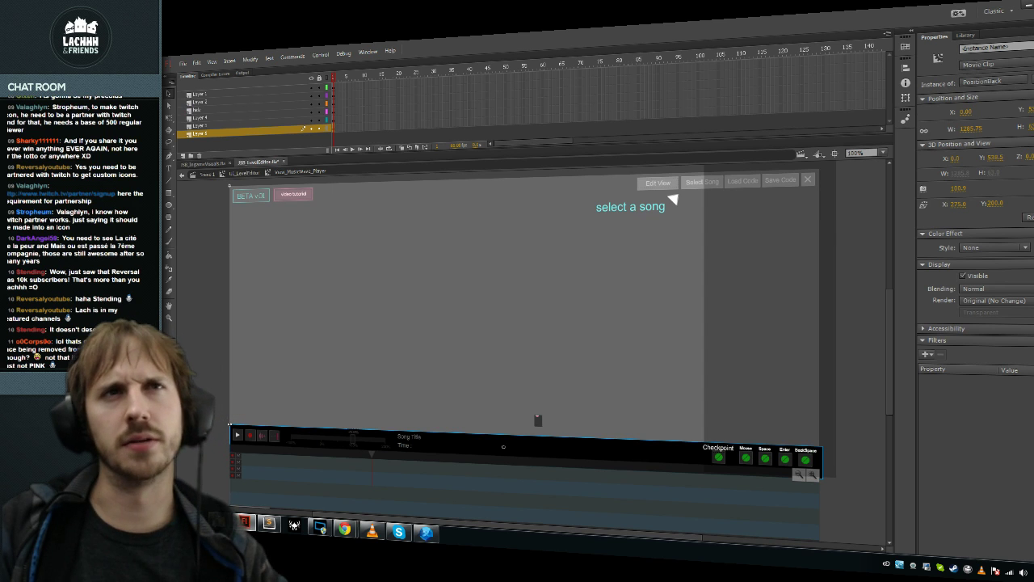
key("Escape")
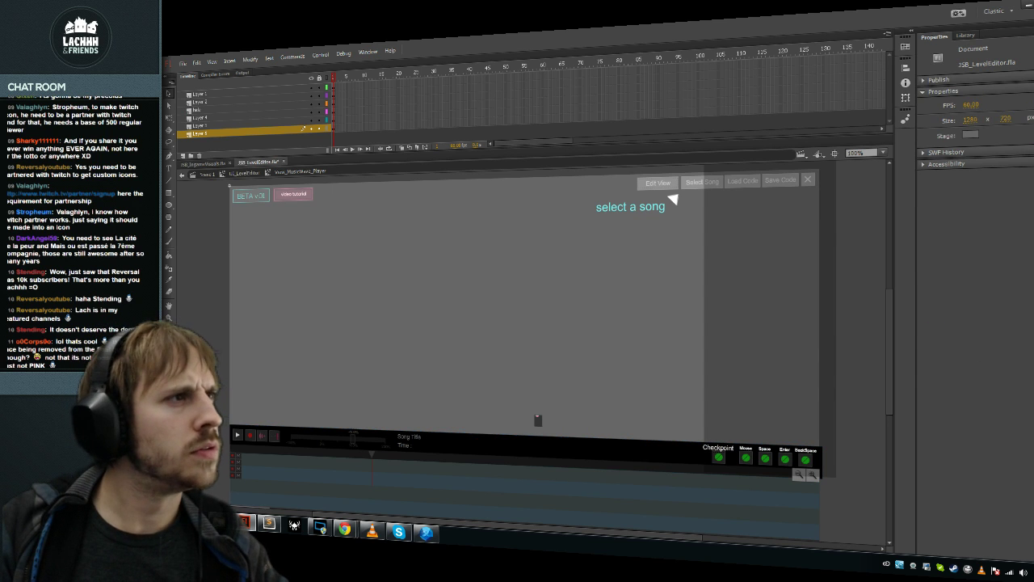
double_click(229, 185)
double_click(504, 446)
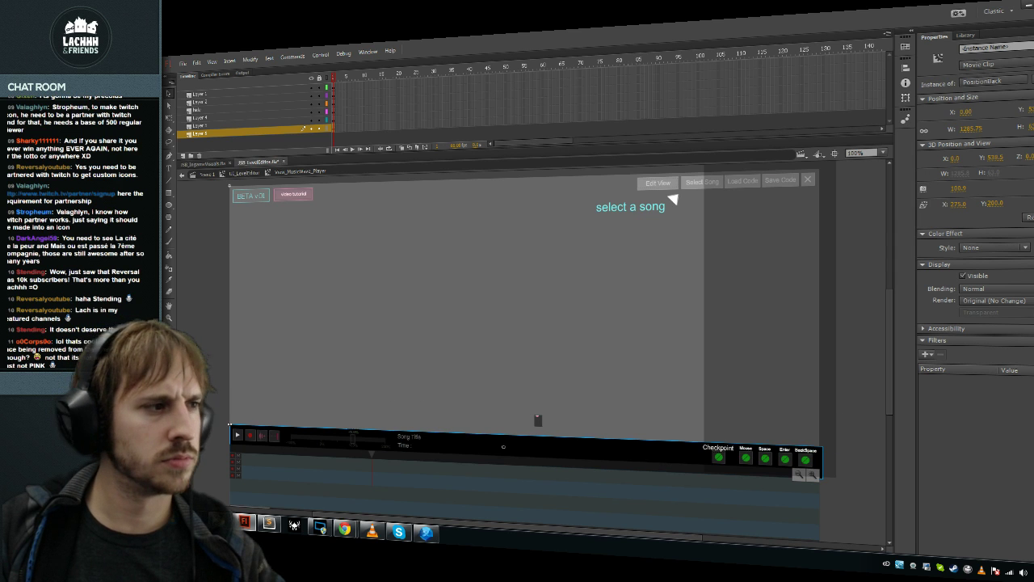
Step: Rename the backGame instance to backHandle and return to the LL_LevelEditor timeline
left_click(994, 48)
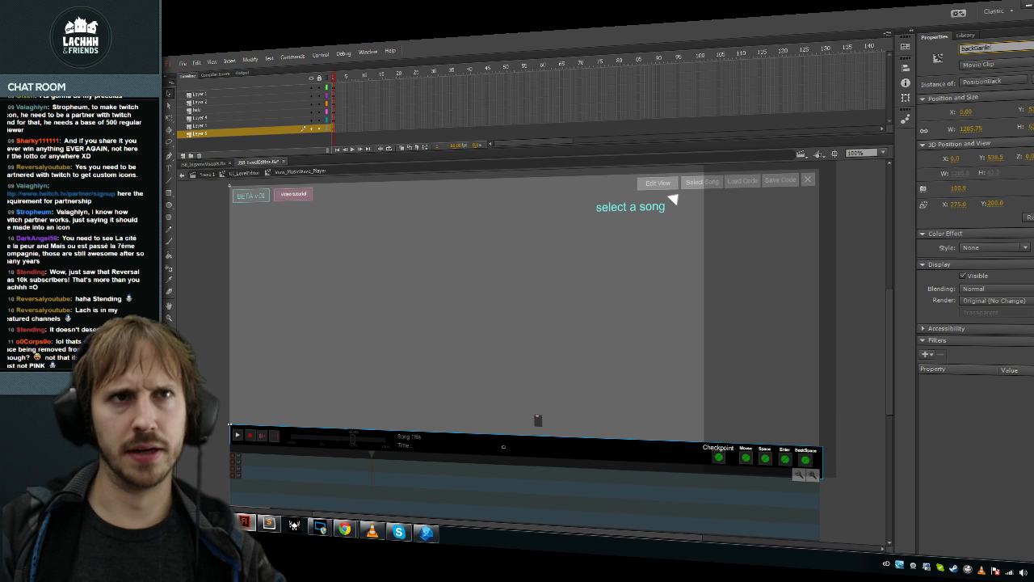
key("BackSpace")
key("BackSpace")
key("BackSpace")
key("BackSpace")
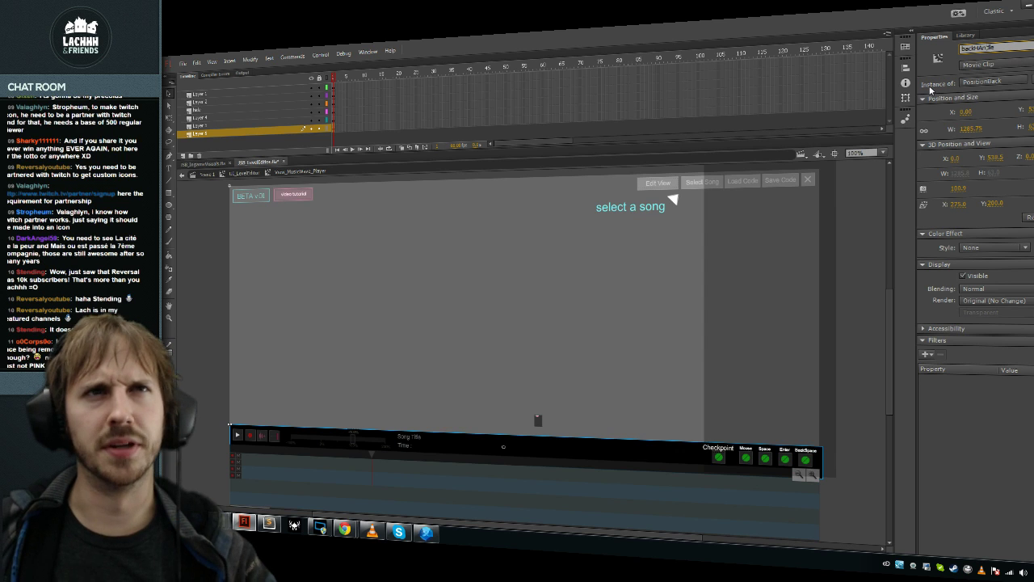
left_click(229, 185)
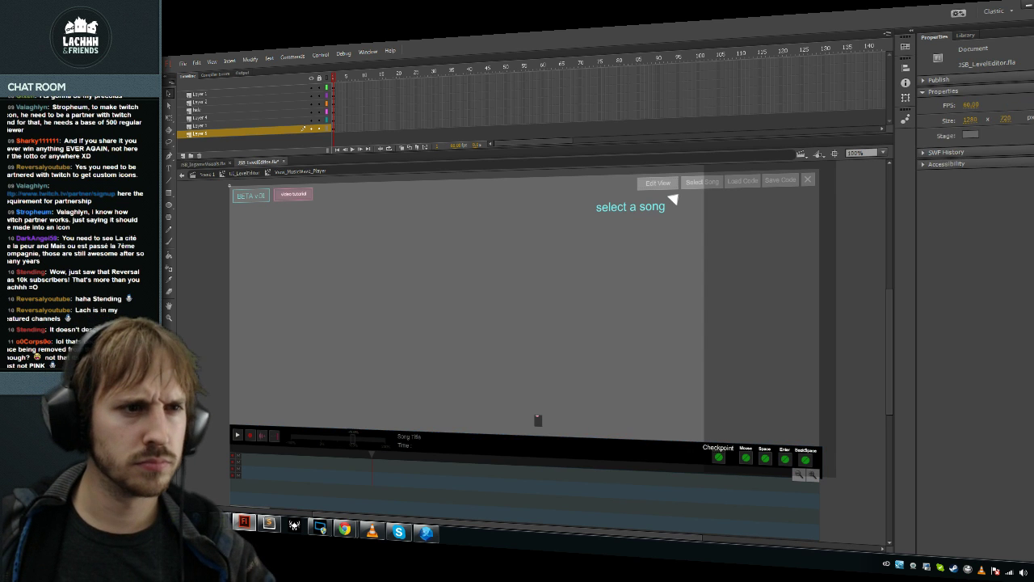
double_click(228, 185)
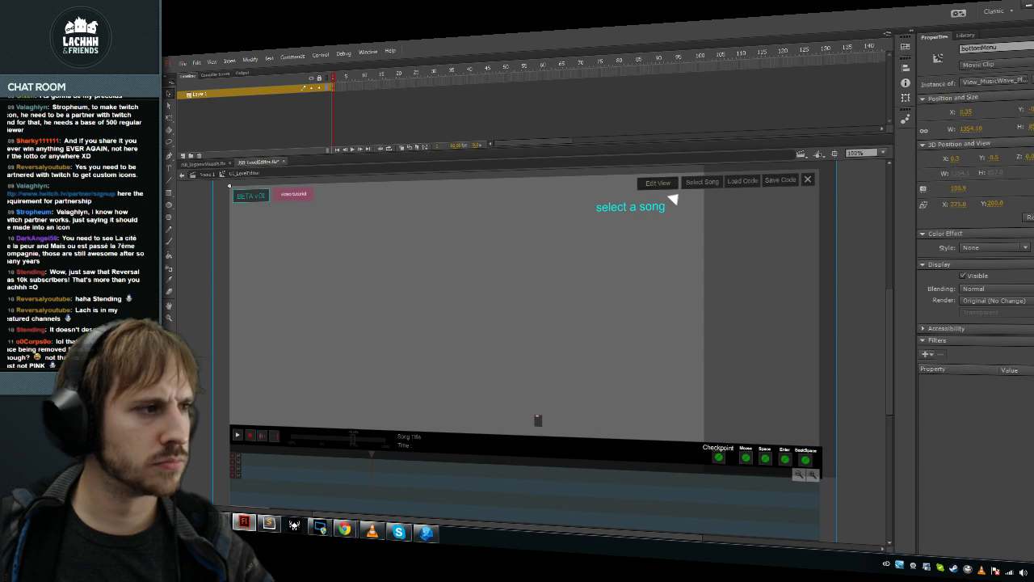
Step: Undo an accidental bottomMenu move and zoom the stage out to 50%
left_click(229, 185)
left_click_drag(625, 230, 624, 427)
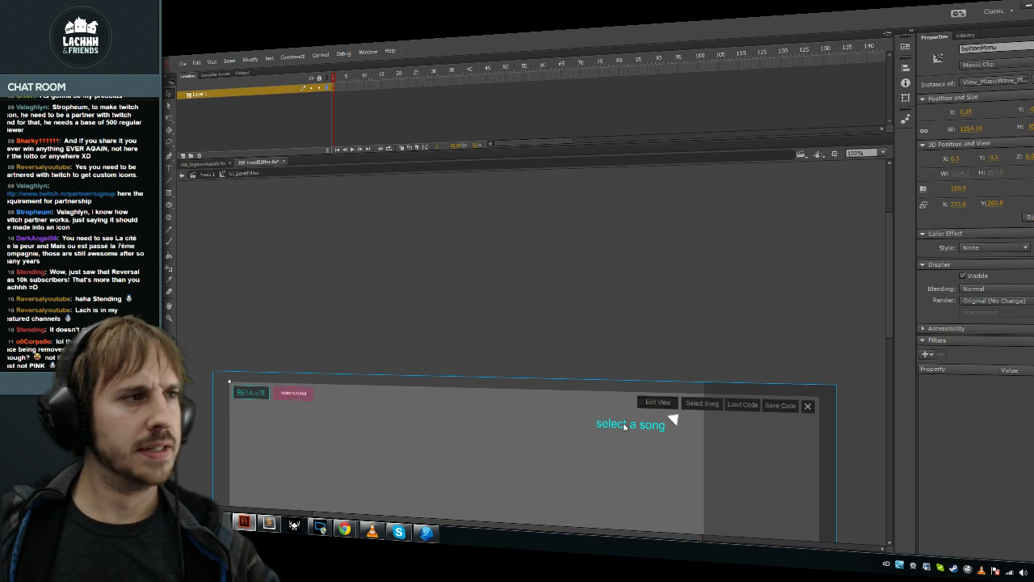
left_click(670, 417)
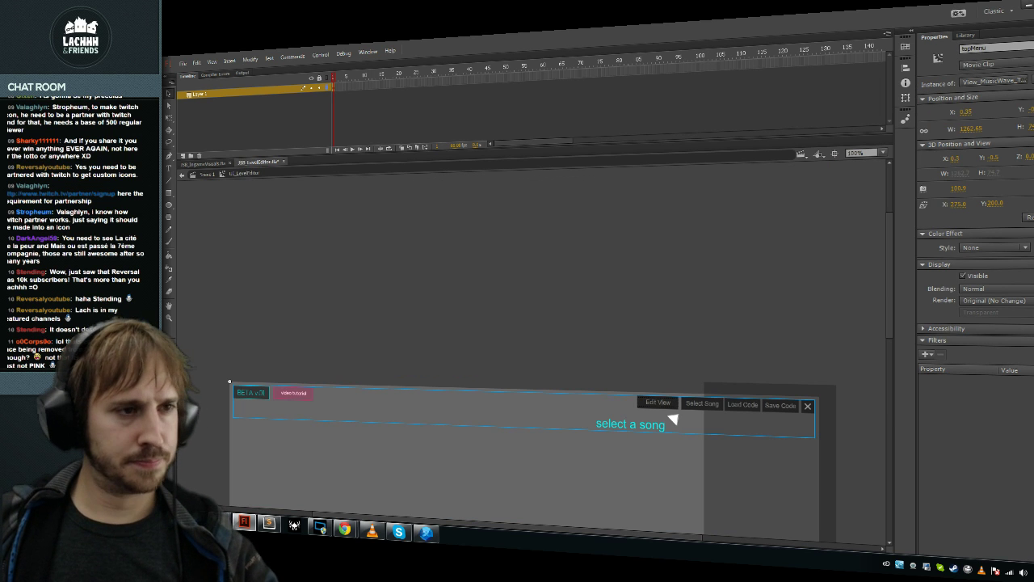
key("ctrl+z")
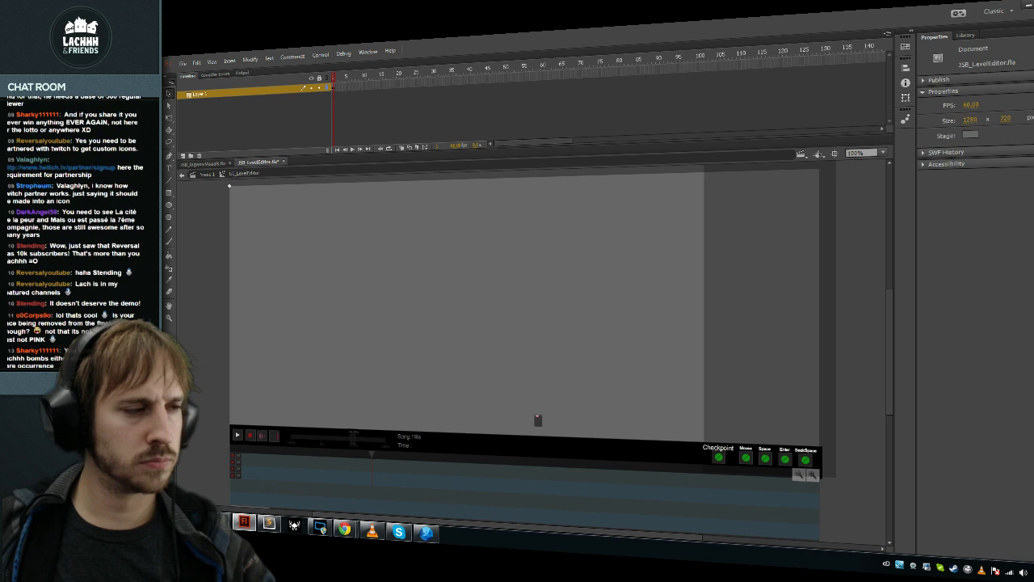
key("ctrl+minus")
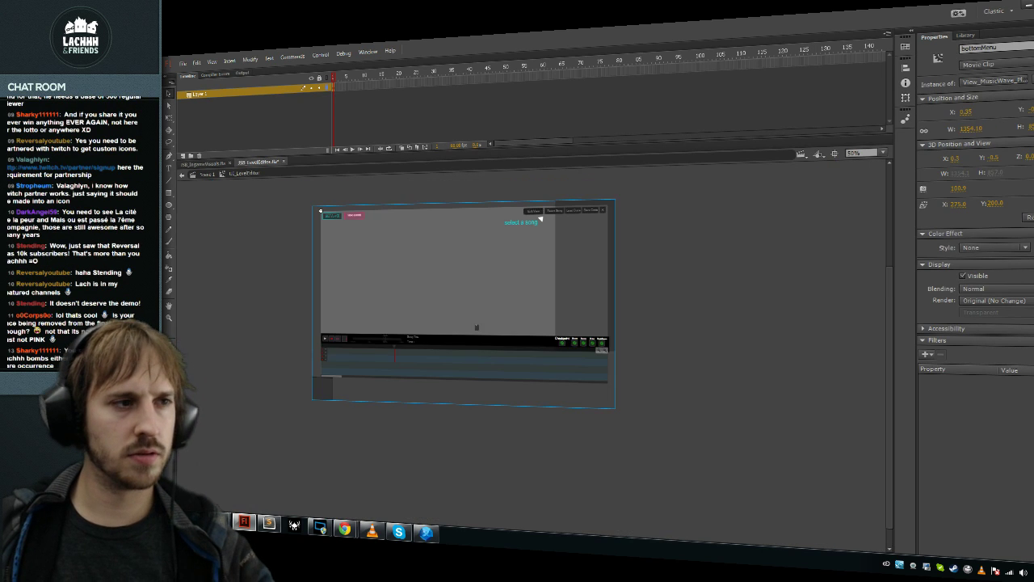
Step: Enter the player symbol in bottomMenu, test-run the level editor movie, then return to ViewSong.as
key("ctrl+shift+a")
left_click(320, 211)
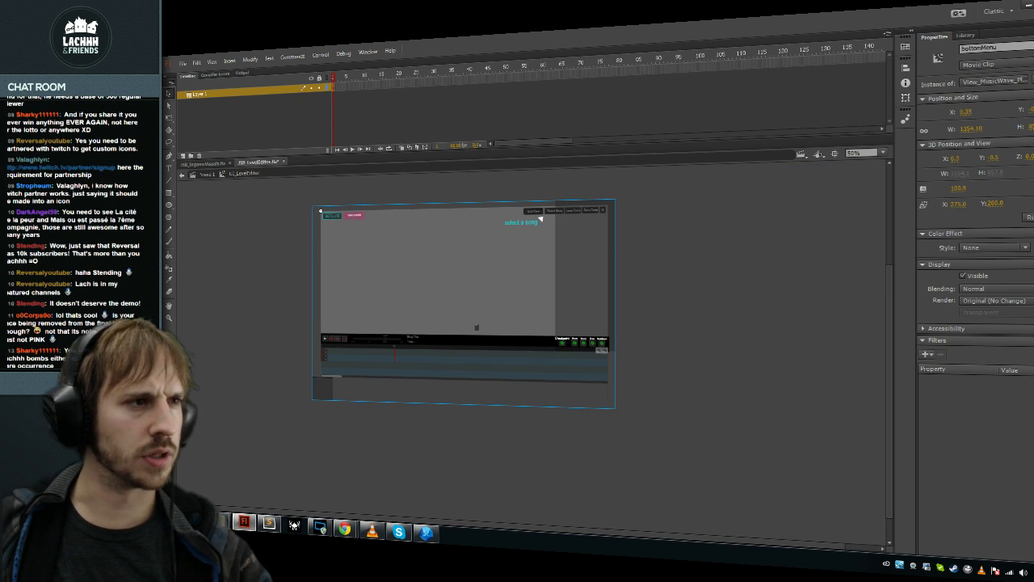
double_click(320, 211)
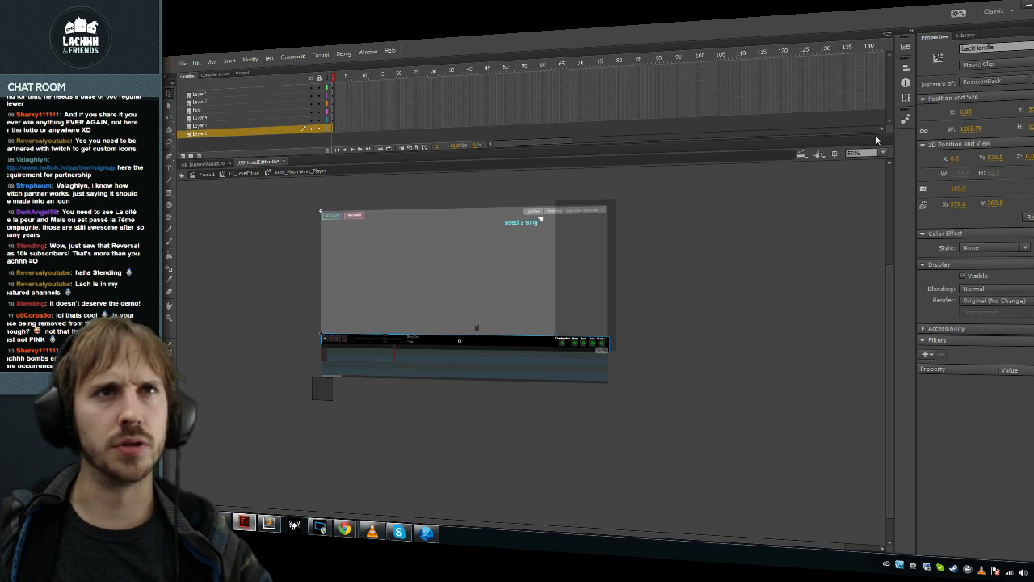
key("ctrl+Return")
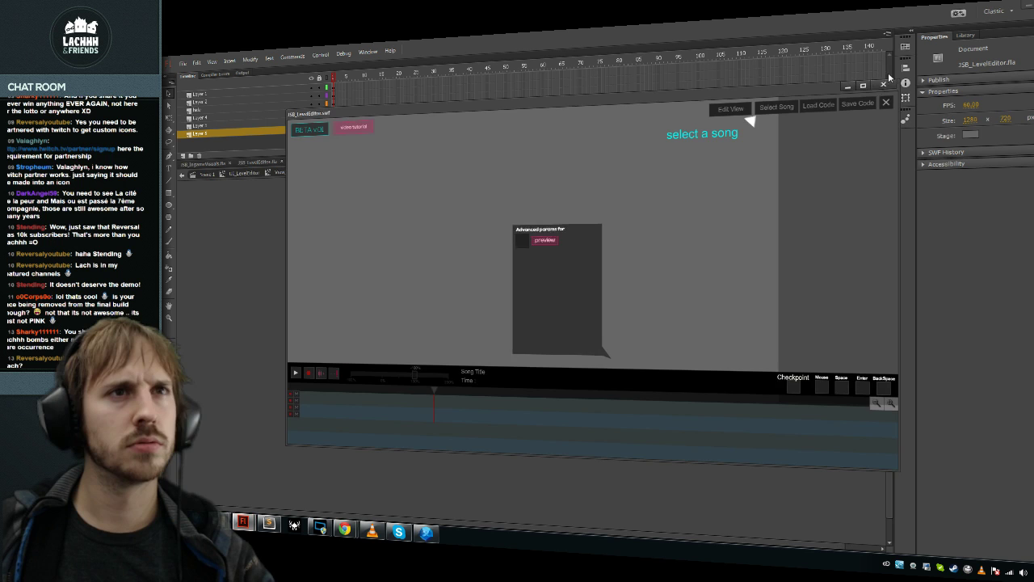
key("ctrl+w")
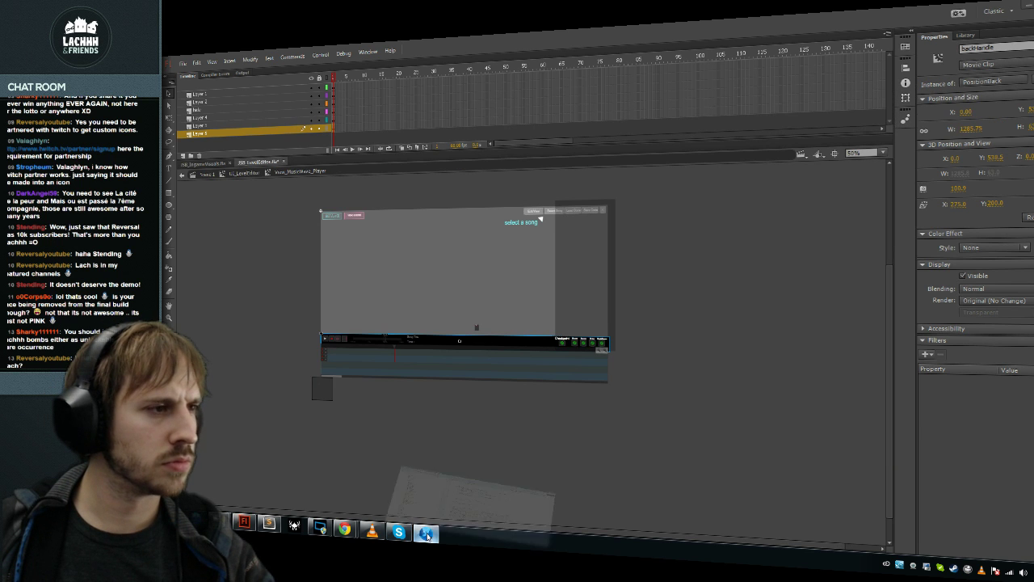
left_click(426, 532)
left_click(466, 296)
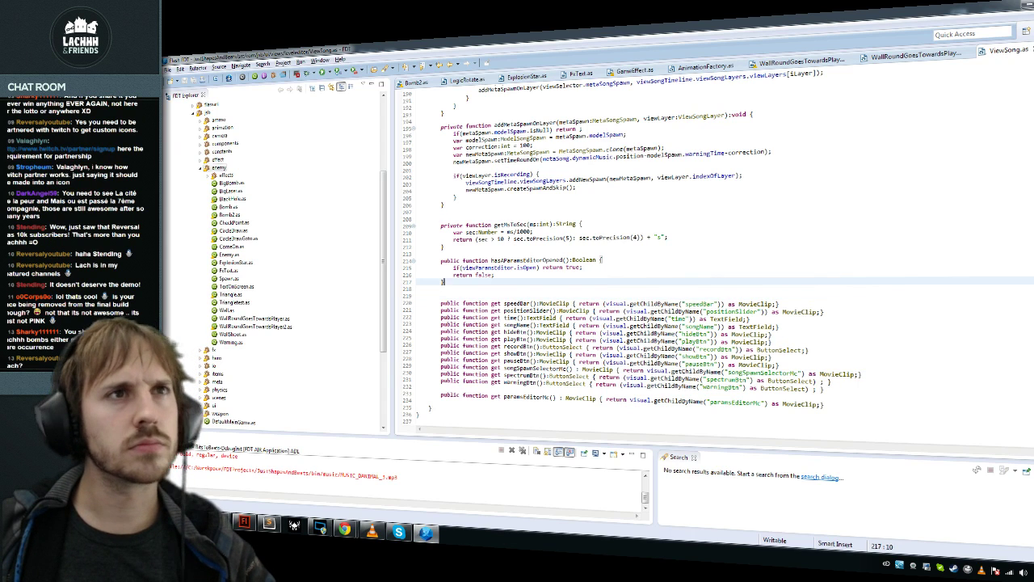
Step: Delete the whitespace-only line 218 below hasParamsEditorOpened in ViewSong.as
left_click(732, 334)
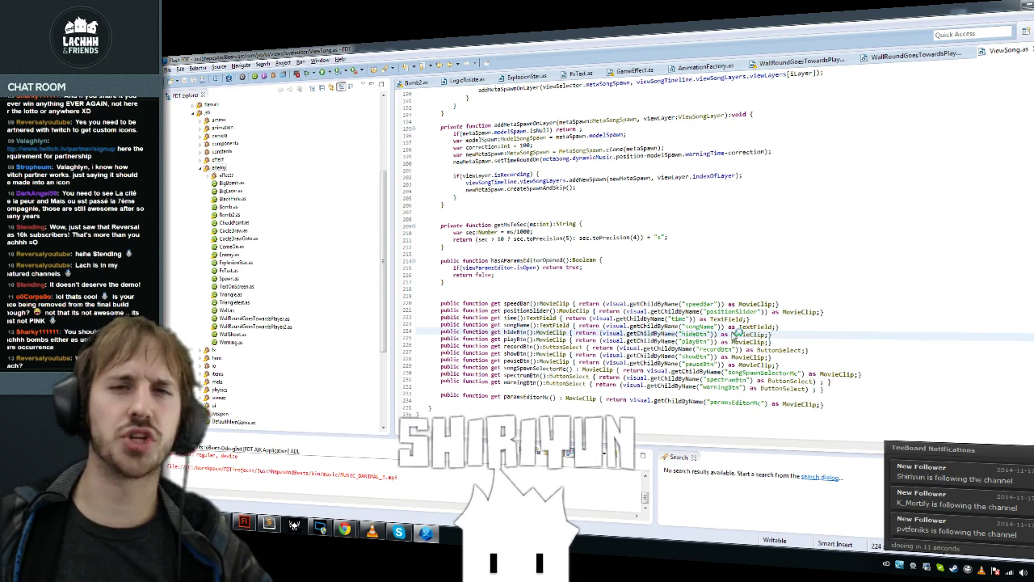
mouse_move(733, 334)
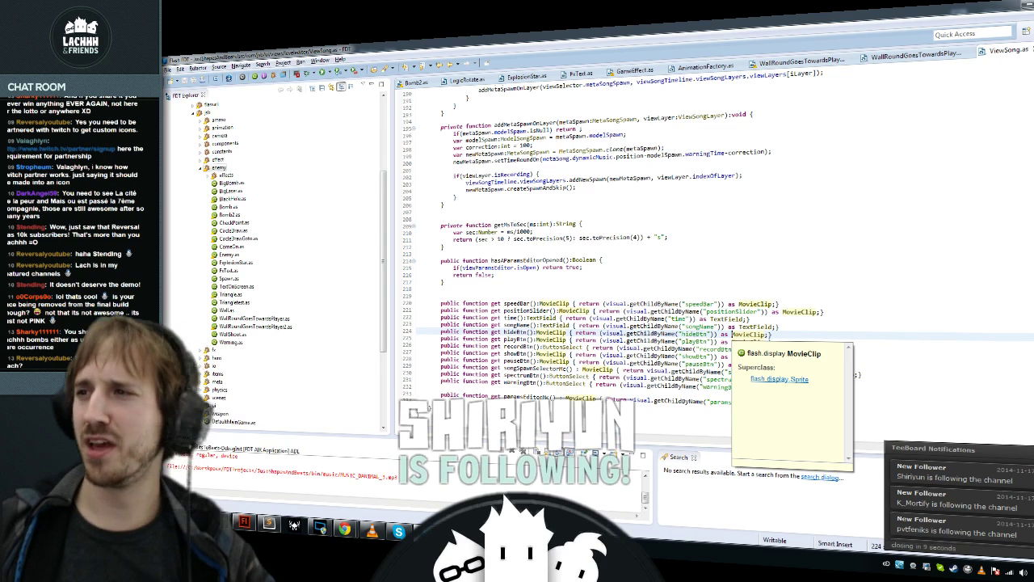
left_click(467, 288)
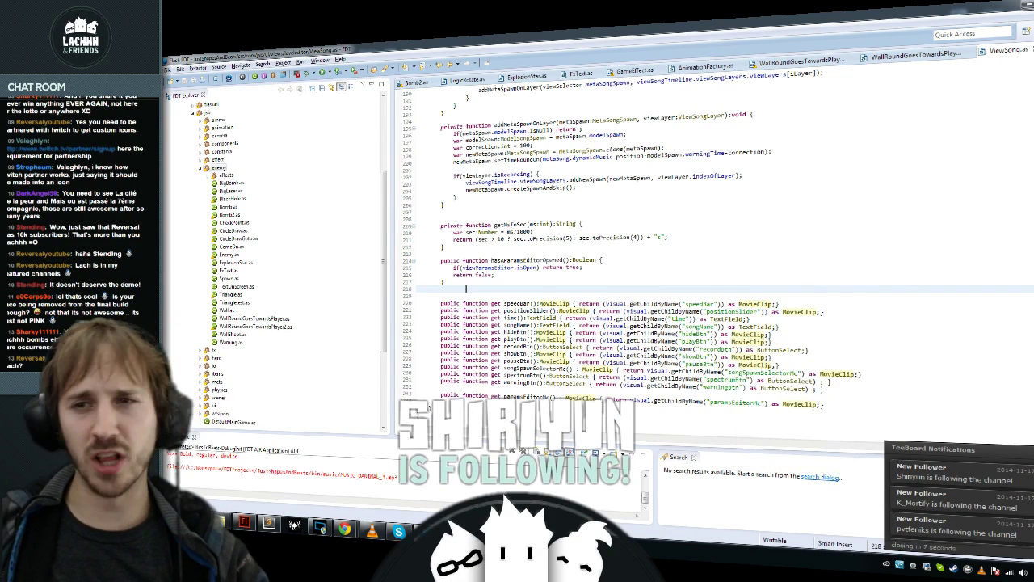
key("shift+Home")
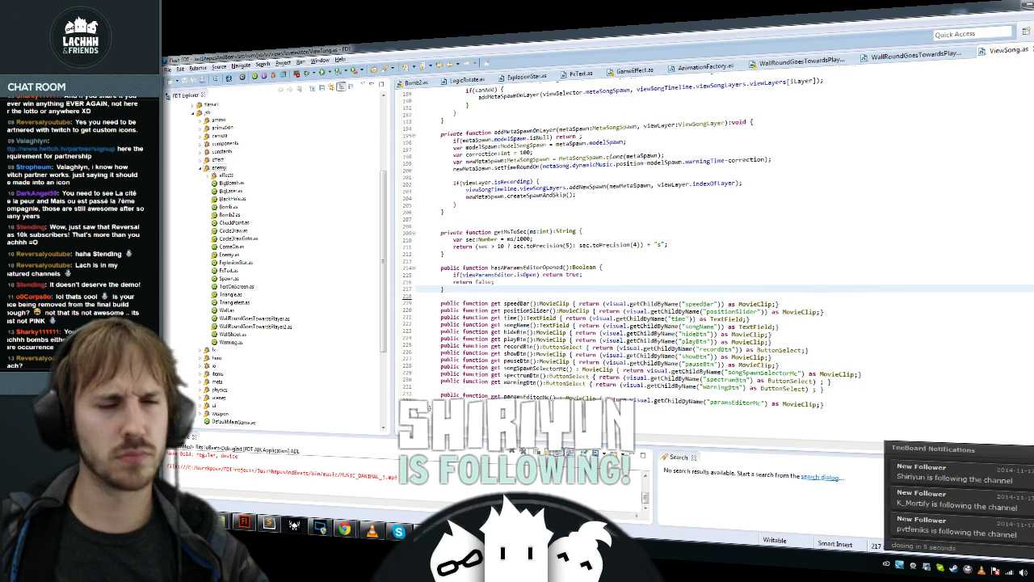
key("BackSpace")
key("BackSpace")
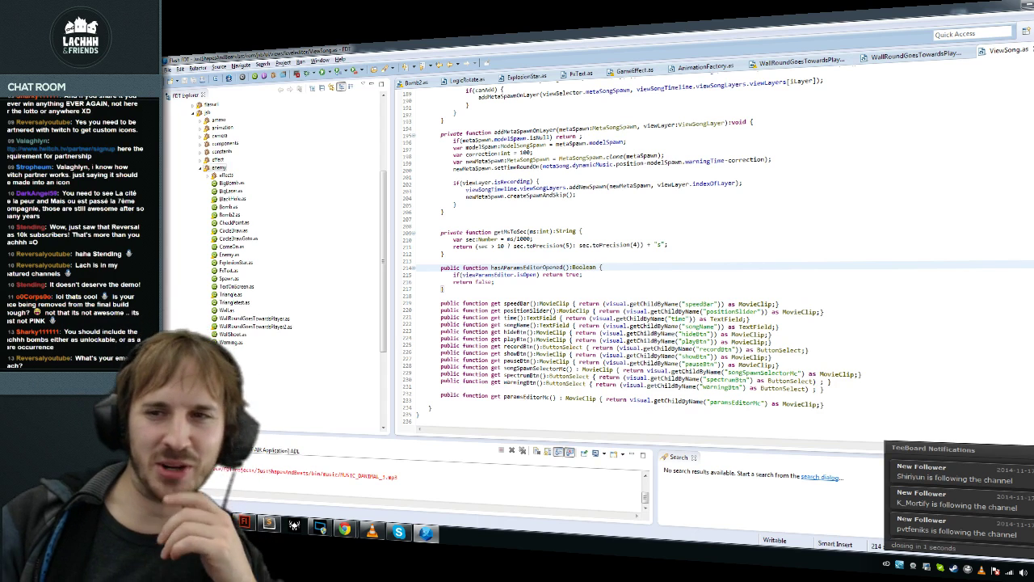
Step: Move the caret through blank line 218 up to the closing brace on line 217
mouse_move(769, 352)
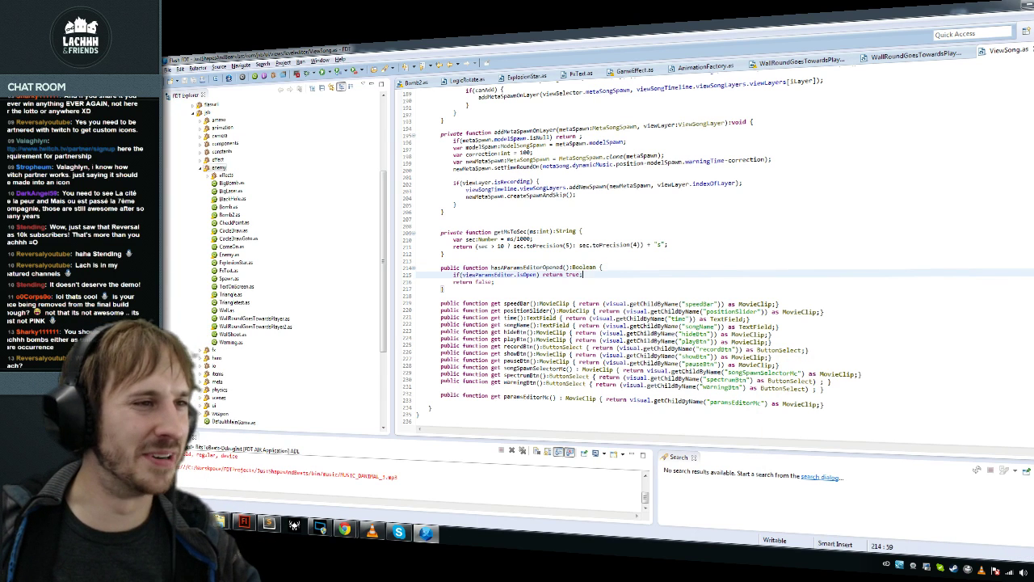
left_click(654, 304)
key("Up")
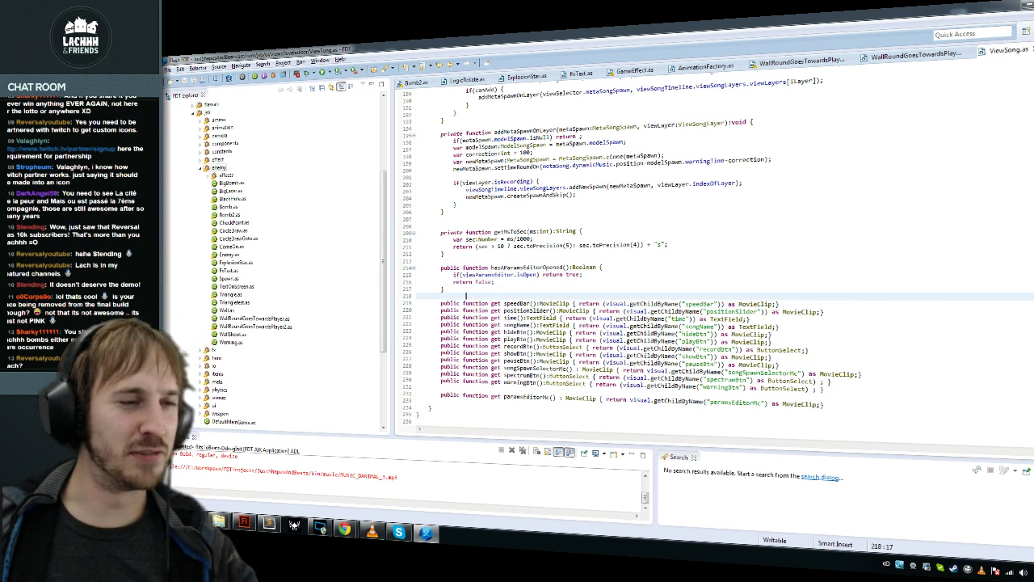
key("BackSpace")
key("BackSpace")
scroll(632, 185, "up", 1)
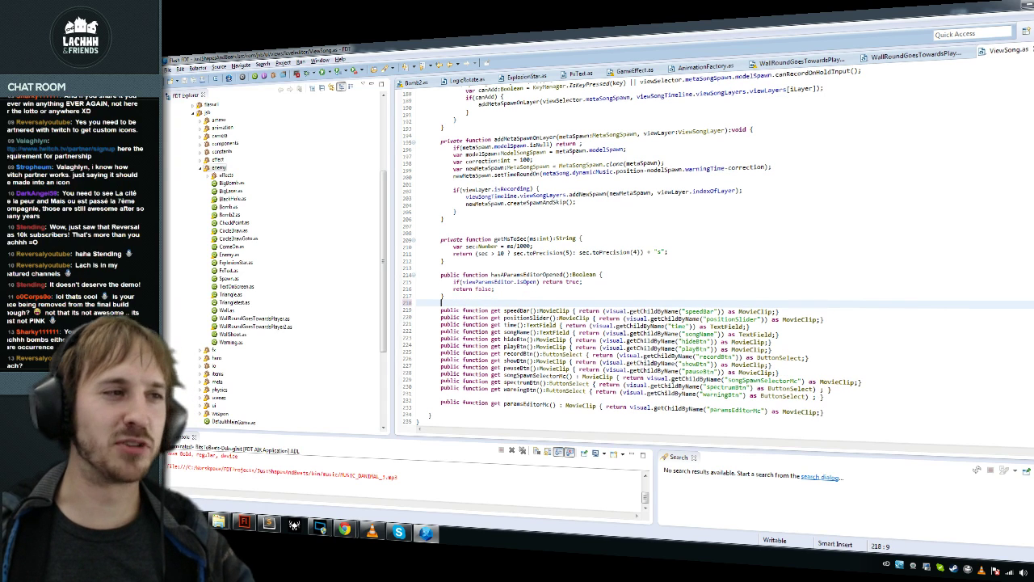
key("Up")
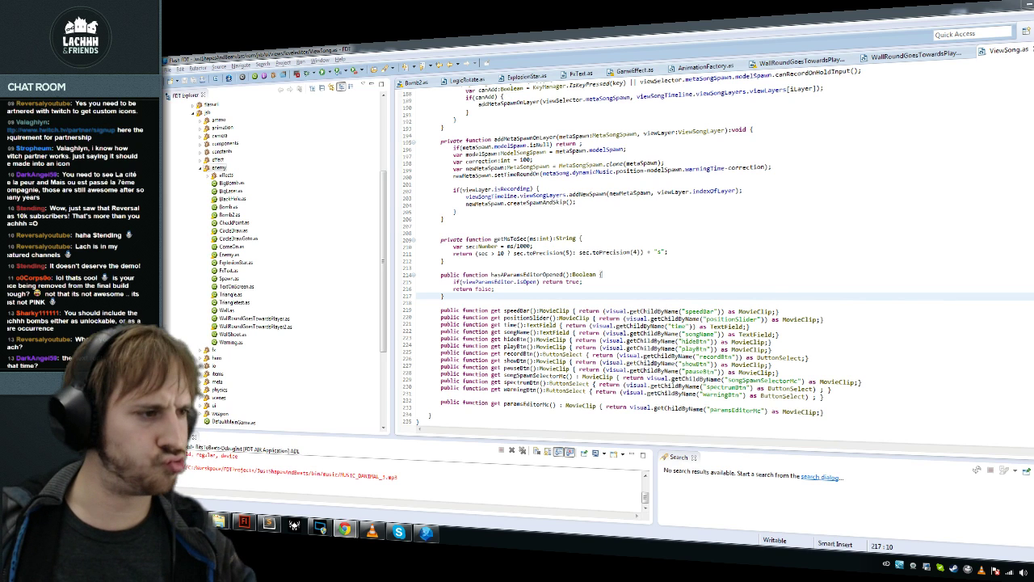
Step: Open and close the Windows Start menu, then return to the code editor
key("super")
left_click(408, 419)
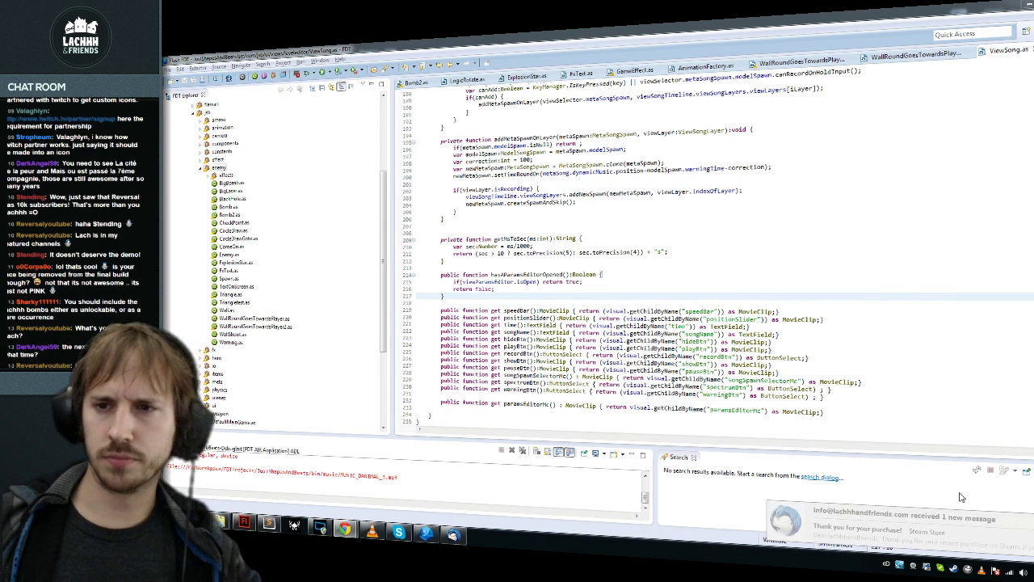
key("alt+Tab")
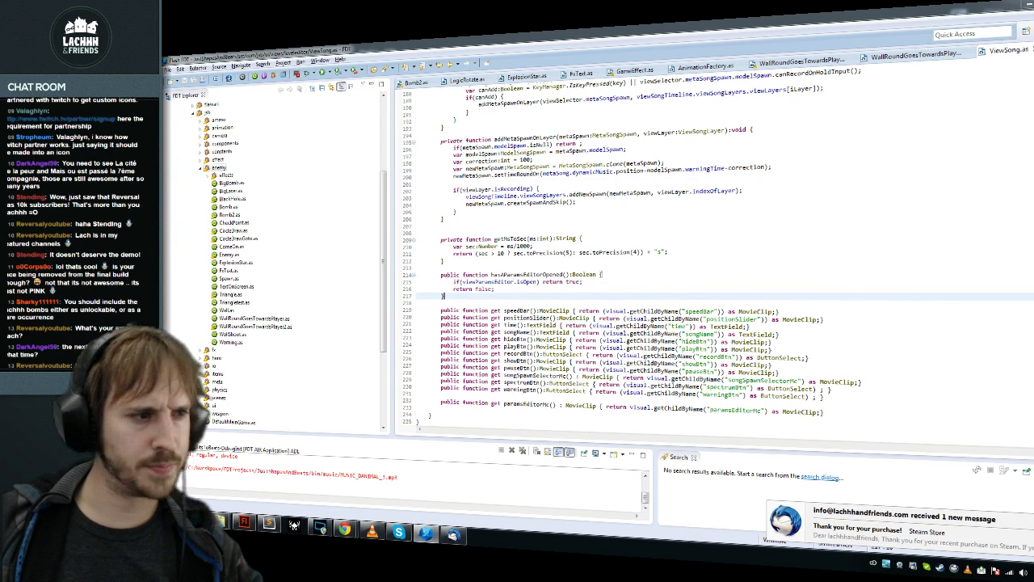
Step: Check the new mail in the mail client's inboxes, then return to the code
left_click(806, 523)
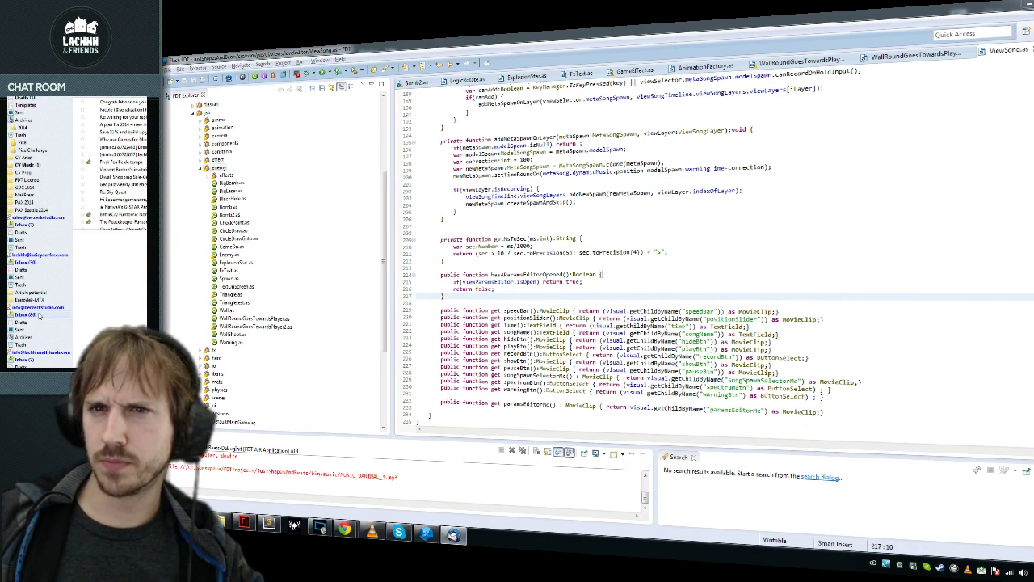
left_click(40, 255)
left_click(26, 263)
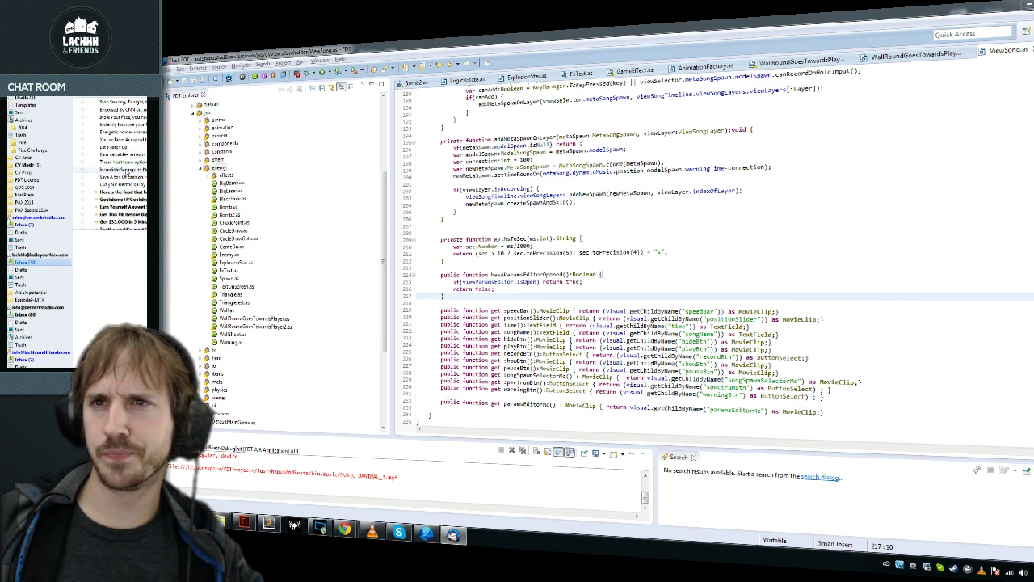
key("alt+Tab")
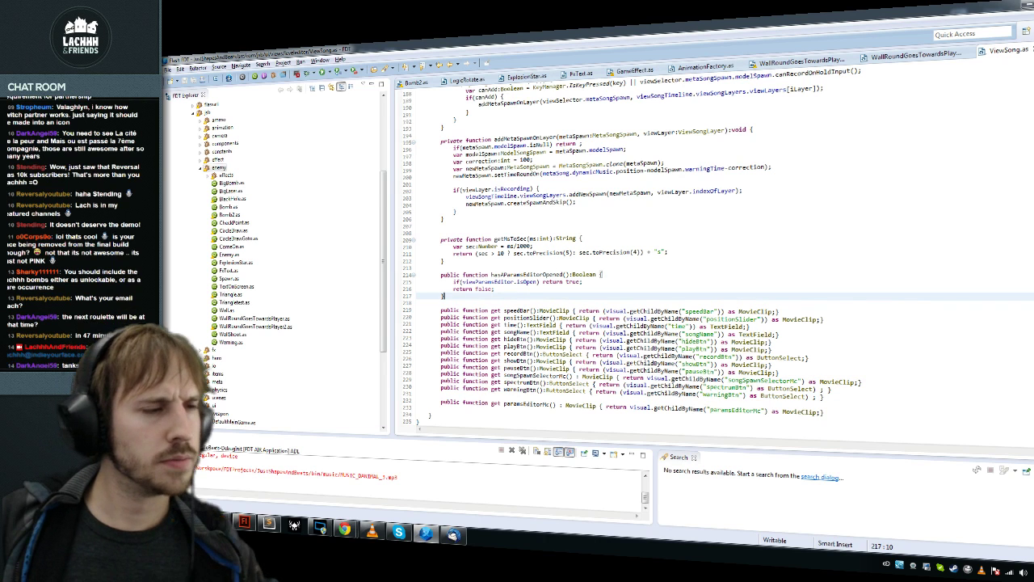
Step: Review the hasParamsEditorOpened lines in ViewSong.as and bring up the Open Type search
mouse_move(614, 310)
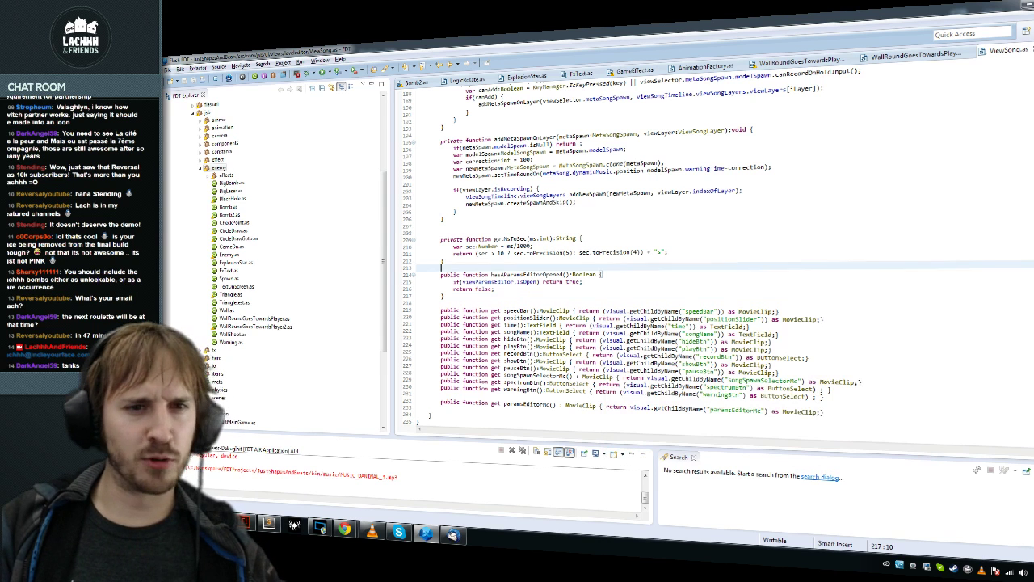
left_click(584, 281)
left_click(444, 296)
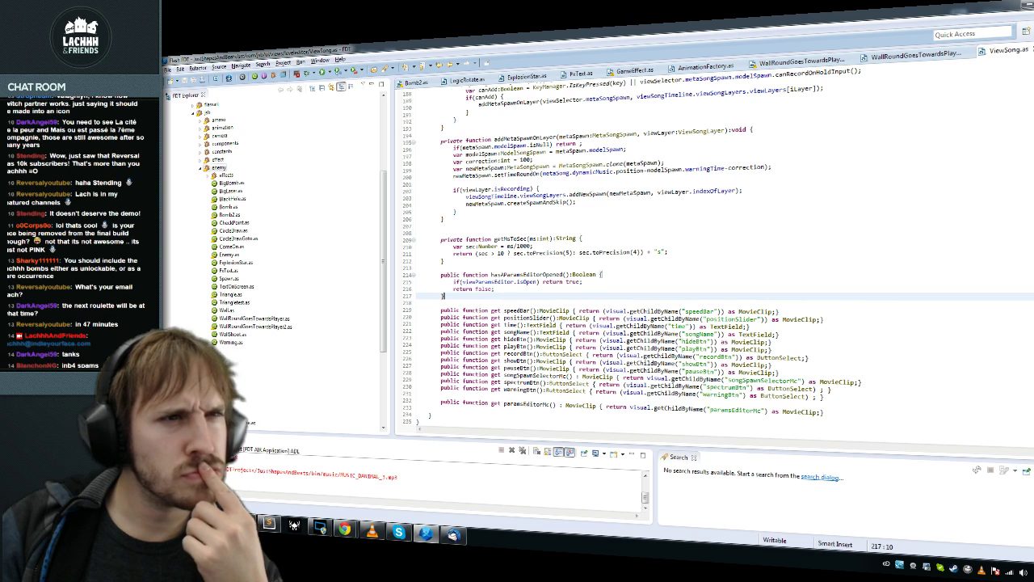
left_click(722, 319)
left_click(452, 304)
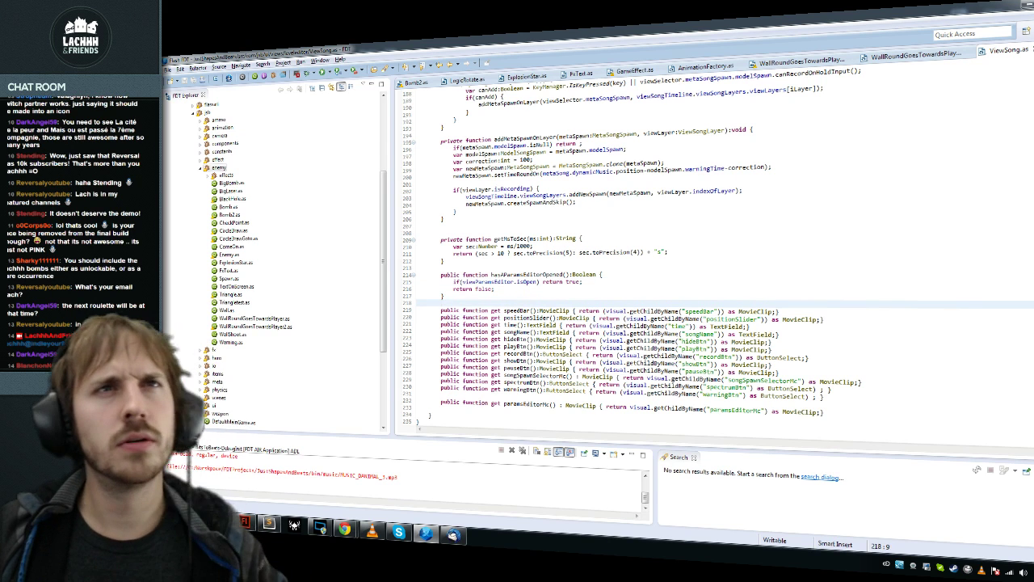
left_click(774, 167)
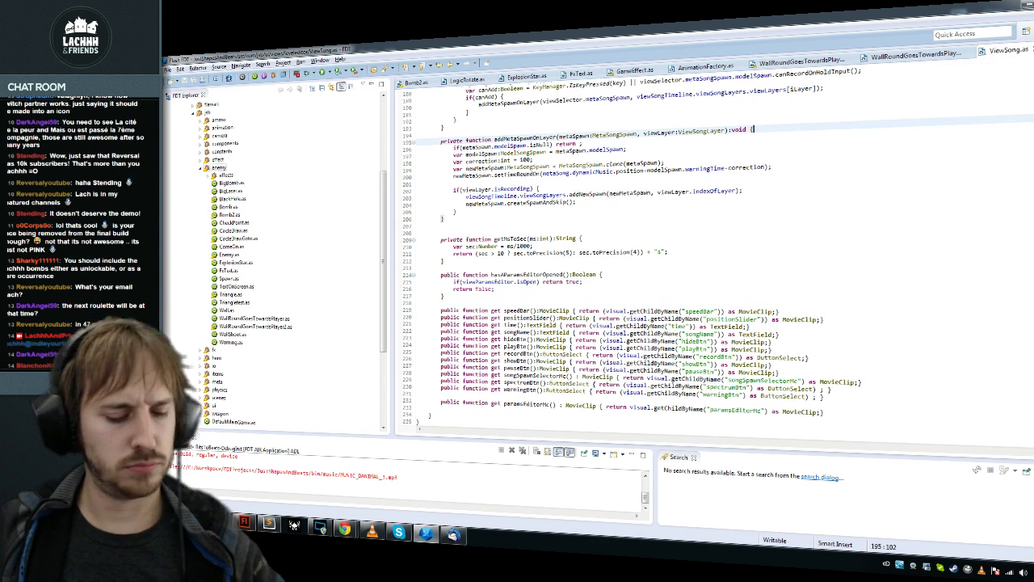
key("ctrl+shift+t")
Step: Open UILevelEditor.as via the UILevel search and jump to the ViewSong class declaration
type("UILevel")
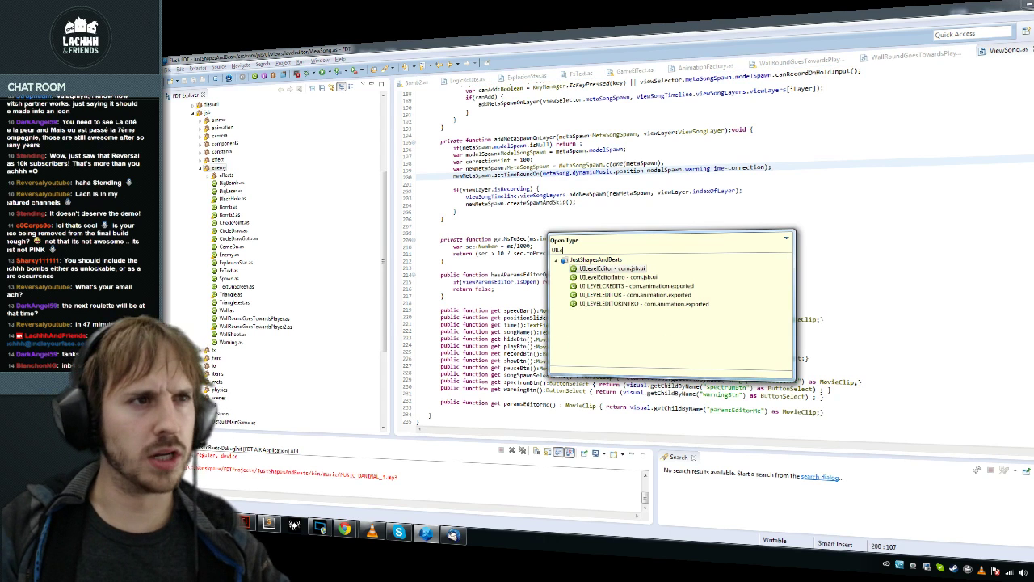
key("Return")
left_click(523, 216)
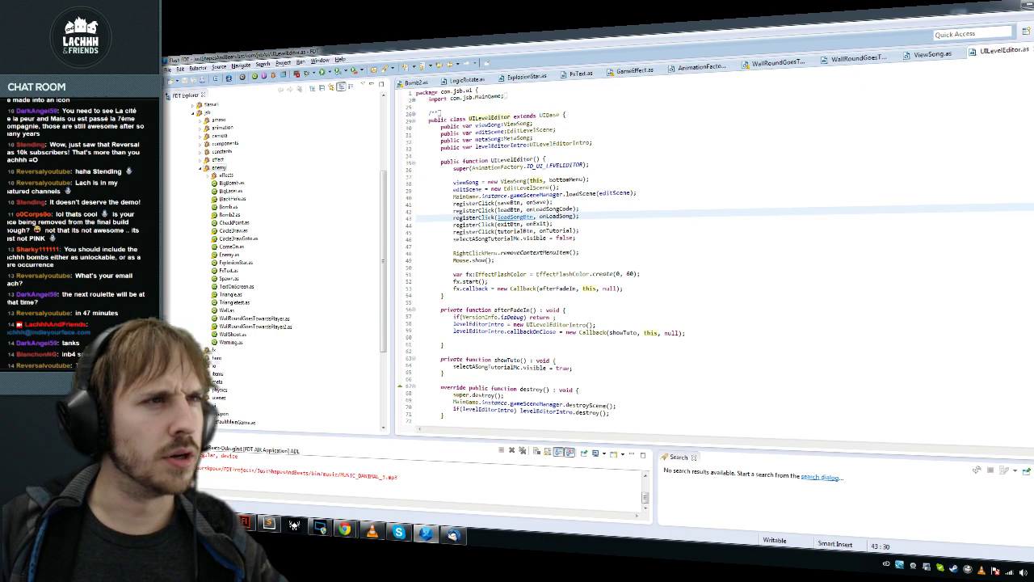
left_click(486, 239)
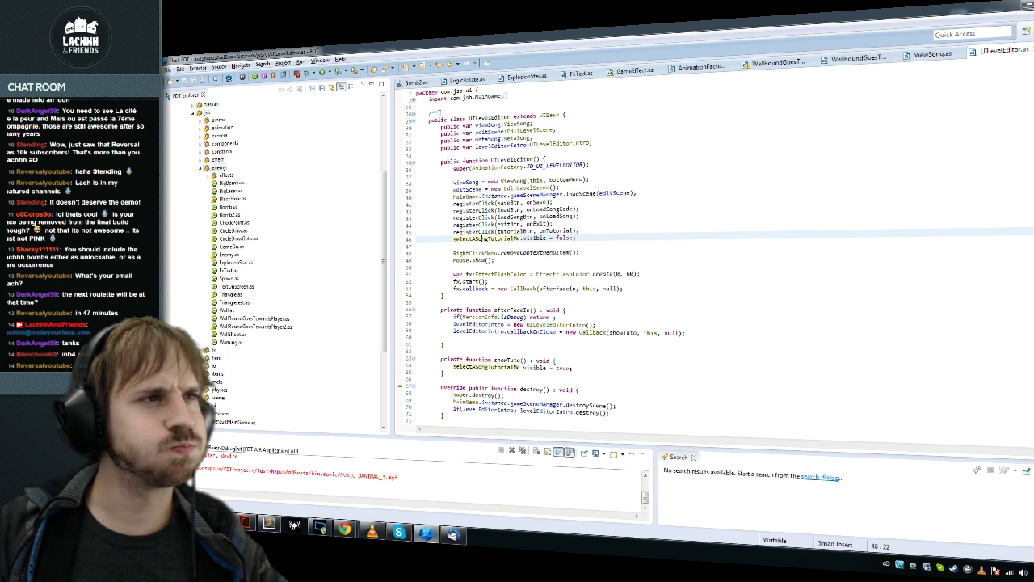
left_click(518, 181, "ctrl")
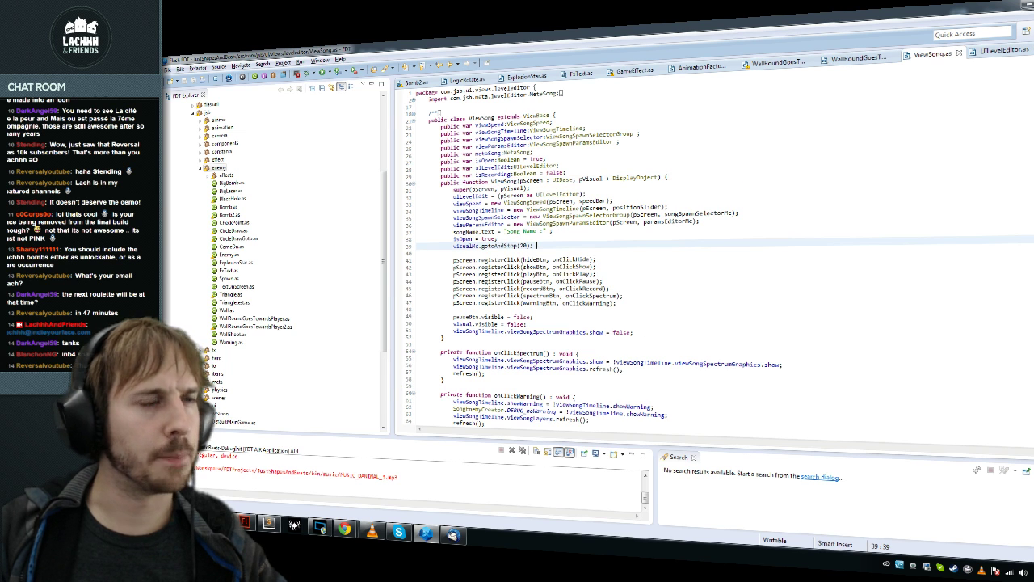
Step: Duplicate the speedBar getter line at the end of ViewSong.as
key("ctrl+End")
key("Up")
key("Up")
key("Up")
key("Up")
key("Up")
key("Up")
key("Up")
key("Up")
key("Up")
key("Up")
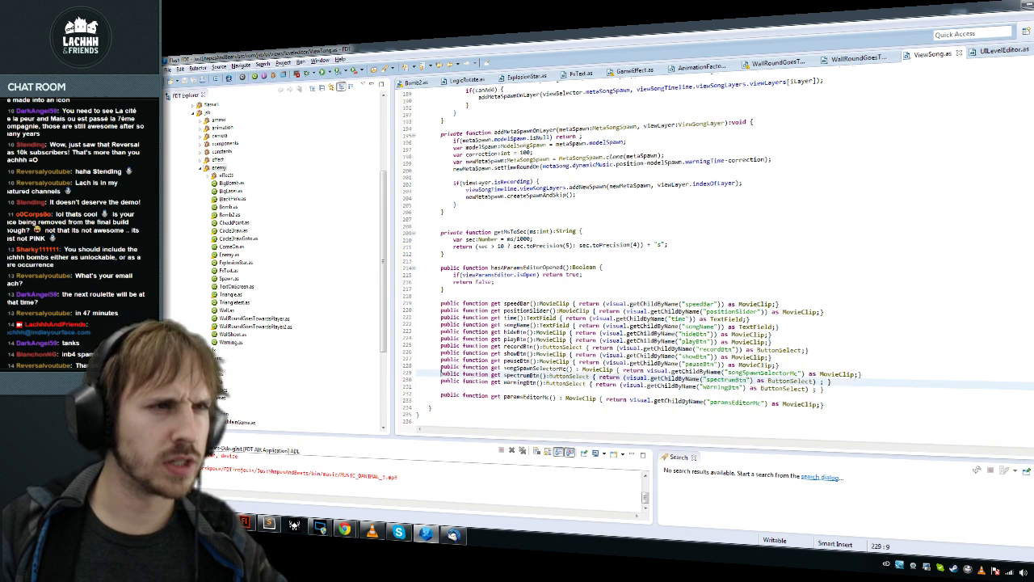
key("Up")
key("Up")
key("Up")
key("Up")
key("Up")
key("Up")
key("Up")
key("shift+End")
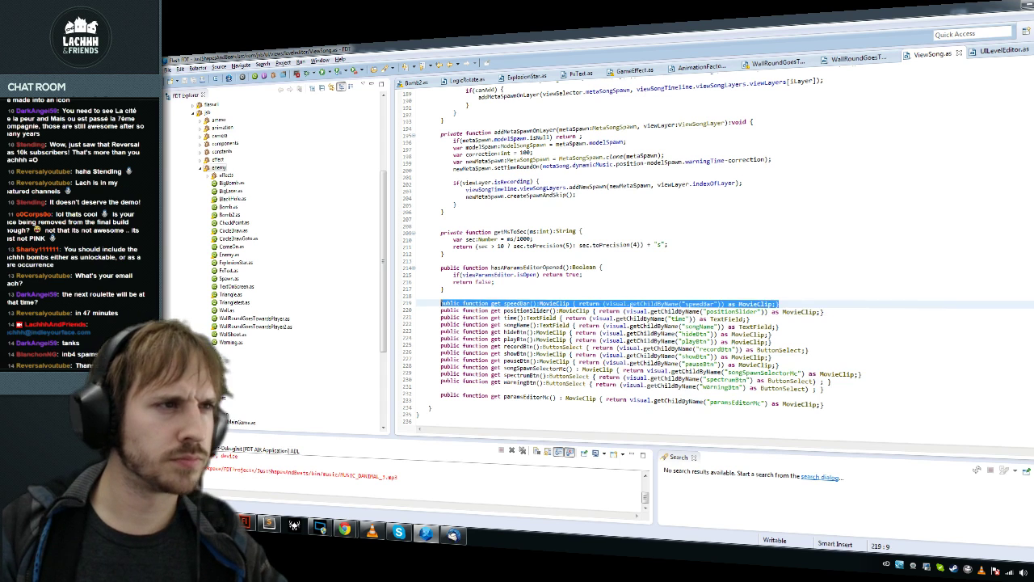
key("ctrl+alt+Down")
key("ctrl+shift+Return")
Step: Rename the copied getter to bottomBbackGround and save ViewSong.as
left_click(441, 304)
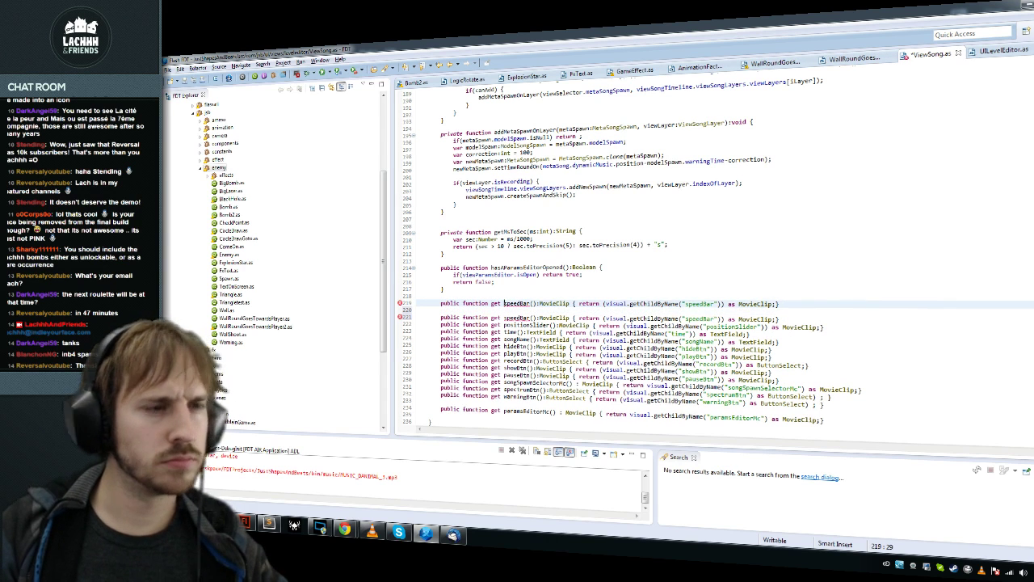
key("ctrl+shift+Right")
type("bottomB")
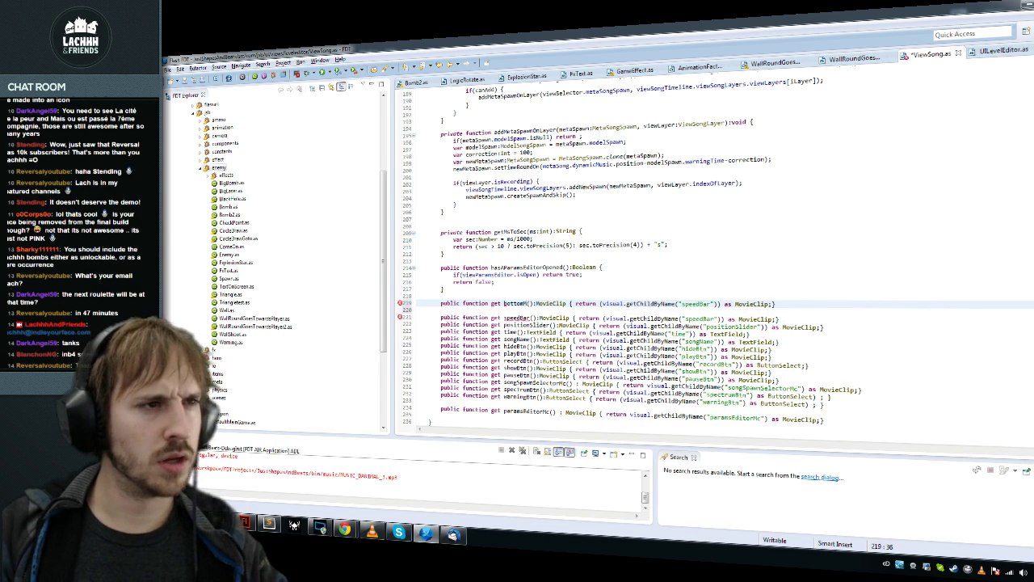
type("backGrou")
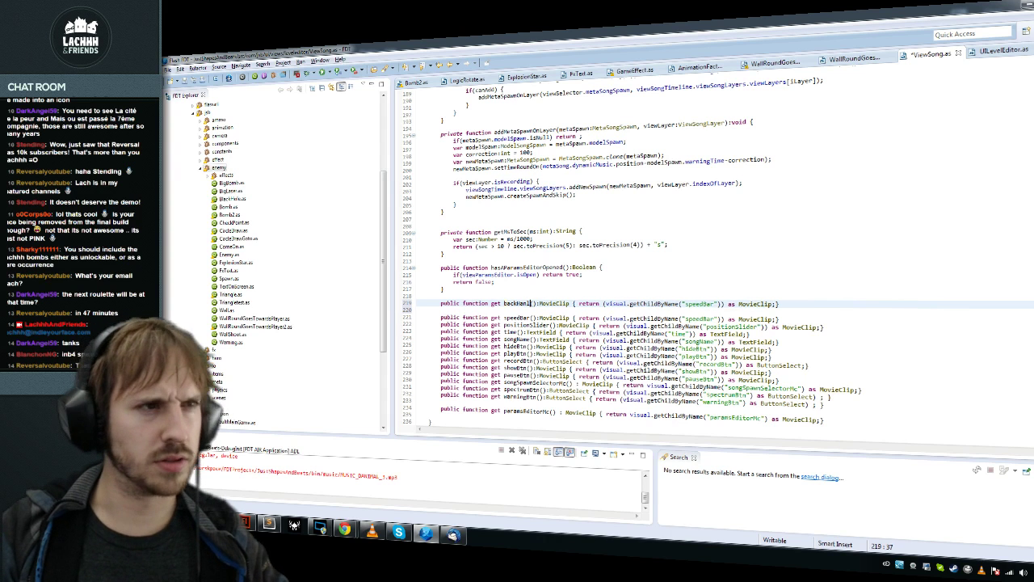
type("ndl")
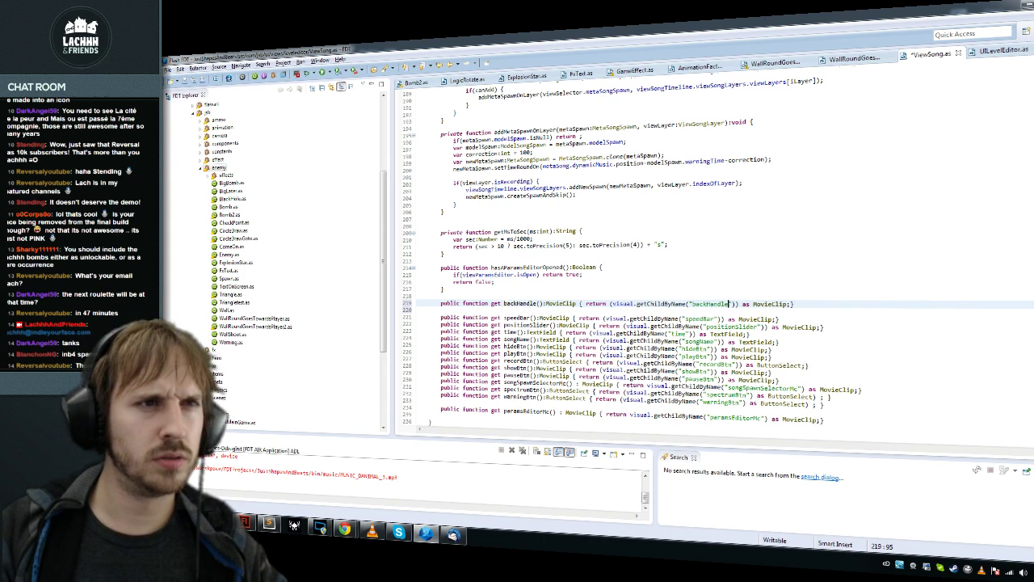
key("End")
key("ctrl+s")
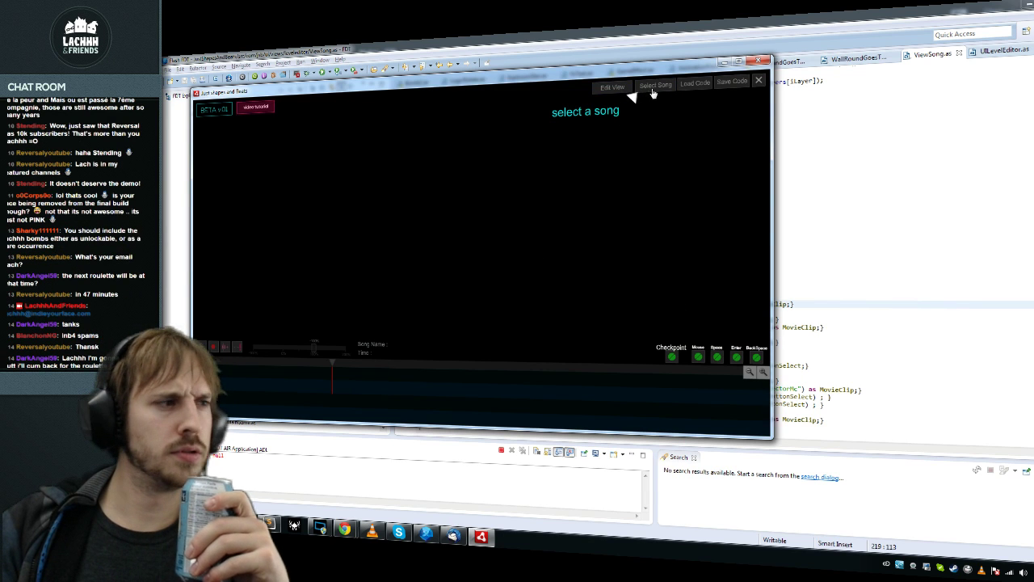
Step: Relaunch the level editor with Ctrl+F11 and dismiss the ActionScript error report
left_click(758, 80)
key("ctrl+F11")
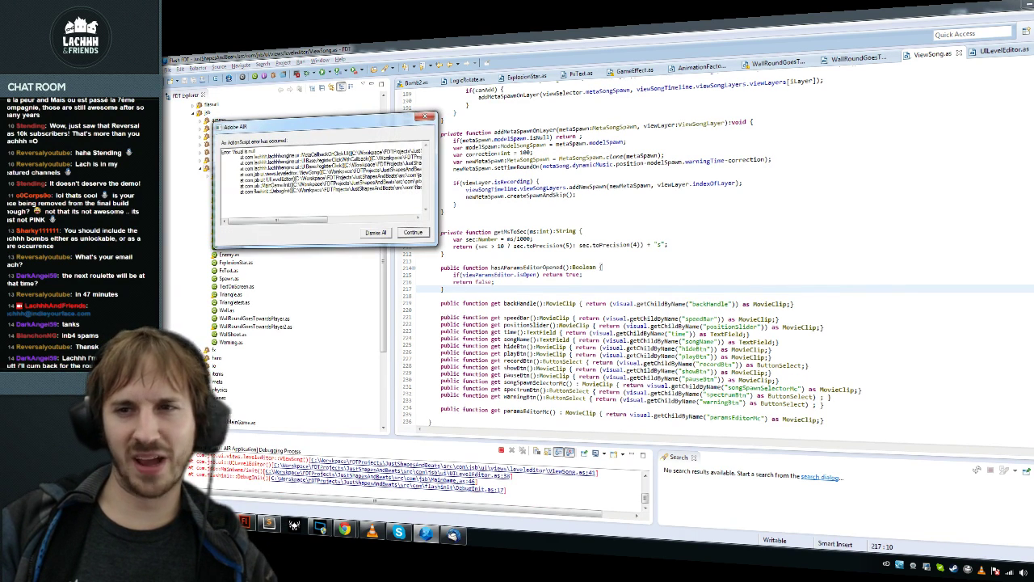
mouse_move(319, 219)
left_mouse_down()
mouse_move(432, 220)
mouse_move(335, 220)
mouse_move(413, 229)
left_mouse_up()
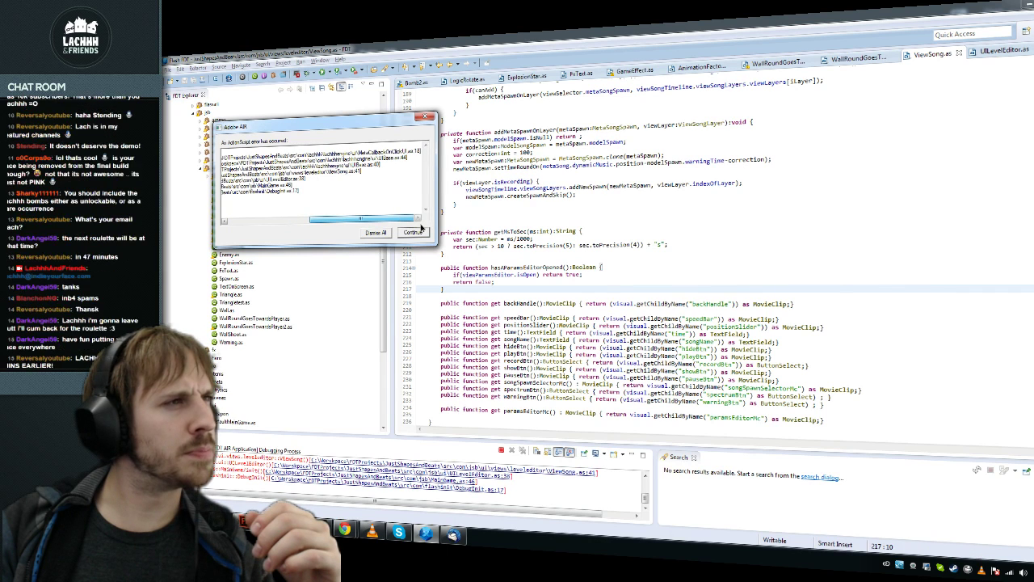
mouse_move(420, 229)
left_mouse_down()
mouse_move(301, 231)
mouse_move(411, 229)
left_mouse_up()
left_click(385, 235)
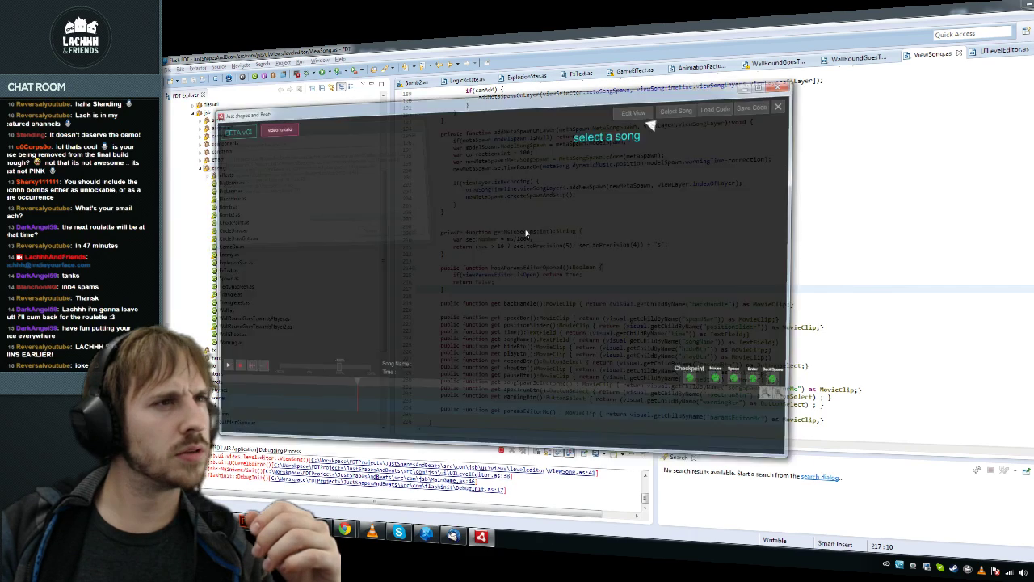
Step: Close the other source tabs and dismiss the second ActionScript error report
key("ctrl+w")
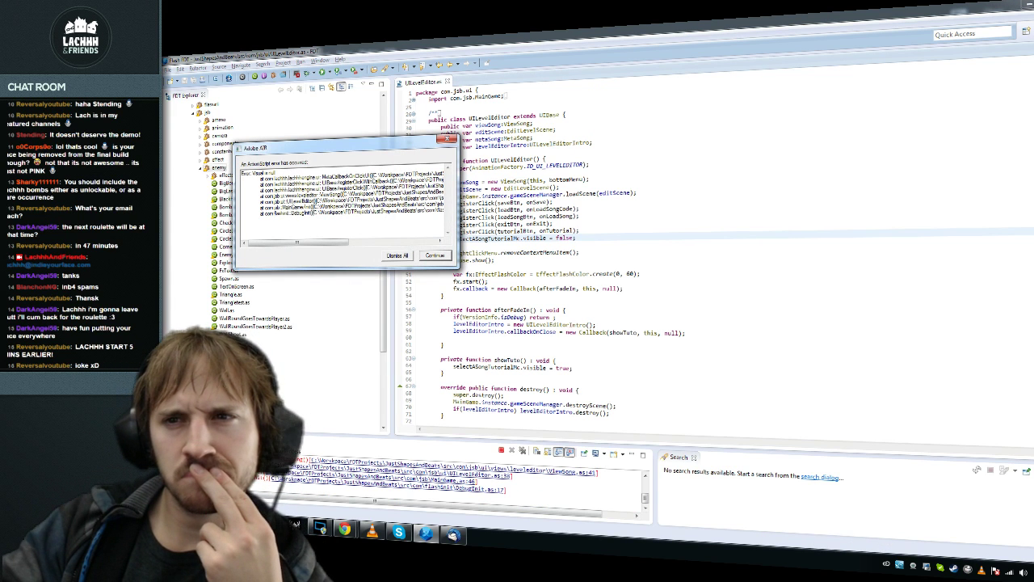
left_click_drag(334, 243, 436, 255)
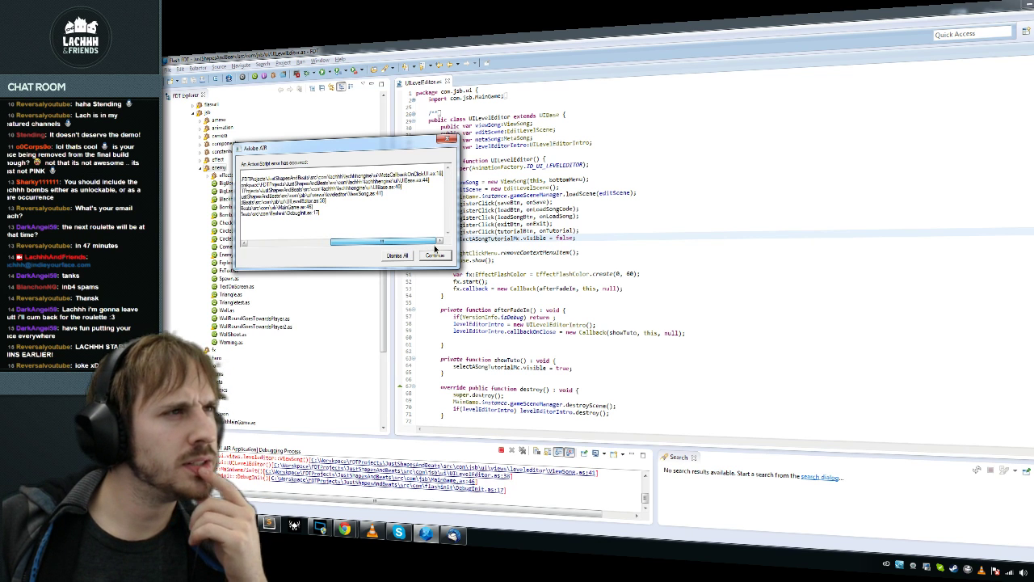
left_click(435, 255)
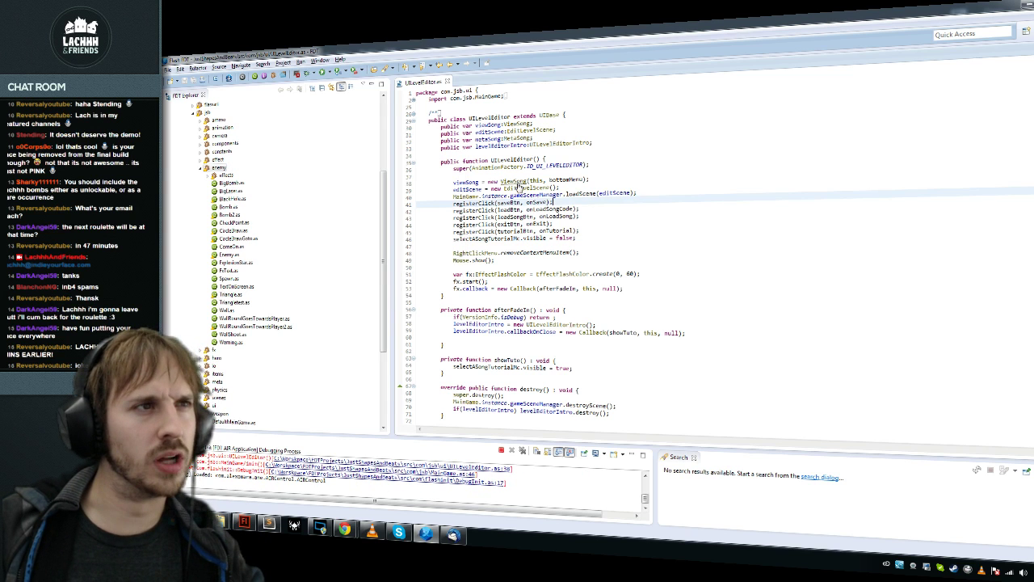
Step: Jump to ViewSong's hideBtn getter, stop the Last.fm track in Chrome, and close the browser
left_click(515, 182, "ctrl")
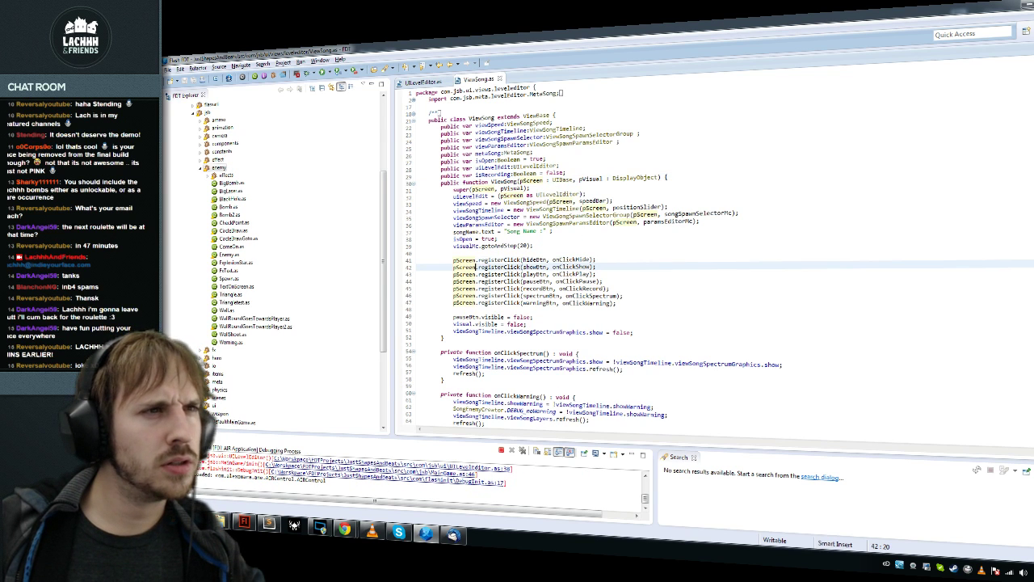
left_click(535, 259, "ctrl")
key("alt+Tab")
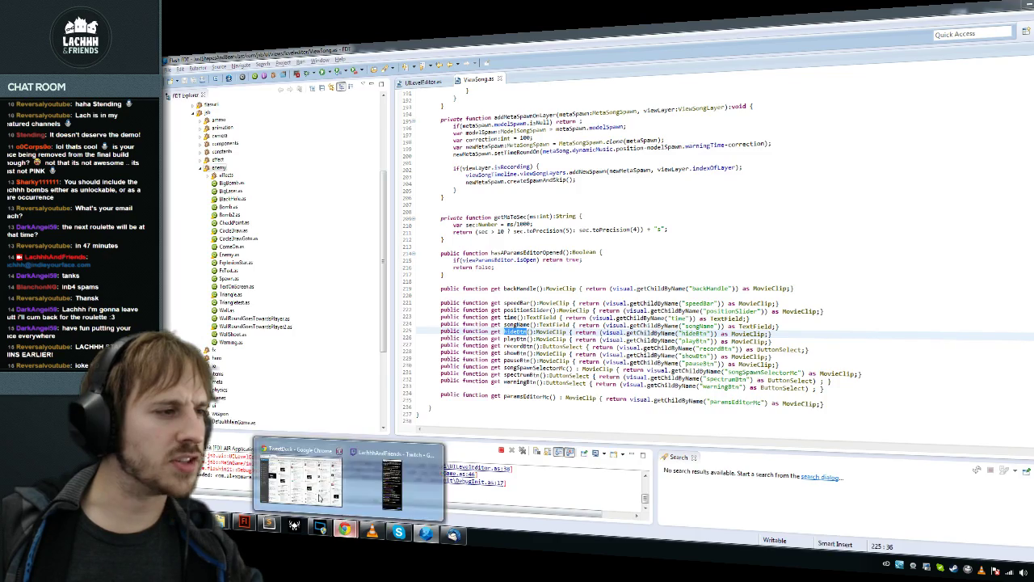
key("ctrl+Tab")
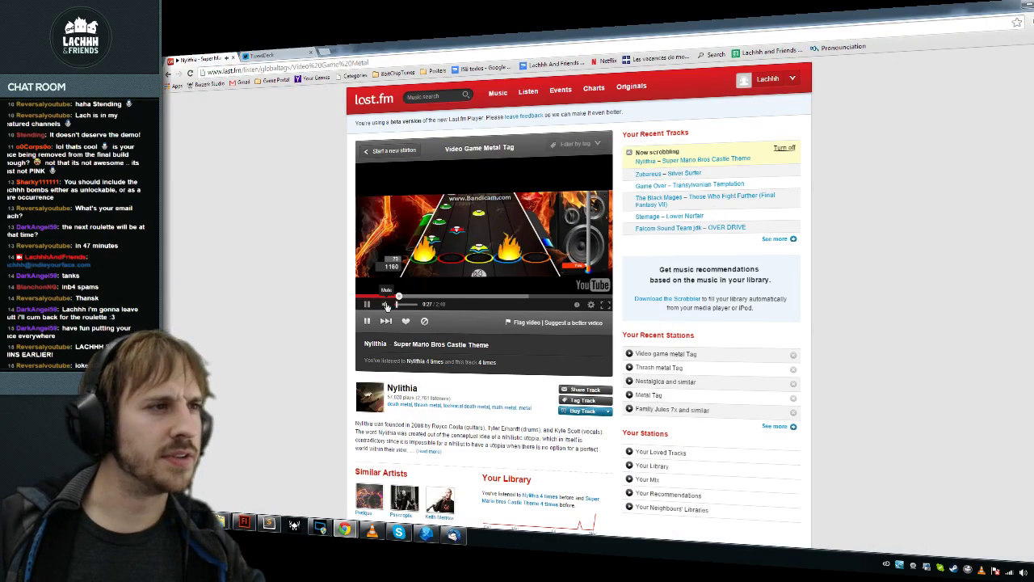
left_click(425, 321)
left_click(1023, 6)
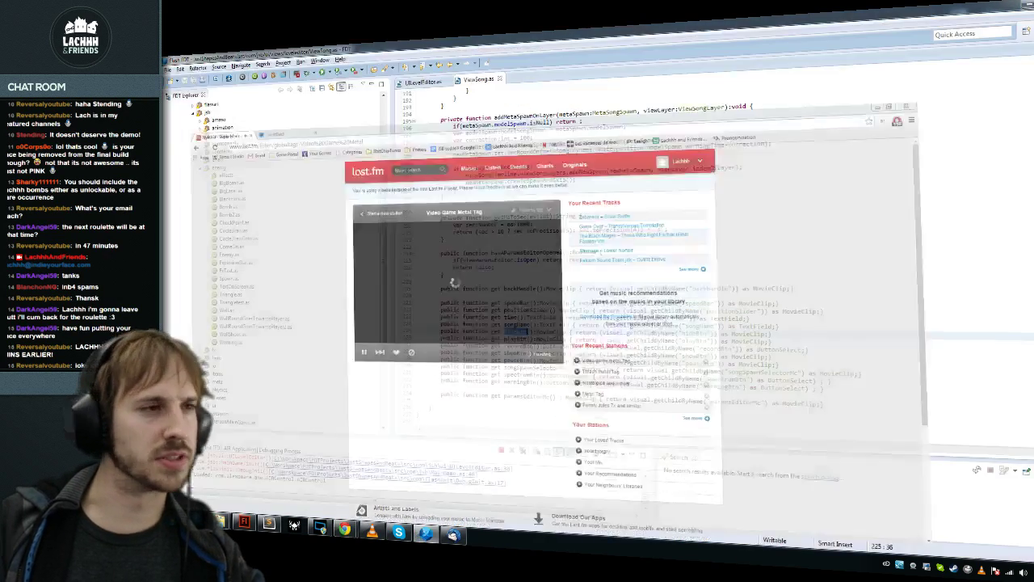
left_click(567, 346)
Step: Comment out the hideBtn and showBtn getters in ViewSong.as and save
left_click(511, 339)
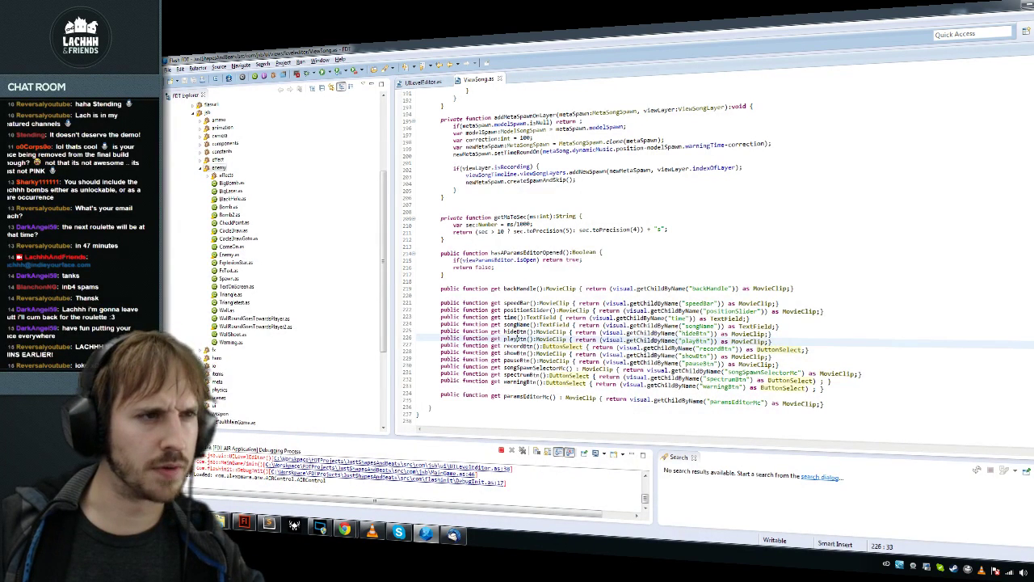
left_click(466, 333)
key("ctrl+slash")
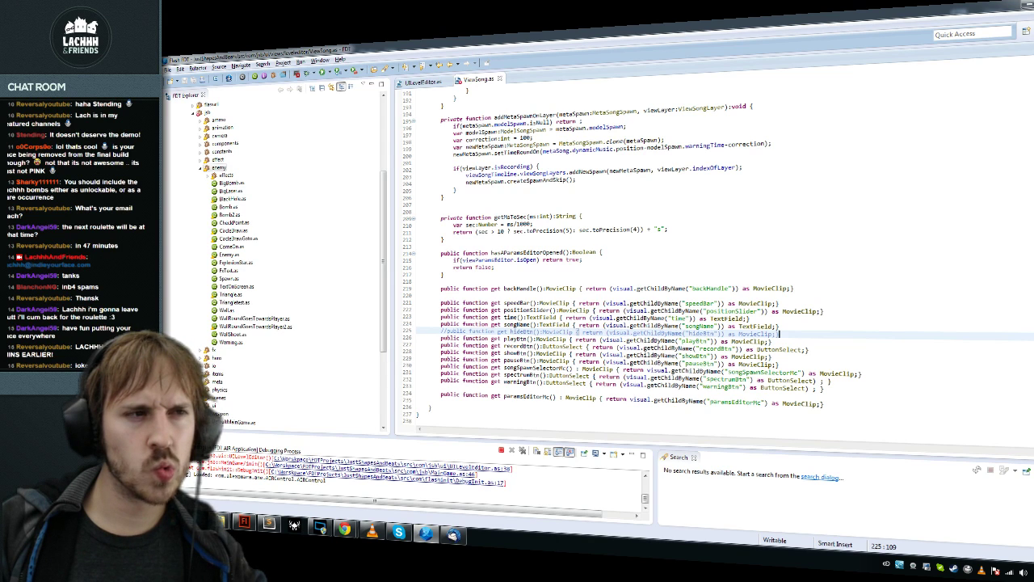
key("Down")
key("Down")
key("Down")
key("ctrl+slash")
key("ctrl+s")
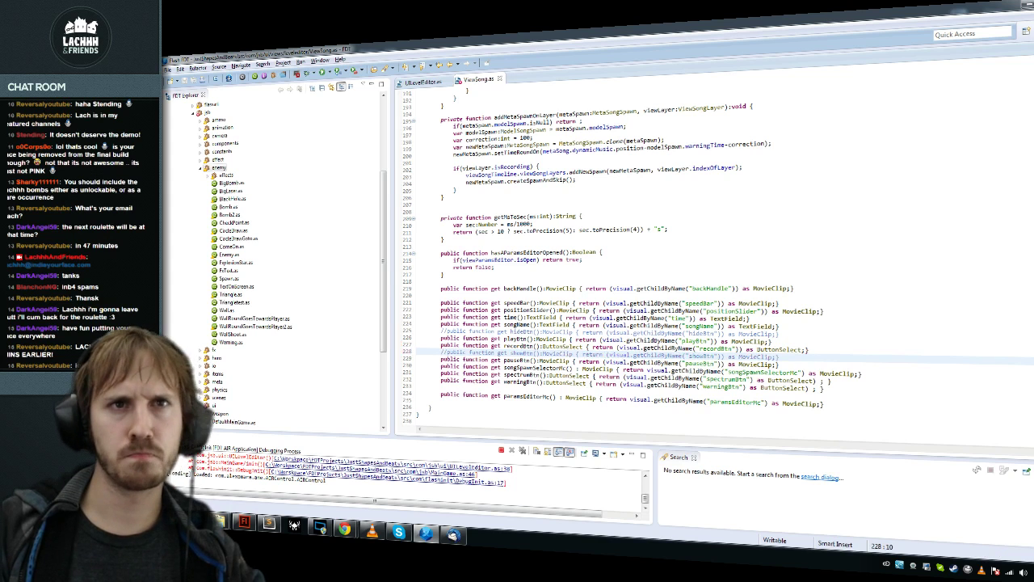
Step: Comment out the hideBtn/showBtn click registrations and delete their .visible lines
key("ctrl+Home")
left_click_drag(454, 274, 453, 260)
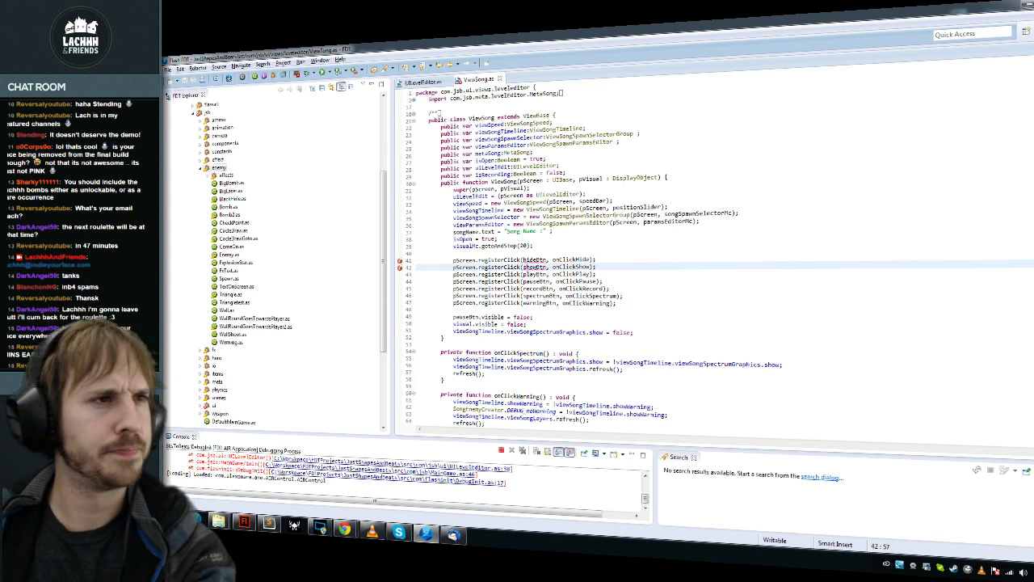
key("ctrl+slash")
left_click(569, 266)
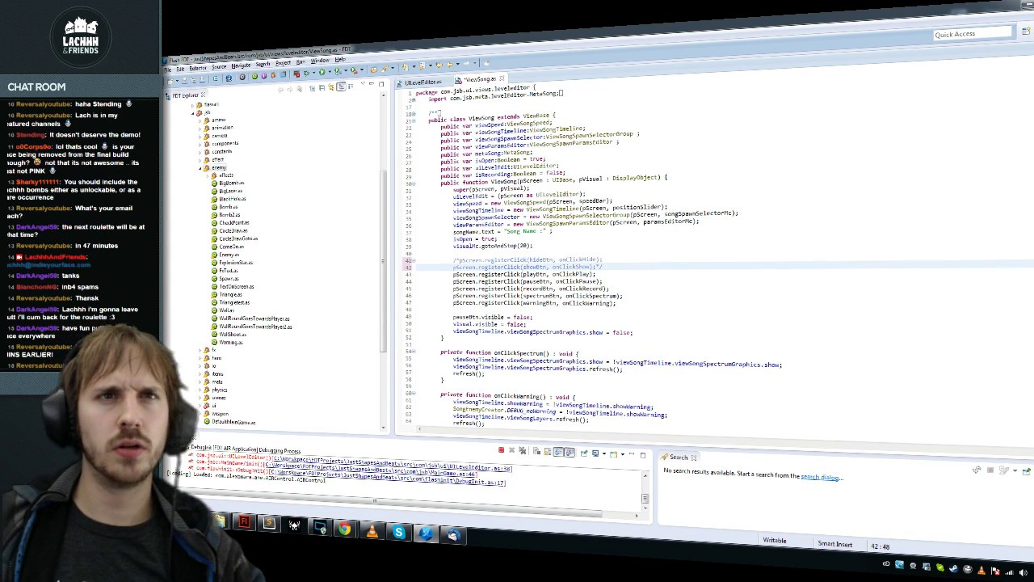
scroll(614, 267, "down", 20)
left_click(455, 277)
key("ctrl+/")
key("BackSpace")
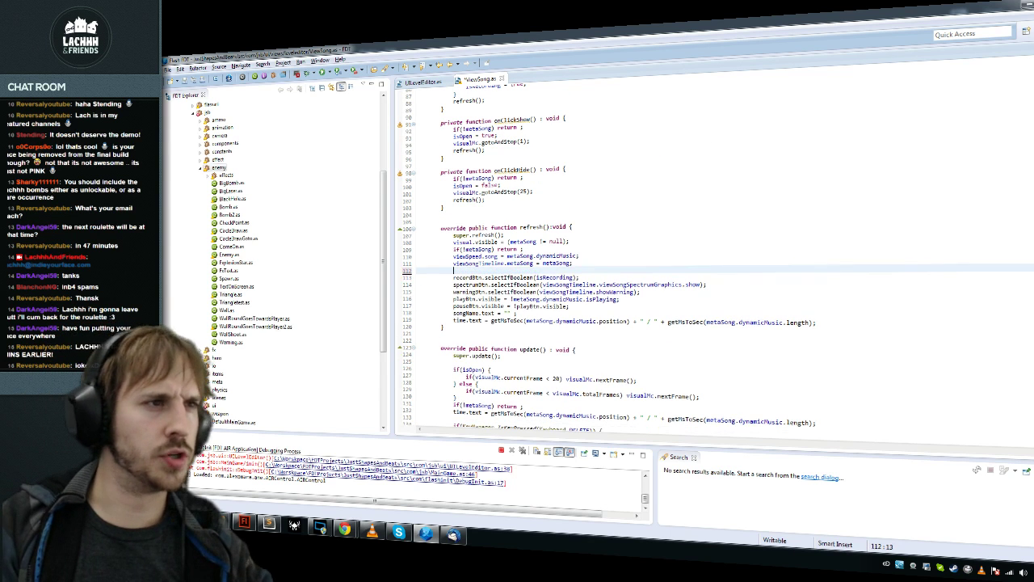
Step: Delete the commented-out hideBtn/showBtn click registrations
key("ctrl+Home")
left_click(453, 259)
key("shift+Down")
key("shift+Down")
key("Delete")
Step: Delete the commented showBtn and hideBtn getters, save, and relaunch the level editor
key("ctrl+End")
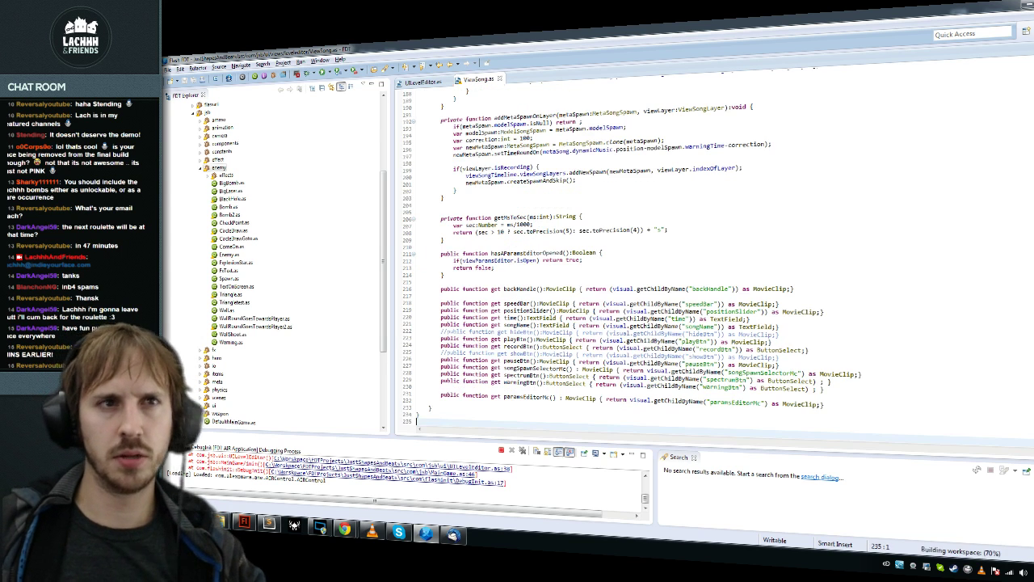
left_click(779, 357)
key("shift+Up")
key("Delete")
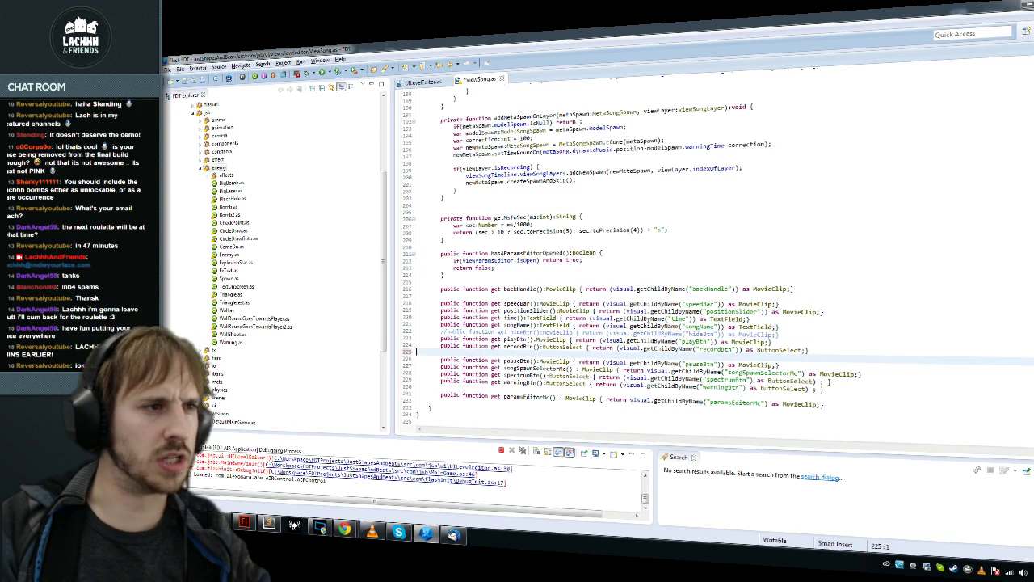
key("Up")
key("Up")
key("shift+Up")
key("Delete")
key("ctrl+s")
key("F11")
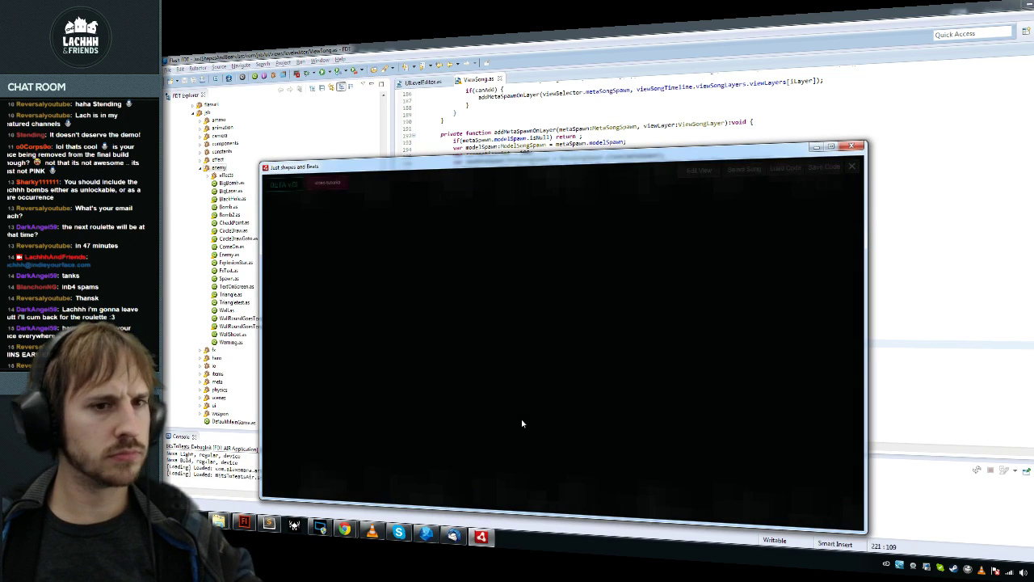
Step: Load an MP3 song, play it and spawn a bomb, then close the editor
left_click(736, 170)
double_click(461, 251)
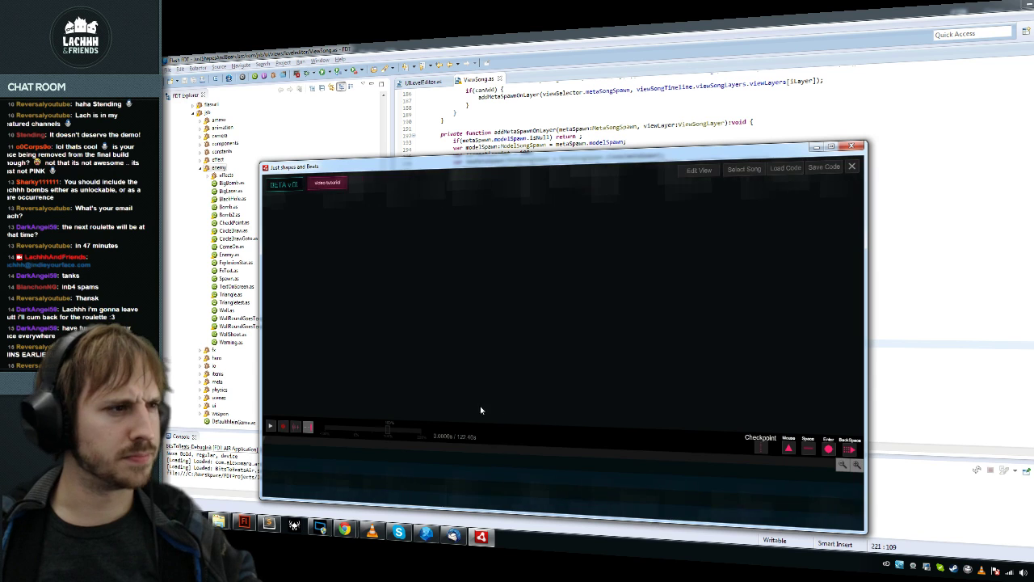
left_click(273, 427)
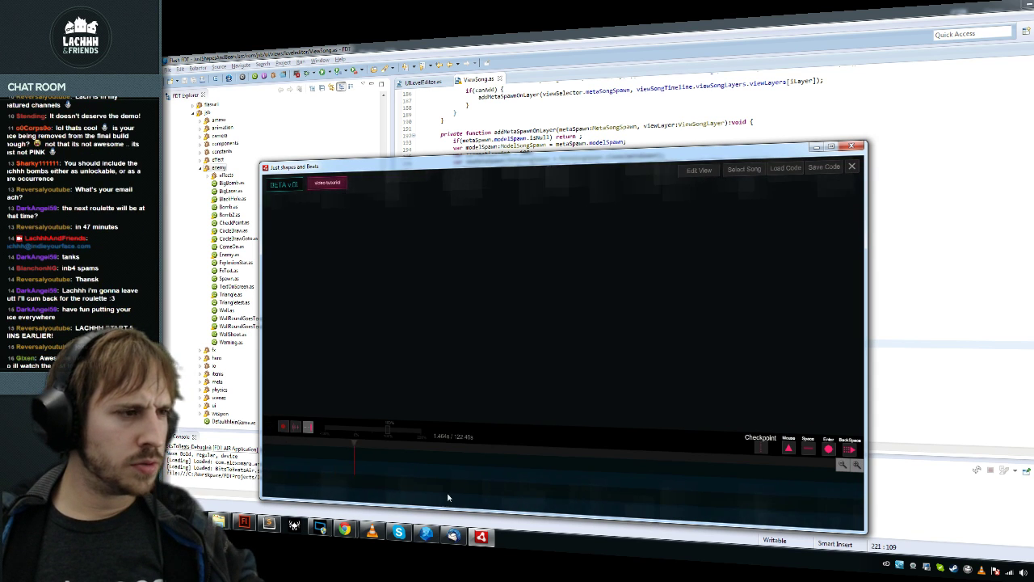
left_click(827, 448)
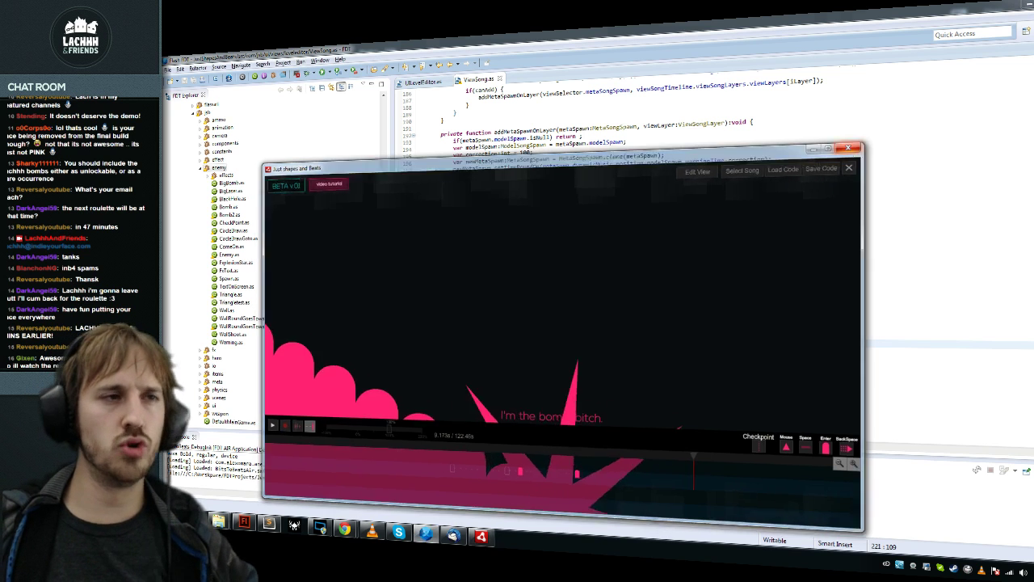
key("alt+F4")
Step: Find the Bomb2 class with the class lookup and open it
key("ctrl+shift+t")
type("Bomb")
double_click(638, 277)
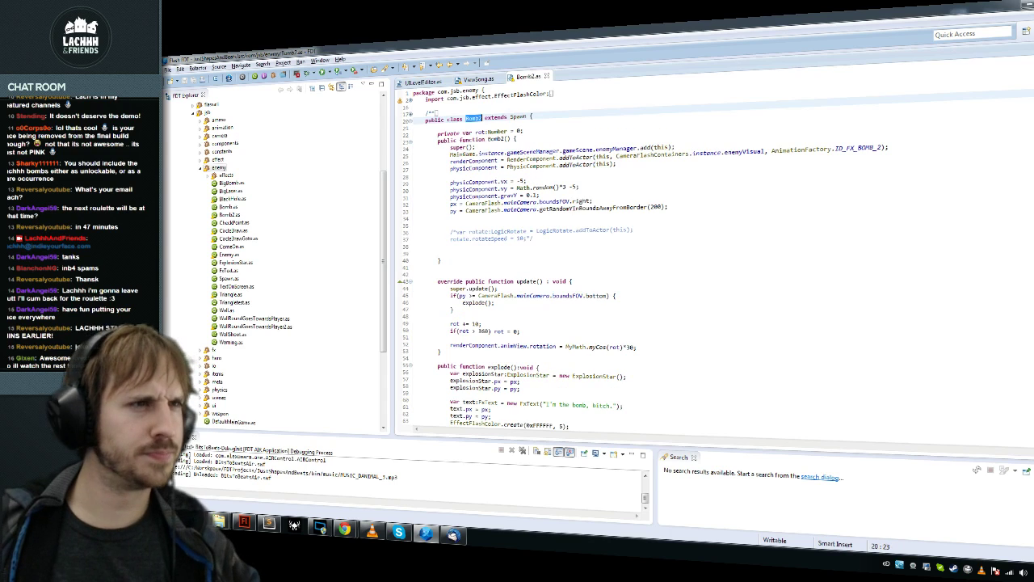
Step: Remove the comment markers around the bomb's LogicRotate lines and save Bomb2.as
key("BackSpace")
key("BackSpace")
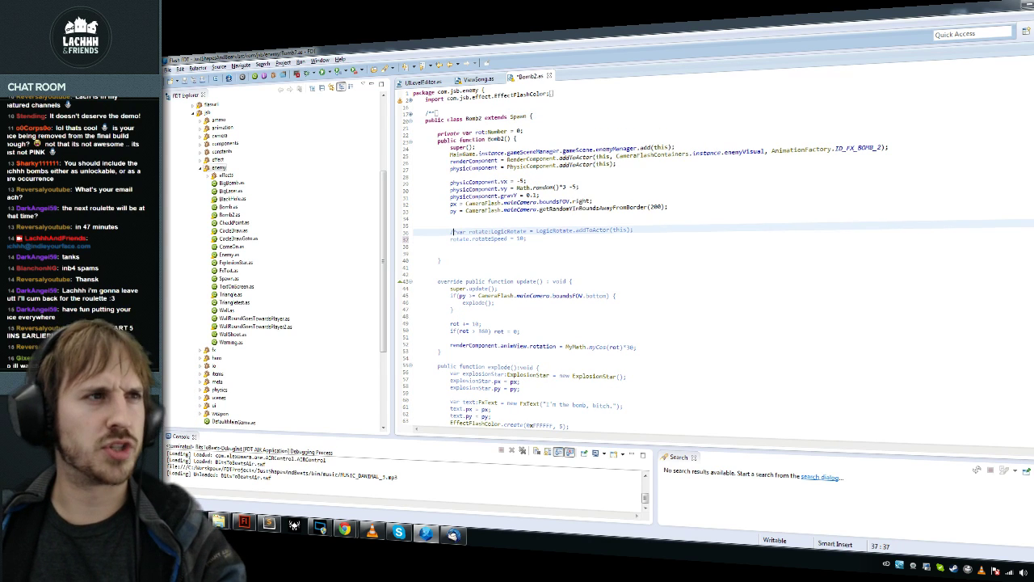
key("Up")
key("Home")
key("Delete")
key("Delete")
key("Down")
key("Down")
key("Down")
key("ctrl+s")
Step: Wrap the rotation lines in update() in /* */, save, and launch the editor
key("Down")
key("Down")
key("Down")
key("Down")
key("Down")
key("Down")
key("Down")
key("Down")
key("Down")
key("Down")
key("Down")
key("Down")
key("Down")
key("Down")
key("Down")
key("Down")
key("Down")
key("Down")
key("Down")
key("Down")
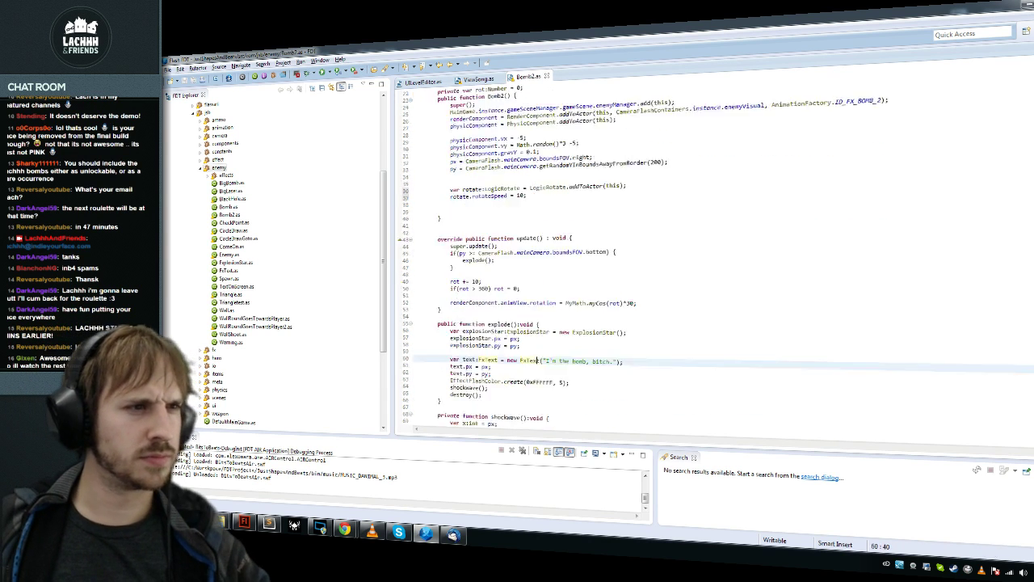
key("Up")
key("Up")
key("Up")
key("Up")
key("Up")
key("Up")
key("Up")
key("Up")
key("Up")
key("Up")
key("Up")
key("Up")
key("Up")
key("Up")
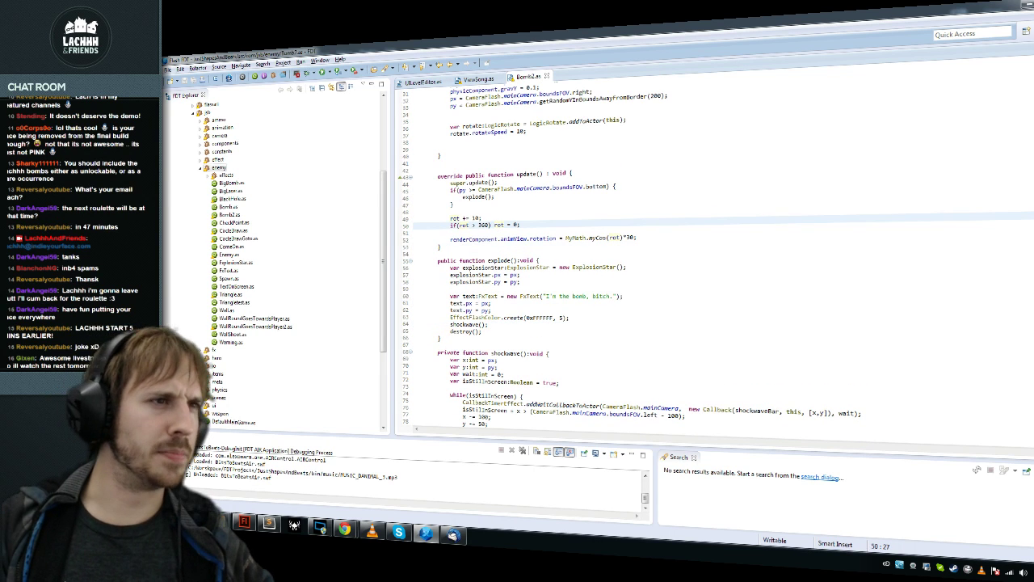
key("Down")
key("Delete")
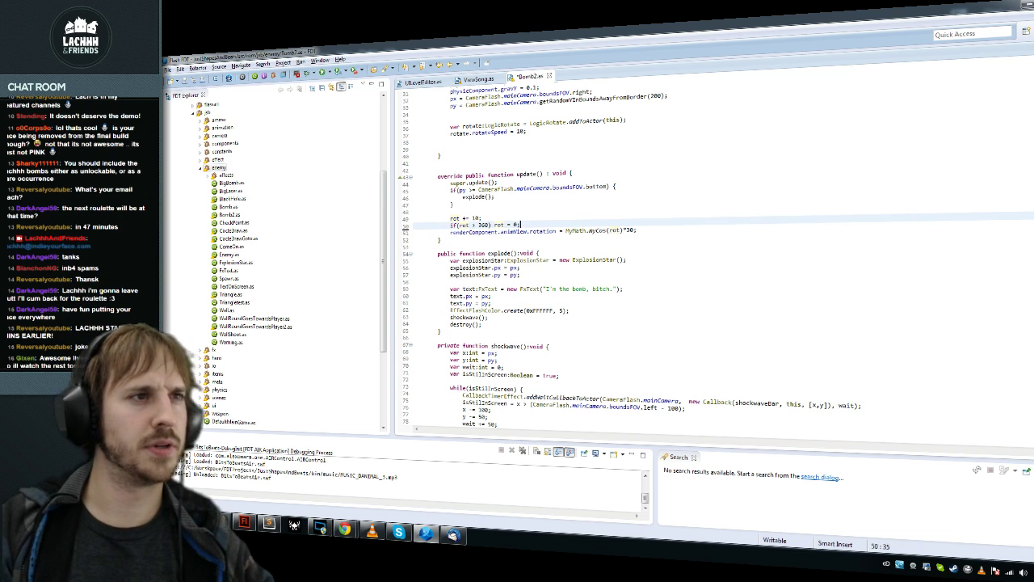
key("End")
type("*/")
key("Up")
key("Up")
type("/*")
key("ctrl+s")
key("F11")
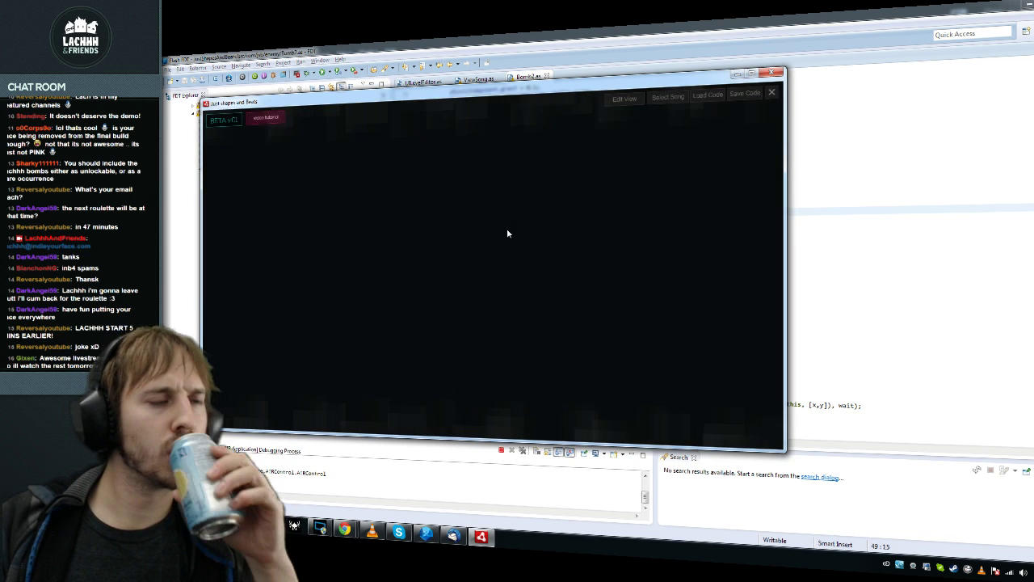
Step: Load MUSIC_DANIMAL_1.mp3, choose the bomb spawn slot, and play, pause and rewind the song
left_click(664, 98)
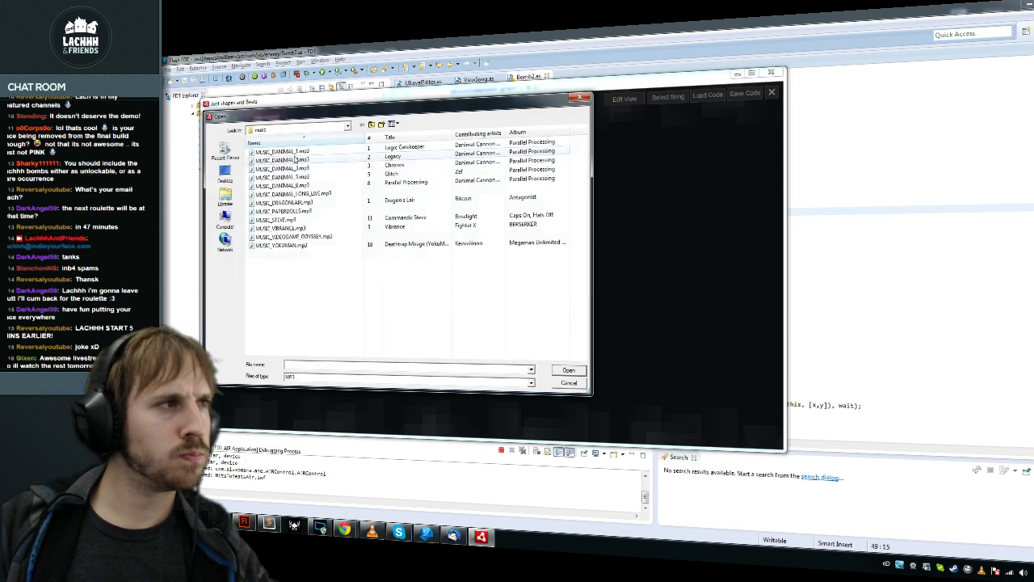
double_click(292, 152)
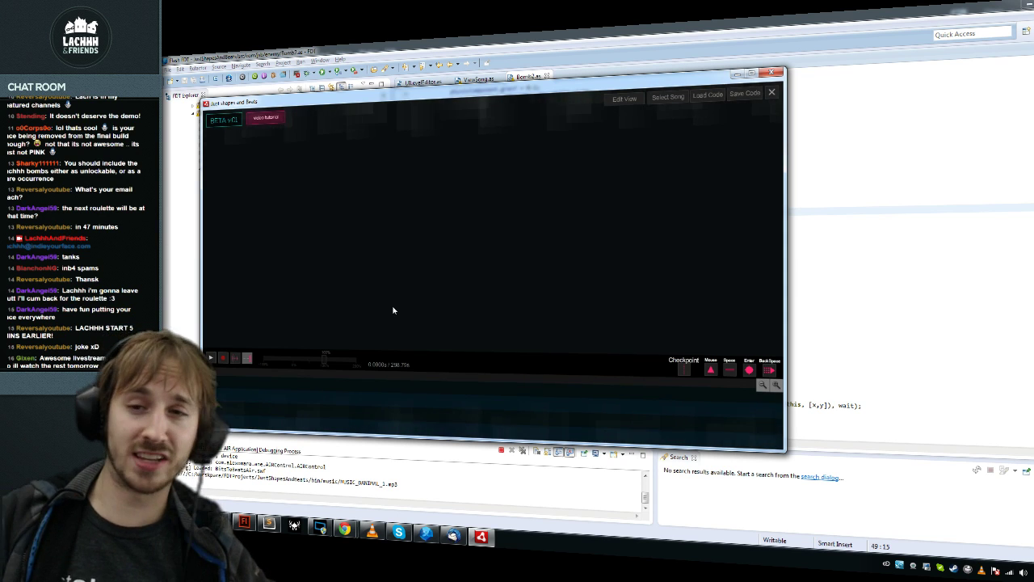
left_click(749, 369)
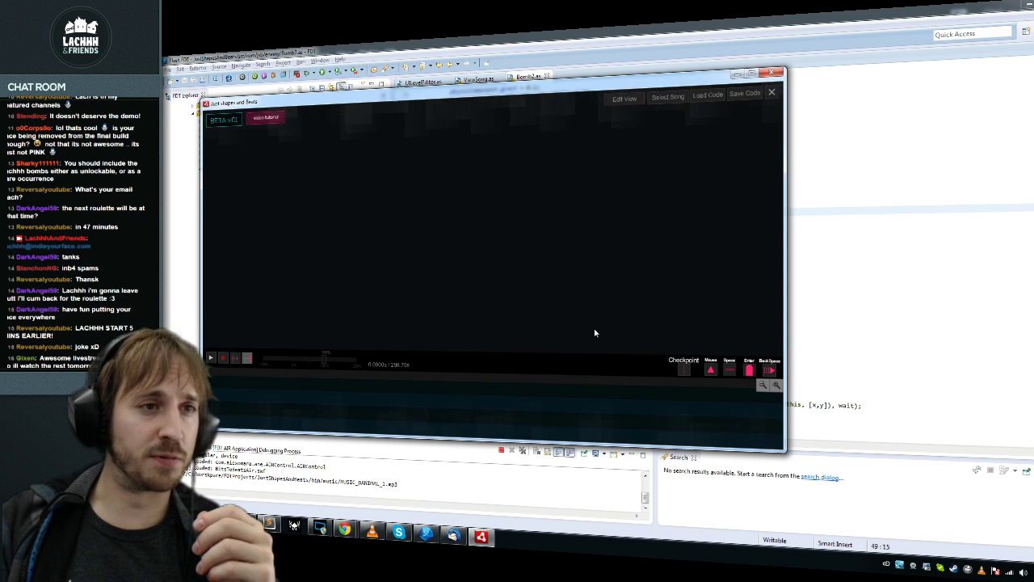
left_click(232, 360)
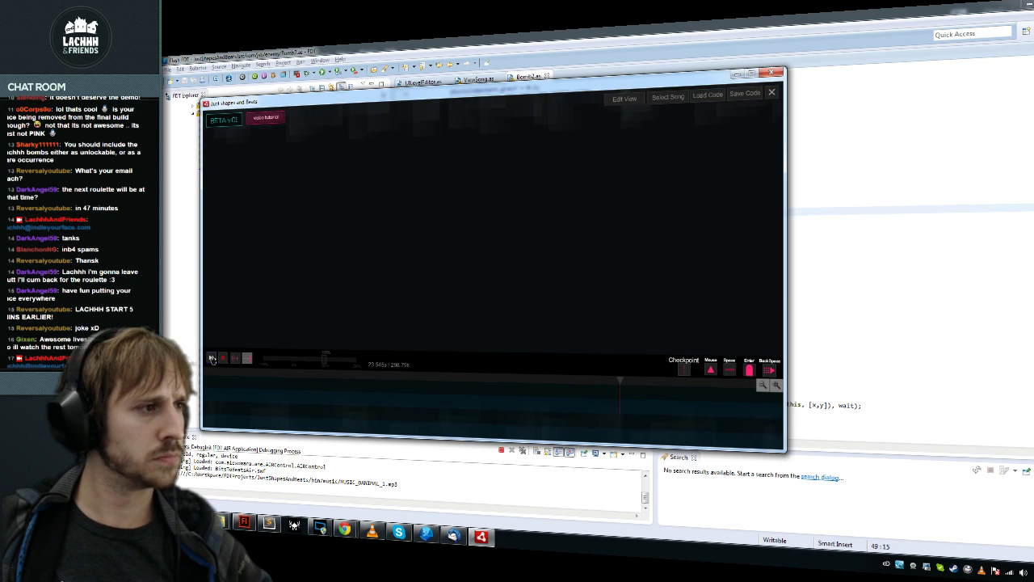
left_click(211, 359)
left_click(225, 363)
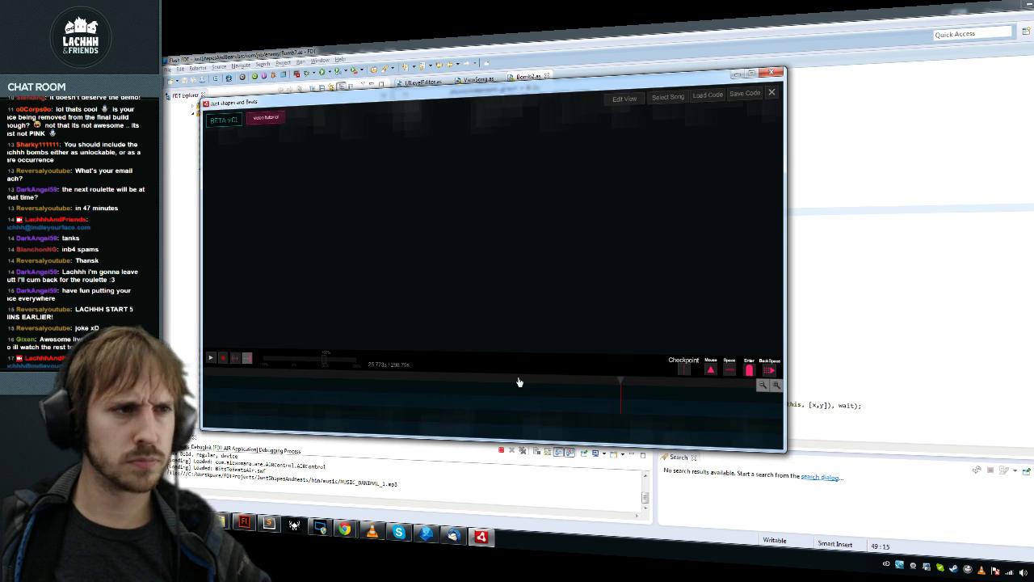
left_click(223, 361)
left_click(212, 359)
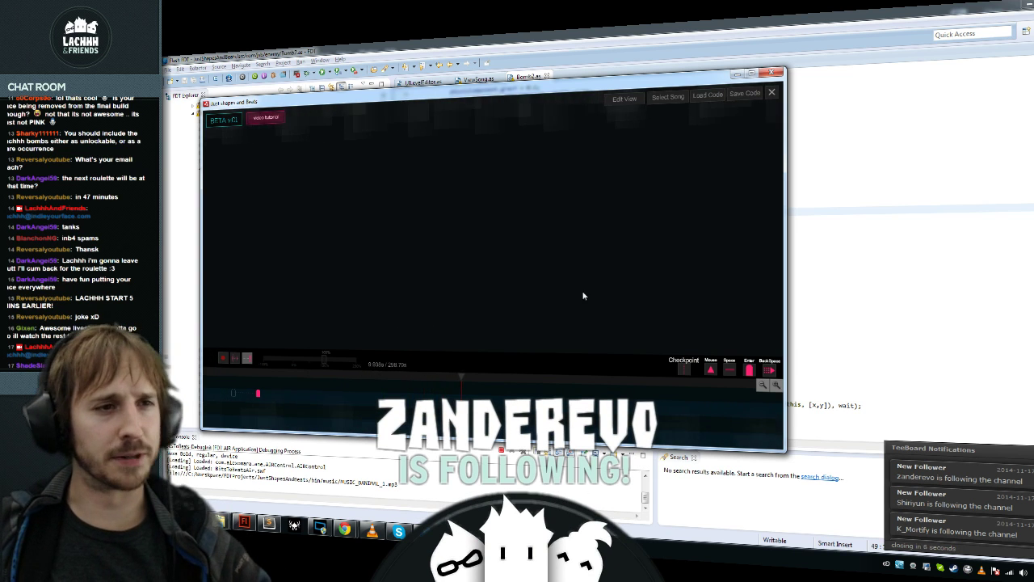
Step: Close the level editor and return to ViewSong.as in FDT
left_click(772, 72)
left_click(440, 331)
left_click(478, 80)
scroll(655, 285, "up", 10)
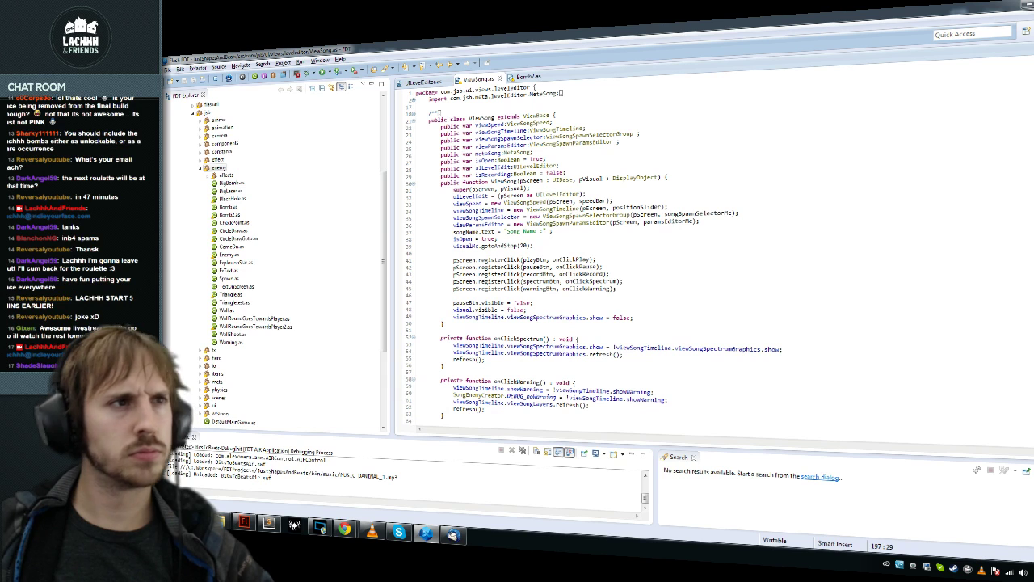
left_click(454, 252)
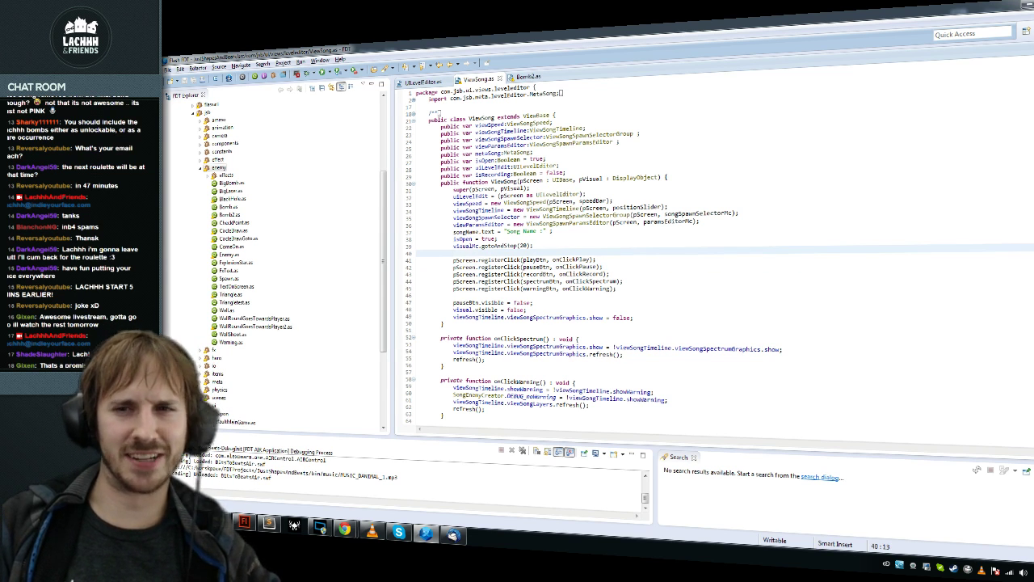
left_click(536, 165)
key("F3")
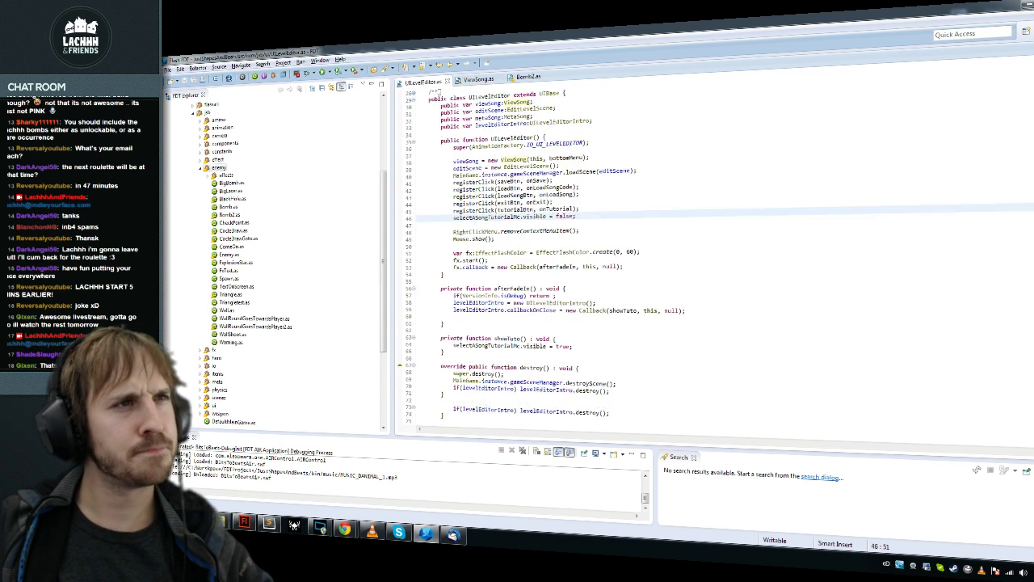
scroll(711, 258, "up", 1)
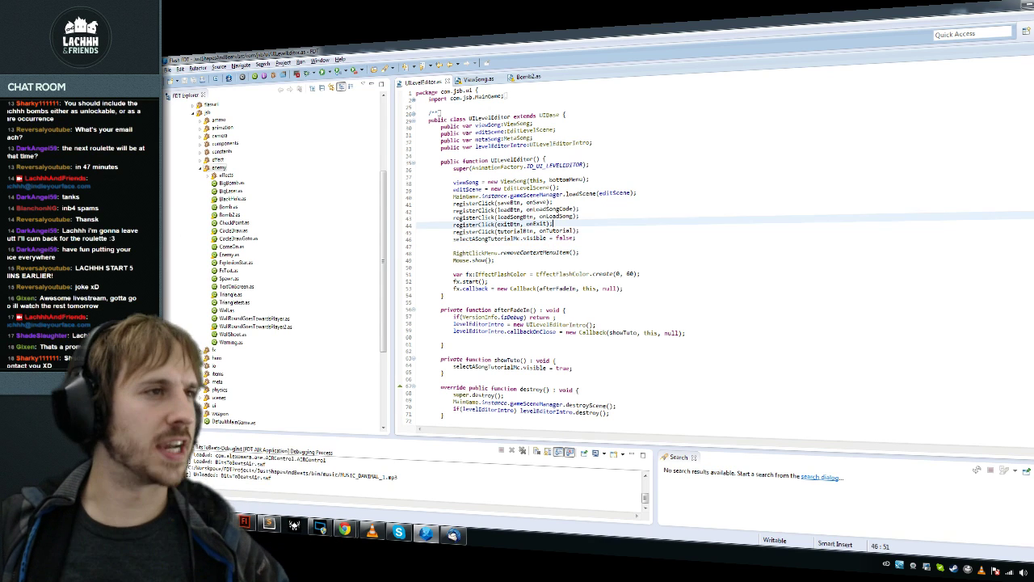
left_click(580, 230)
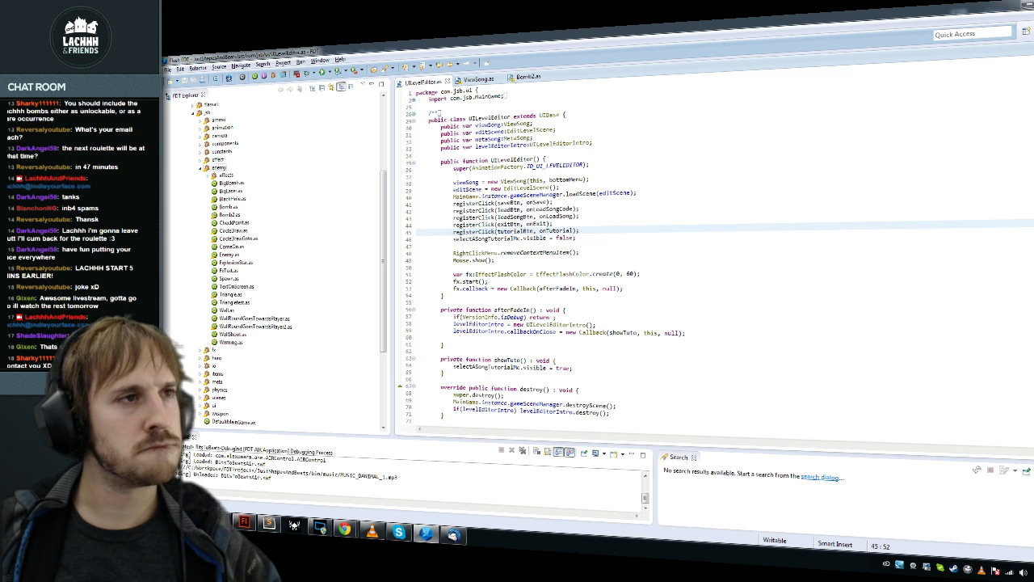
left_click(514, 182, "ctrl")
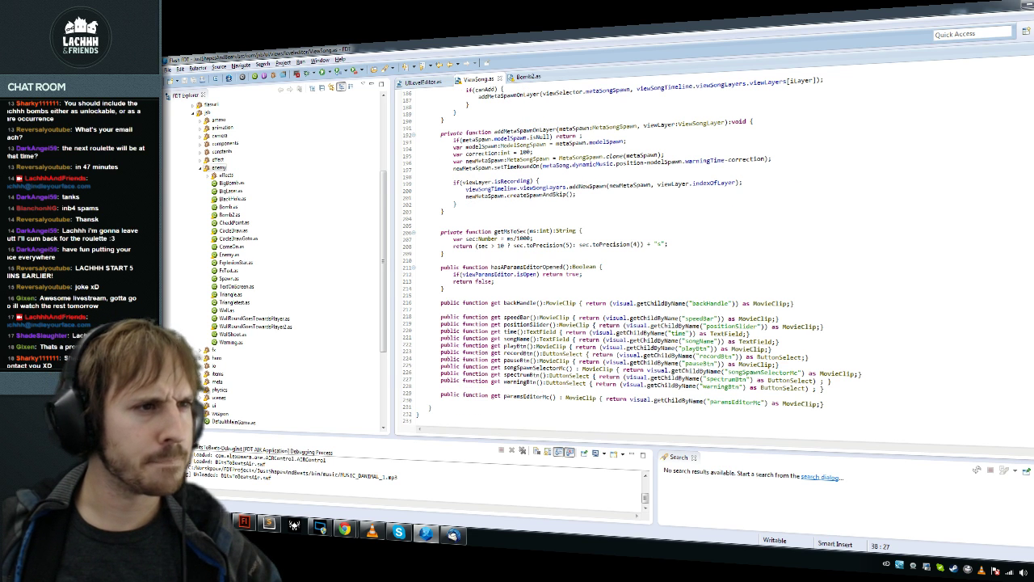
left_click(529, 304, "ctrl")
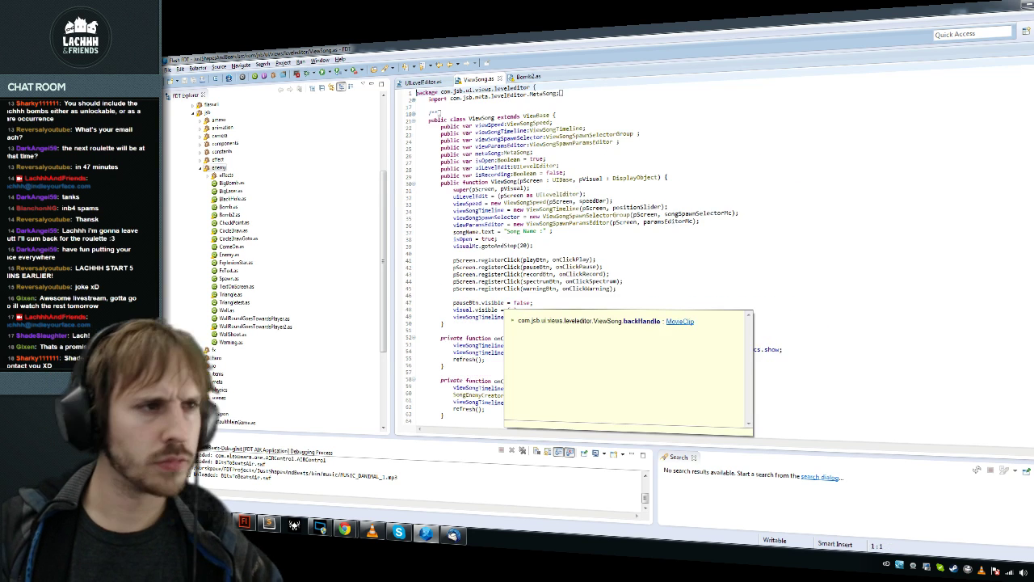
Step: Add a backHandle click registration in the constructor, copied from the warning button line
left_click(506, 318)
key("End")
key("Return")
key("Return")
type("backHandle")
key("alt+Up")
key("alt+Up")
key("alt+Up")
key("alt+Up")
key("alt+Up")
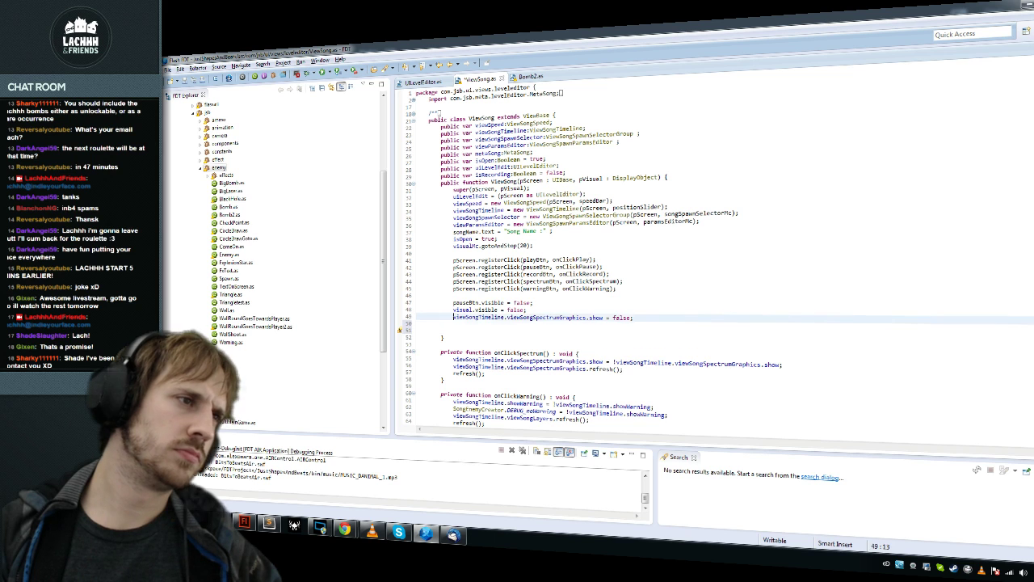
key("Up")
key("End")
key("shift+Home")
key("ctrl+alt+Down")
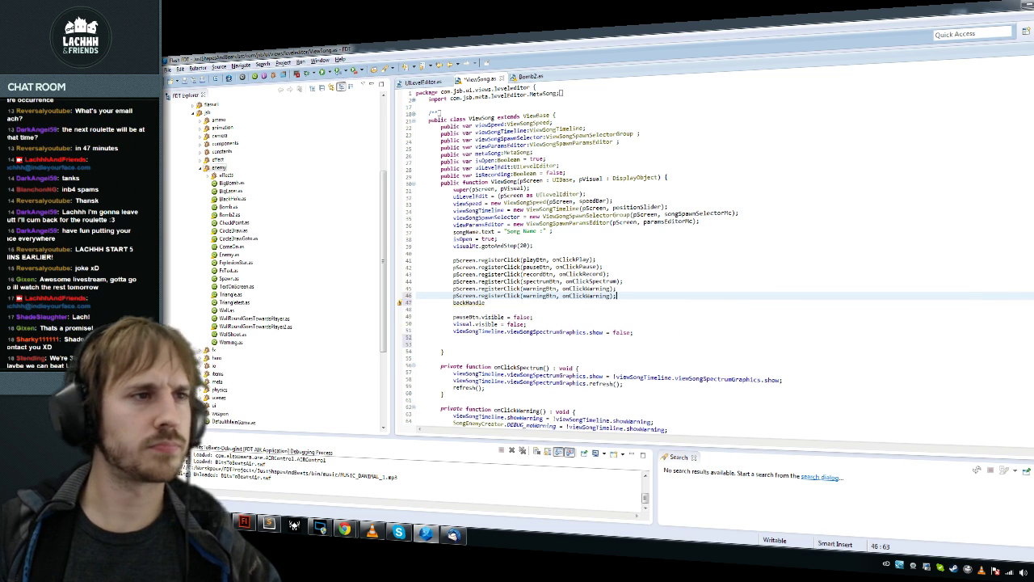
key("Down")
key("shift+Home")
key("ctrl+x")
left_click(478, 295)
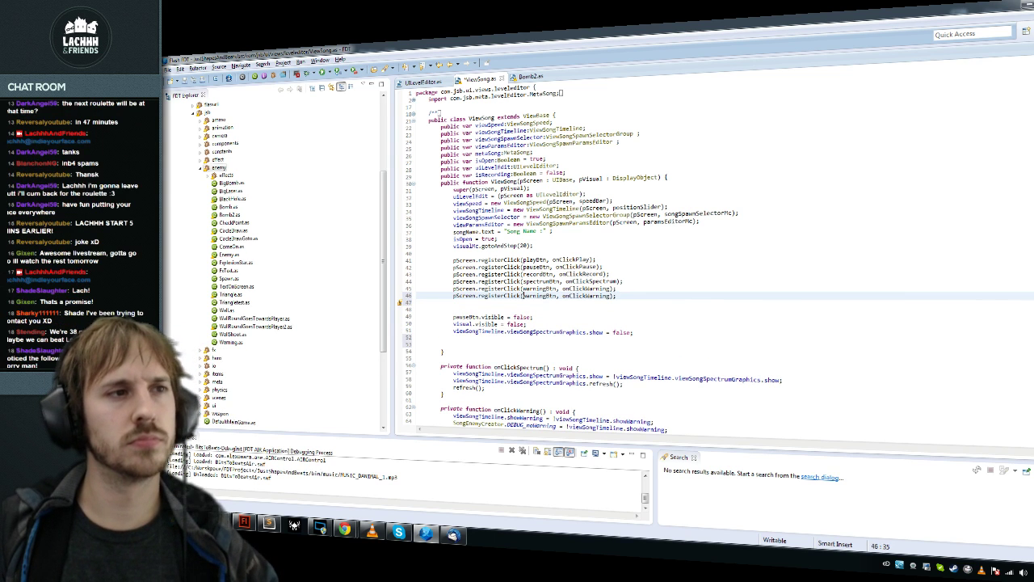
Step: Point the backHandle registration at onDragDrop and generate an empty onDragDrop function via quick-fix
key("ctrl+shift+Right")
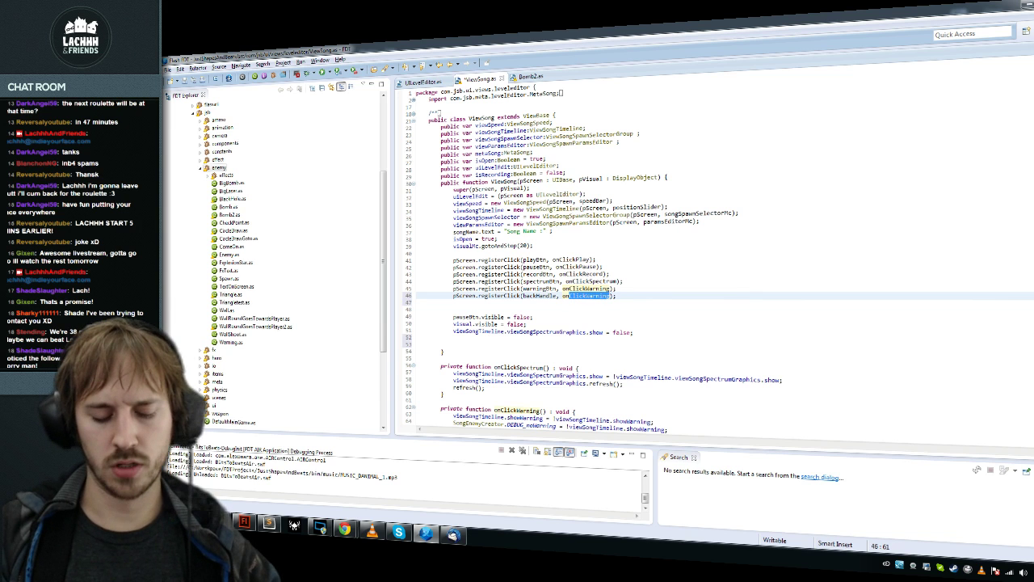
type("DragOn")
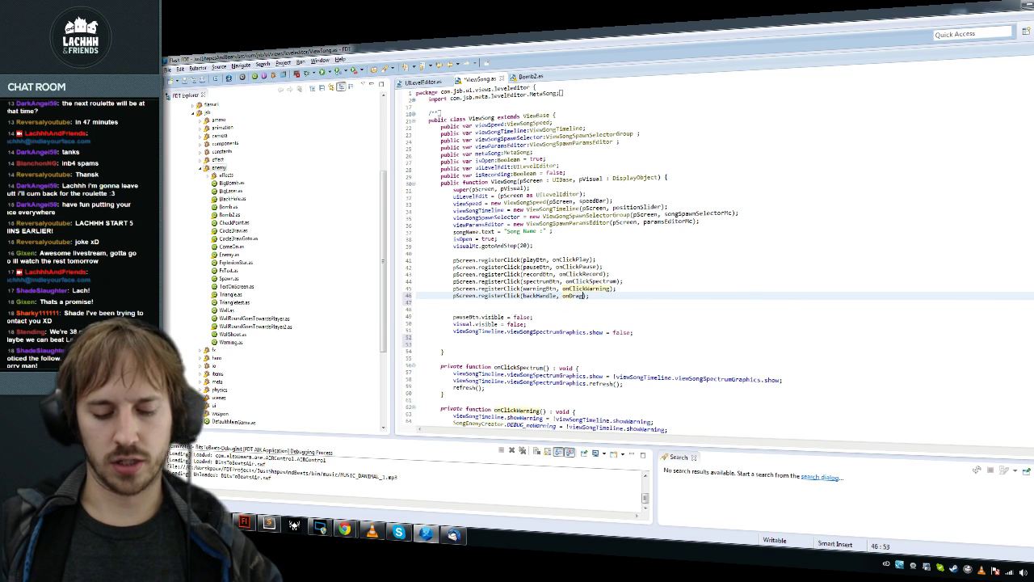
type("op);")
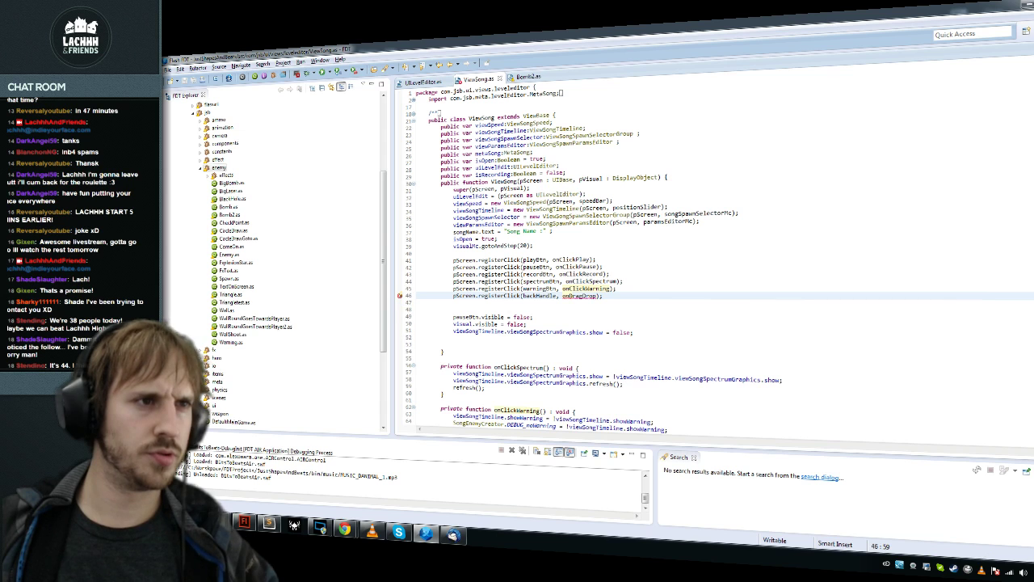
key("Escape")
left_click(429, 182)
left_click(580, 296)
key("ctrl+1")
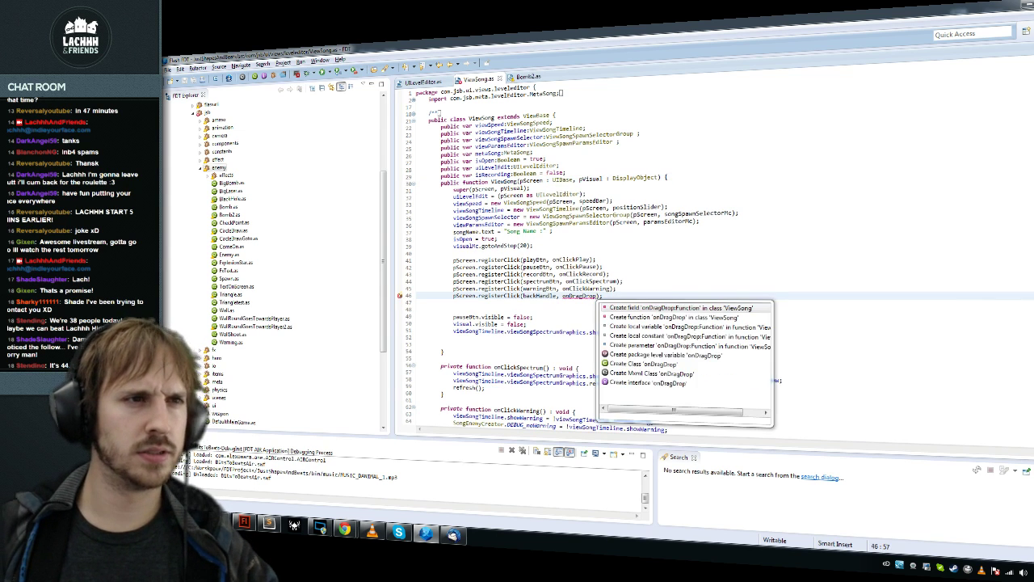
key("Return")
key("Return")
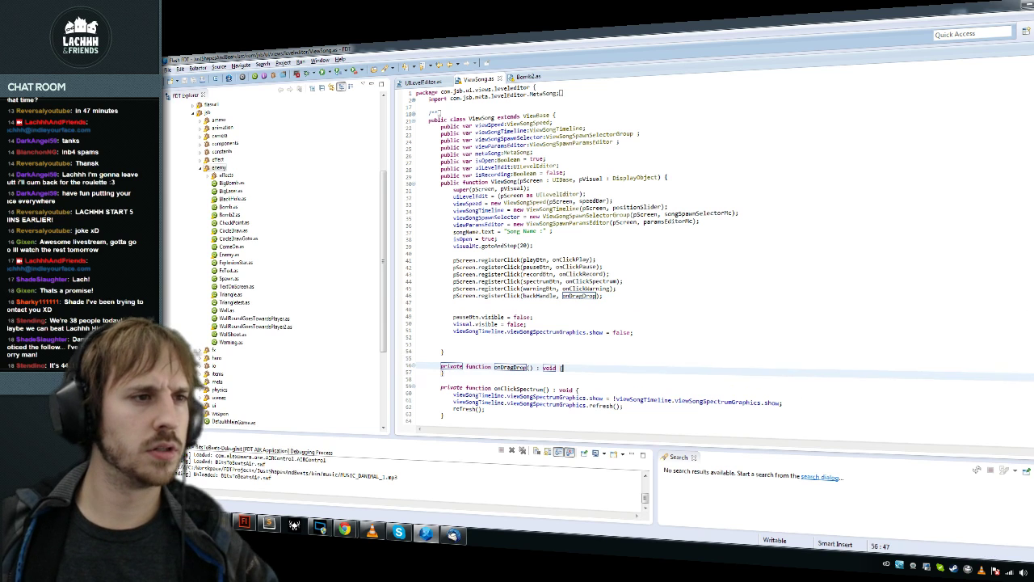
key("Return")
Step: Duplicate the isRecording declaration as a private dragDropping Boolean set to false
left_click(566, 174)
key("shift+Home")
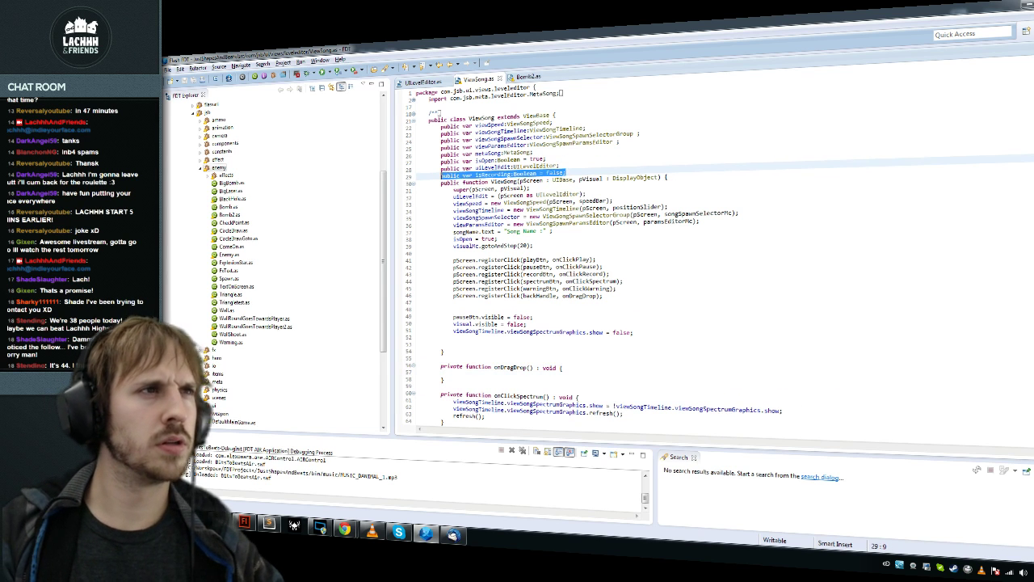
key("ctrl+alt+Down")
type("private")
key("ctrl+Right")
key("ctrl+Right")
key("ctrl+shift+Right")
type("dragDropp")
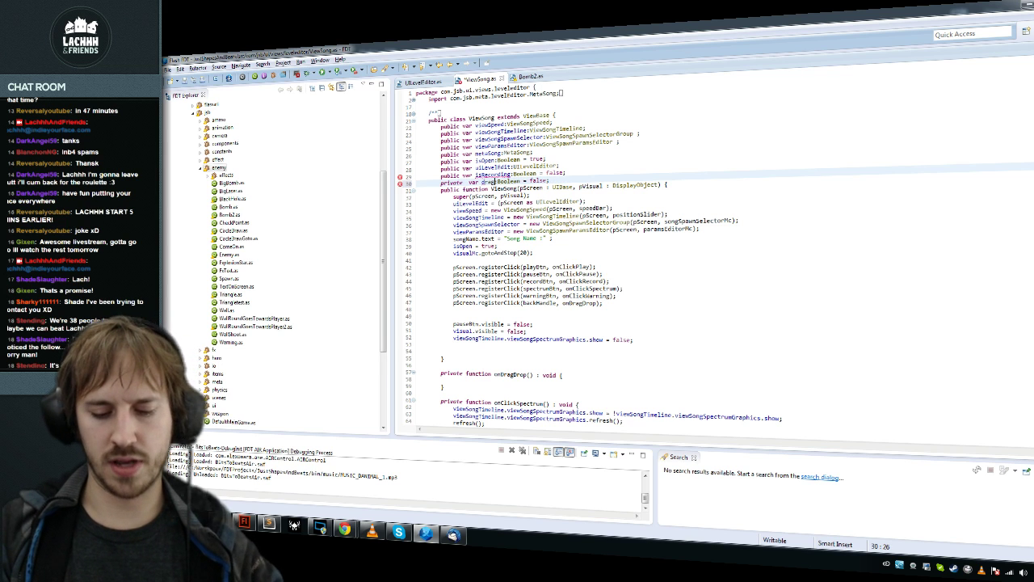
type("ing")
left_click(482, 182)
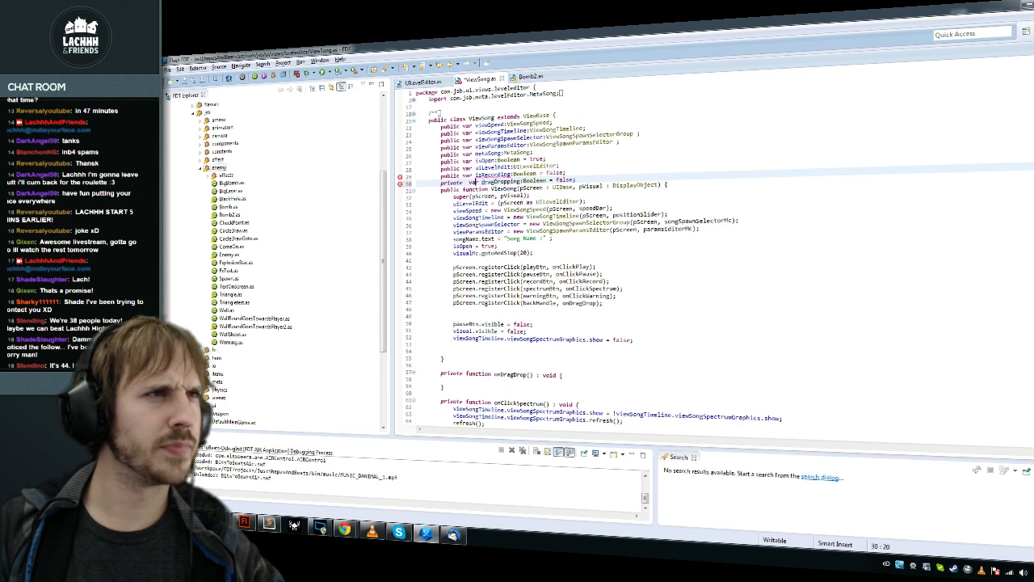
Step: Rename the flag to dragging, set its initial value to true, and save
key("ctrl+Left")
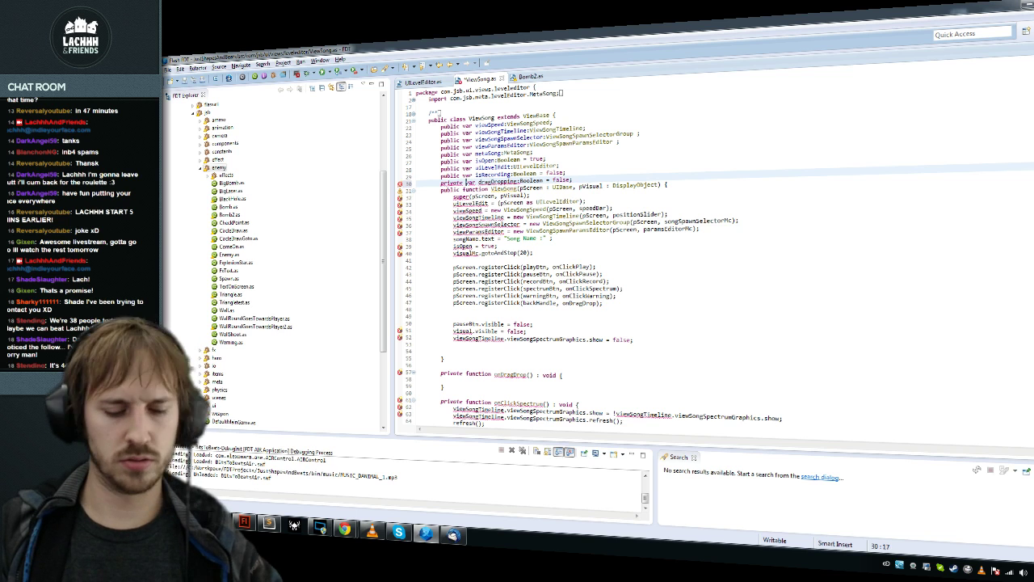
key("ctrl+shift+Right")
type("dragging")
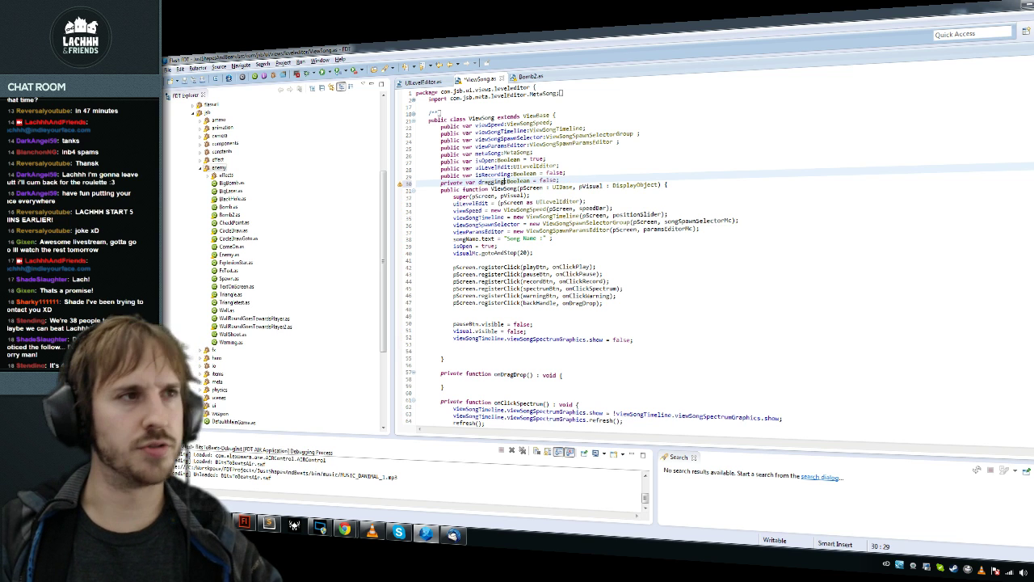
key("ctrl+shift+Right")
type("true")
left_click(465, 182)
key("ctrl+s")
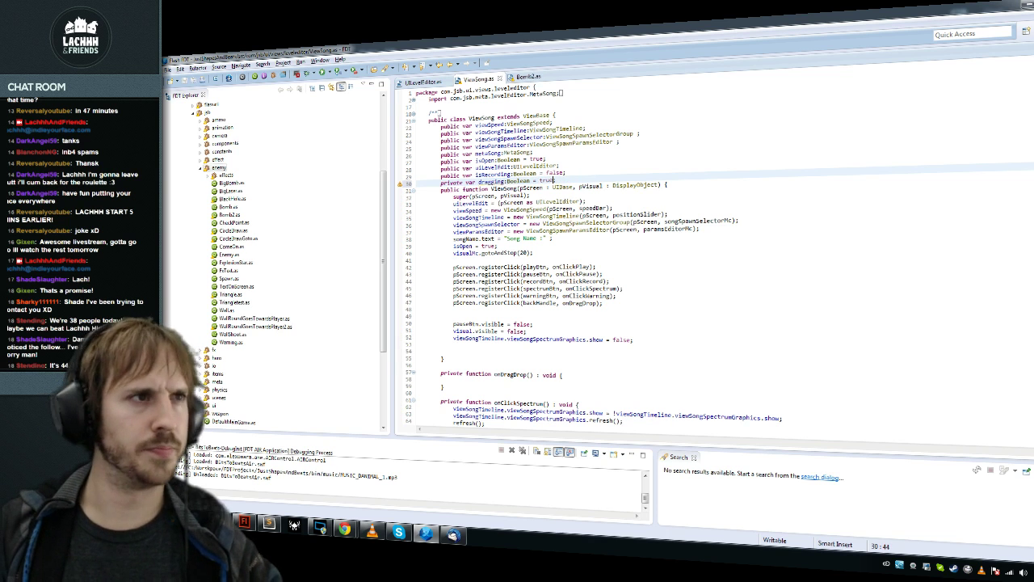
key("ctrl+Right")
key("ctrl+shift+Right")
Step: Start an if(dragging){ block at the top of update() and delete the old isOpen block
key("ctrl+o")
type("upd")
key("Return")
key("Return")
type("if(dragging")
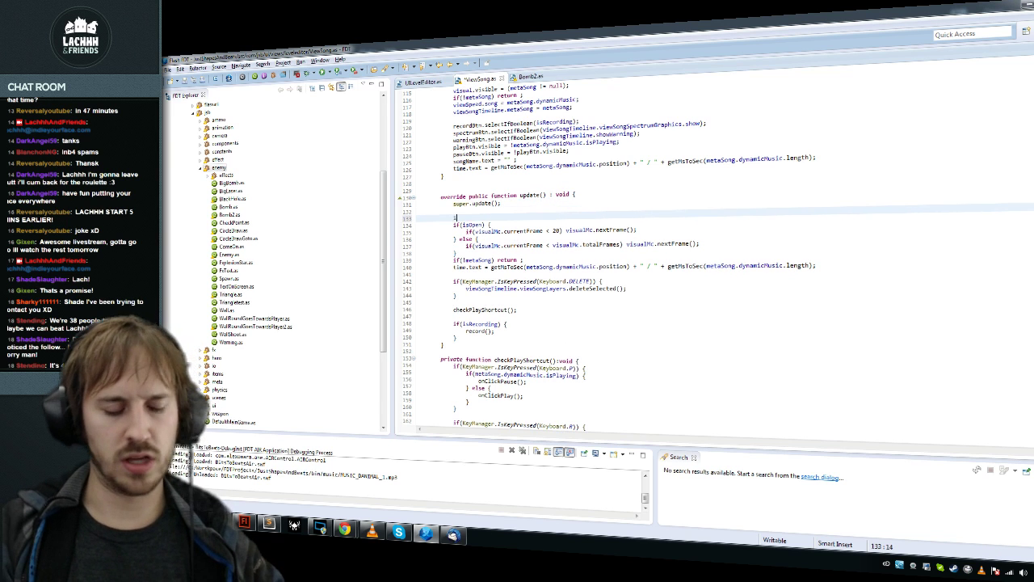
type("){")
key("Return")
key("Down")
key("Down")
key("Down")
key("Down")
key("Down")
key("Down")
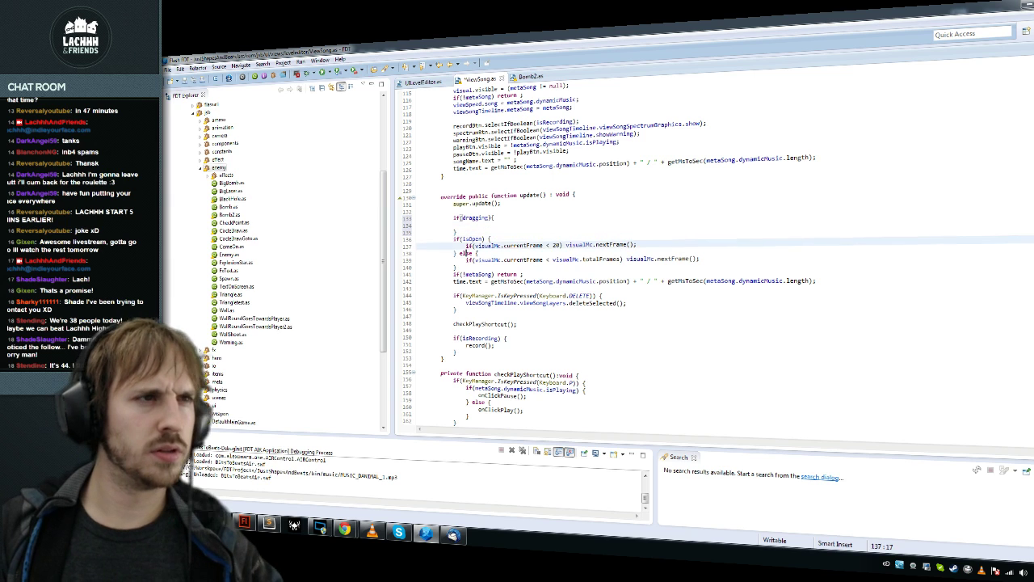
key("shift+Up")
key("shift+Up")
key("shift+Up")
key("shift+Up")
key("Delete")
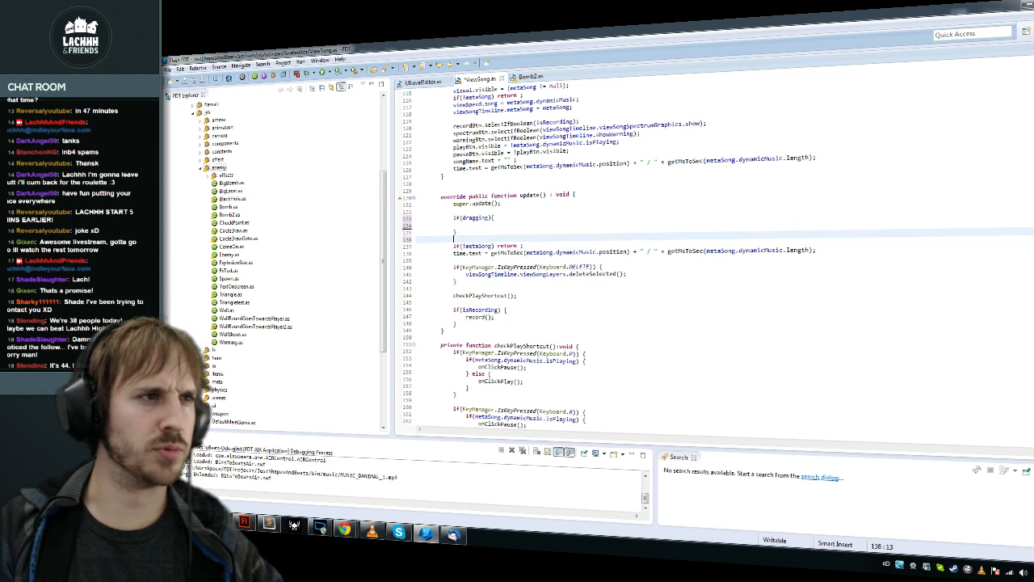
Step: Add if(KeyManager.isMouseDown()) { dragging = inside it, save, and rename onDragDrop to startDragDrop
left_click(453, 217)
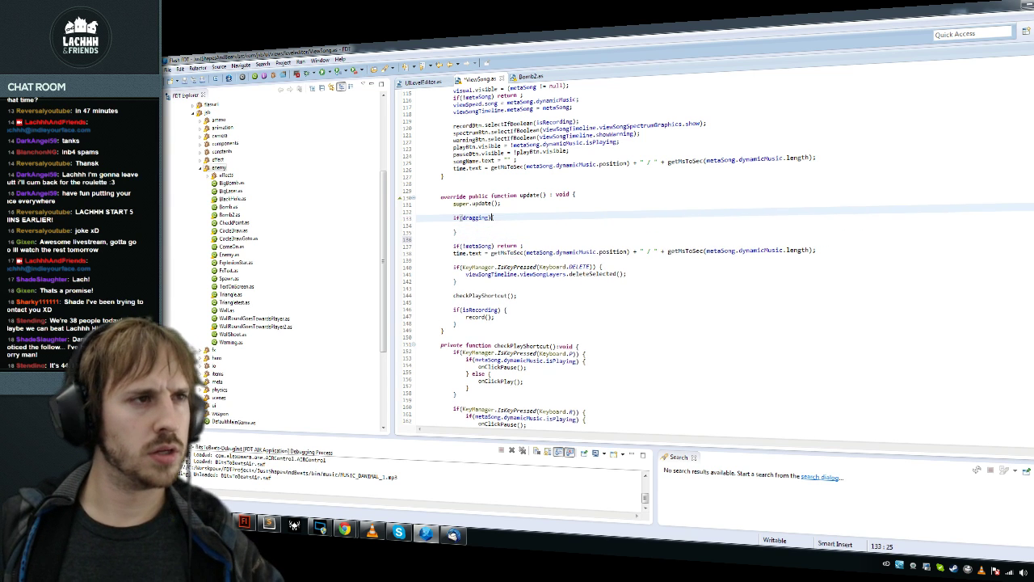
type("{")
key("Down")
type("if(KeyManager.is")
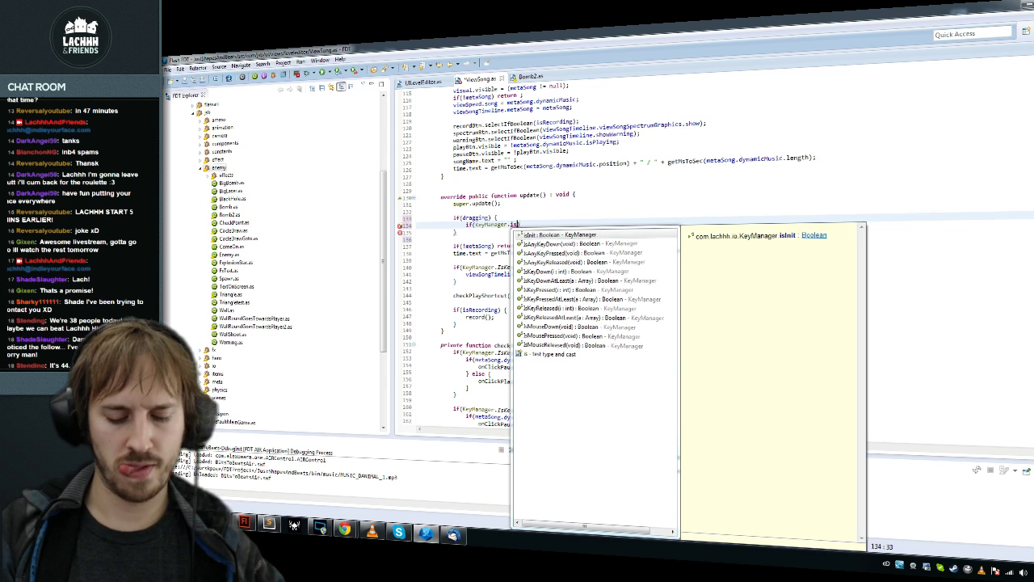
type("Mou")
key("Down")
key("Up")
key("Return")
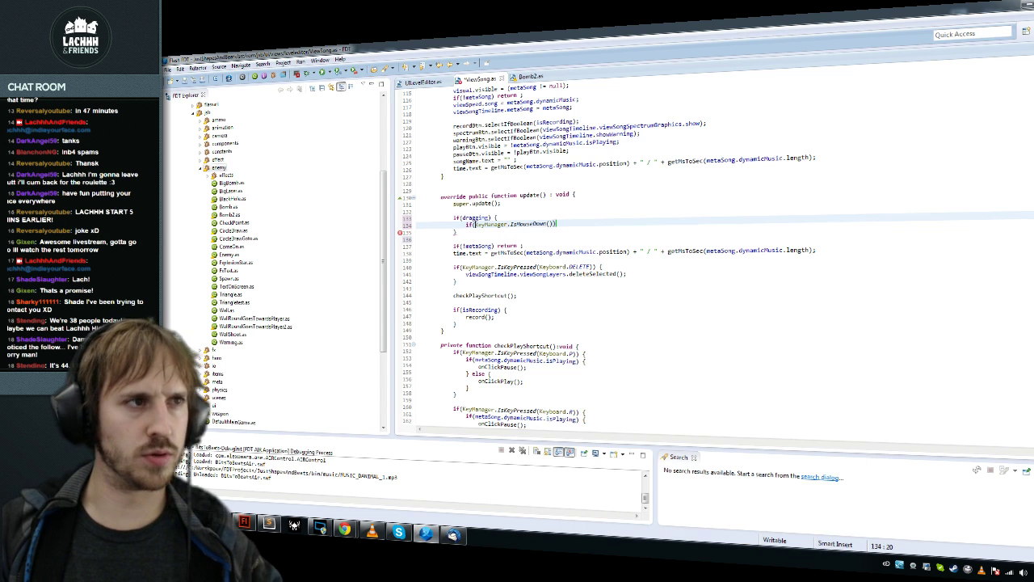
type(") ")
type("{")
key("Return")
type("dragging =")
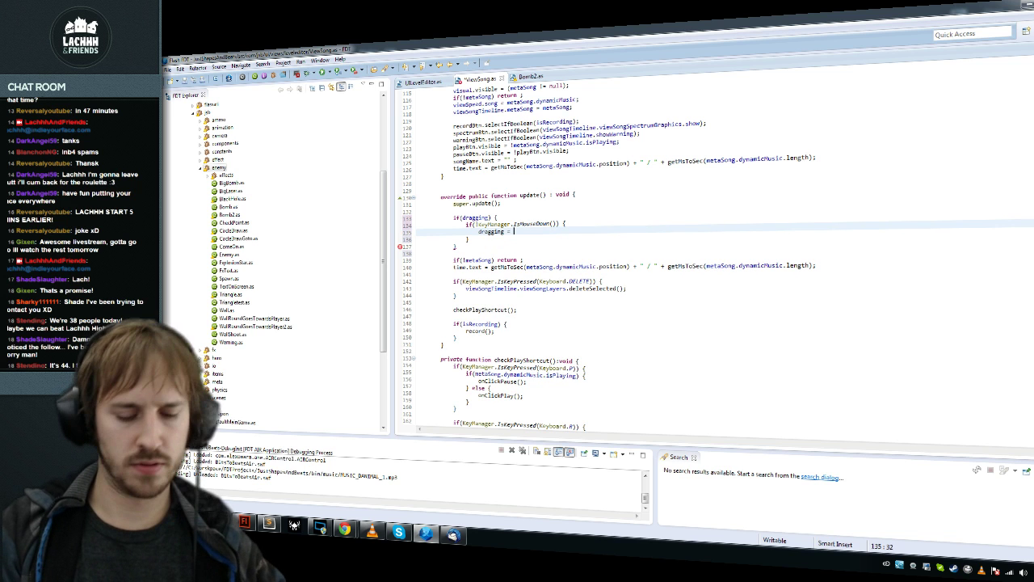
key("ctrl+s")
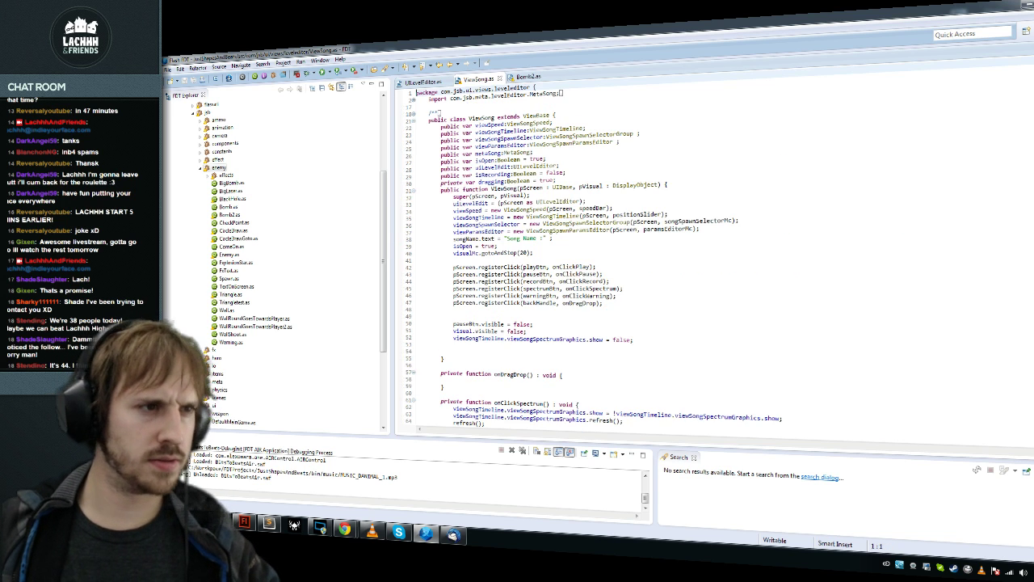
key("ctrl+shift+Up")
type("startDrag")
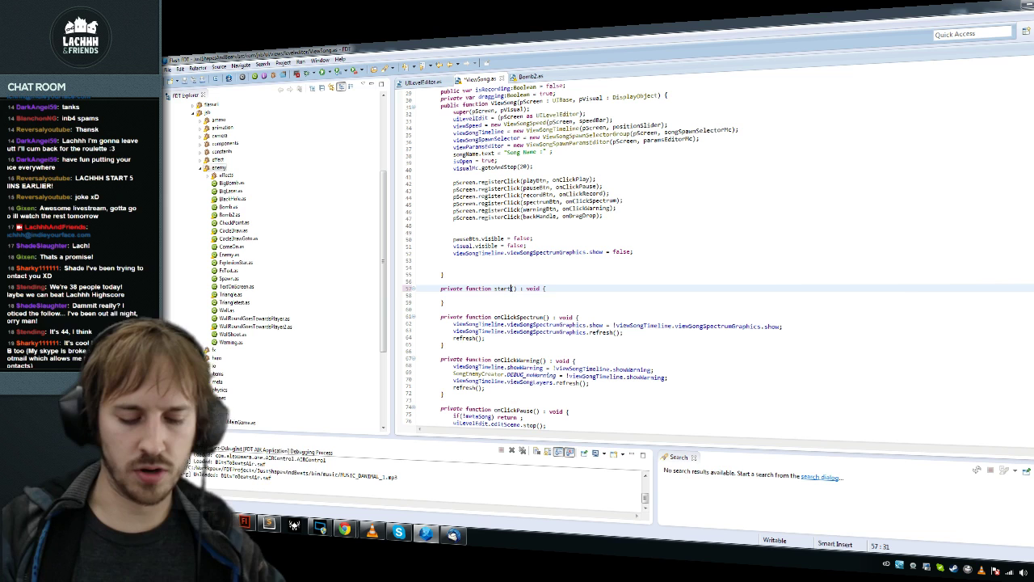
type("Drop")
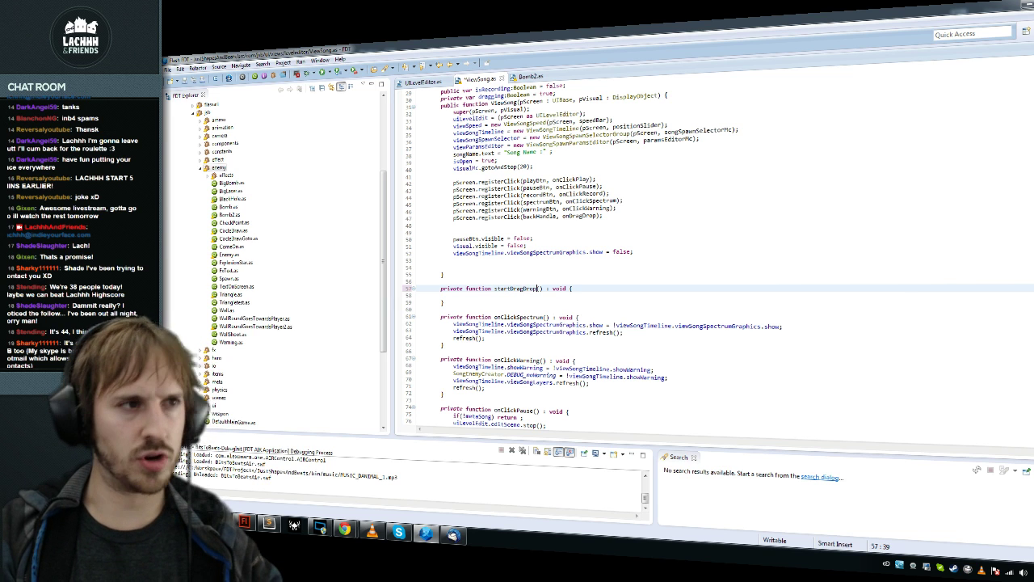
Step: Duplicate startDragDrop as stopDragDrop, with startDragDrop setting dragging = true
key("alt+shift+Up")
key("ctrl+alt+Down")
left_click(496, 317)
key("Delete")
key("Delete")
key("Delete")
key("Delete")
type("top")
key("Up")
key("Up")
key("Up")
scroll(712, 259, "down", 10)
type("dragg")
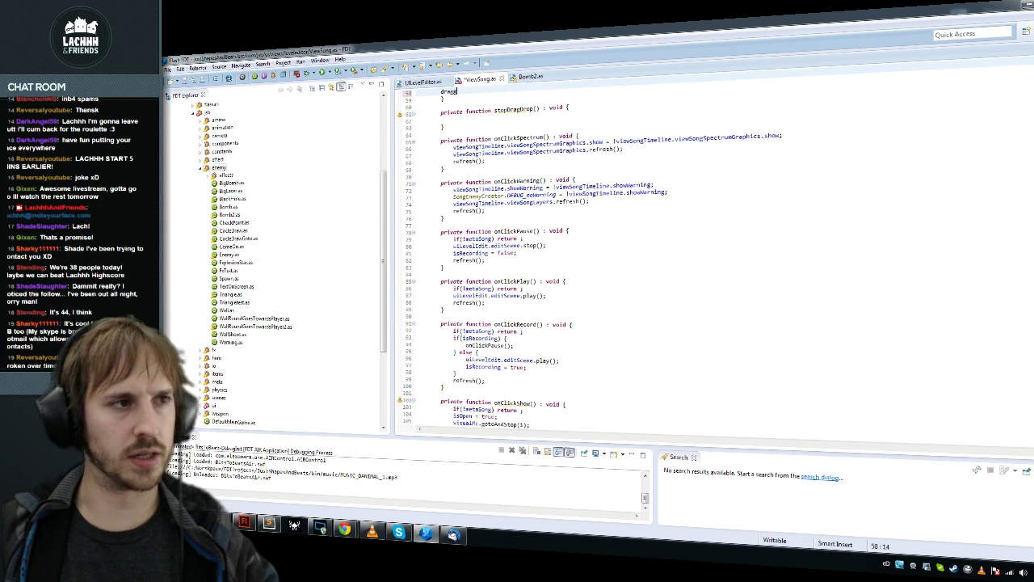
type("ing")
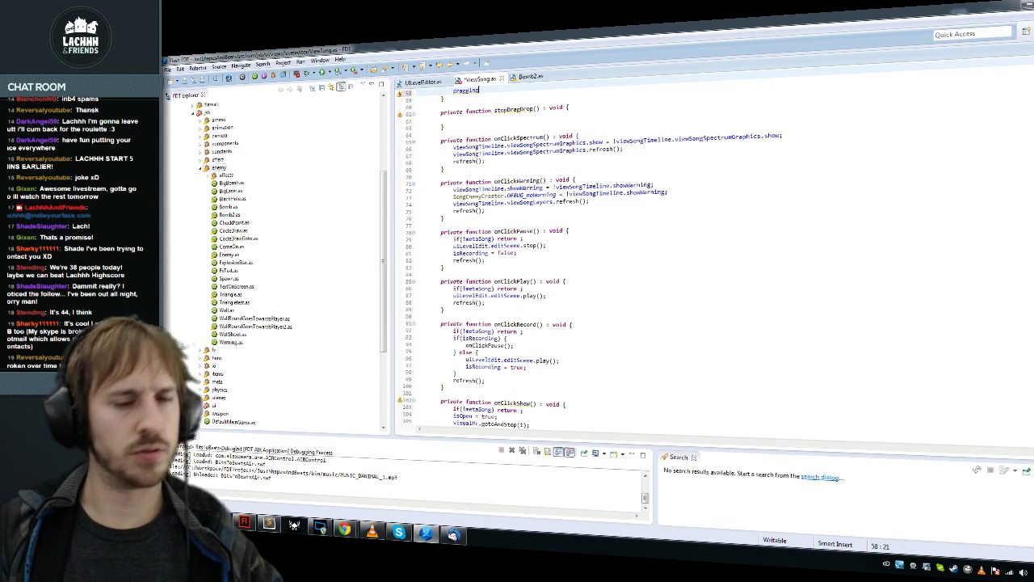
type(" = true;")
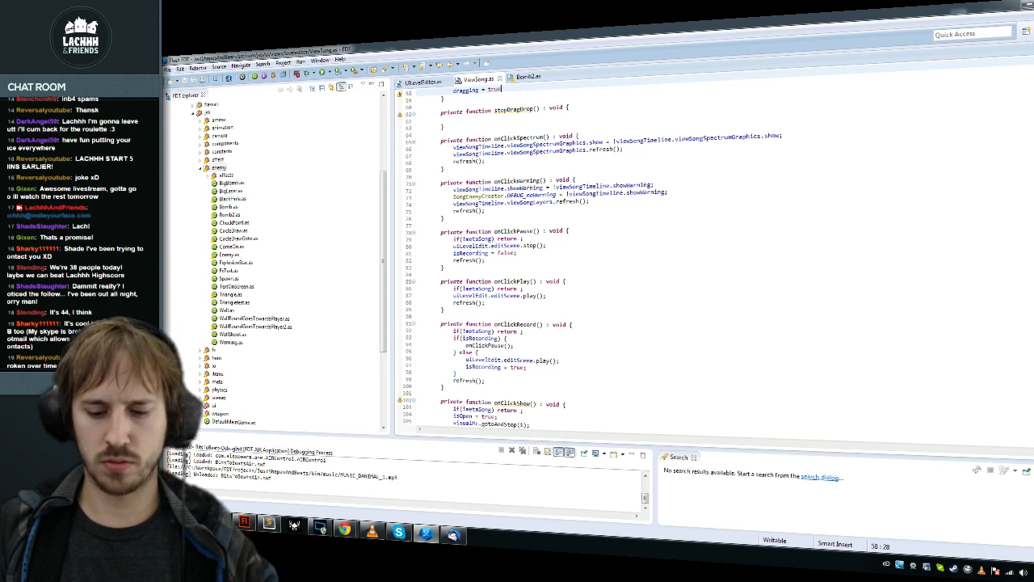
key("Down")
key("Down")
key("Down")
key("Down")
type("dragging = true;")
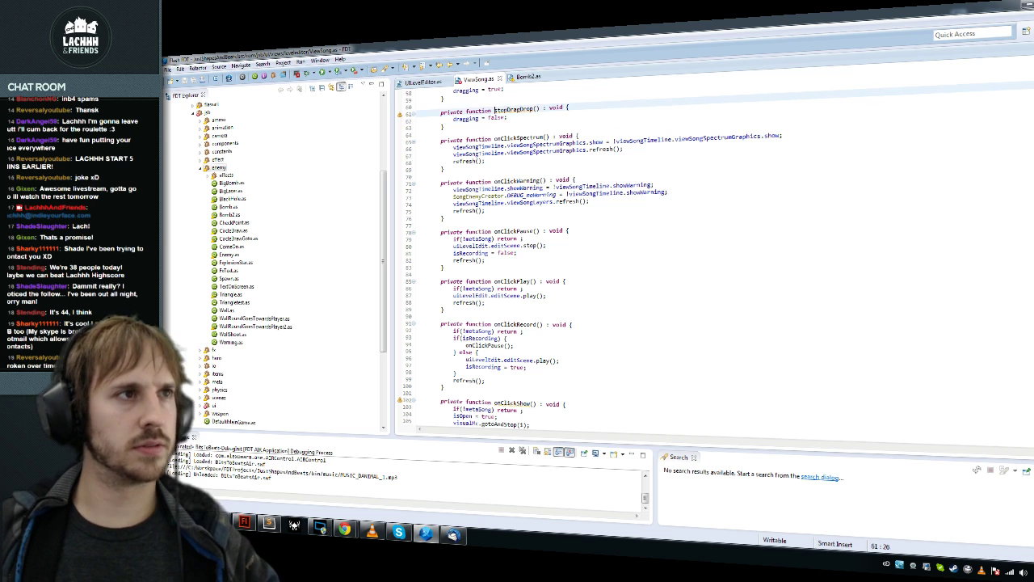
Step: Call stopDragDrop(); in update() after the dragging reset line
key("ctrl+End")
key("ctrl+o")
type("upd")
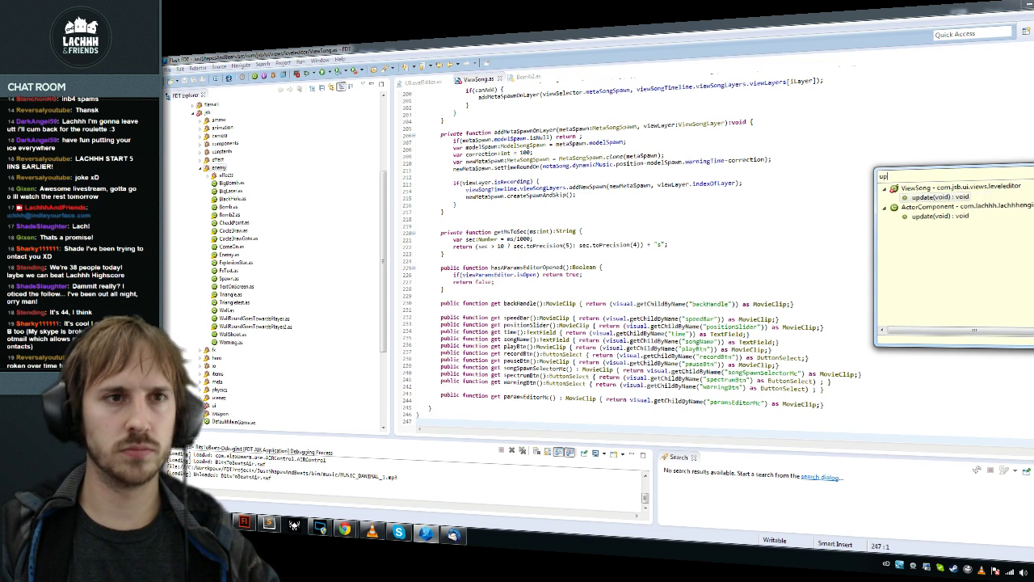
key("Return")
key("Down")
key("Down")
key("Down")
key("Down")
key("Down")
key("Down")
key("Return")
type("stopDragDrop();")
key("ctrl+d")
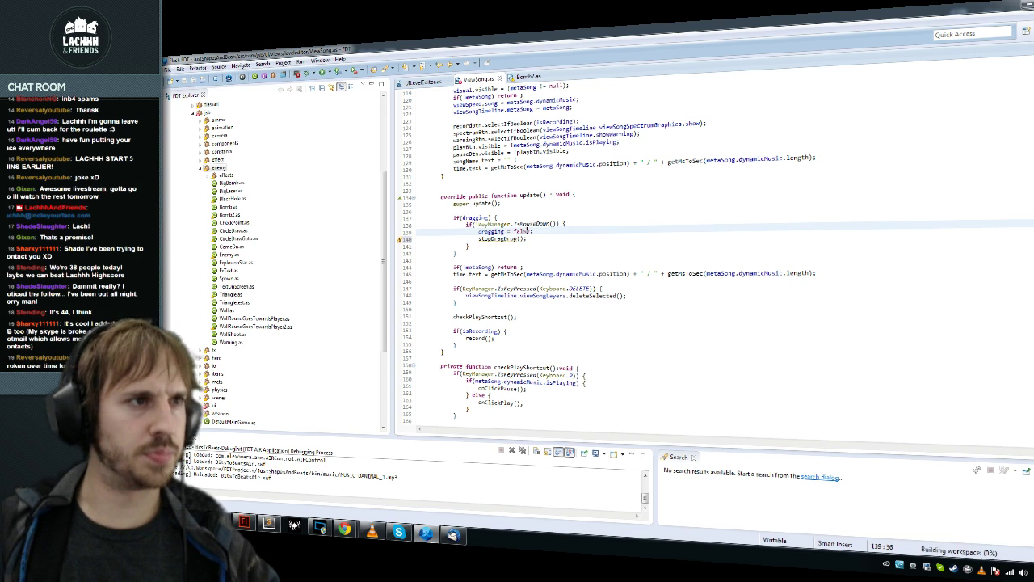
Step: Replace the dragging = false line with visual.y = visual.parent.mouseY; and save ViewSong.as
key("Up")
key("ctrl+shift+Return")
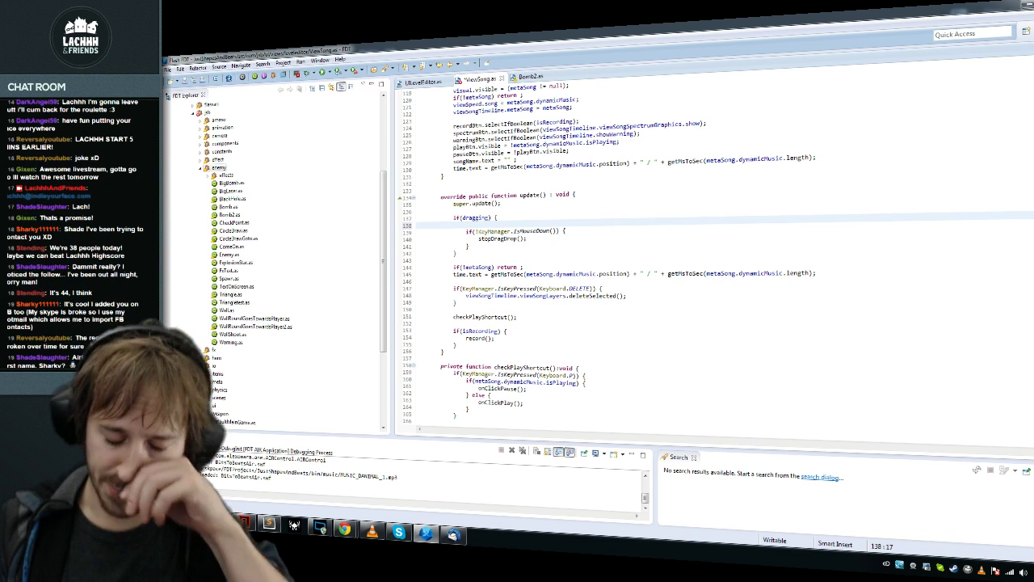
type("visual")
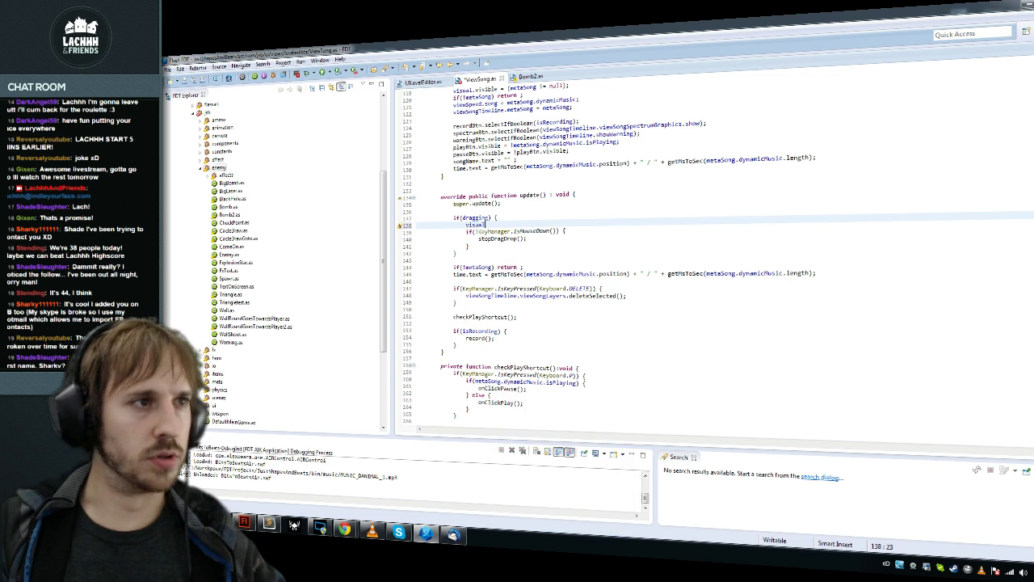
type(".y")
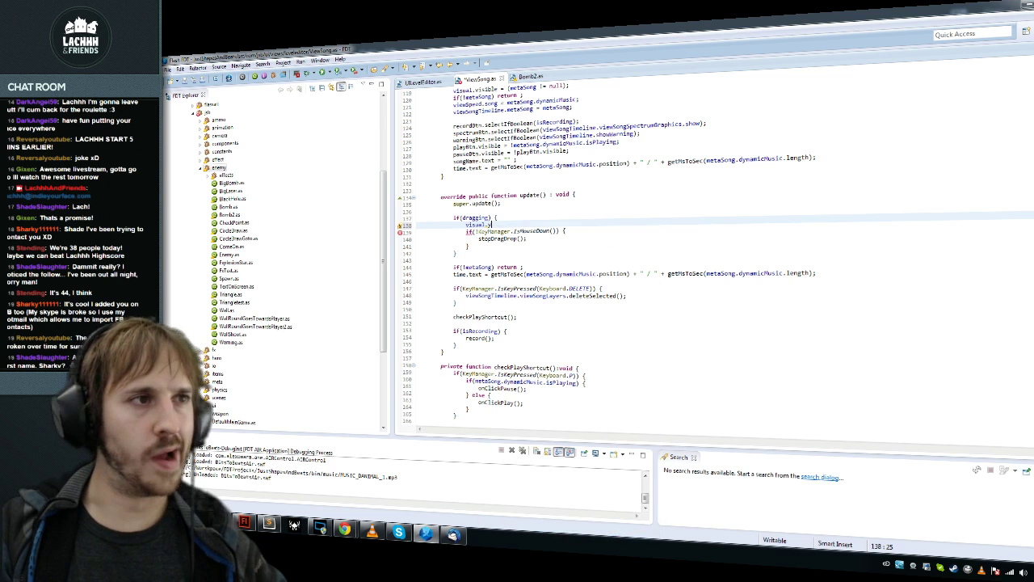
type(" = ")
type("visu")
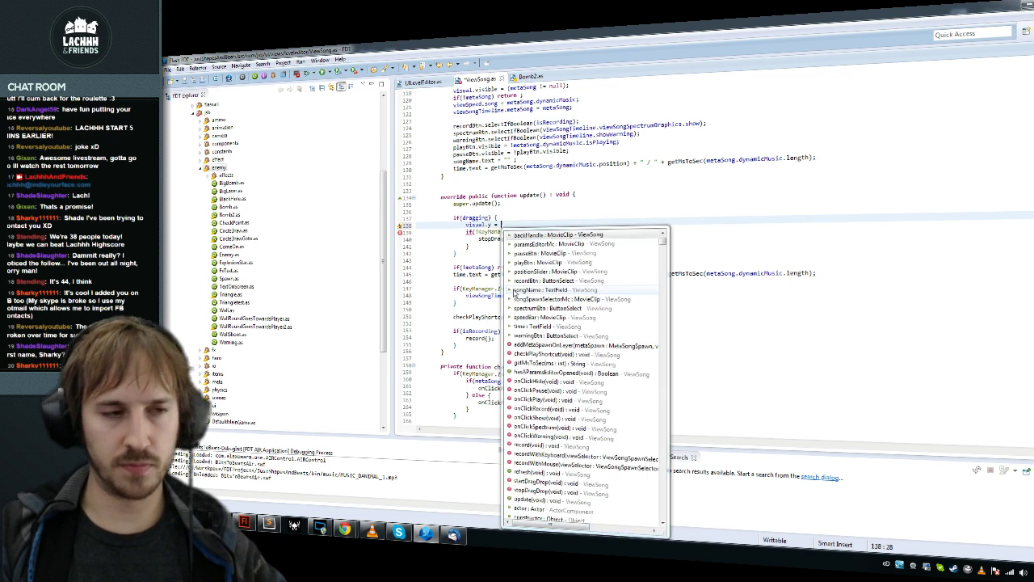
type("s")
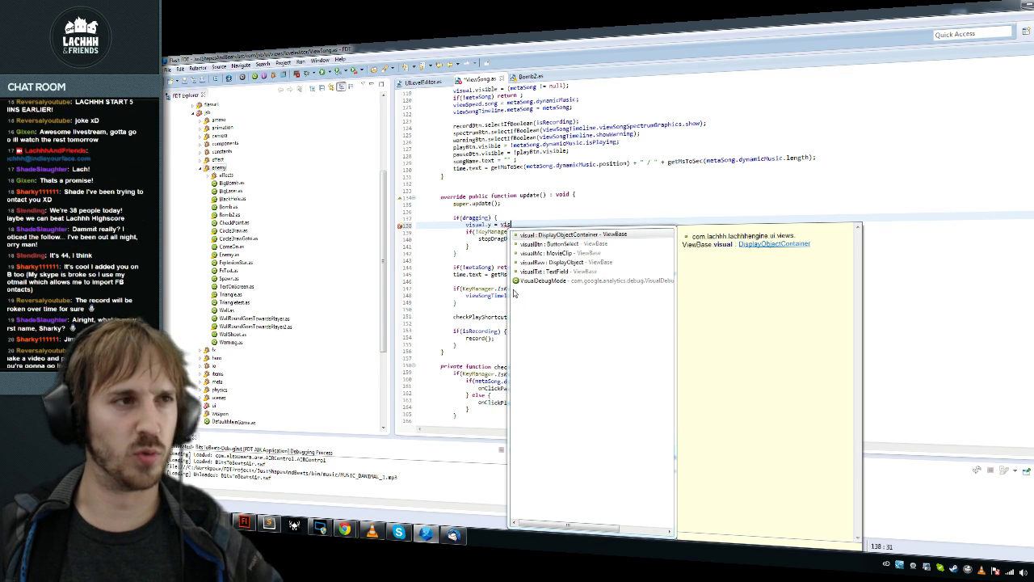
key("Return")
type(".pa")
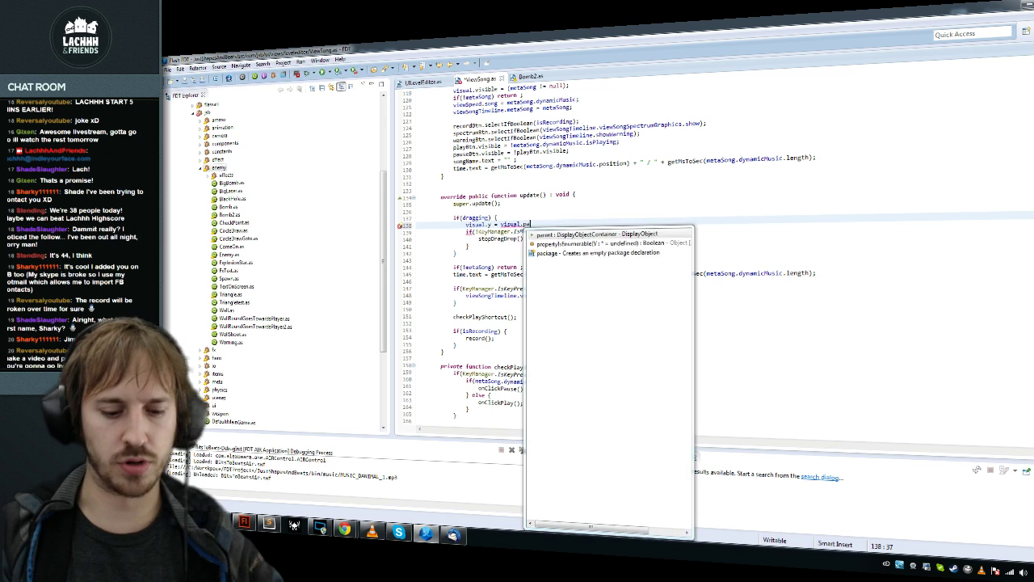
type("rent.mouse")
key("Down")
key("Down")
key("Down")
key("Return")
key("ctrl+s")
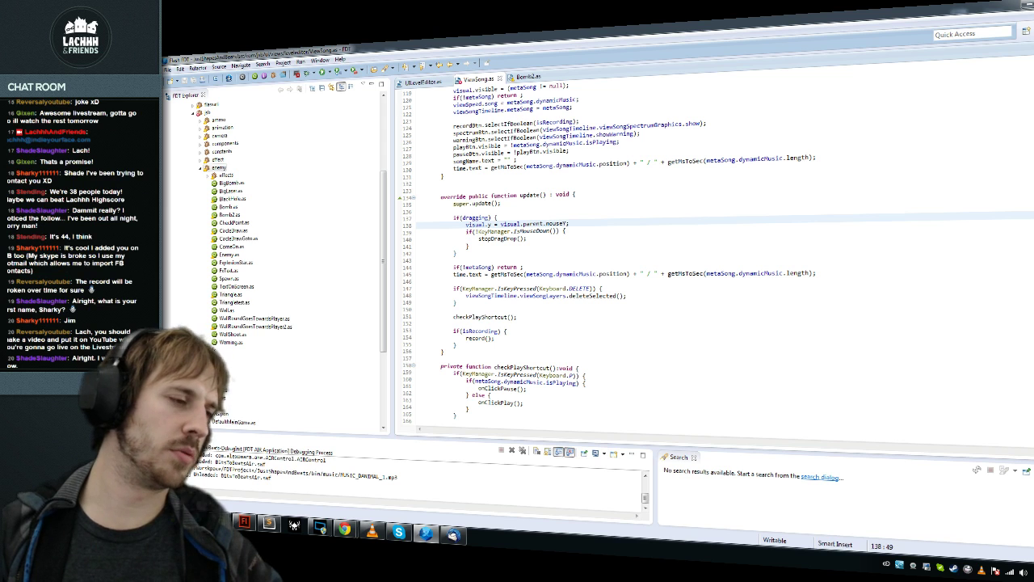
key("alt+Tab")
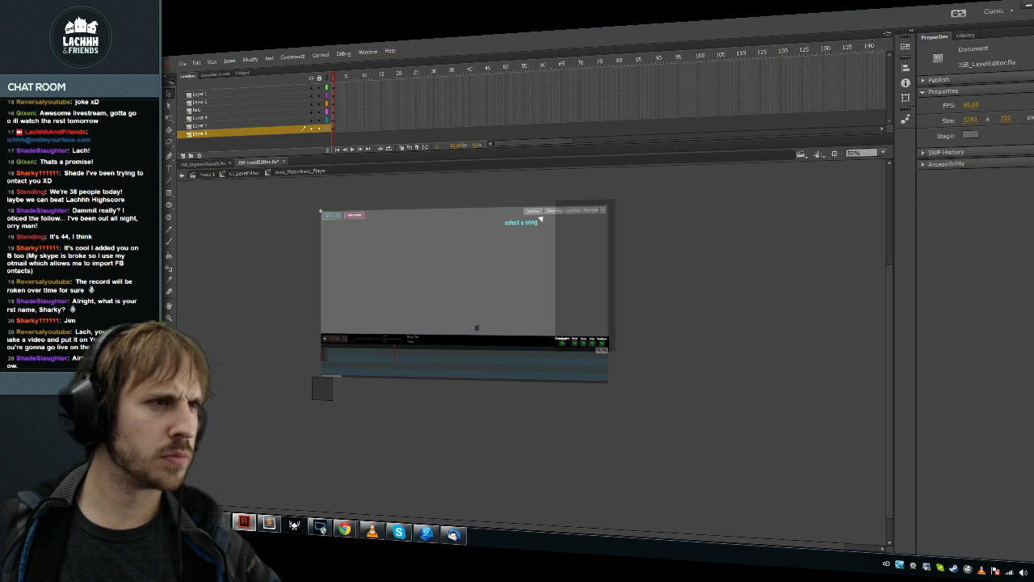
Step: Undo the bottomMenu clip's move on the stage, then append +540; to the mouseY line in FDT
left_click(459, 341)
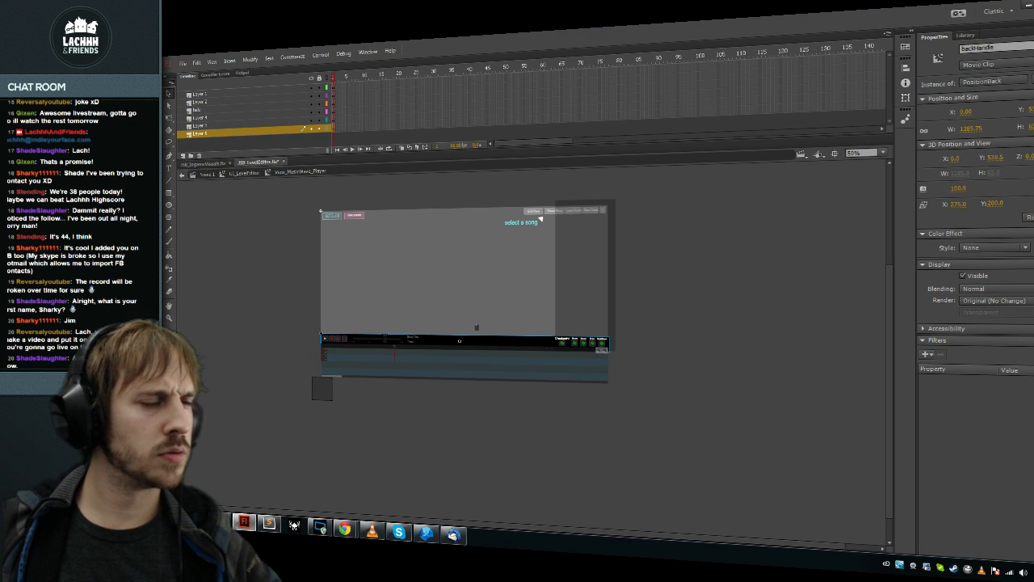
key("Escape")
double_click(321, 210)
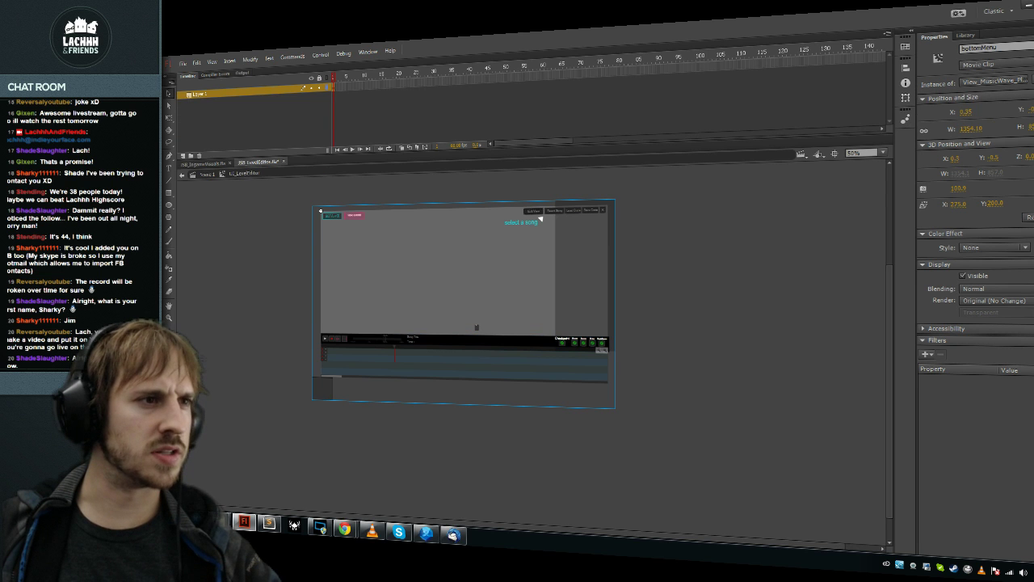
key("shift+Up")
key("shift+Up")
key("shift+Up")
key("shift+Up")
key("shift+Up")
key("shift+Up")
key("shift+Up")
key("shift+Up")
key("shift+Up")
key("shift+Up")
key("shift+Up")
key("shift+Up")
key("shift+Up")
key("shift+Up")
key("shift+Up")
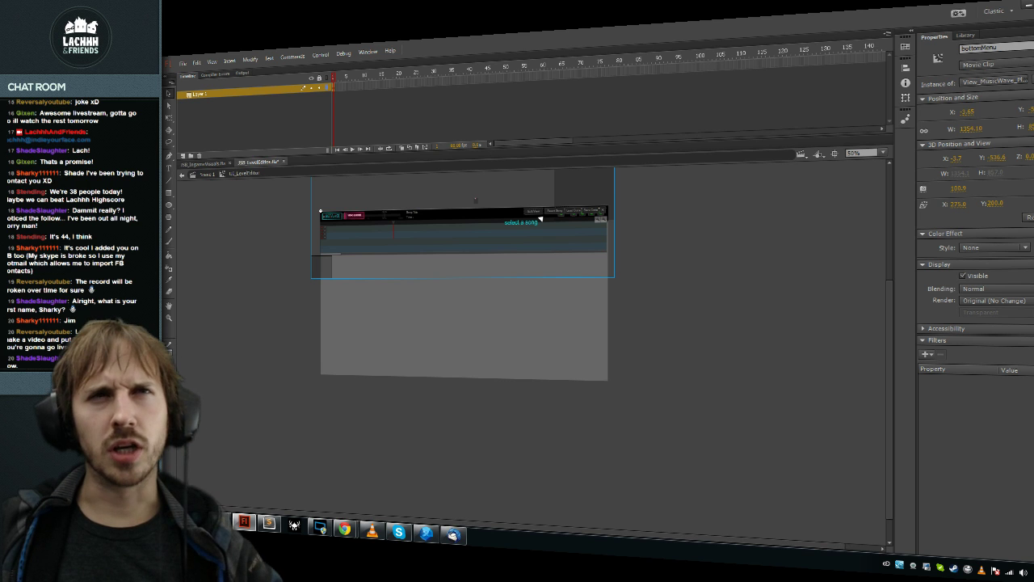
key("ctrl+z")
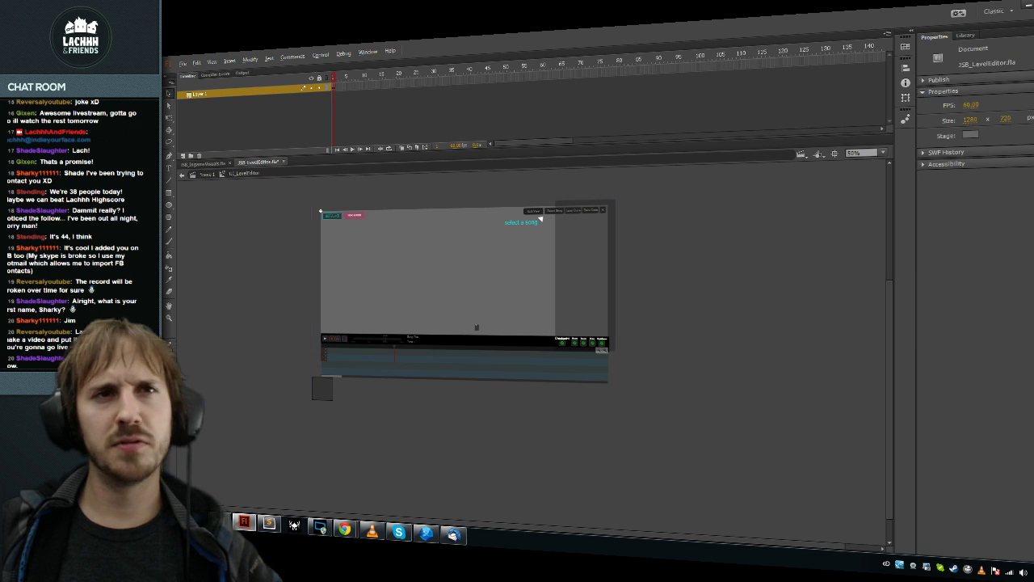
key("alt+Tab")
type("+5")
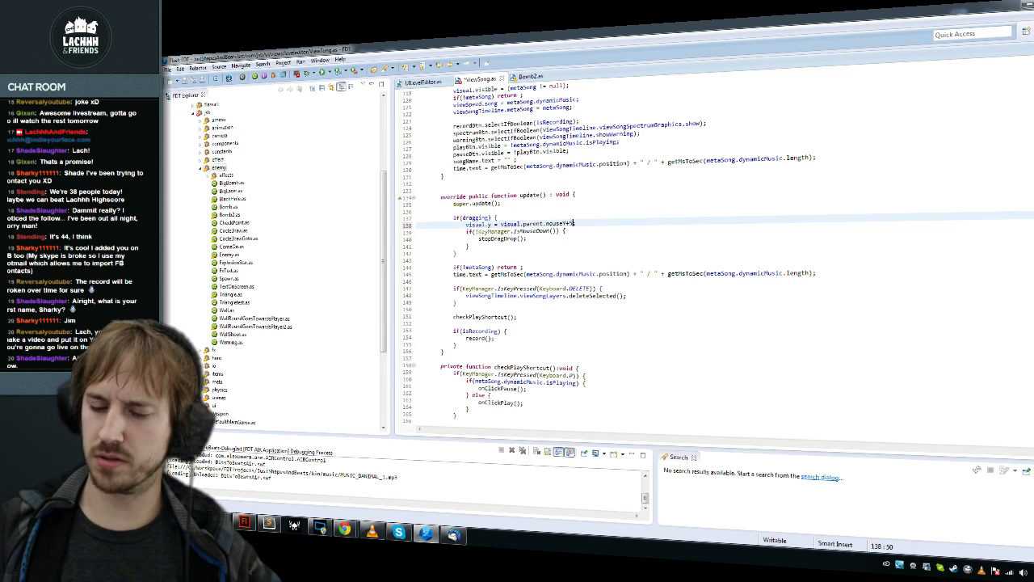
type("40;")
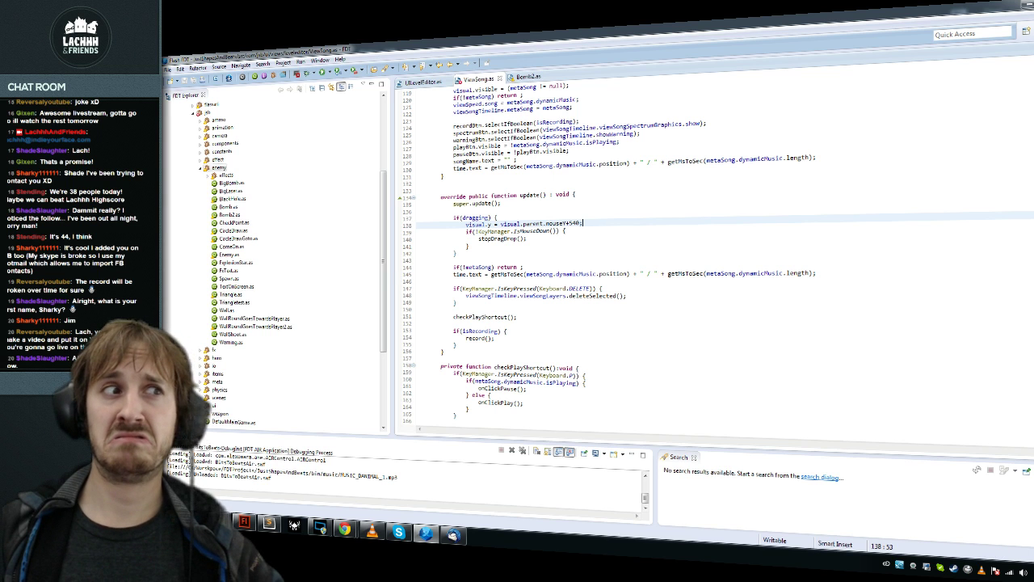
Step: Build and run the project with the mouseY + 540 drag line
key("ctrl+F11")
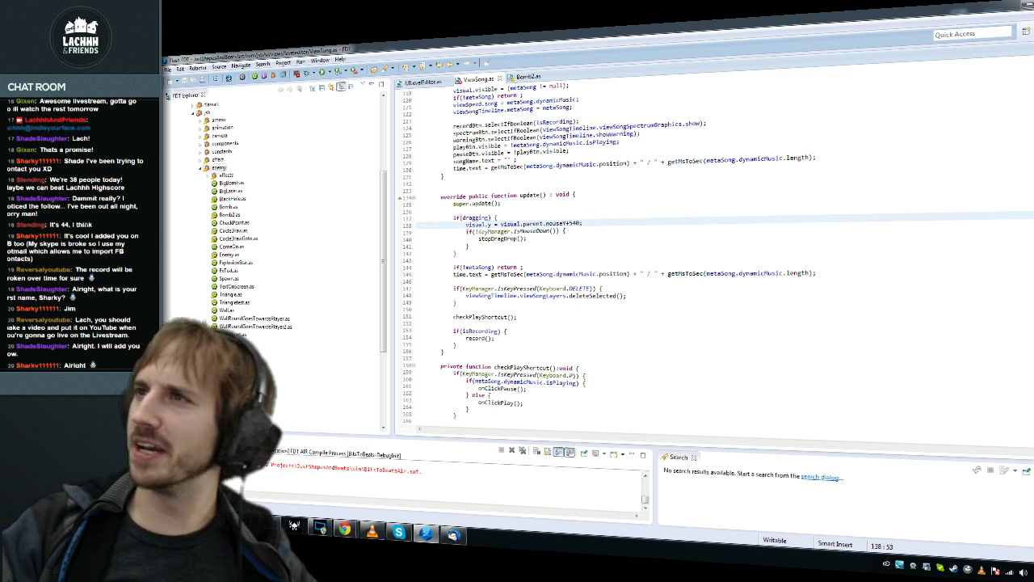
left_click(900, 565)
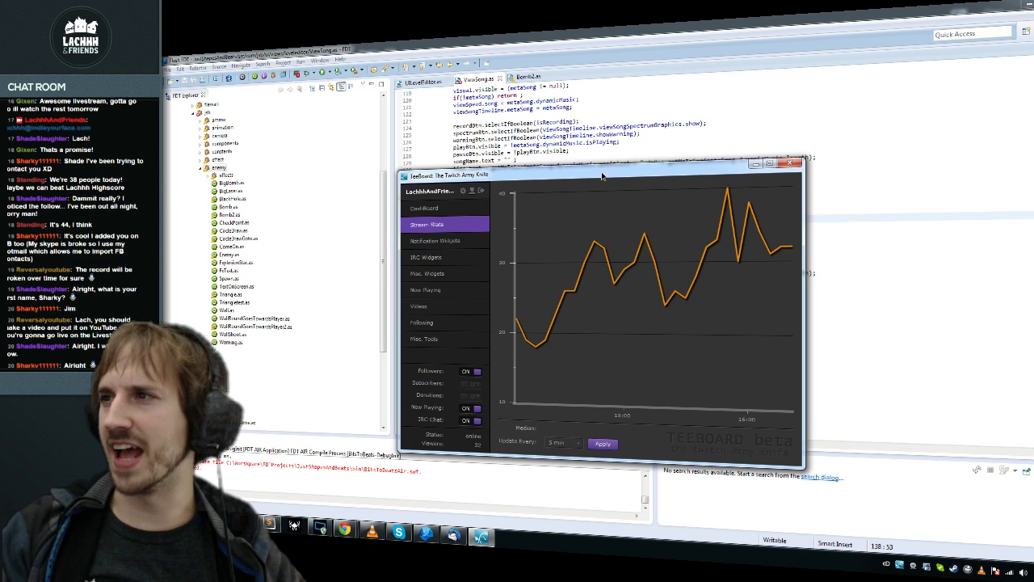
mouse_move(727, 190)
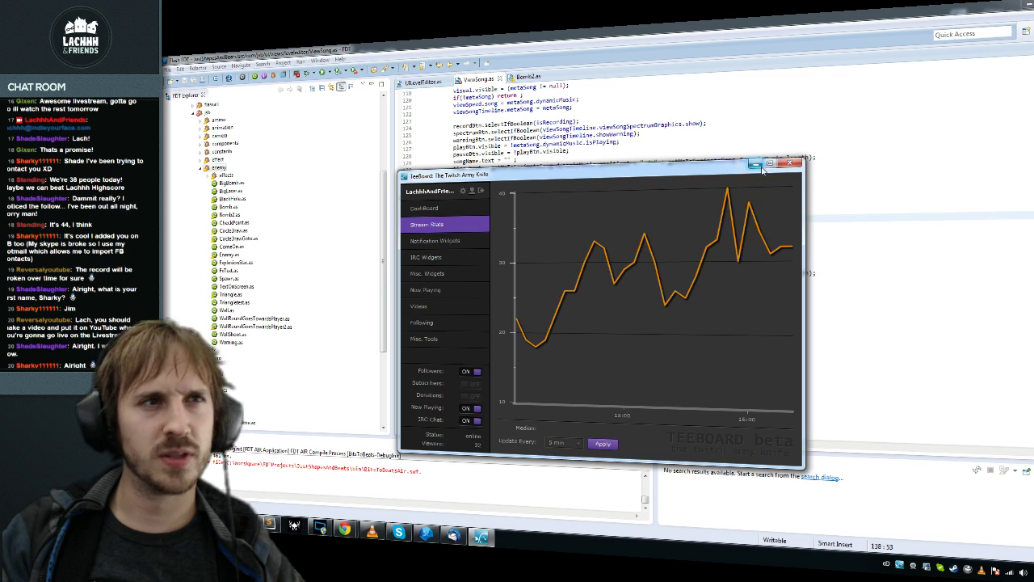
left_click(755, 164)
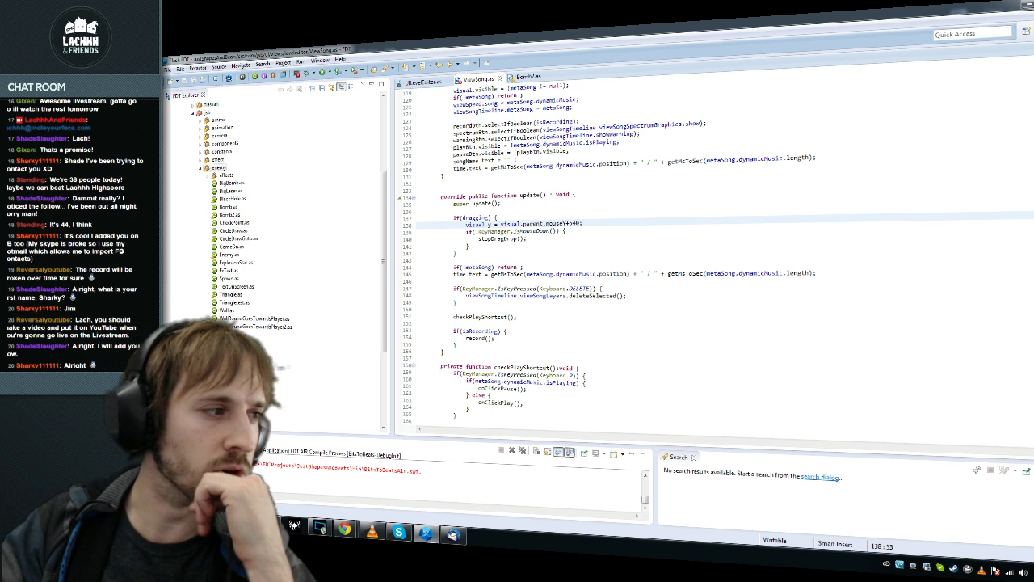
Step: Replace the missing onDragDrop reference on line 47 with startDragDrop and save to rebuild
left_click(414, 472)
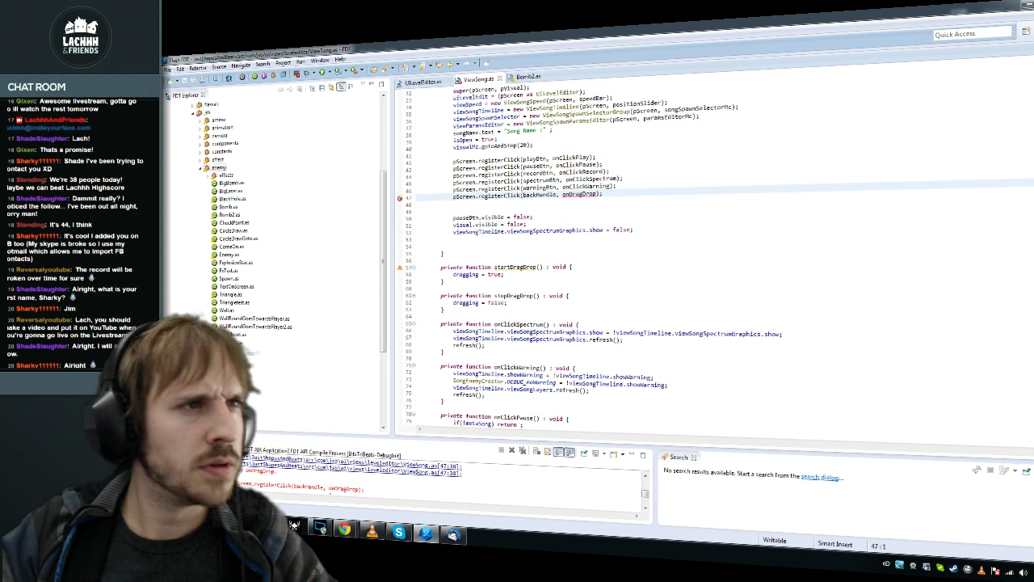
double_click(520, 267)
key("ctrl+c")
double_click(582, 194)
key("ctrl+v")
left_click(442, 288)
key("ctrl+s")
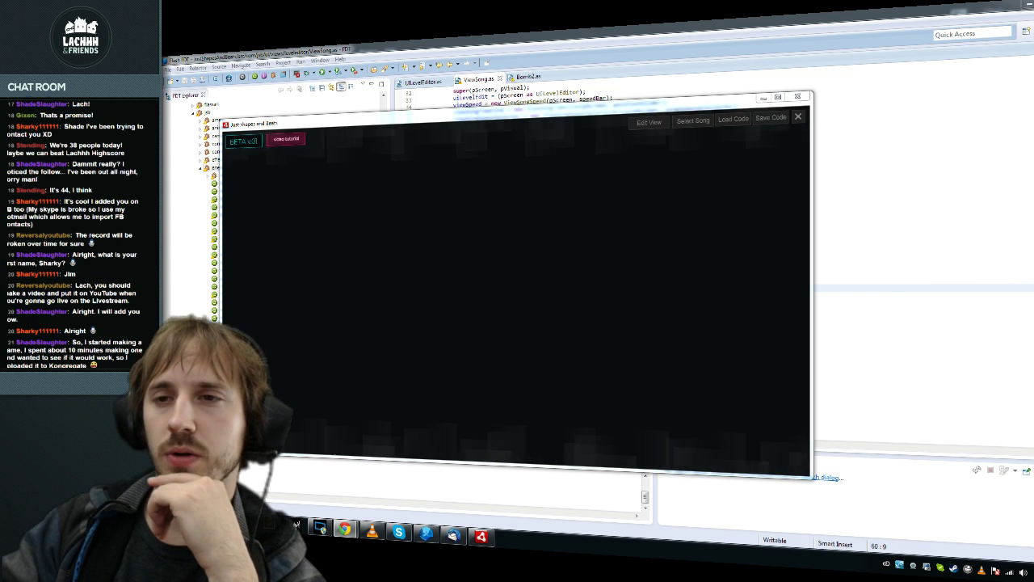
Step: Drag the bottom panel, load MUSIC_DANIMAL_1.mp3 through Select Song, then close the editor window
left_click_drag(75, 285, 129, 301)
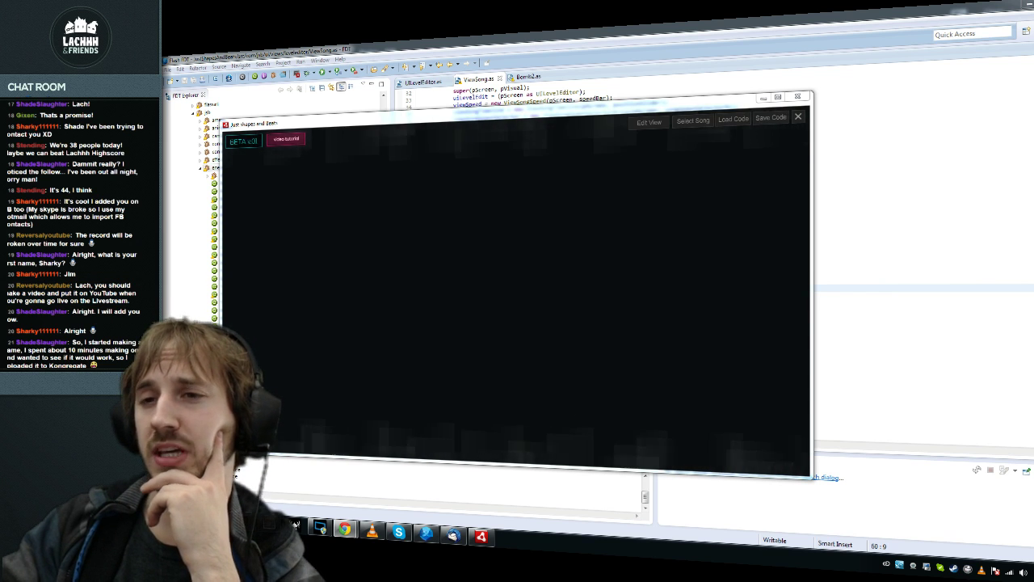
left_click_drag(129, 301, 75, 285)
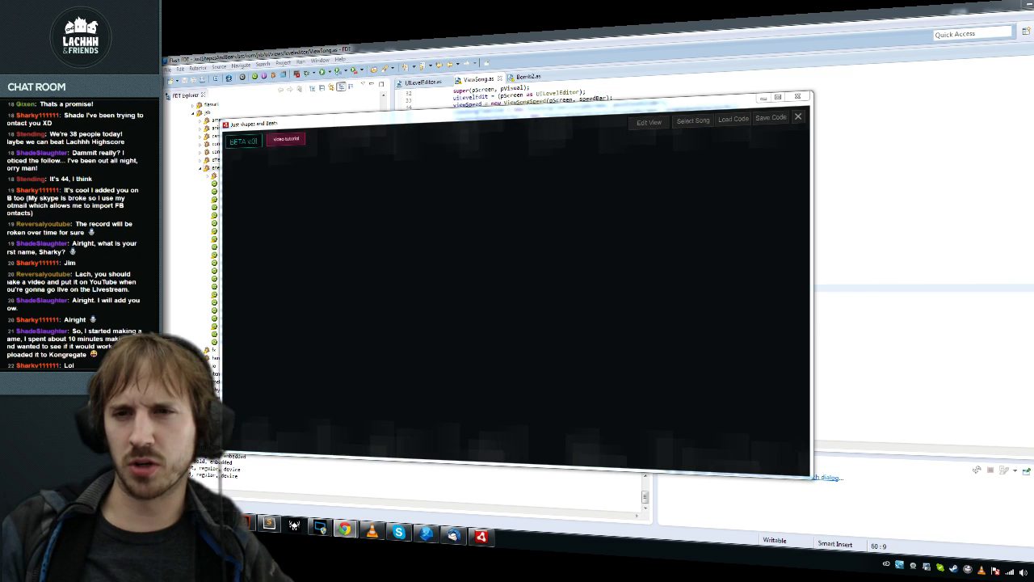
left_click(692, 123)
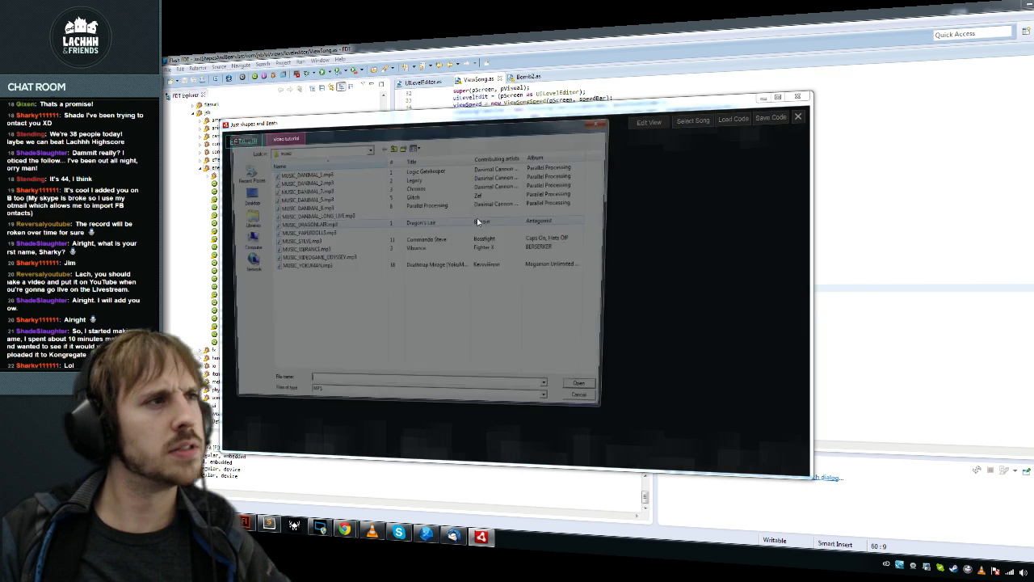
double_click(326, 175)
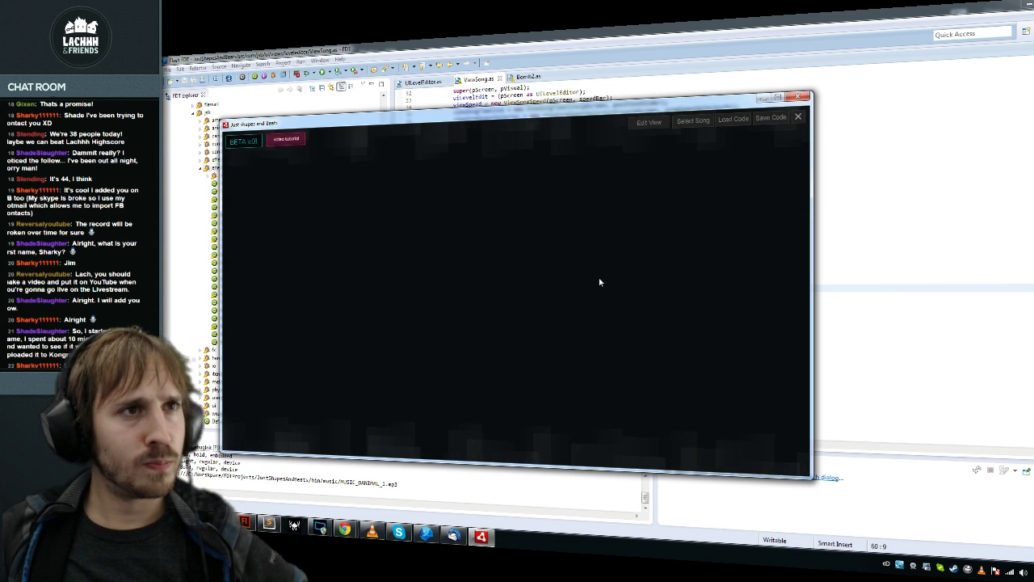
left_click(731, 118)
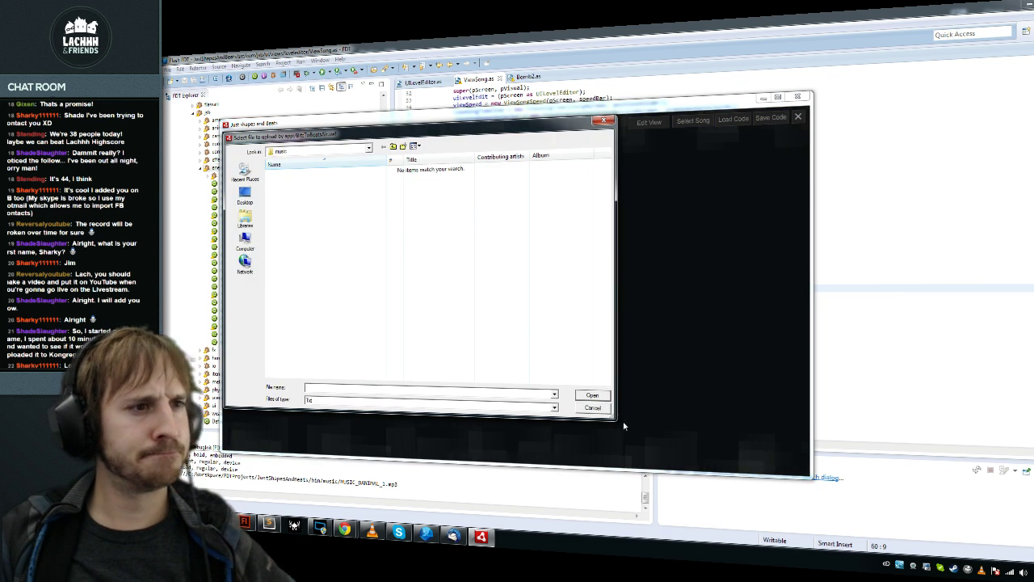
double_click(302, 174)
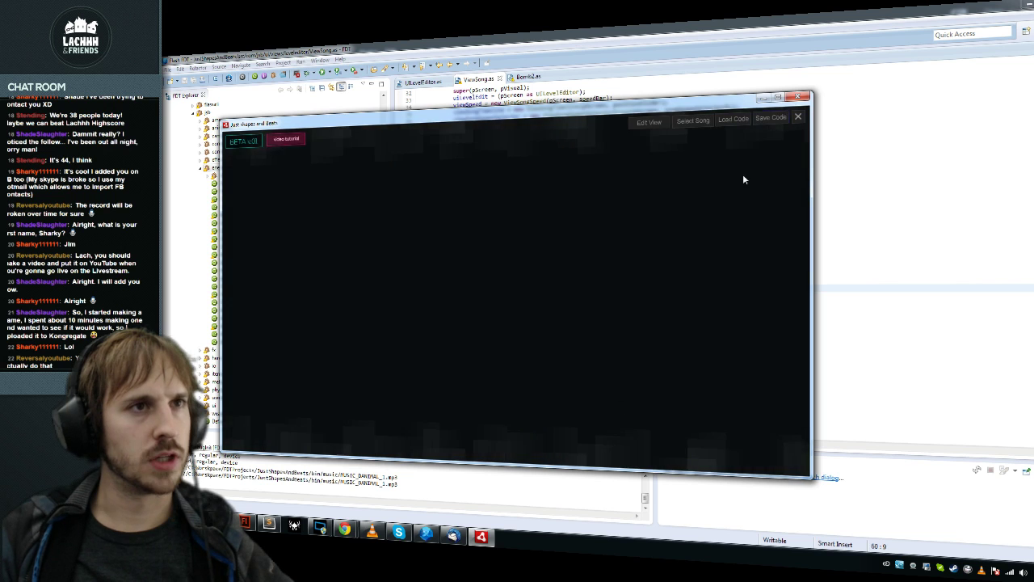
left_click(798, 97)
Step: Delete the panel-following line from update()'s dragging block
scroll(712, 258, "up", 10)
left_click(509, 237)
left_click(520, 252)
scroll(712, 259, "down", 20)
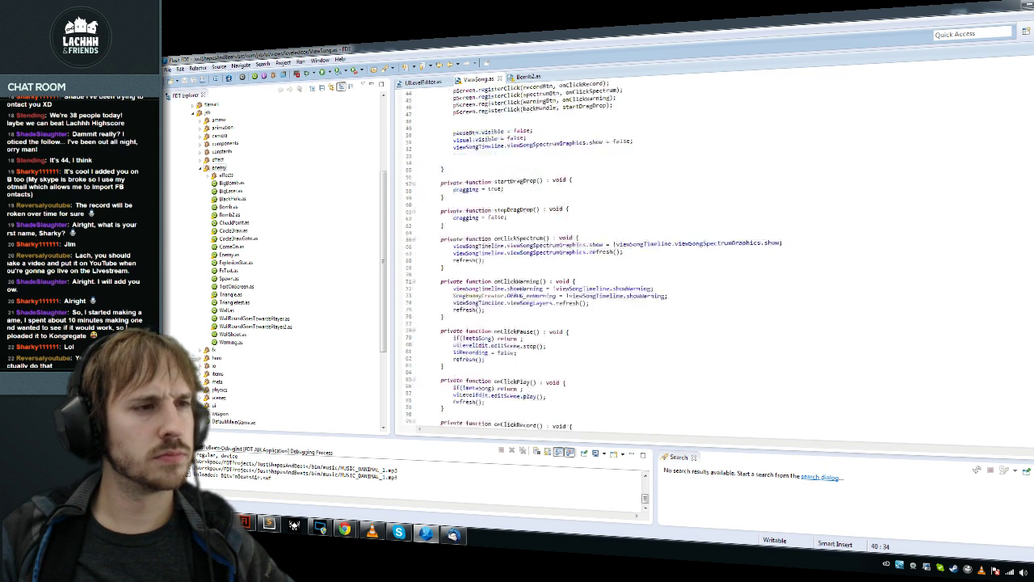
scroll(712, 258, "up", 2)
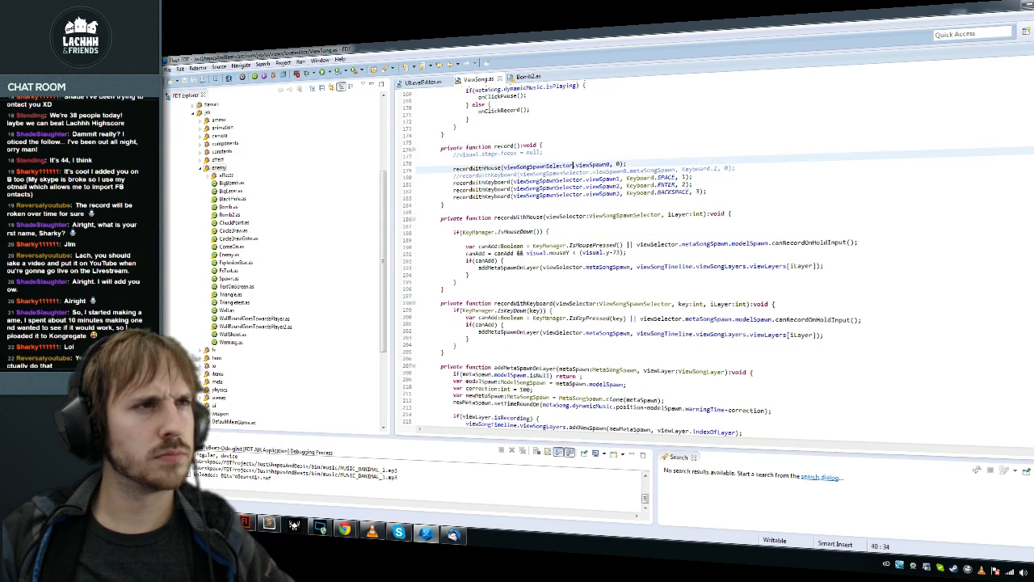
left_click(606, 160)
scroll(711, 258, "up", 17)
left_click(526, 351)
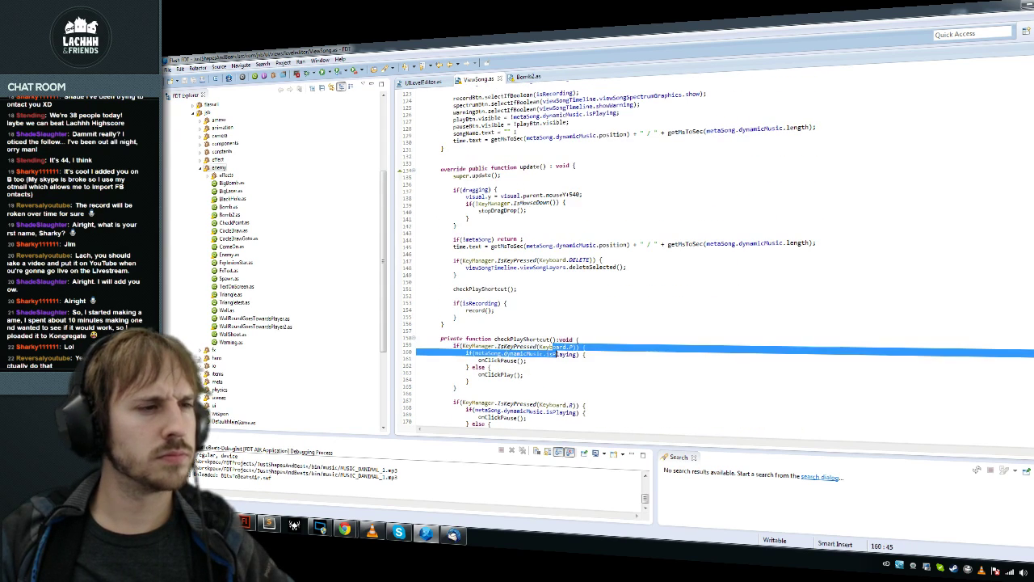
scroll(712, 259, "up", 4)
scroll(711, 258, "down", 3)
left_click(582, 260)
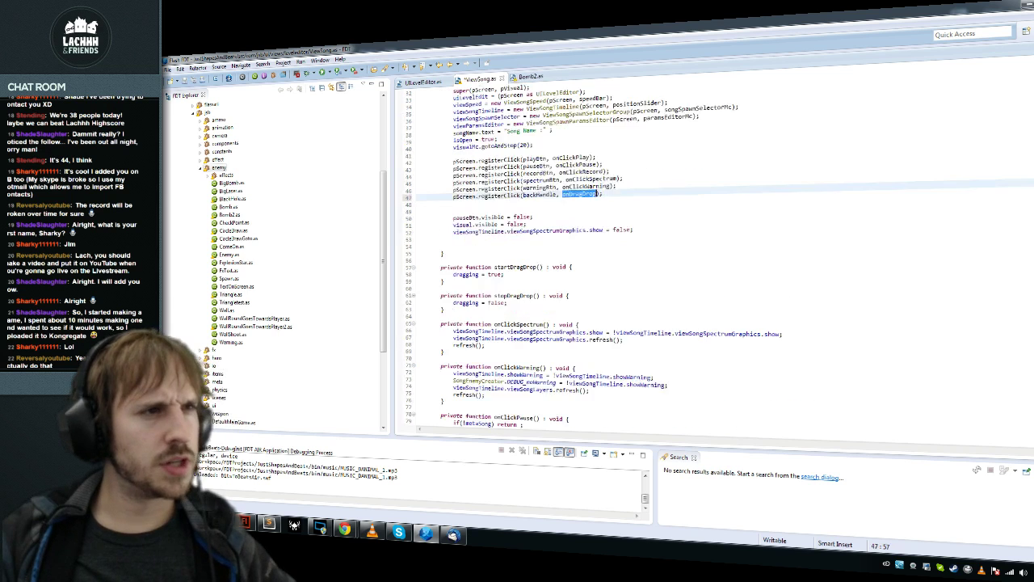
key("BackSpace")
key("BackSpace")
key("BackSpace")
key("BackSpace")
key("BackSpace")
key("BackSpace")
key("BackSpace")
key("BackSpace")
key("BackSpace")
key("BackSpace")
key("BackSpace")
key("BackSpace")
key("BackSpace")
key("BackSpace")
key("BackSpace")
key("BackSpace")
key("BackSpace")
key("BackSpace")
key("BackSpace")
key("BackSpace")
key("BackSpace")
key("BackSpace")
key("BackSpace")
key("BackSpace")
key("BackSpace")
key("BackSpace")
key("BackSpace")
key("BackSpace")
key("BackSpace")
key("BackSpace")
key("BackSpace")
key("BackSpace")
key("BackSpace")
key("BackSpace")
key("BackSpace")
key("BackSpace")
key("F3")
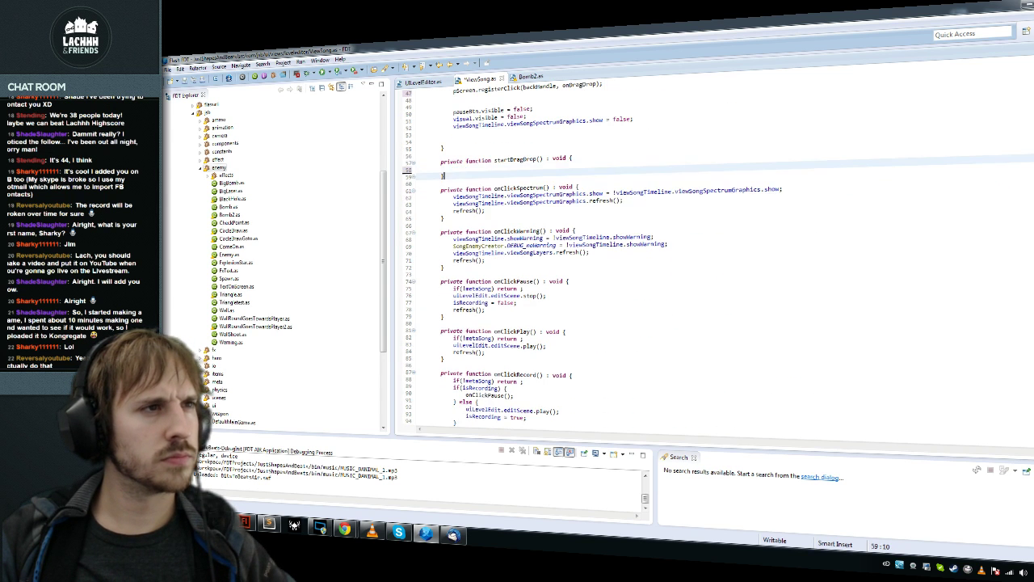
Step: Start an if(KeyManager) check in the dragging block, then undo back to the original code
key("alt+Left")
key("Return")
type("if(KeyManager")
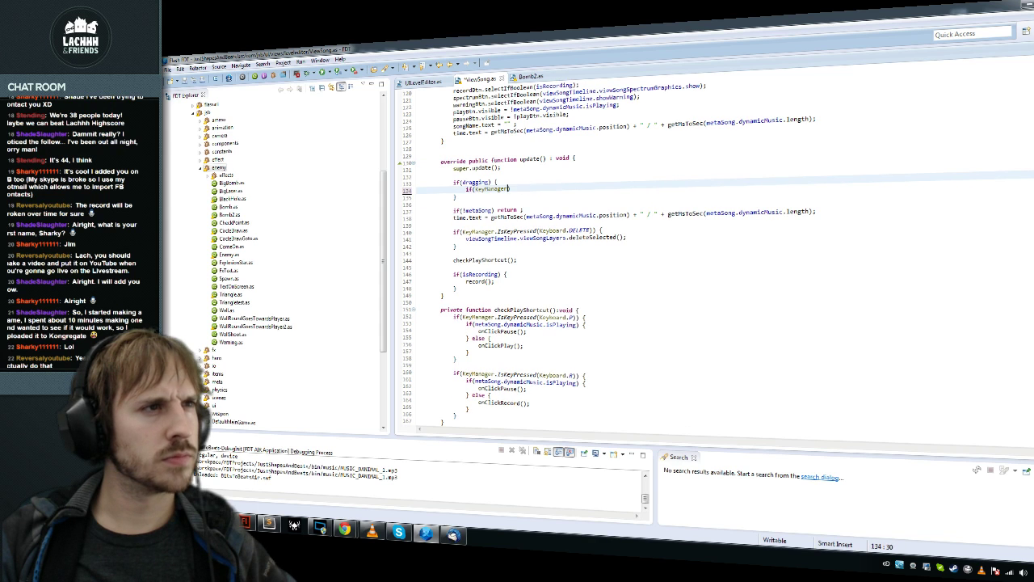
key("ctrl+z")
key("ctrl+z")
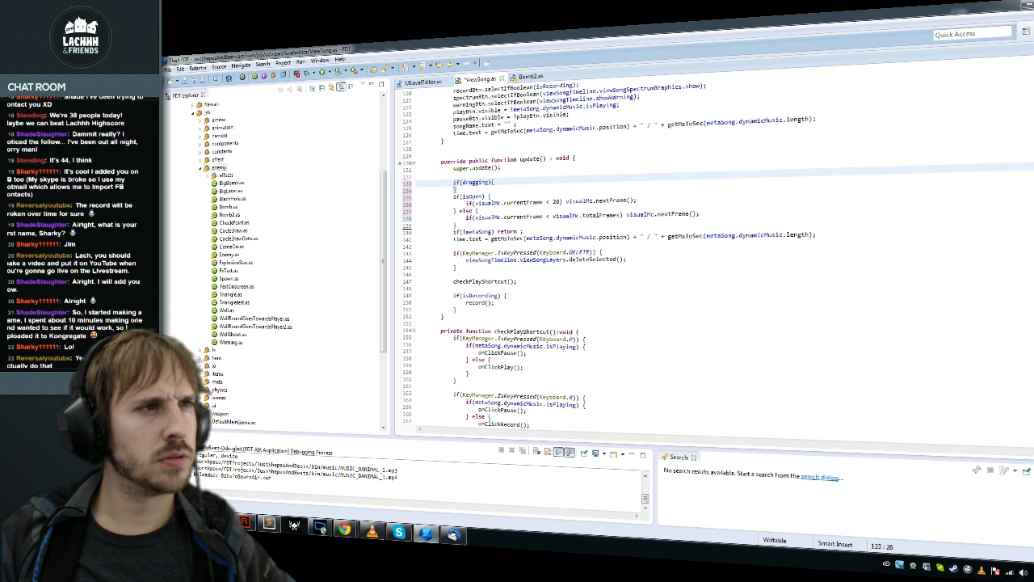
key("ctrl+z")
key("ctrl+z")
key("ctrl+z")
key("ctrl+z")
key("ctrl+z")
key("ctrl+z")
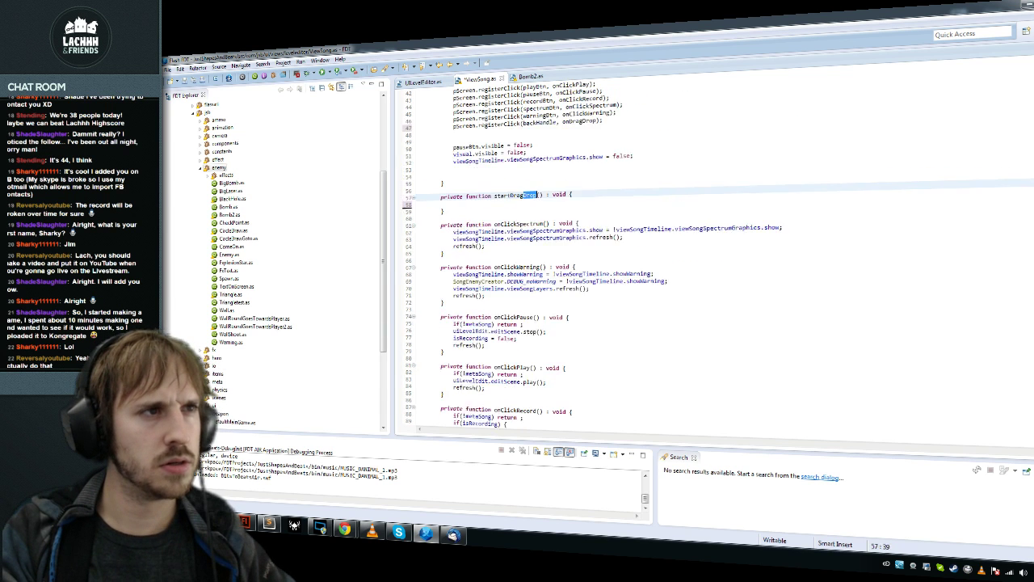
key("ctrl+z")
key("ctrl+z")
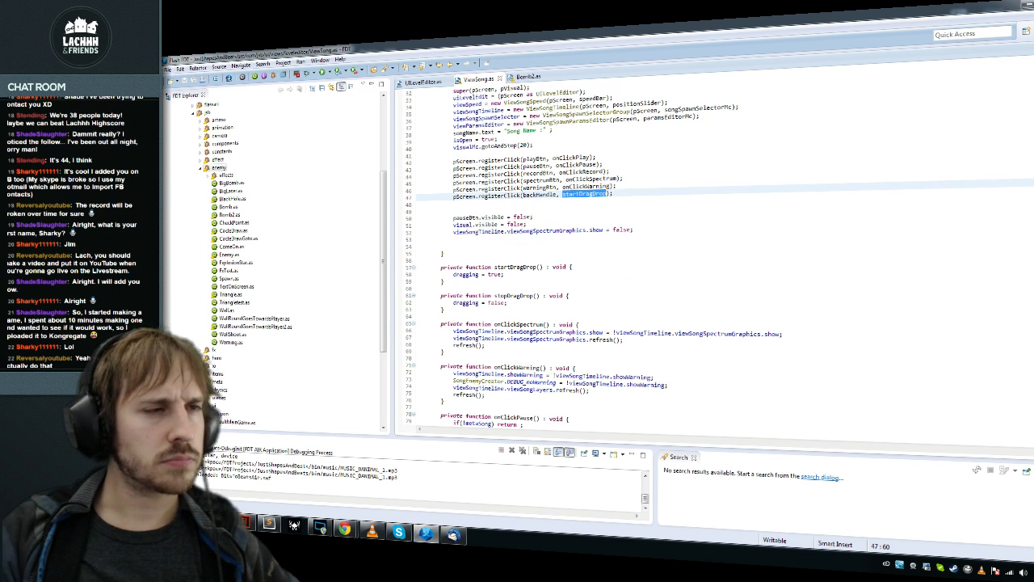
Step: Change the dragging variable's initial value from true to false and save to rebuild
scroll(719, 259, "up", 5)
key("ctrl+z")
key("ctrl+z")
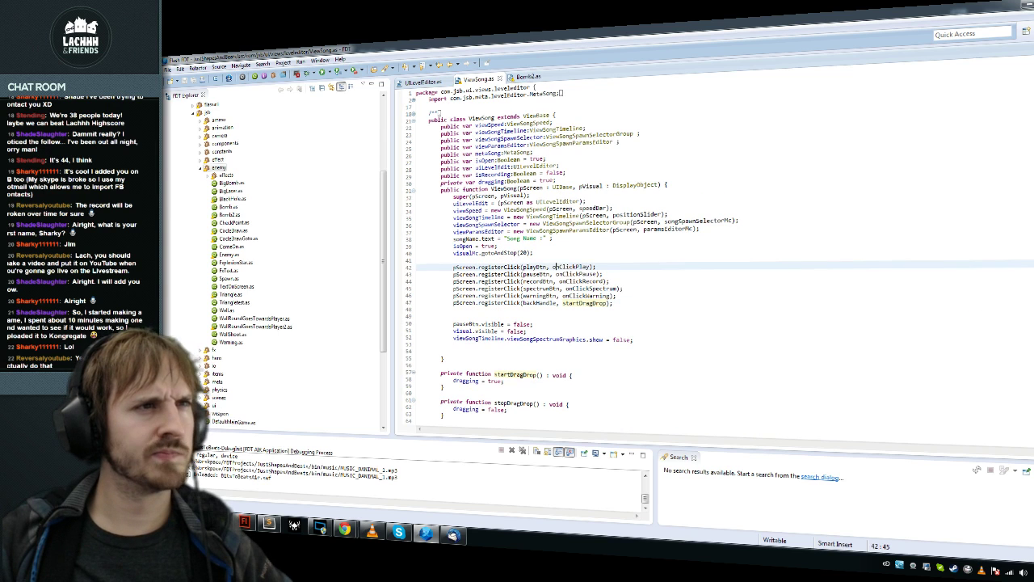
left_click(509, 174)
double_click(548, 181)
type("false")
key("ctrl+s")
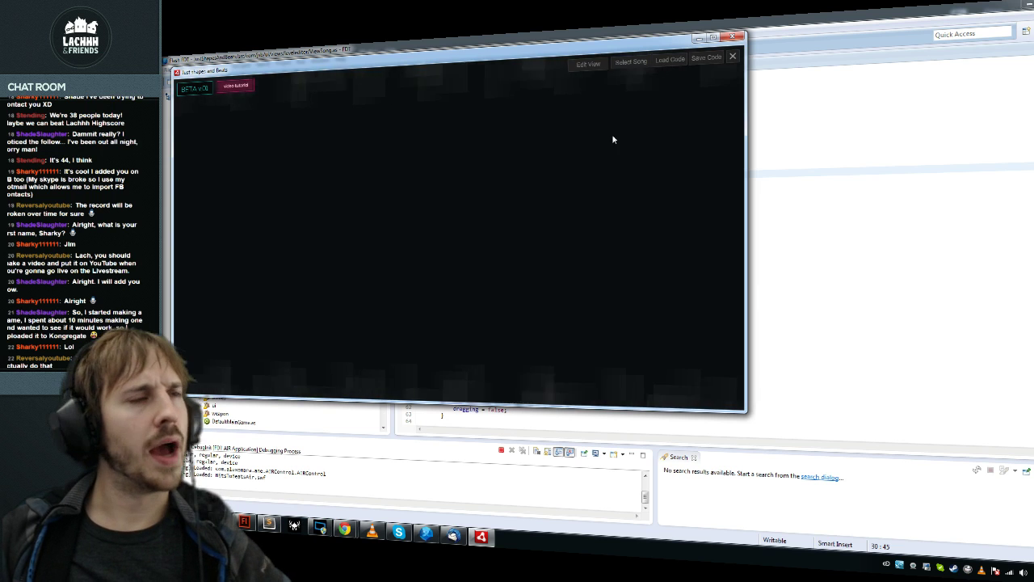
Step: Load MUSIC_DANIMAL_1.mp3, start recording on the timeline, then close the level editor
left_click(639, 63)
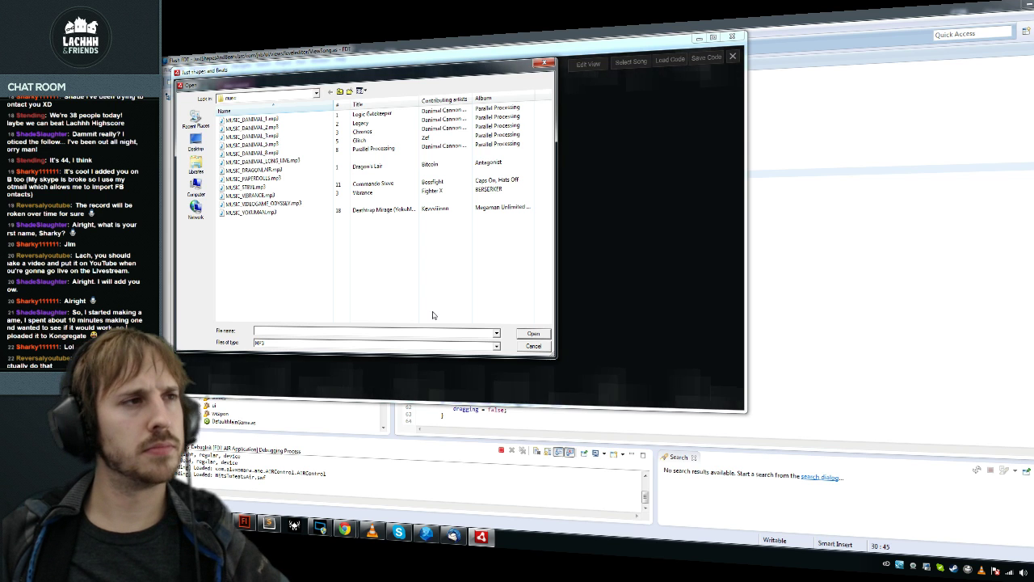
double_click(288, 119)
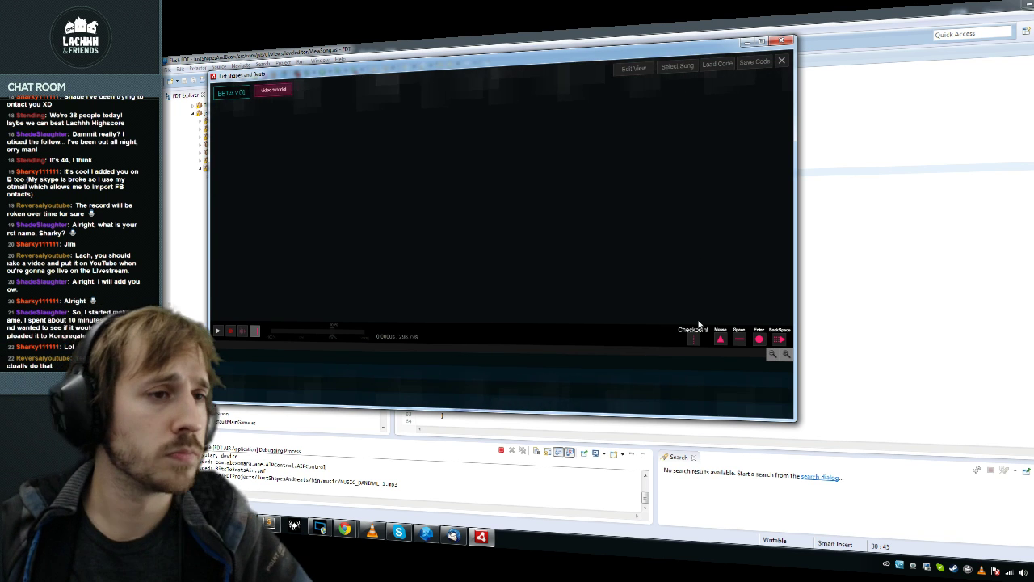
mouse_move(746, 324)
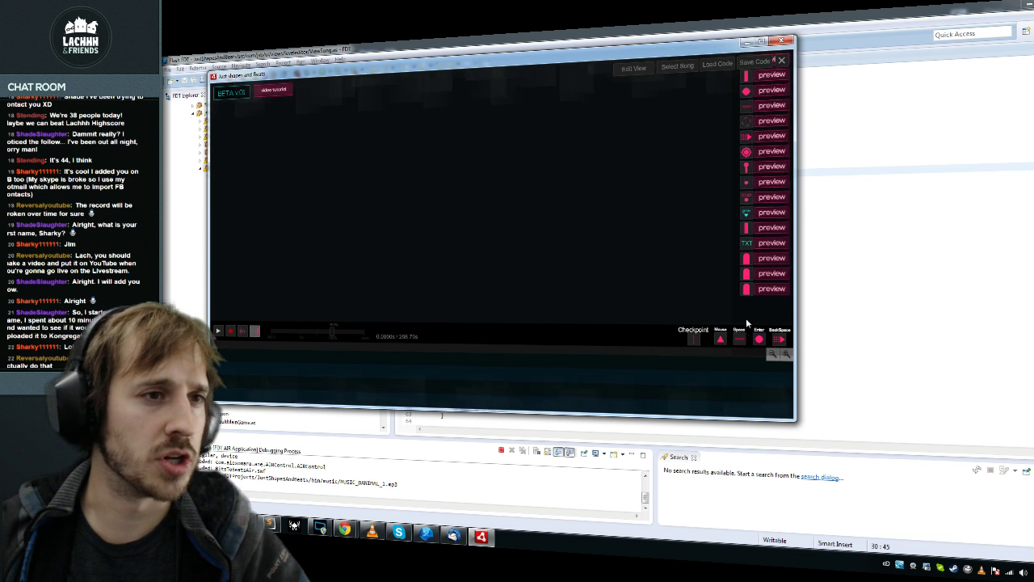
left_click(231, 332)
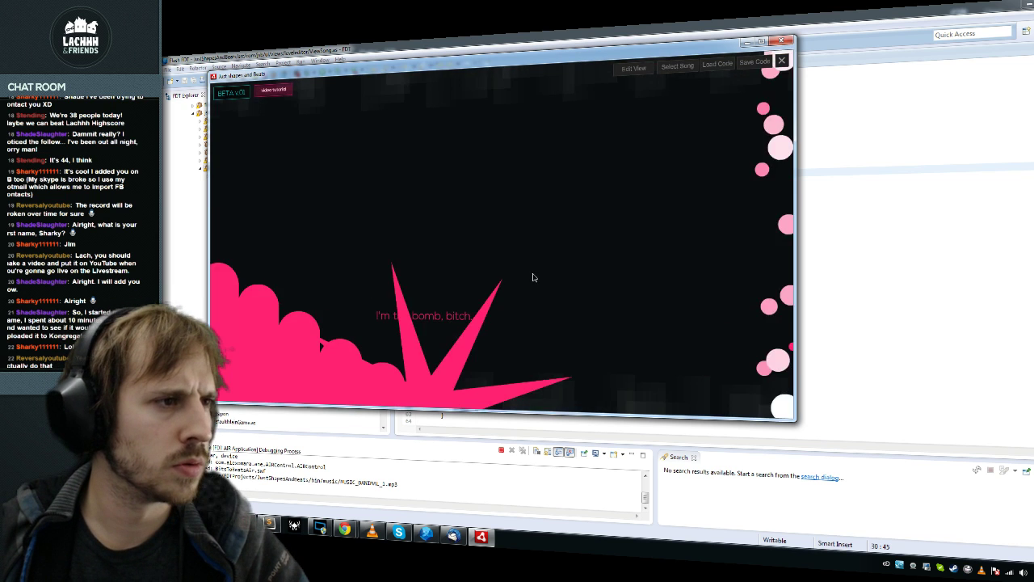
key("alt+F4")
Step: Look over the click registrations in ViewSong.as, then switch to JSB_LevelEditor.fla in Flash
left_click(560, 296)
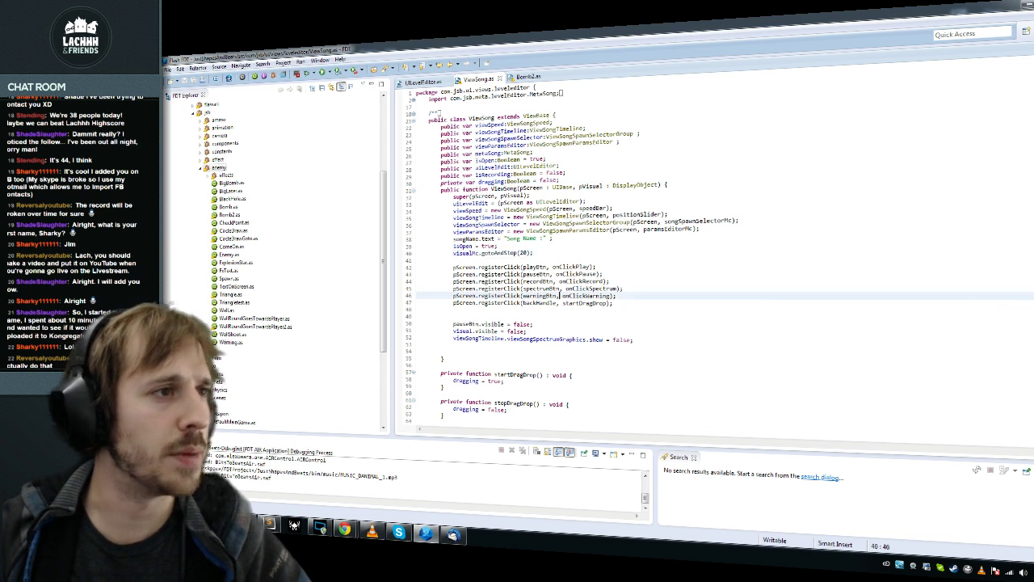
key("Up")
key("Up")
key("Up")
key("Up")
scroll(560, 296, "down", 13)
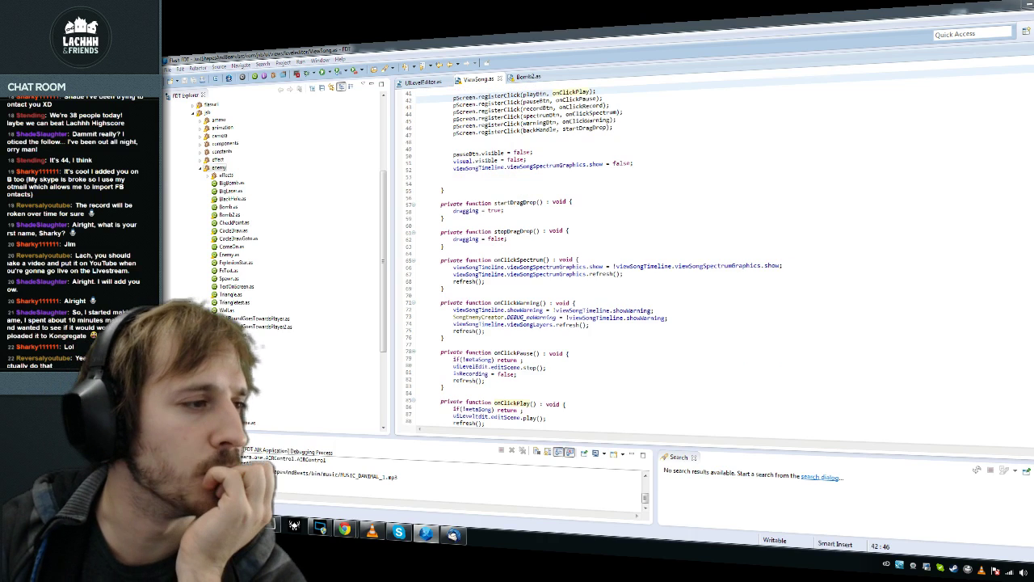
key("alt+Tab")
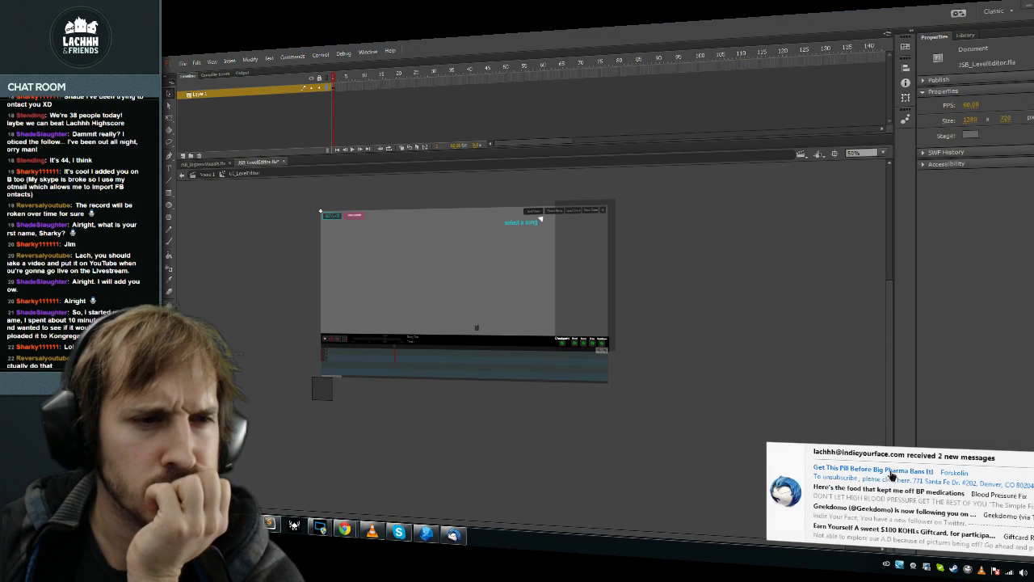
left_click(892, 476)
left_click(912, 540)
key("alt+F4")
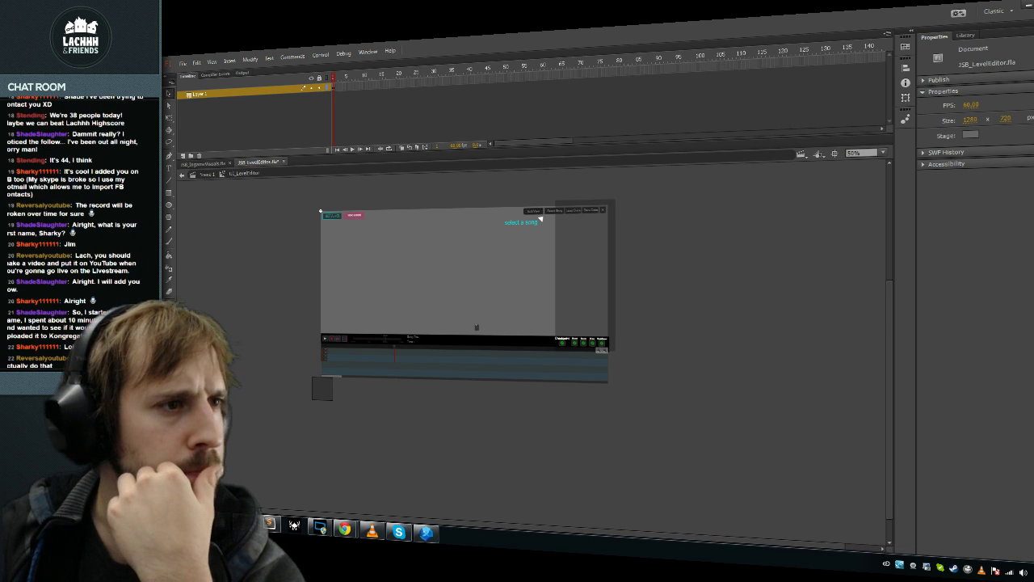
left_click_drag(320, 211, 324, 192)
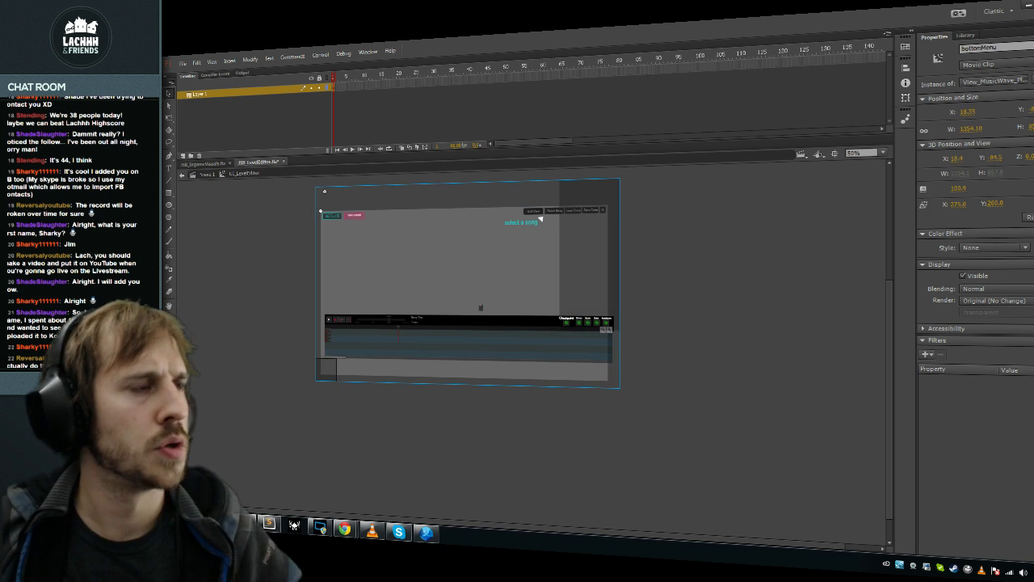
key("ctrl+z")
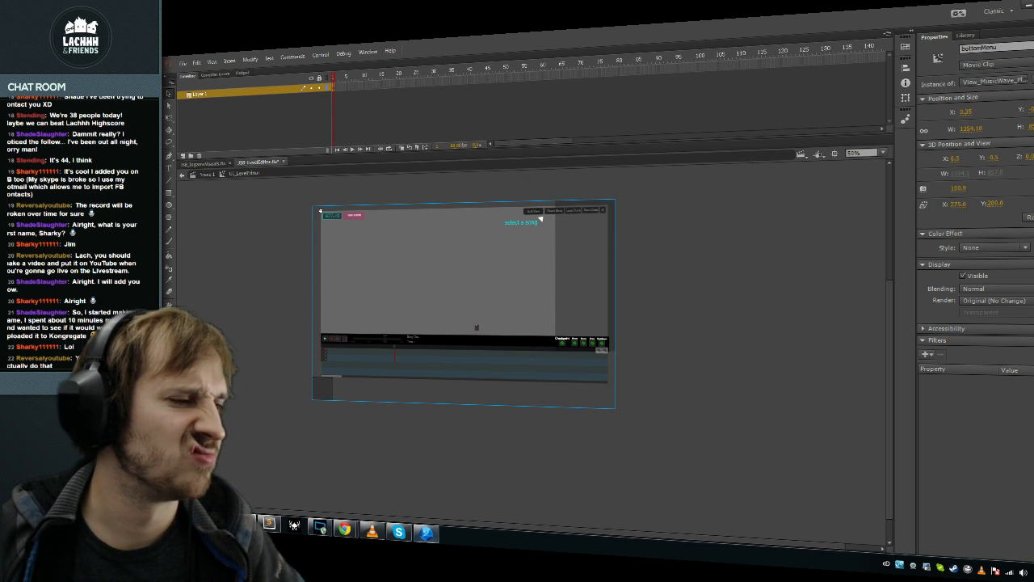
key("alt+Tab")
left_click(521, 324)
left_click(428, 531)
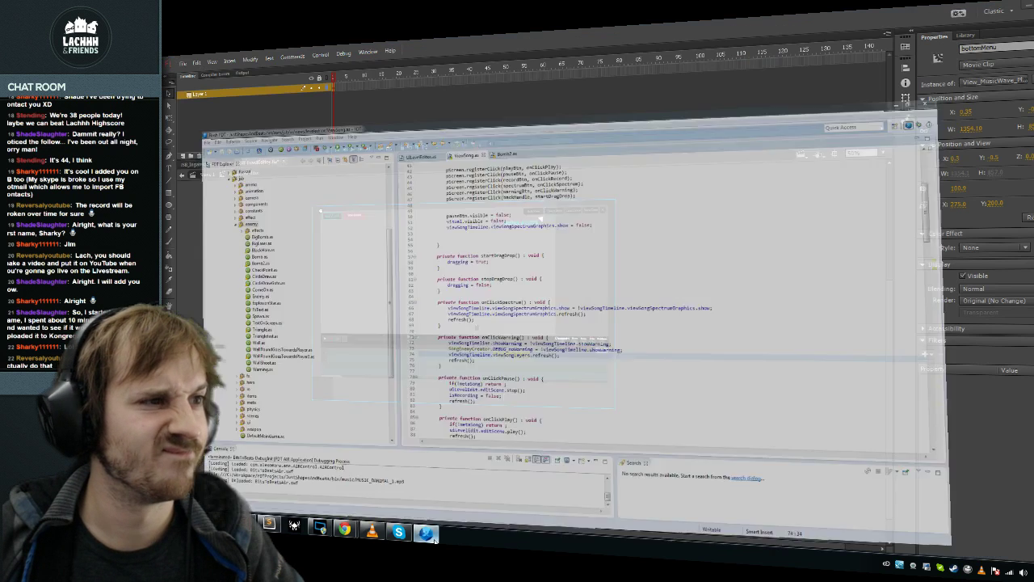
mouse_move(435, 539)
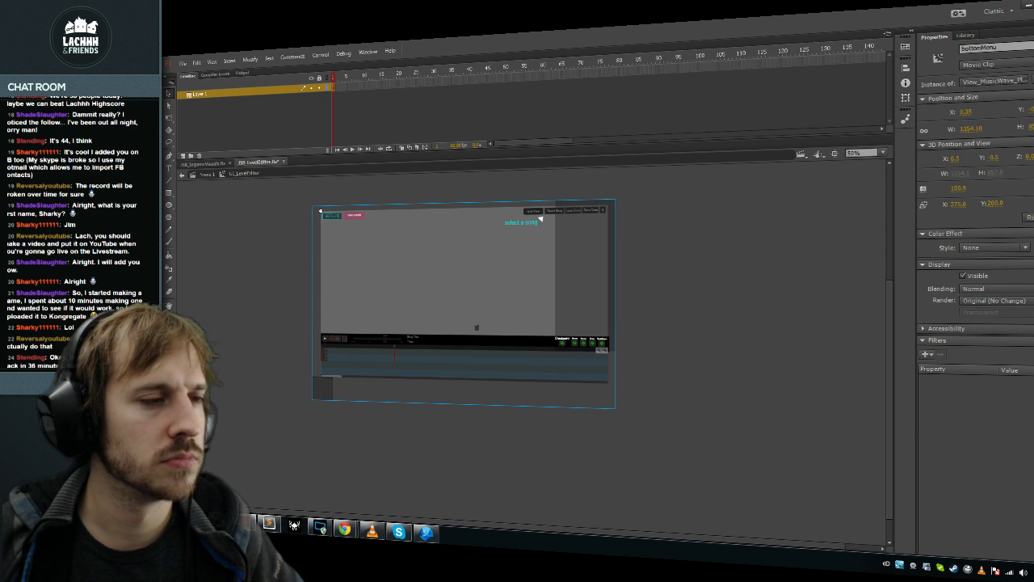
Step: Change update()'s drag line on line 138 to visual.parent.mouseY-540 and save to rebuild
key("alt+Tab")
scroll(540, 219, "down", 10)
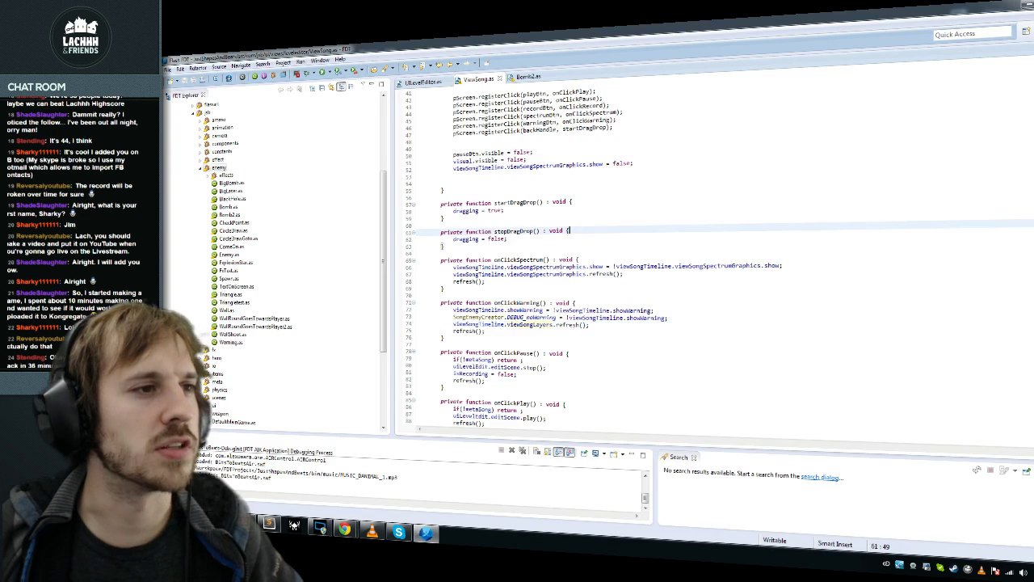
scroll(614, 259, "down", 10)
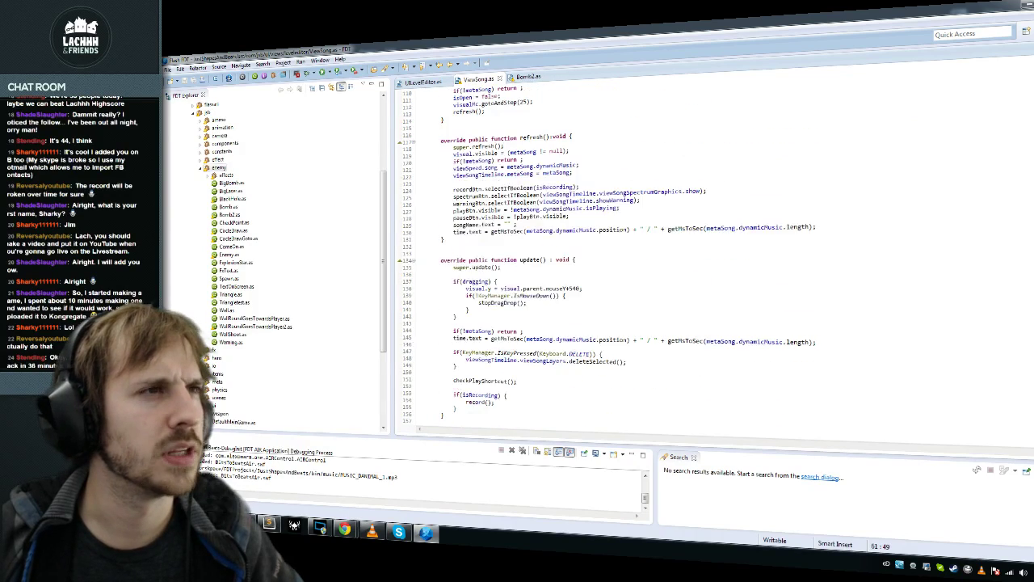
scroll(712, 258, "down", 16)
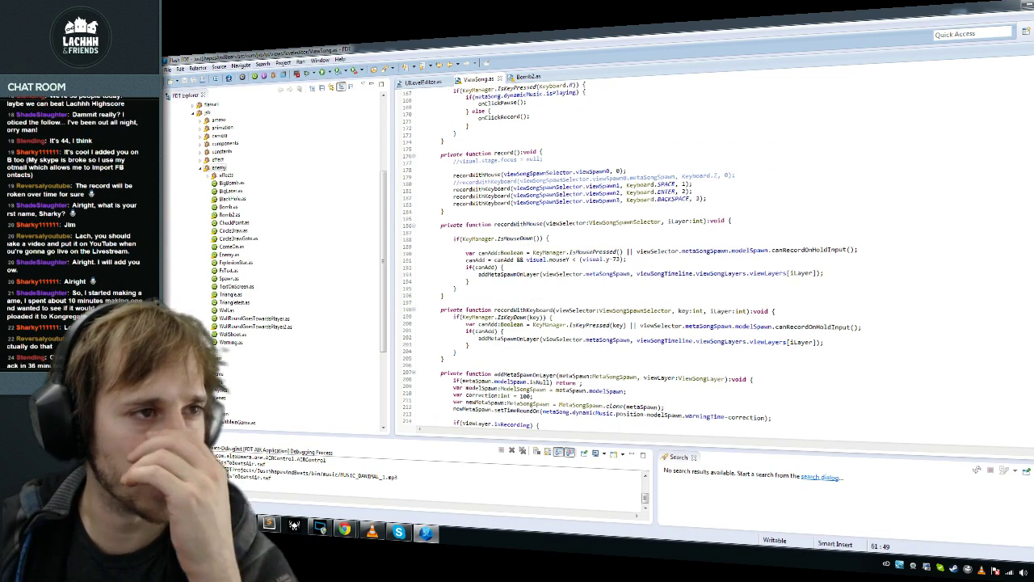
scroll(565, 242, "down", 10)
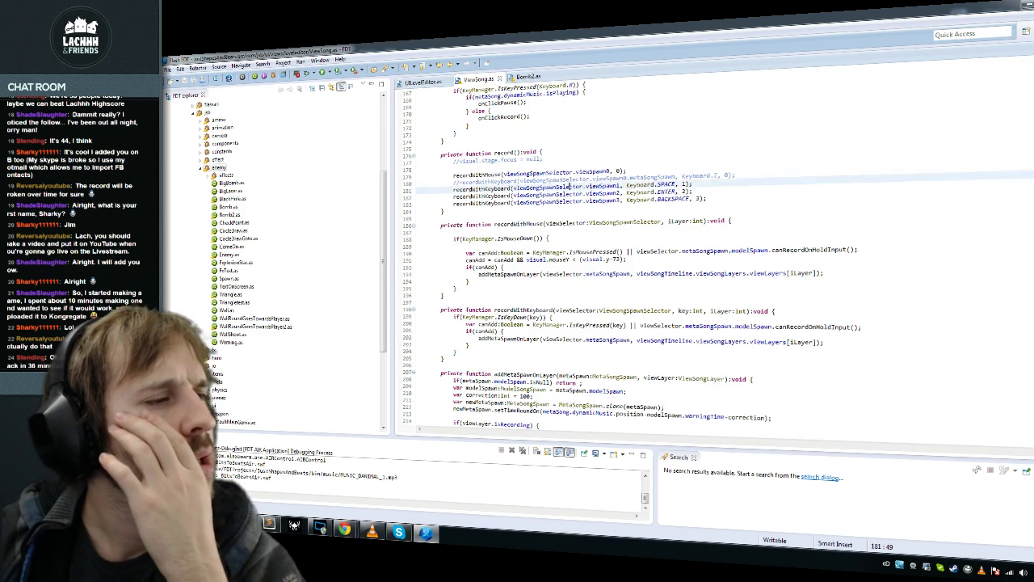
scroll(565, 242, "up", 10)
left_click(571, 183)
scroll(570, 183, "up", 16)
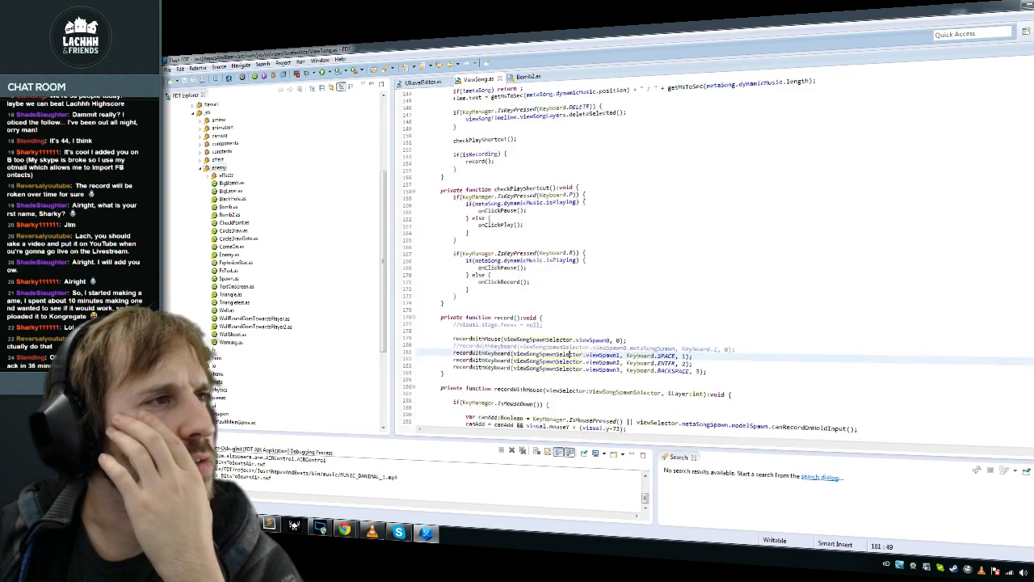
left_click(468, 239)
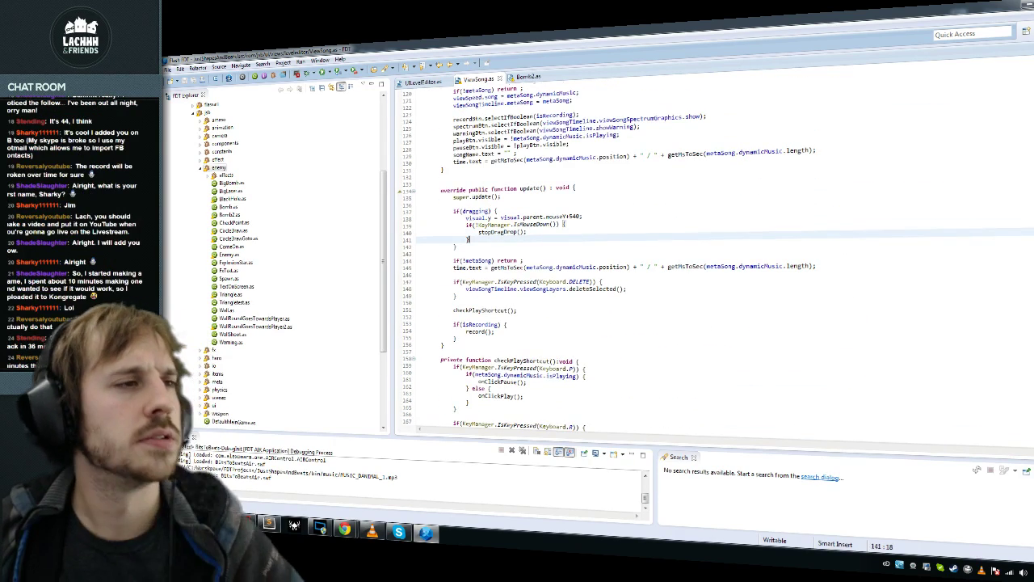
left_click(571, 217)
type("5")
key("ctrl+s")
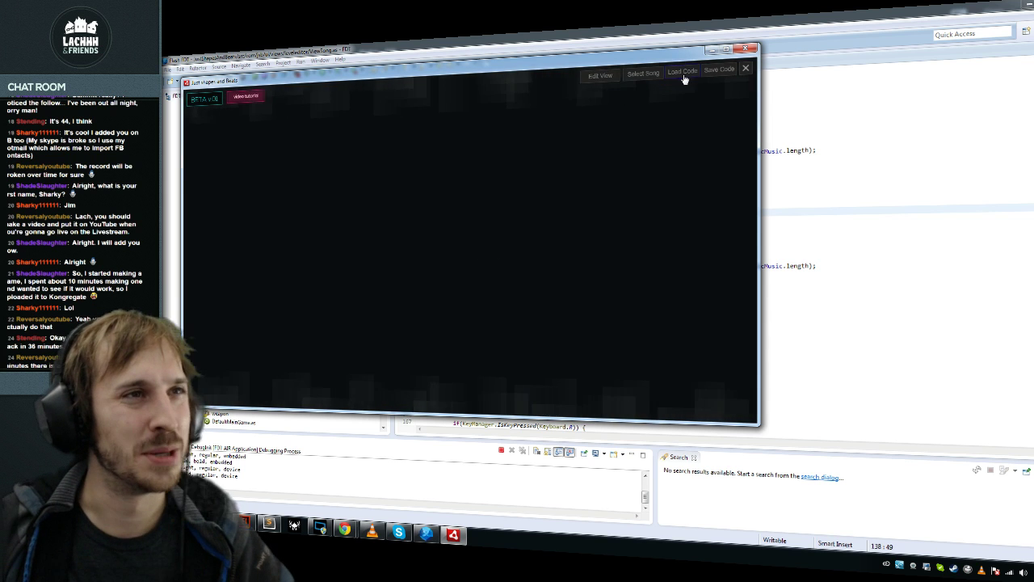
Step: Play MUSIC_DANIMAL_3.mp3 in the editor and drag the timeline bar's handle up to mid-window
left_click(644, 75)
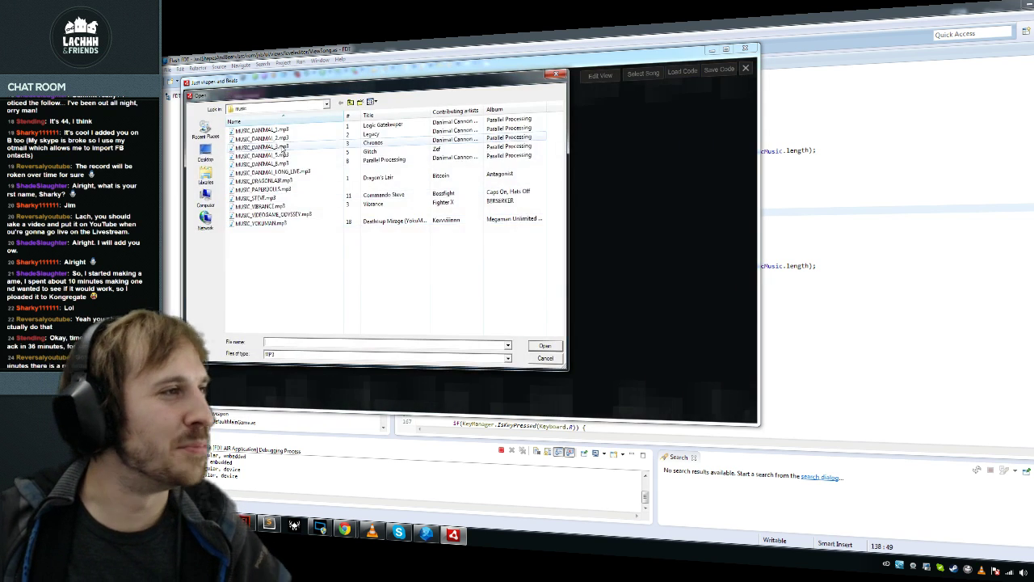
double_click(356, 143)
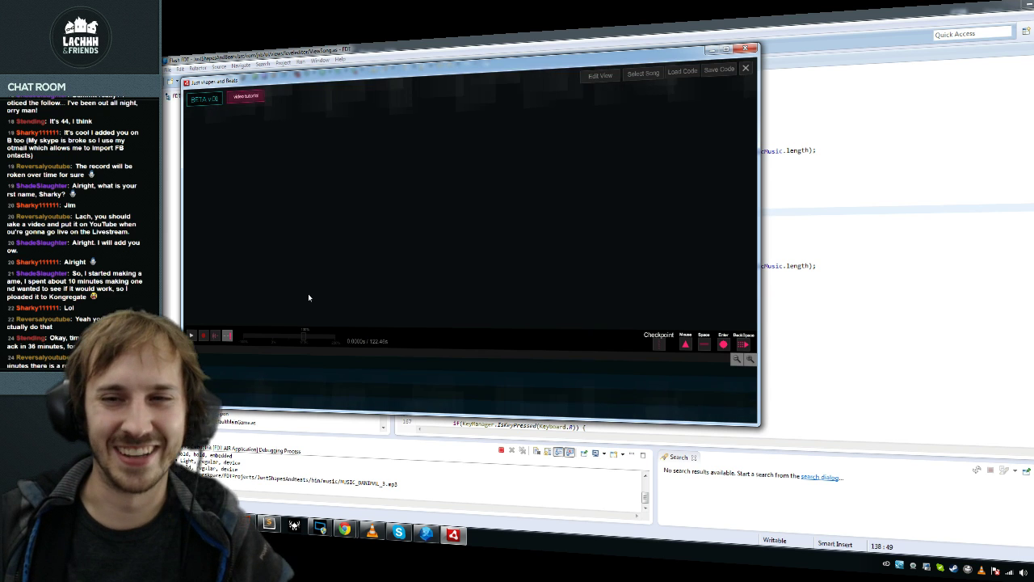
left_click(722, 346)
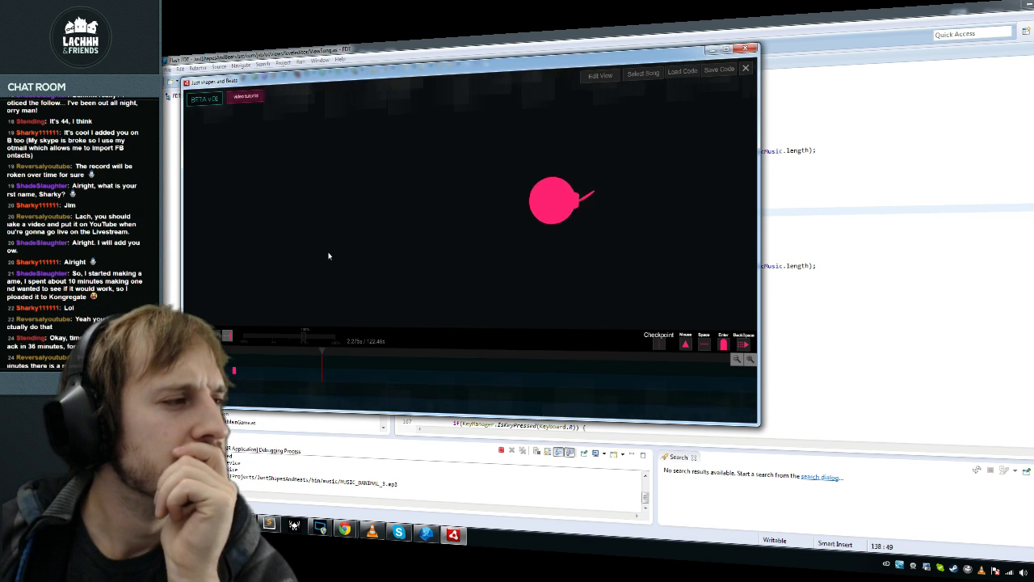
left_click_drag(585, 342, 614, 251)
Step: Close the editor and duplicate the dragging declaration into a draggingOffset:int = 0 field
key("alt+F4")
left_click(517, 324)
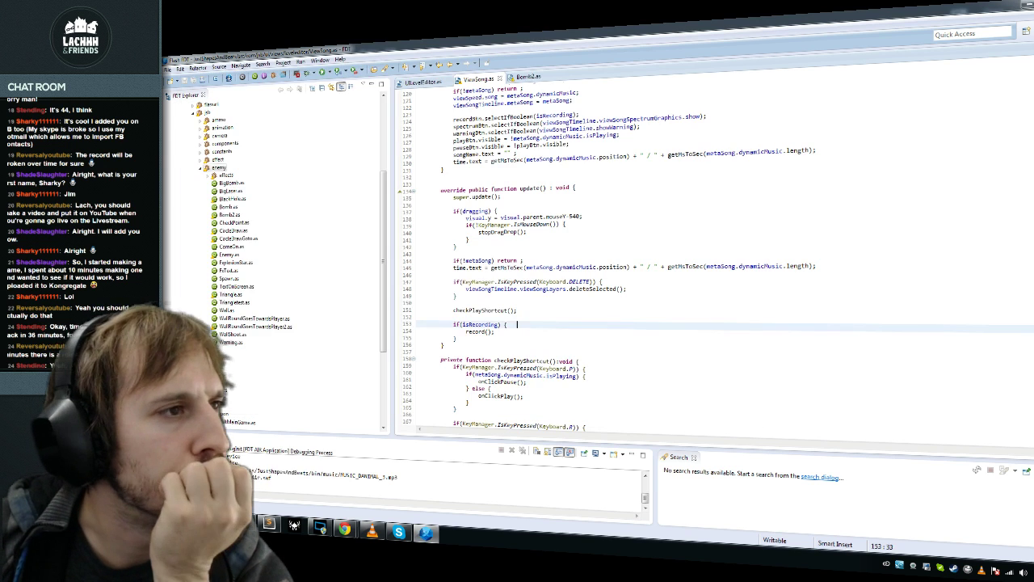
left_click(583, 217)
key("ctrl+Home")
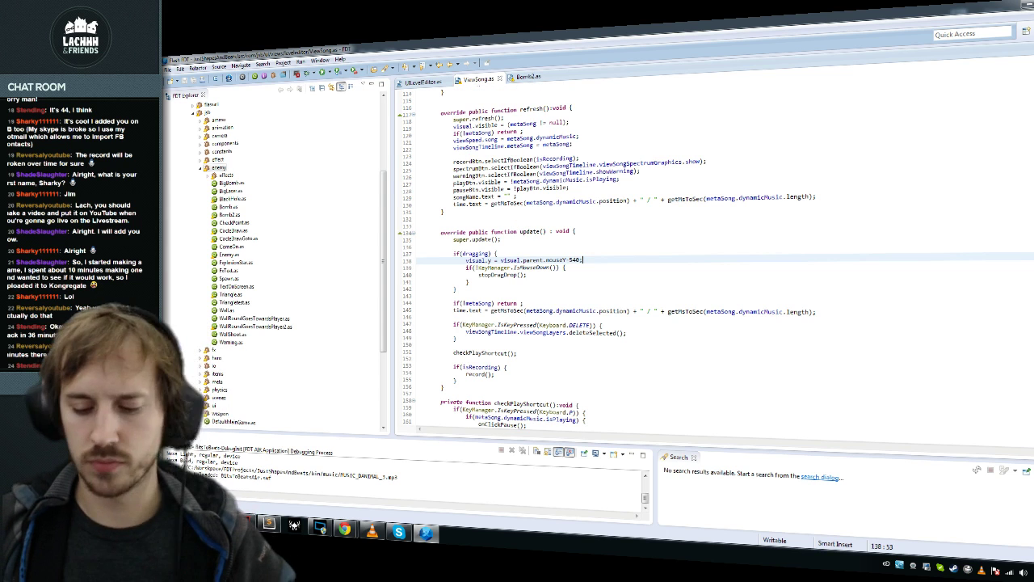
left_click(525, 195)
key("Up")
key("Up")
key("shift+Home")
key("ctrl+c")
key("Left")
key("ctrl+v")
key("Return")
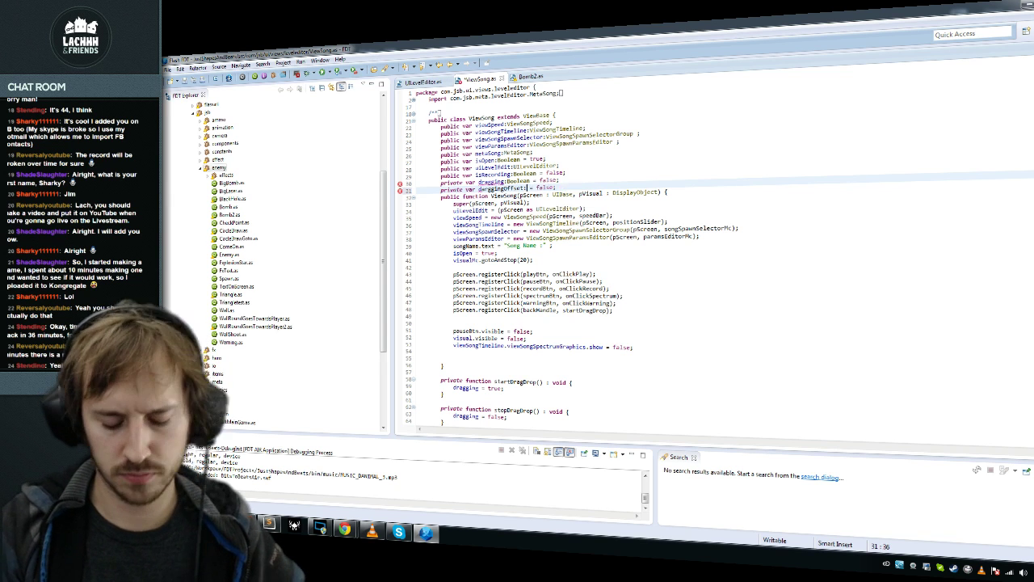
type("int = ")
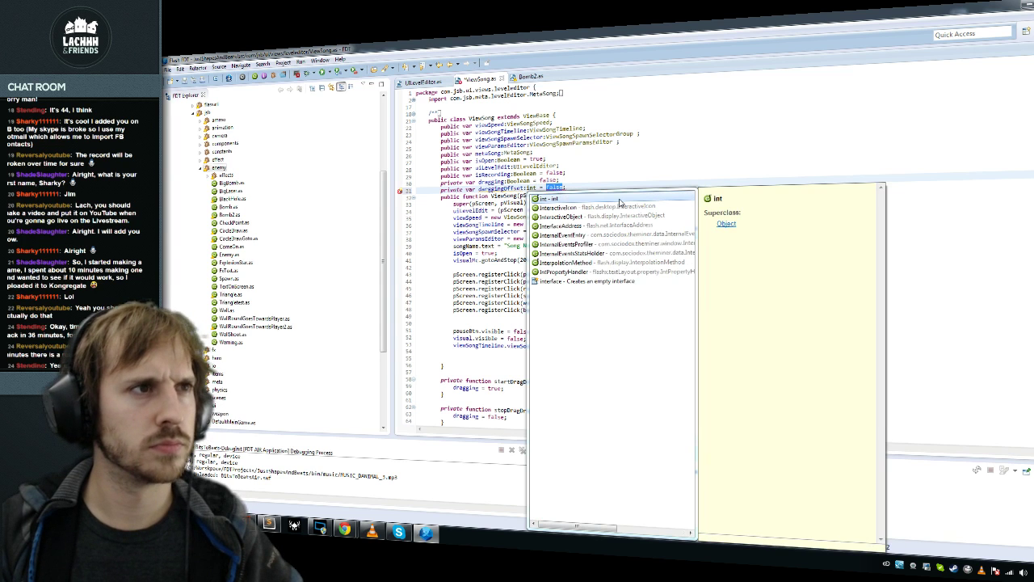
type("0")
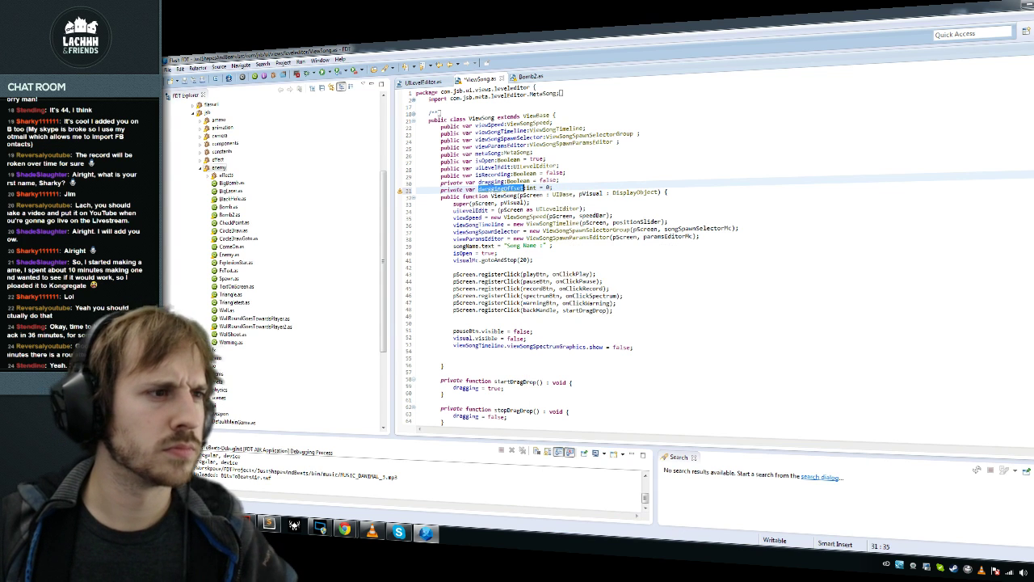
Step: Store visual.mouseY in draggingOffset right after dragging = true in startDragDrop
scroll(646, 266, "down", 3)
left_click(505, 324)
key("Return")
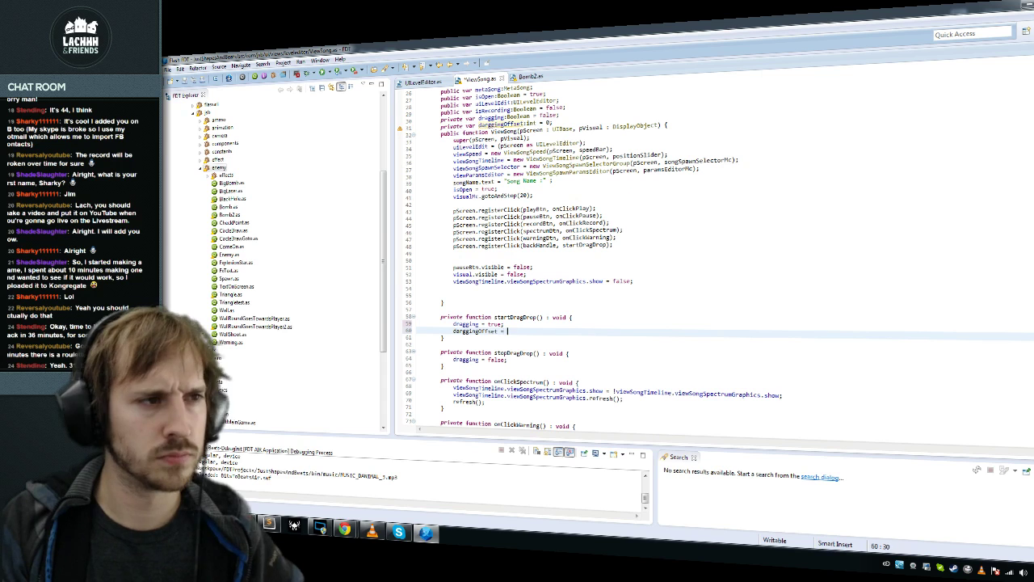
type("ya")
type("sual.")
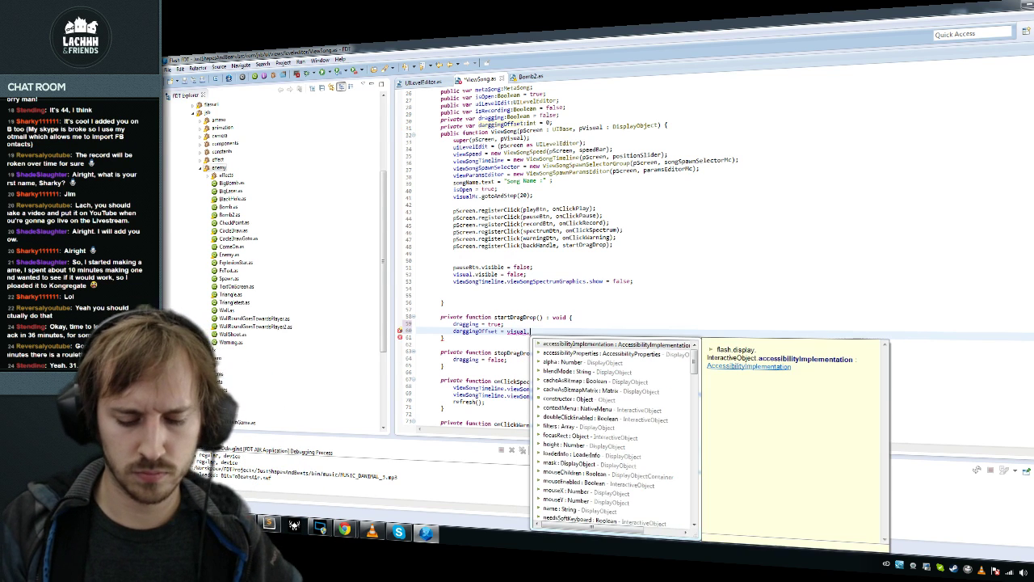
type("mouseY;")
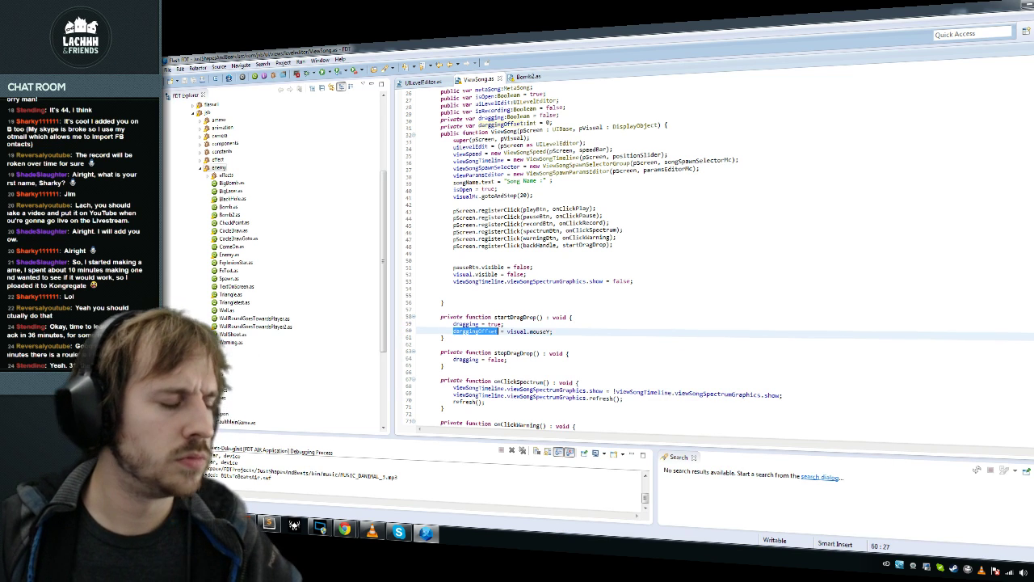
Step: Delete the onClickShow and onClickHide functions from ViewSong.as
key("ctrl+End")
scroll(611, 253, "up", 20)
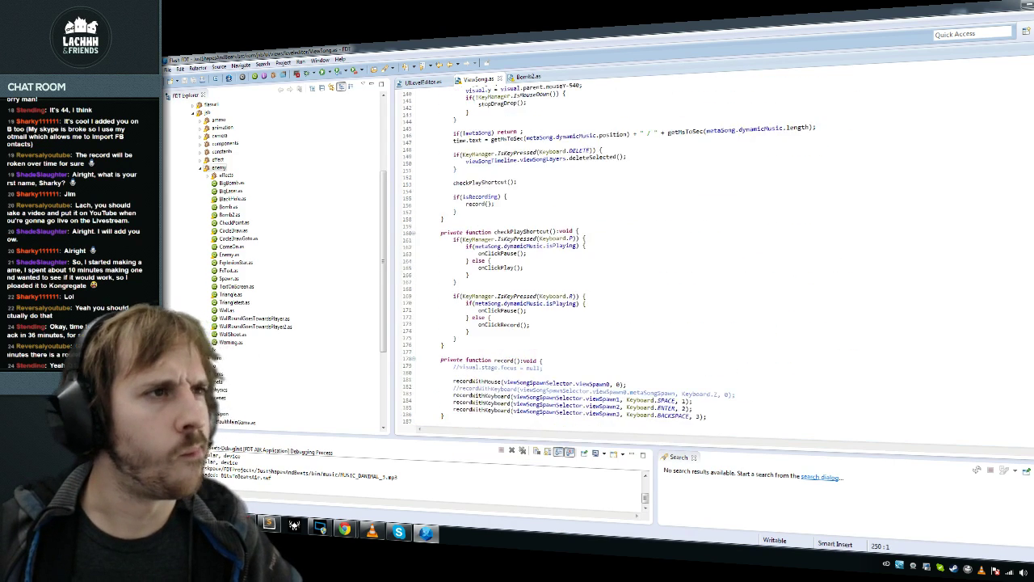
scroll(611, 254, "up", 12)
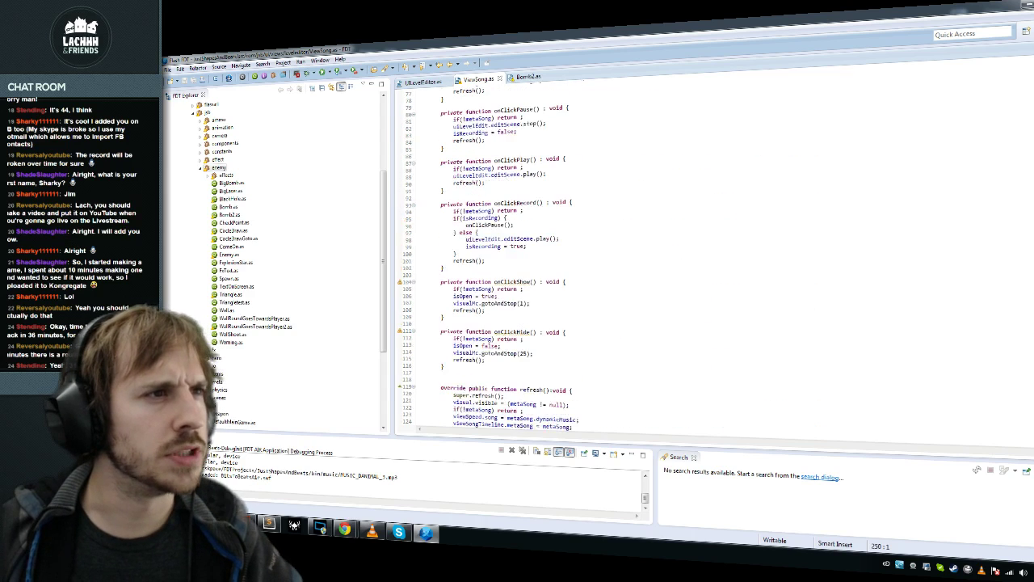
left_click(557, 173)
left_click_drag(420, 196, 421, 309)
key("Delete")
Step: Add draggingOffset to the mouseY-540 line in update() and confirm the variable rename
scroll(611, 254, "down", 6)
scroll(611, 254, "down", 3)
key("Down")
left_click(581, 180)
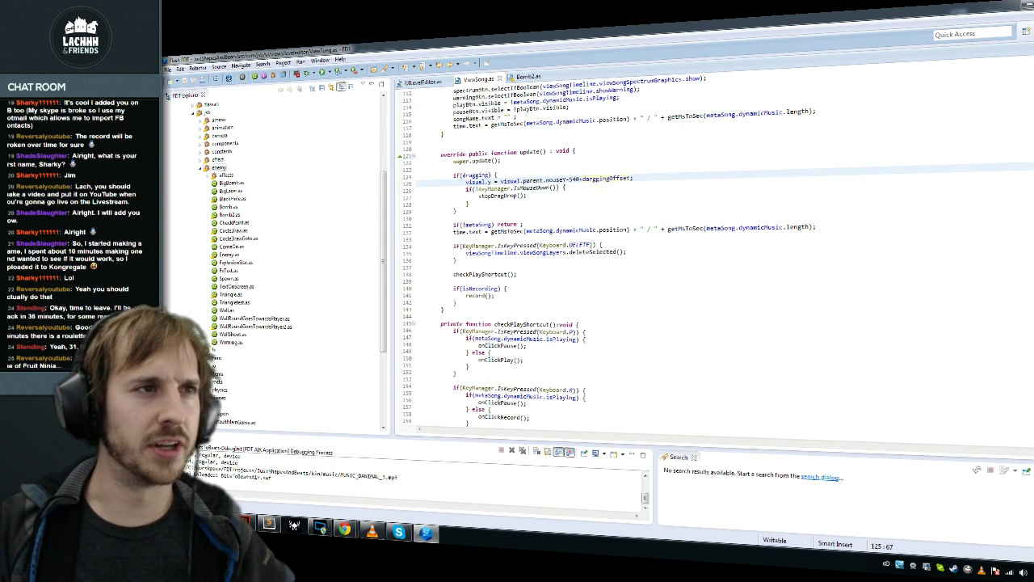
key("alt+shift+r")
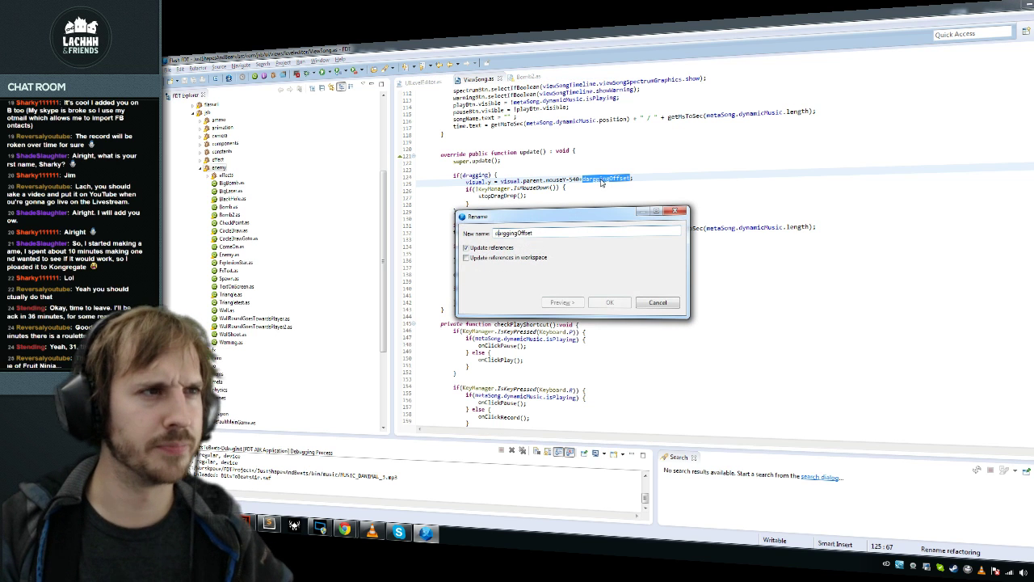
key("Return")
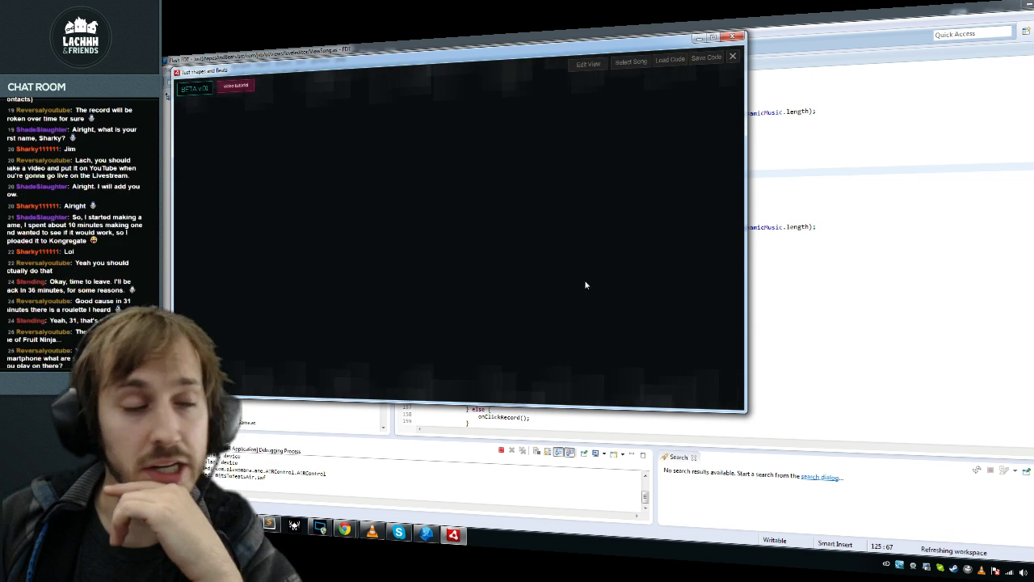
Step: Load MUSIC_DANIMAL_1.mp3 into the editor and change the shape assigned to mouse input
left_click(631, 61)
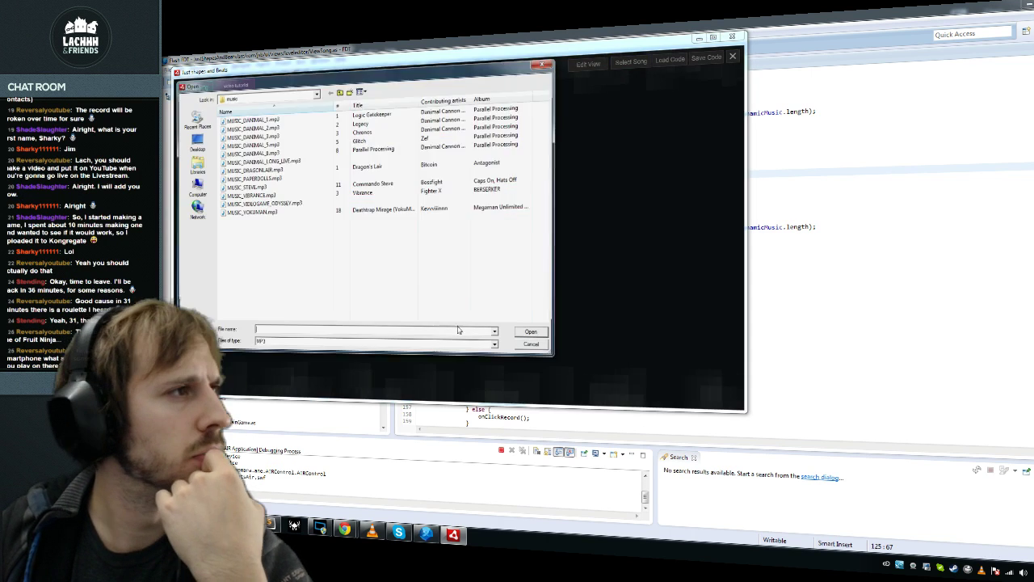
double_click(251, 119)
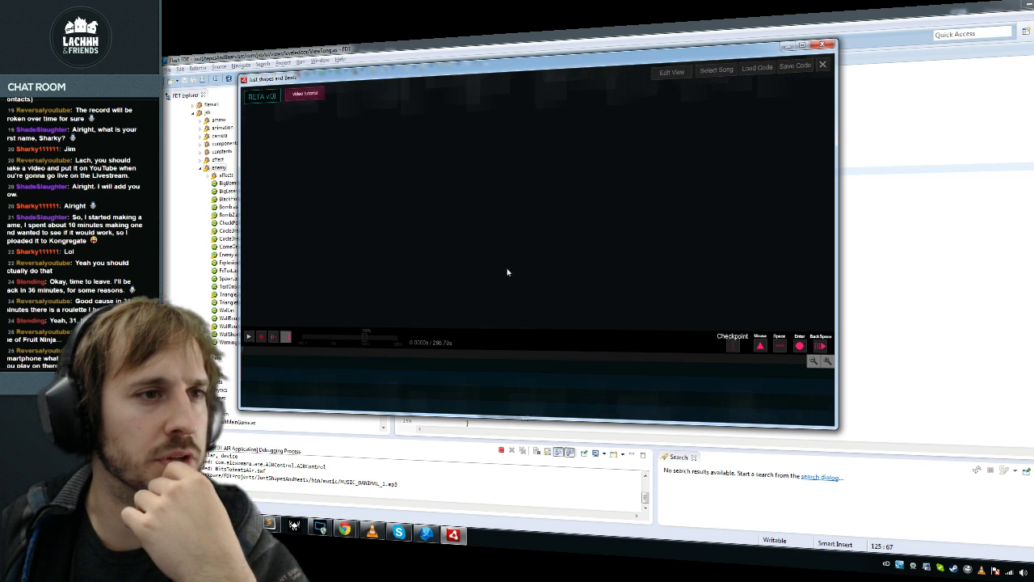
left_click(761, 346)
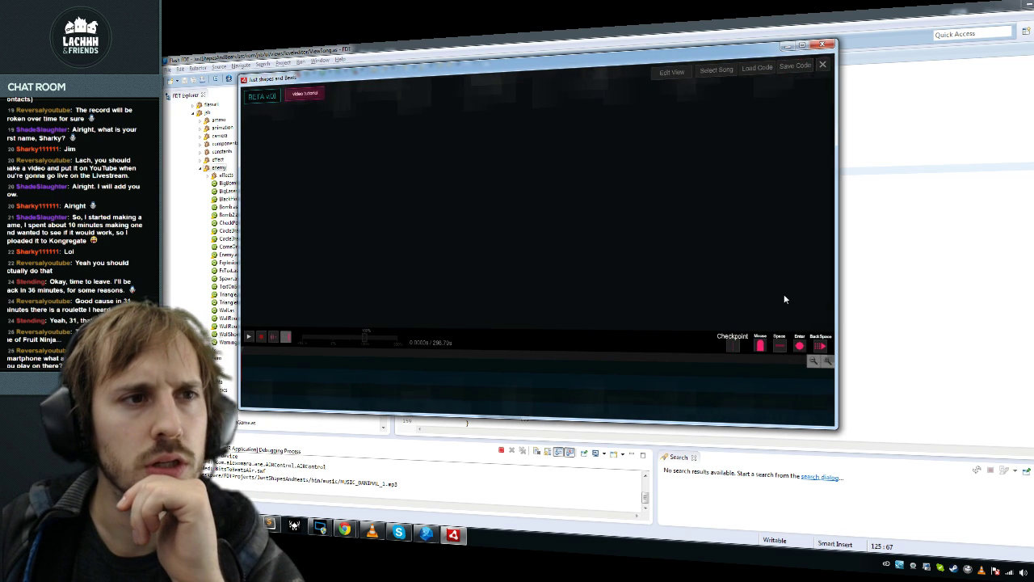
mouse_move(798, 349)
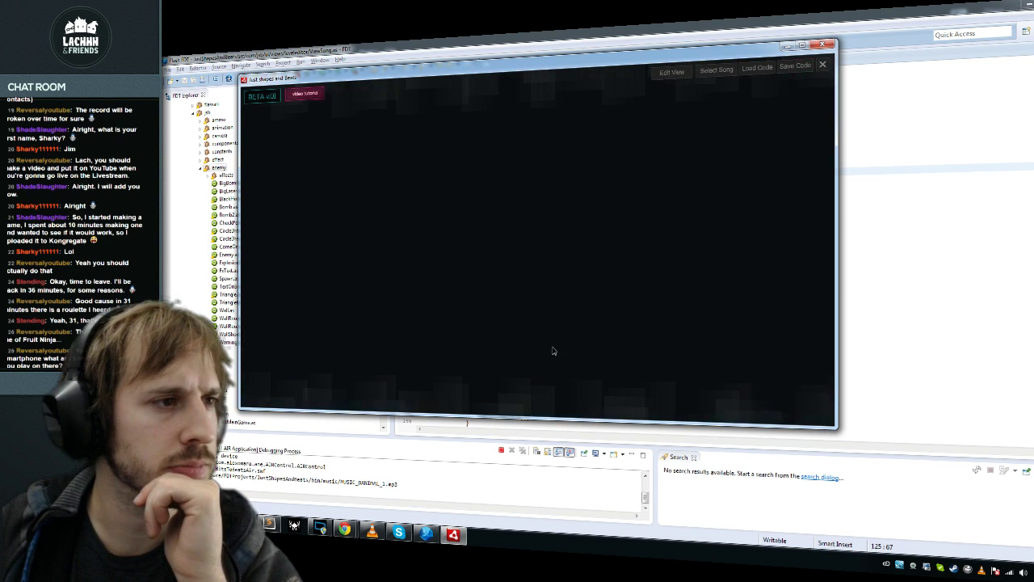
Step: Close the running level editor and return to the drag formula on line 125 in FDT
key("alt+F4")
left_click_drag(436, 219, 456, 210)
left_click(580, 178)
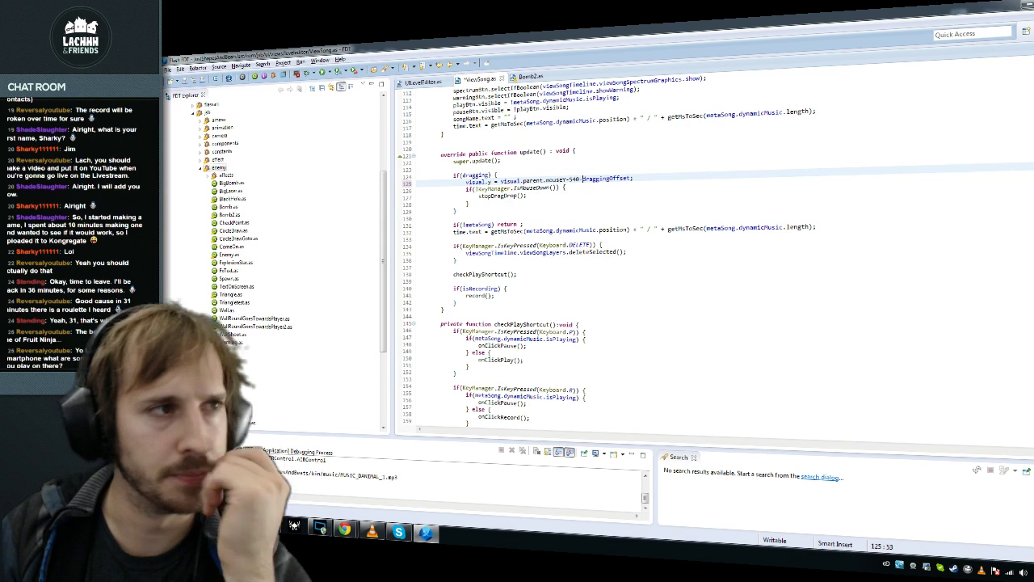
Step: Test the relaunched editor by loading MUSIC_DANIMAL_1.mp3, then close it
key("ctrl+Home")
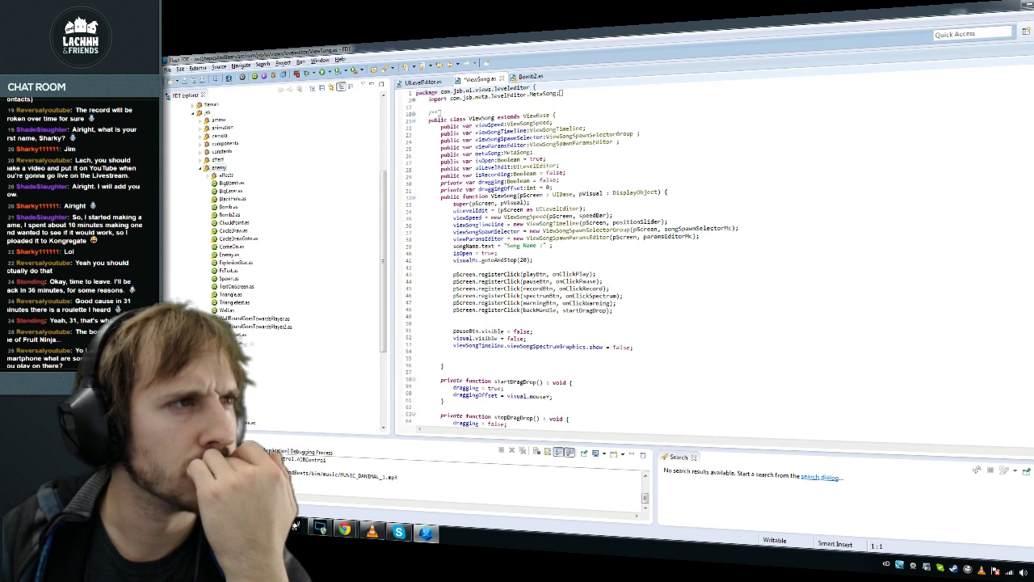
scroll(565, 242, "down", 3)
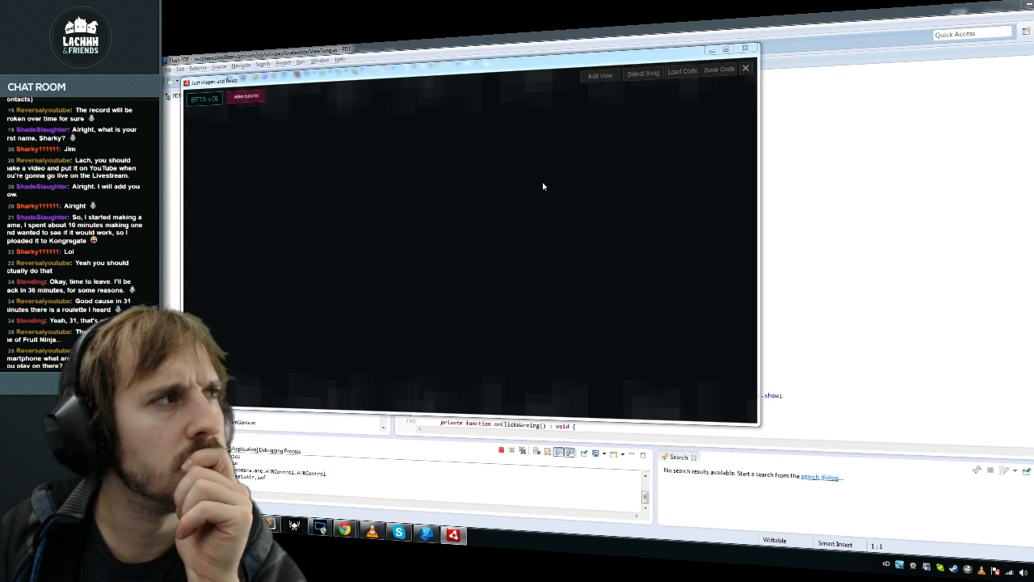
double_click(313, 153)
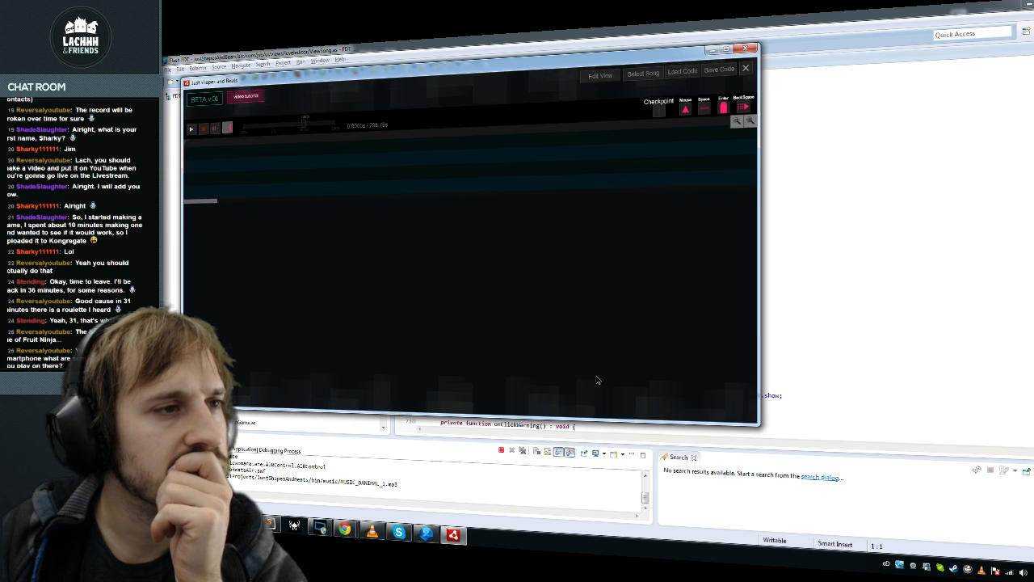
key("alt+F4")
Step: In update(), fix the operator so the drag line reads mouseY + 540 - draggingOffset
key("ctrl+End")
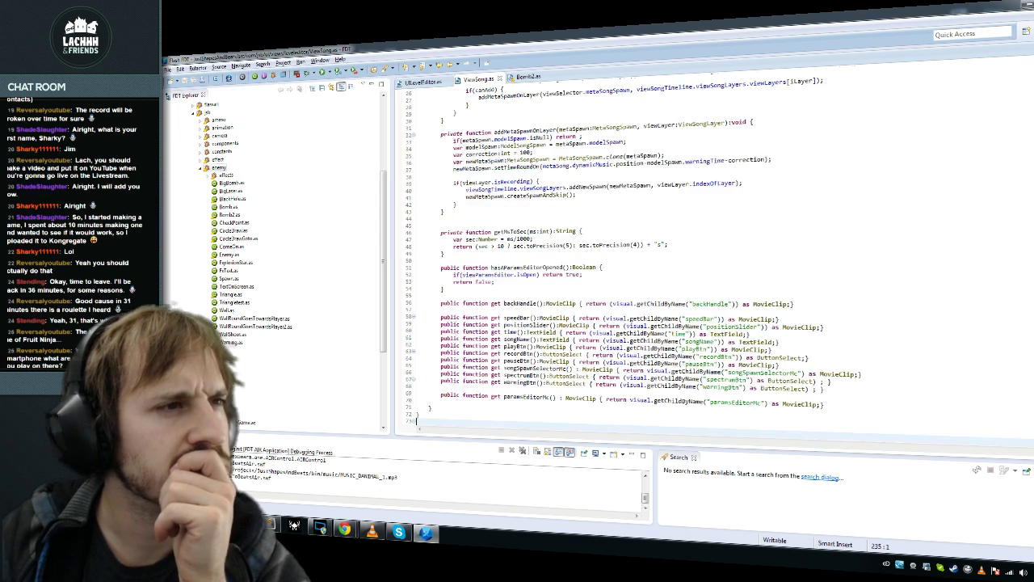
scroll(711, 259, "up", 10)
scroll(711, 259, "up", 20)
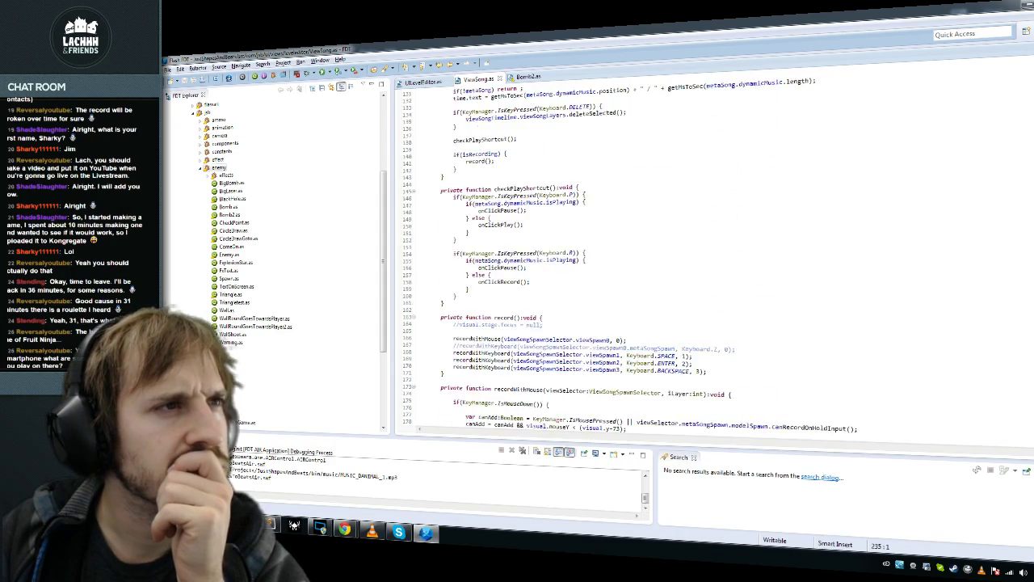
scroll(711, 259, "up", 18)
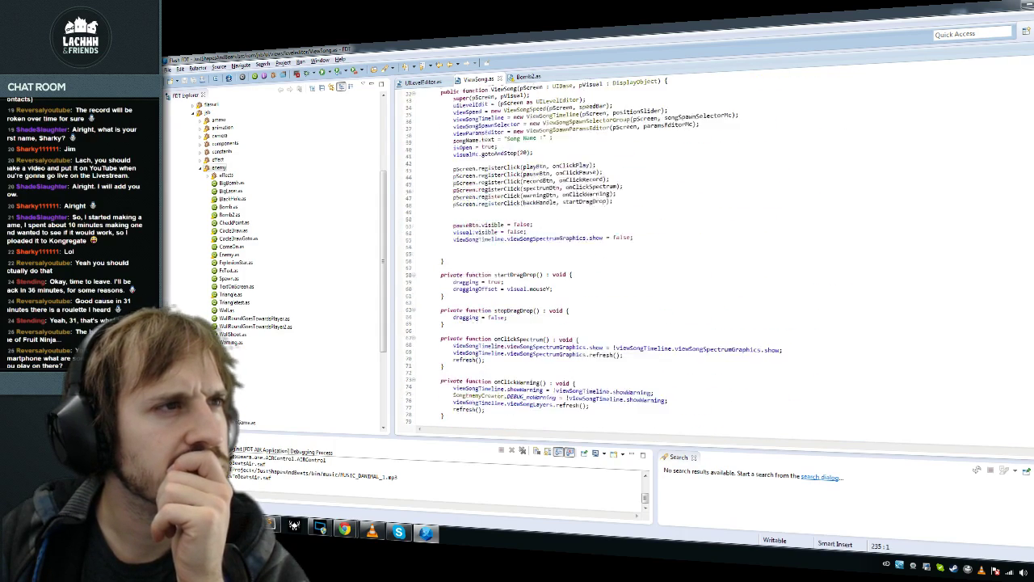
key("ctrl+o")
type("up")
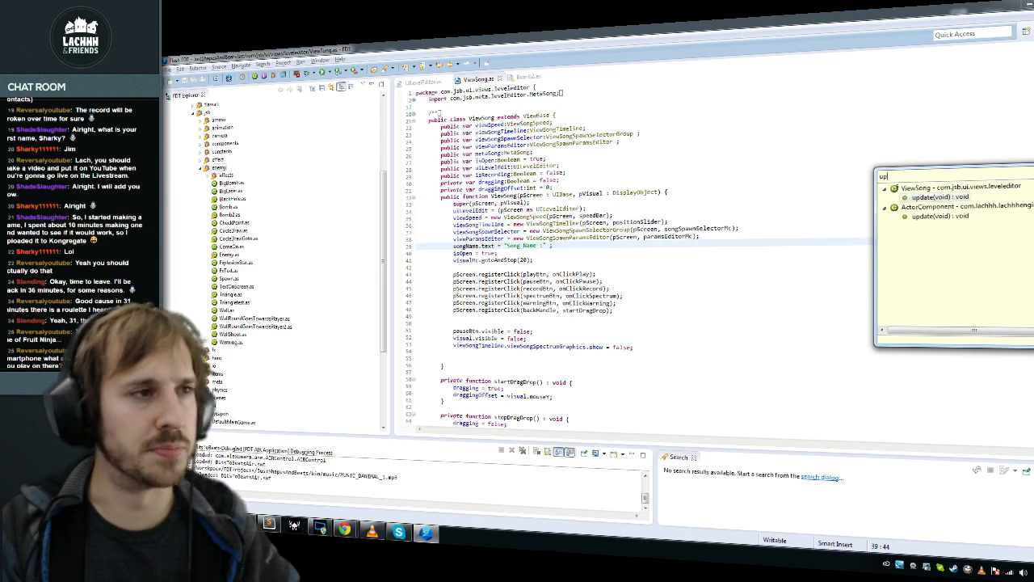
type("da")
key("Return")
left_click(594, 221)
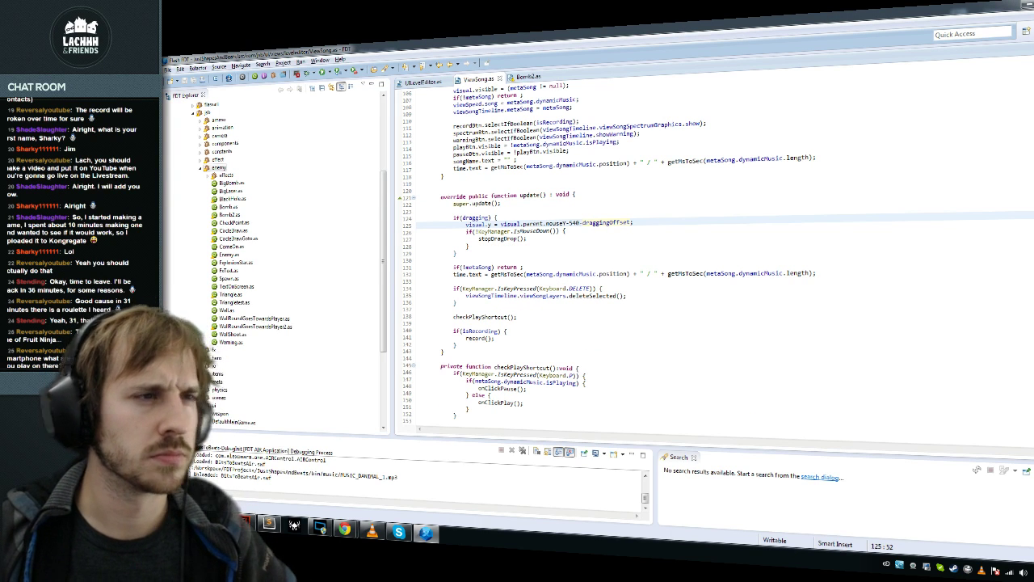
key("BackSpace")
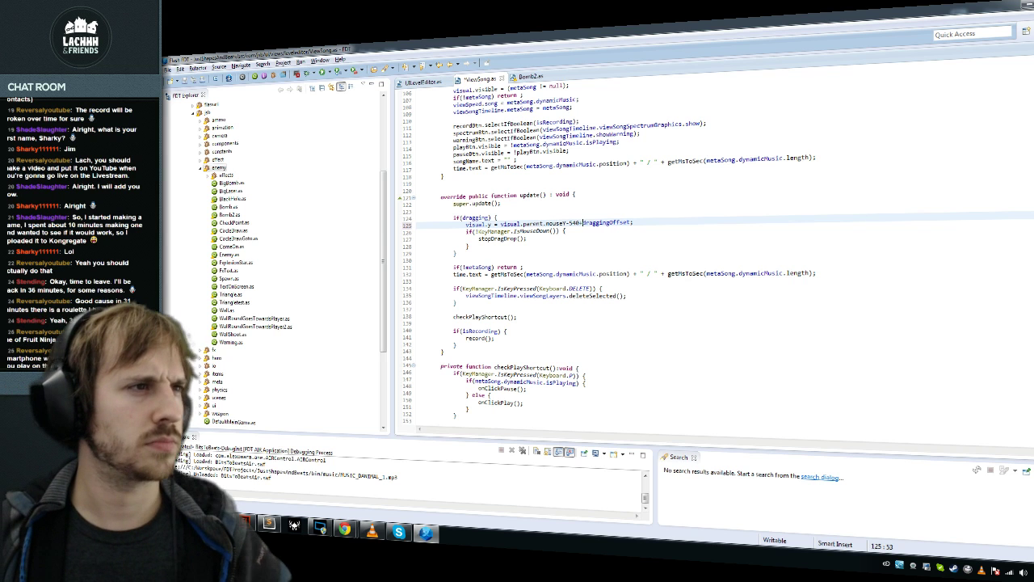
Step: Go back to the ViewSong constructor, then switch over to Adobe Flash
key("alt+Left")
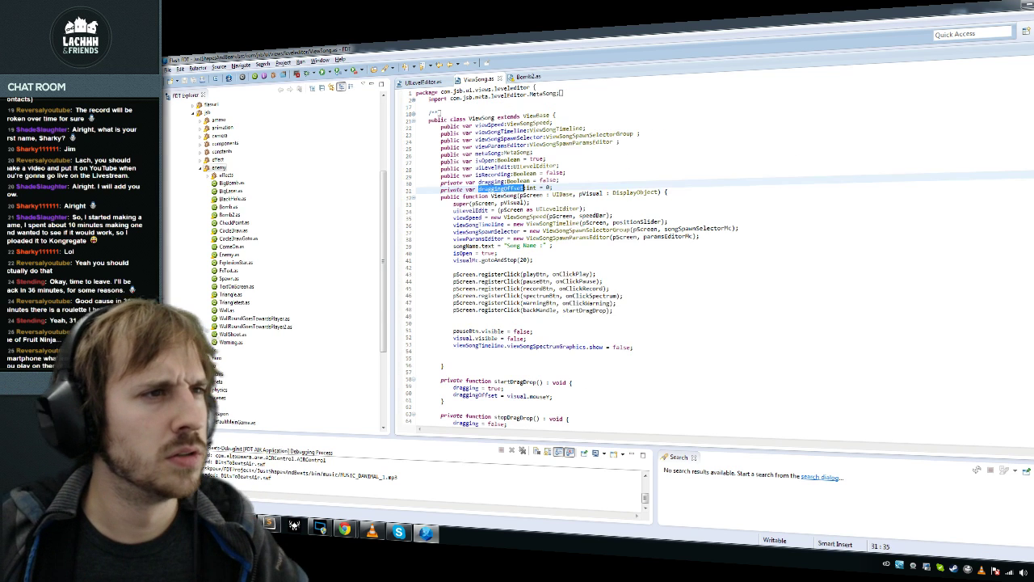
scroll(719, 256, "down", 2)
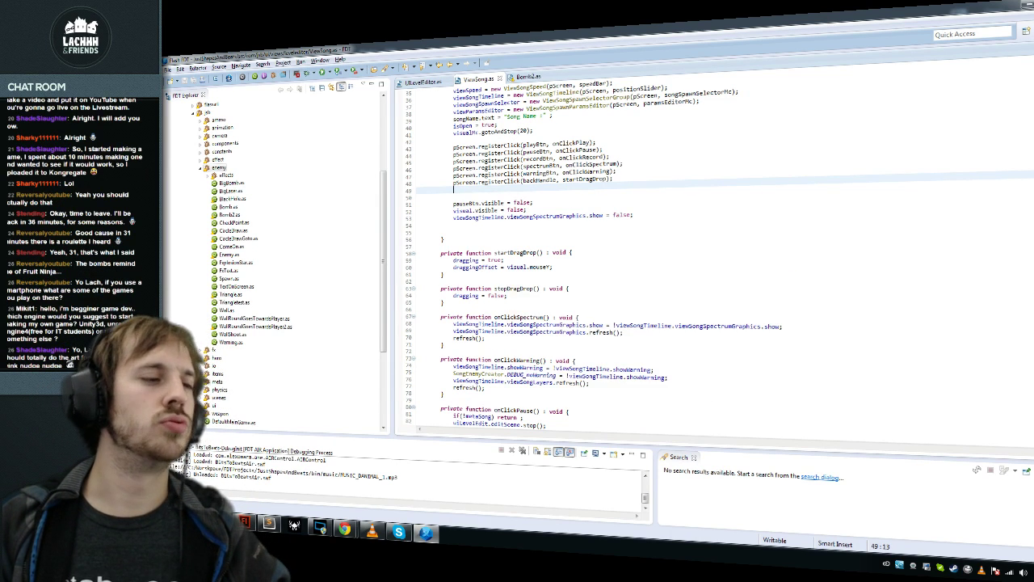
key("alt+Tab")
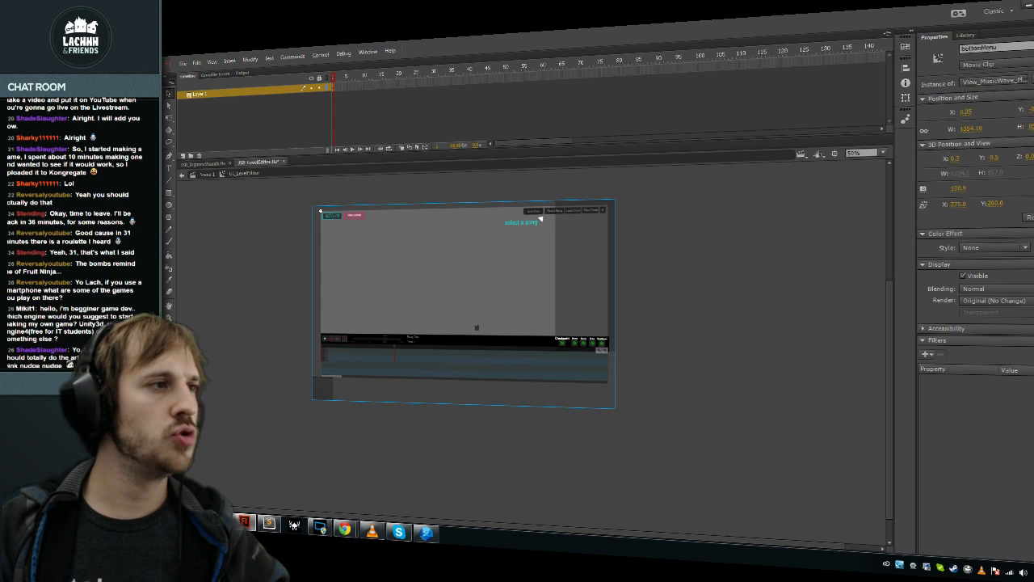
Step: Enter the View_MusicWave_Player clip and select the backHandle clip on its bottom bar
double_click(539, 220)
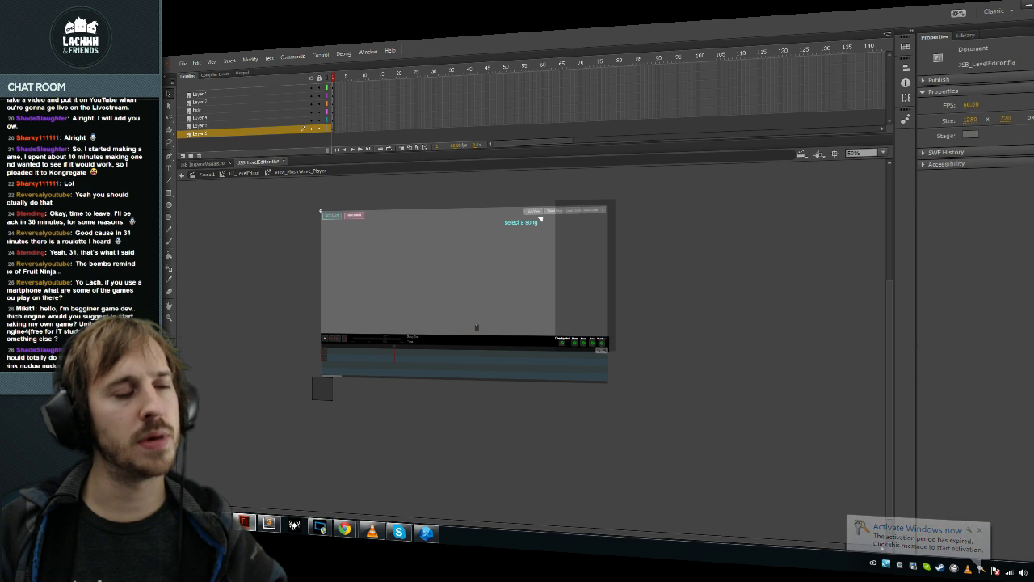
left_click(459, 340)
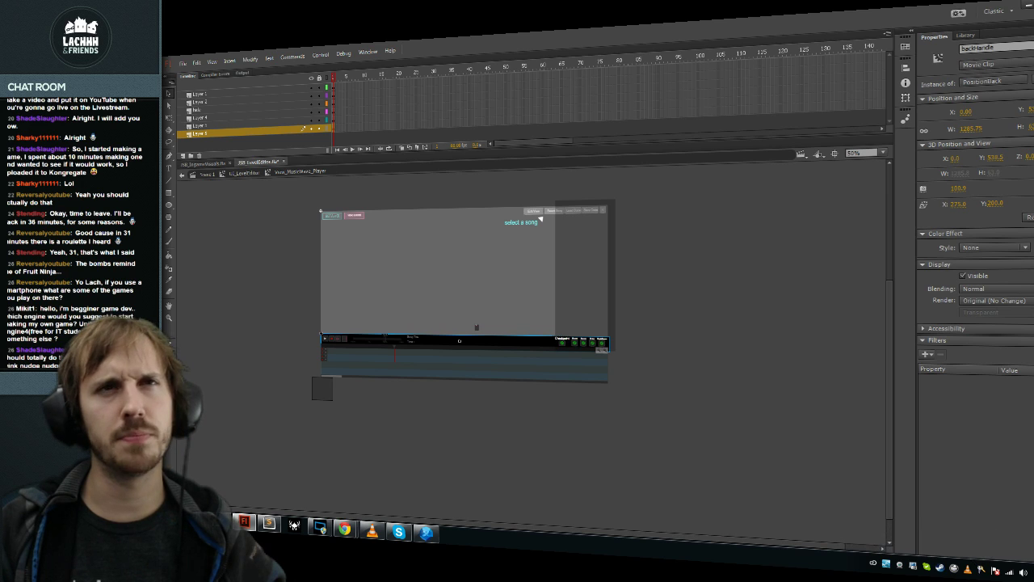
Step: Replace the hard-coded 540 in line 125's drag formula with backHandle.y
key("alt+Tab")
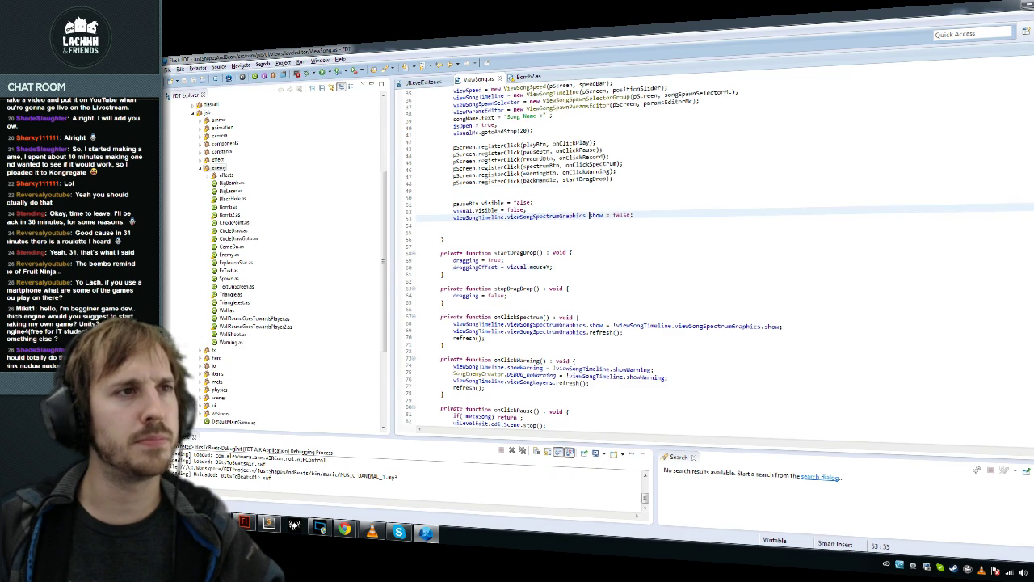
key("ctrl+End")
scroll(718, 263, "up", 20)
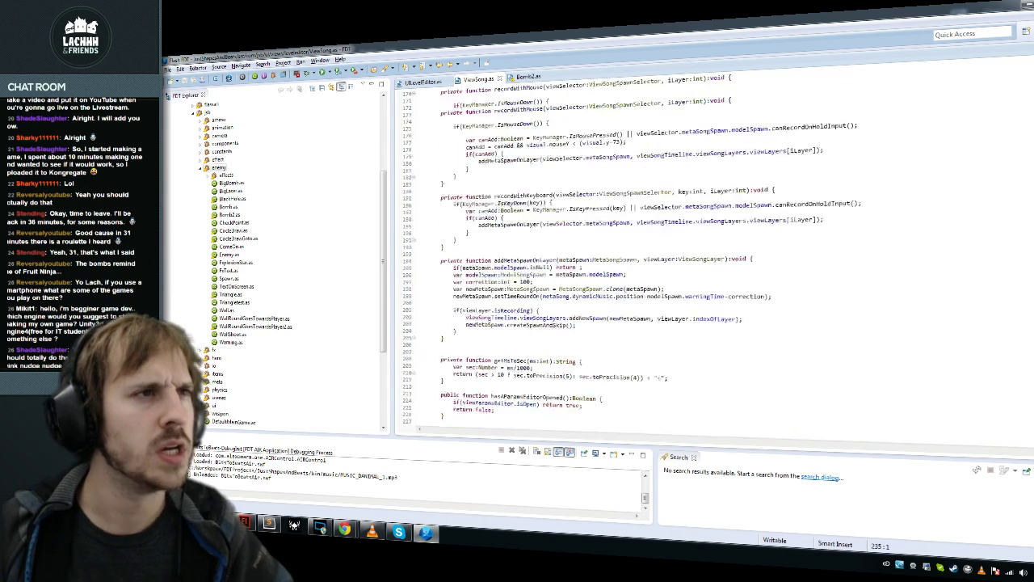
scroll(718, 263, "up", 13)
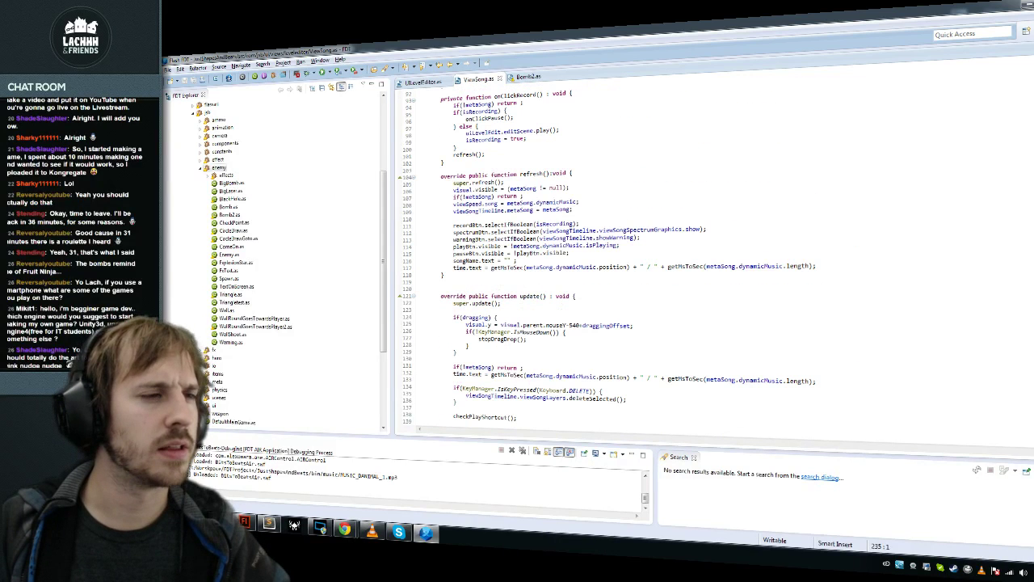
left_click(533, 325)
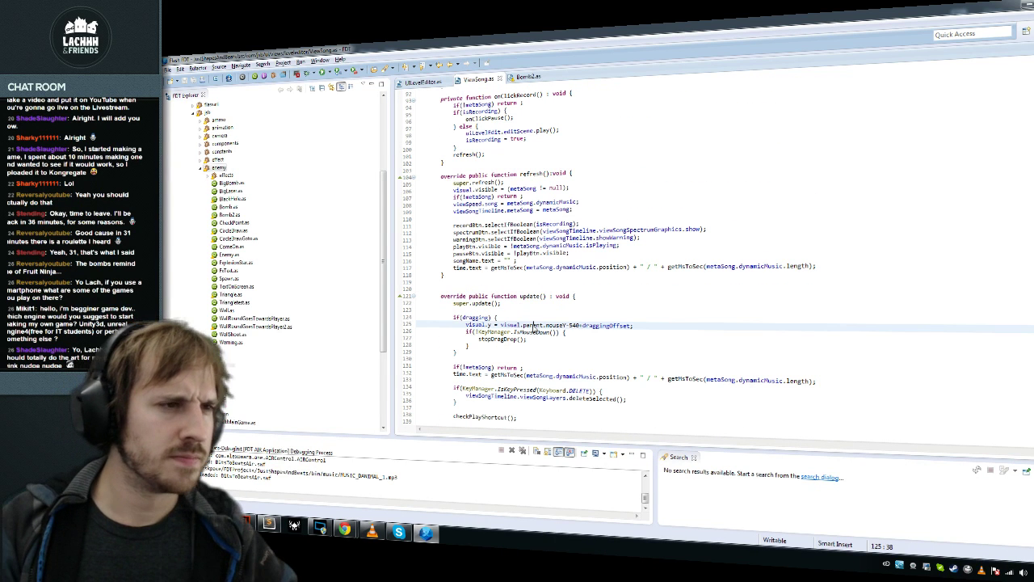
double_click(511, 325)
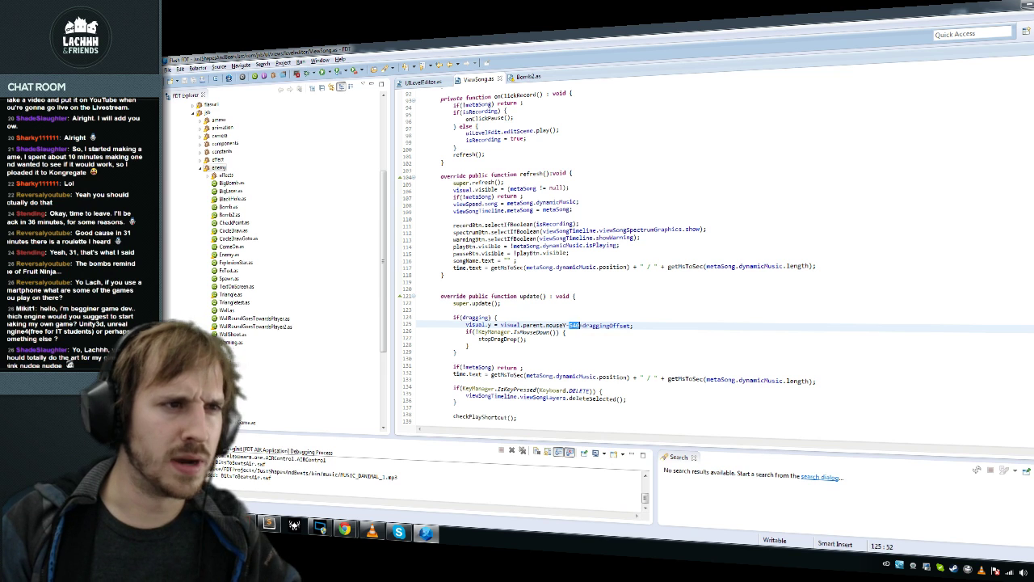
type("backHandle.y+")
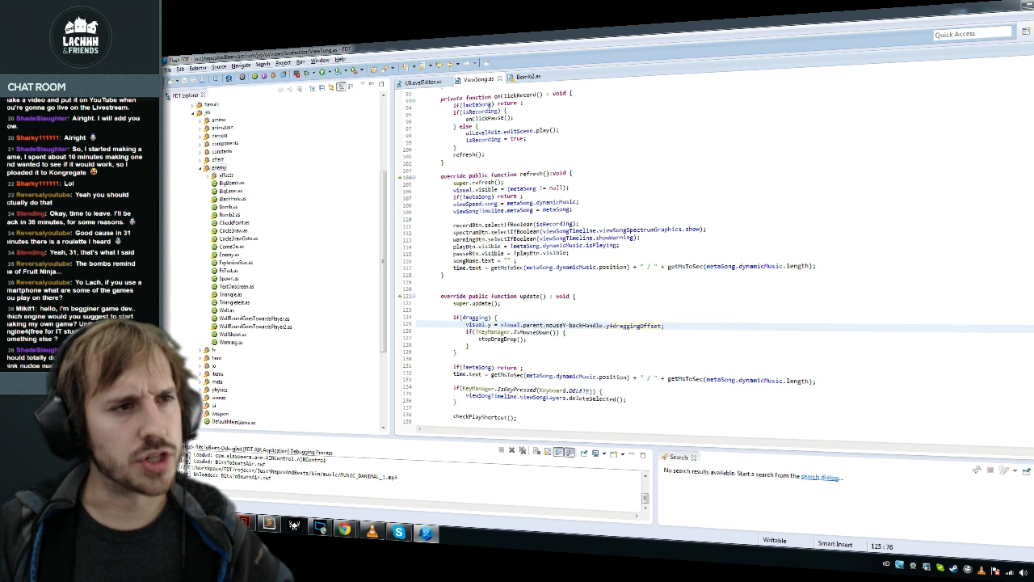
Step: Make startDragDrop set draggingOffset from backHandle.mouseY instead of visual.mouseY
left_click(627, 327, "ctrl")
scroll(646, 283, "down", 2)
double_click(475, 354)
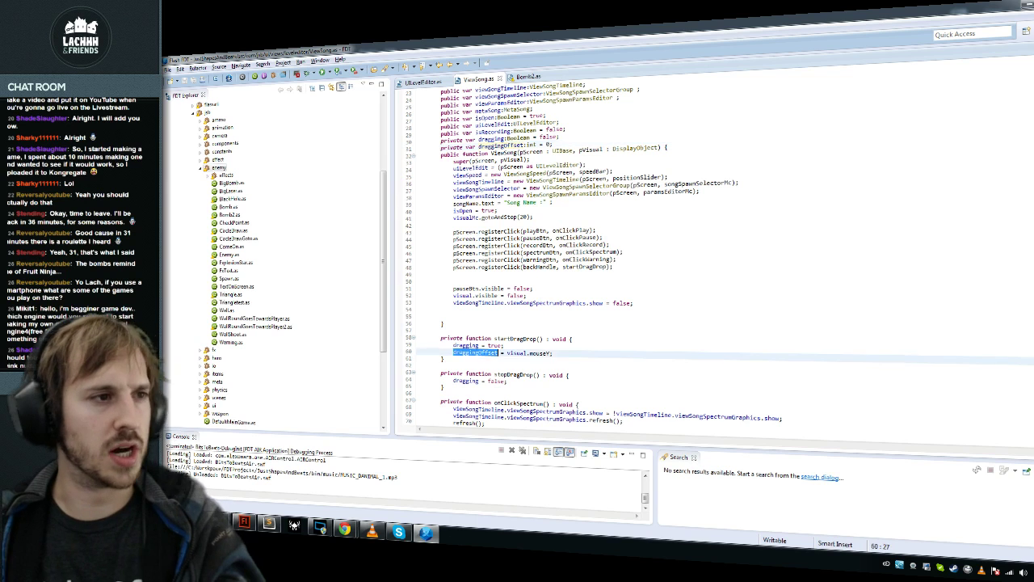
left_click(512, 353)
type("back")
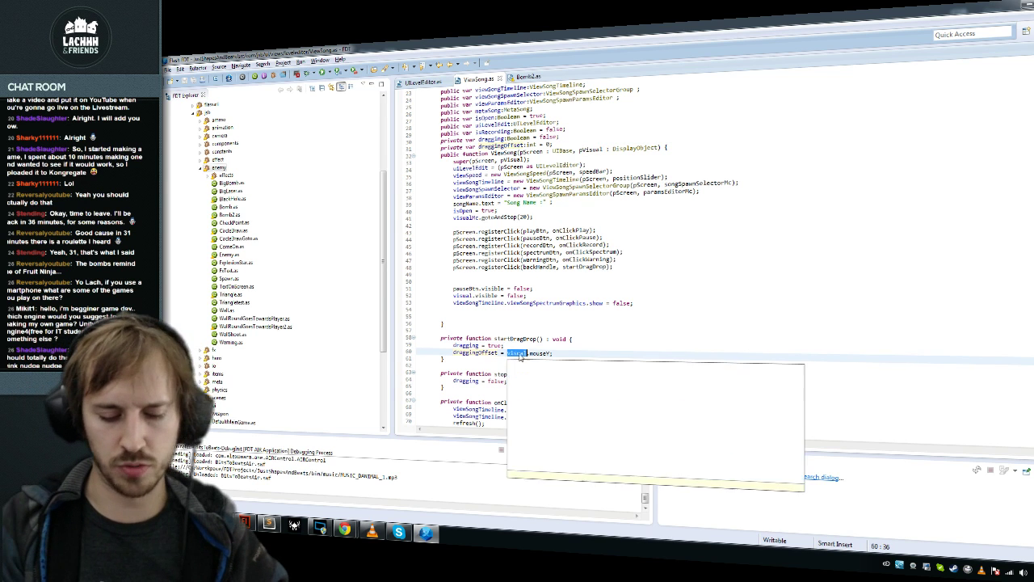
key("Return")
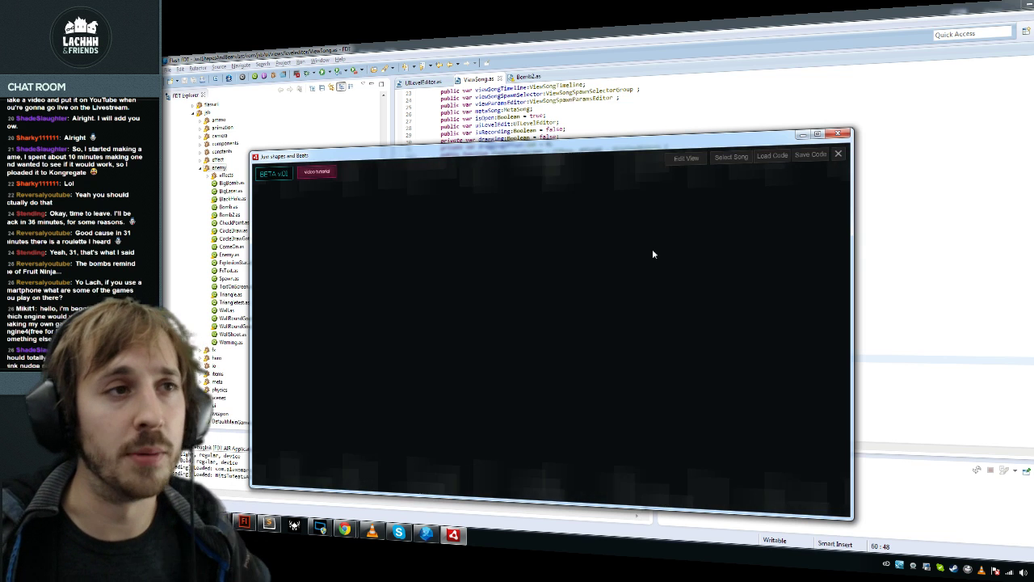
Step: Nudge the editor window up and load MUSIC_DANIMAL_1.mp3 through Select Song
left_click_drag(727, 165, 732, 145)
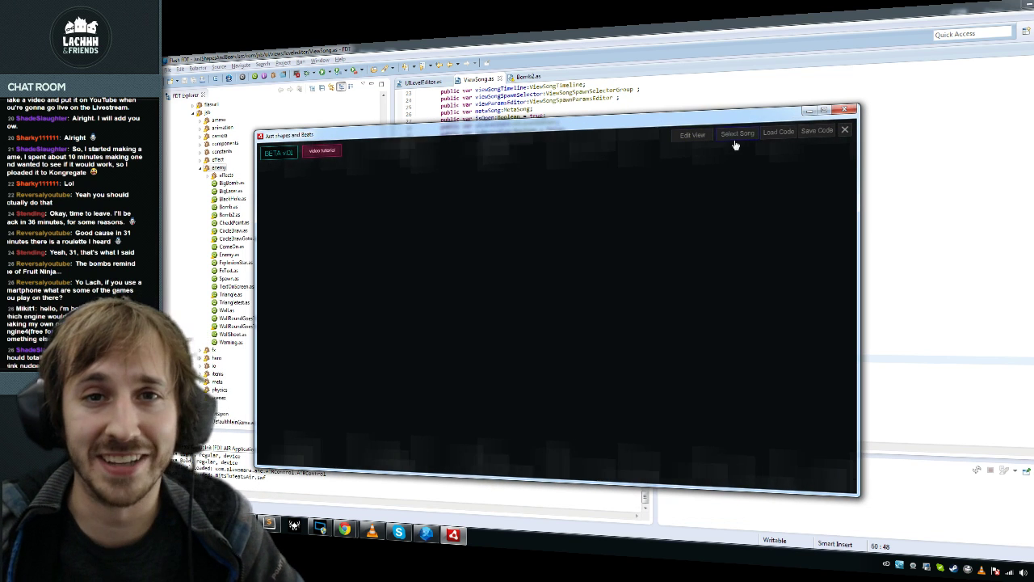
left_click(734, 135)
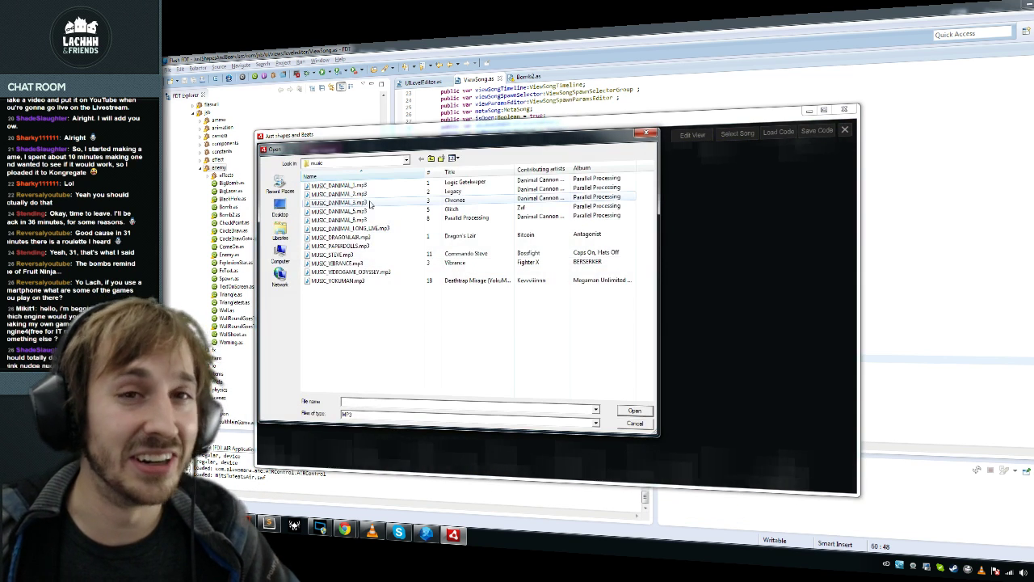
double_click(348, 185)
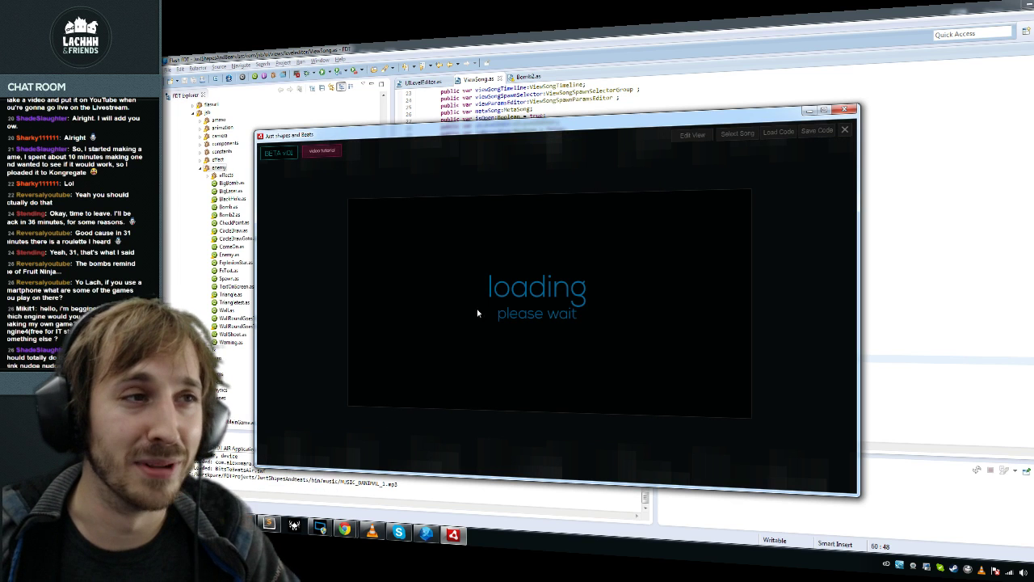
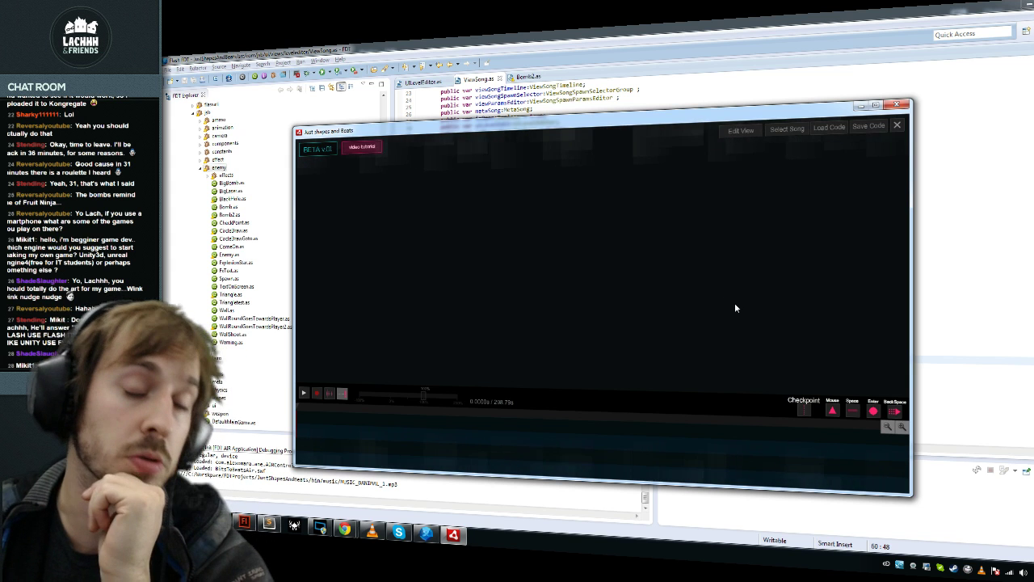
Step: Move the level editor window back over the code and bring Flash to the front
left_click_drag(801, 118, 819, 113)
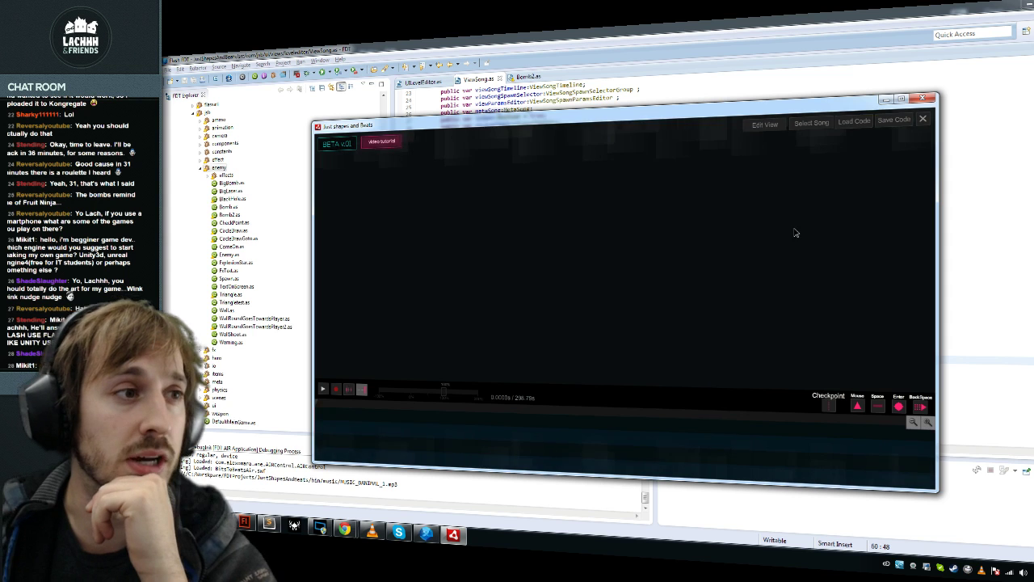
left_click_drag(784, 113, 740, 125)
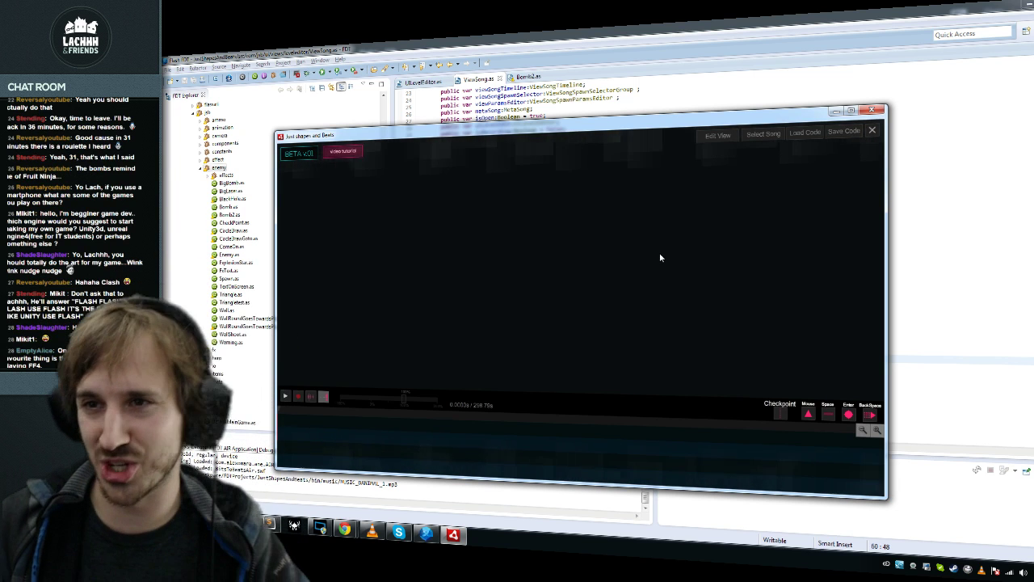
left_click(332, 528)
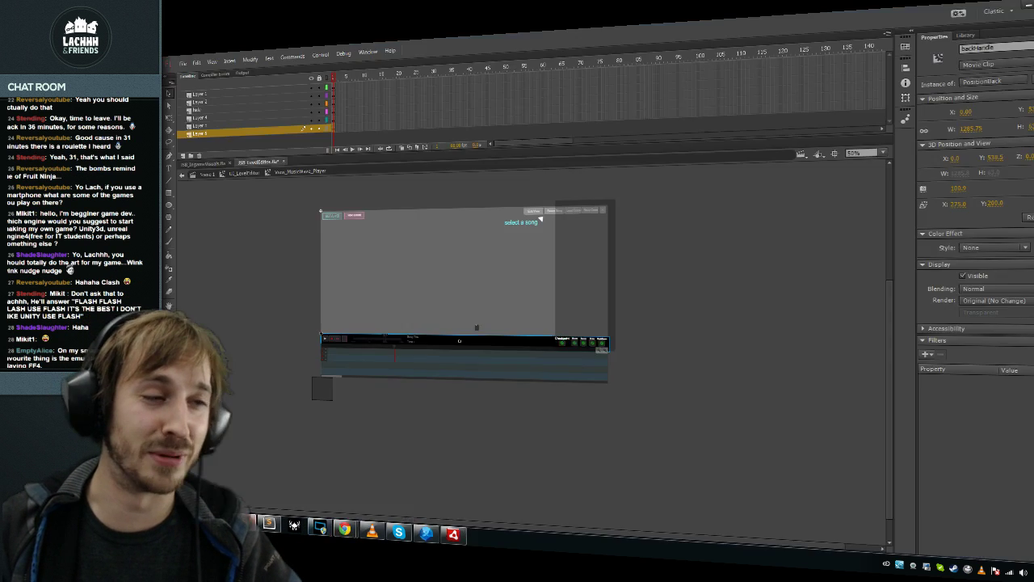
Step: Create a new Flash document and brush-draw a figure with pants
key("ctrl+n")
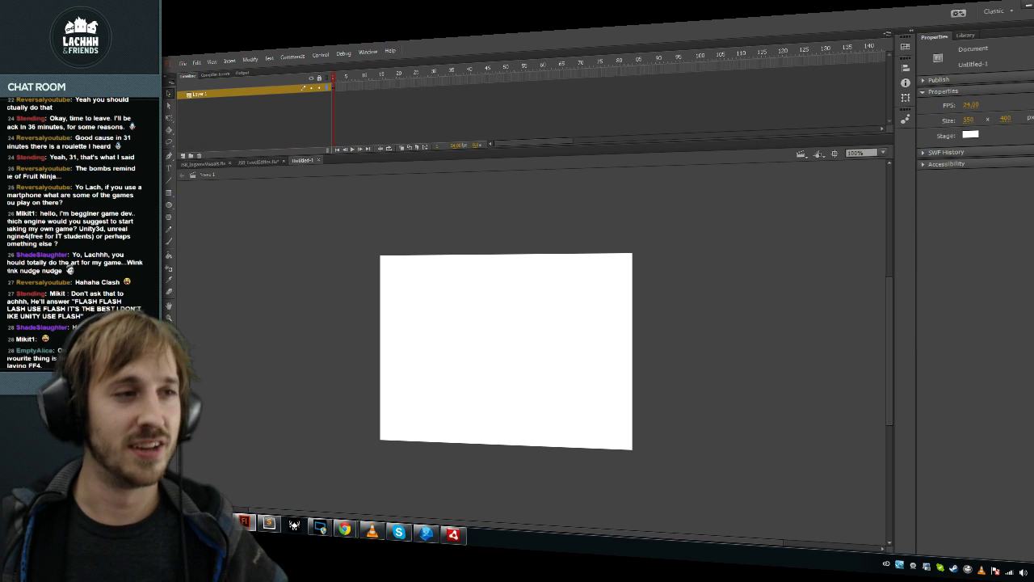
key("b")
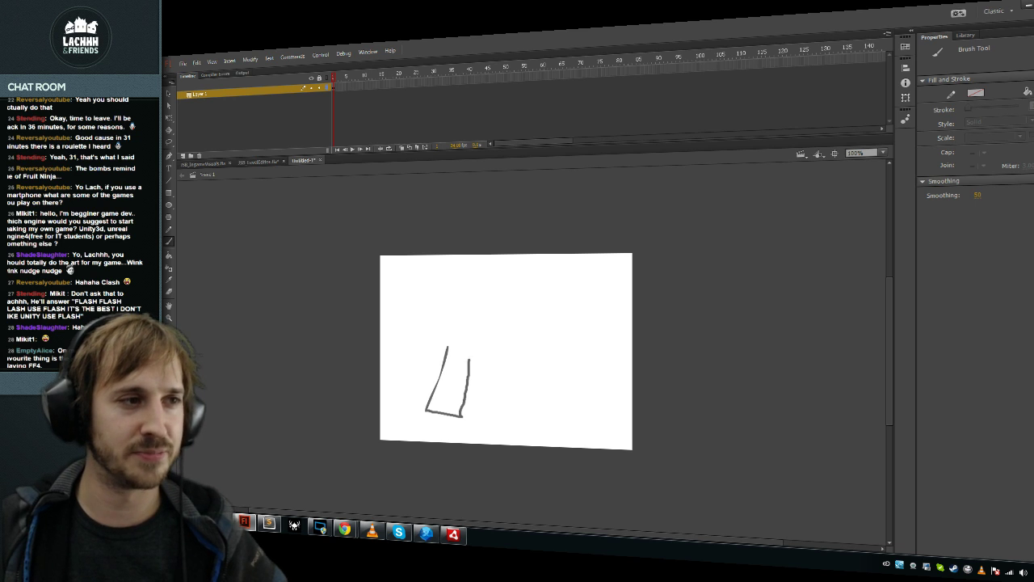
left_click_drag(532, 394, 503, 331)
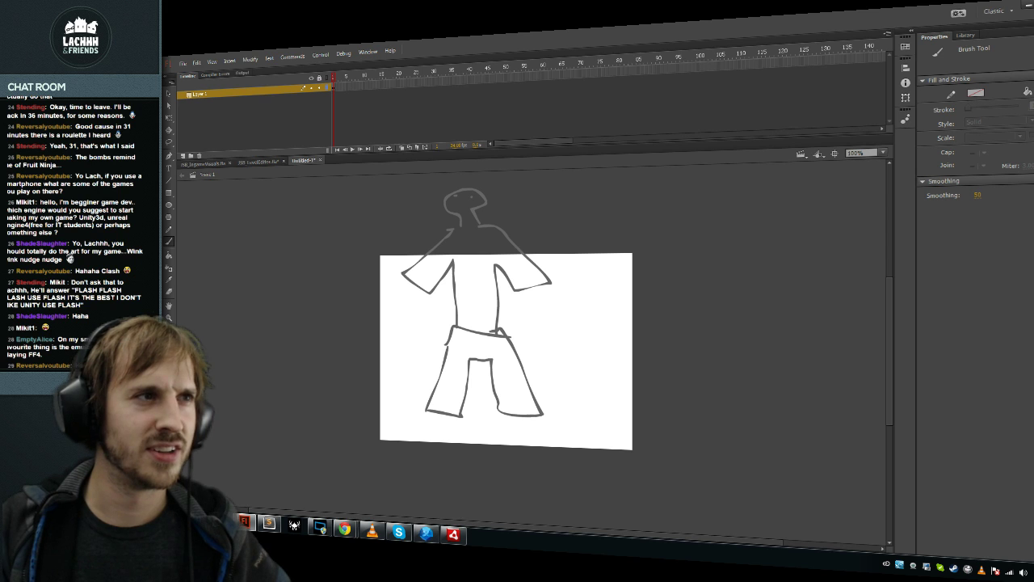
scroll(511, 345, "up", 3)
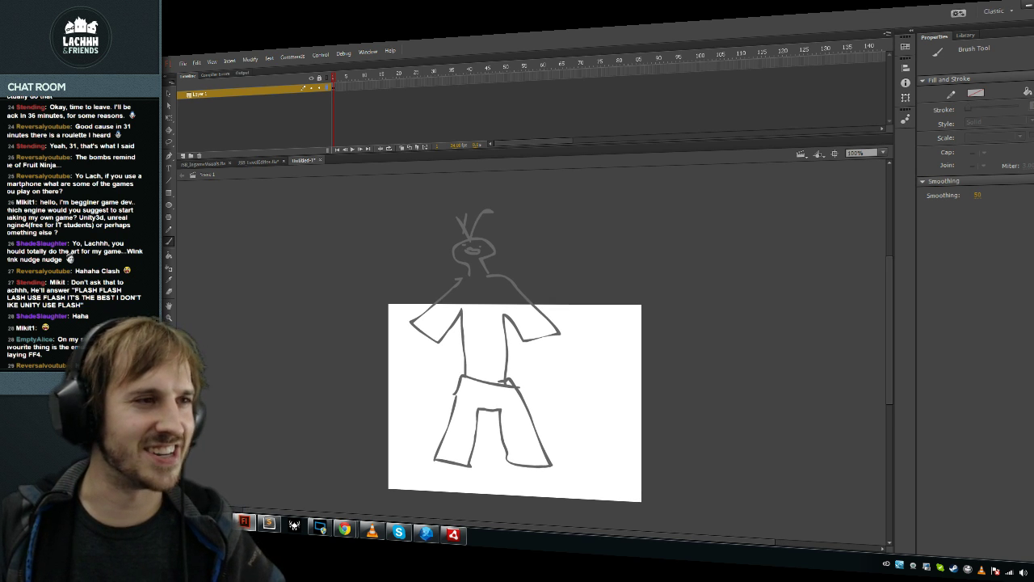
Step: Turn the whole drawing black and widen the stage to 917
key("ctrl+a")
left_click(1031, 152)
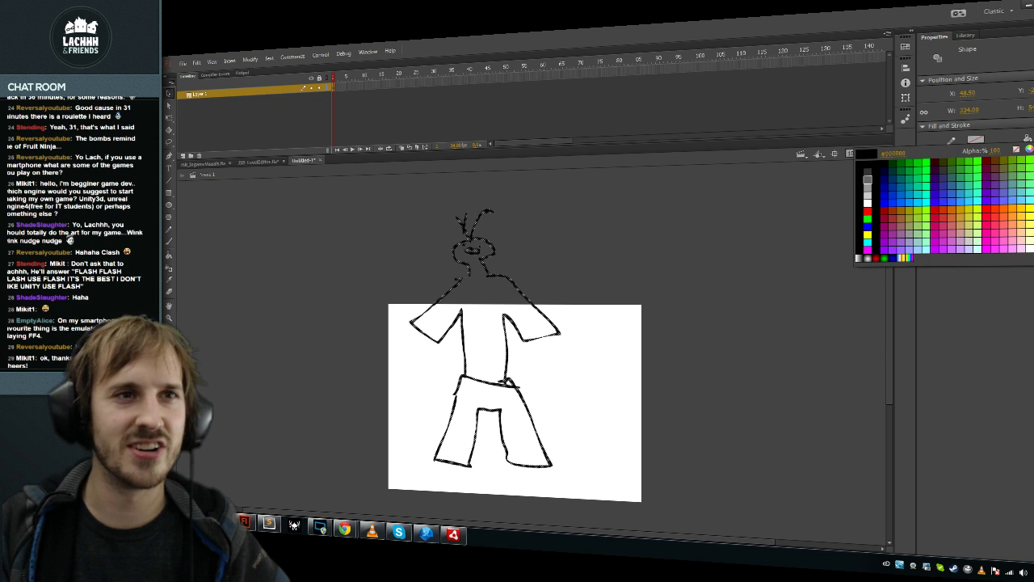
left_click(860, 168)
key("ctrl+shift+a")
left_click_drag(511, 388, 457, 416)
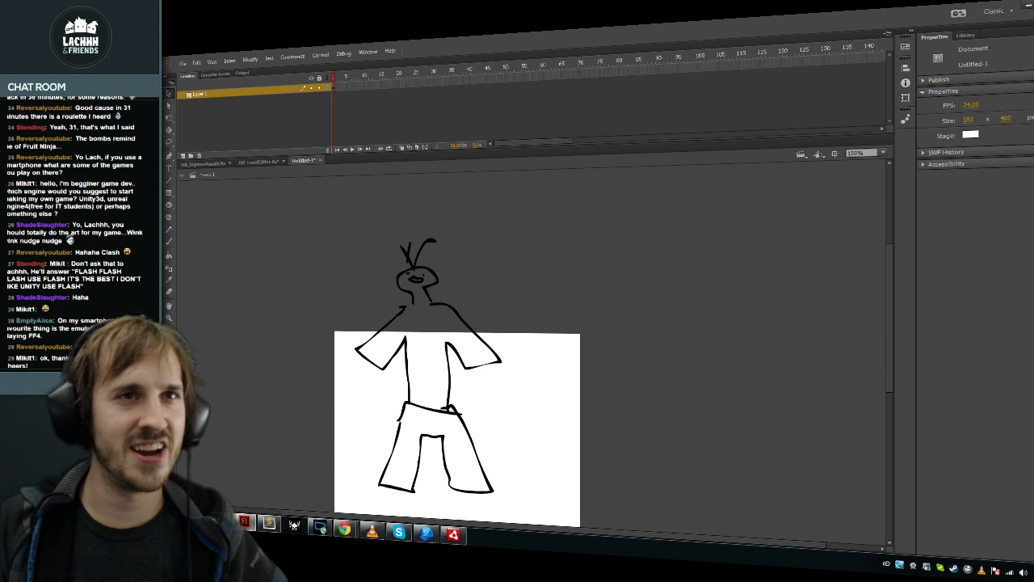
left_click_drag(969, 119, 1018, 119)
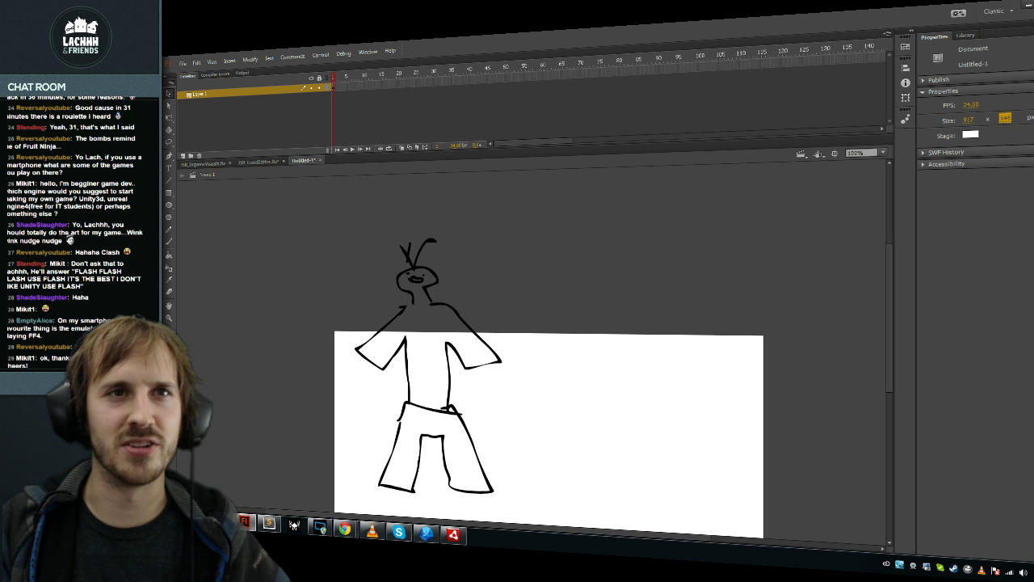
left_click(970, 135)
Step: Make the stage background black and all the strokes white
left_click(790, 165)
key("ctrl+a")
left_click(977, 139)
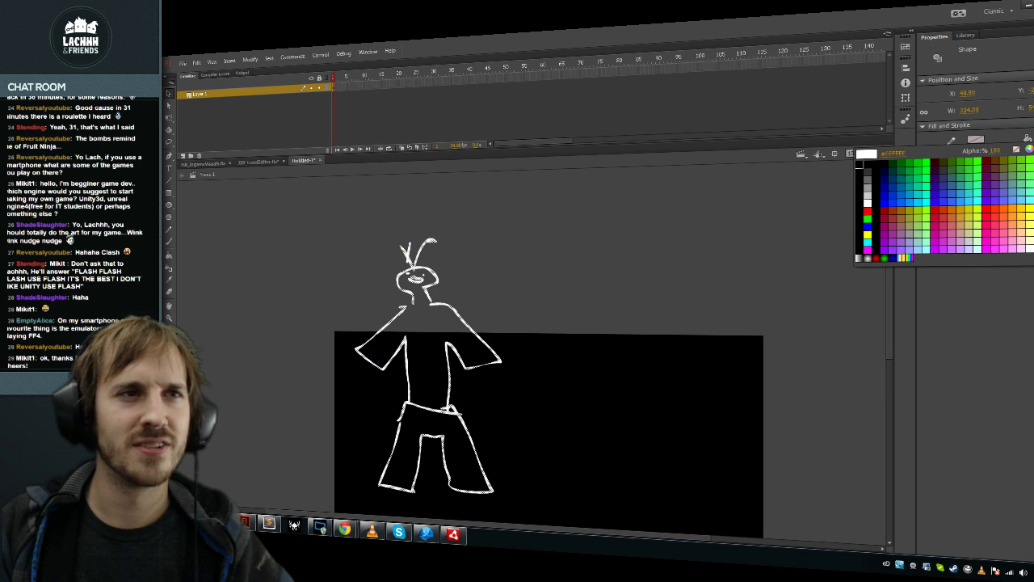
left_click(859, 212)
left_click_drag(429, 404, 452, 421)
scroll(533, 340, "down", 4)
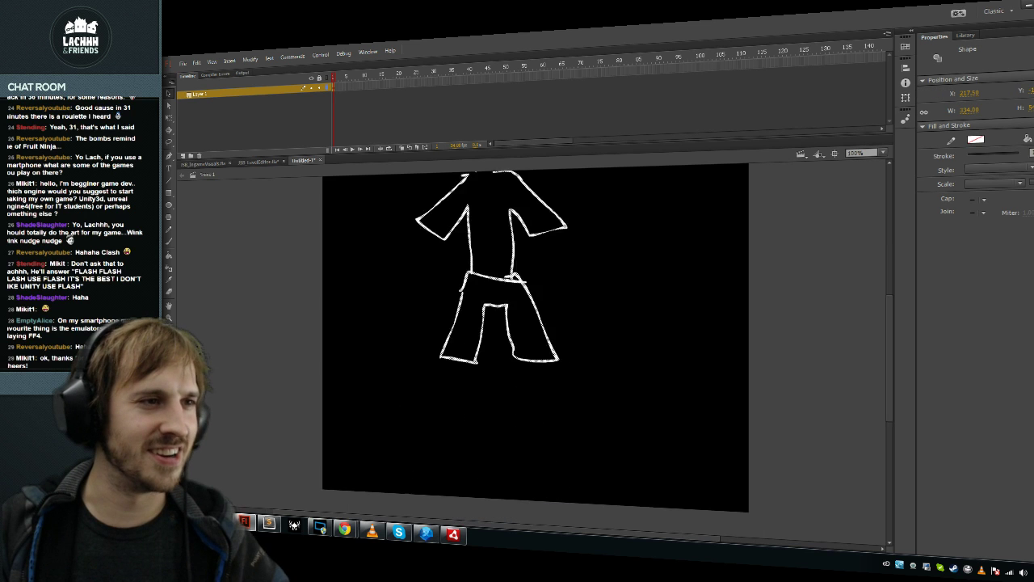
scroll(533, 323, "up", 2)
key("ctrl+shift+a")
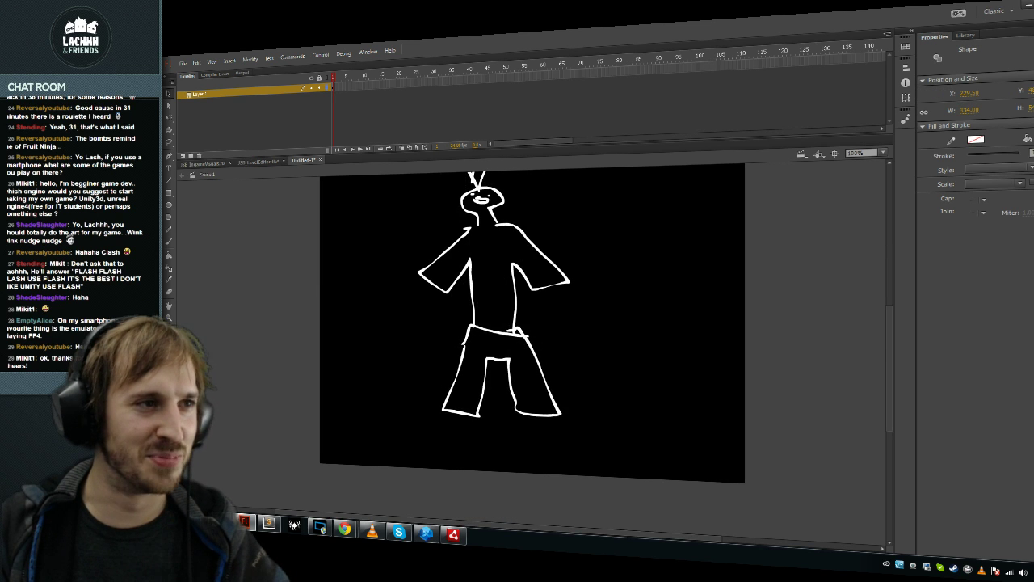
scroll(534, 323, "up", 1)
Step: Brush in hands, shoes, Lachhh lettering and a dotted trail, then return to ViewSong.as line 49
key("n")
key("b")
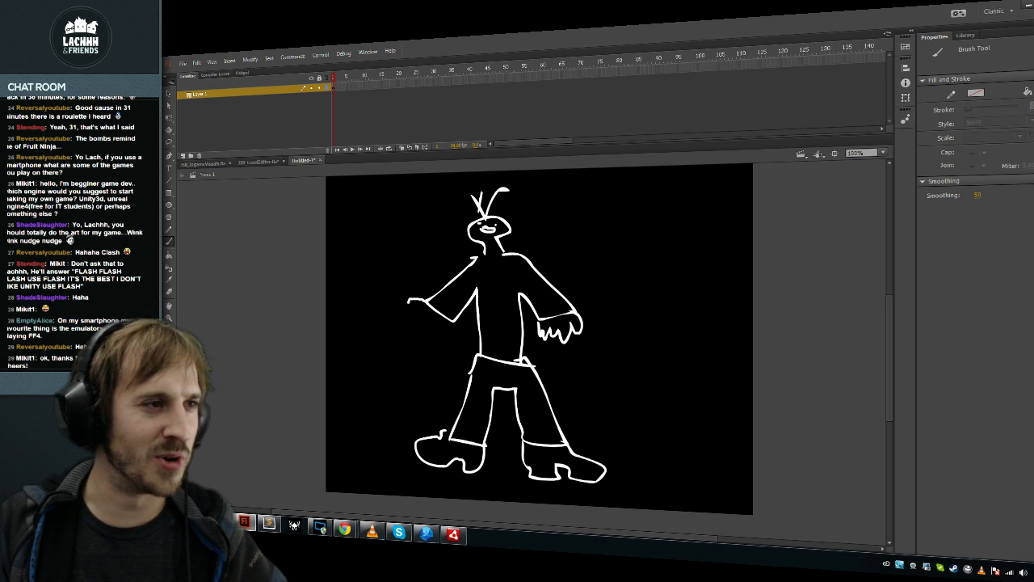
scroll(540, 353, "up", 3)
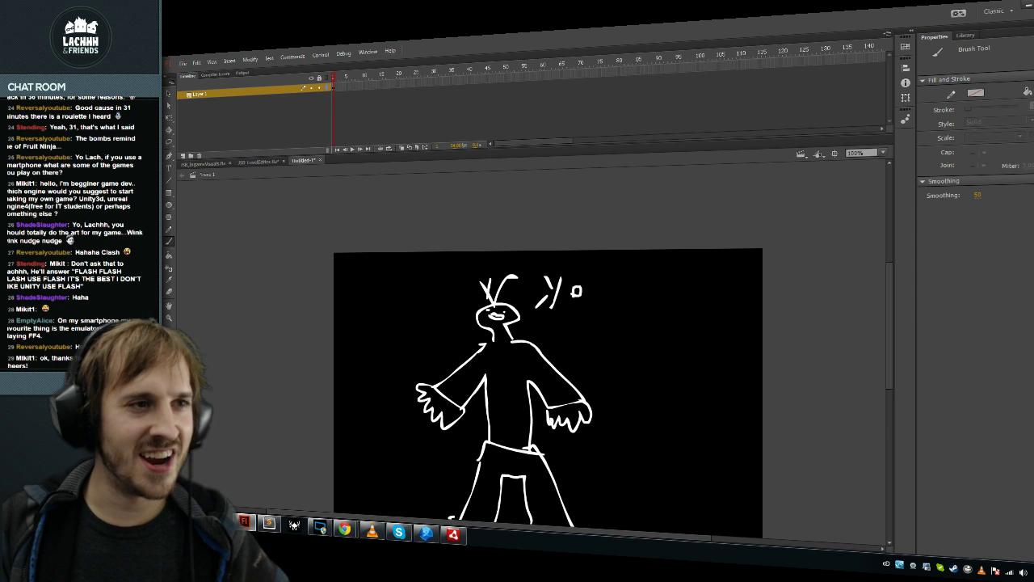
left_click_drag(590, 294, 592, 304)
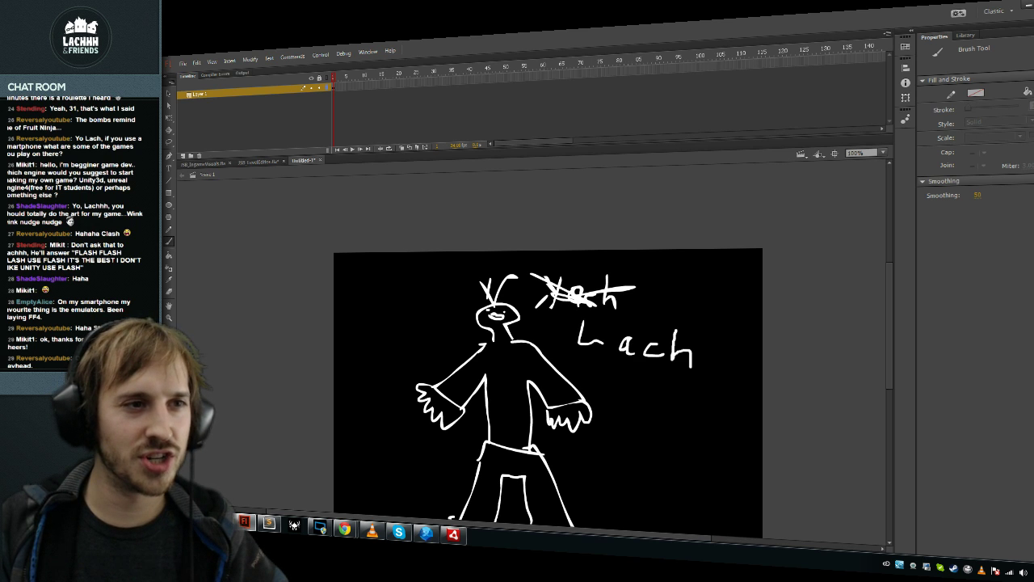
mouse_move(728, 336)
left_mouse_down()
mouse_move(725, 379)
mouse_move(586, 368)
left_mouse_up()
scroll(545, 347, "down", 4)
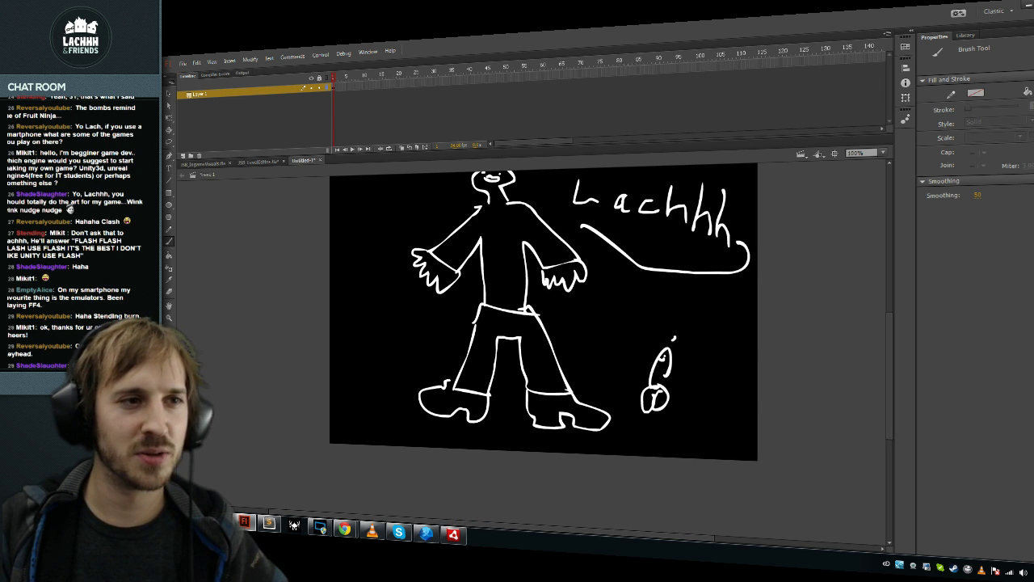
left_click(725, 332)
left_click(734, 343)
left_click(741, 352)
left_click(751, 364)
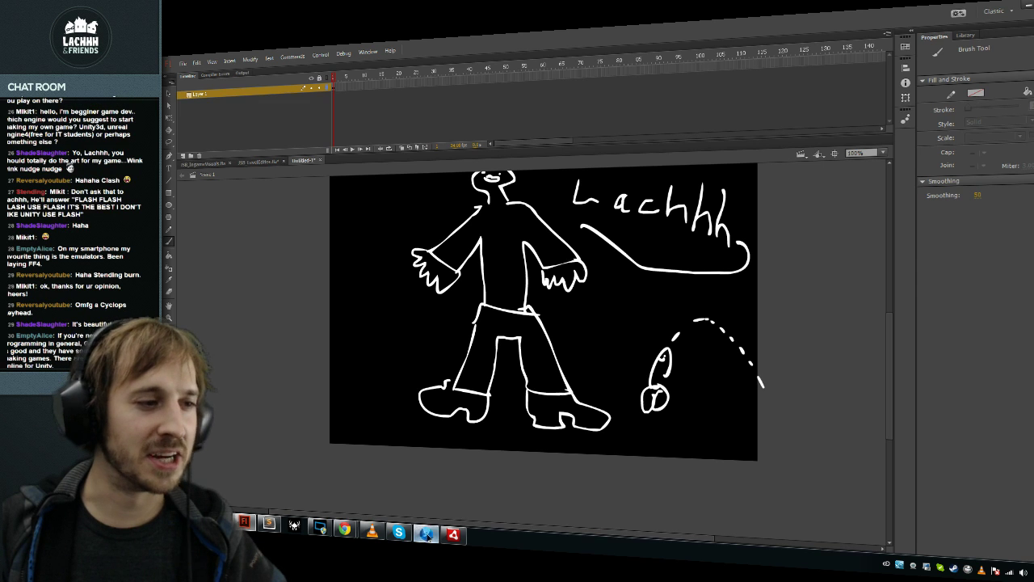
key("alt+Tab")
left_click(453, 274)
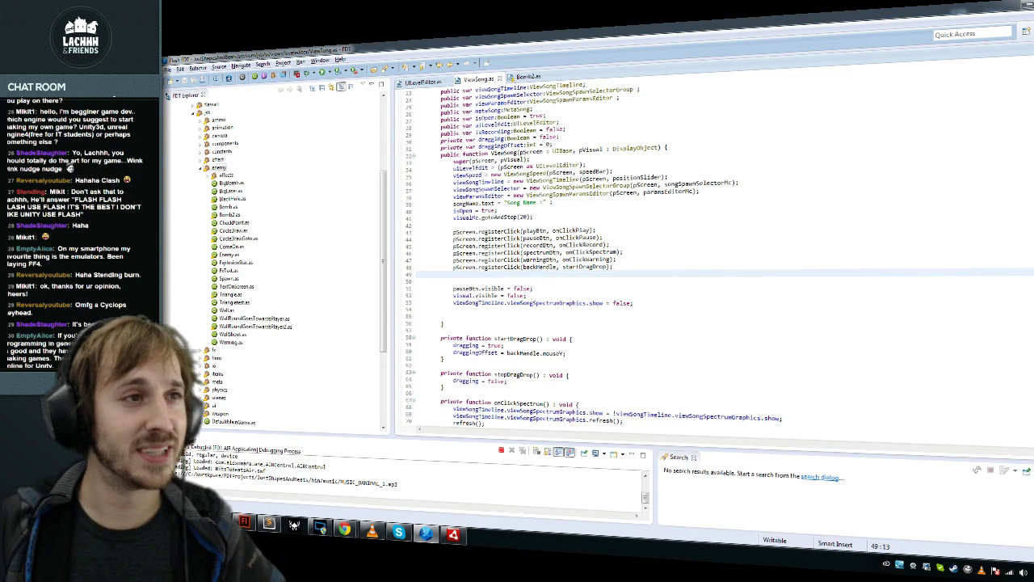
Step: Relaunch the level editor with F11 and load MUSIC_DANIMAL_1.mp3
key("F11")
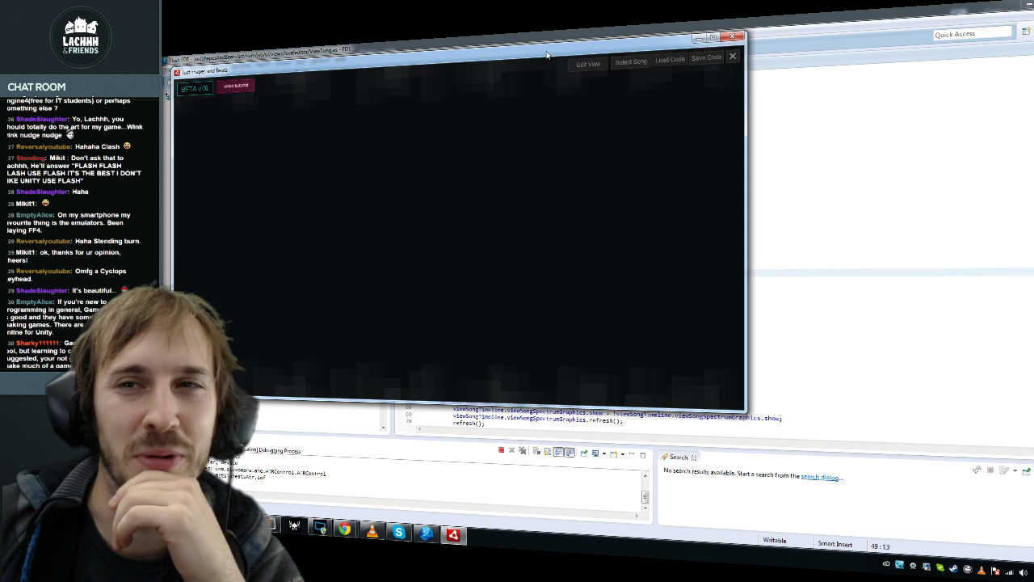
left_click_drag(546, 54, 664, 130)
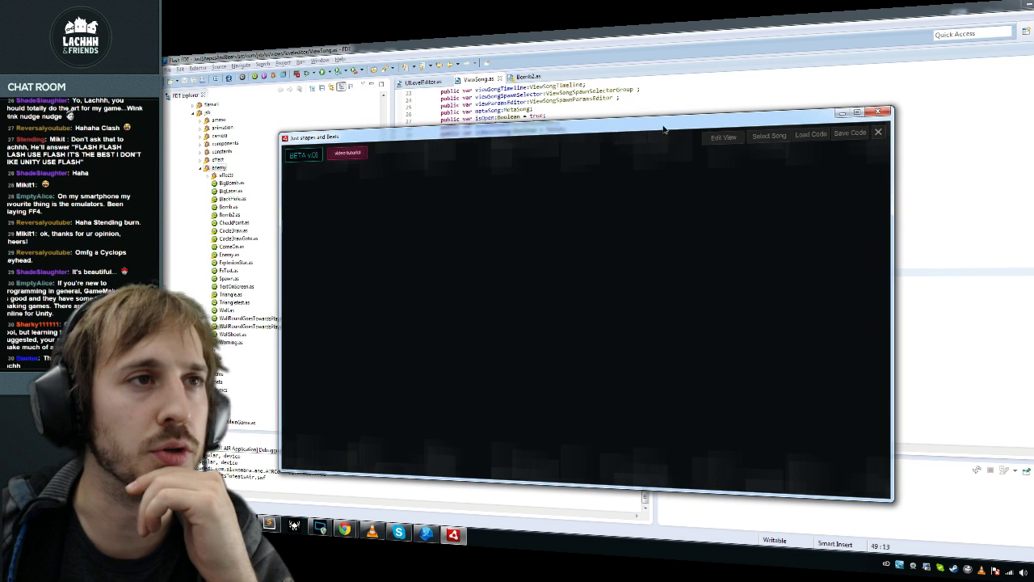
left_click(749, 126)
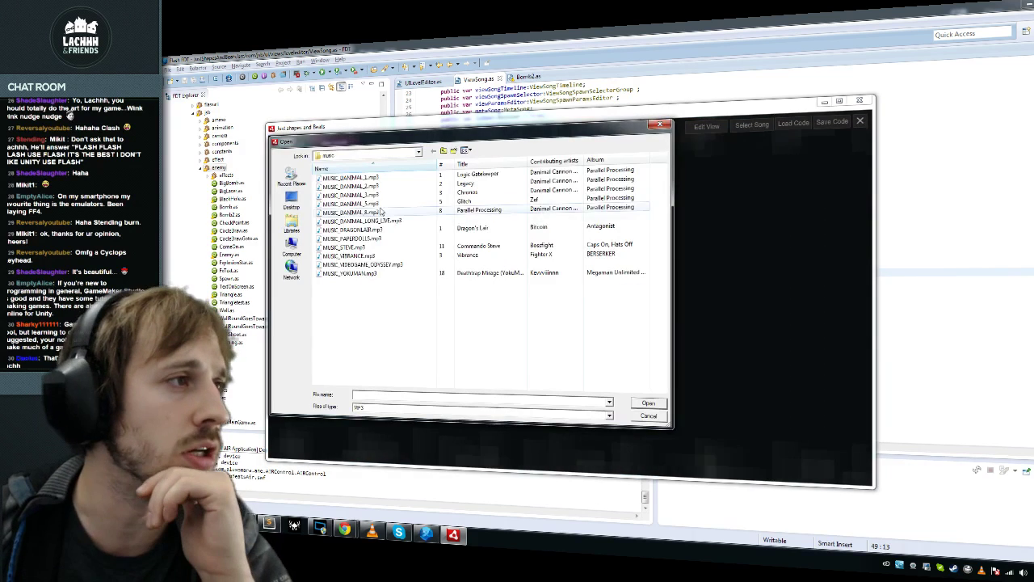
double_click(351, 177)
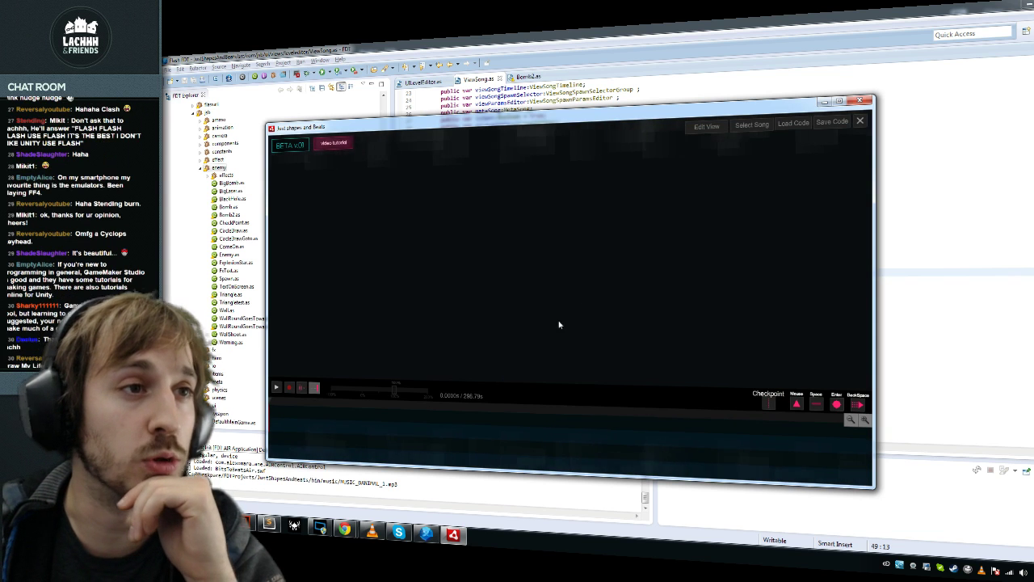
Step: Drag the transport bar lower, then close the level editor
left_click_drag(570, 398, 648, 444)
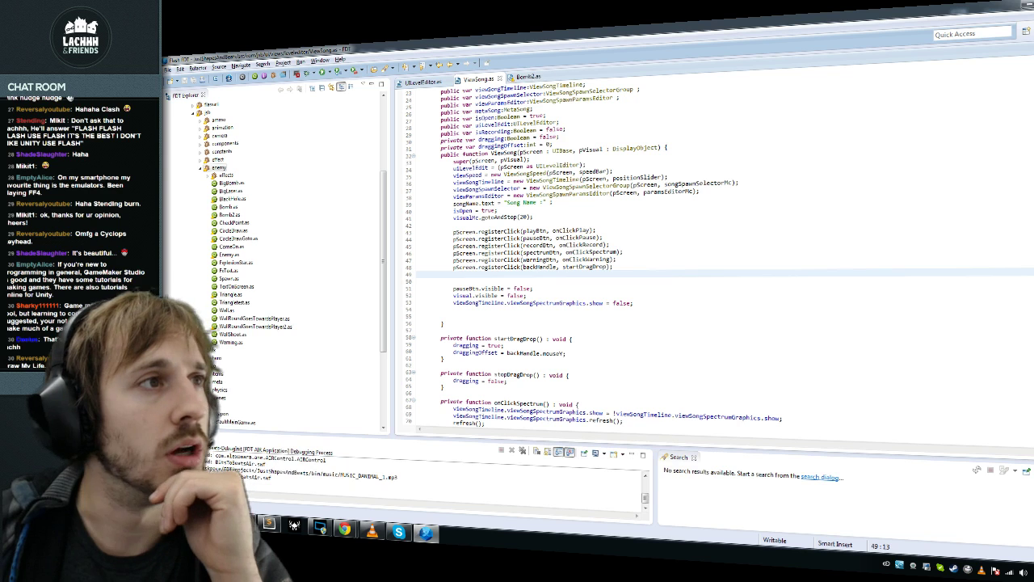
left_click(559, 137)
scroll(711, 258, "down", 5)
left_click_drag(616, 158, 635, 187)
Step: Remove the blank lines 49–52 at the end of the ViewSong constructor
key("BackSpace")
key("BackSpace")
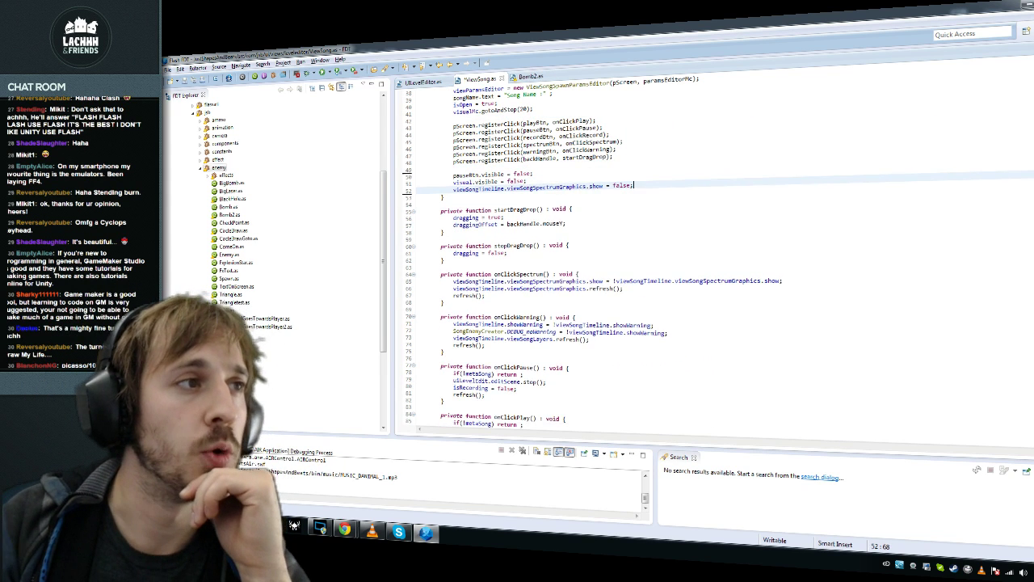
key("Down")
scroll(711, 258, "down", 7)
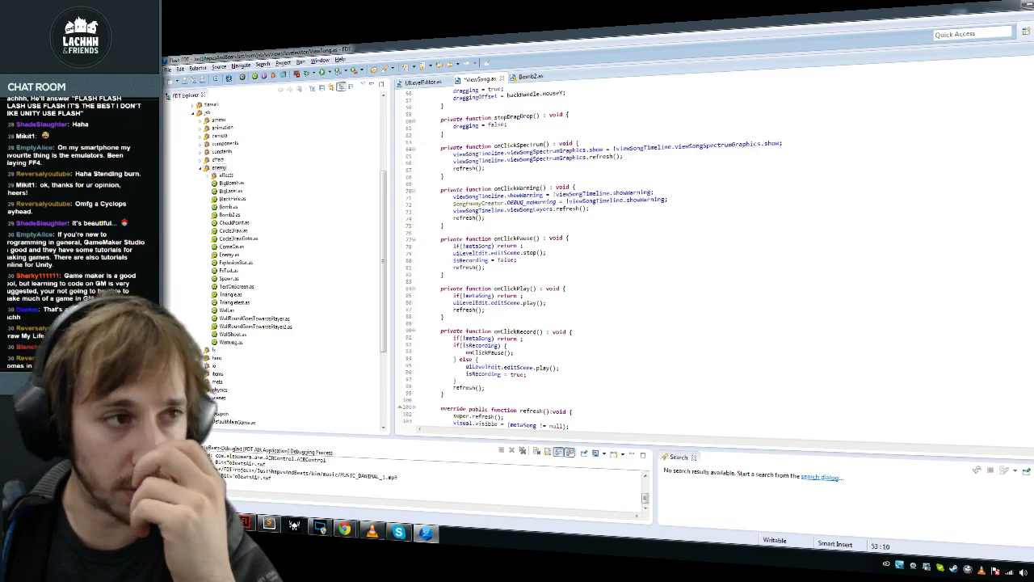
left_click(522, 224)
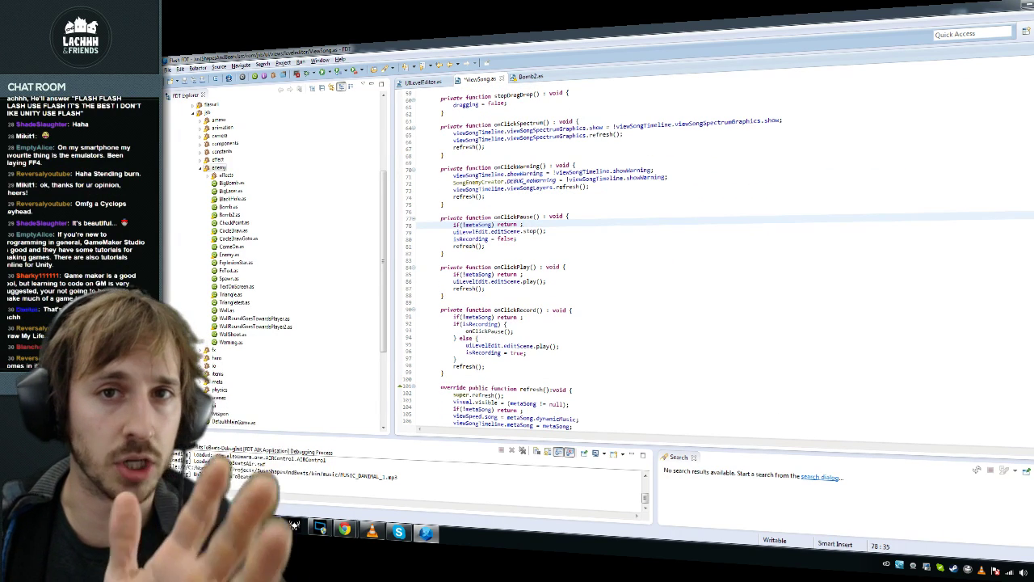
Step: Add a minus before draggingOffset on line 122 so it subtracts the drag offset
scroll(711, 259, "down", 13)
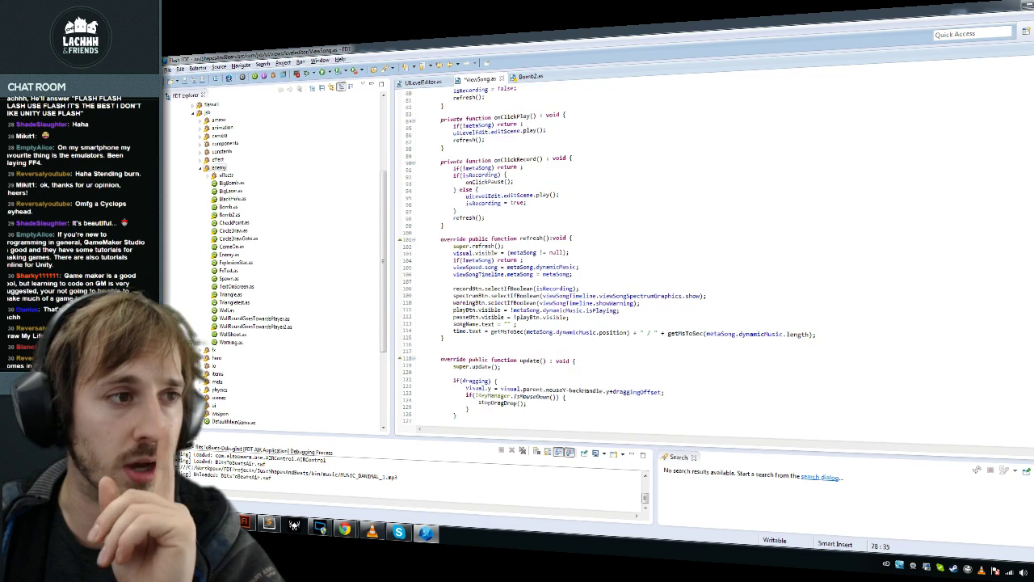
scroll(630, 259, "down", 1)
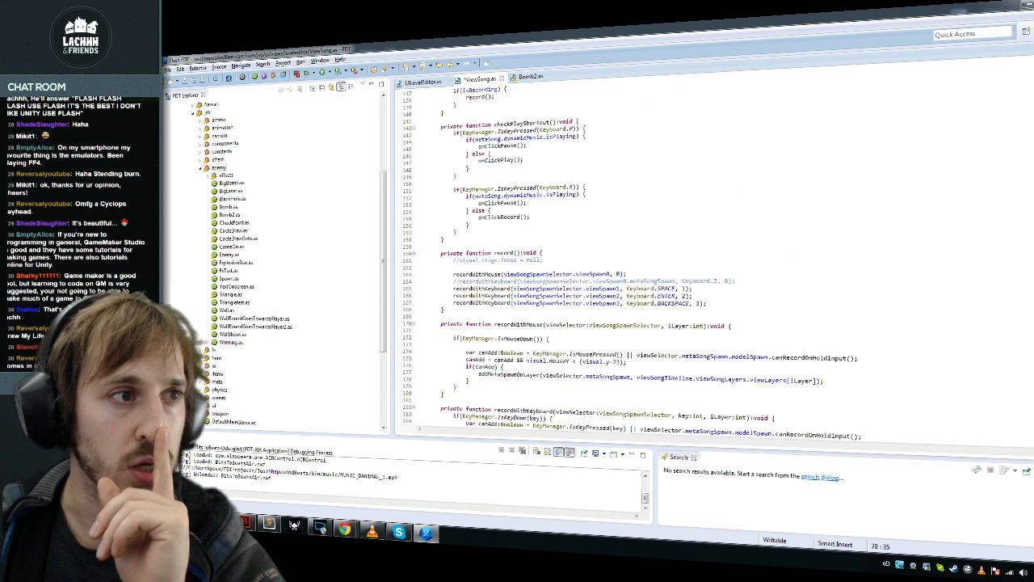
left_click(613, 171)
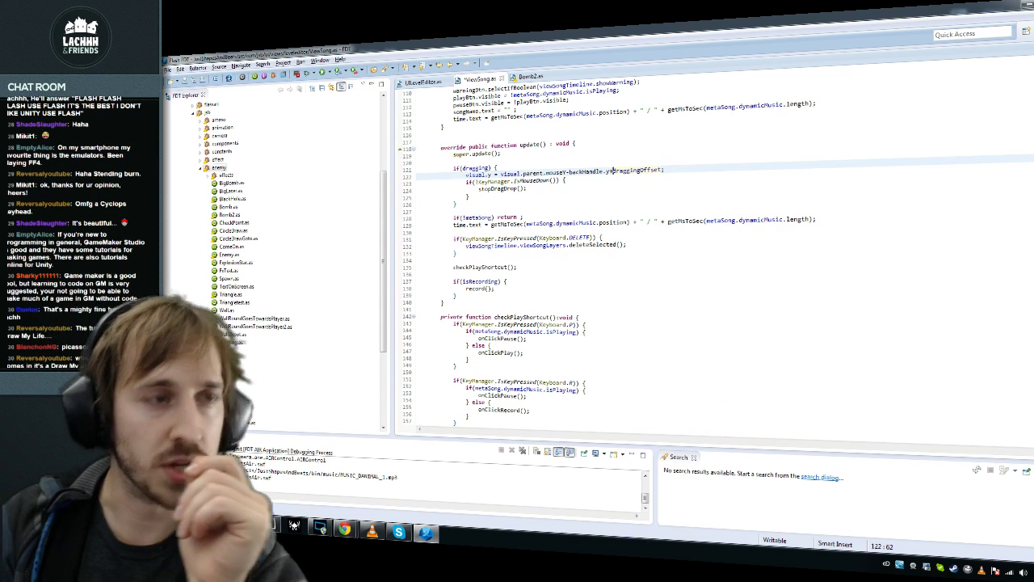
type("-")
key("End")
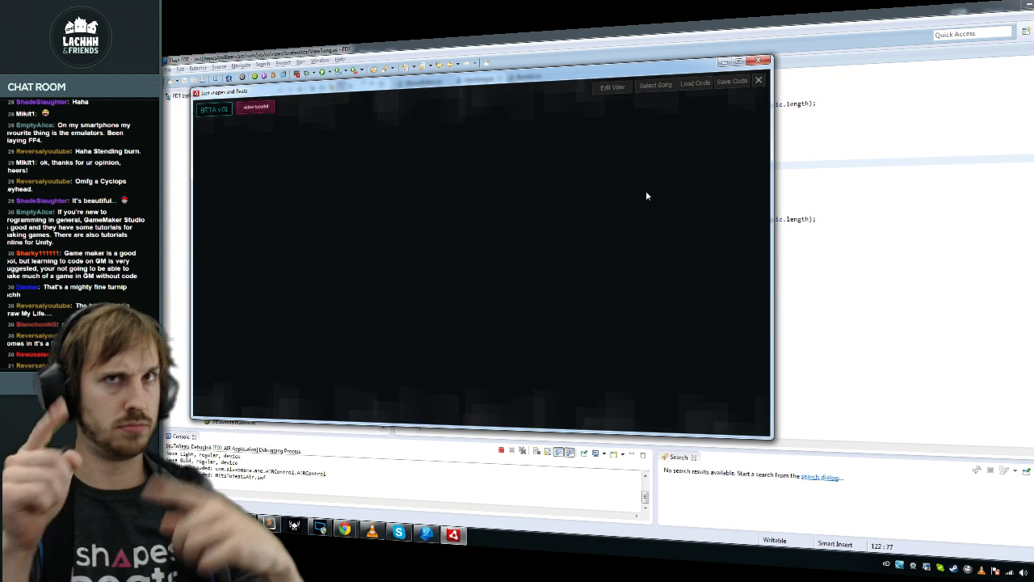
Step: Load MUSIC_DANIMAL_3.mp3, start recording, pull the timeline panel up, then switch to Flash
left_click(653, 86)
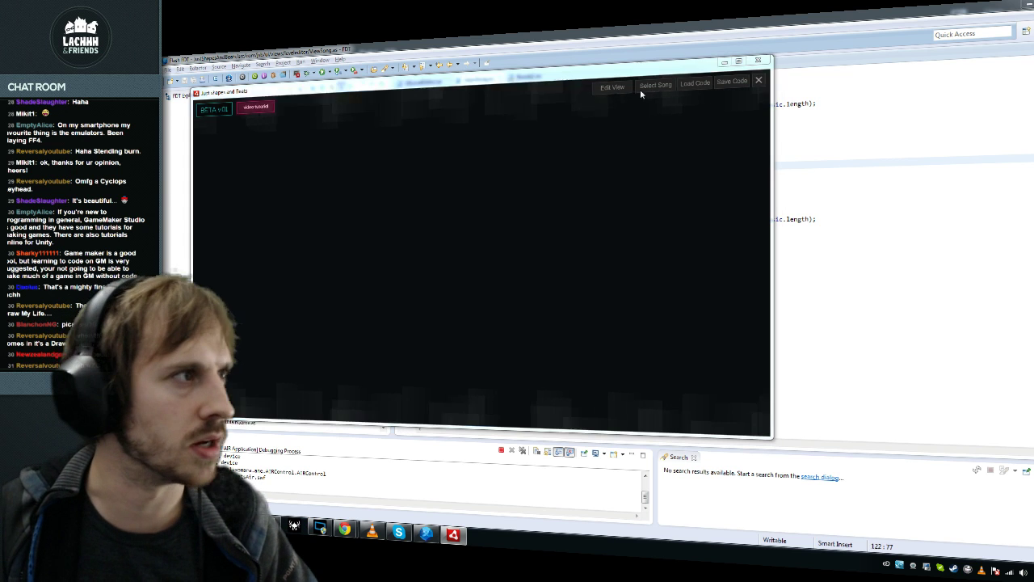
double_click(278, 157)
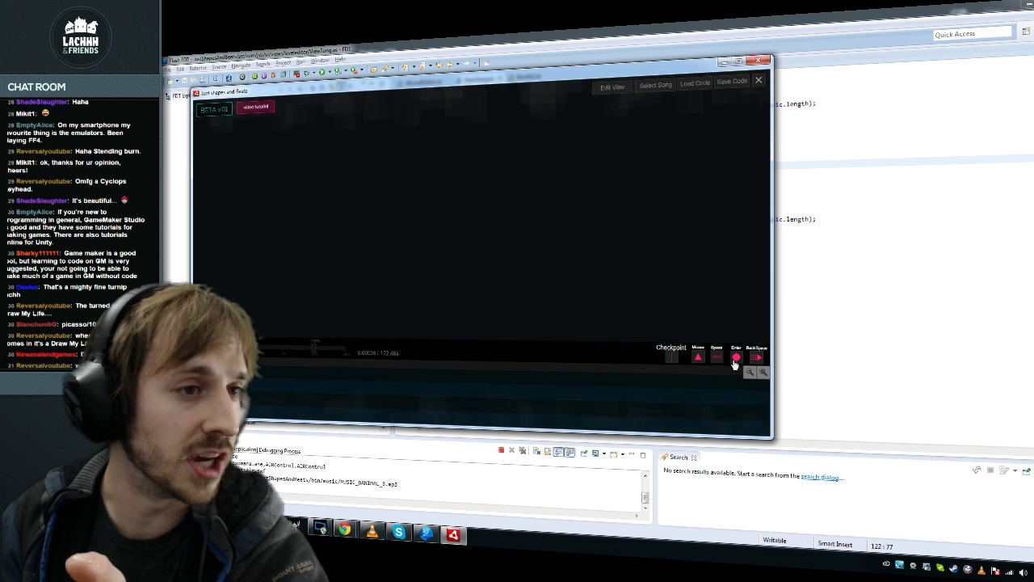
key("Return")
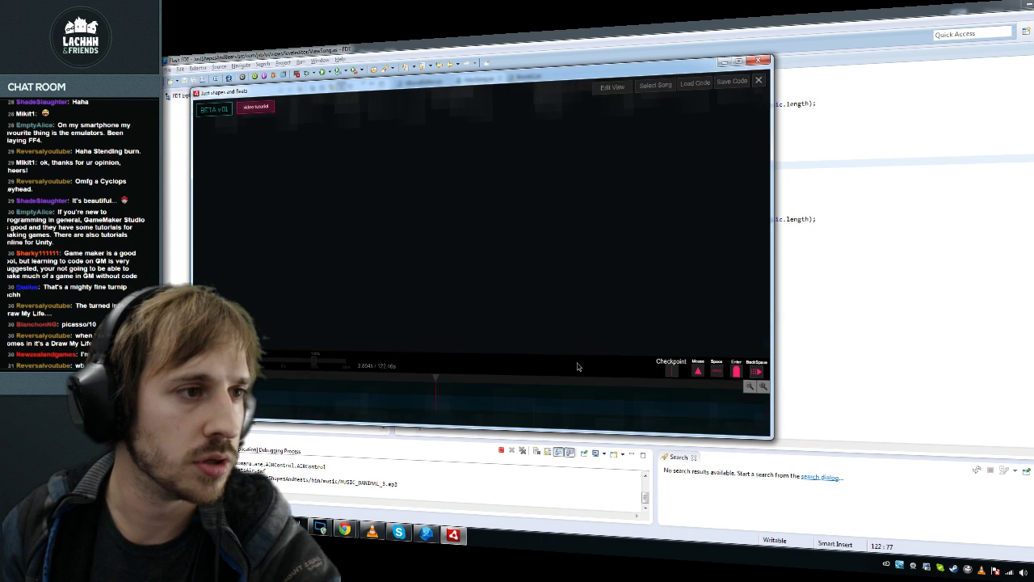
left_click_drag(577, 350, 607, 424)
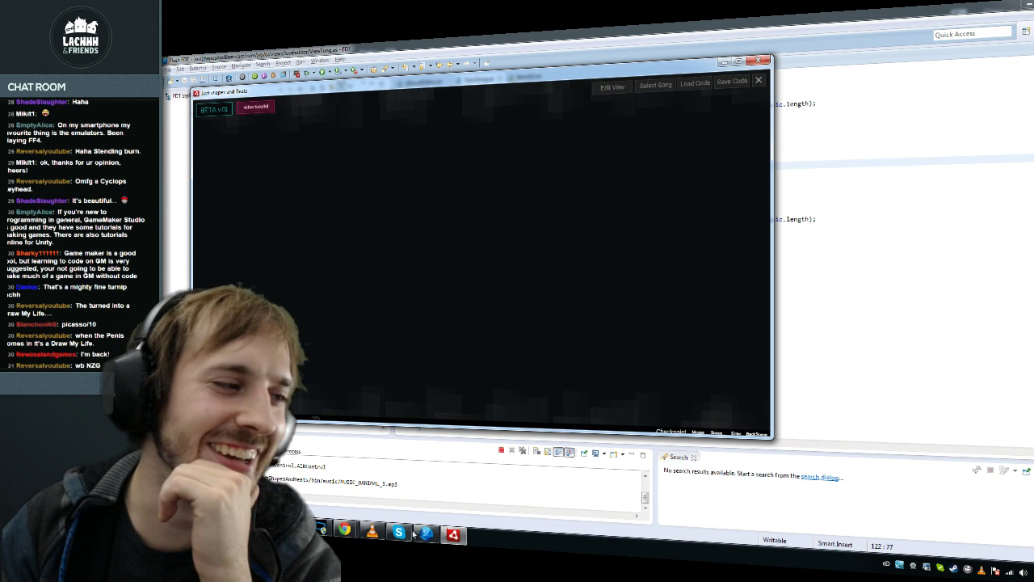
key("alt+Tab")
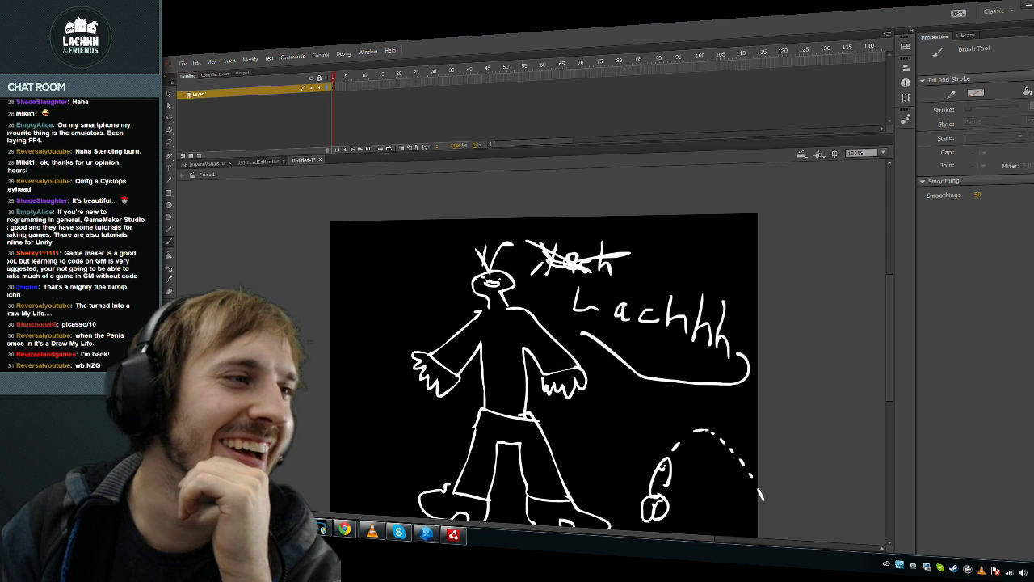
Step: Show the document properties, then go back to ViewSong.as in FDT
key("v")
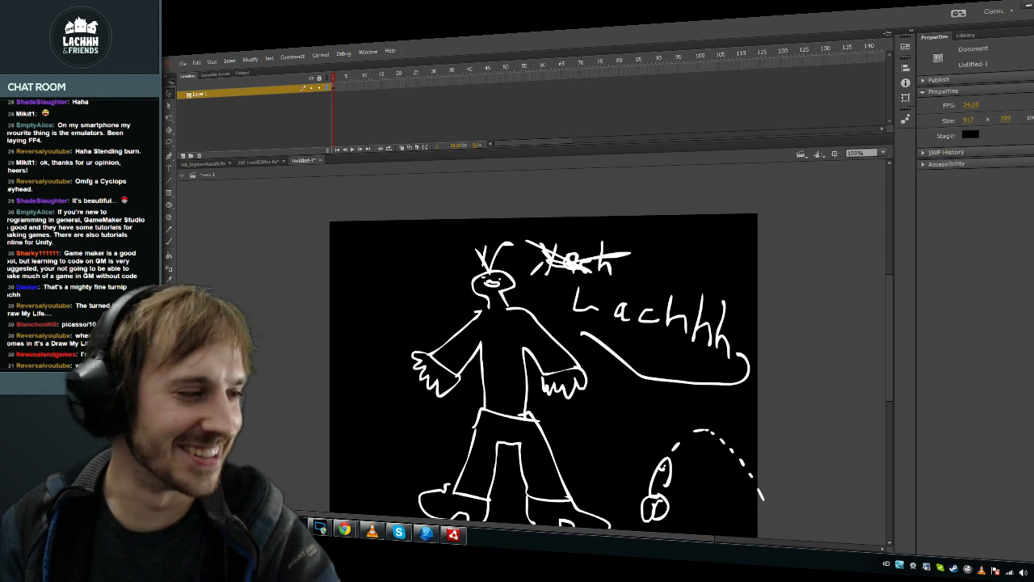
left_click(426, 533)
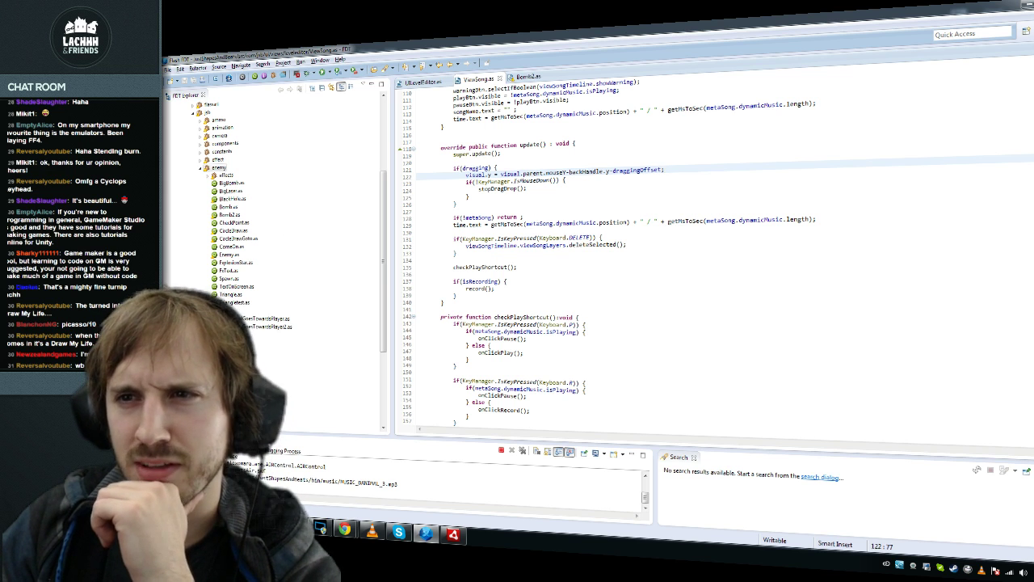
Step: Place the caret at the end of the viewSongTimeline line in the ViewSong constructor
scroll(711, 258, "down", 3)
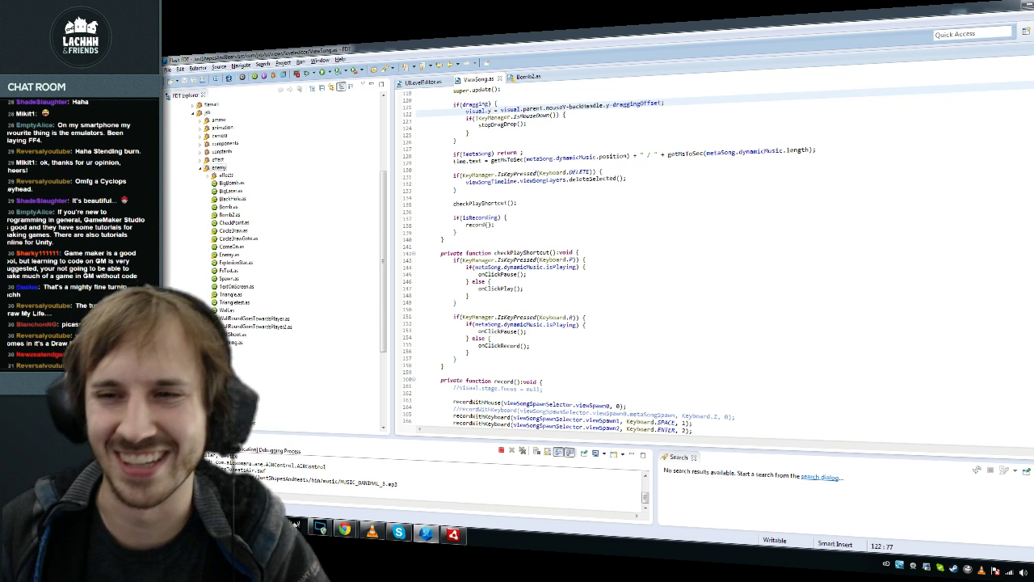
left_click(518, 203)
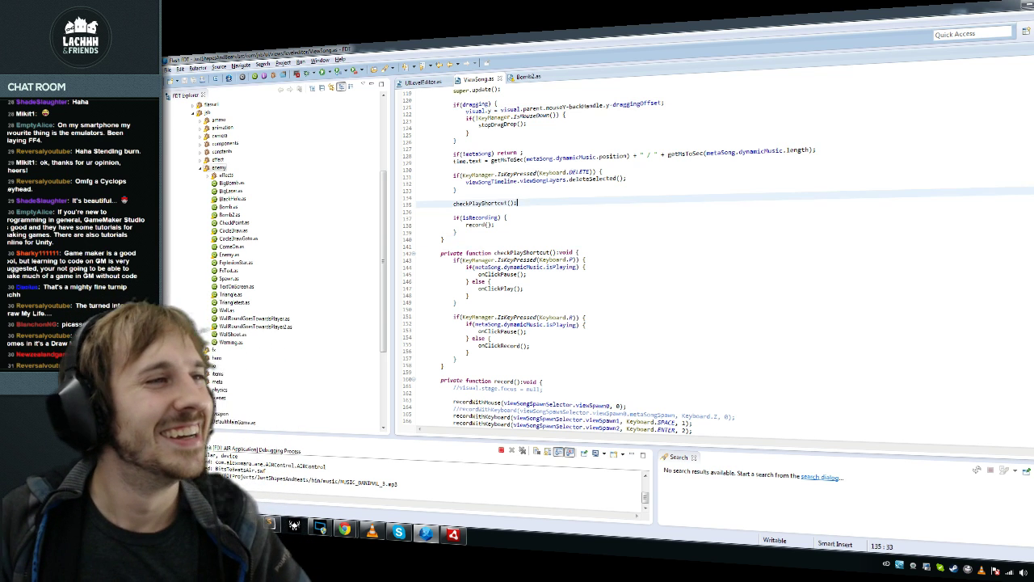
scroll(715, 258, "up", 10)
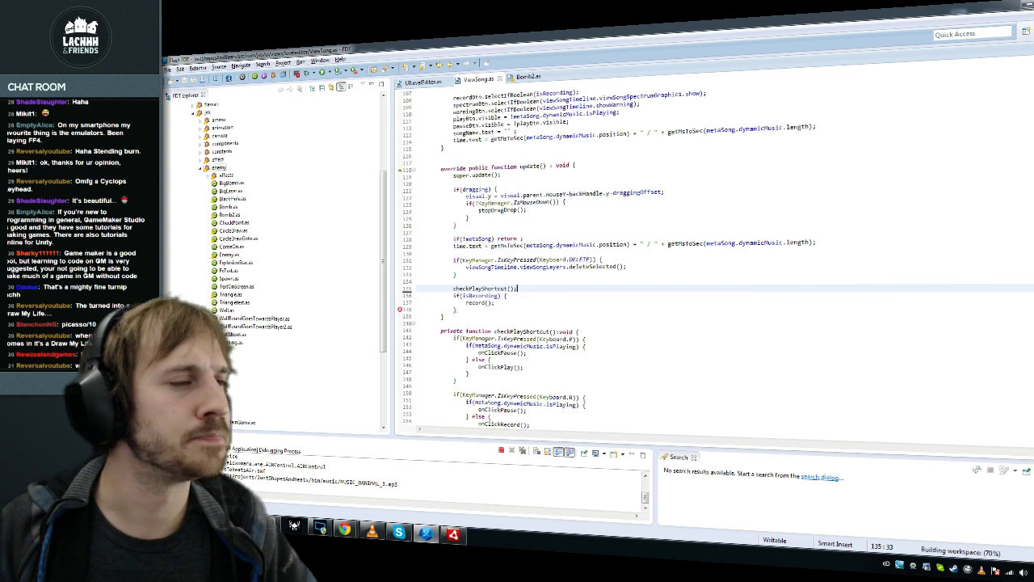
scroll(716, 258, "up", 20)
left_click(497, 253)
left_click(453, 316)
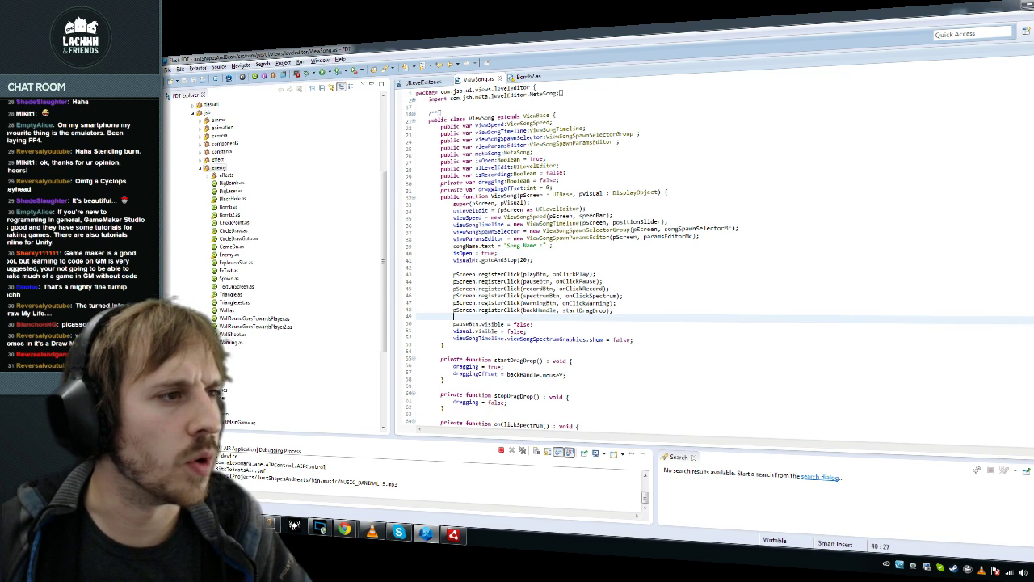
key("Down")
key("Down")
key("Down")
key("End")
Step: Add 'backHandle.buttonMode = true;' below it via autocomplete and recompile with F11
key("Return")
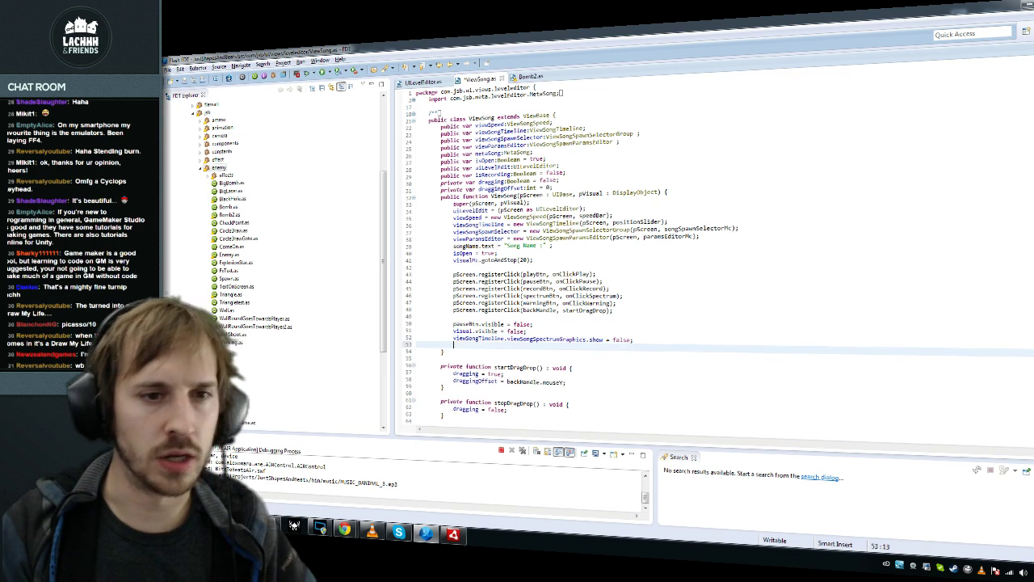
type("back")
key("Return")
type(".mouse")
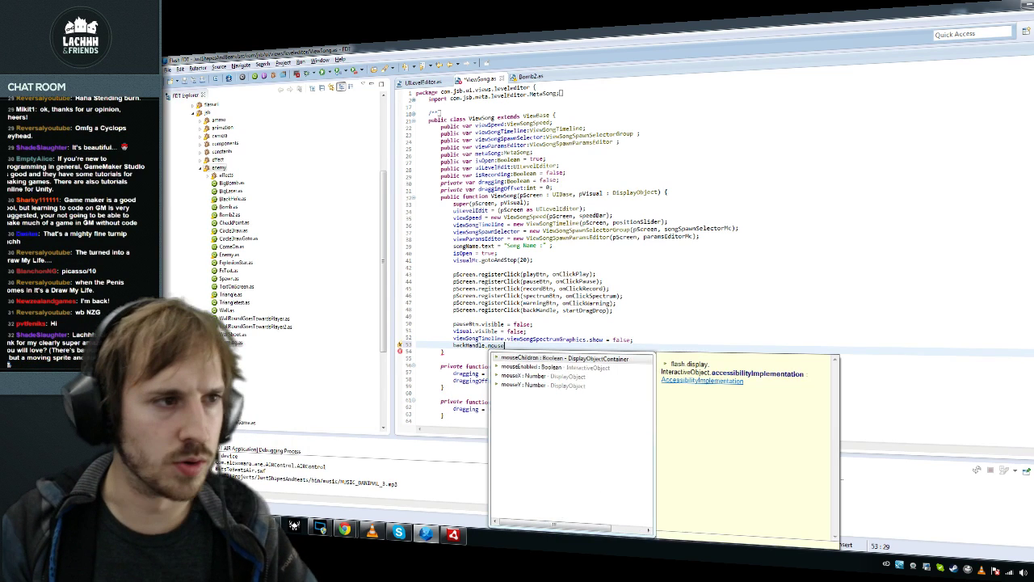
key("Return")
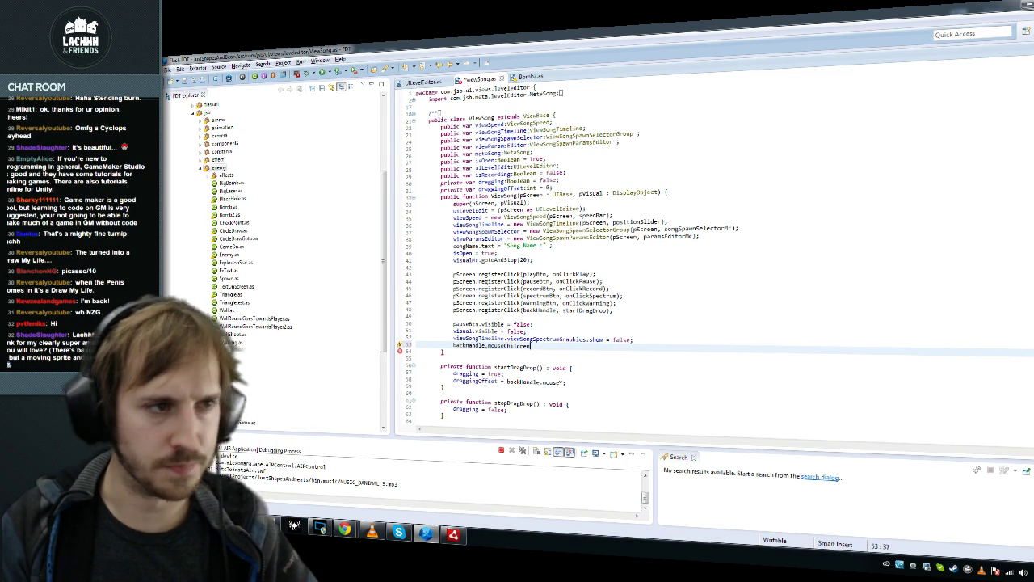
key("shift+Home")
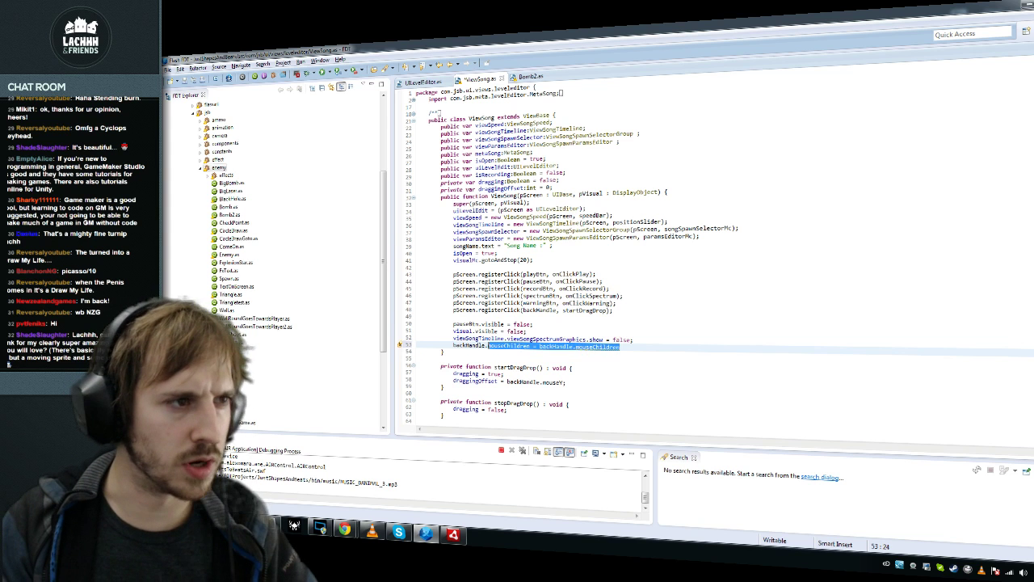
type("buttonMode = true;")
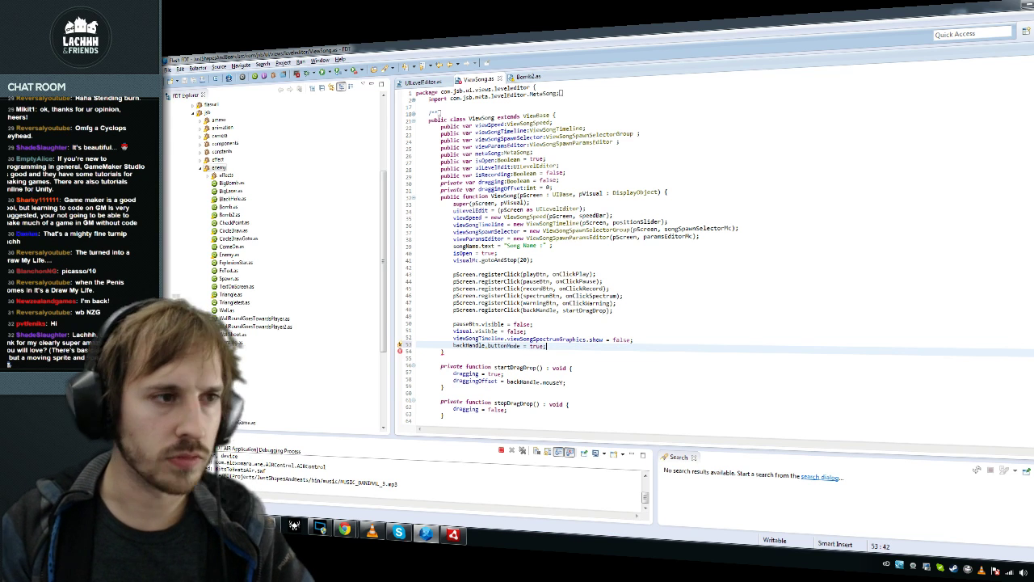
key("F11")
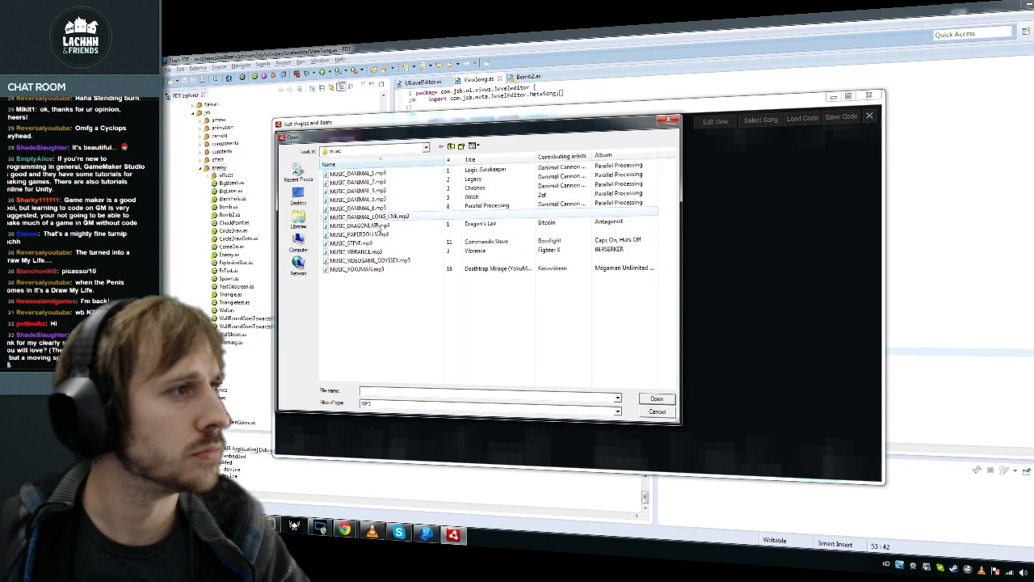
Step: Load an MP3, play and stop its opening seconds, drag the timeline scrollbar, then switch to Flash
double_click(383, 261)
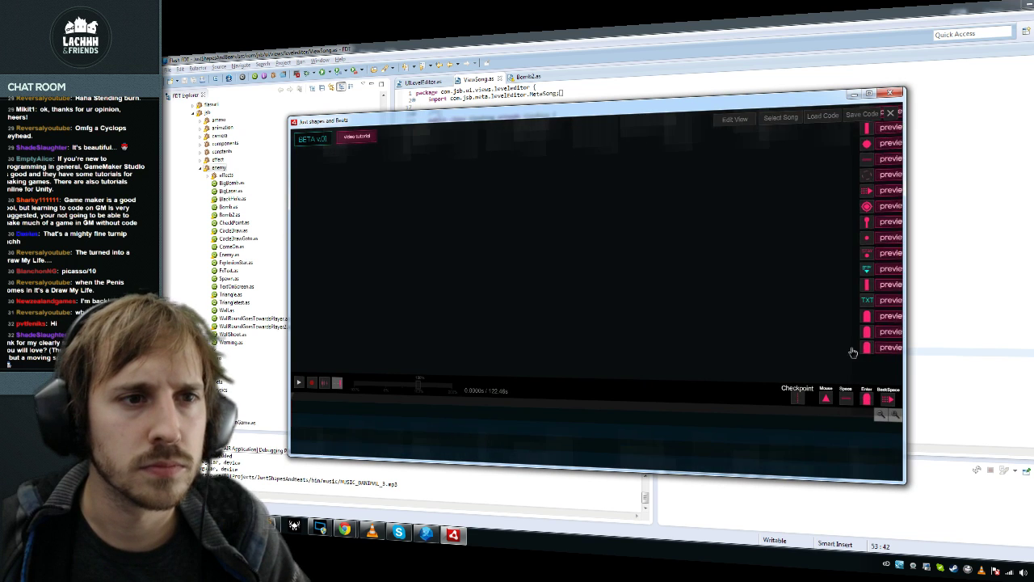
left_click(314, 382)
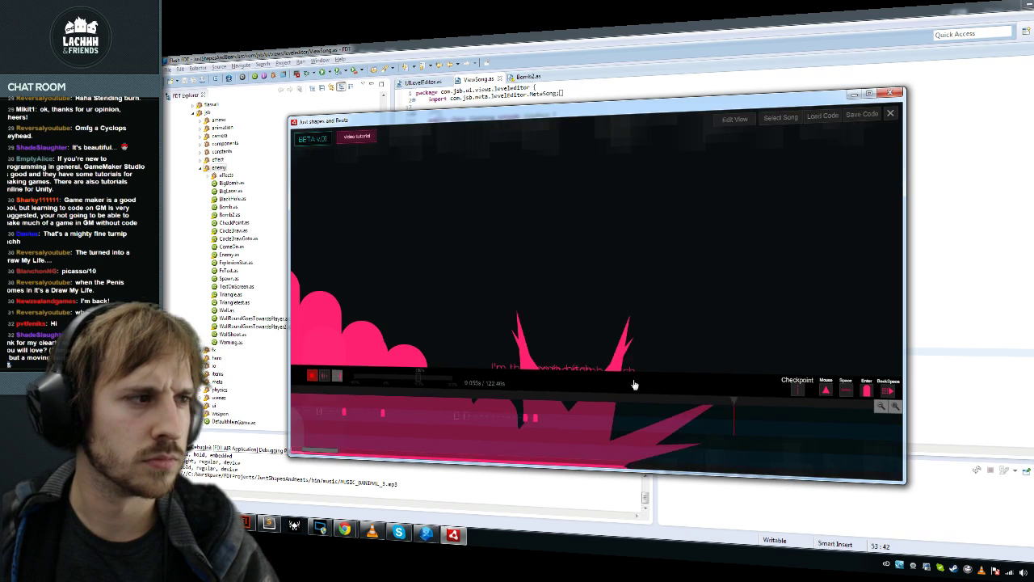
key("space")
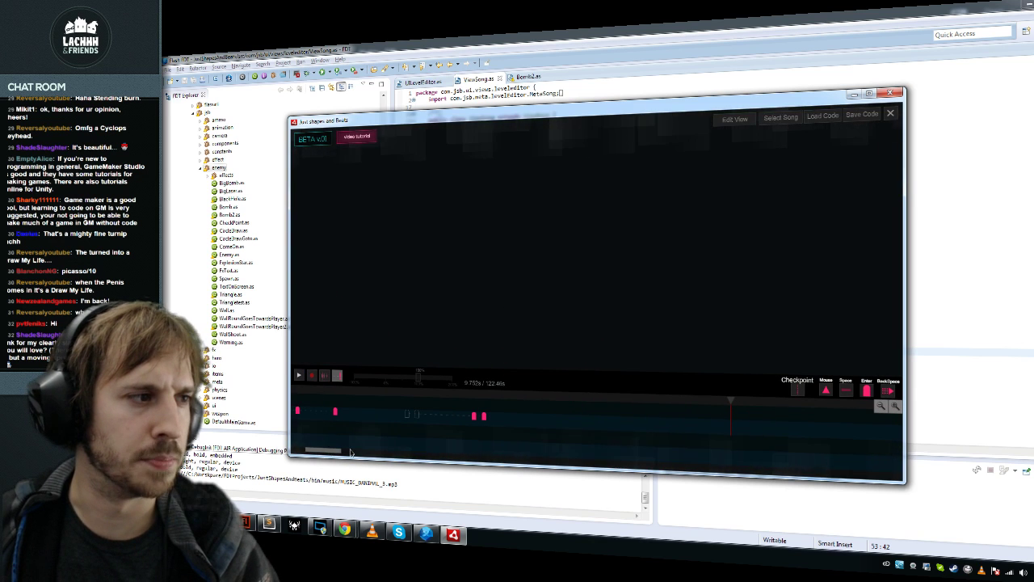
left_click_drag(351, 452, 301, 455)
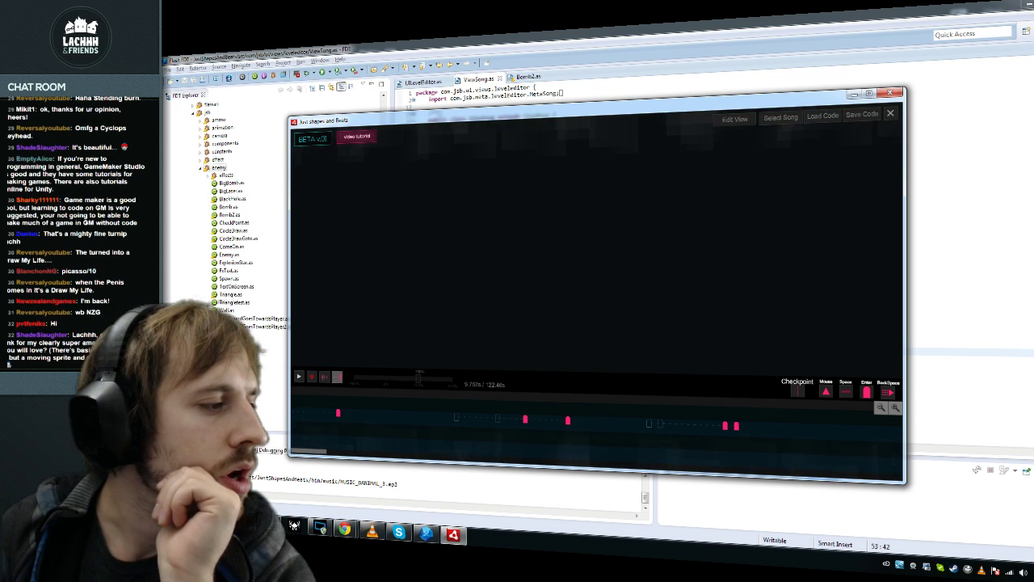
key("alt+Tab")
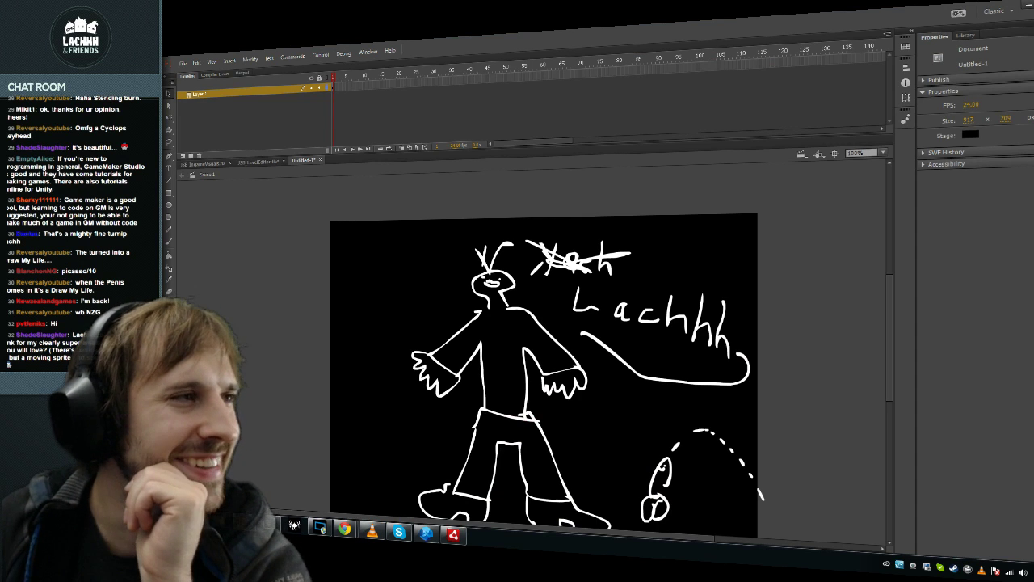
Step: Open JSB_IngameVisuals.fla, step to the bomb-wall frame, deselect, and pick the Text tool
left_click(273, 162)
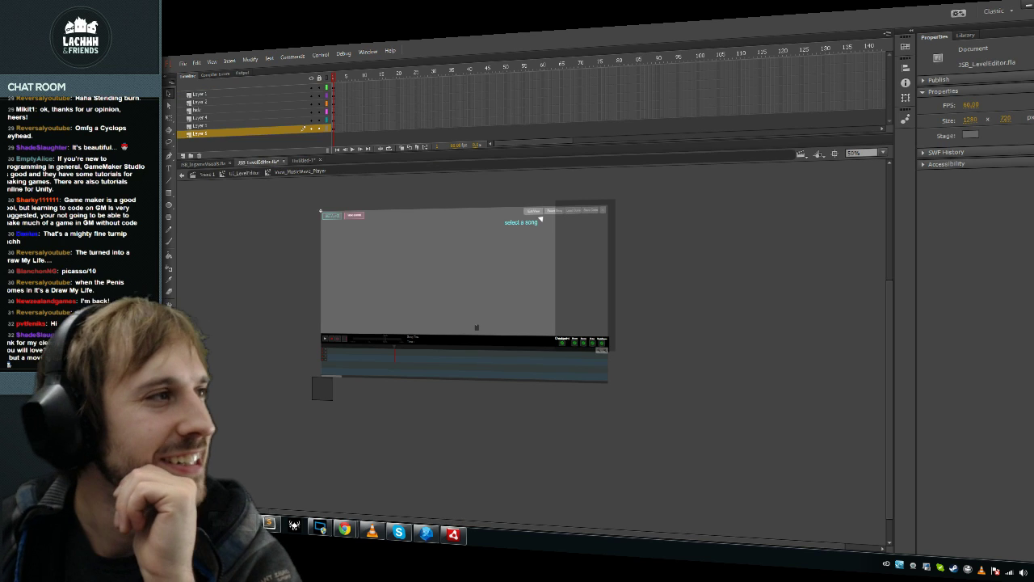
left_click(212, 164)
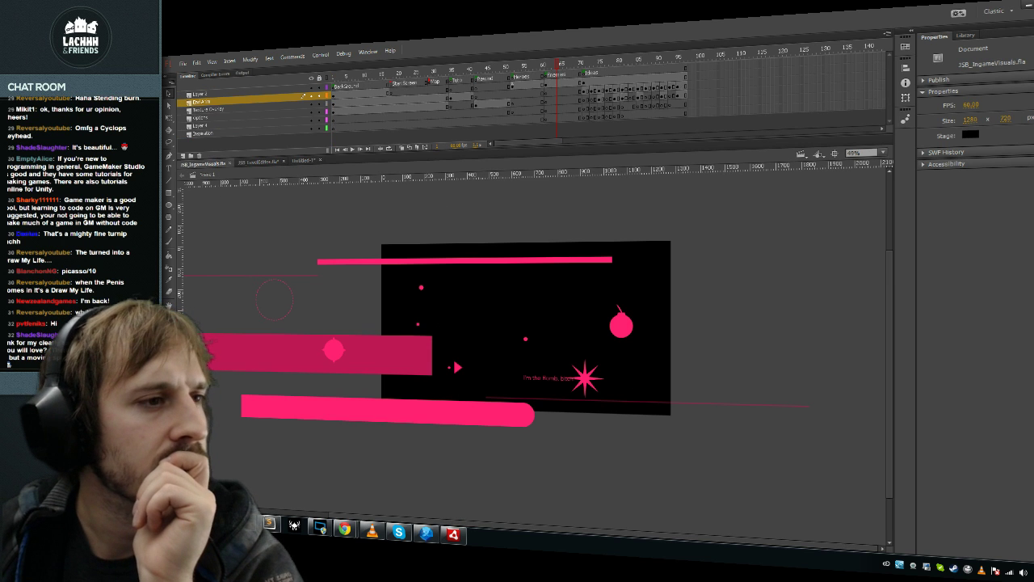
left_click(621, 323)
left_click(596, 117)
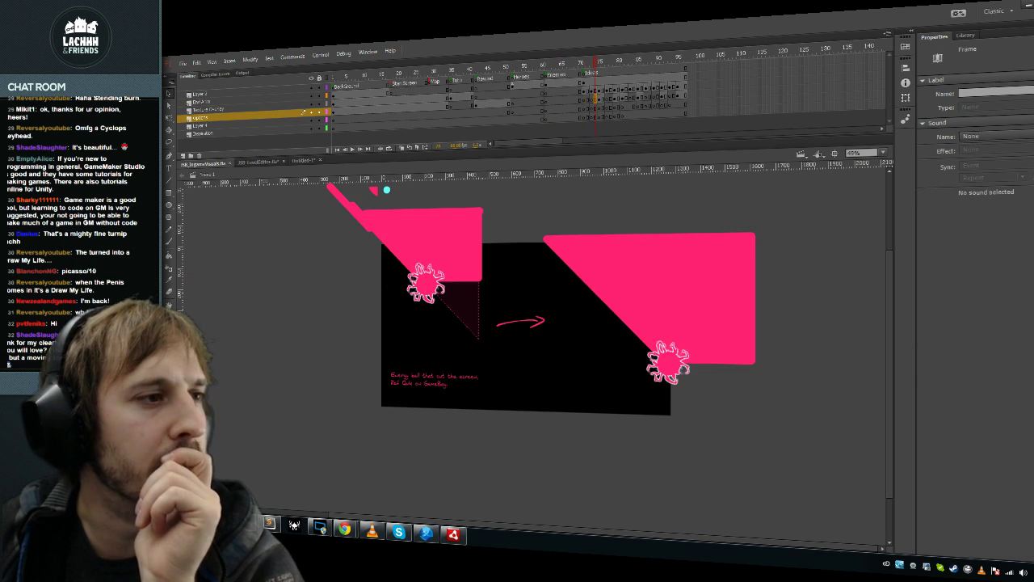
left_click(603, 125)
left_click(612, 126)
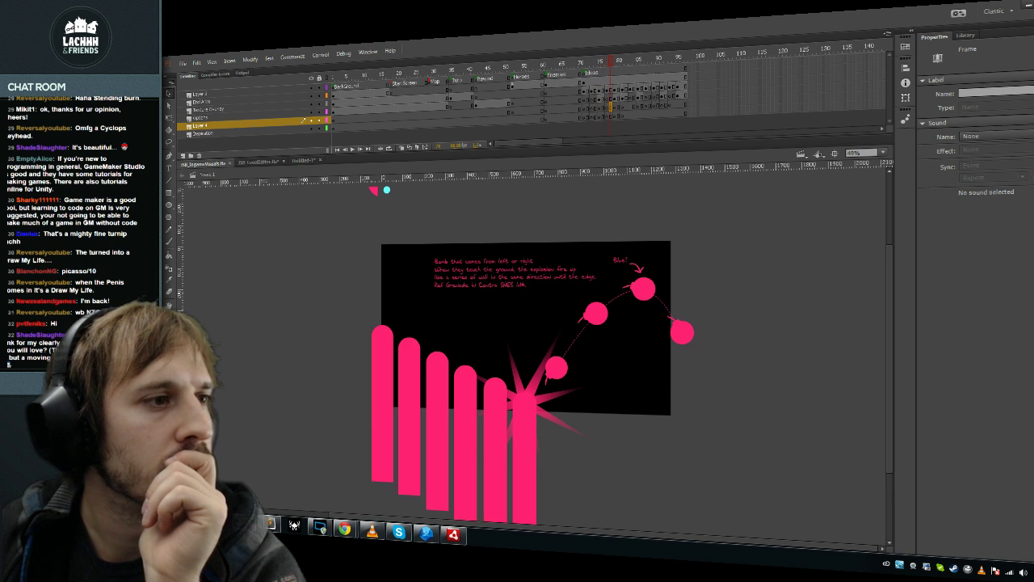
key("ctrl+shift+a")
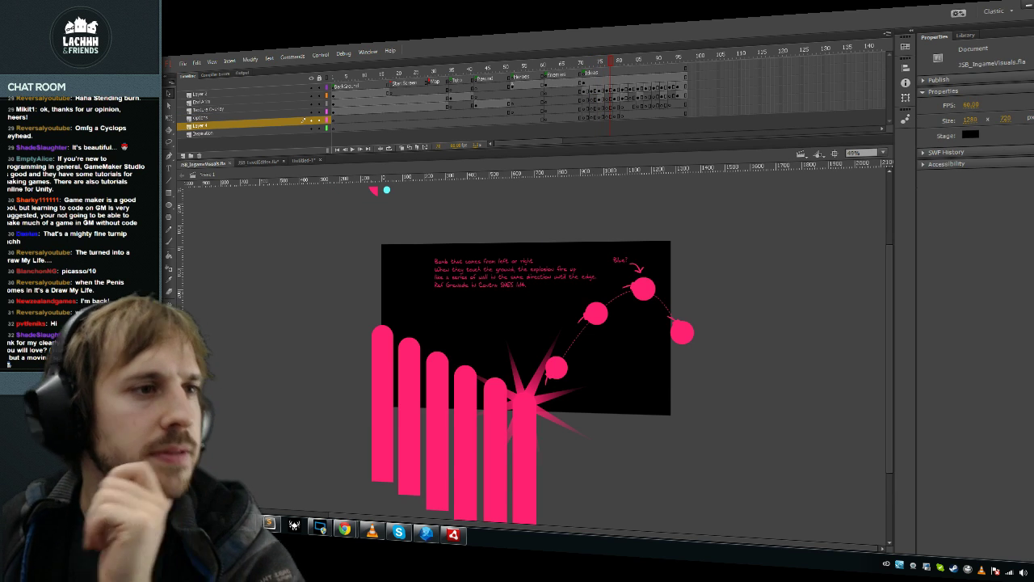
key("t")
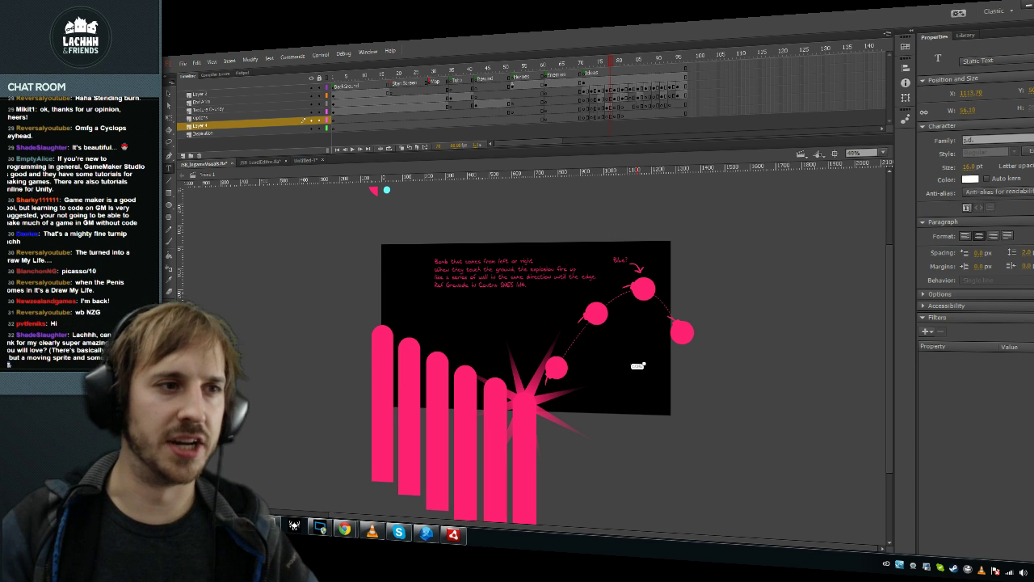
Step: Move the white DONE! text above the notes and try sizes of 96, 960 and 400 pt
left_click_drag(638, 366, 514, 254)
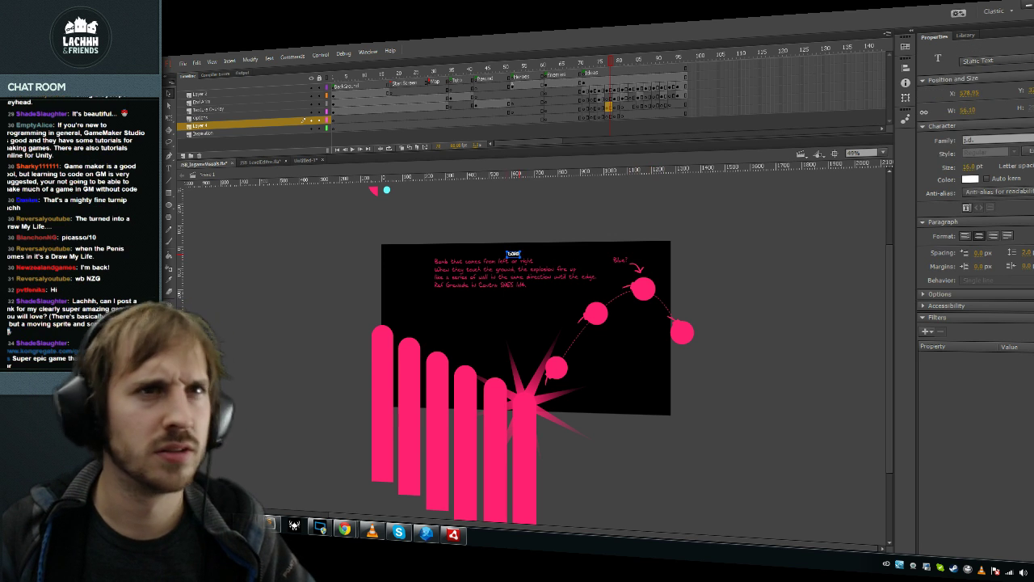
left_click(972, 166)
type("96")
key("Return")
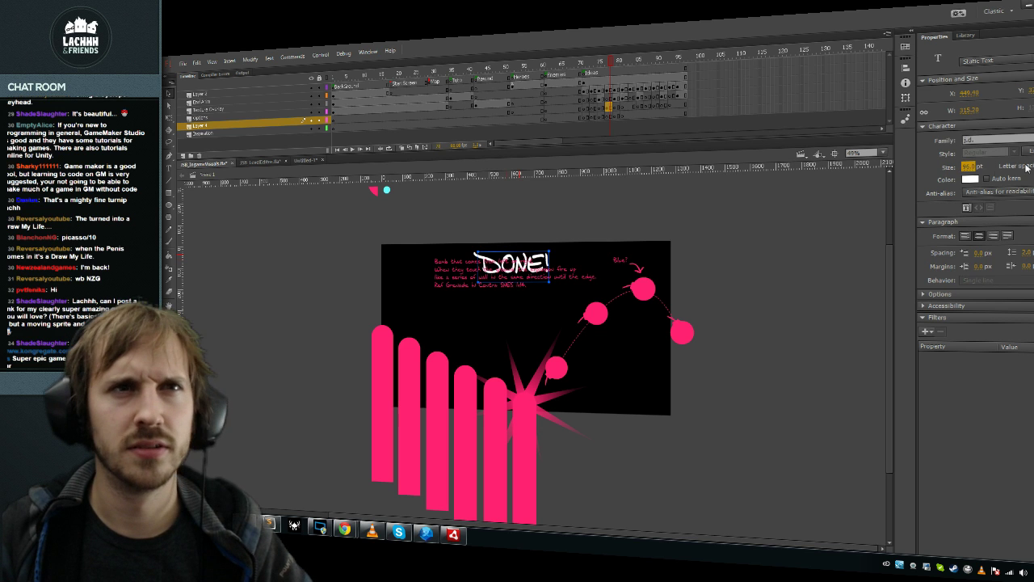
type("960")
key("Return")
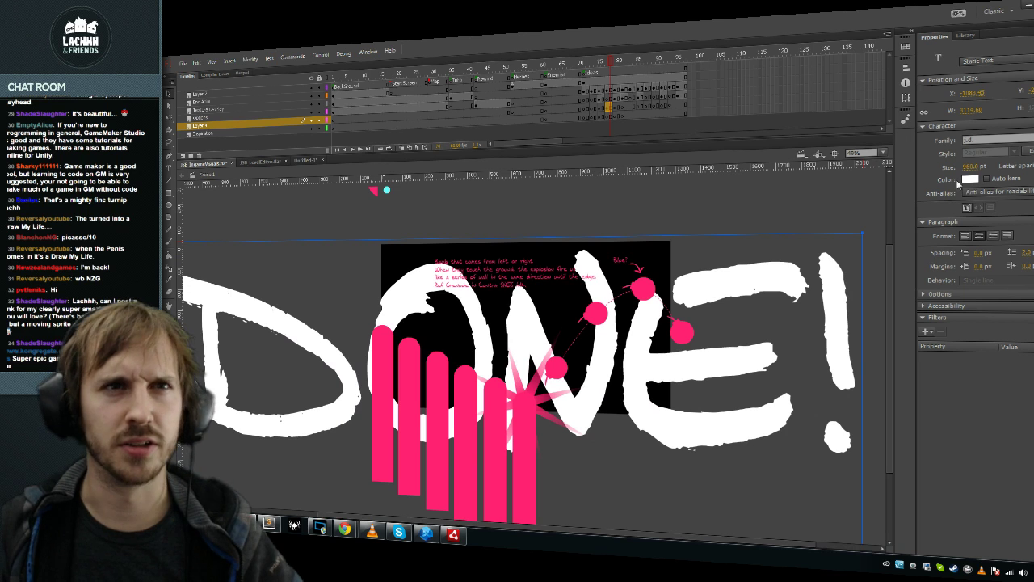
key("Return")
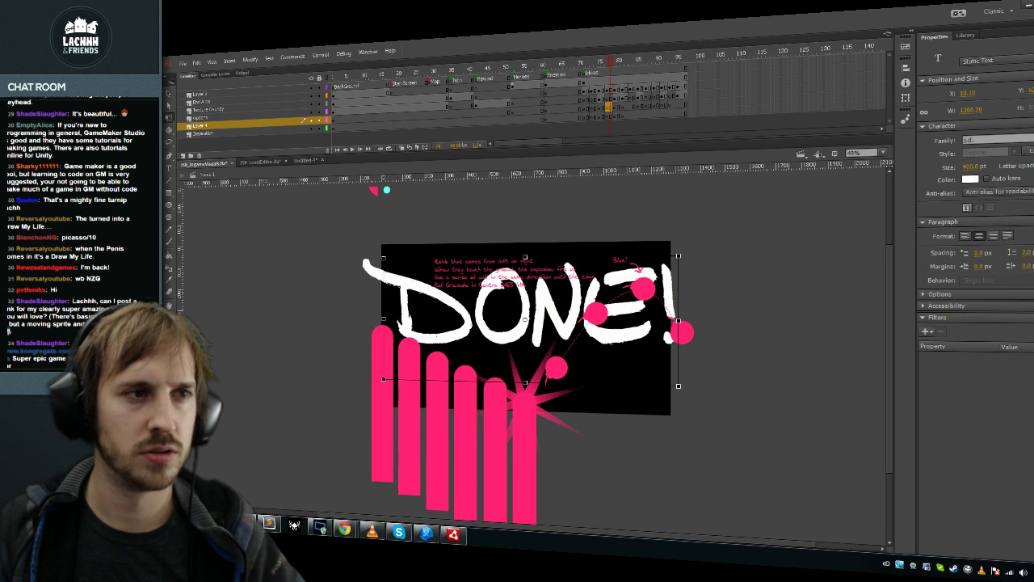
Step: Restore the deleted DONE!, settle it at 300 pt, and go to the Flame Thrower notes frame
key("Delete")
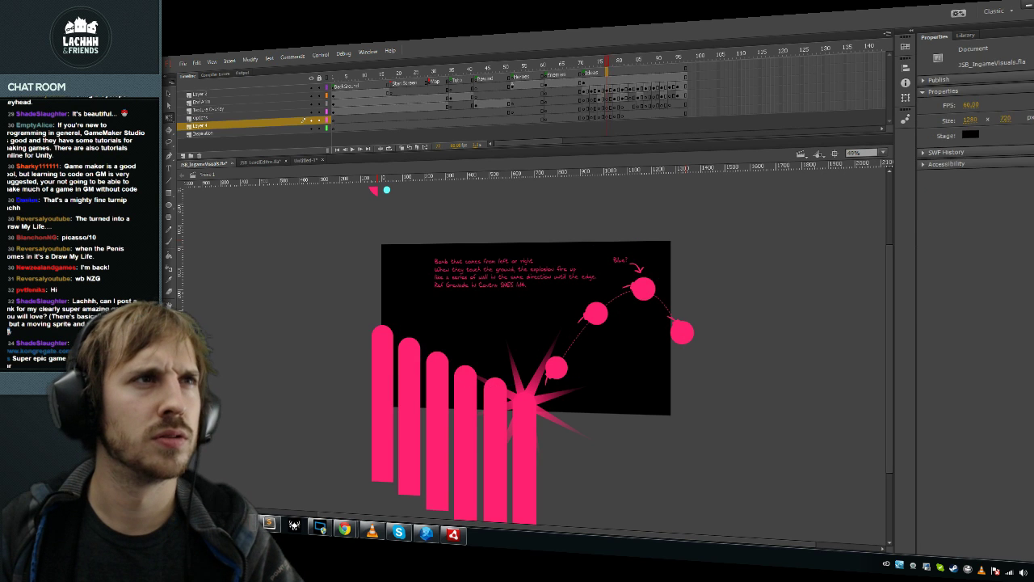
left_click(618, 94)
key("ctrl+z")
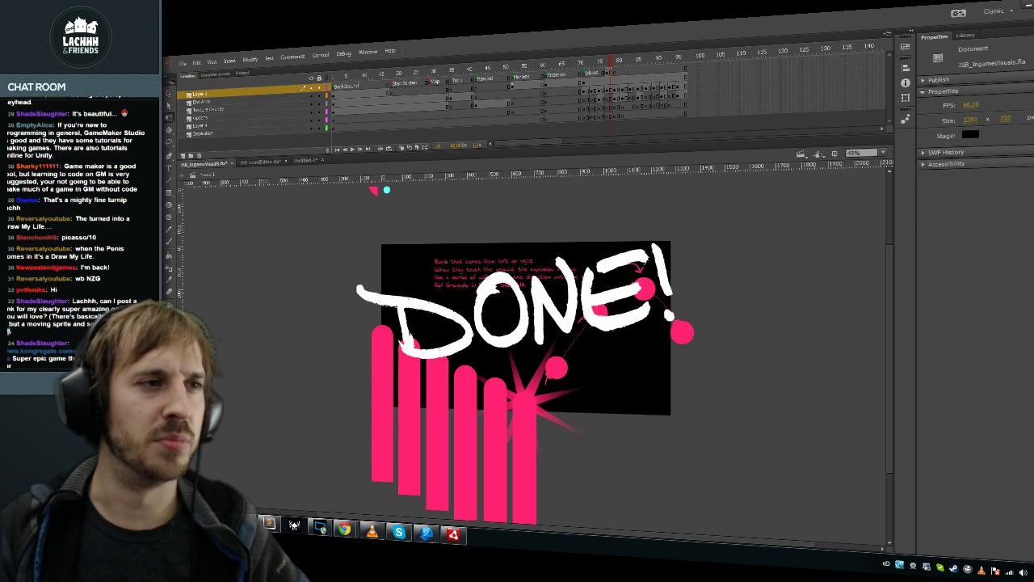
key("ctrl+z")
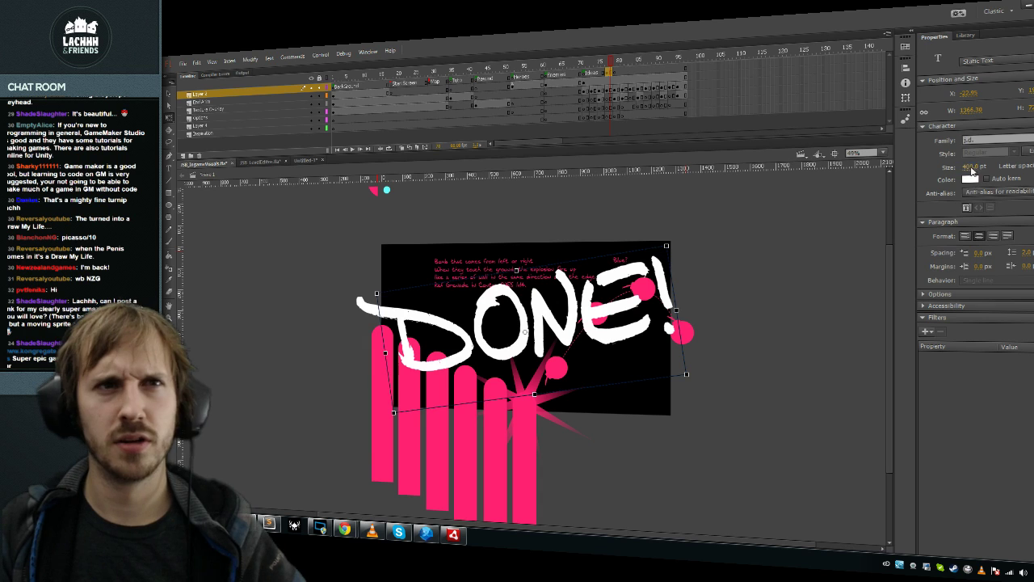
type("300")
key("Return")
key("ctrl+z")
key("ctrl+z")
key("ctrl+z")
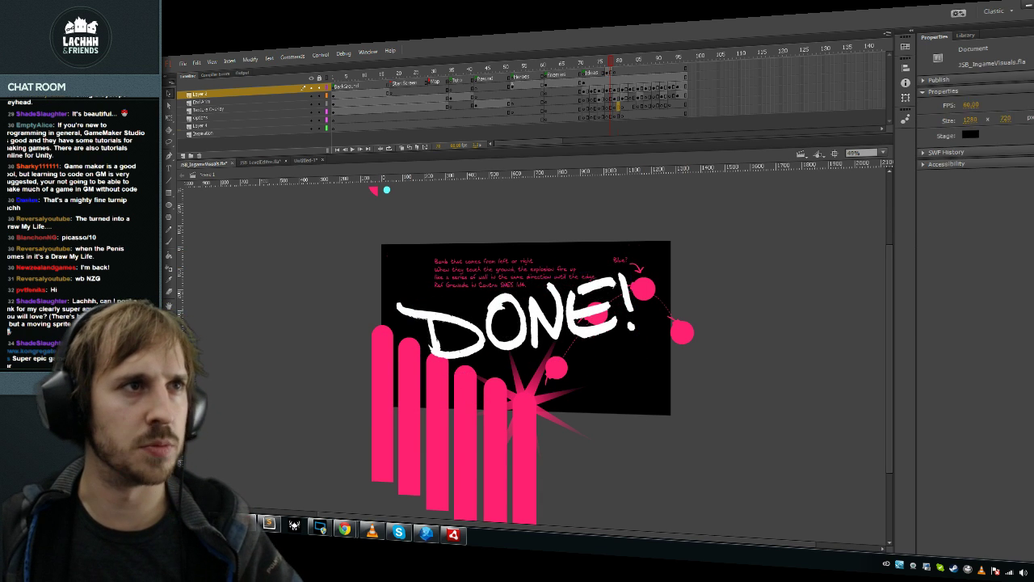
left_click(620, 126)
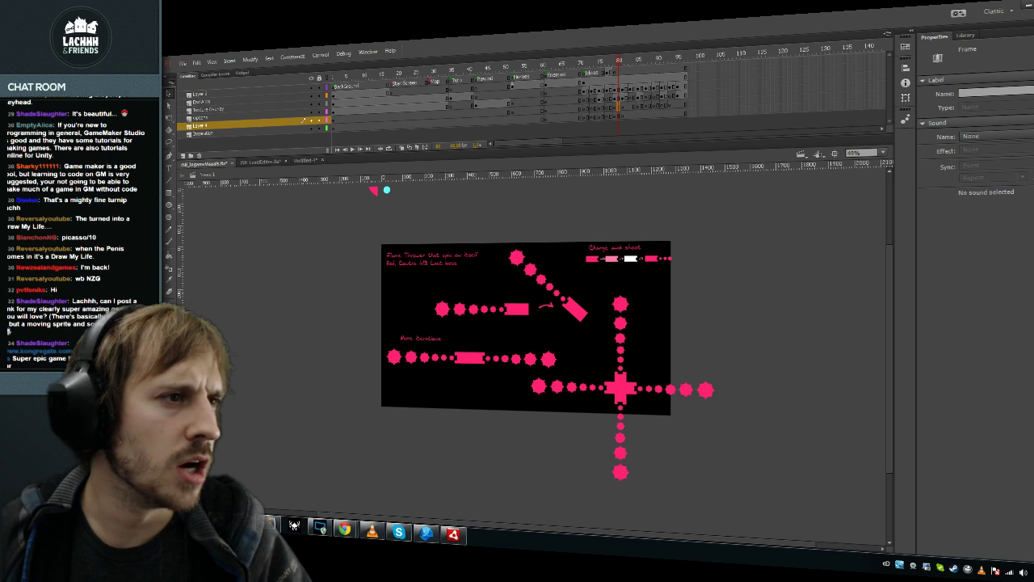
Step: Step back and forth through the laser, pink-border, shield and ring note frames
left_click(576, 309)
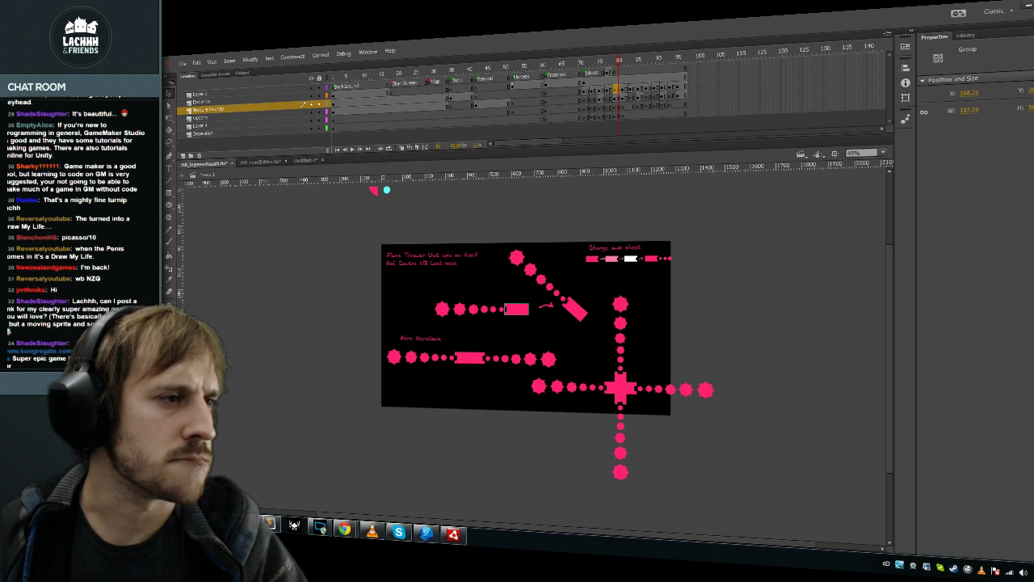
key("comma")
key("comma")
key("comma")
key("comma")
key("comma")
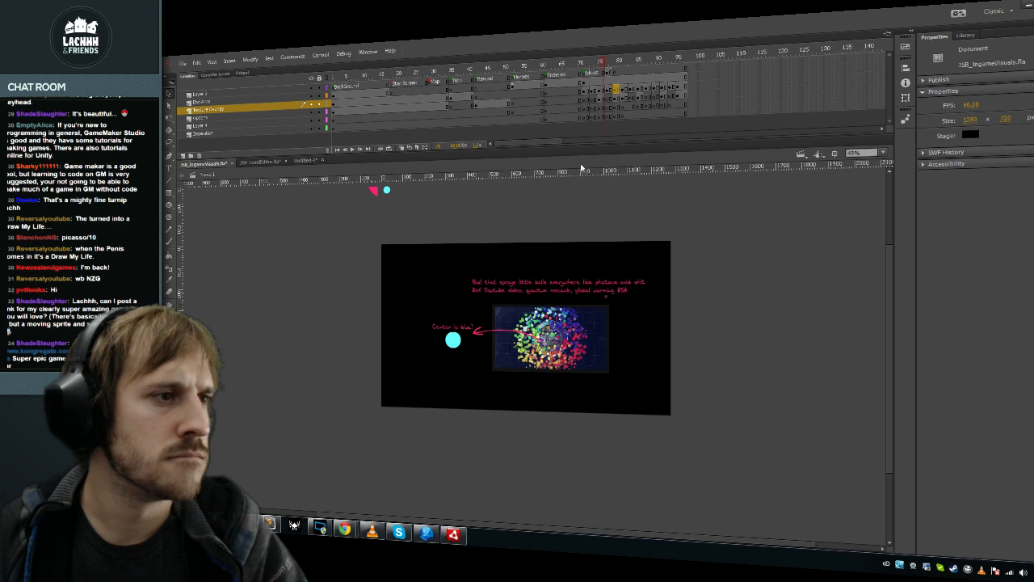
key("comma")
key("comma")
key("comma")
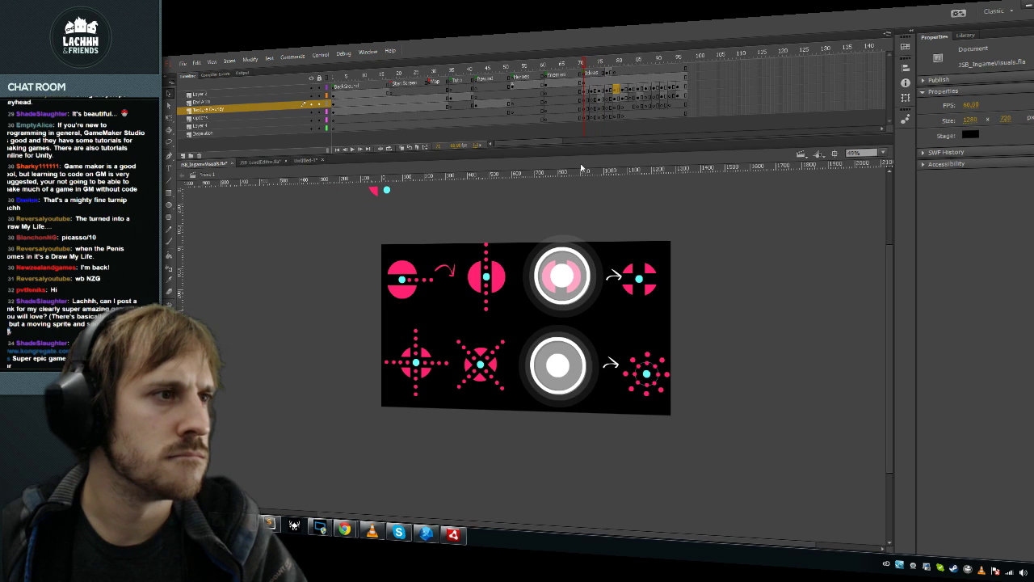
key("period")
key("period")
key("period")
key("period")
key("period")
key("period")
key("period")
key("period")
key("period")
key("period")
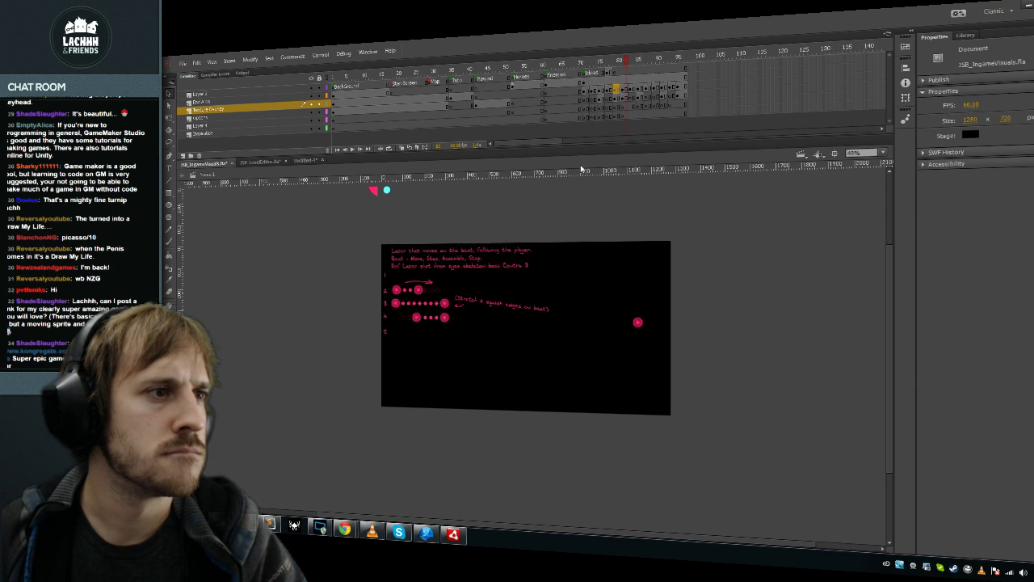
key("comma")
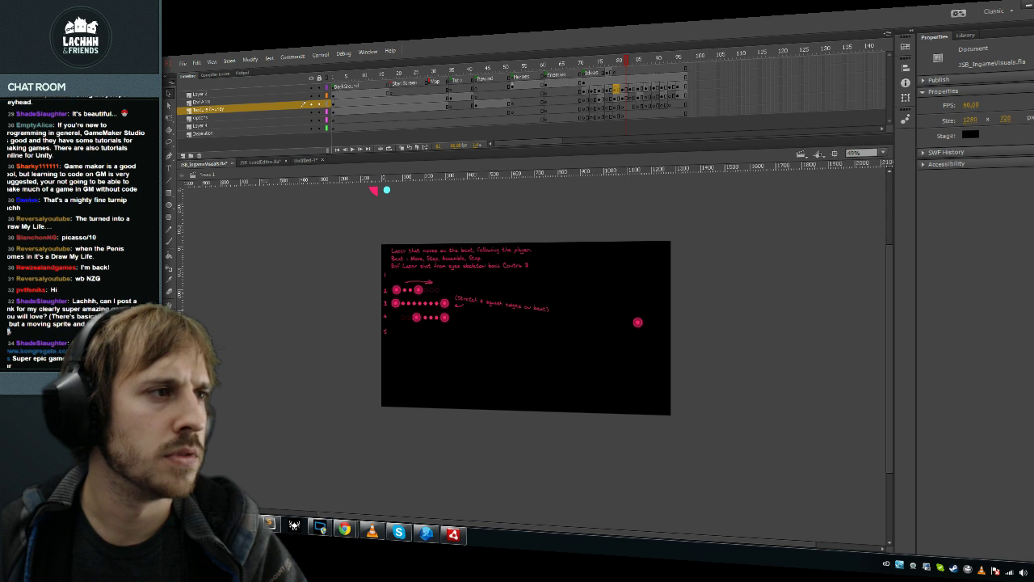
key("period")
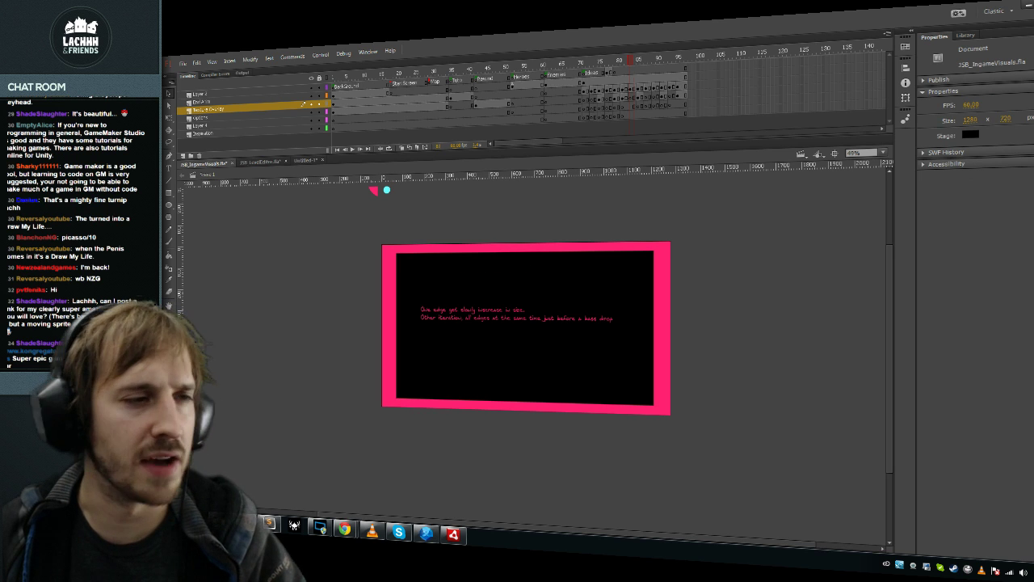
key("period")
key("period")
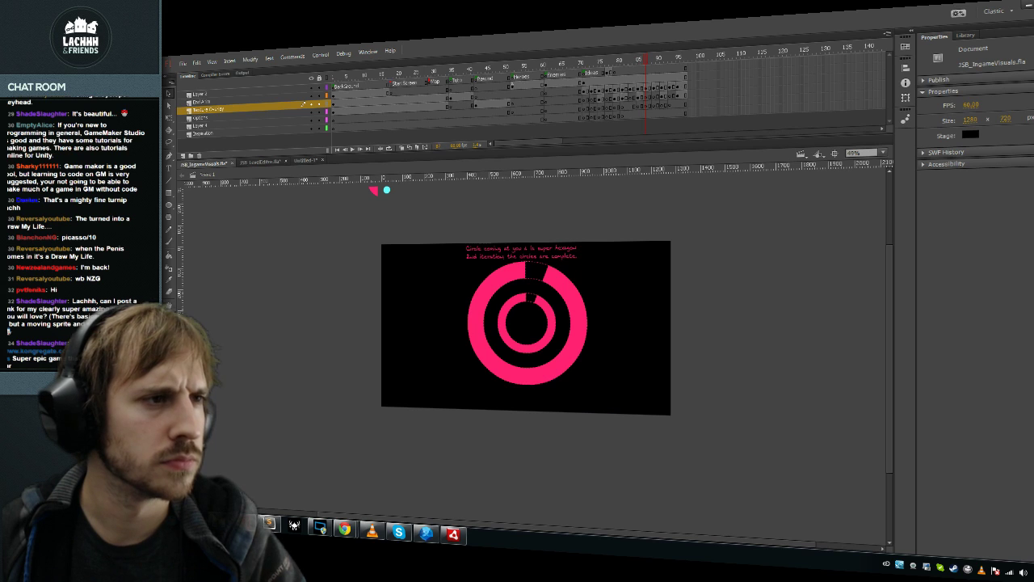
key("period")
key("period")
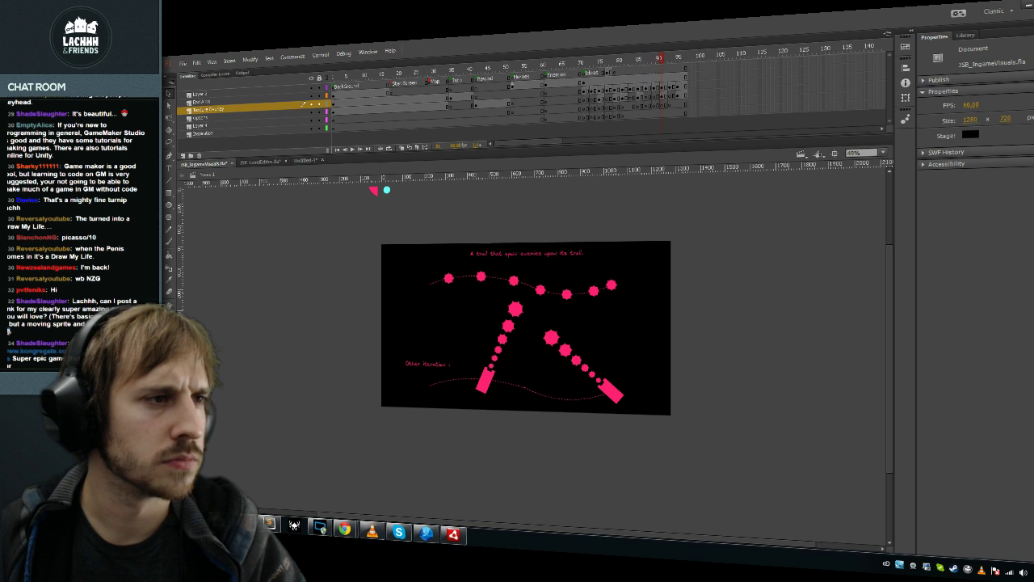
key("period")
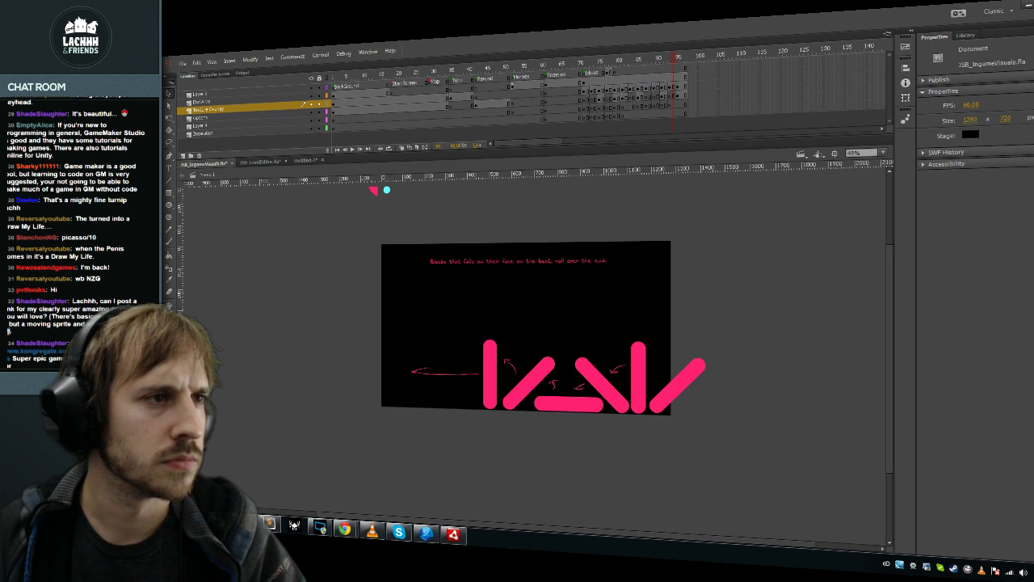
Step: Return to the Flame Thrower notes, select the small dotted-line rectangle, and open the long-pink-bars frame
left_click(611, 126)
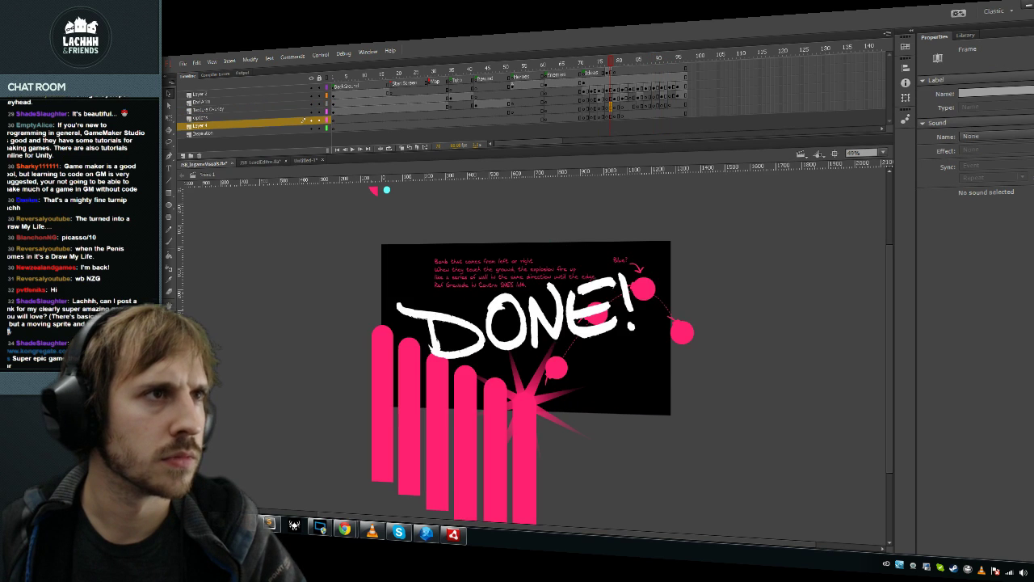
key("period")
key("period")
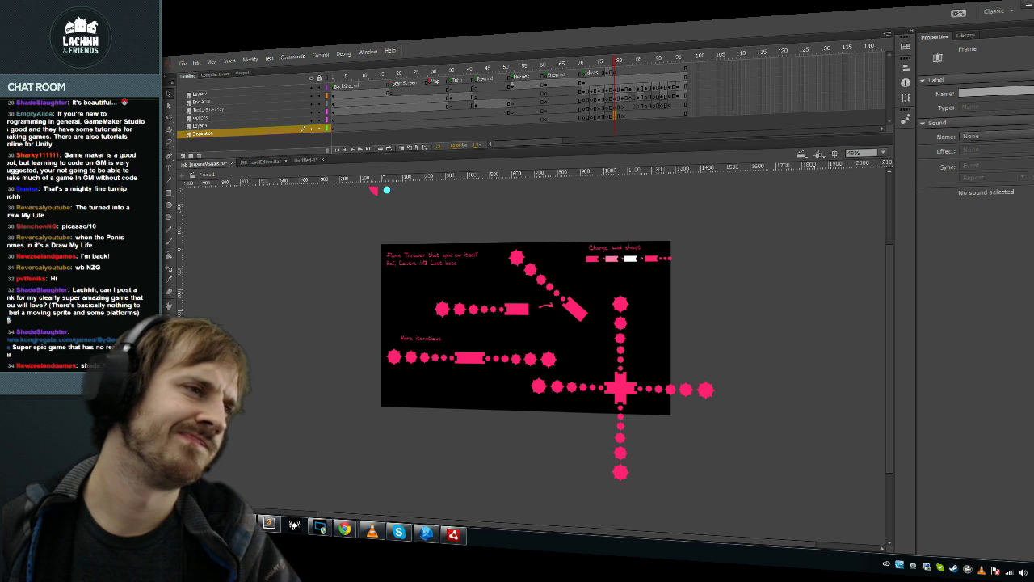
left_click(206, 109)
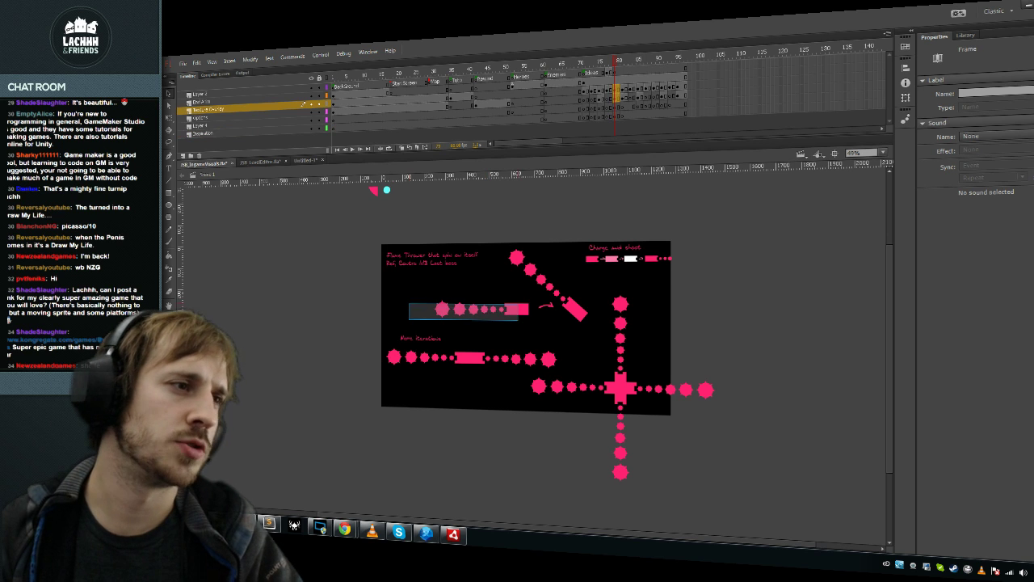
left_click(517, 309)
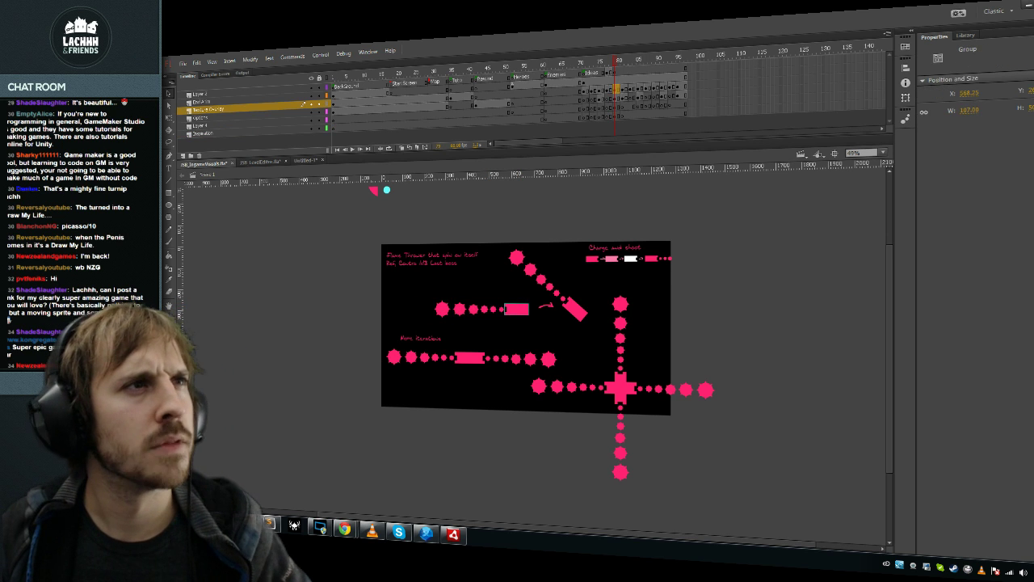
left_click(564, 83)
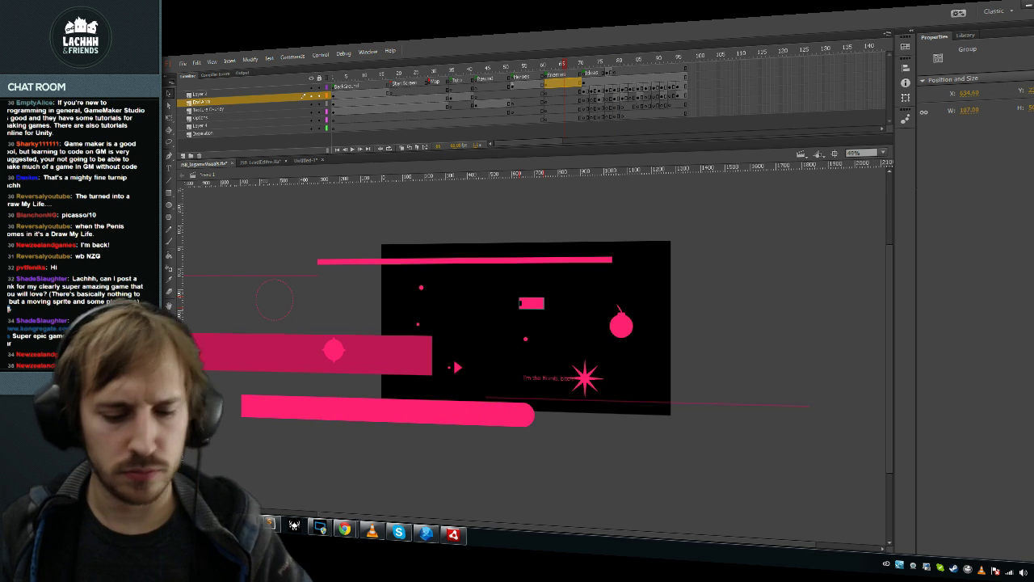
Step: Convert the selected rectangle to movie clip FX_FLAME_THROWER and double-click into its contents
key("F8")
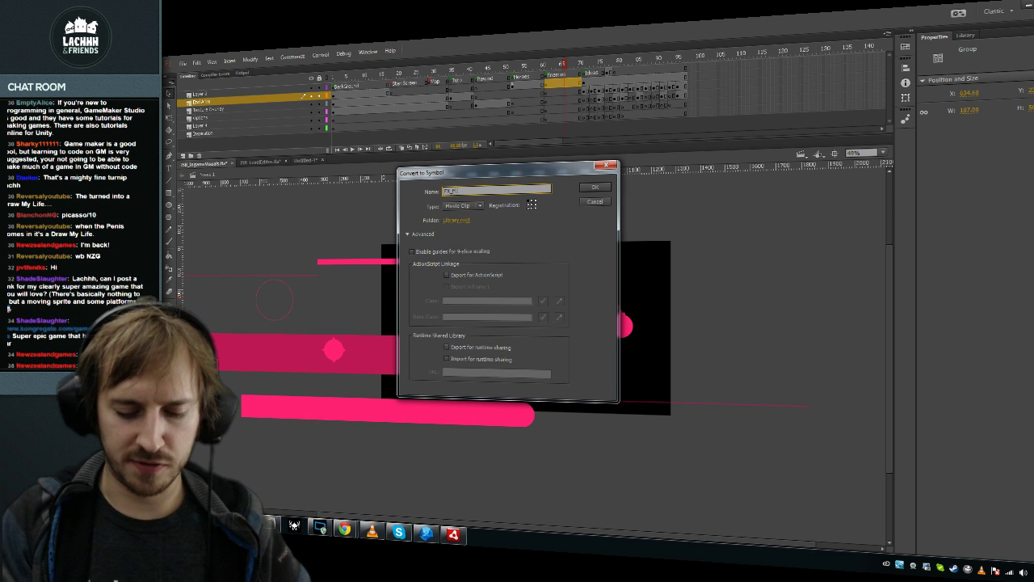
key("Return")
double_click(519, 298)
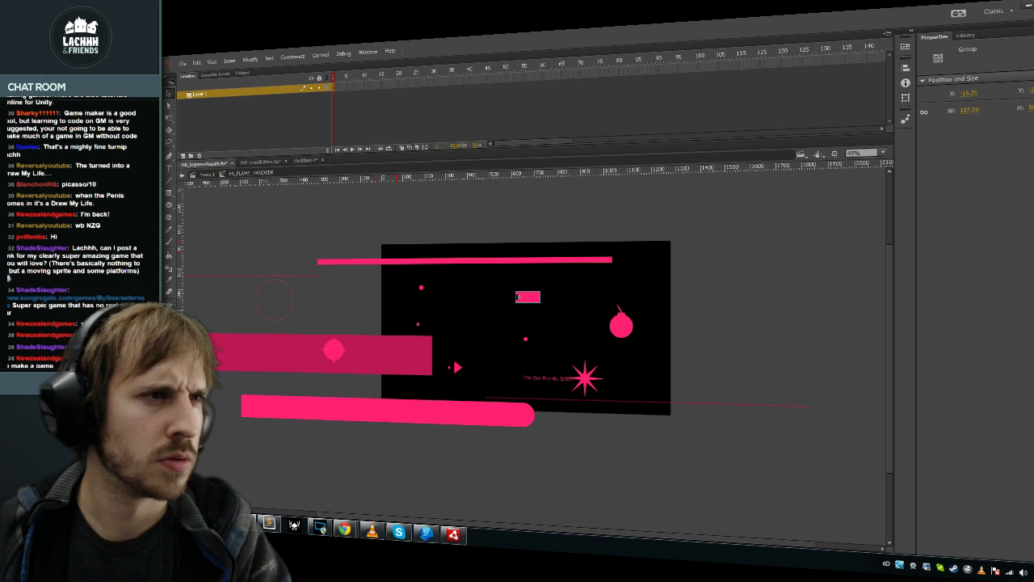
double_click(519, 297)
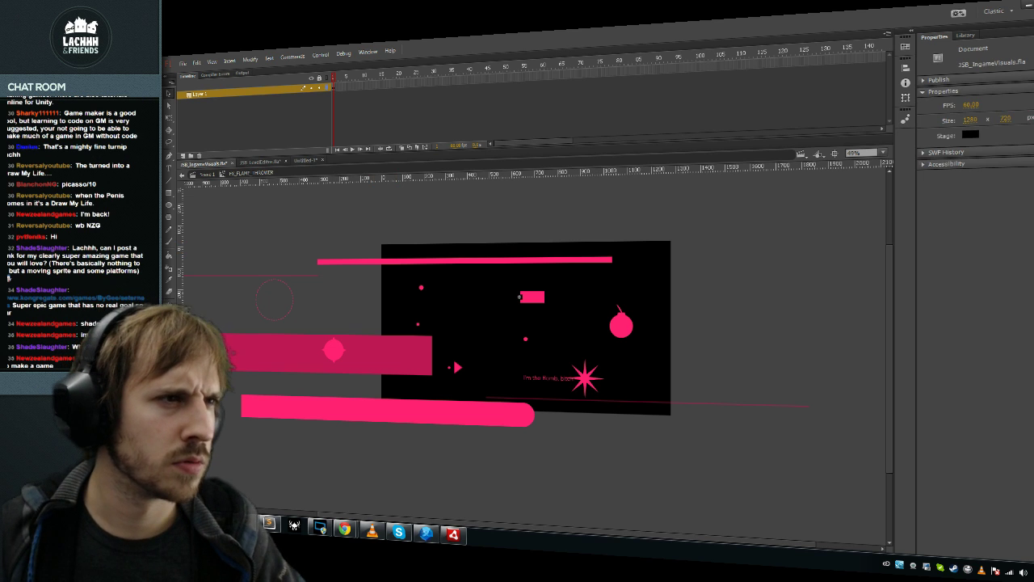
Step: Flip the FX_FLAME_THROWER rectangle horizontally, then select the instance back on Scene 1
double_click(520, 298)
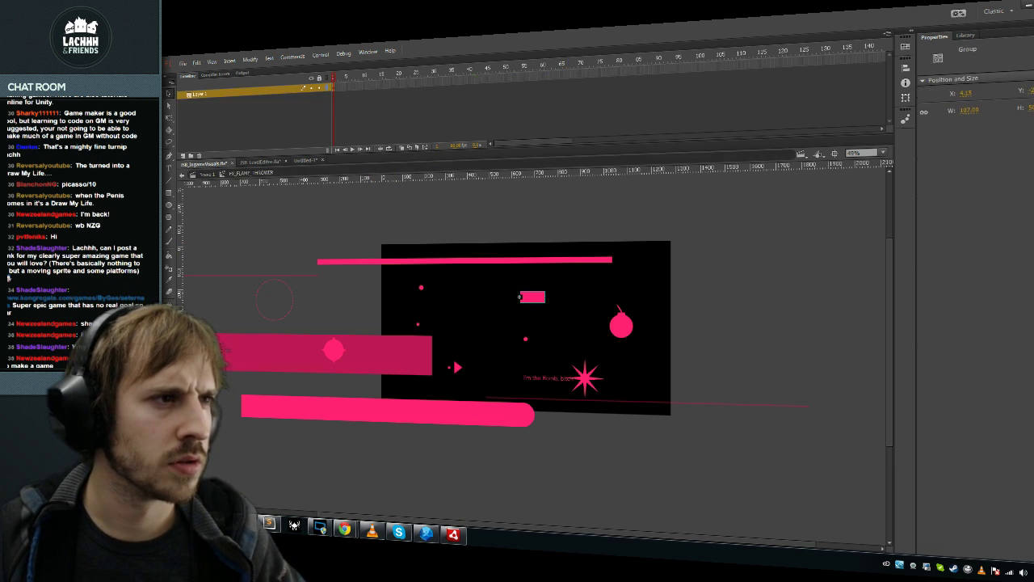
left_click(251, 59)
mouse_move(279, 168)
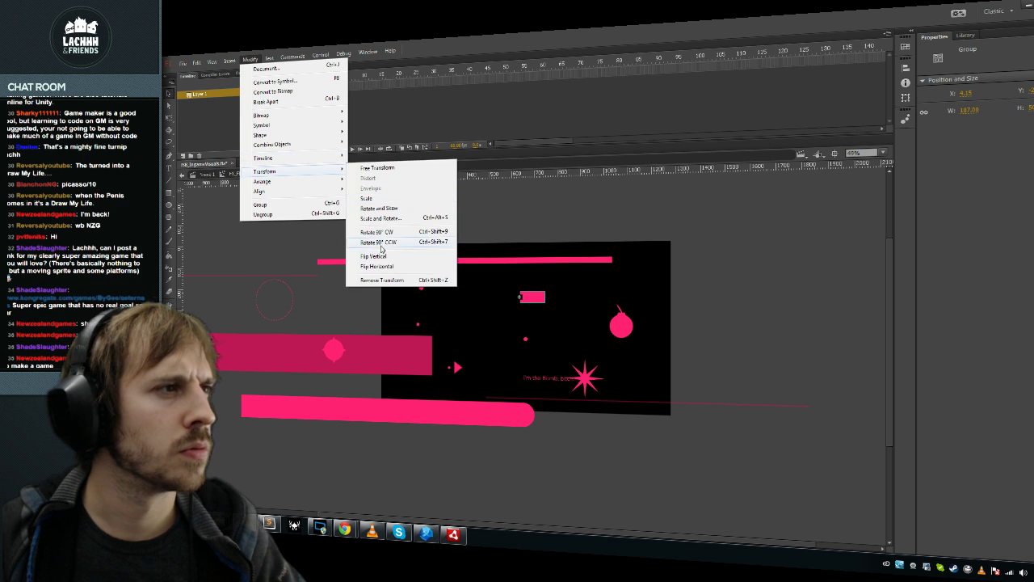
left_click(377, 265)
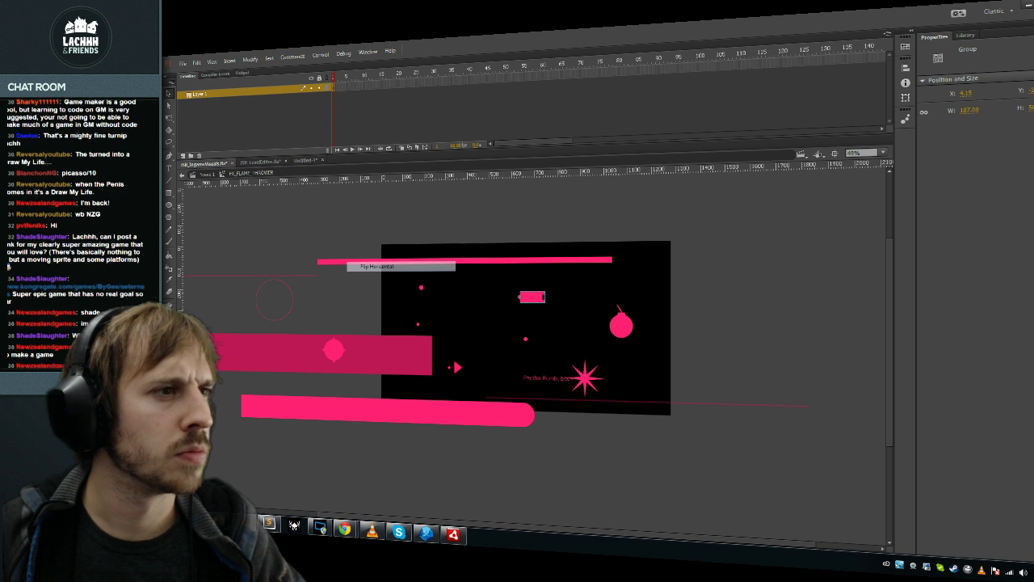
key("ctrl+e")
left_click(519, 298)
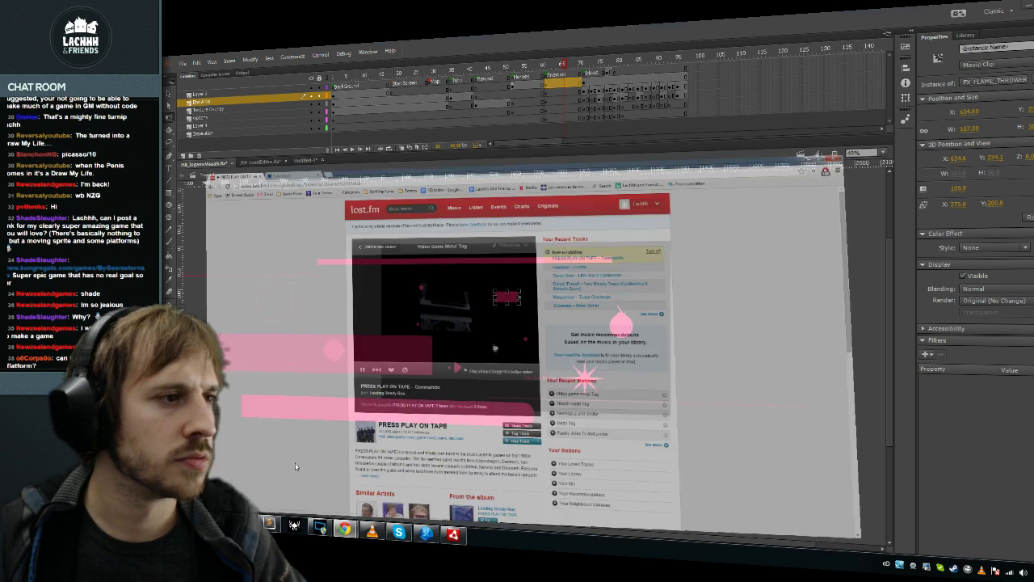
left_click(295, 465)
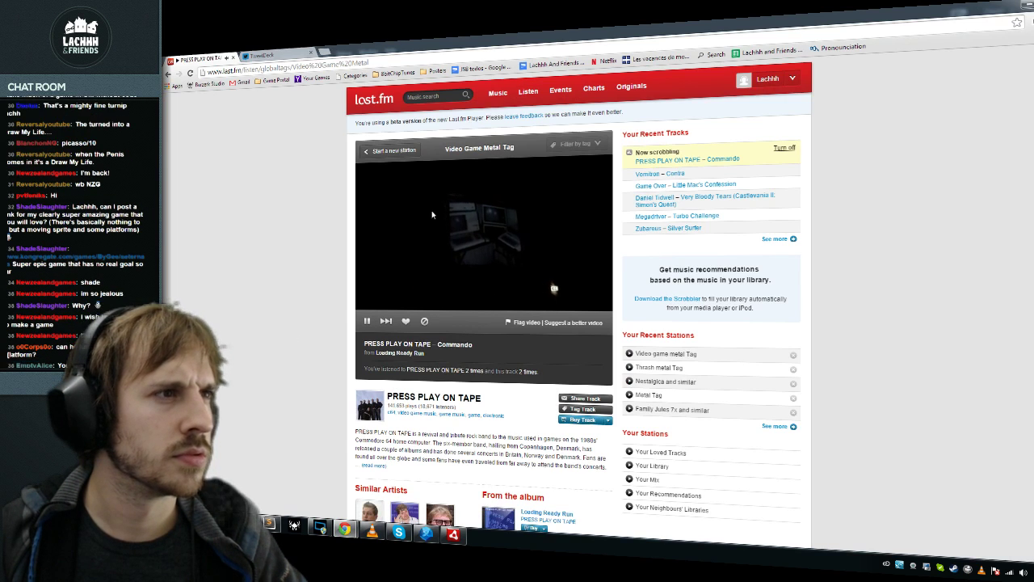
key("alt+Tab")
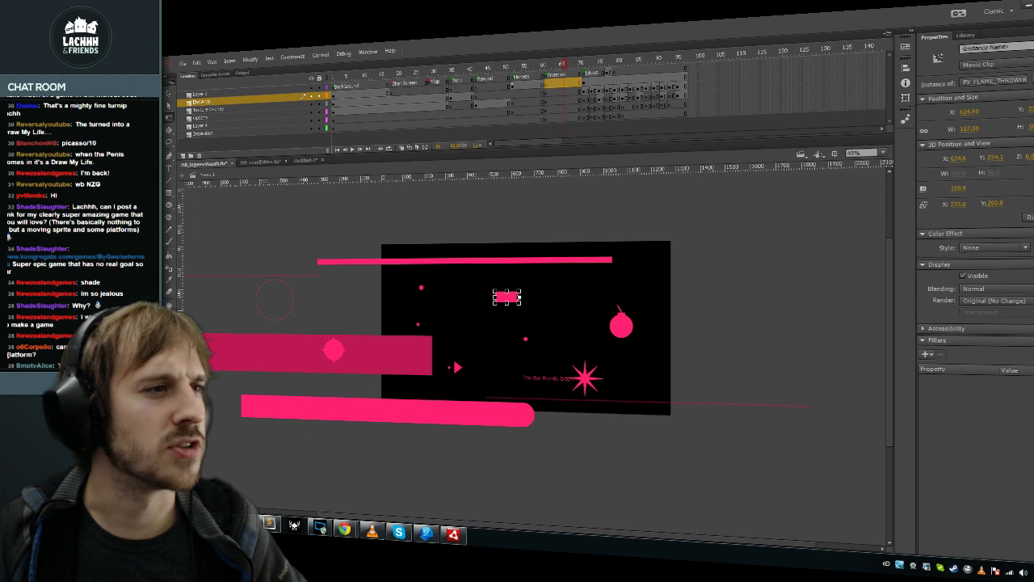
Step: Show FX_FLAME_THROWER in the Library and run the Link Library Items command script
right_click(508, 298)
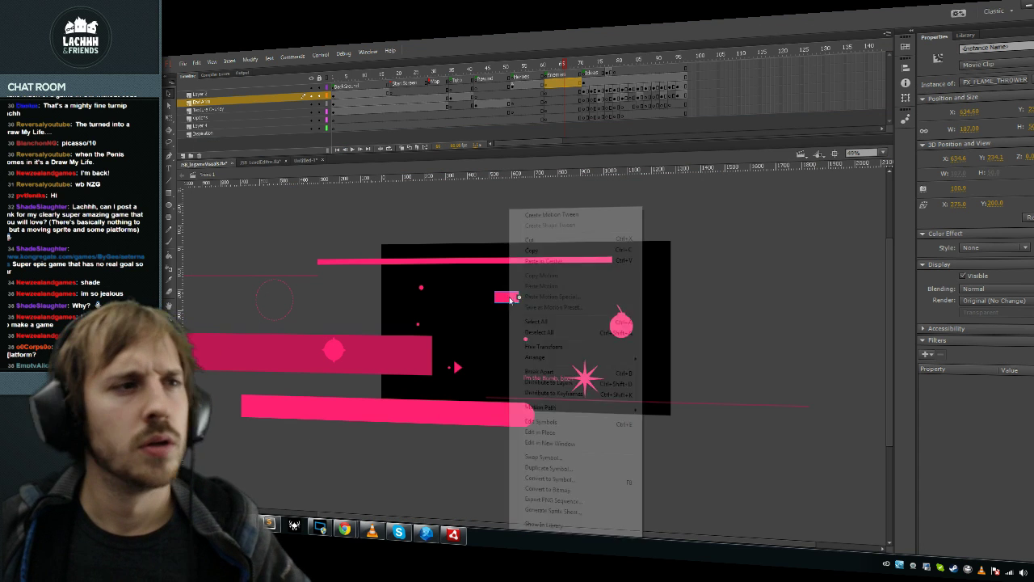
left_click(548, 525)
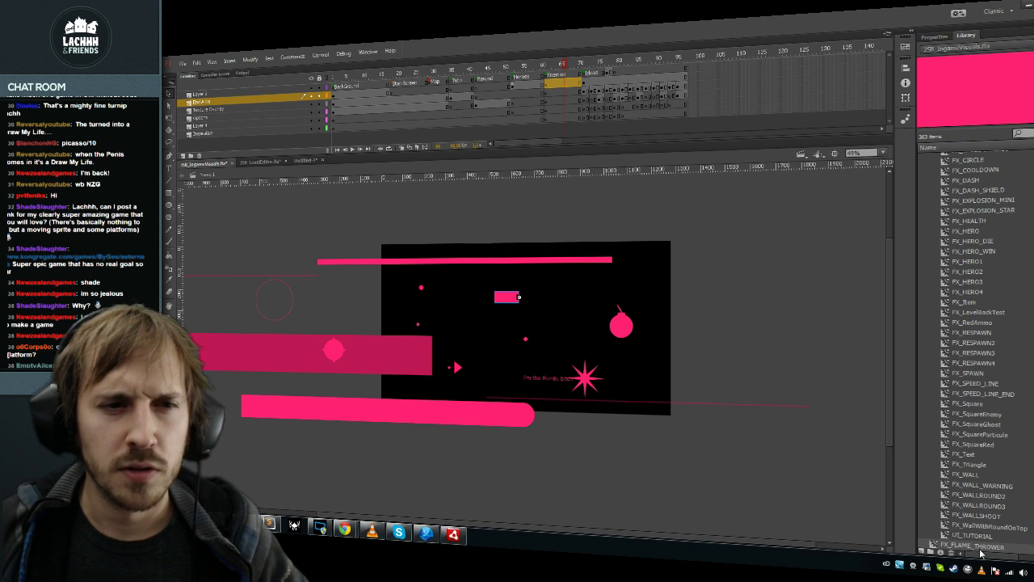
left_click(293, 57)
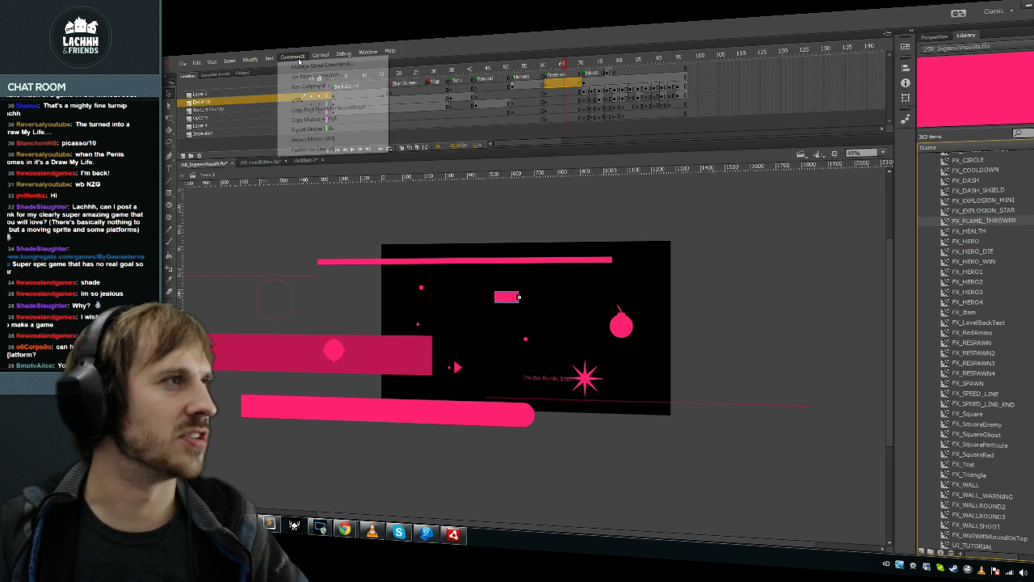
left_click(311, 84)
left_click(352, 205)
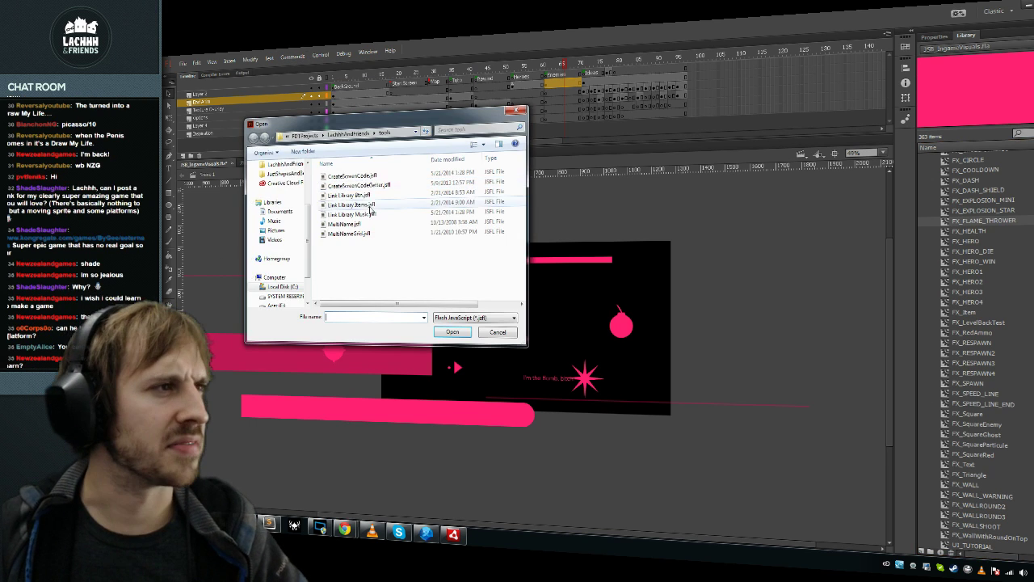
left_click(451, 329)
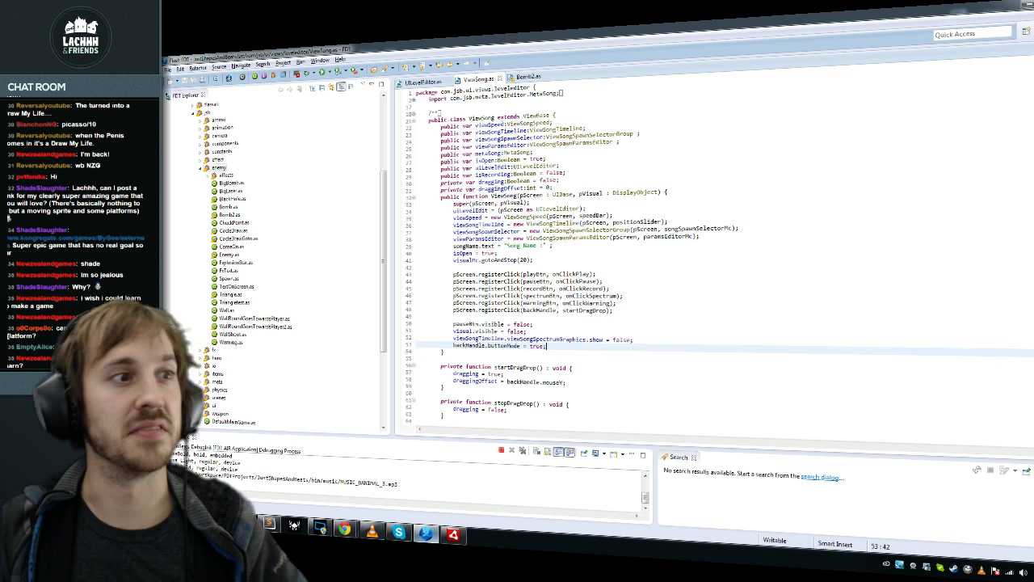
Step: Paste the pushClassLink(FX_FLAME_THROWER) line into AnimationFactory.as in FDT at line 40
left_click(425, 533)
key("ctrl+shift+t")
type("Ani")
key("Return")
key("Down")
key("Down")
key("Down")
type("static public var ID_FLAME_THROWER:int = pushClassLink(FX_FLAME_THROWER);")
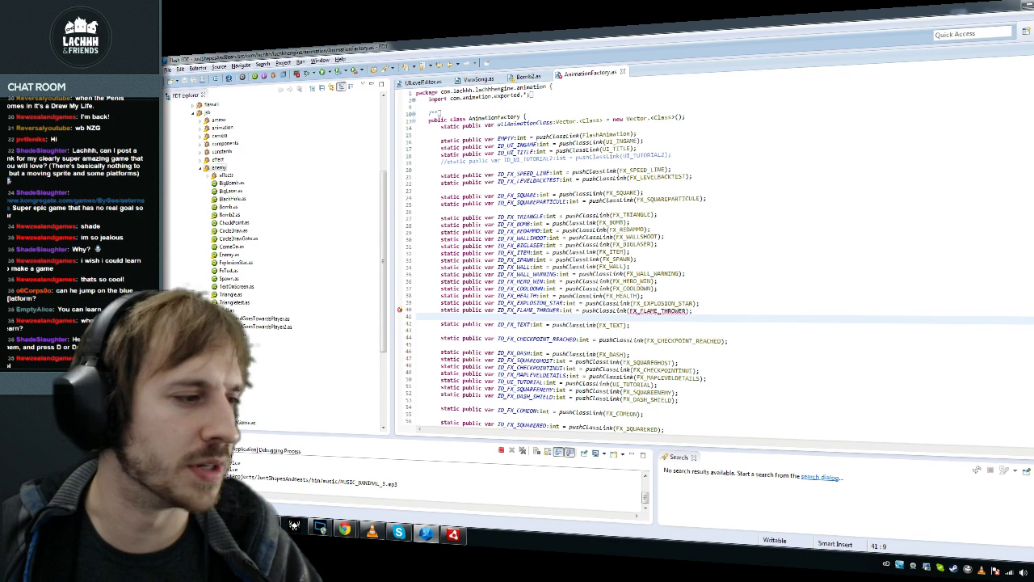
Step: Bring the last.fm page forward in Chrome and skip to the next track
mouse_move(354, 518)
left_click(311, 481)
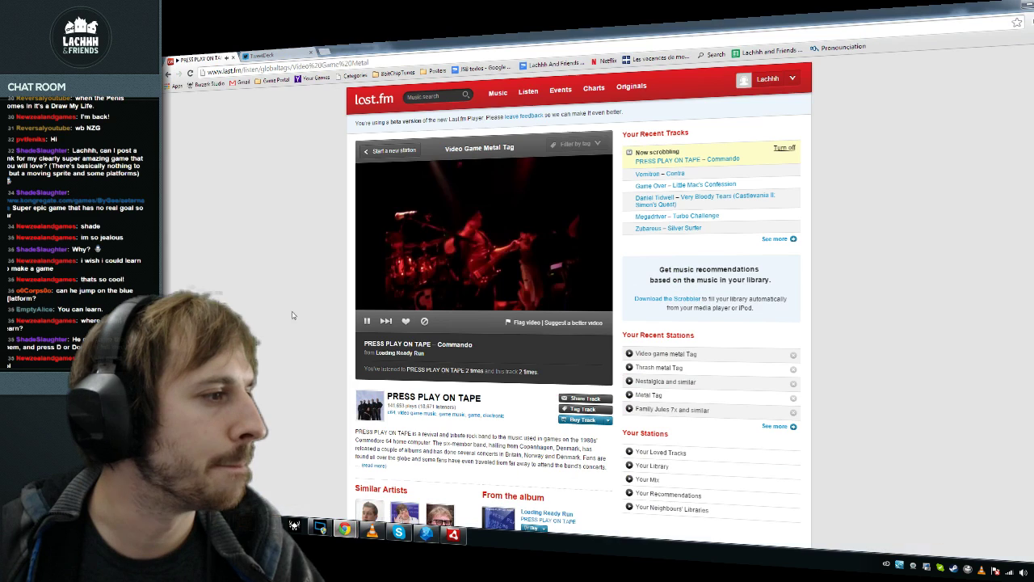
left_click(387, 321)
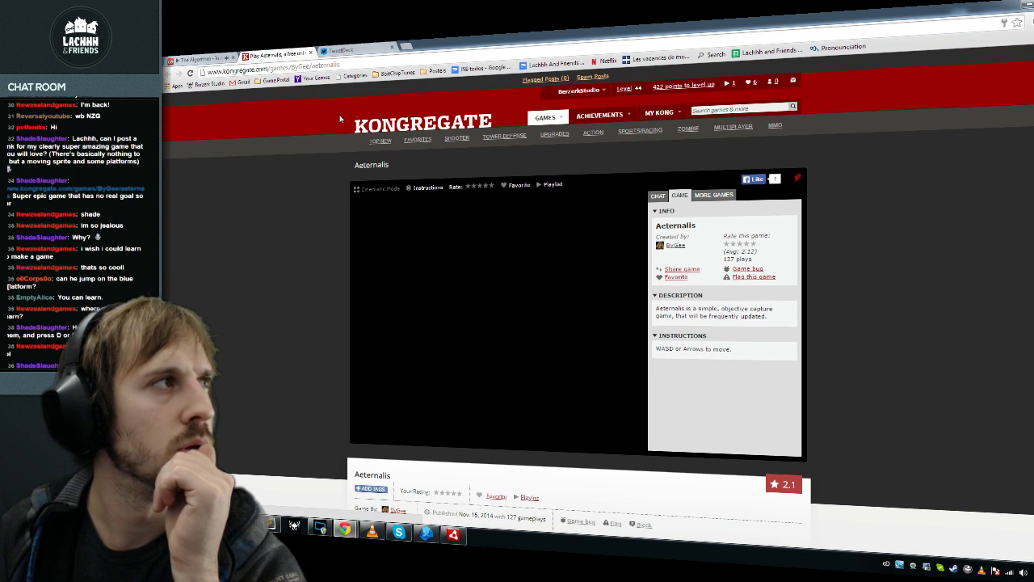
Step: Return to the Aeternalis tab and move and jump the character across grey platforms onto a blue one
key("ctrl+shift+Tab")
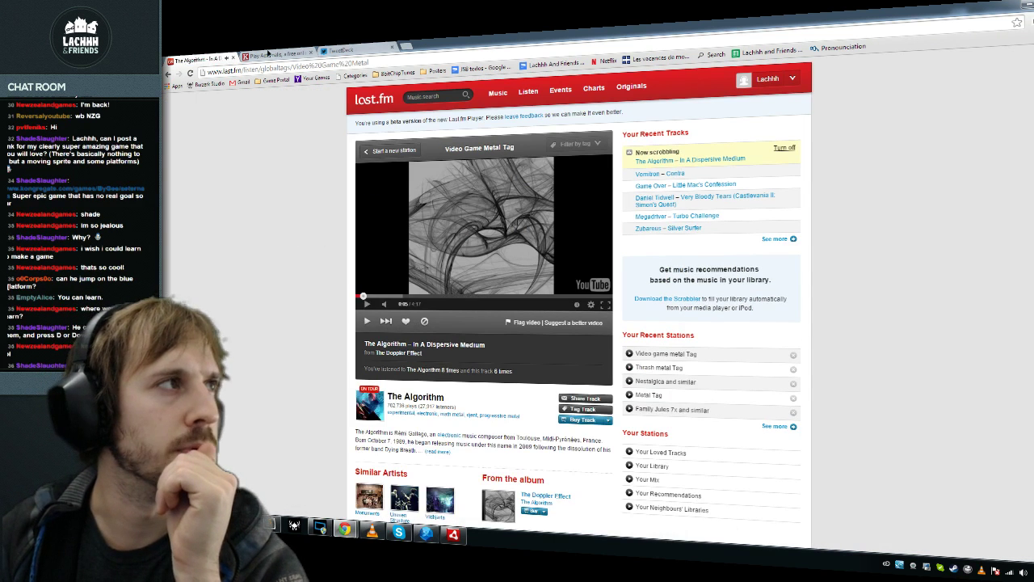
key("ctrl+Tab")
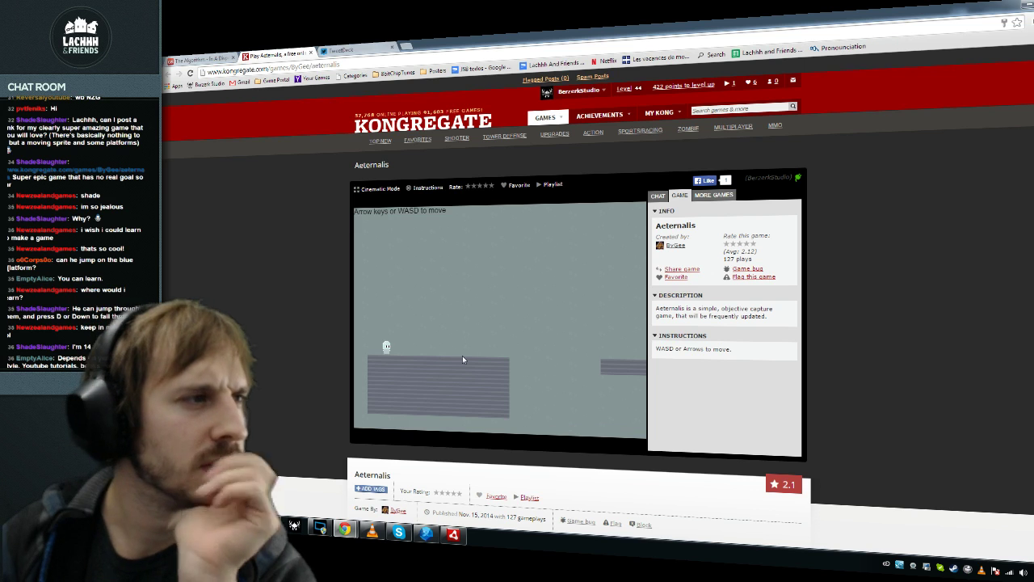
key("Up")
key("Right")
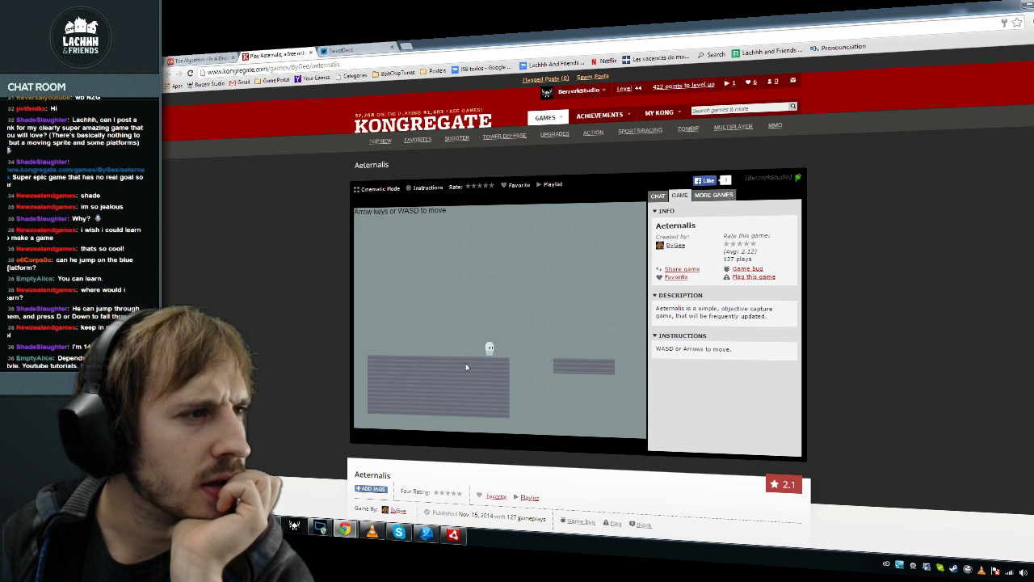
key("Right")
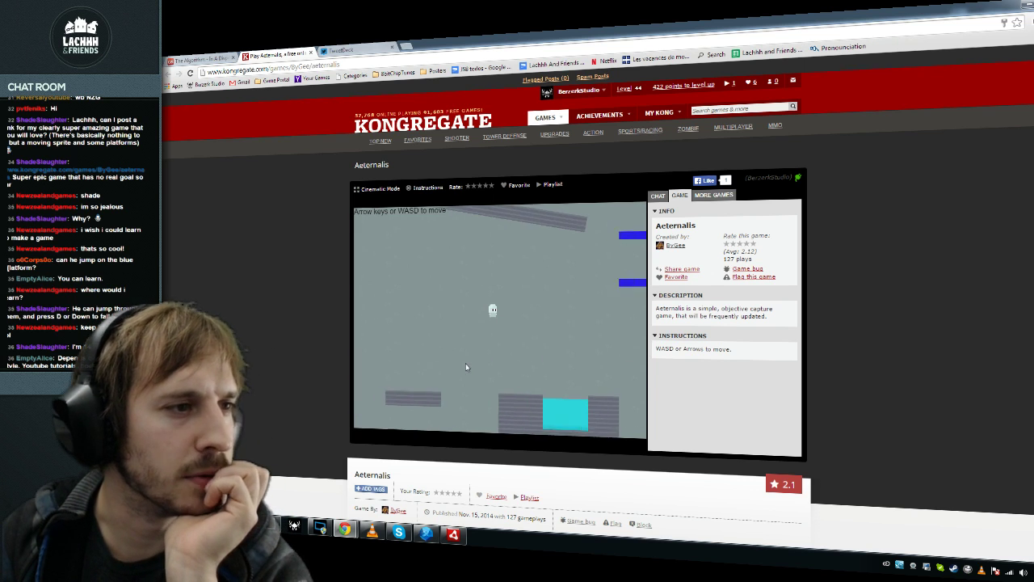
key("Right")
key("Up")
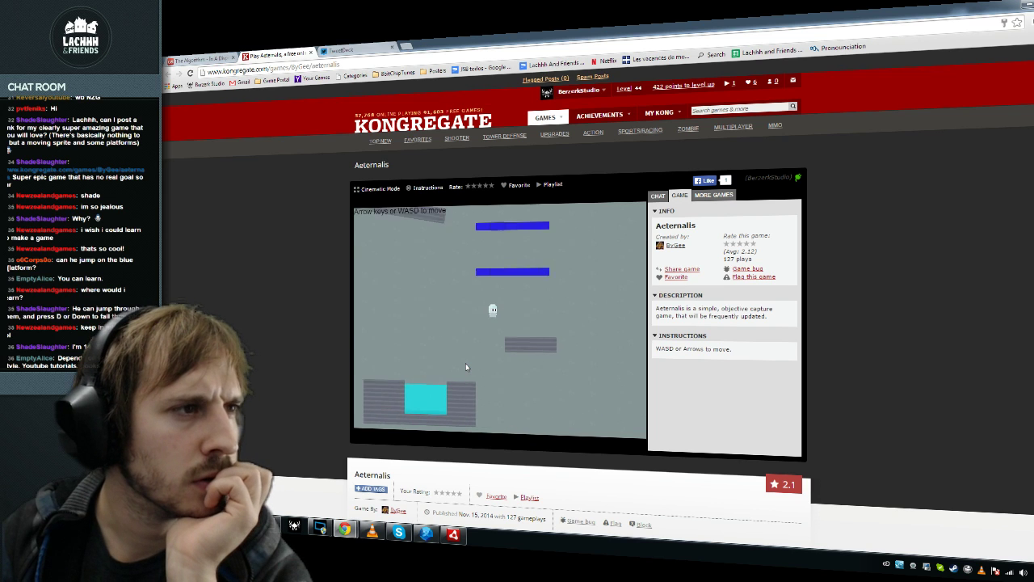
key("Up")
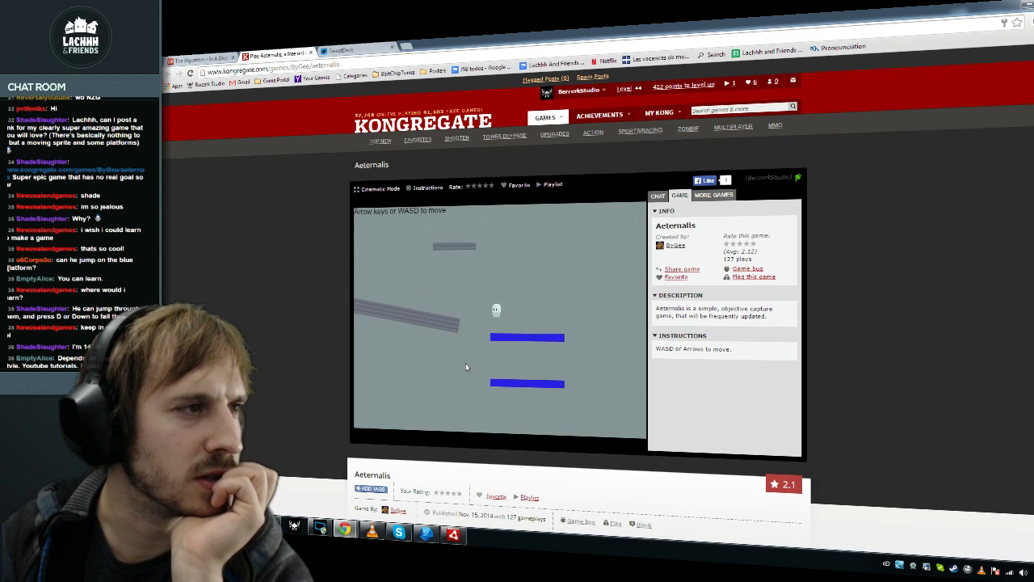
key("Left")
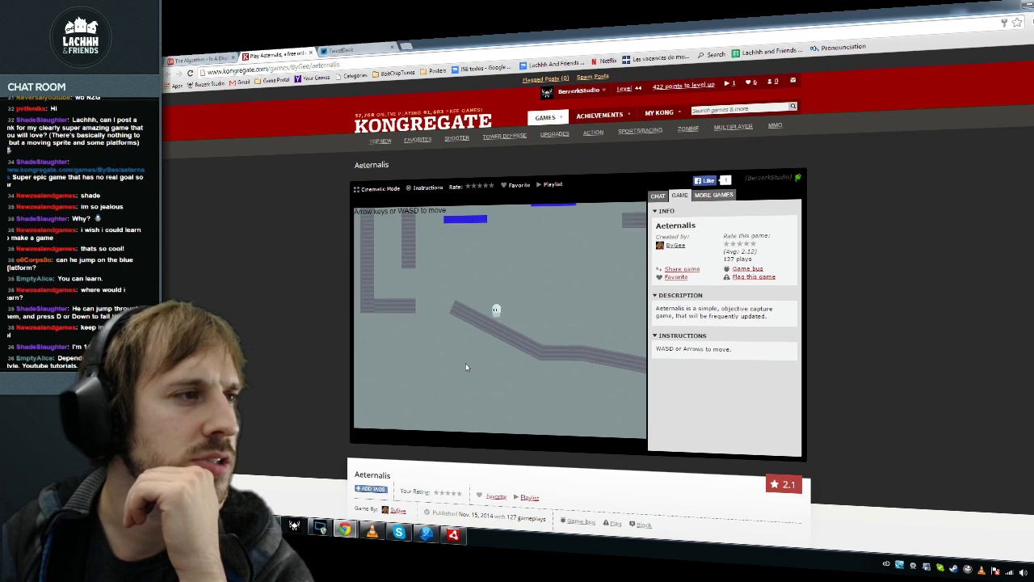
key("Left")
key("Right")
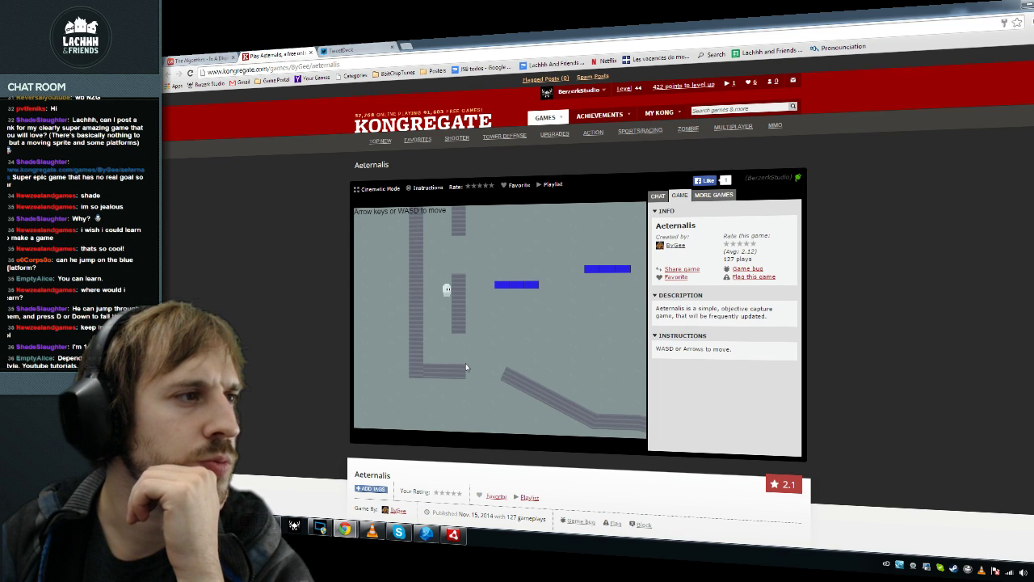
key("Up")
key("Right")
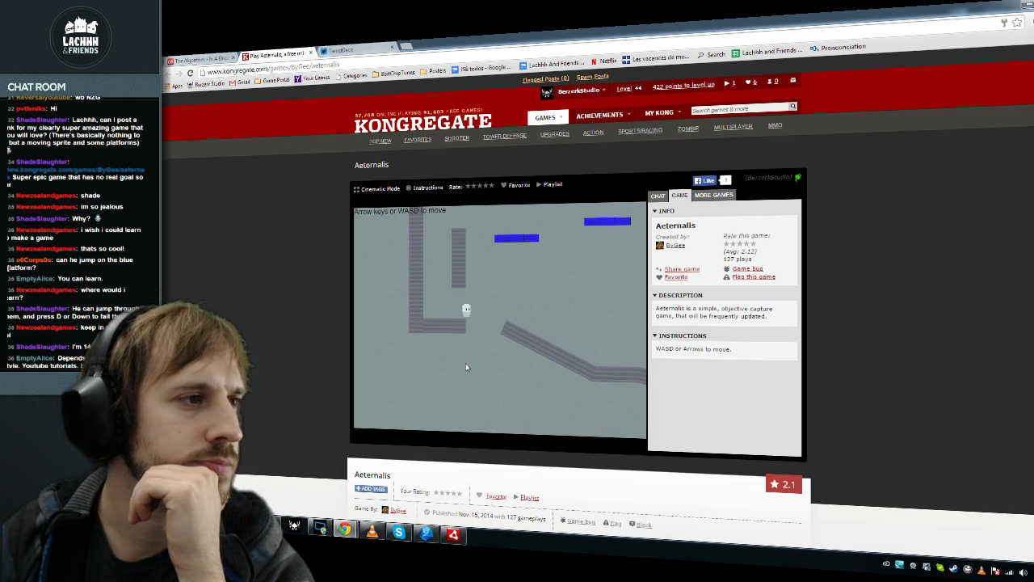
key("Right")
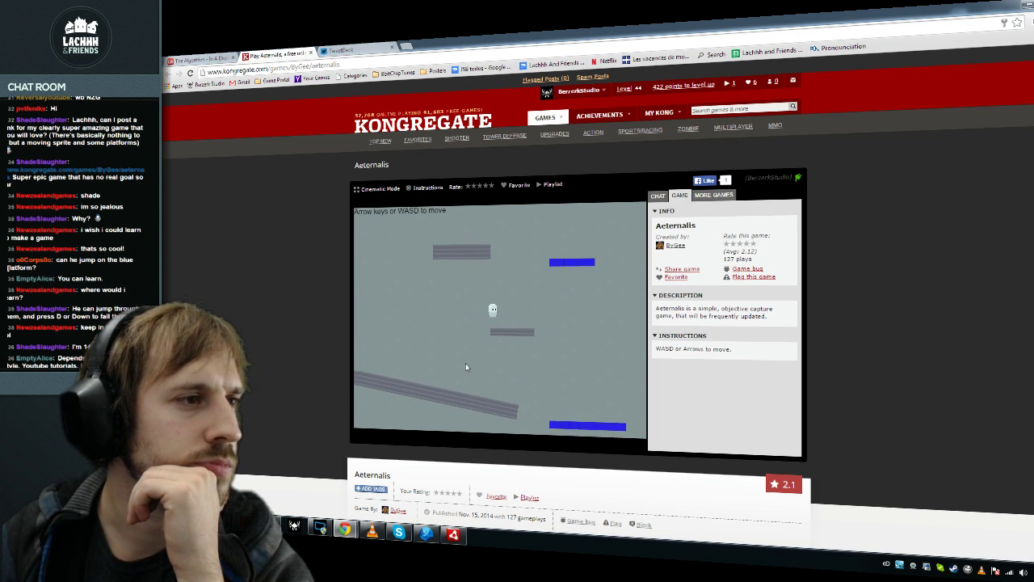
key("Up")
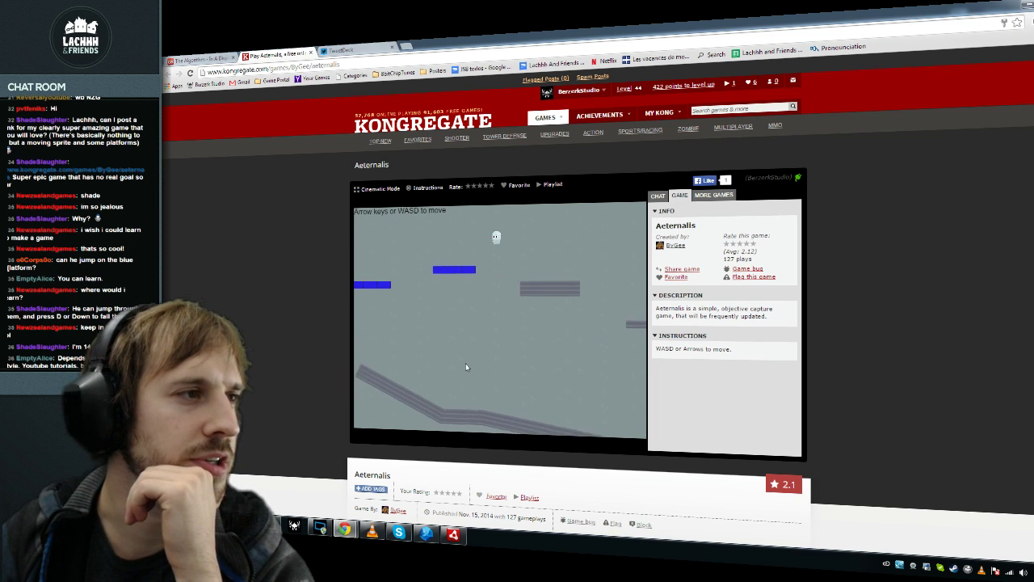
key("Left")
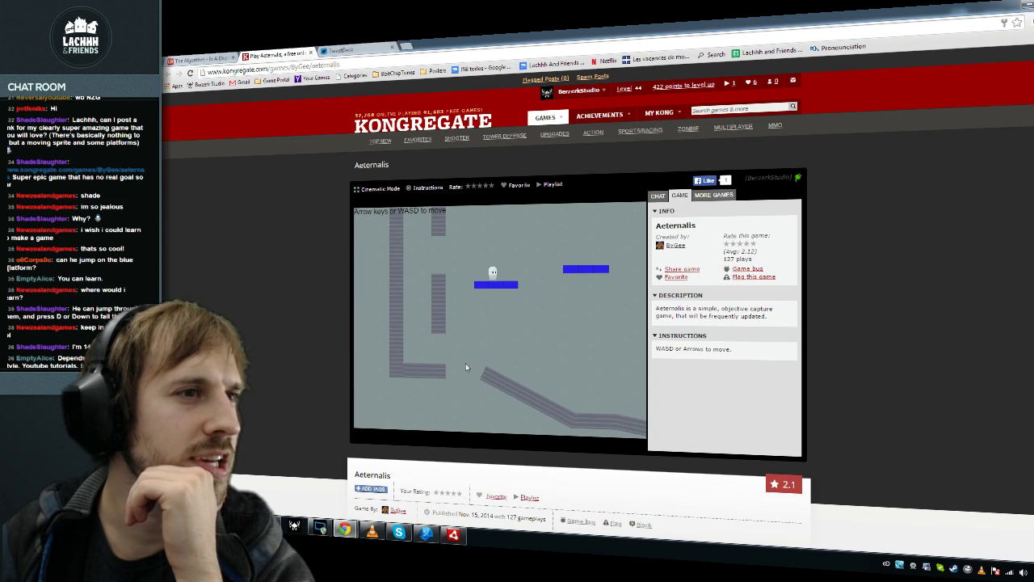
key("Right")
key("Up")
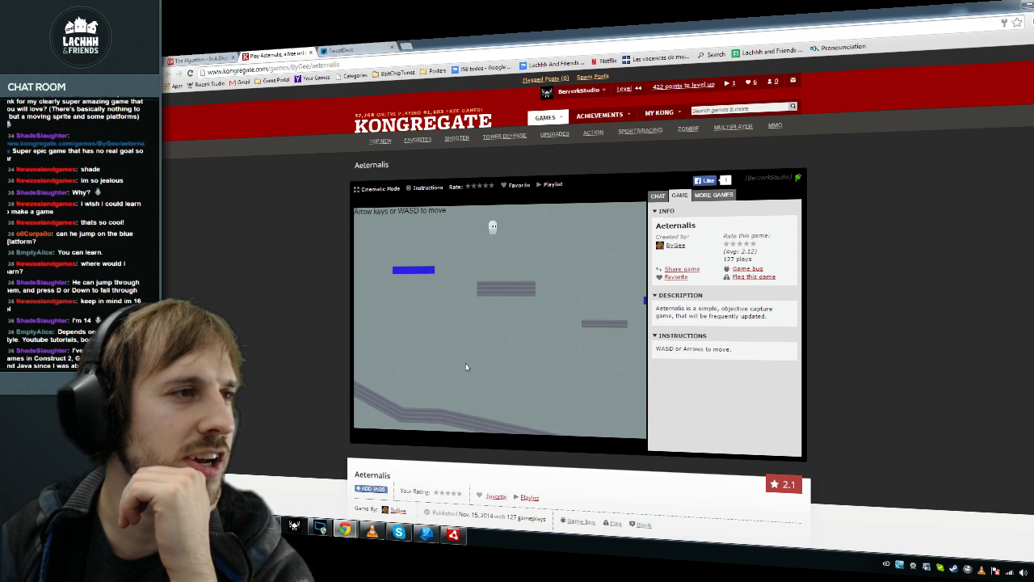
key("Right")
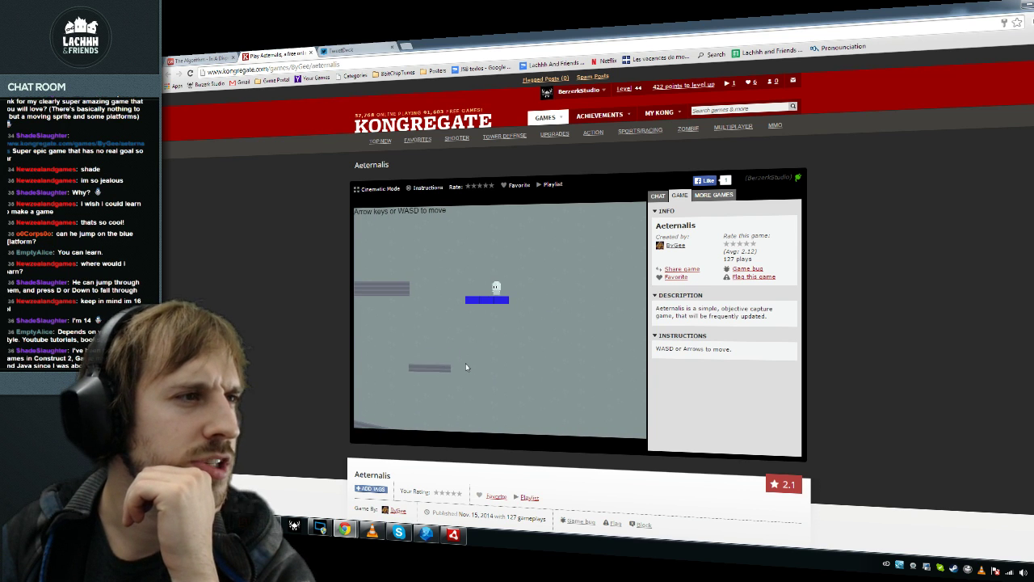
Step: Steer the character across the cyan block and jump it up through the blue platforms
key("Up")
key("Left")
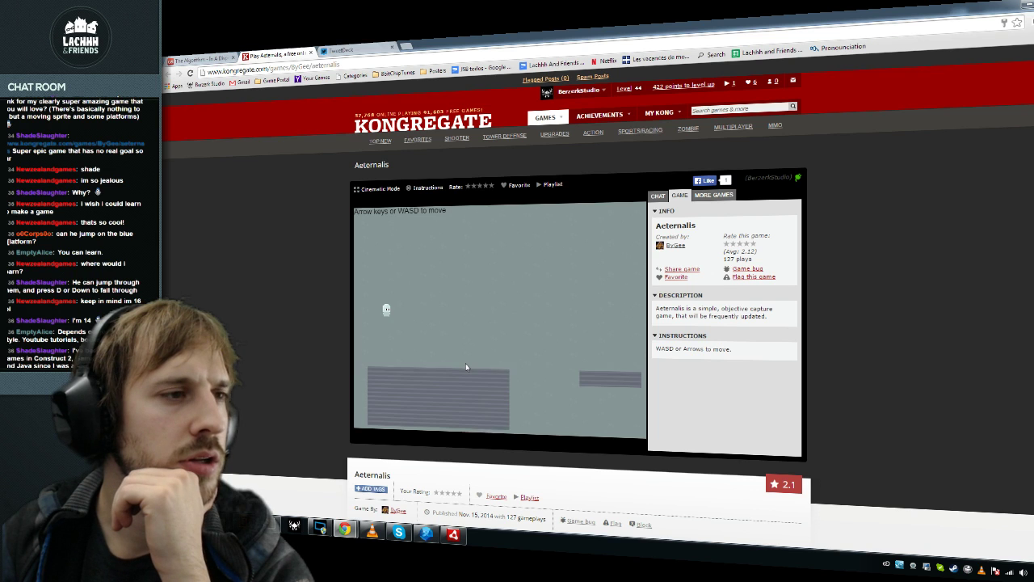
key("Right")
key("Up")
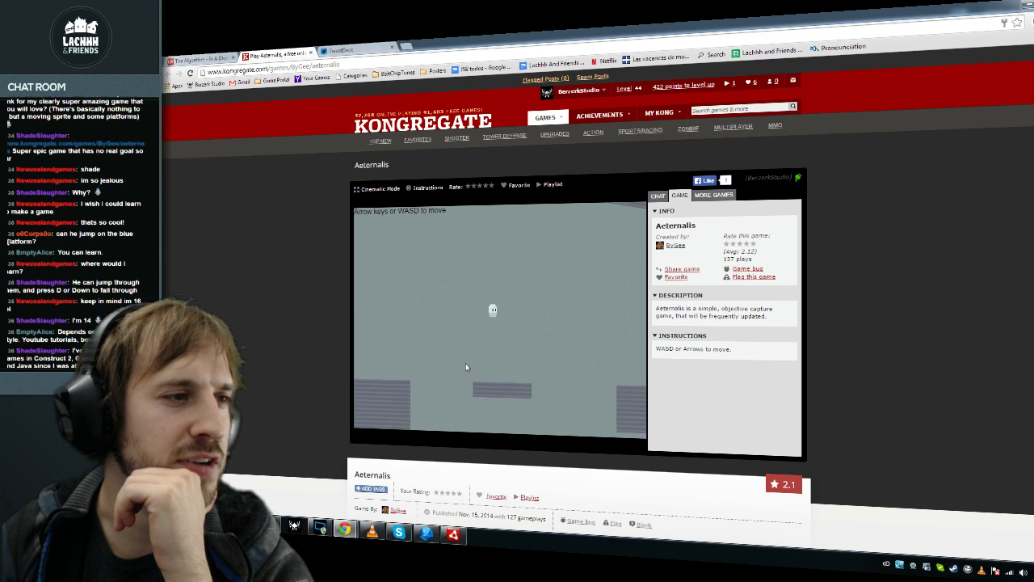
key("Right")
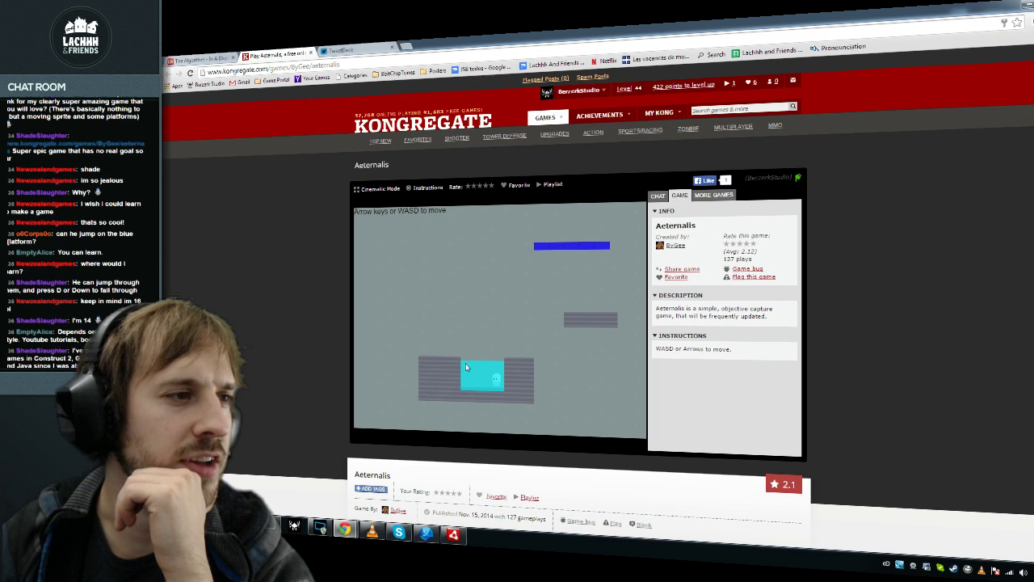
key("Left")
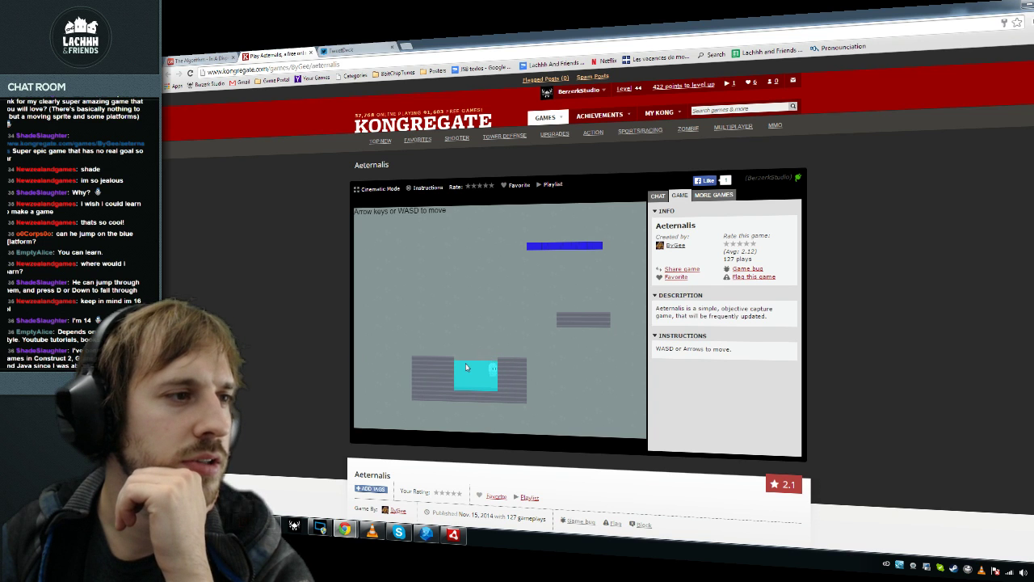
key("Right")
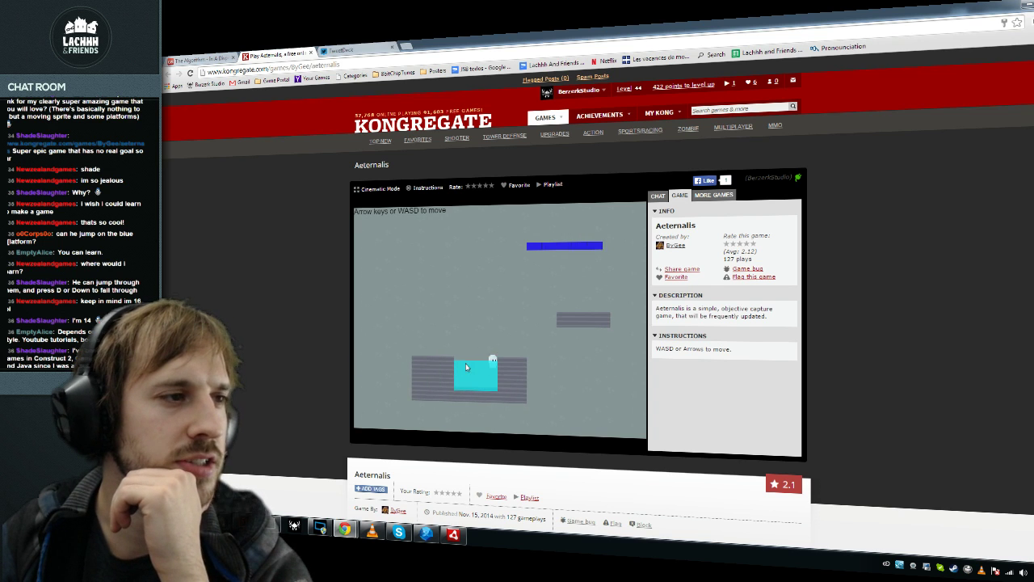
key("Left")
key("Right")
key("Left")
key("Right")
key("Right")
key("Left")
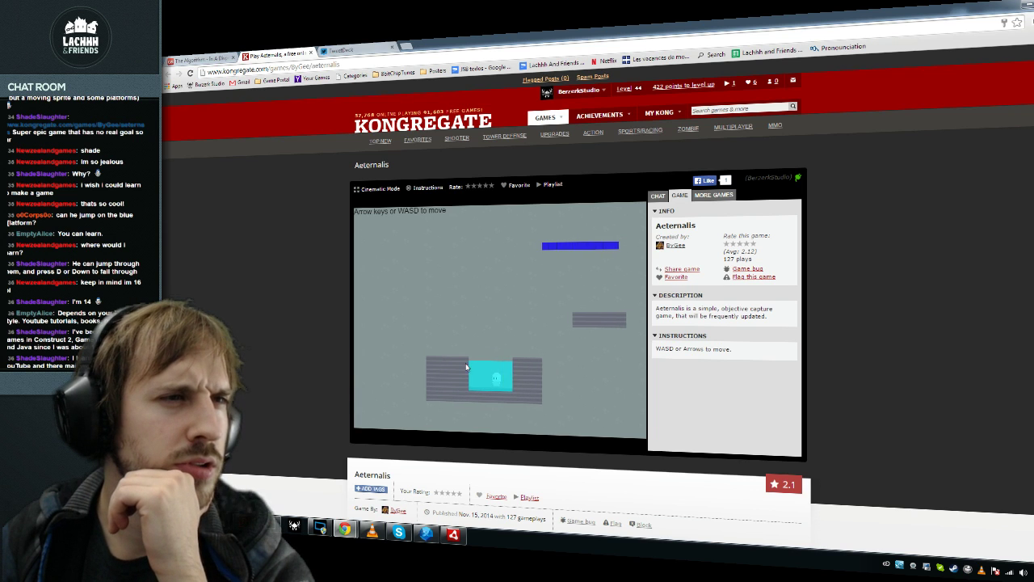
key("Right")
key("Left")
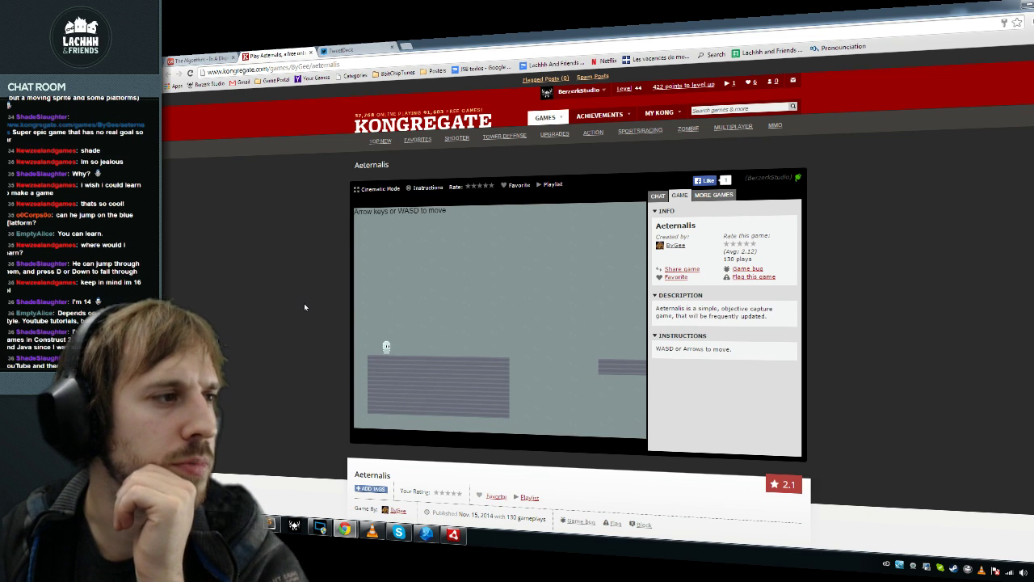
key("Right")
key("Up")
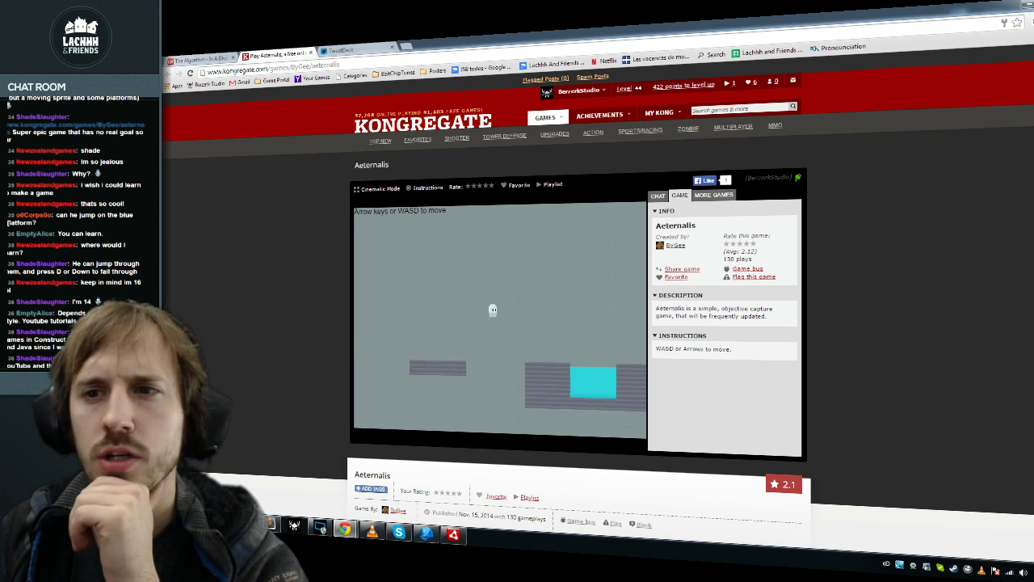
key("Right")
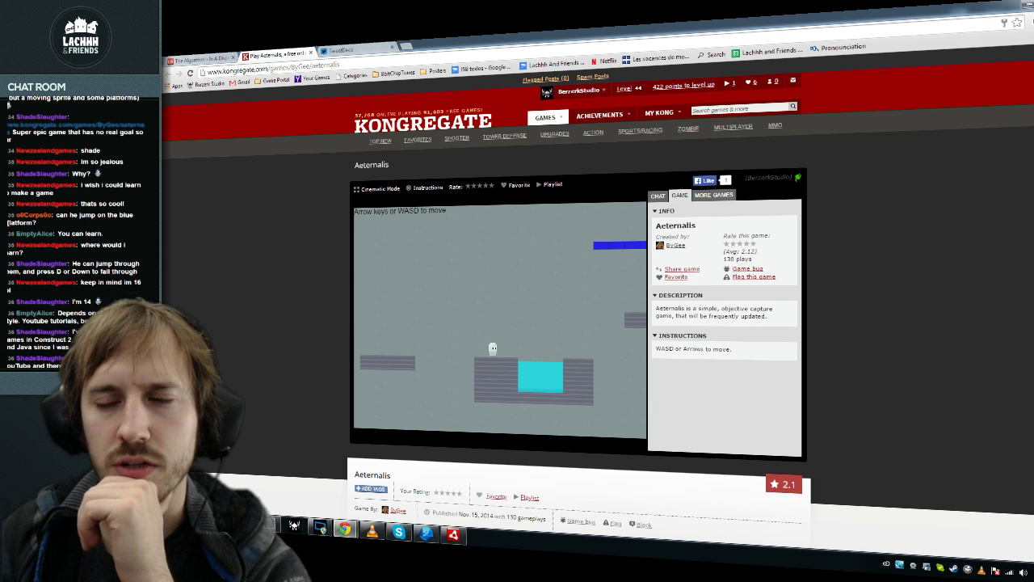
key("Right")
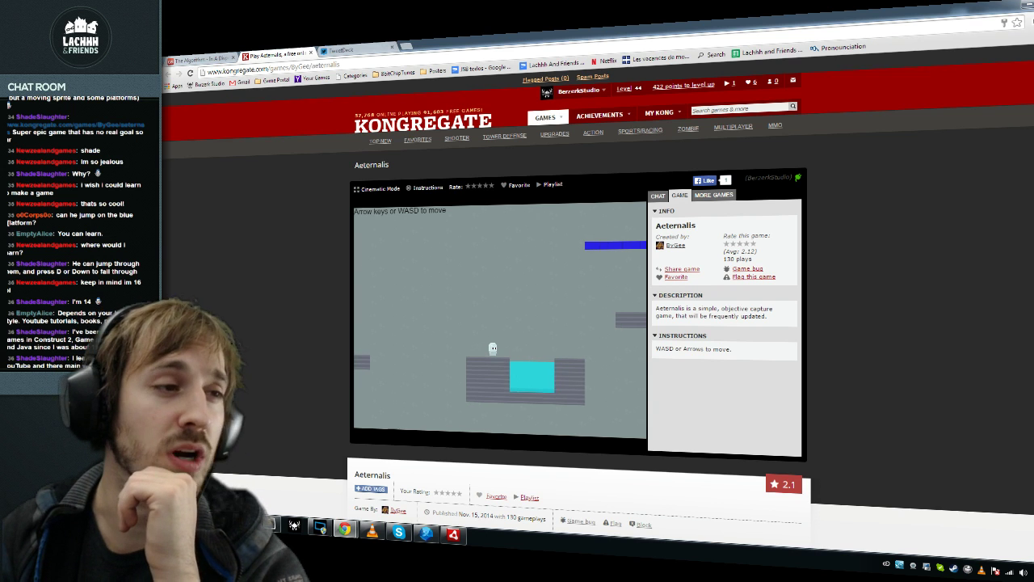
key("Up")
key("Up")
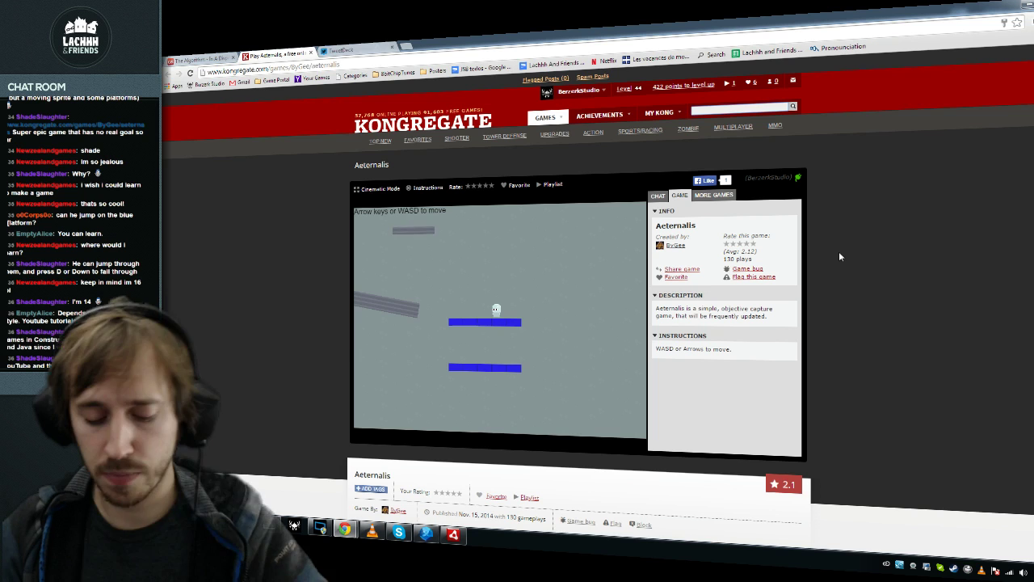
Step: Search Kongregate for 'whatever' and open Whatever The Hell This Is
type("lachh")
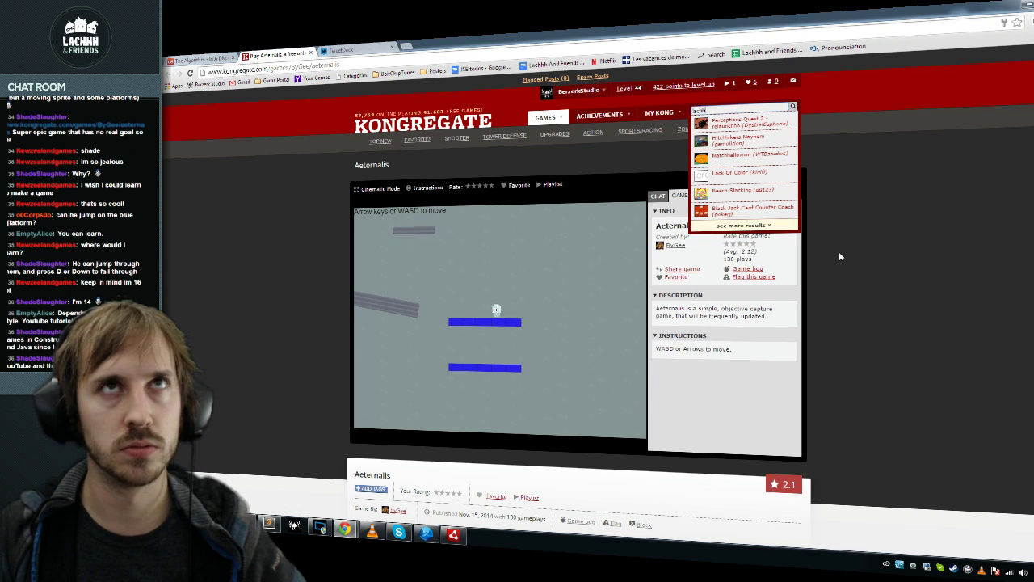
type("i")
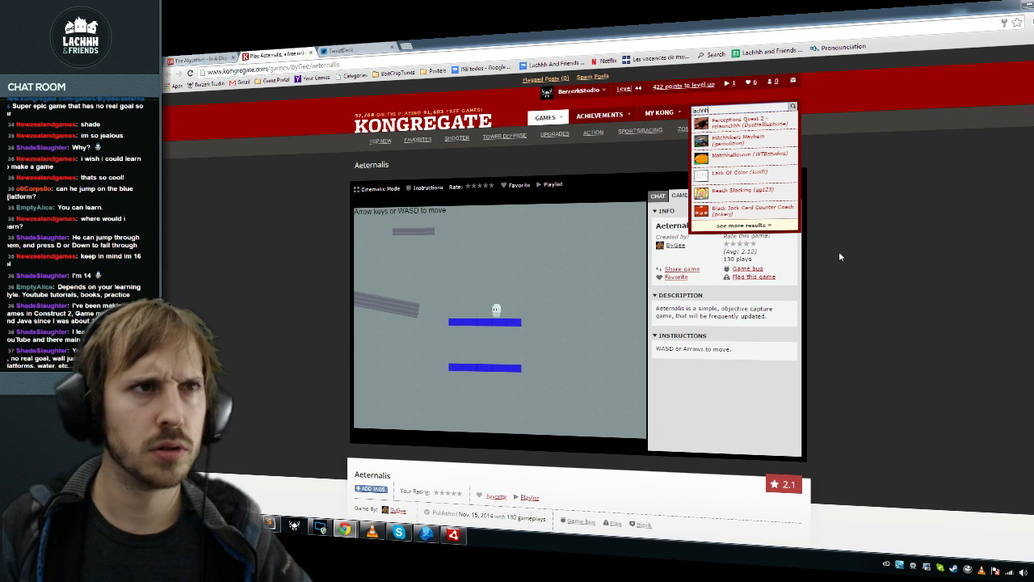
type("hatever")
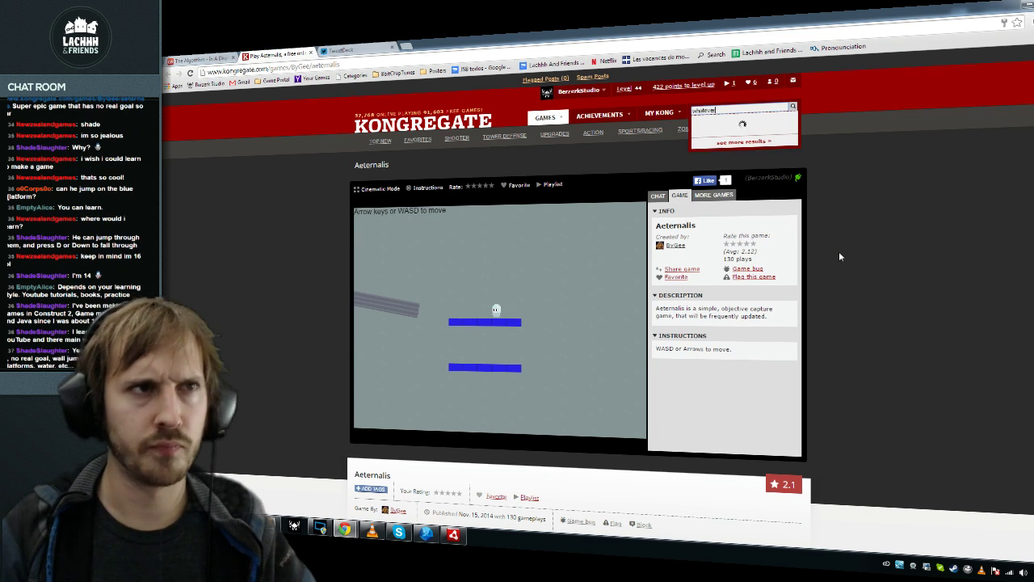
left_click(770, 140)
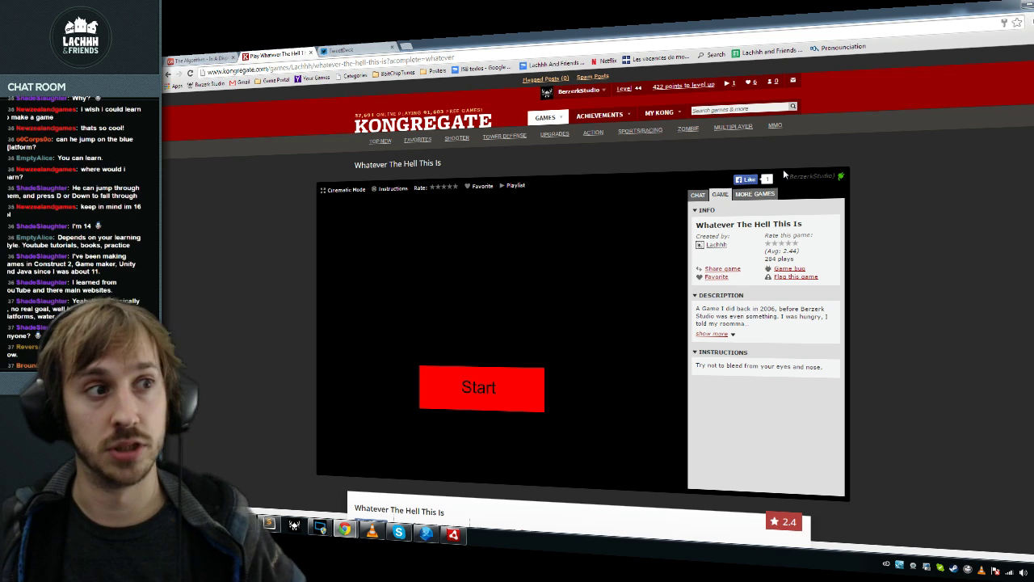
Step: Start the game and play a round, then switch back to FDT
left_click(516, 399)
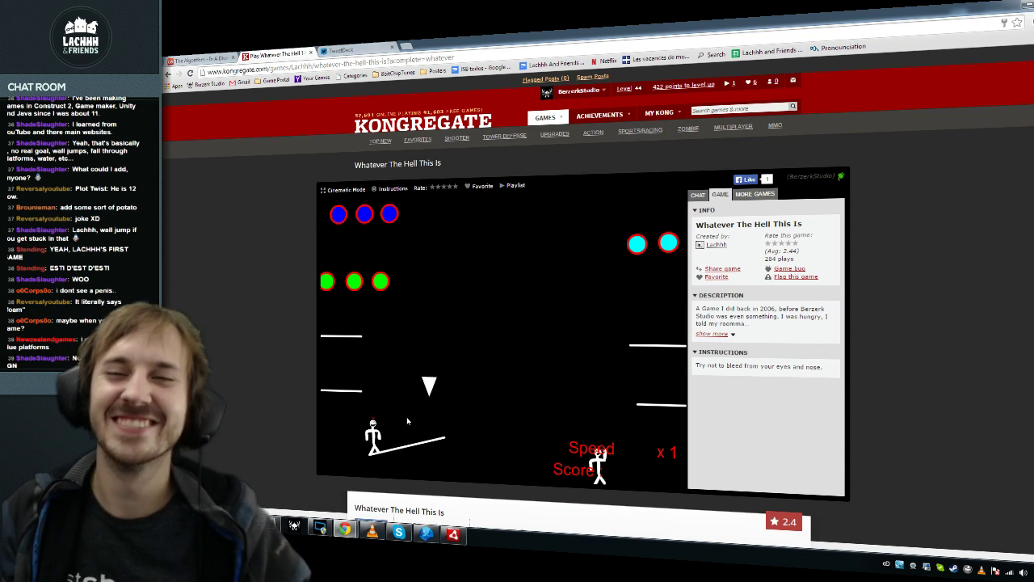
key("ctrl+1")
key("alt+Tab")
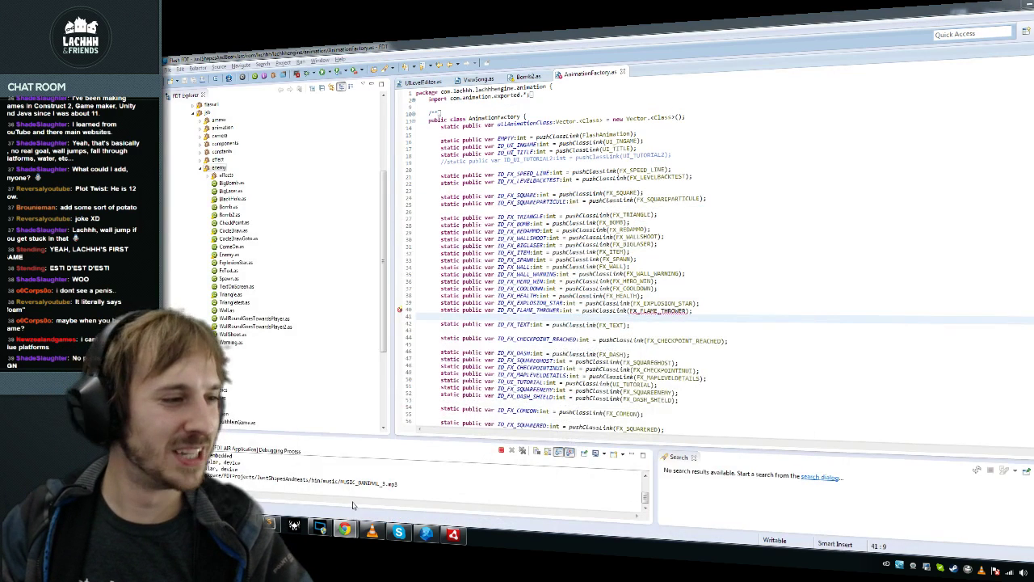
Step: Start the Last.fm music video playing in Chrome and return to FDT
left_click(299, 481)
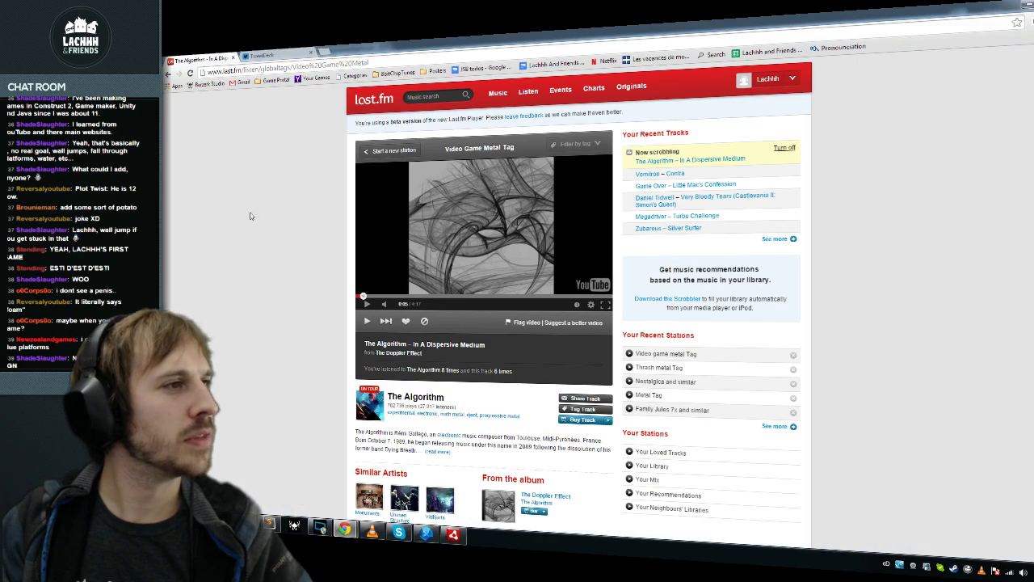
left_click(366, 306)
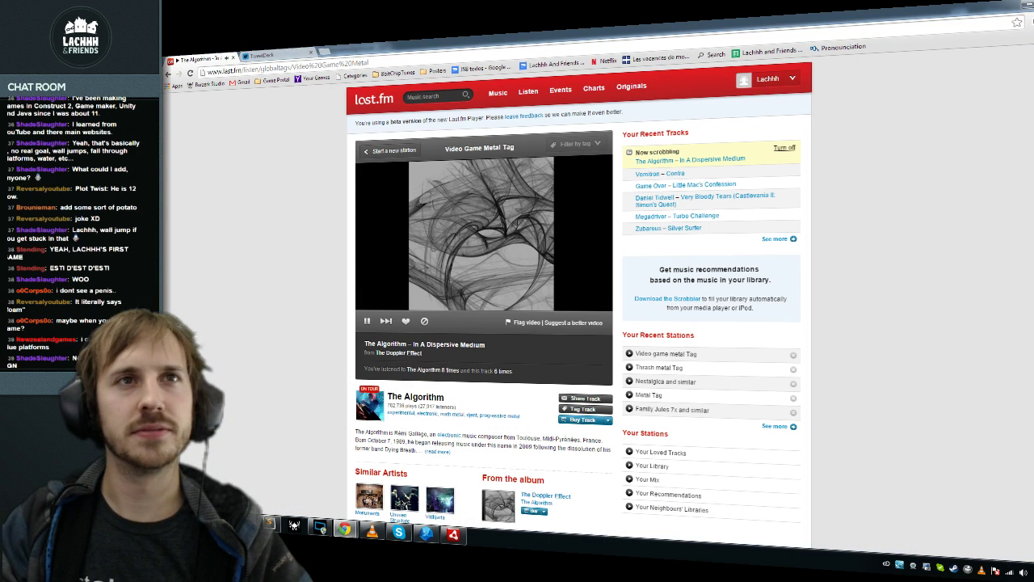
key("alt+Tab")
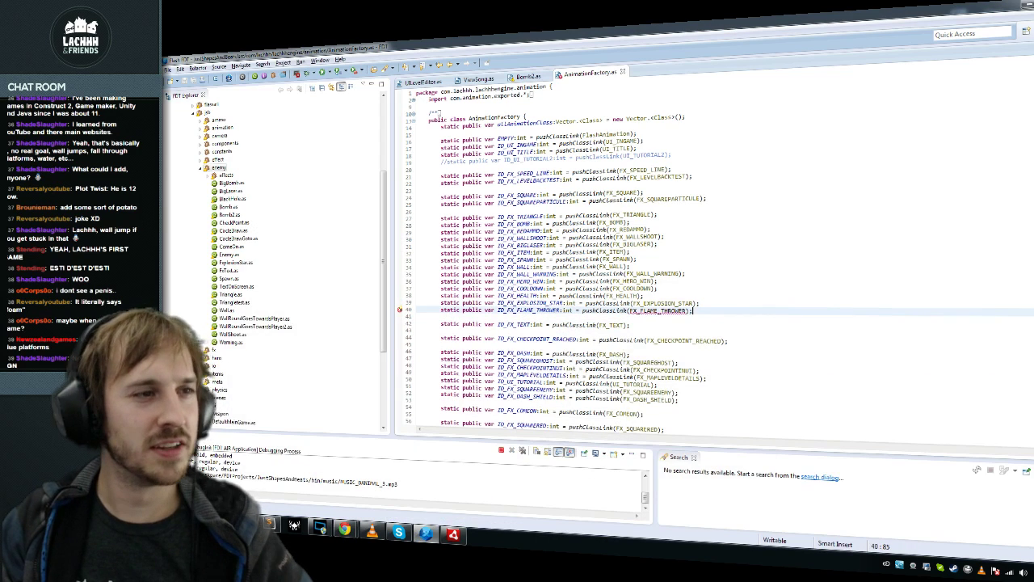
Step: Check the FX_FLAME_THROWER line 40, close the Just Shapes and Beats window, and switch to Flash
left_click(693, 177)
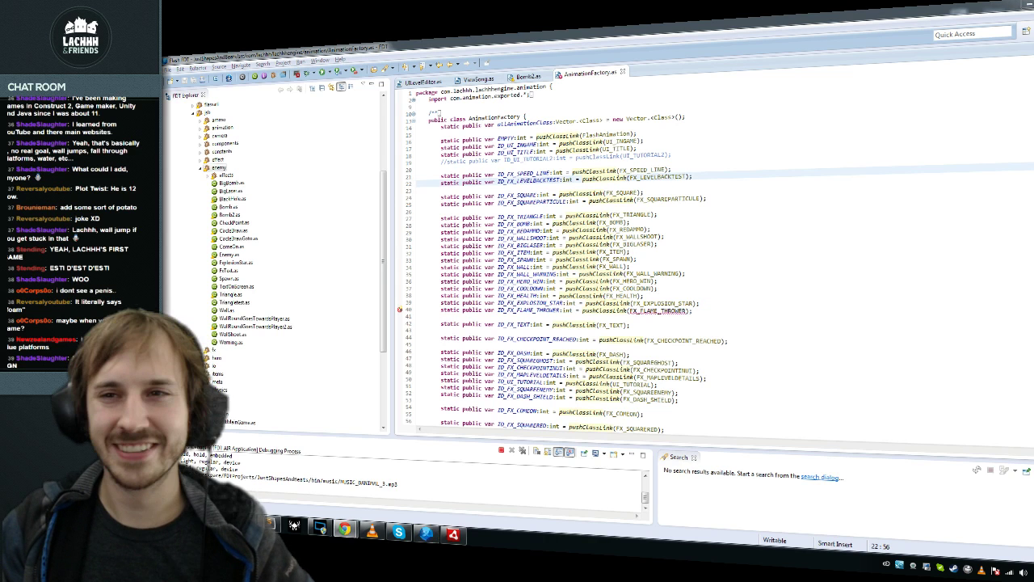
left_click(693, 311)
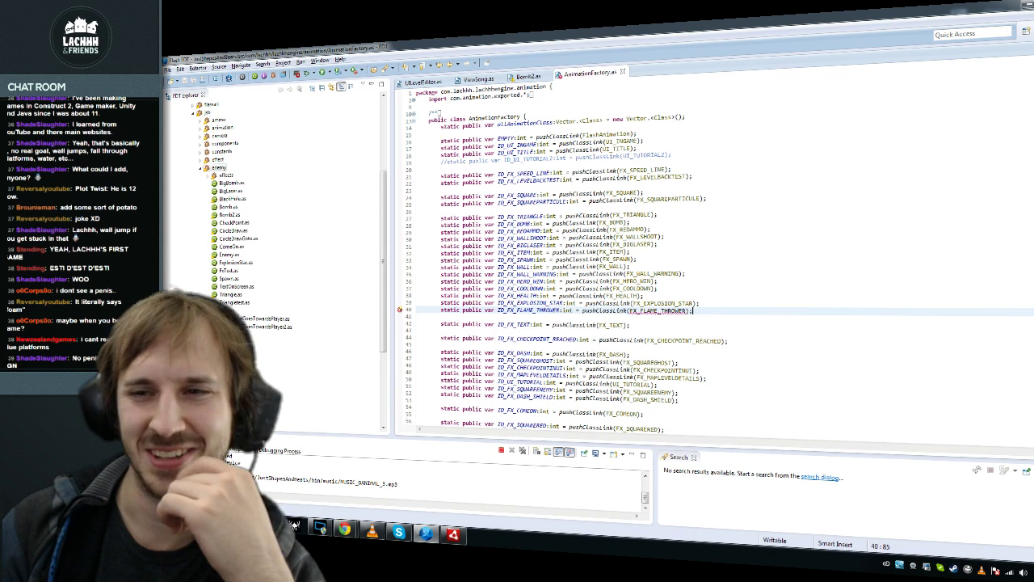
key("Down")
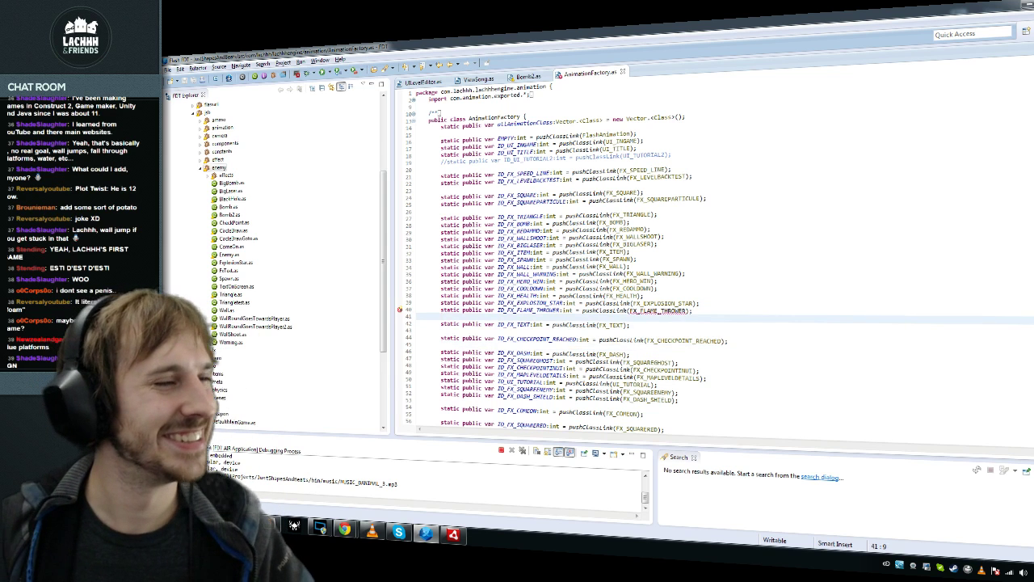
left_click(661, 310)
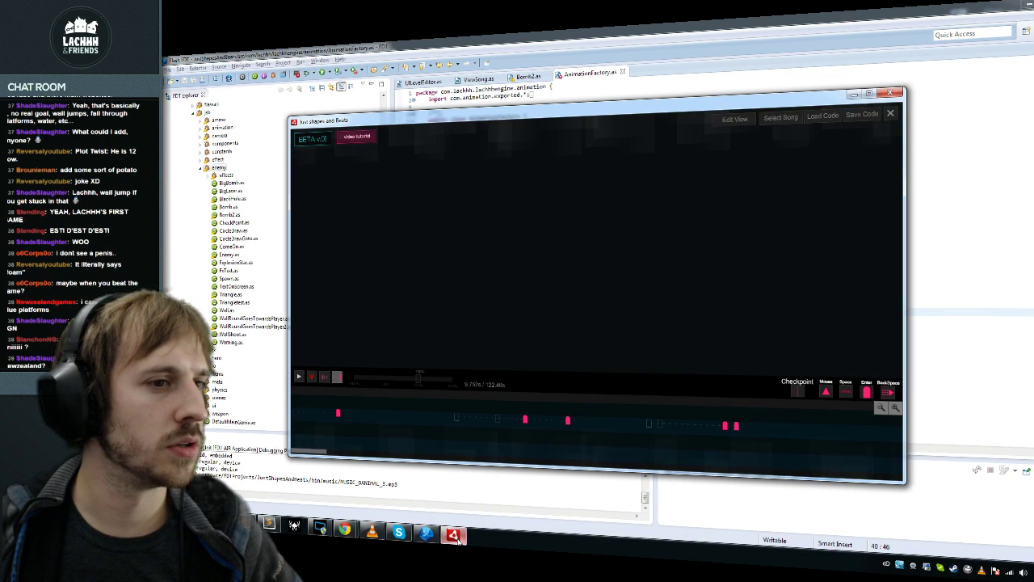
key("alt+F4")
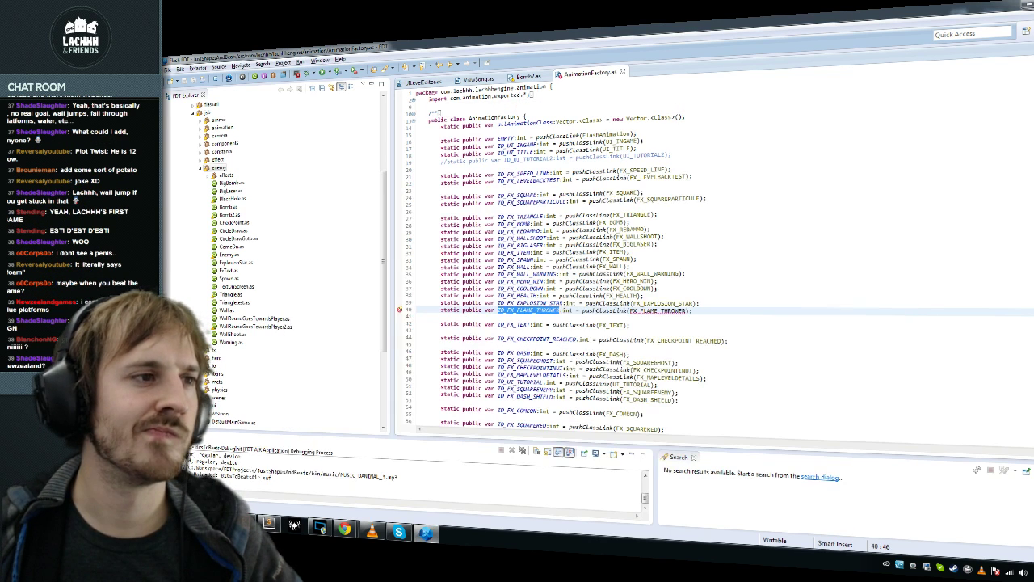
left_click(659, 244)
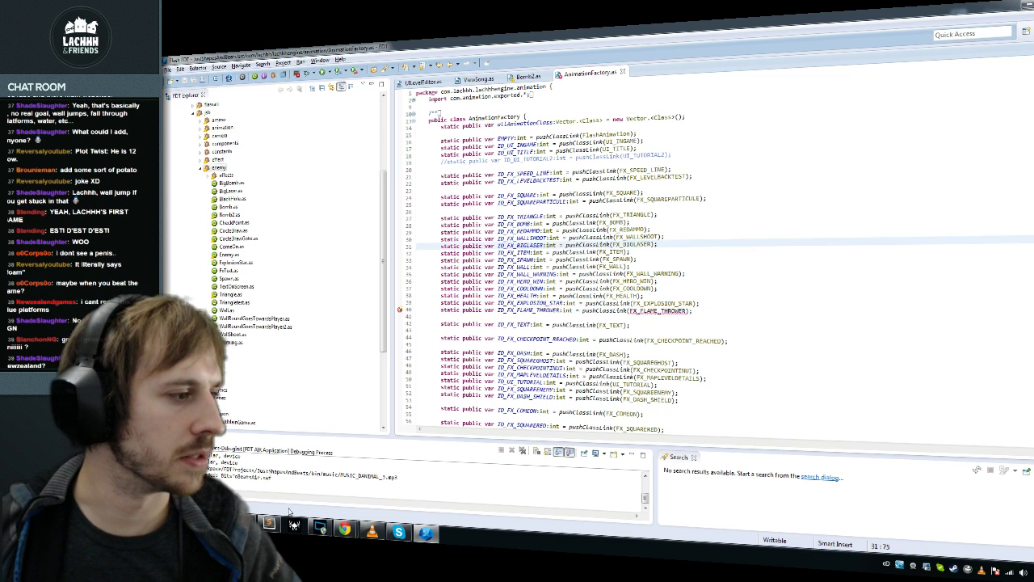
key("alt+Tab")
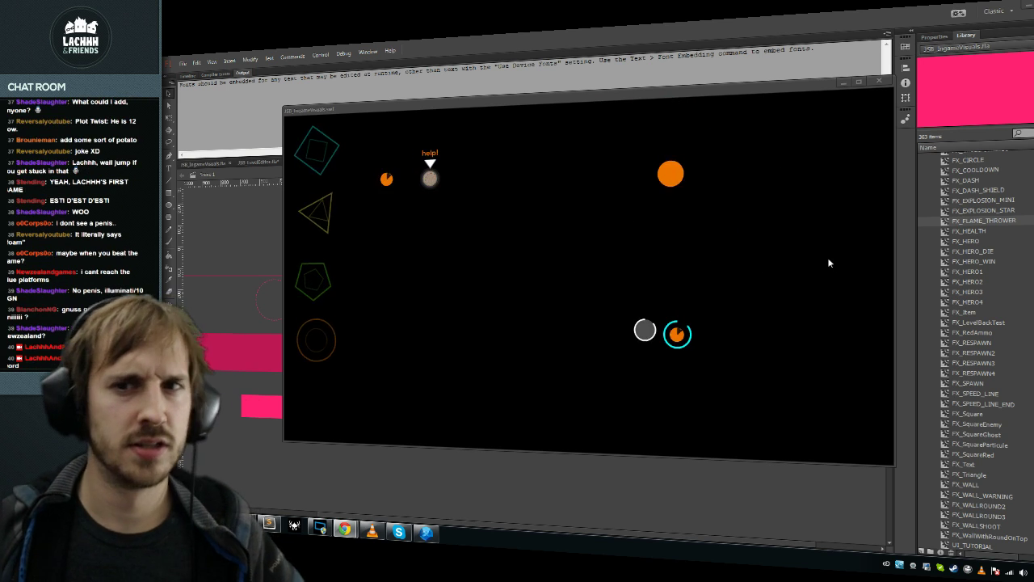
Step: Close the test movie window and look through Layer 2, Layer 4 and Texture Overlay
key("ctrl+w")
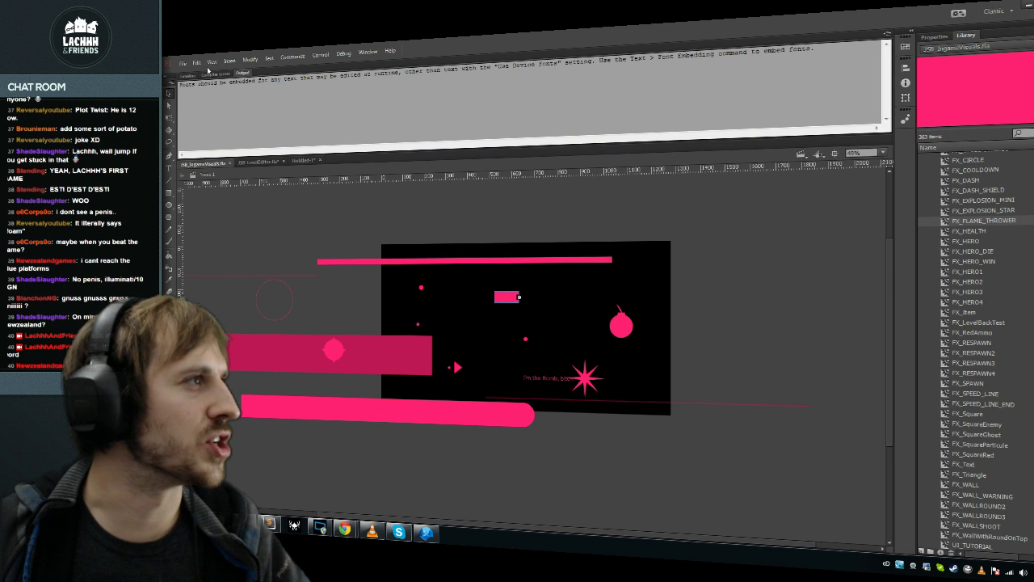
left_click(190, 76)
left_click(210, 94)
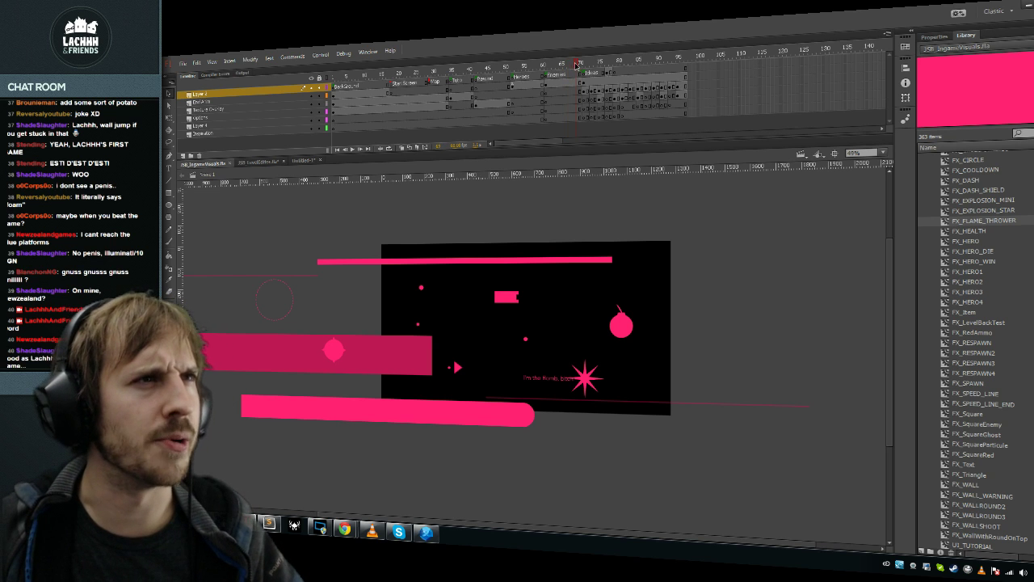
left_click(202, 126)
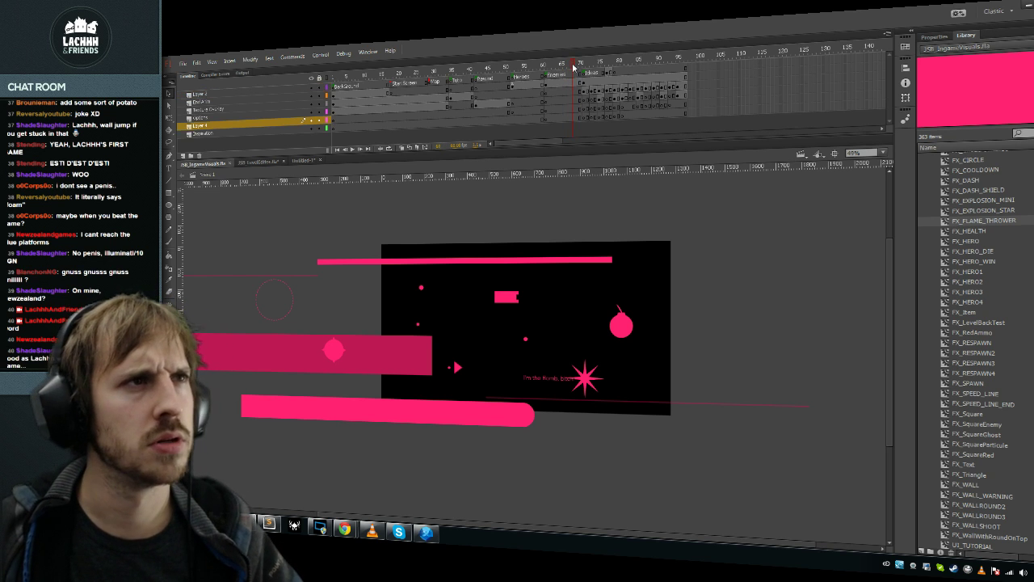
left_click(206, 109)
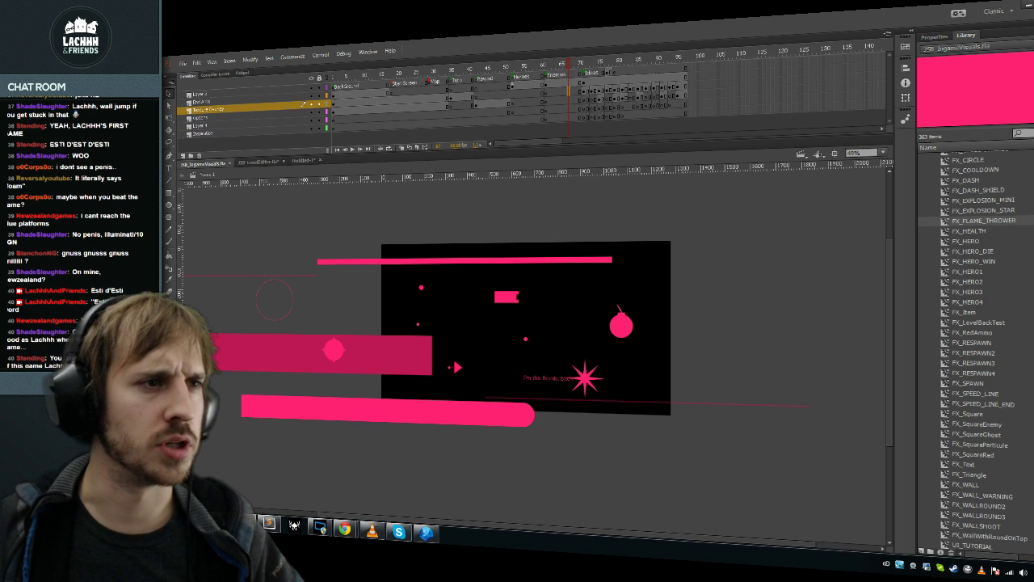
Step: Export and test-run JSB_IngameVisuals.swf, then close the test playback
key("ctrl+Return")
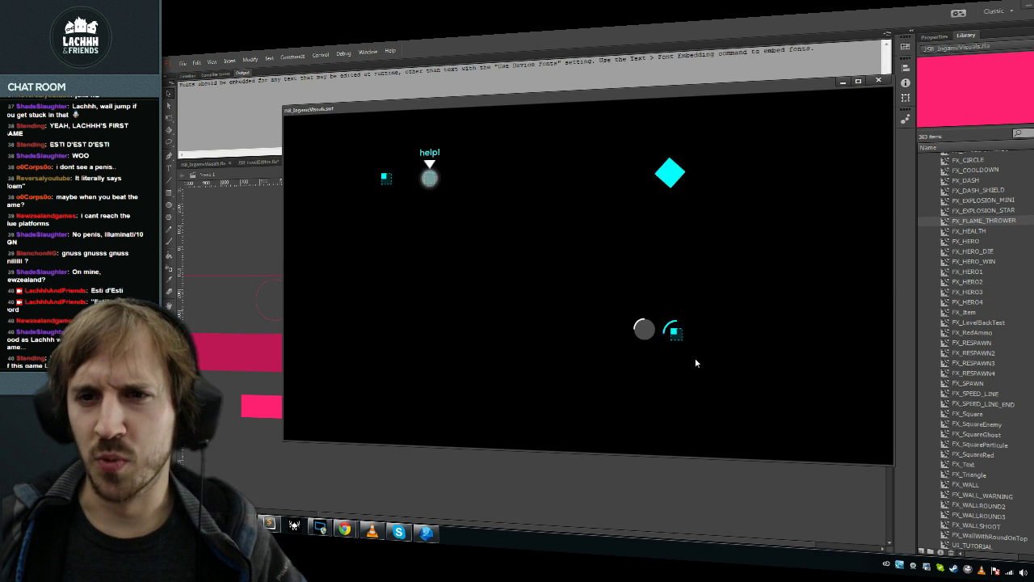
left_click(879, 81)
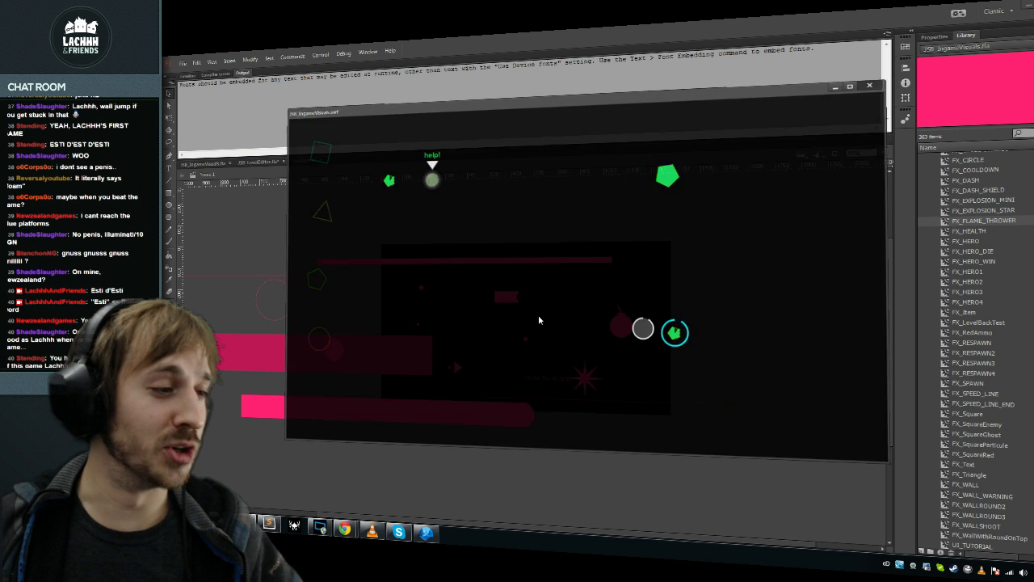
mouse_move(345, 529)
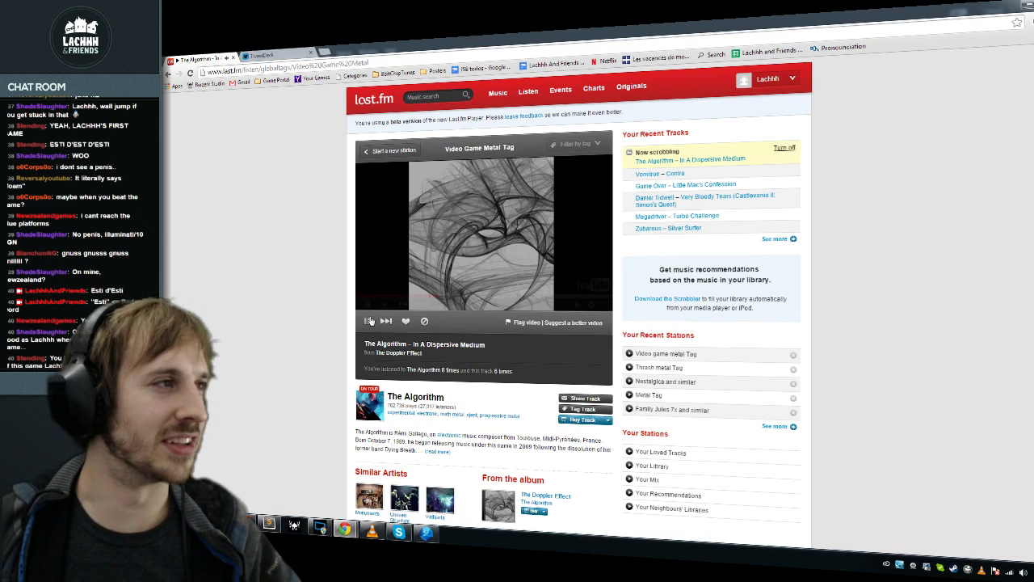
left_click(324, 52)
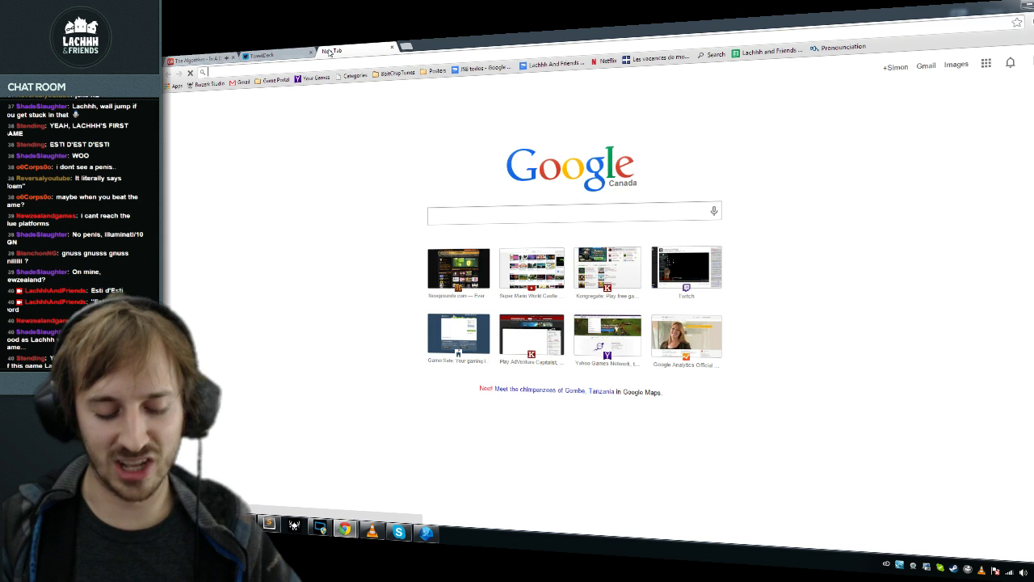
type("kongre")
key("Return")
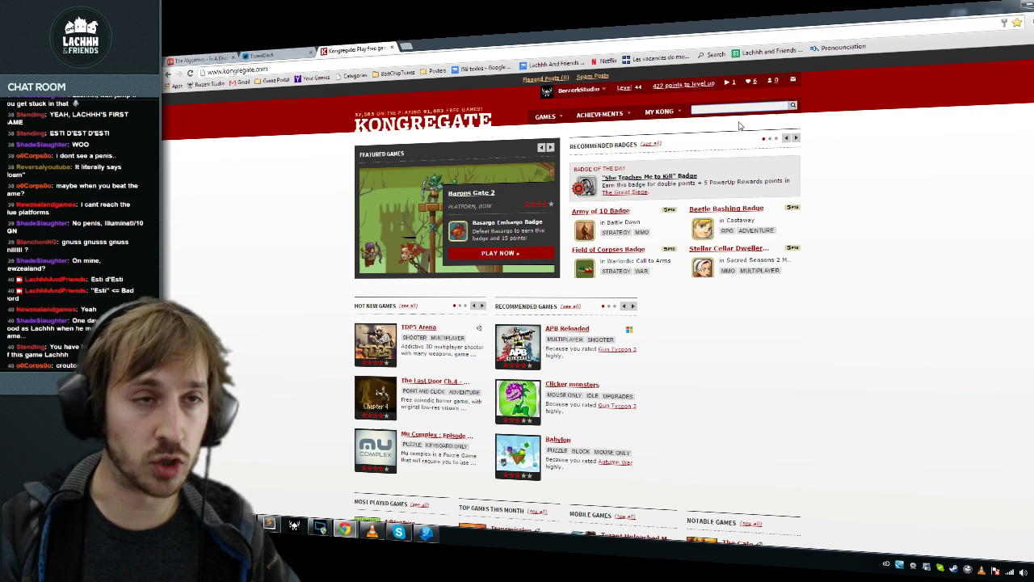
type("po")
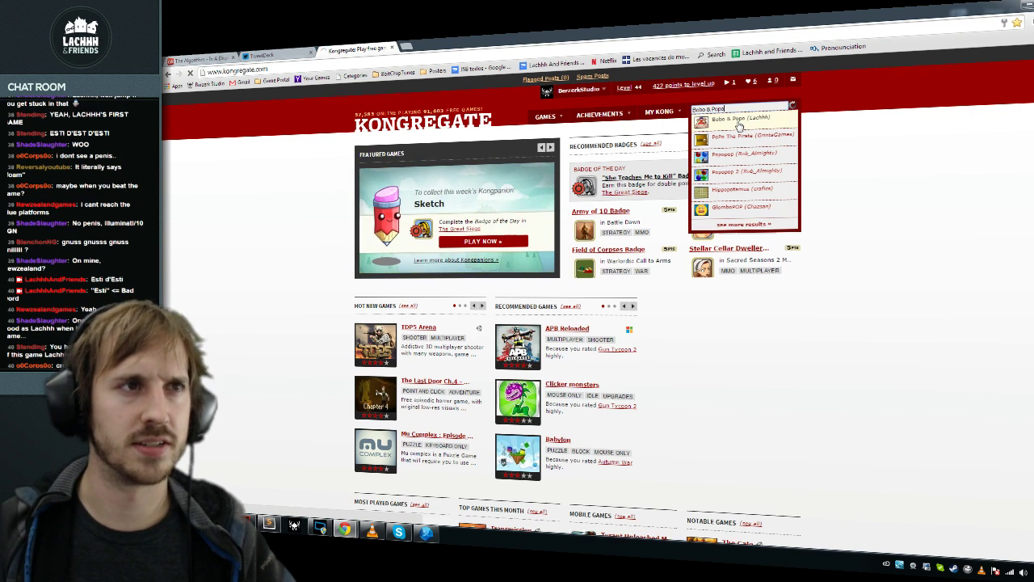
left_click(740, 122)
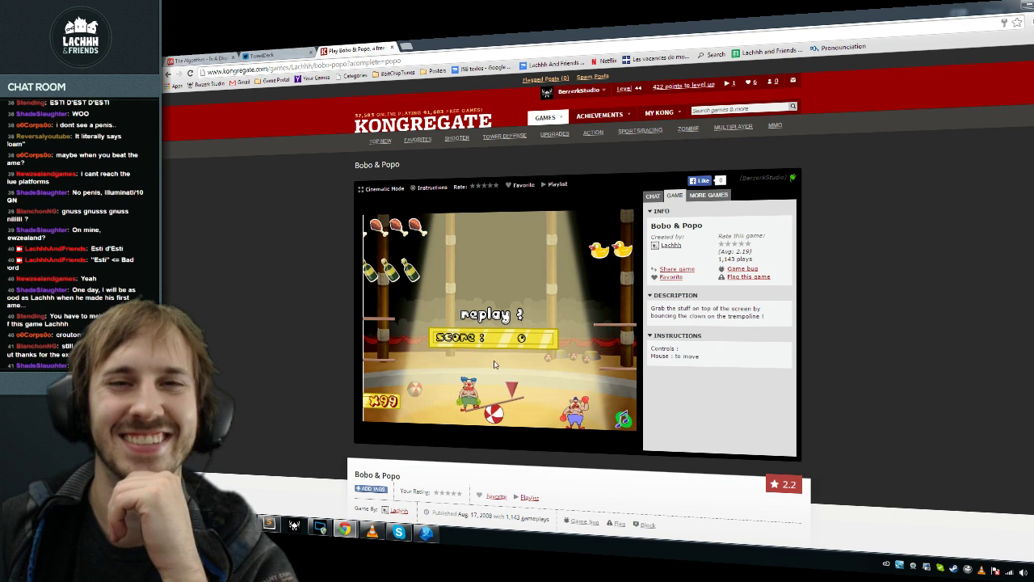
left_click(392, 50)
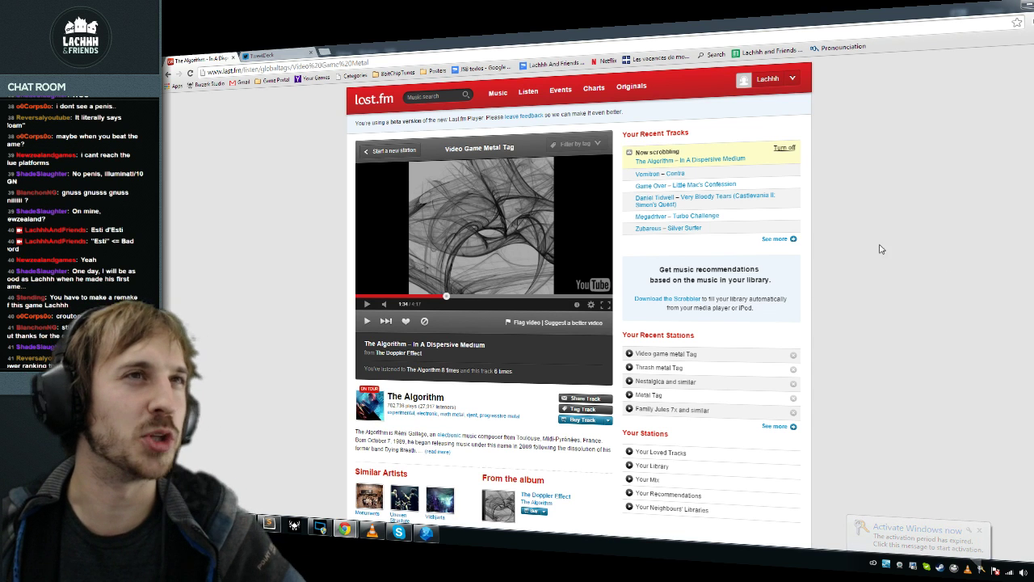
Step: Switch Flash's bottom panel from the output log to the Timeline, then return to AnimationFactory.as in FDT
left_click(267, 54)
key("alt+Tab")
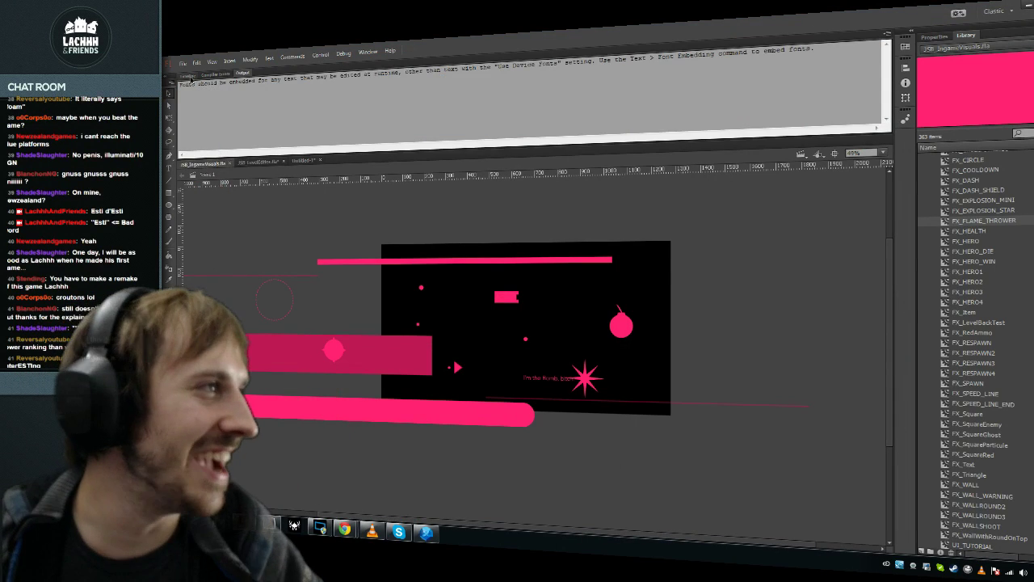
left_click(187, 75)
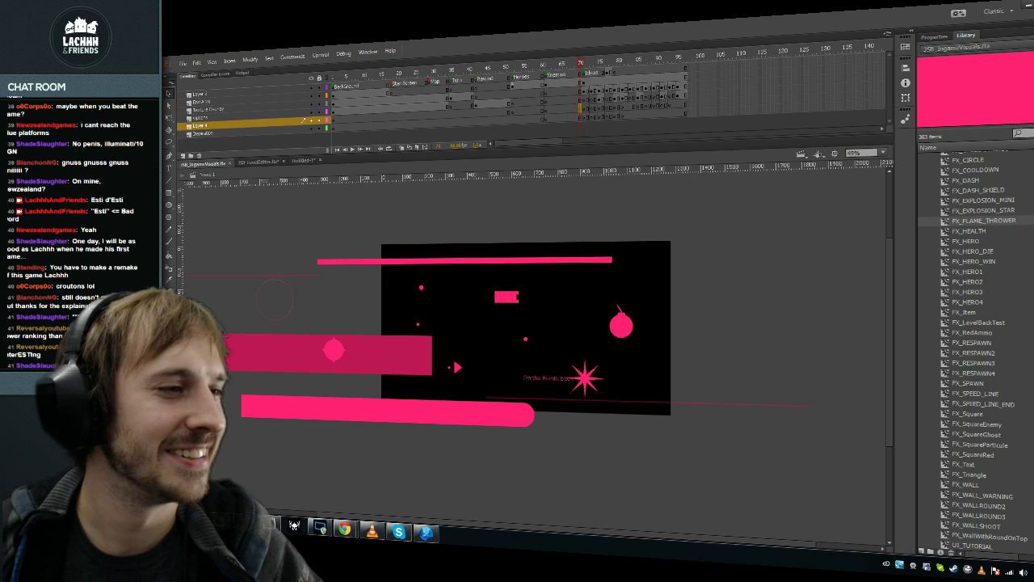
key("alt+Tab")
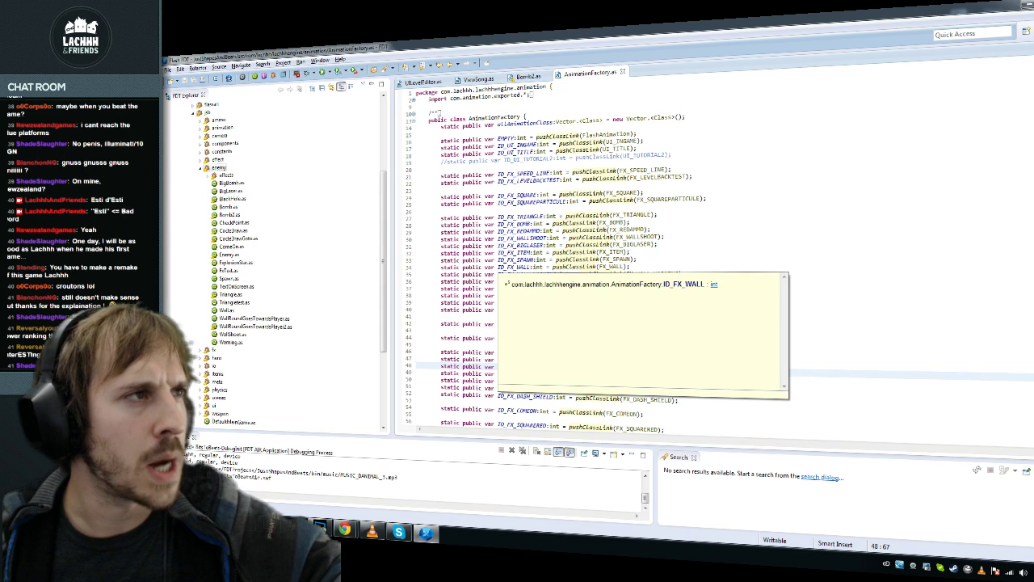
Step: Open UILevelEditor.as and skip to the next song in the last.fm browser tab
left_click(422, 82)
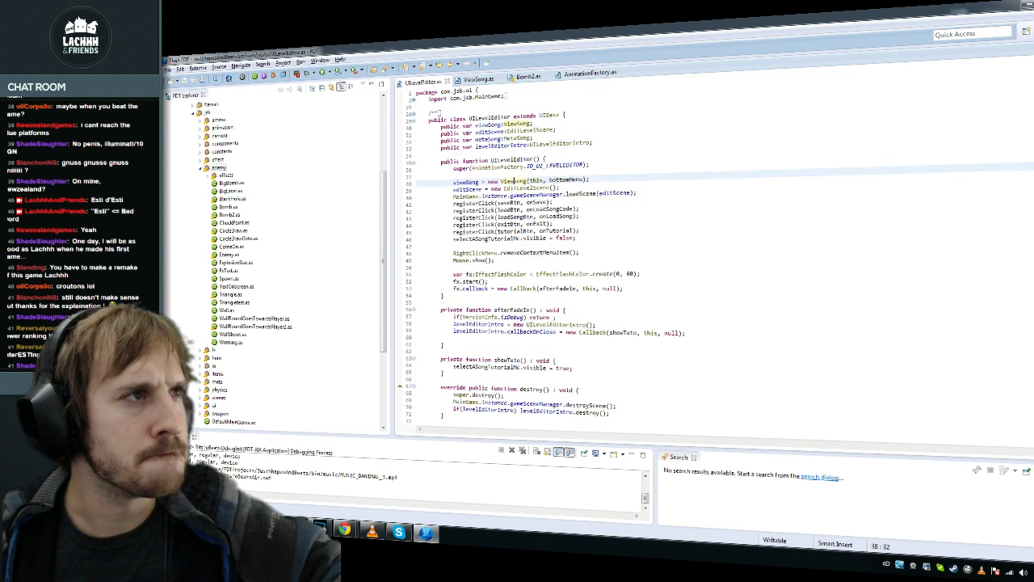
mouse_move(344, 530)
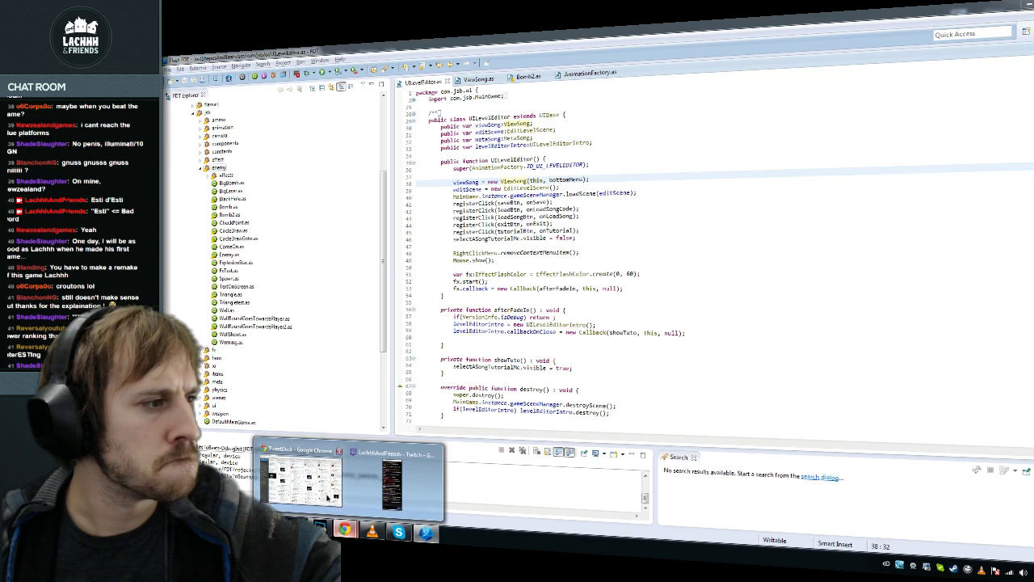
left_click(266, 501)
left_click(198, 59)
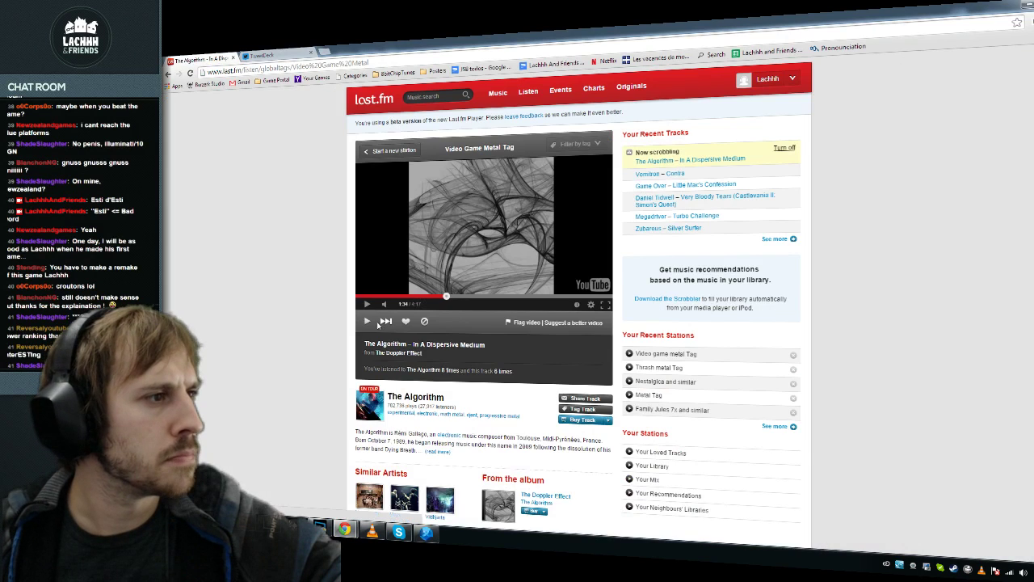
left_click(385, 322)
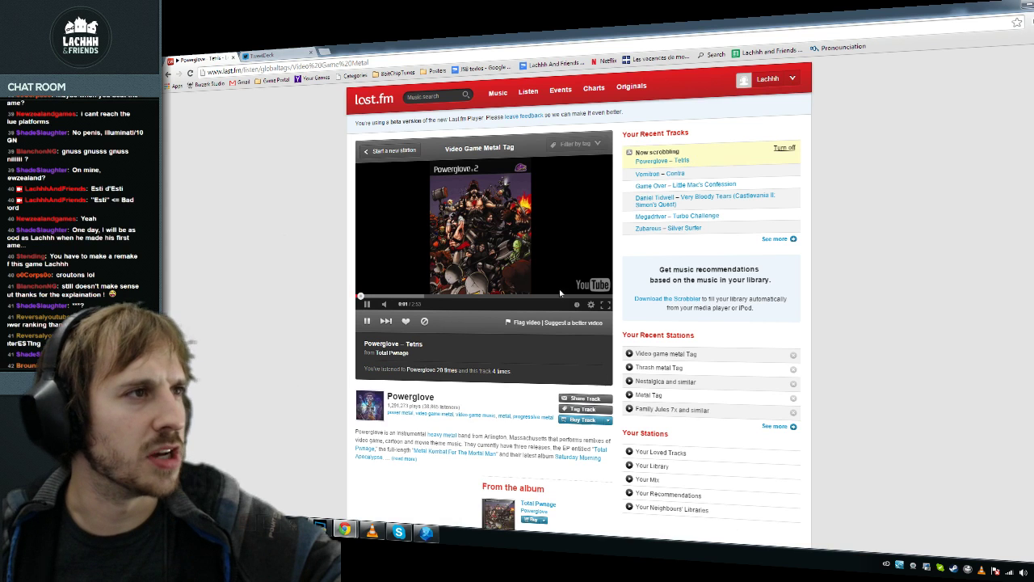
left_click(1027, 4)
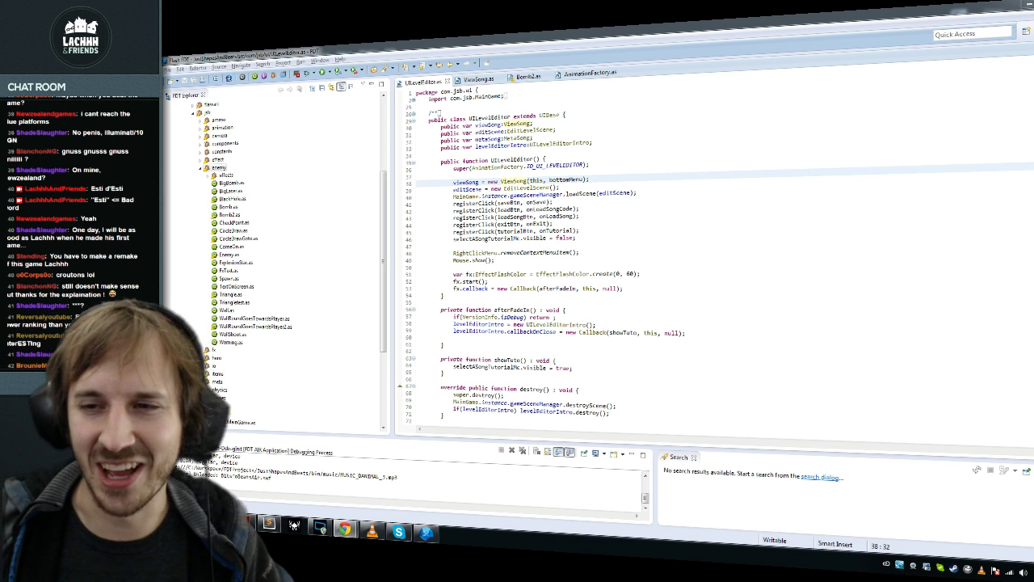
Step: Compile and run the project with F11, then launch the New ActionScript Class wizard
left_click(580, 252)
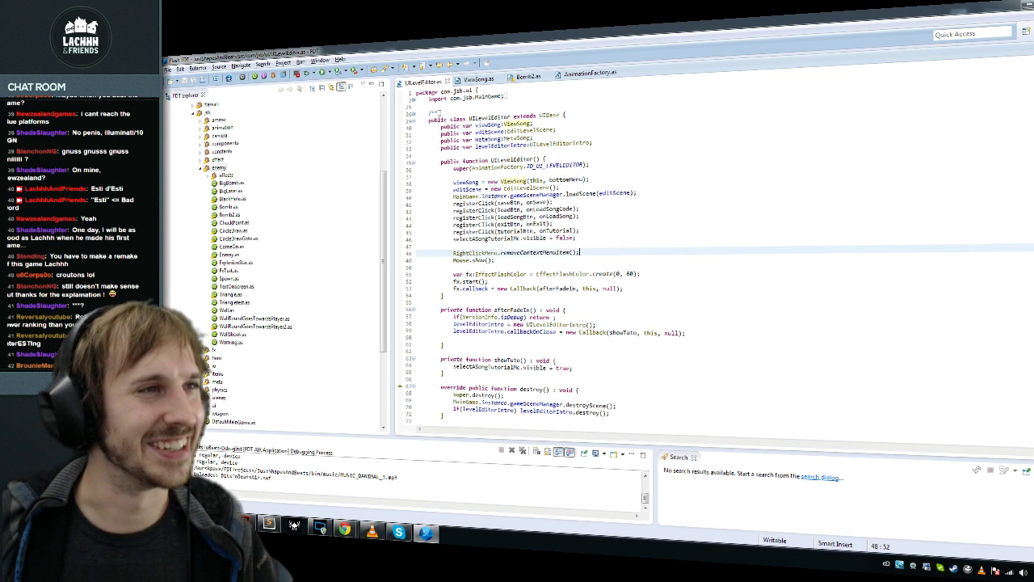
key("F11")
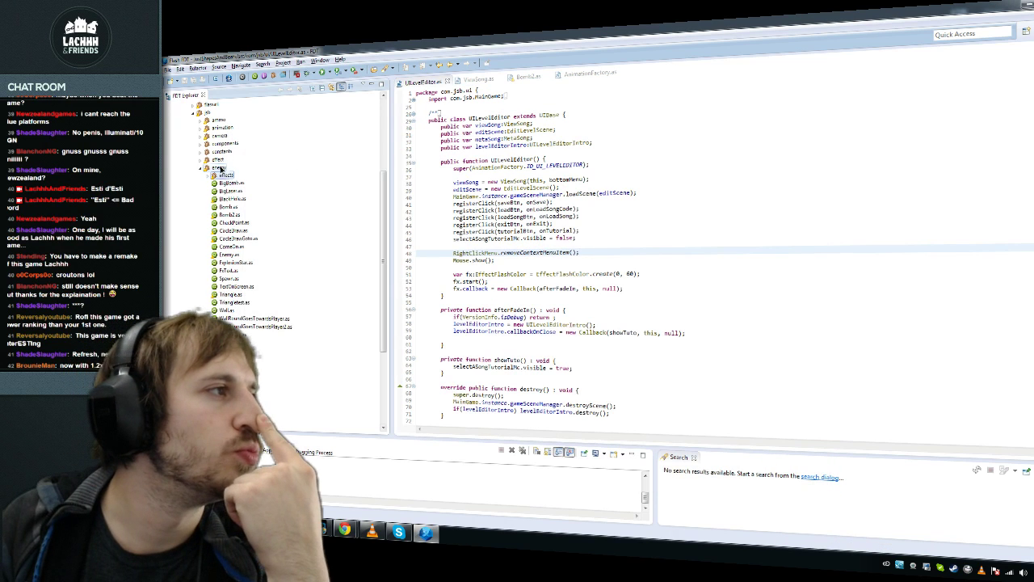
left_click(253, 77)
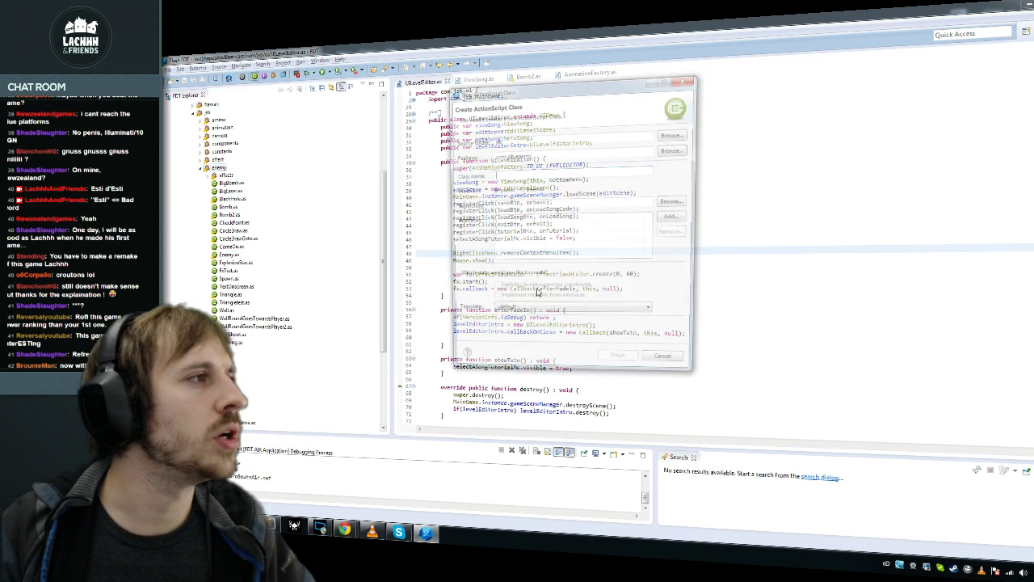
Step: Create the FlameThrower class with Spawn chosen as its superclass
type("FireF")
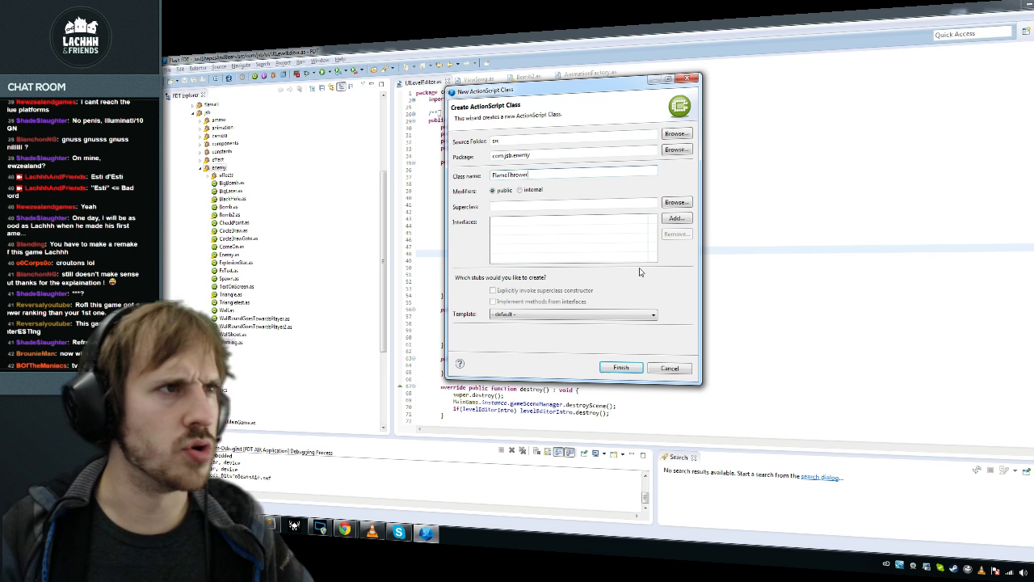
left_click(677, 202)
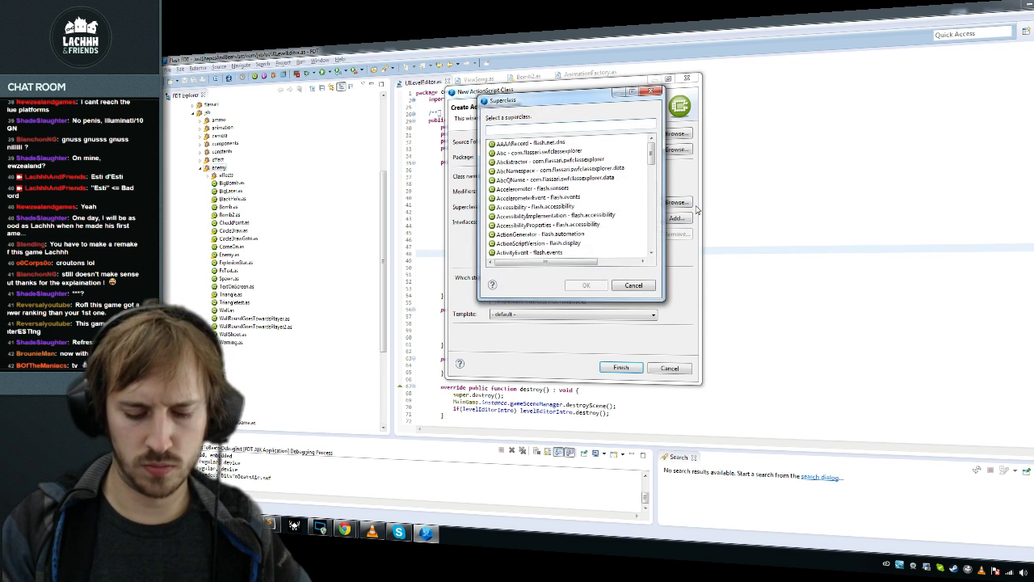
type("SpanElement")
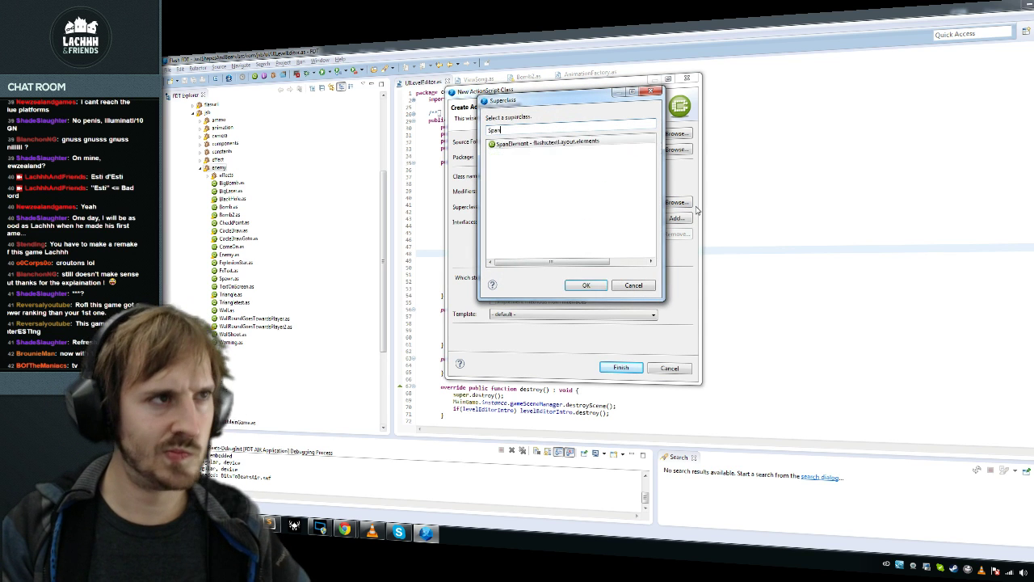
key("Return")
left_click(687, 207)
type("Spawn")
key("Return")
key("Return")
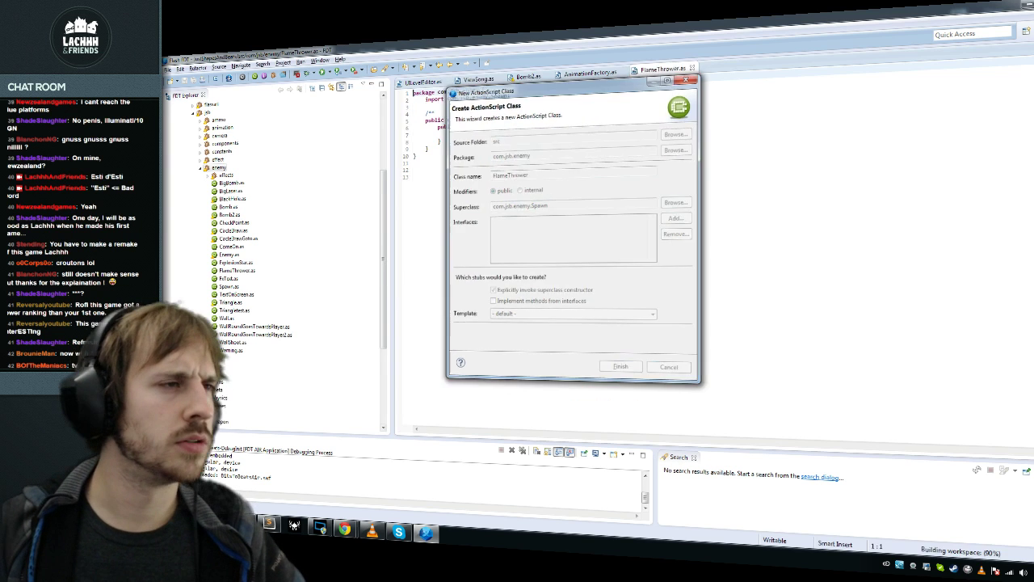
Step: Glance at the Spawn definition, then start a renderComponent.animView. line after super()
left_click(538, 116, "ctrl")
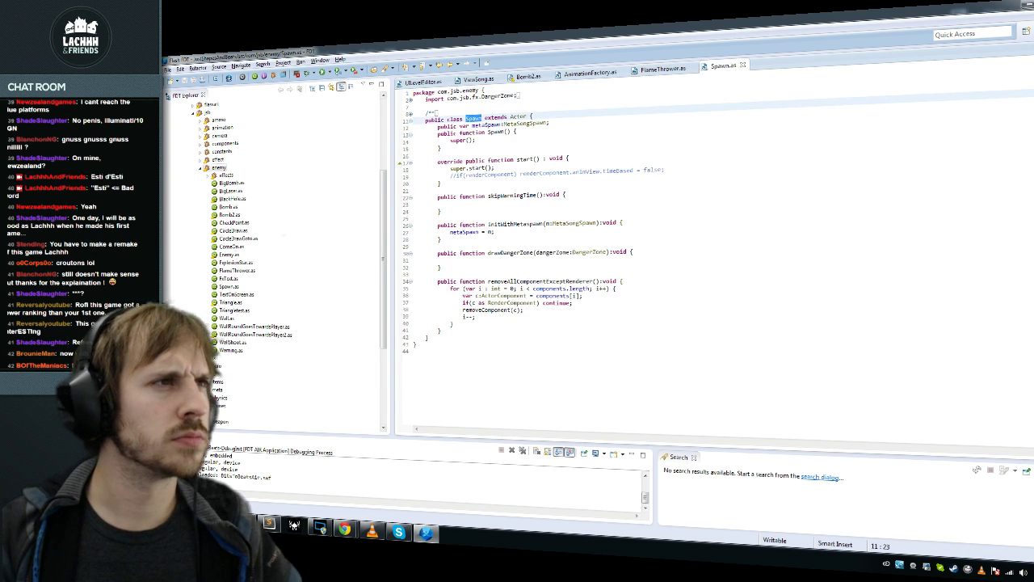
key("ctrl+Page_Up")
key("Return")
type("ren")
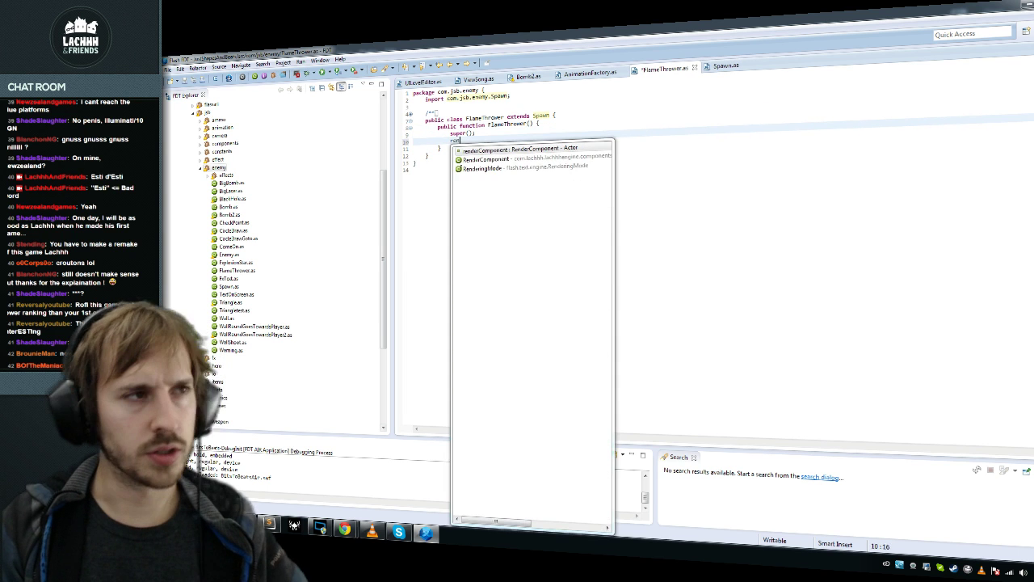
key("Return")
type(".")
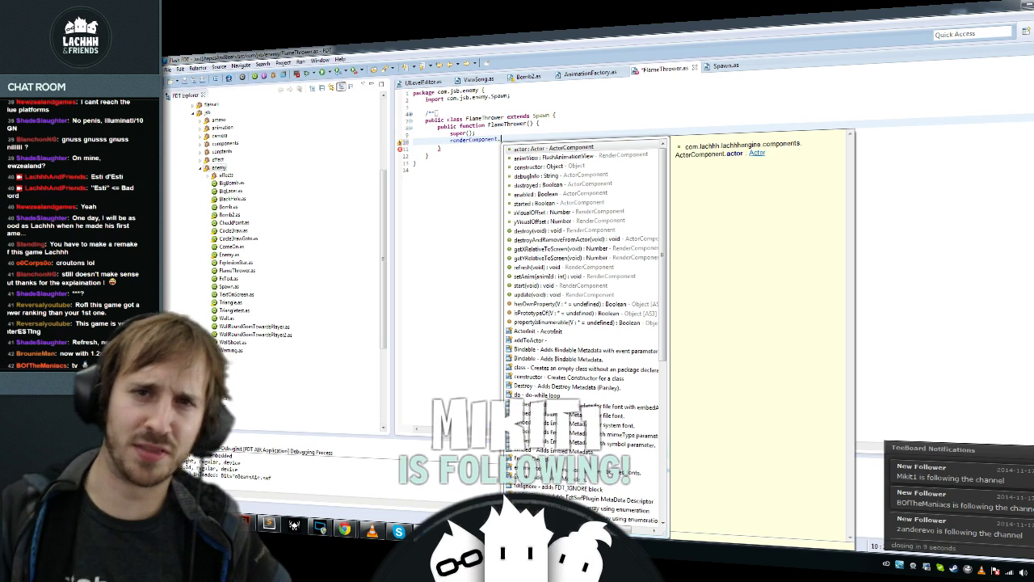
key("Down")
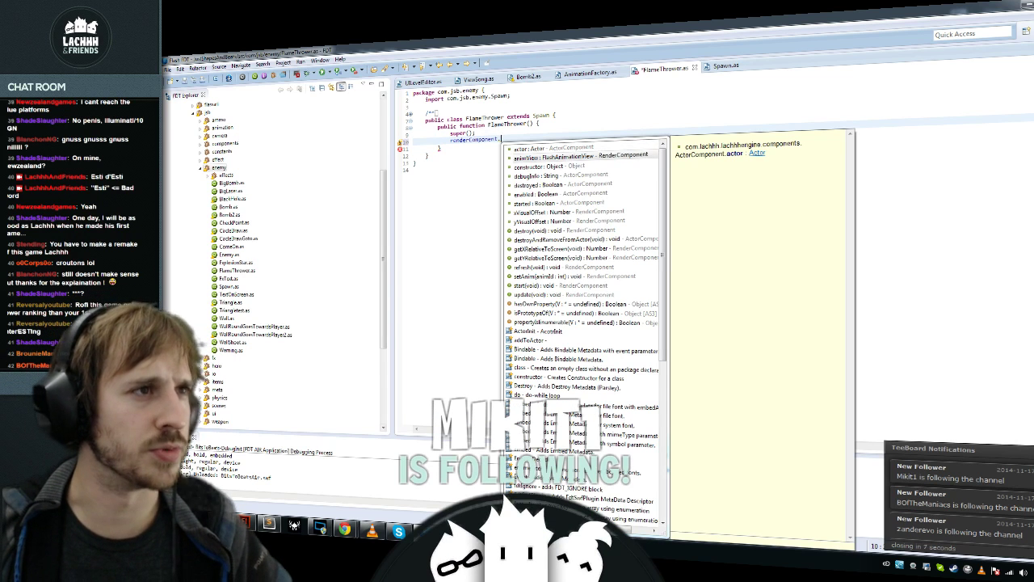
key("Return")
type(".")
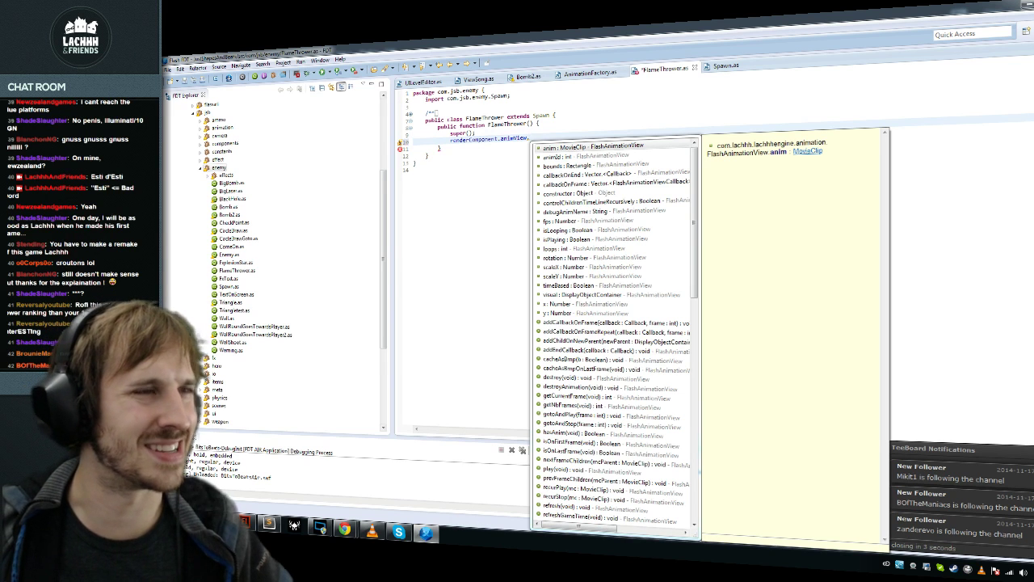
Step: Rewrite the line as renderComponent = RenderComponent.addToActor(...) with RenderComponent imported
key("Escape")
key("ctrl+space")
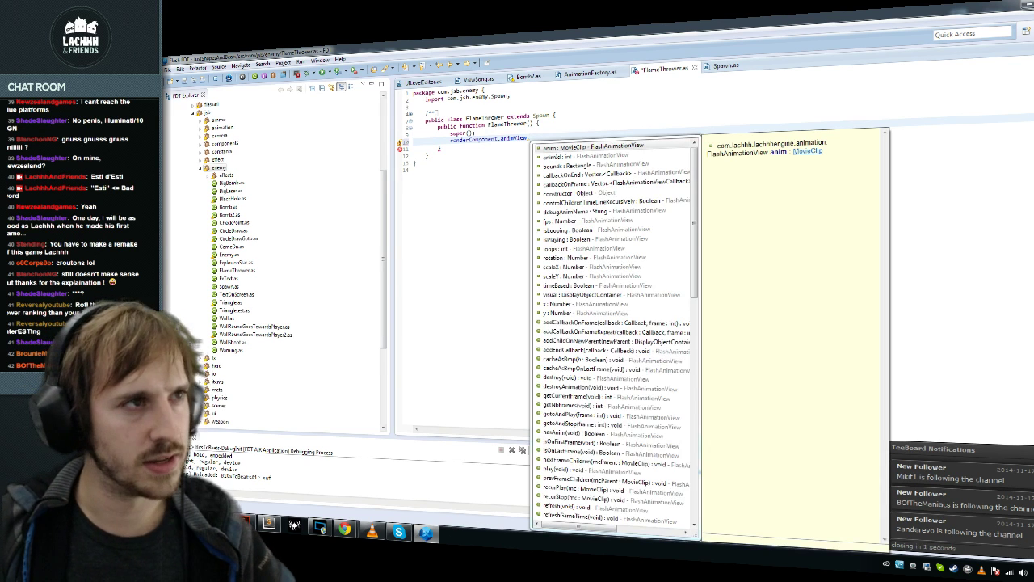
key("BackSpace")
key("BackSpace")
key("BackSpace")
key("BackSpace")
key("BackSpace")
key("BackSpace")
key("BackSpace")
key("BackSpace")
key("BackSpace")
key("BackSpace")
type("= Rend")
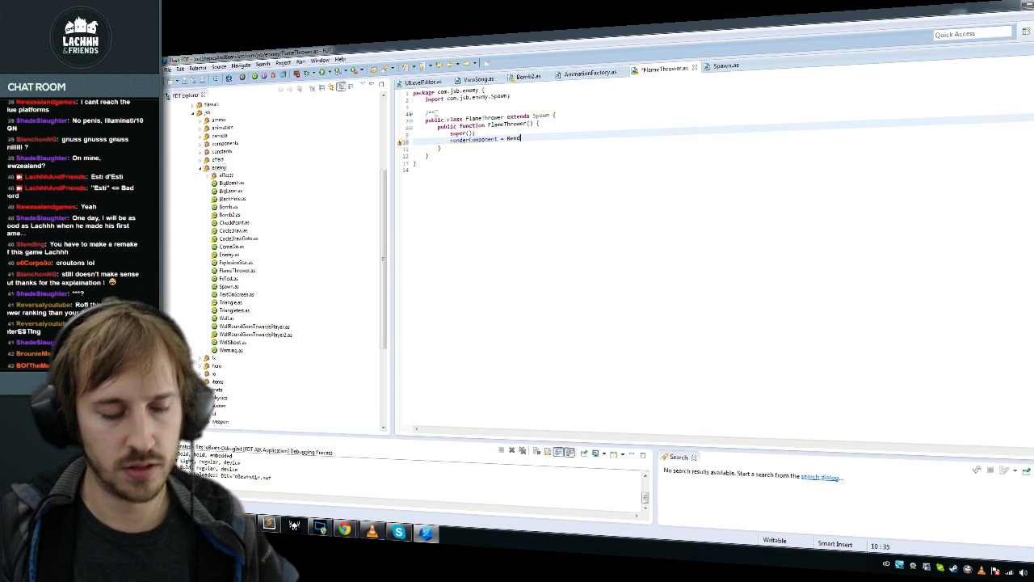
key("ctrl+space")
key("Return")
type(".")
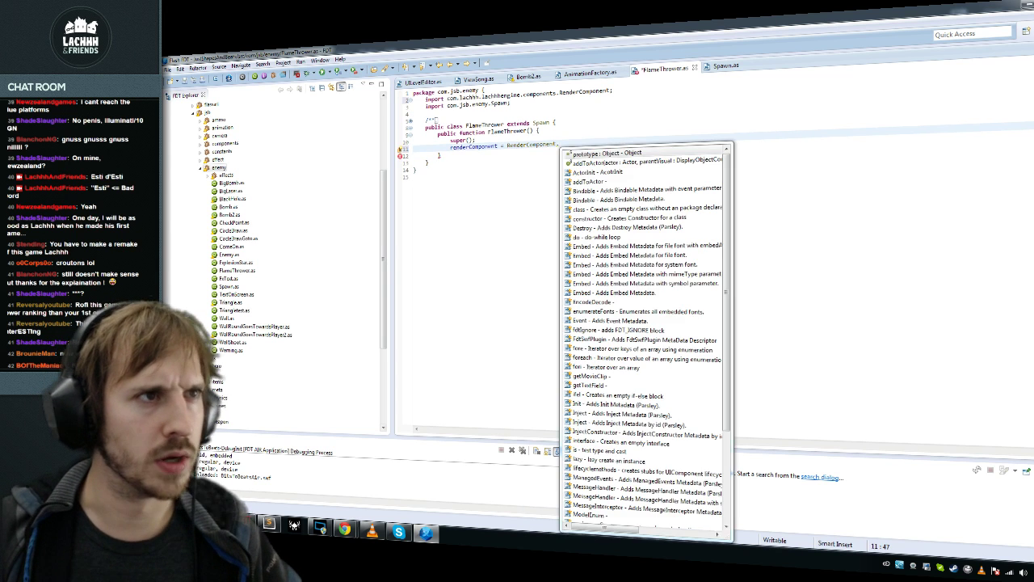
key("Down")
key("Return")
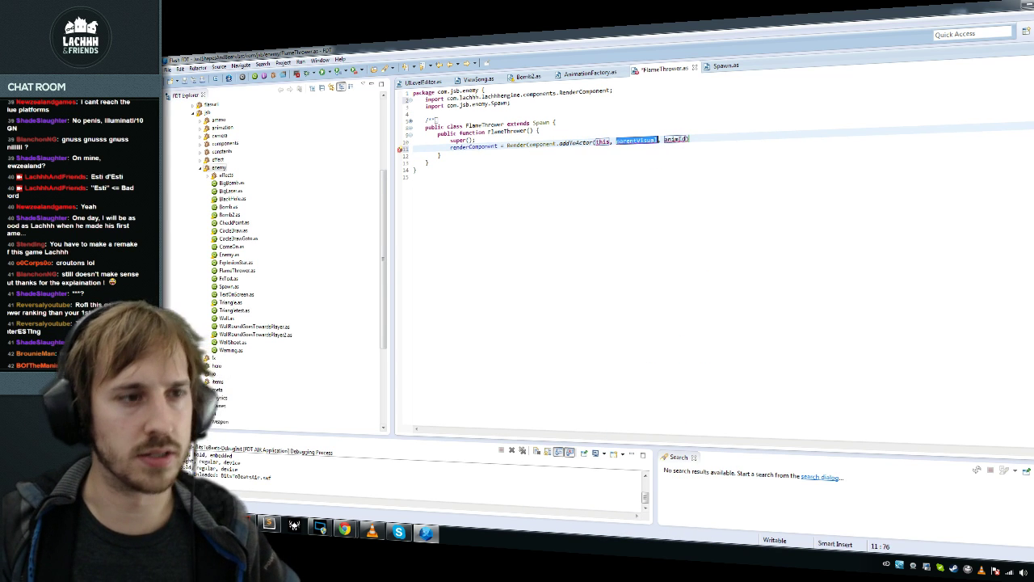
Step: Pass CameraFlashContainers.instance.enemyVisual as the parent visual argument, importing CameraFlashContainers
type("Comer")
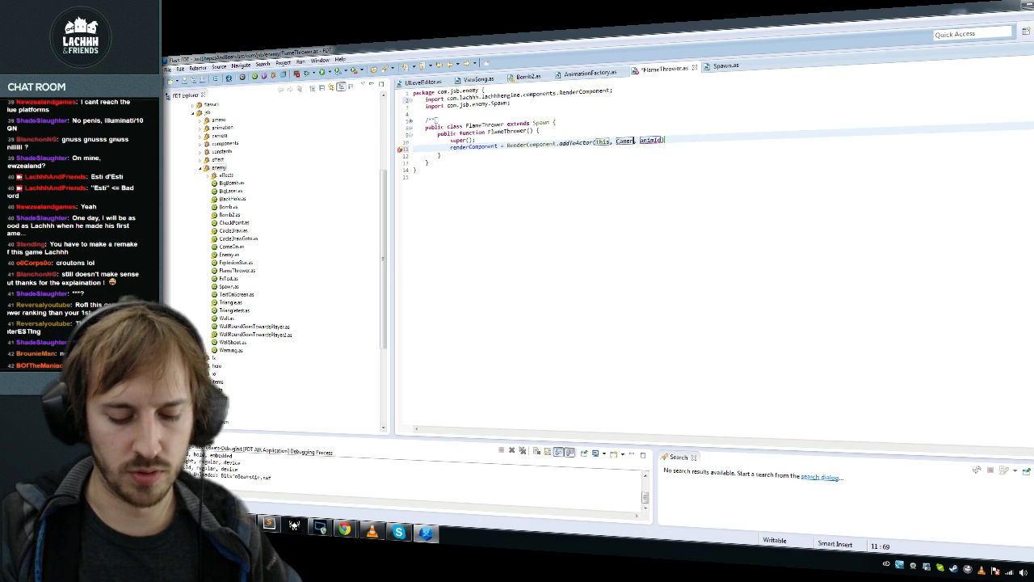
type("a")
key("ctrl+space")
type("F")
key("Return")
type(".instance")
key("ctrl+space")
key("Escape")
type(".")
key("Down")
key("Down")
key("Down")
key("Down")
key("Down")
key("Down")
key("Down")
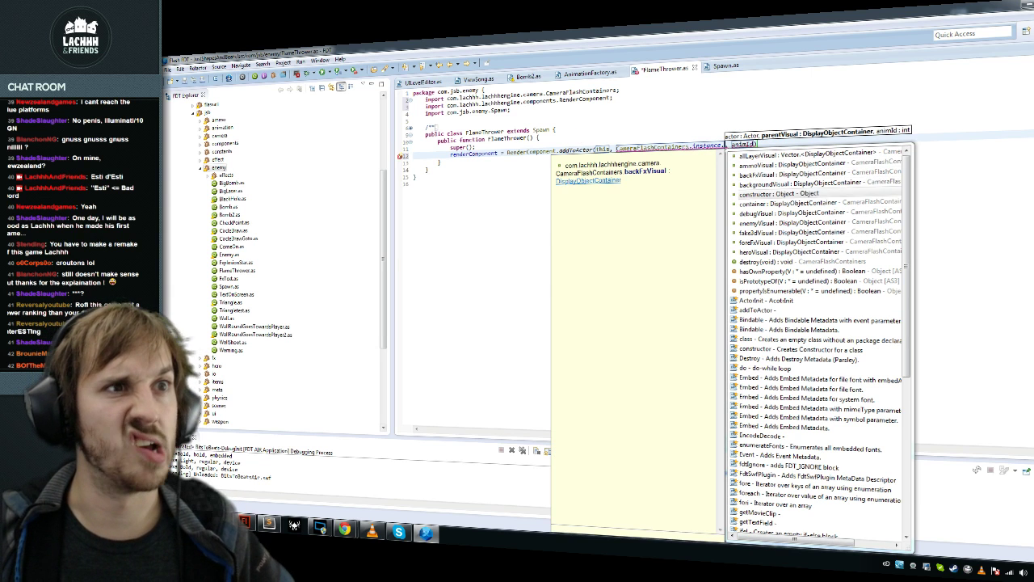
key("Return")
Step: Use AnimationFactory.ID_FX_FLAME_THROWER as the animation id argument and save FlameThrower.as
key("Tab")
type("Anima")
key("ctrl+space")
key("Return")
type(".ID_FX_")
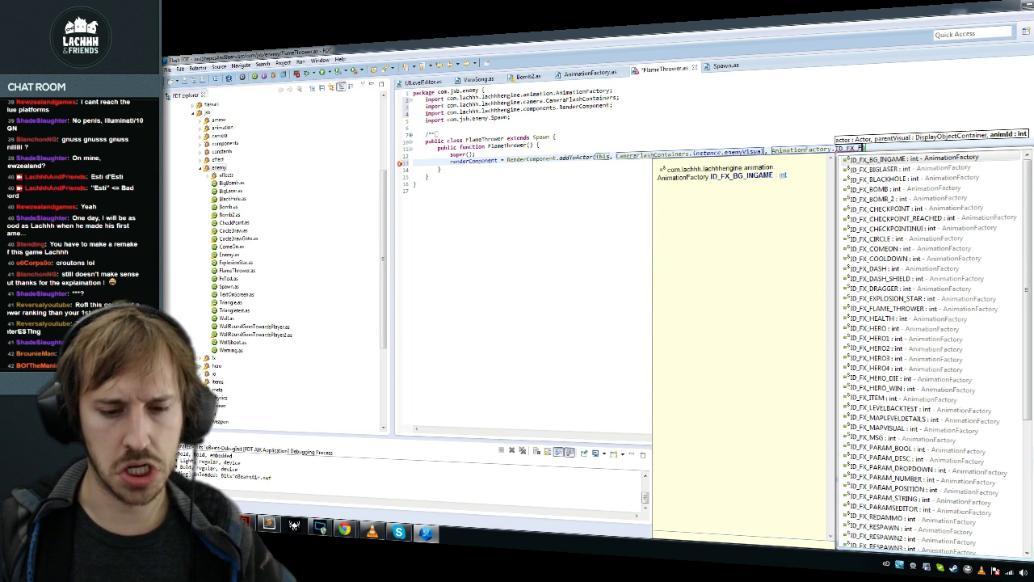
type("F")
key("Return")
key("ctrl+s")
key("Down")
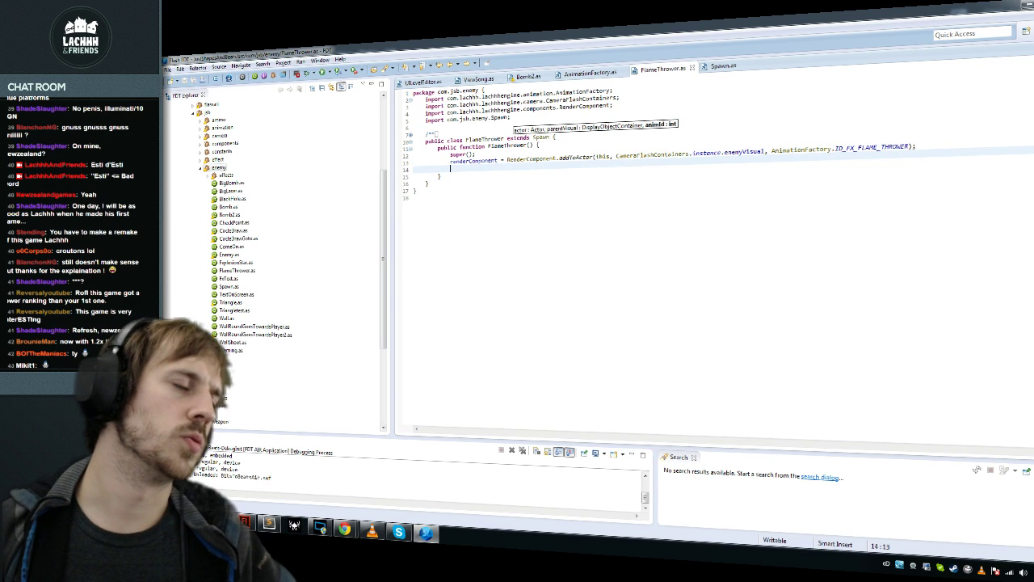
Step: Add px = CameraFlash.mainCamera.boundsFOV.right; importing CameraFlash, and save
type("sp")
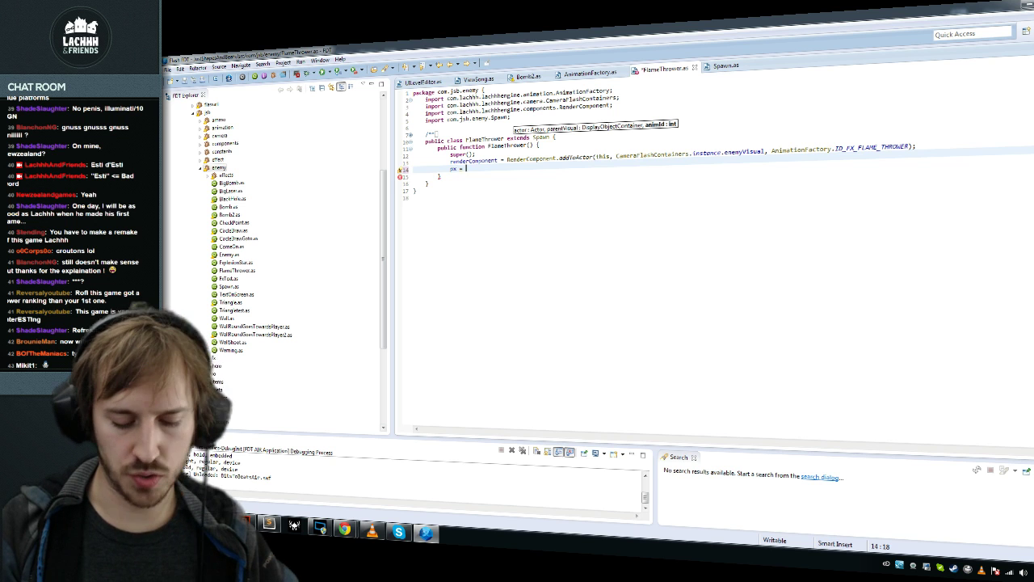
type(" = Came")
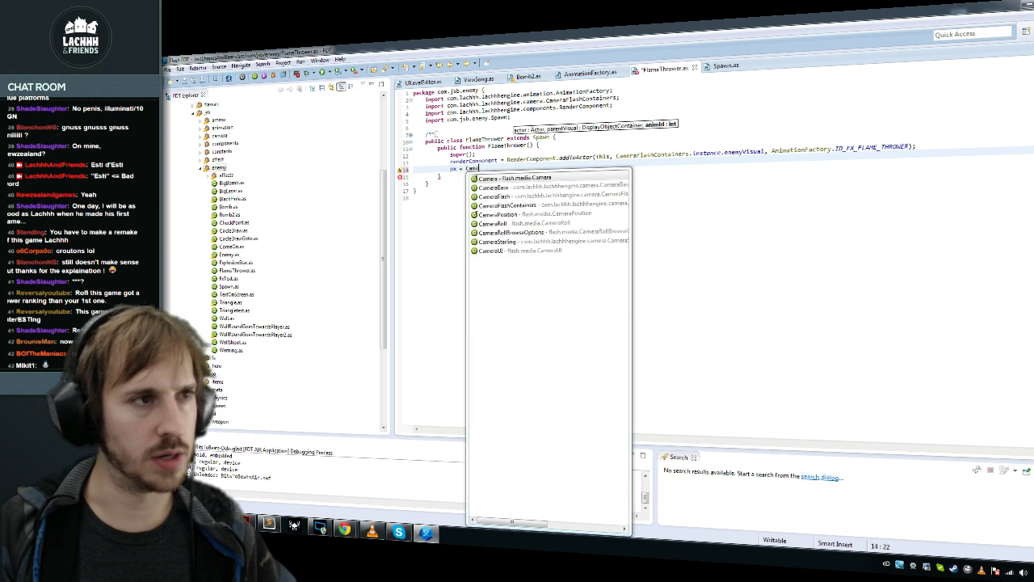
key("Return")
type(".mainCamera.bou")
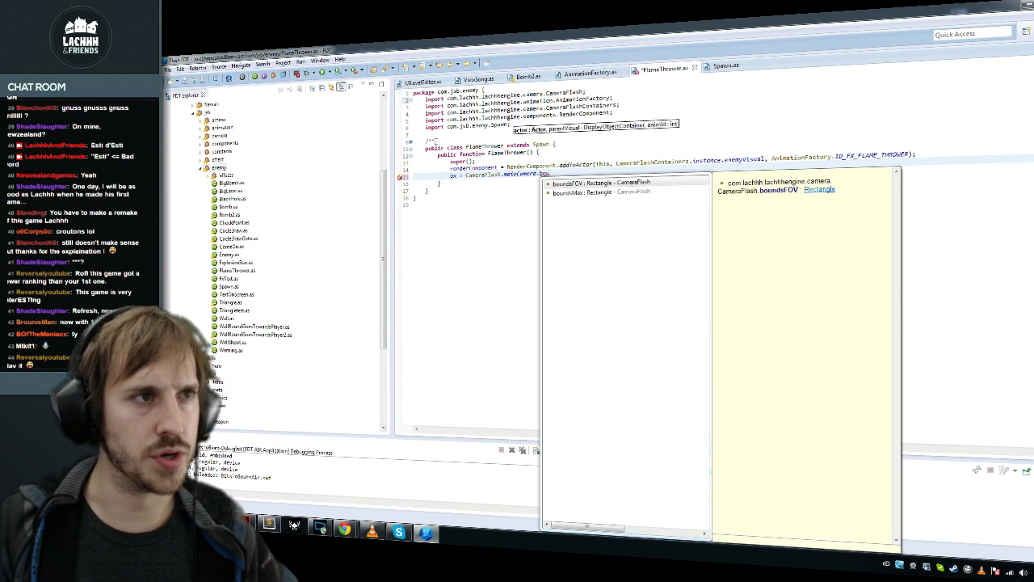
key("Down")
key("Return")
type("FOV.")
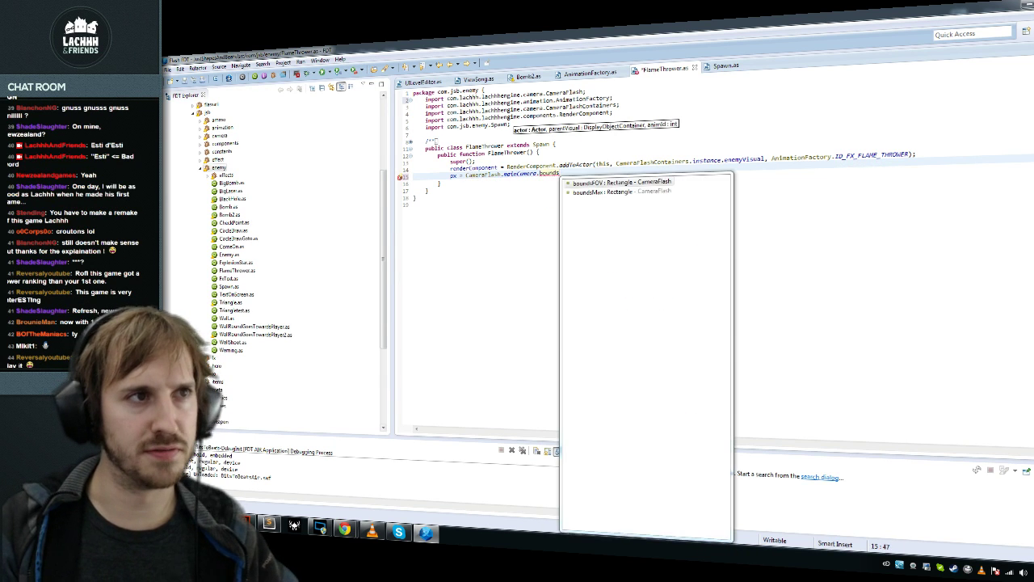
type("x;")
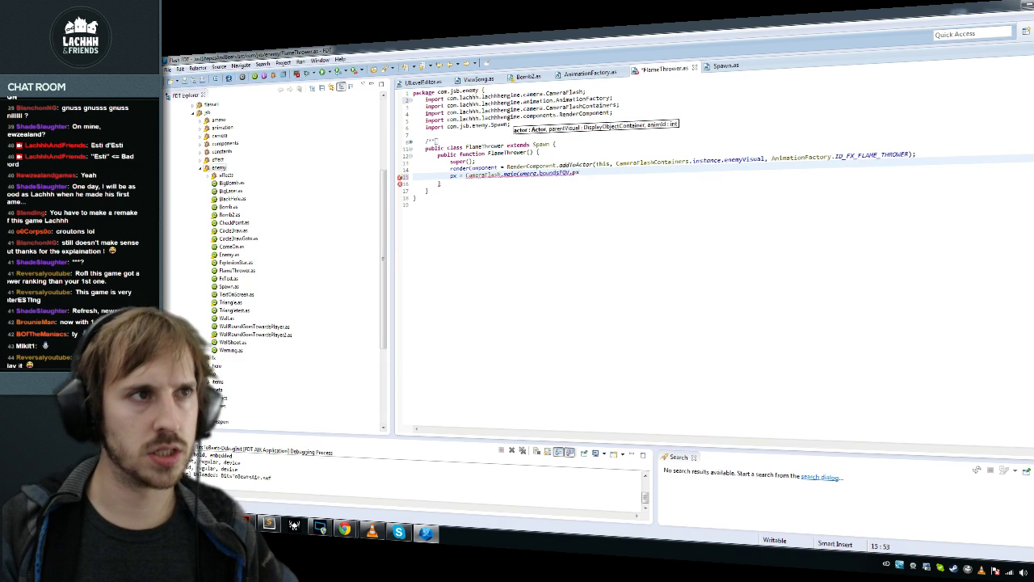
key("BackSpace")
key("BackSpace")
type("right")
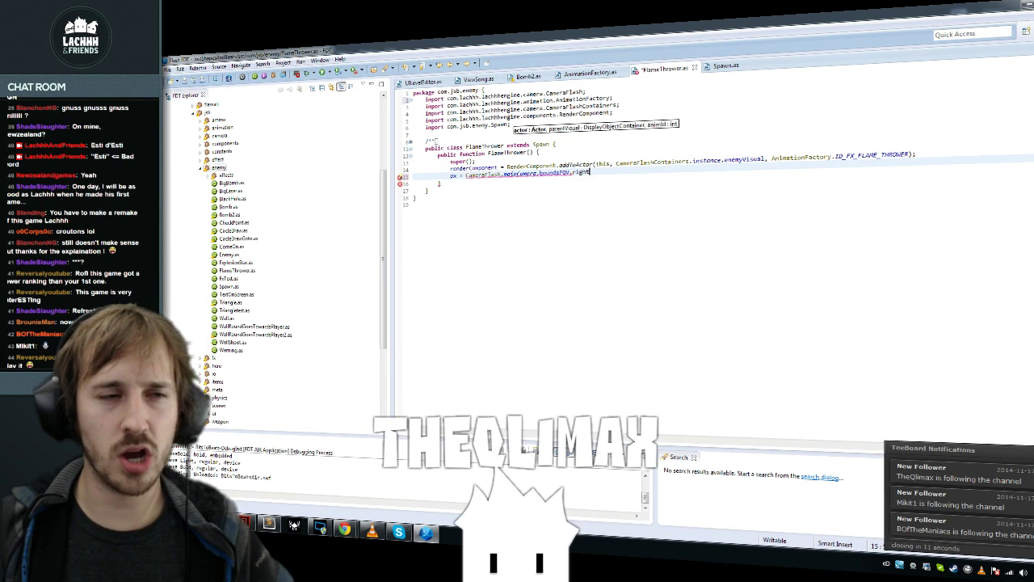
type(";")
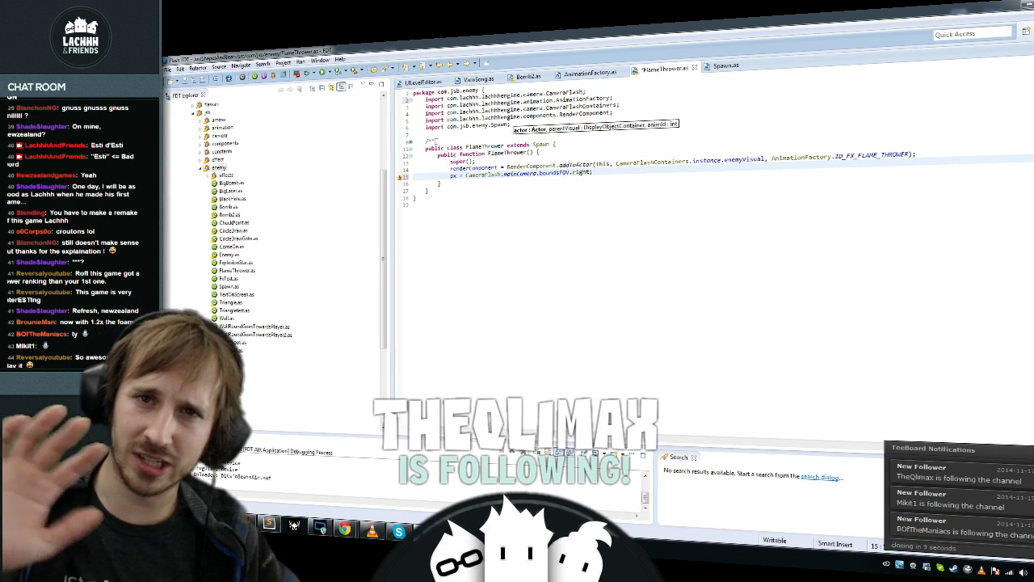
key("ctrl+s")
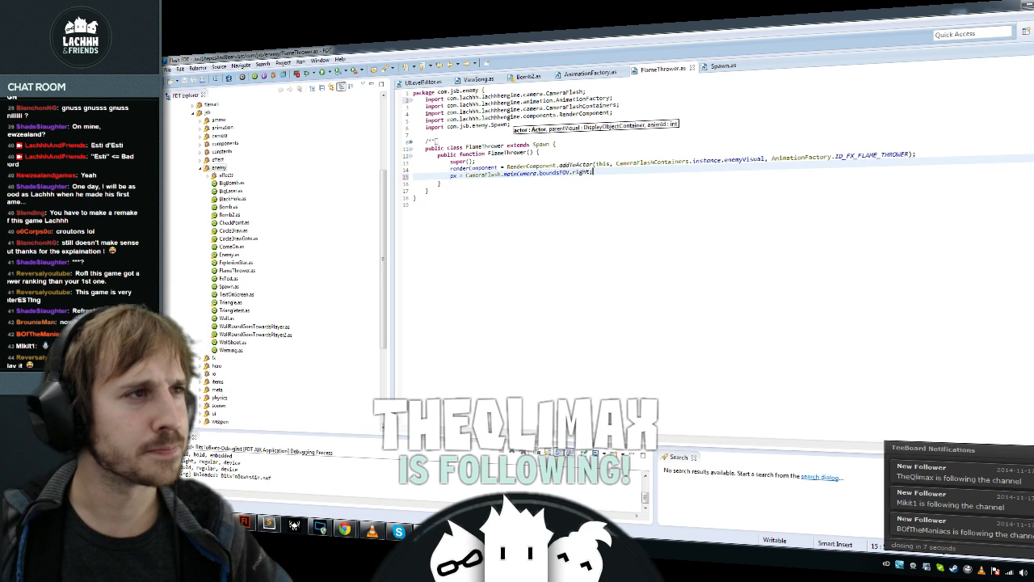
Step: Add py = CameraFlash.mainCamera.getRandomYInBoundsAwayFromBorder(200); and save
key("Return")
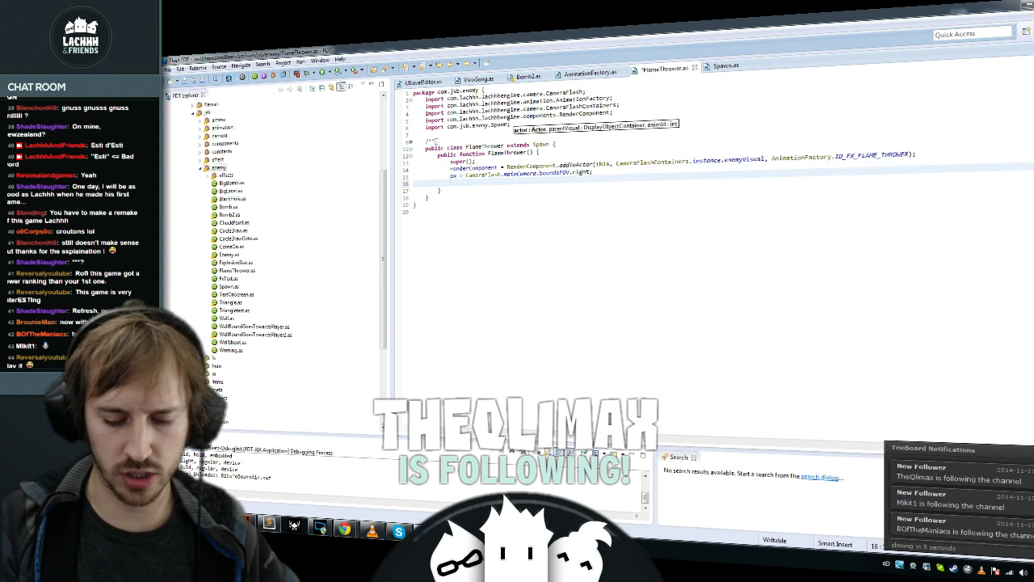
type("py = Camer")
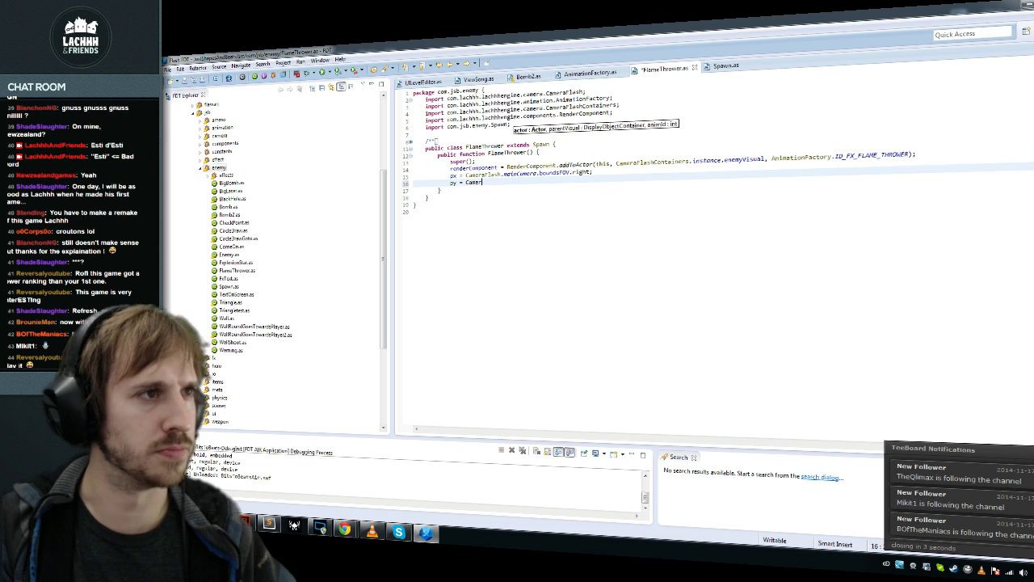
type("aFlash.")
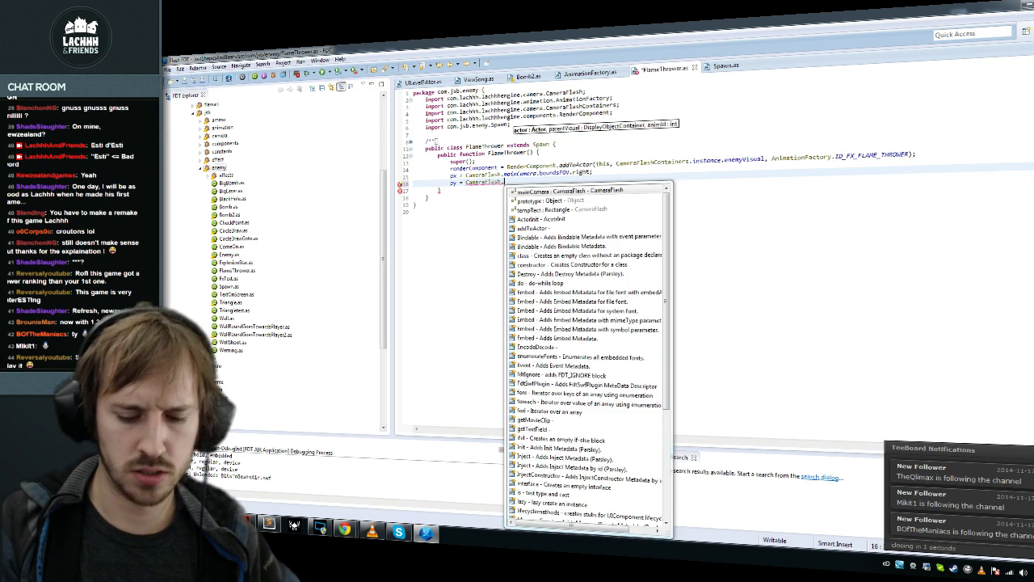
type("m")
key("Return")
type(".get")
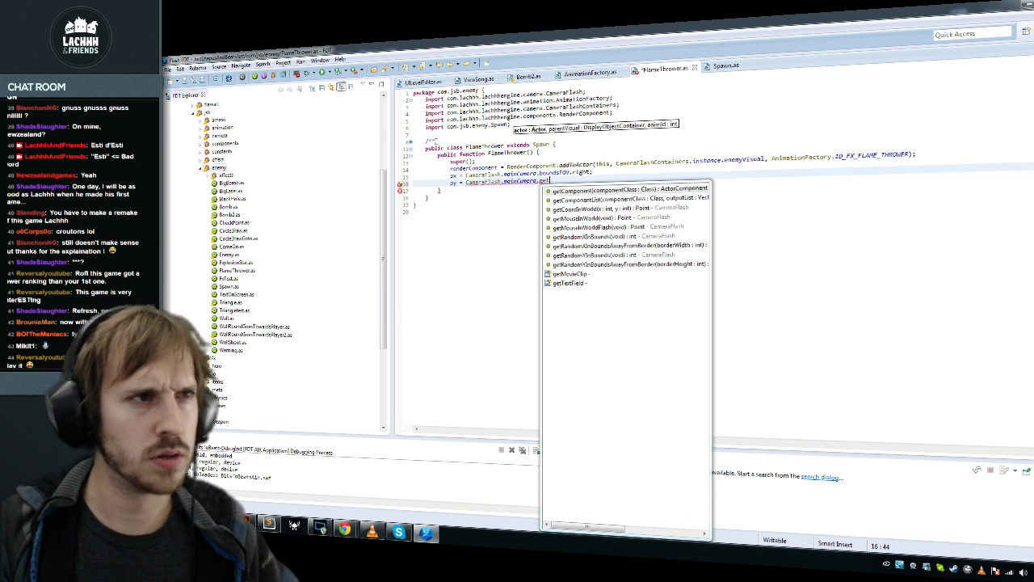
key("Down")
key("Down")
key("Down")
key("Down")
key("Down")
key("Down")
key("Down")
key("Down")
key("Return")
type("2")
key("ctrl+s")
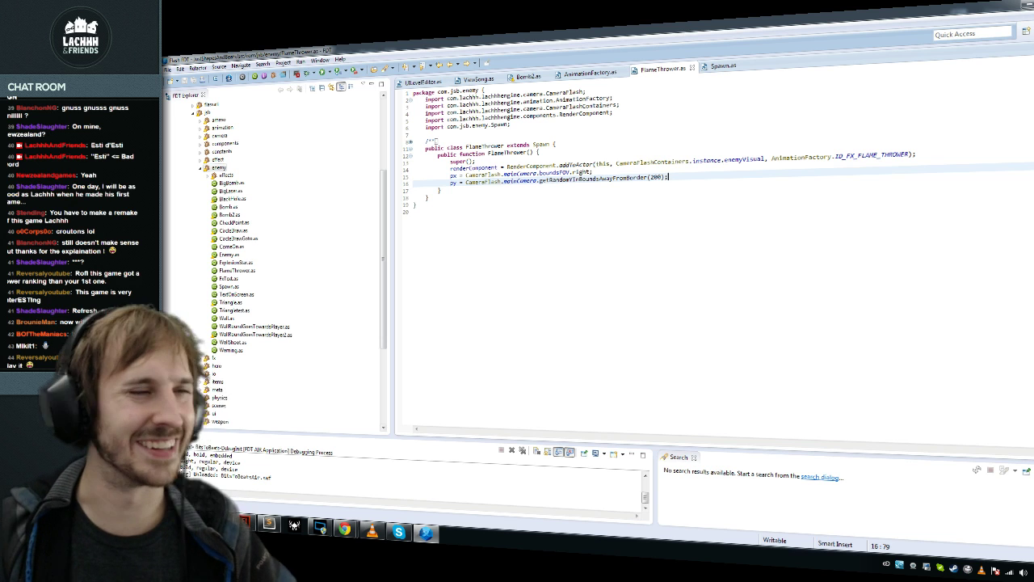
key("Return")
key("Return")
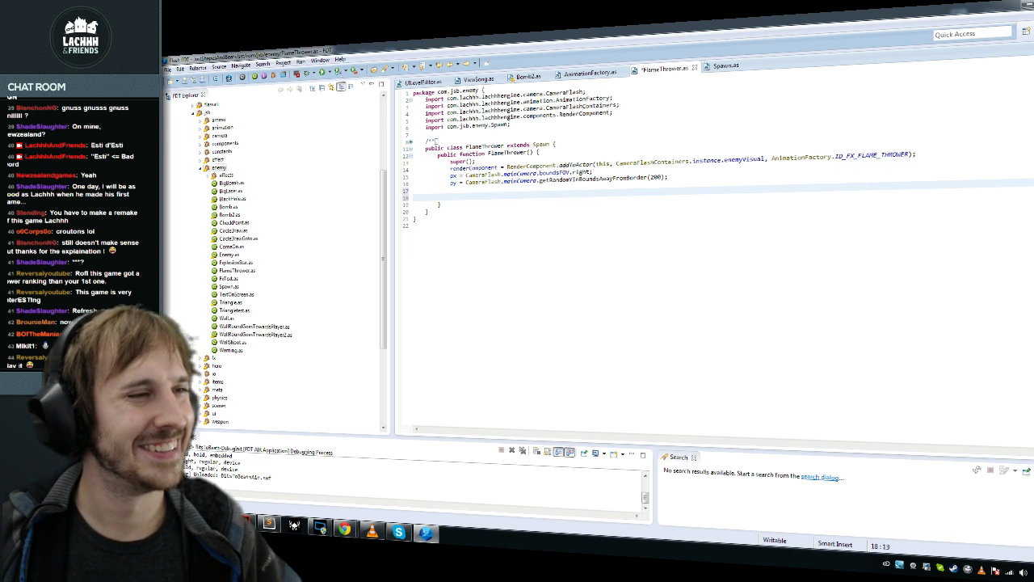
left_click(415, 218)
left_click(450, 196)
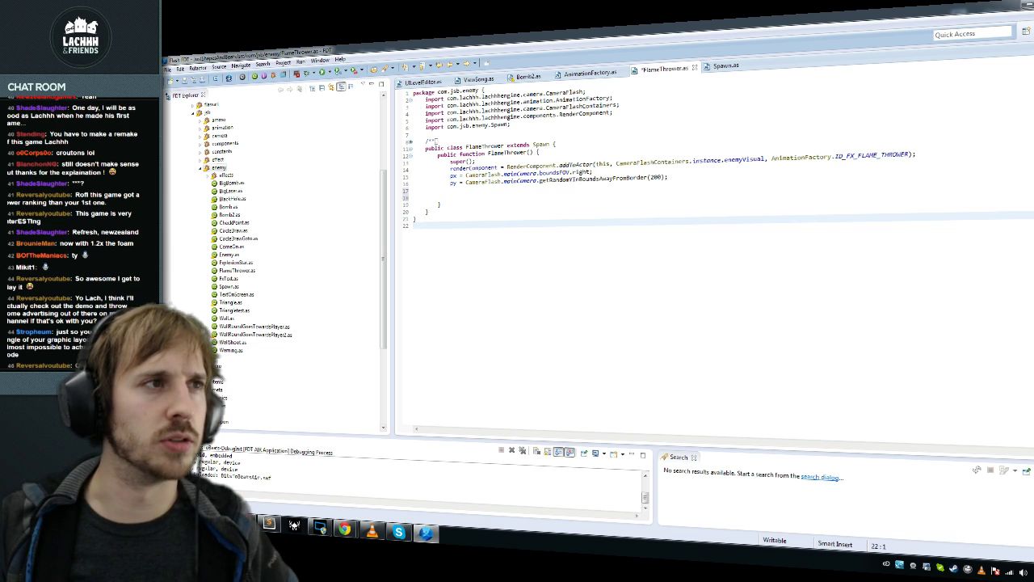
key("ctrl+s")
key("ctrl+End")
key("Up")
key("Up")
key("Up")
key("Up")
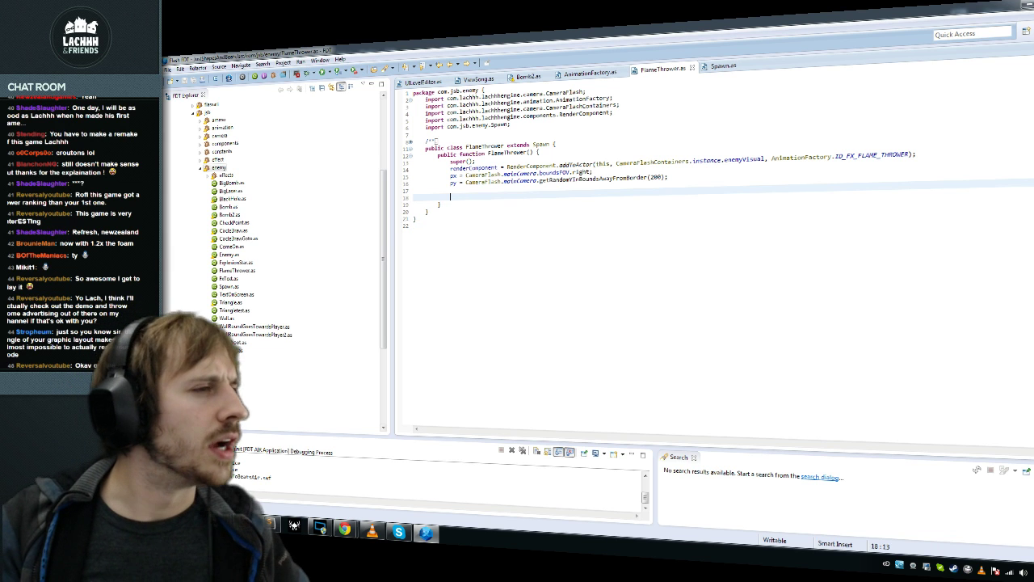
Step: Open the IDE Preferences and expand the FDT editor settings
left_click(300, 62)
mouse_move(320, 60)
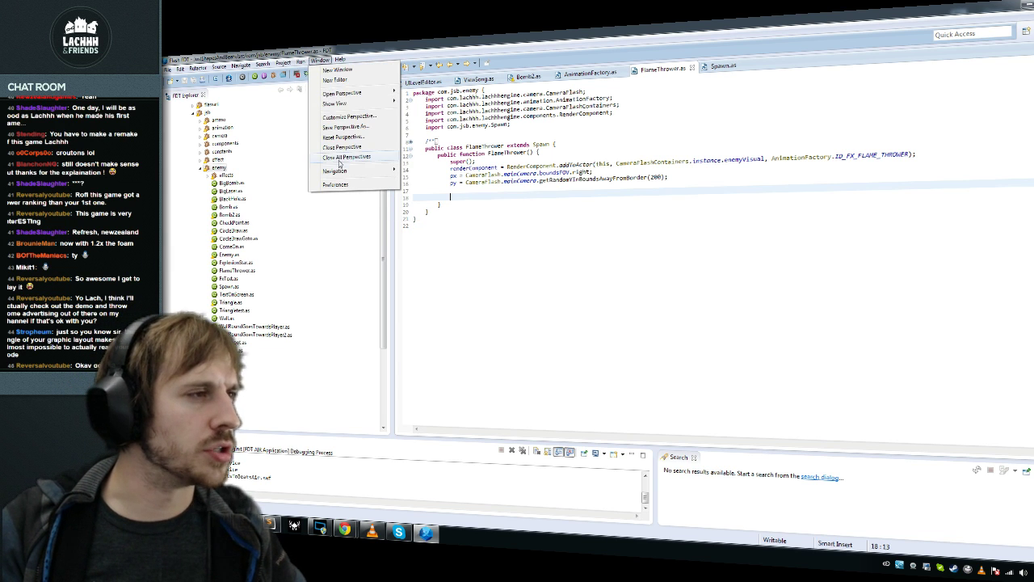
left_click(339, 184)
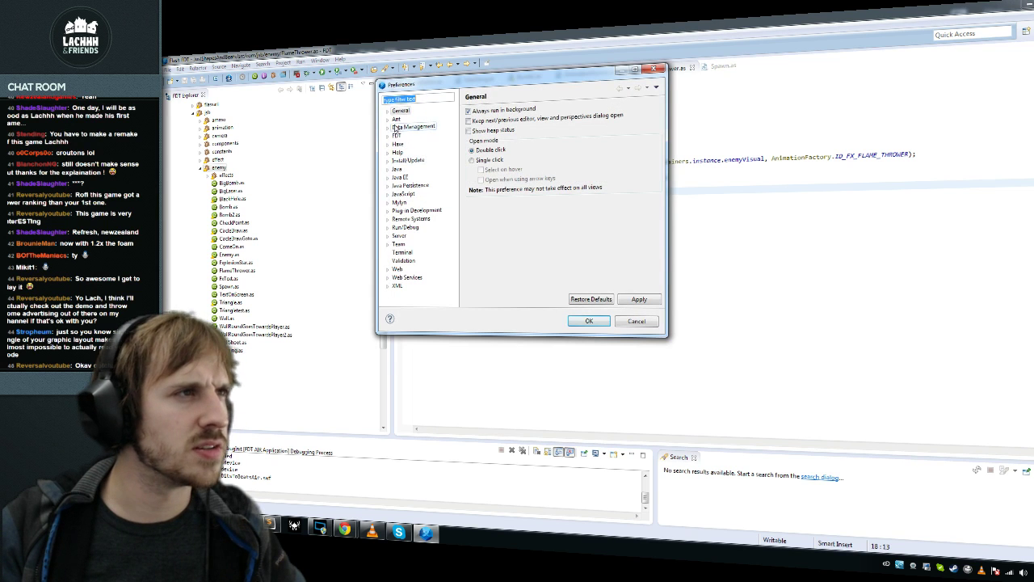
left_click(388, 137)
double_click(401, 176)
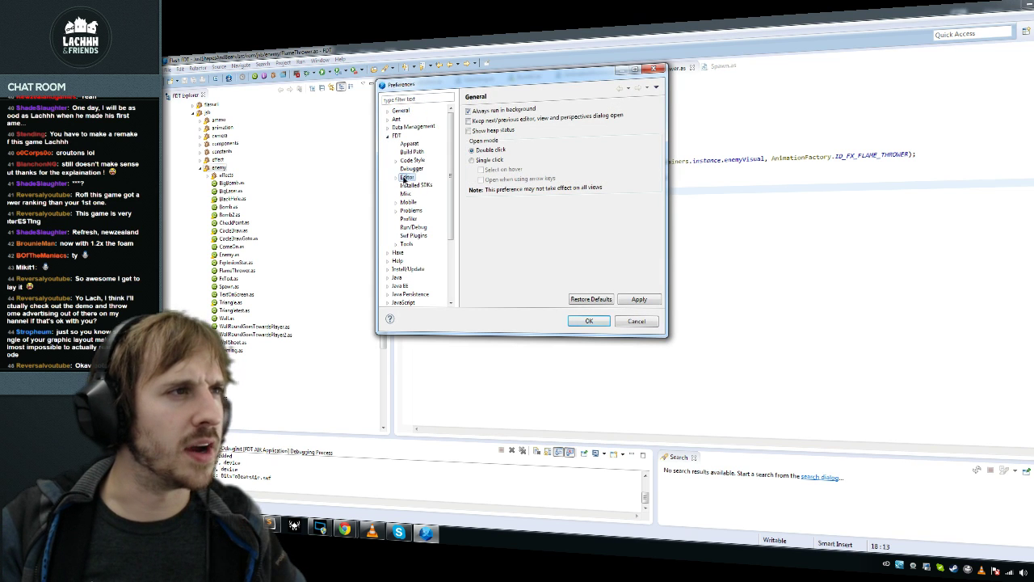
Step: Browse the templates, code assist, semantic highlighting, mark occurrences, typing and Installed SDKs pages
left_click(422, 209)
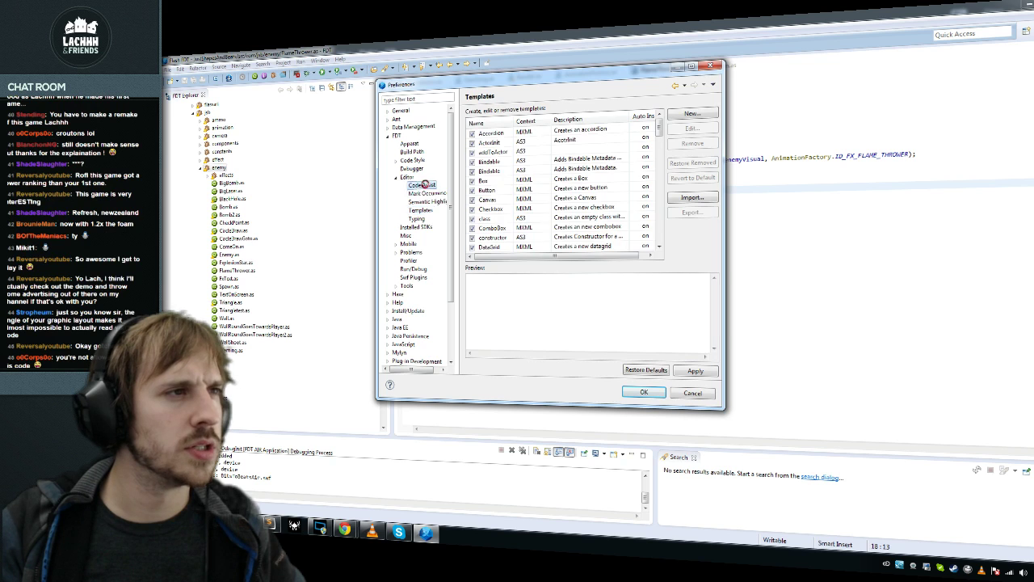
left_click(421, 185)
left_click(426, 201)
left_click(426, 193)
left_click(426, 201)
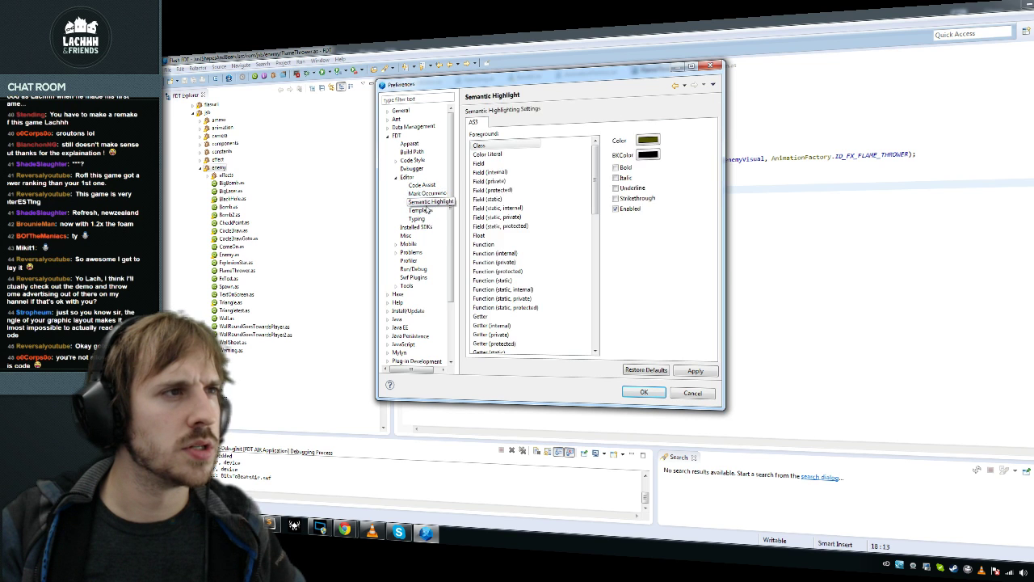
left_click(420, 209)
left_click(417, 218)
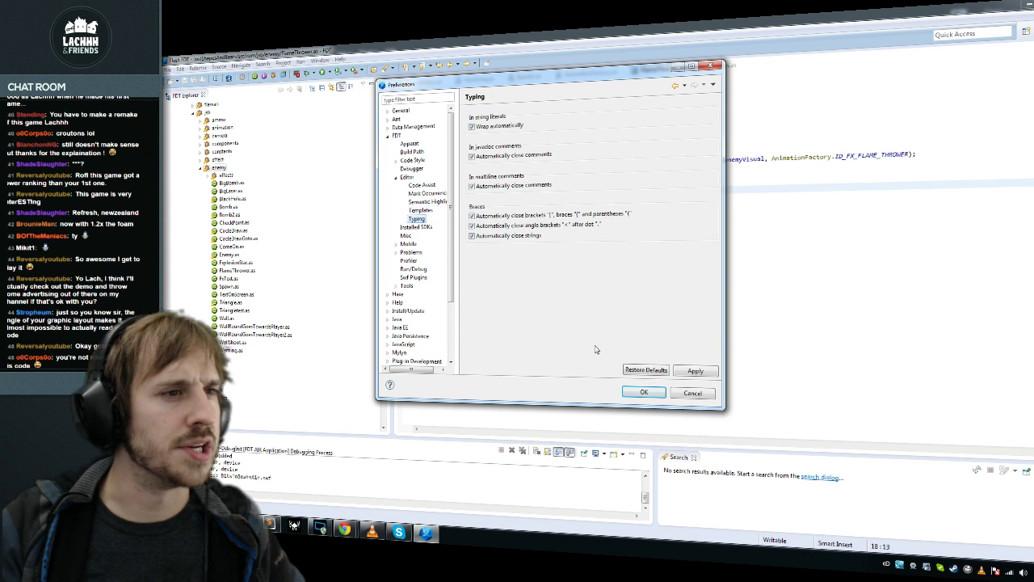
left_click(416, 228)
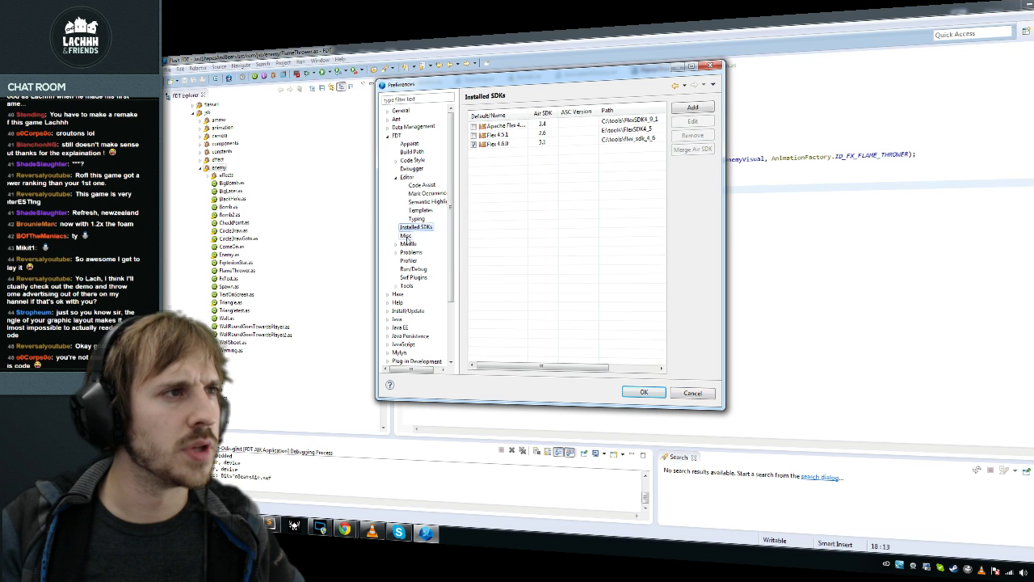
Step: Cancel Preferences and place the caret on the empty FlameThrower constructor line
left_click(692, 393)
left_click(428, 211)
left_click(450, 196)
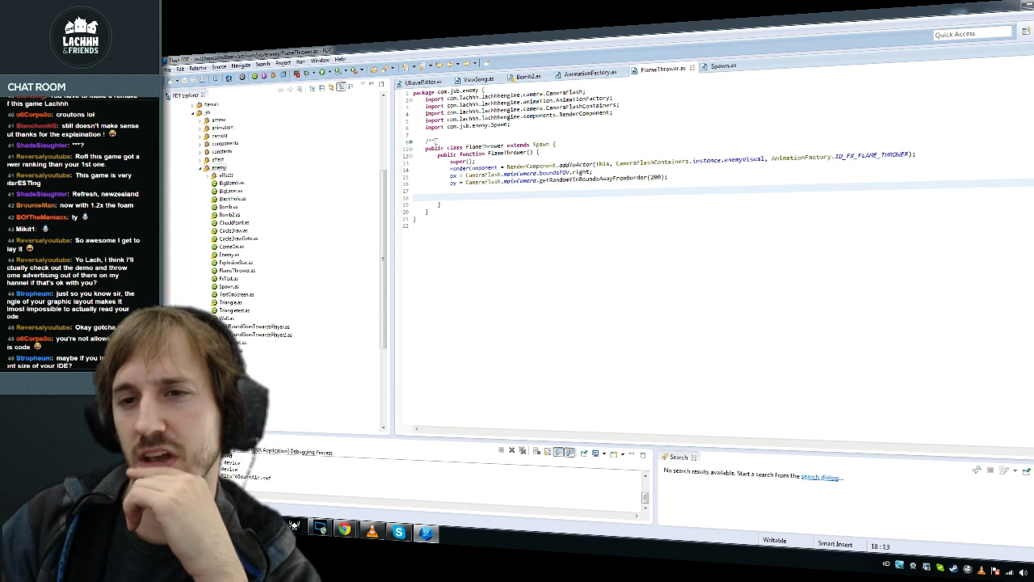
Step: Delete the extra blank line inside the FlameThrower constructor
left_click(416, 134)
left_click(301, 62)
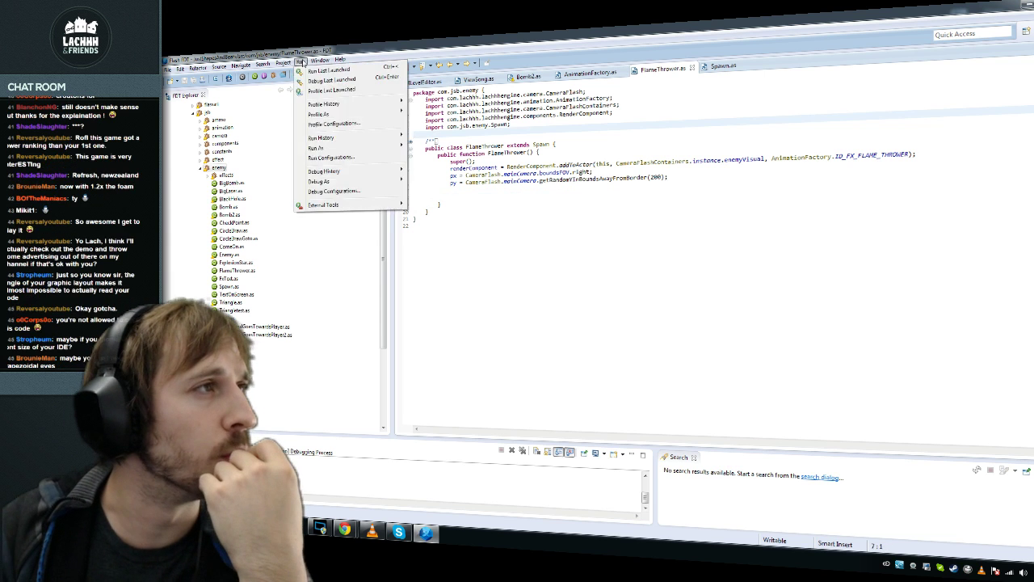
left_click(570, 172)
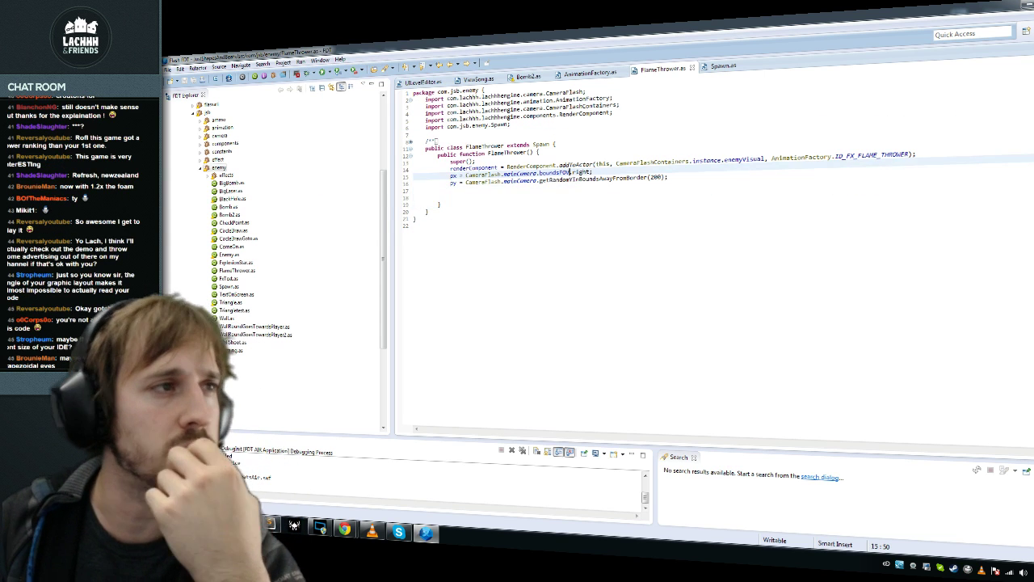
key("Down")
key("Down")
key("Delete")
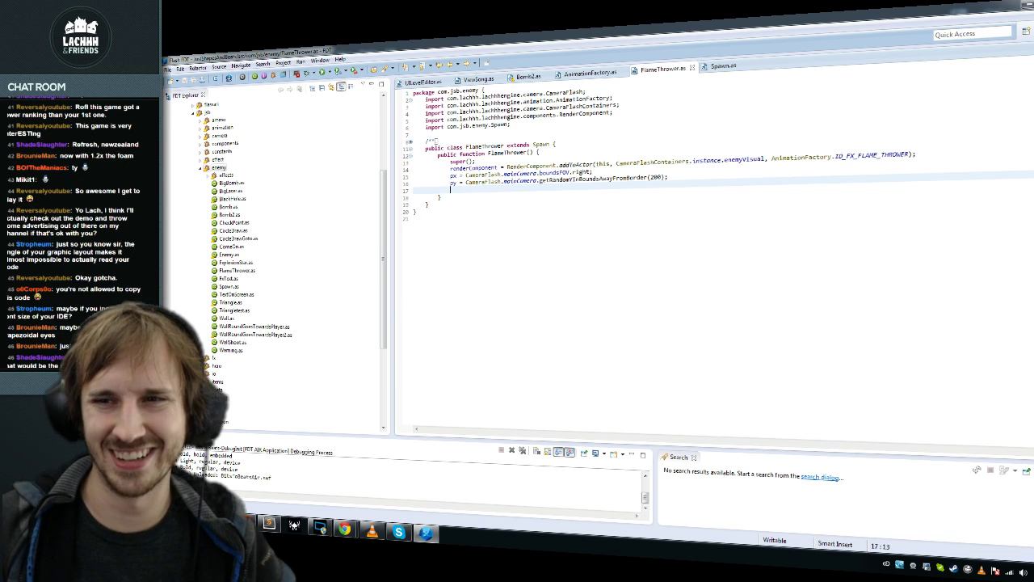
left_click(440, 197)
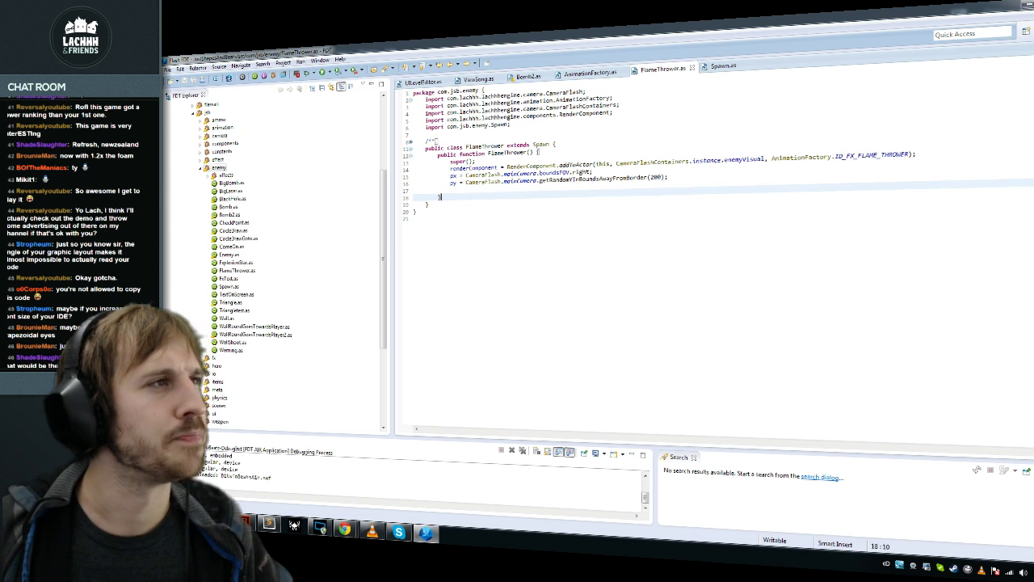
Step: Open Preferences to the FDT editor page and look through its colours and folding tabs
left_click(322, 60)
left_click(391, 187)
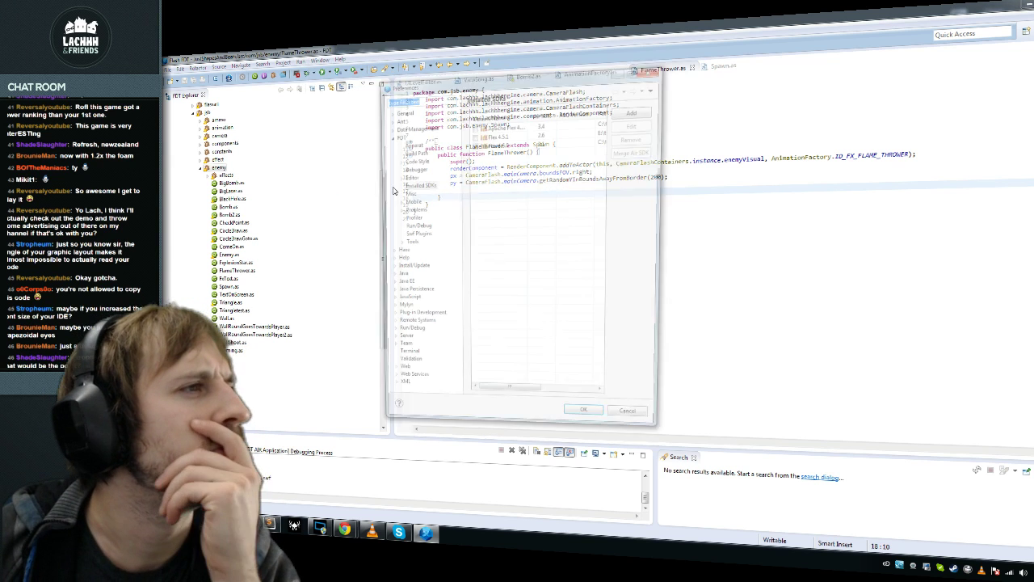
left_click(396, 177)
left_click(408, 177)
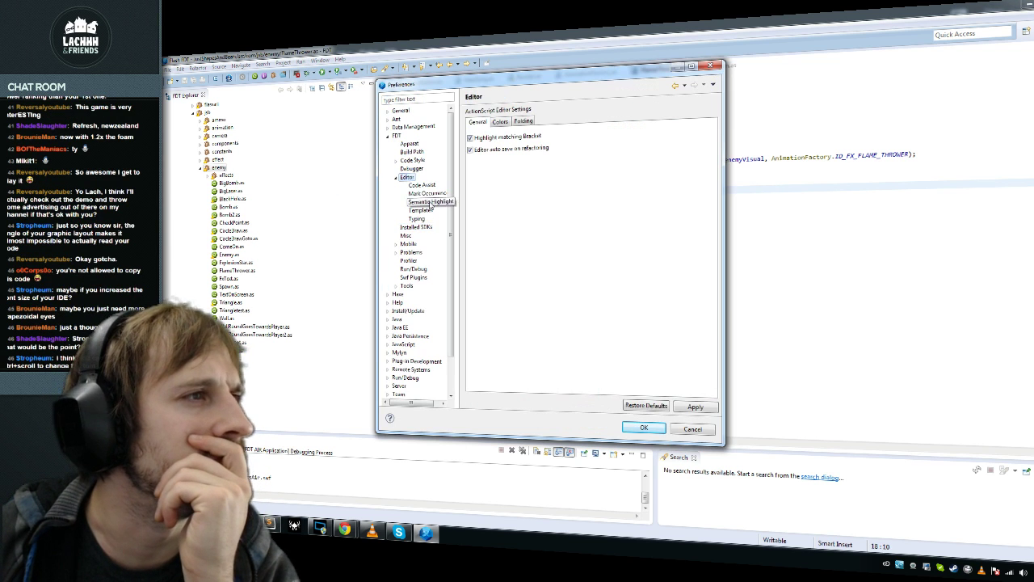
left_click(501, 122)
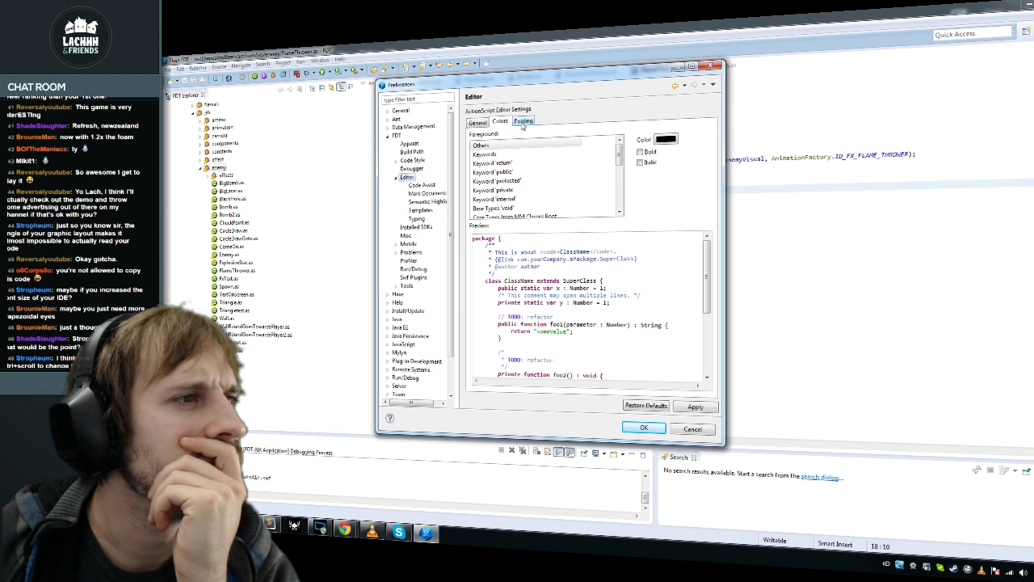
left_click(523, 122)
left_click(489, 123)
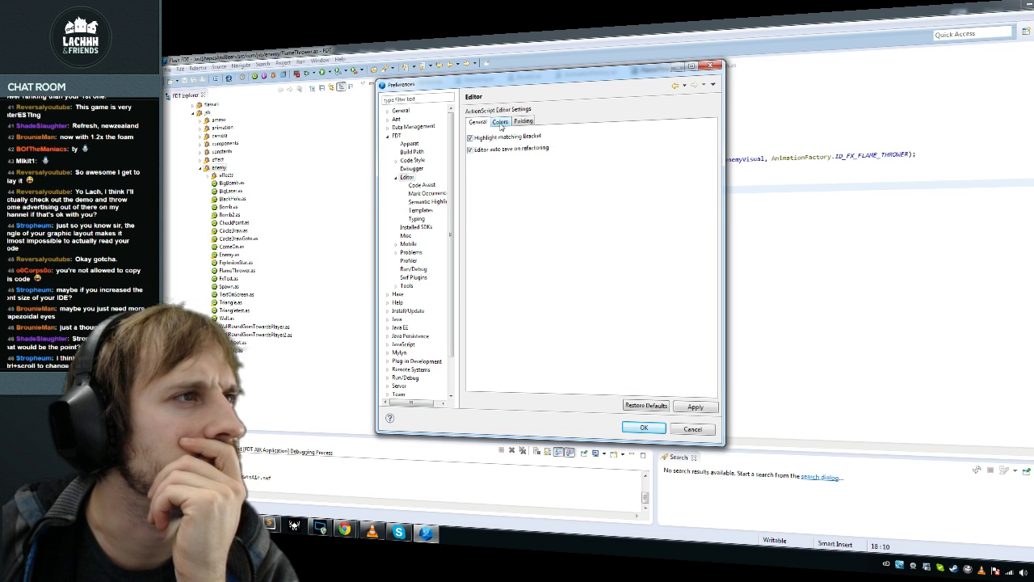
left_click(502, 126)
left_click(482, 125)
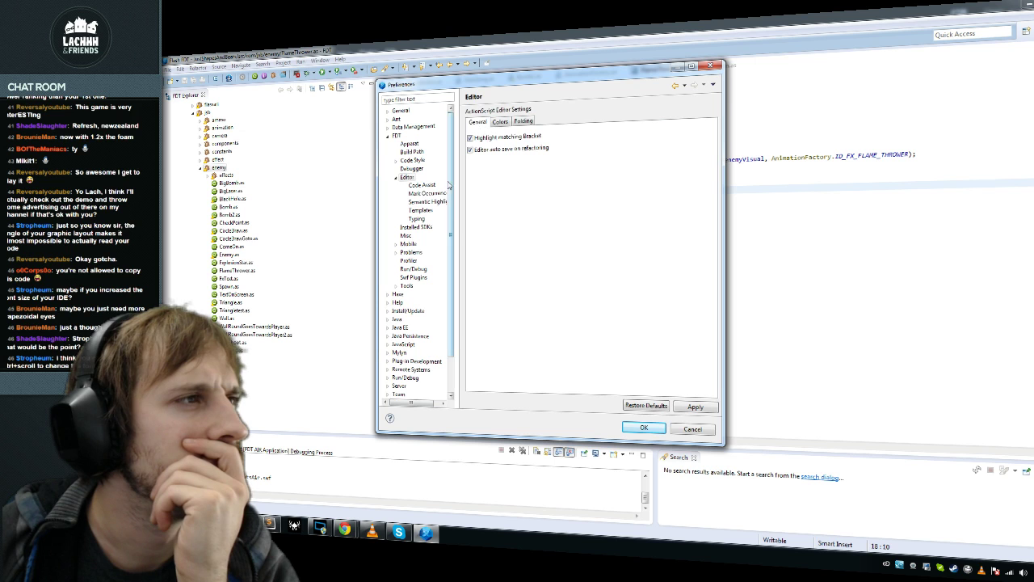
Step: Browse the FDT code assist, templates, typing, Apparat, build path, code style and formatter pages
left_click(421, 185)
left_click(421, 210)
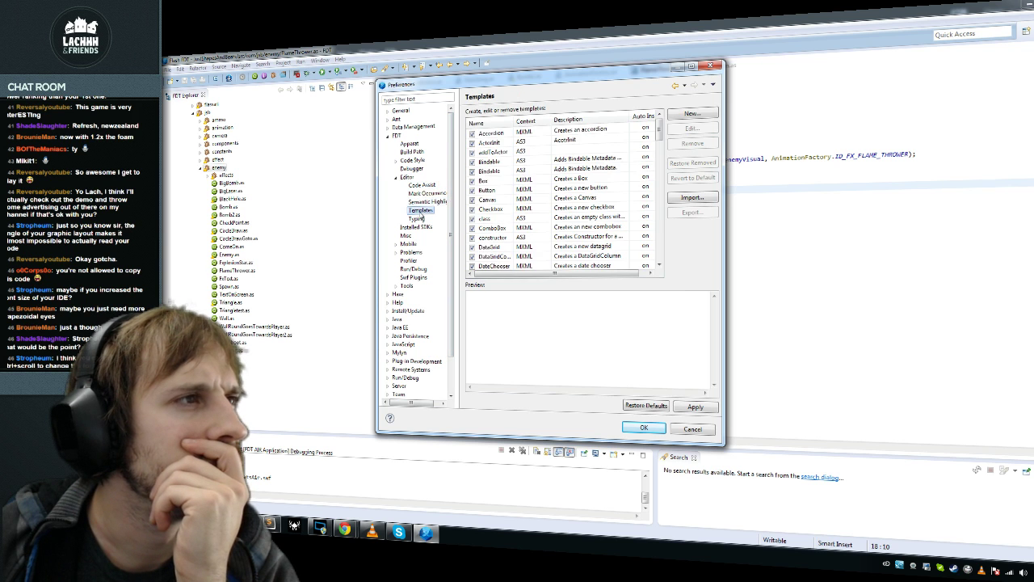
left_click(426, 193)
left_click(416, 218)
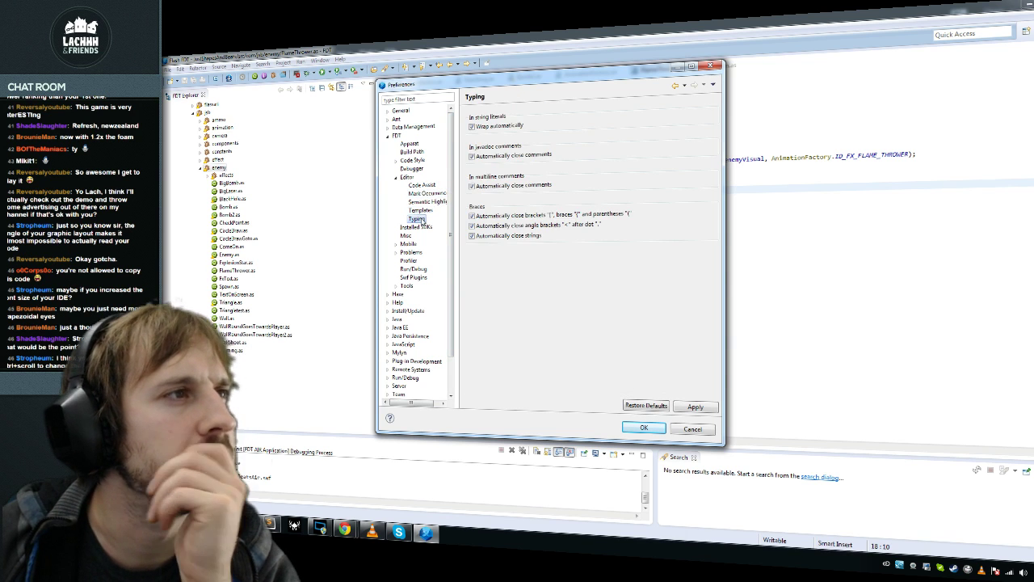
left_click(406, 178)
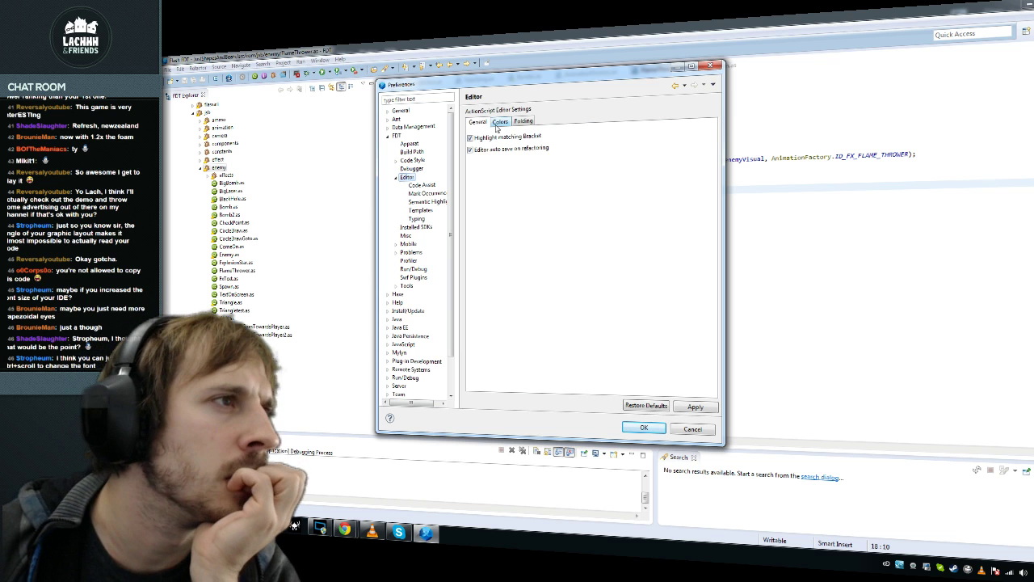
left_click(409, 143)
left_click(412, 152)
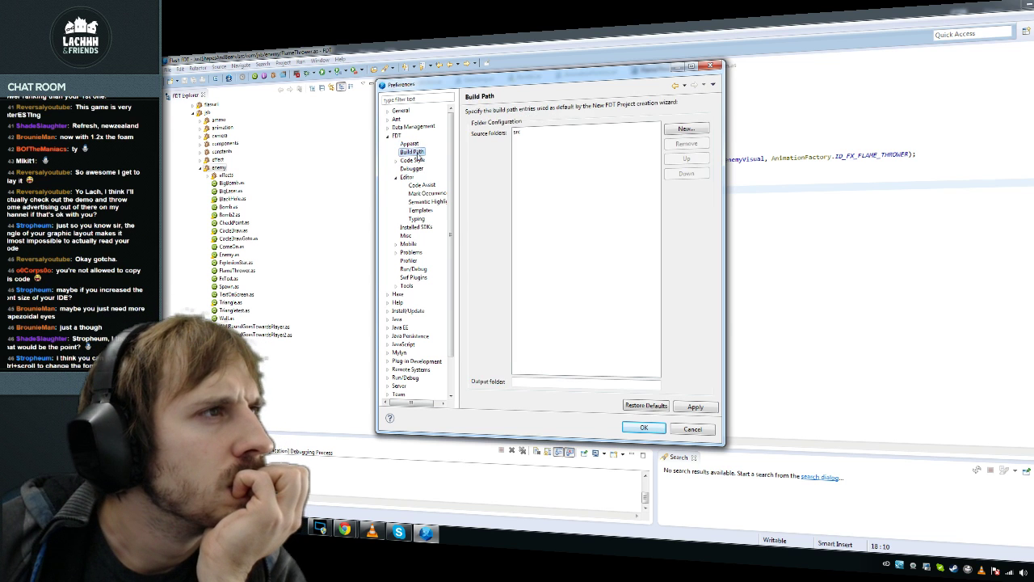
left_click(412, 160)
left_click(396, 160)
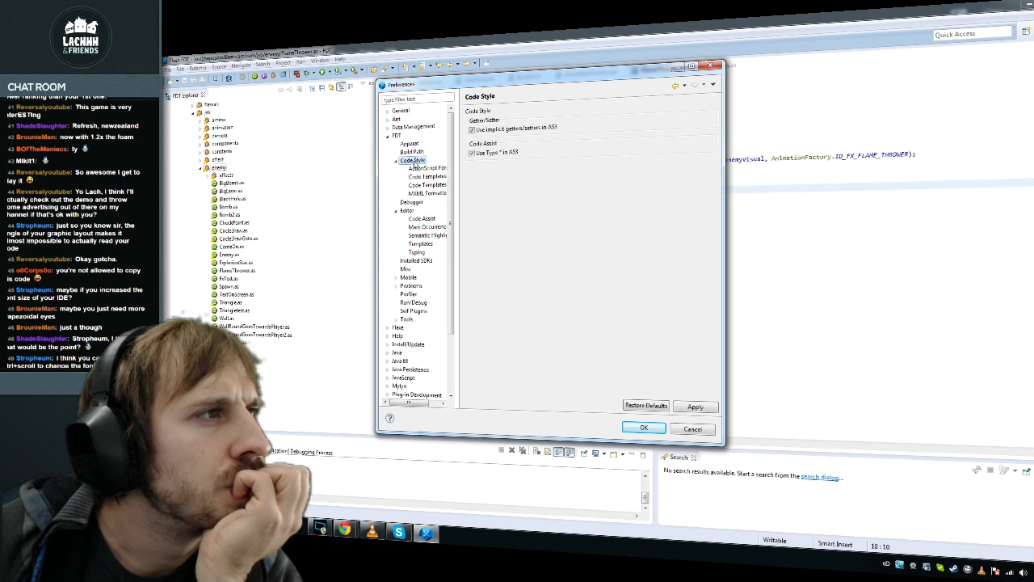
left_click(425, 167)
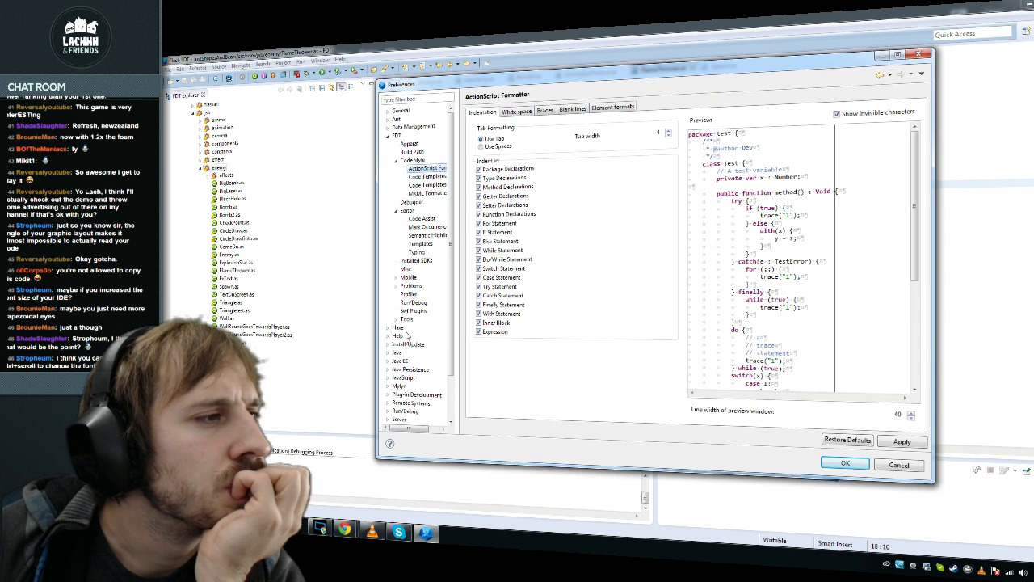
left_click(406, 269)
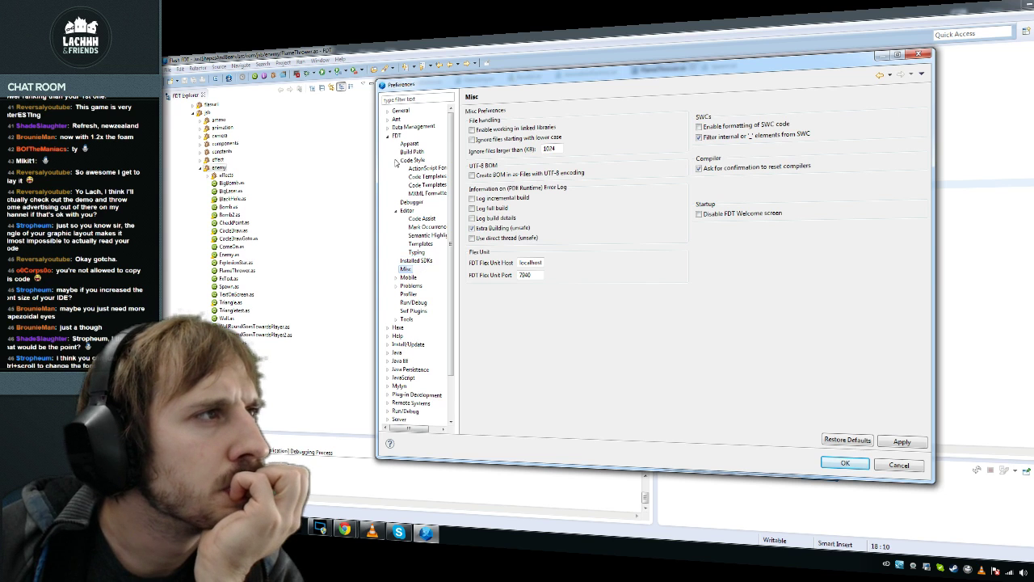
Step: Navigate to General › Appearance › Colors and Fonts toward the colour theme choices
left_click(387, 135)
left_click(387, 111)
left_click(396, 119)
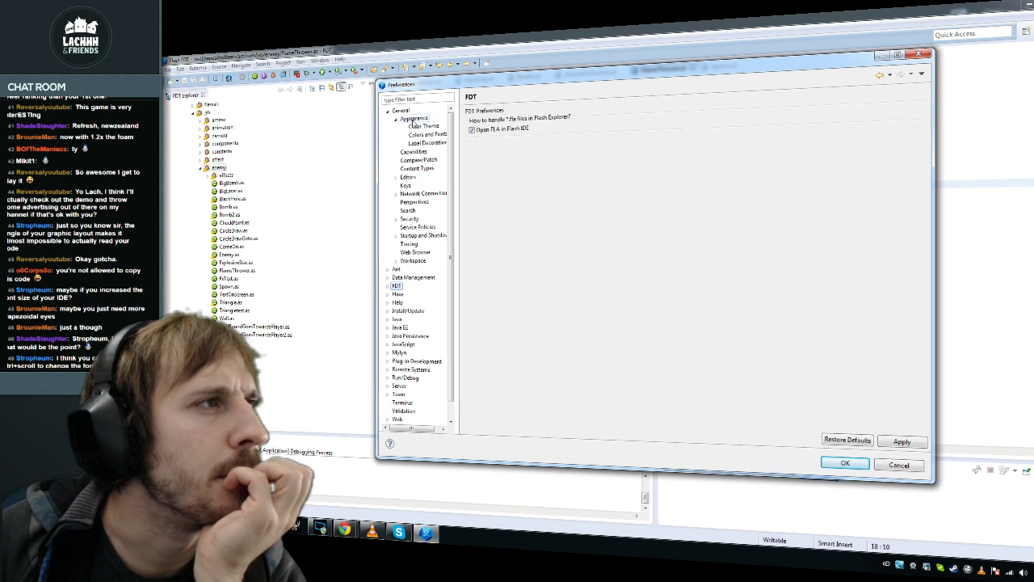
left_click(413, 119)
left_click(427, 134)
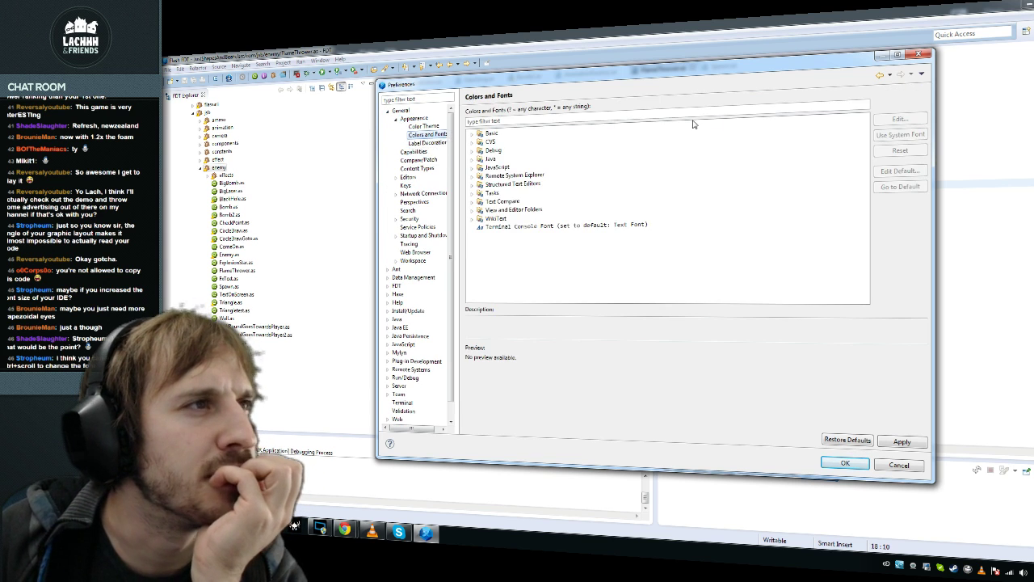
left_click(429, 143)
left_click(427, 106)
left_click(425, 98)
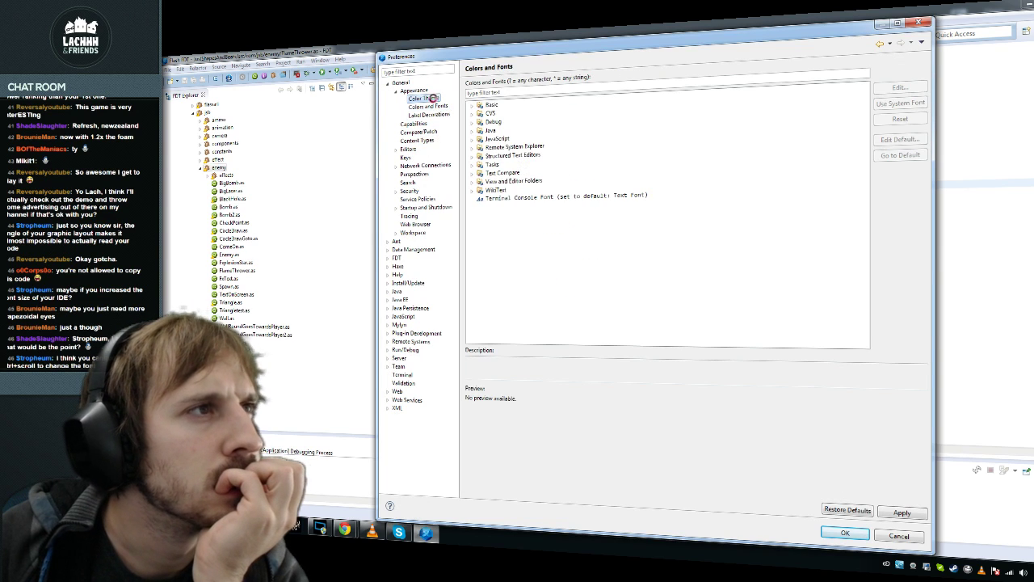
Step: Preview the Black Pastel, FDT Ash, frontenddev, Gedit Original Oblivion, Havenjark and NightLion Aptana themes
left_click(487, 94)
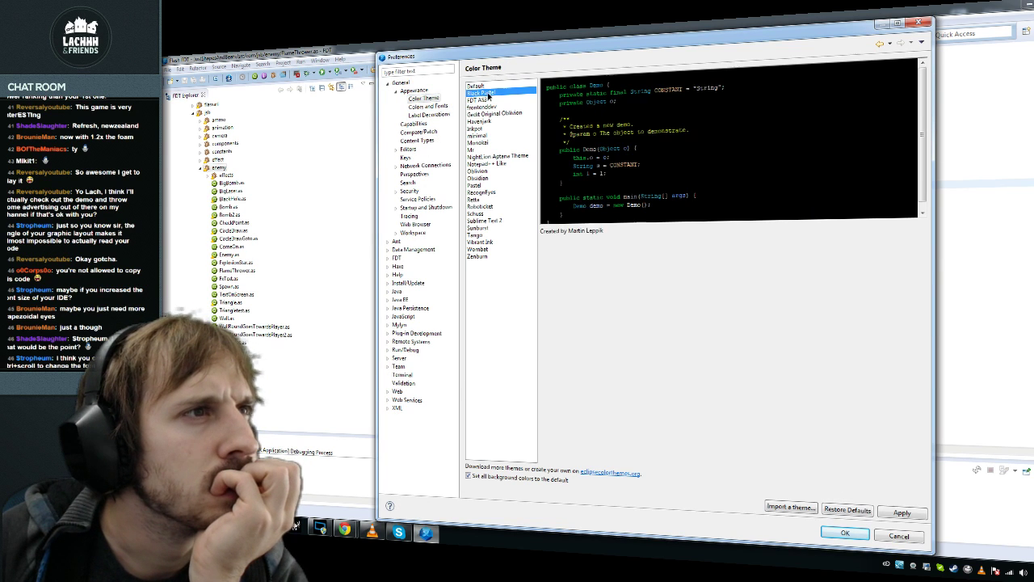
left_click(487, 99)
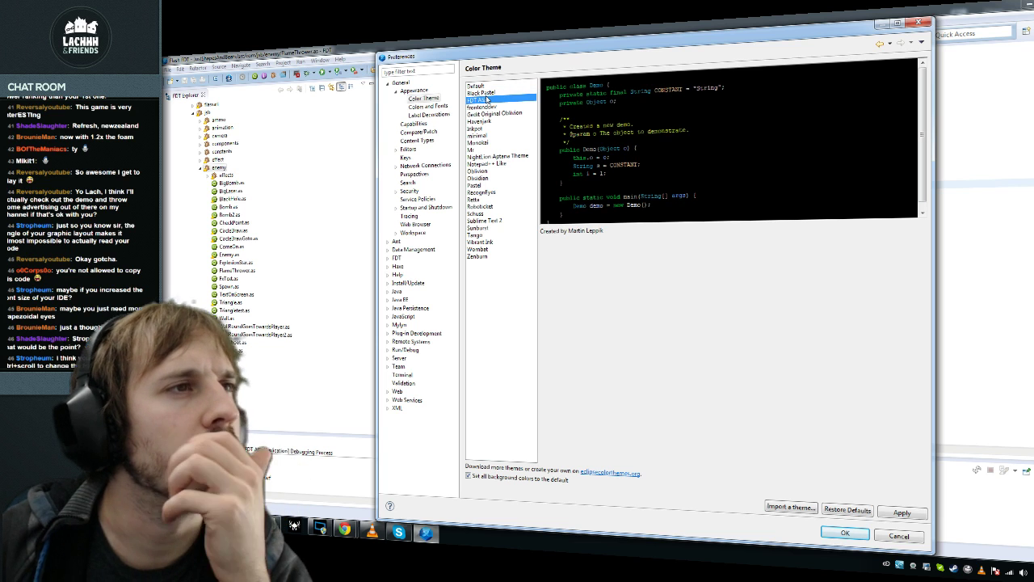
left_click(490, 93)
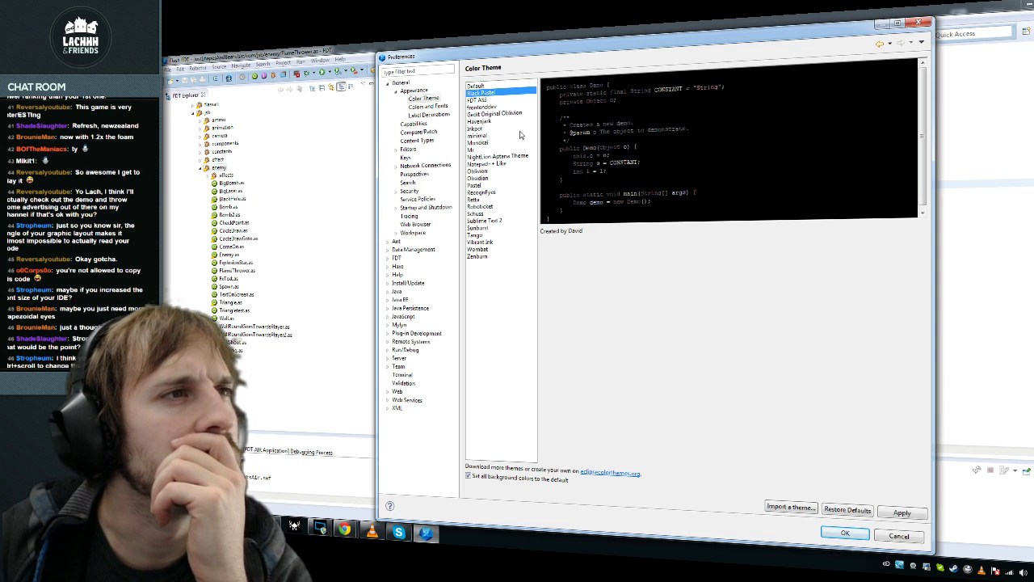
left_click(477, 99)
left_click(478, 106)
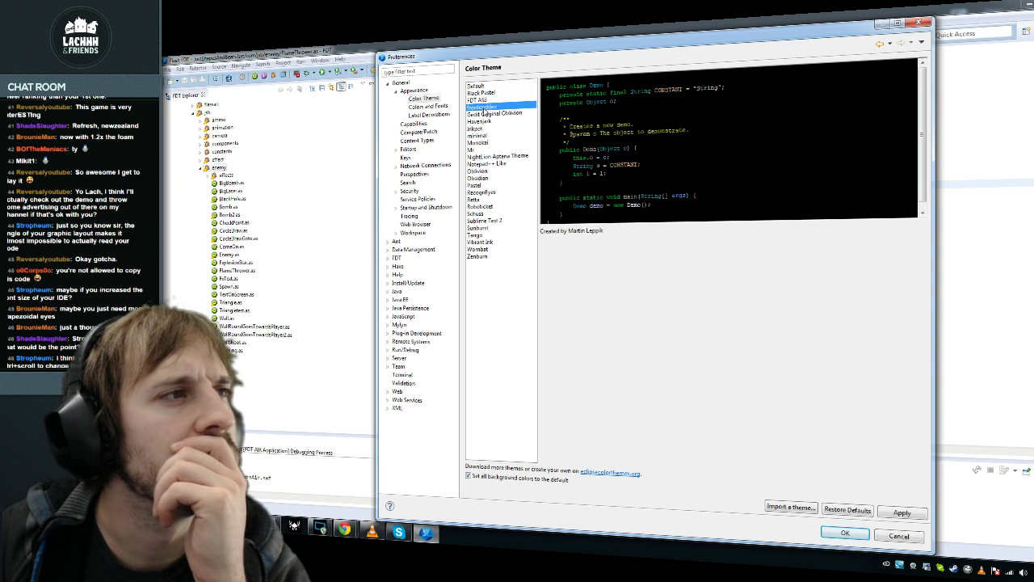
left_click(488, 113)
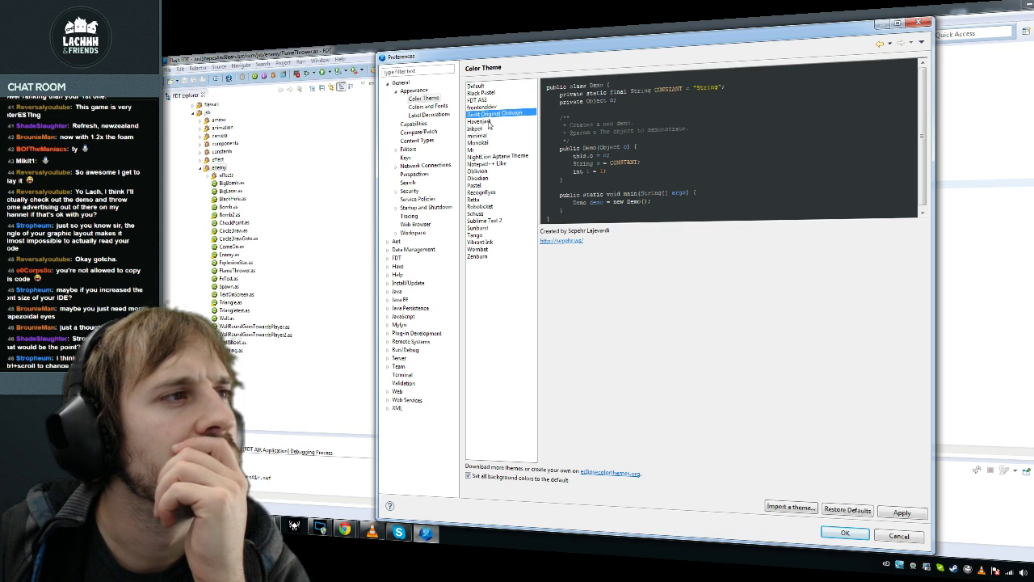
left_click(488, 121)
left_click(486, 114)
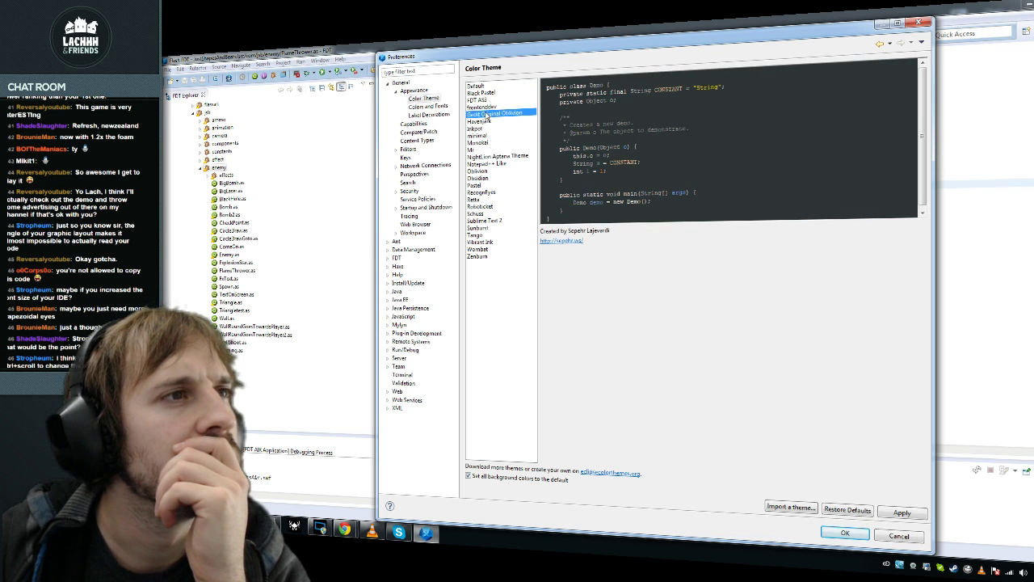
left_click(498, 154)
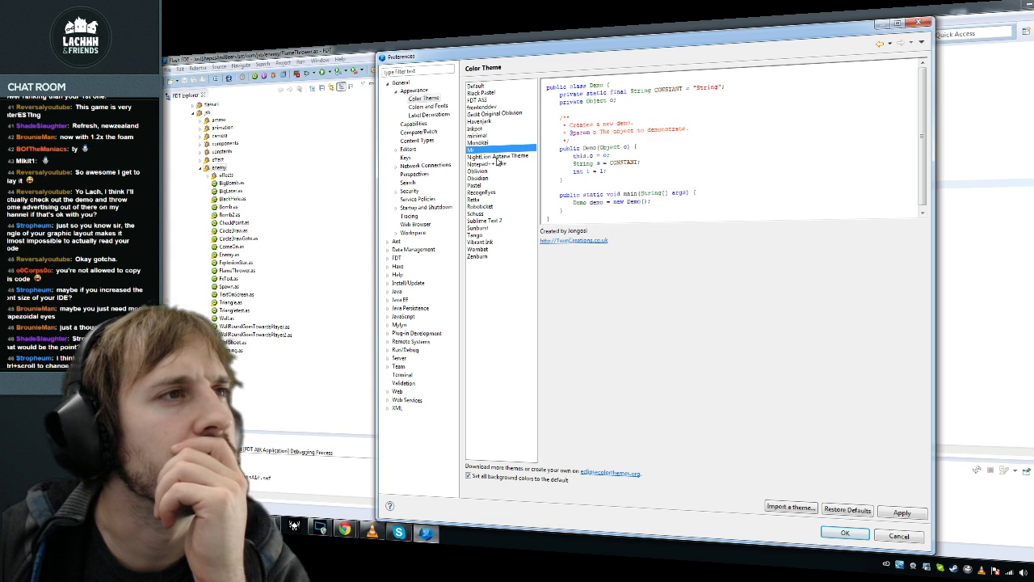
Step: Browse the Colors and Fonts, Label Decorations, Editors, File Associations, Structured Text Editors, Task Tags and Capabilities pages
left_click(428, 106)
left_click(432, 114)
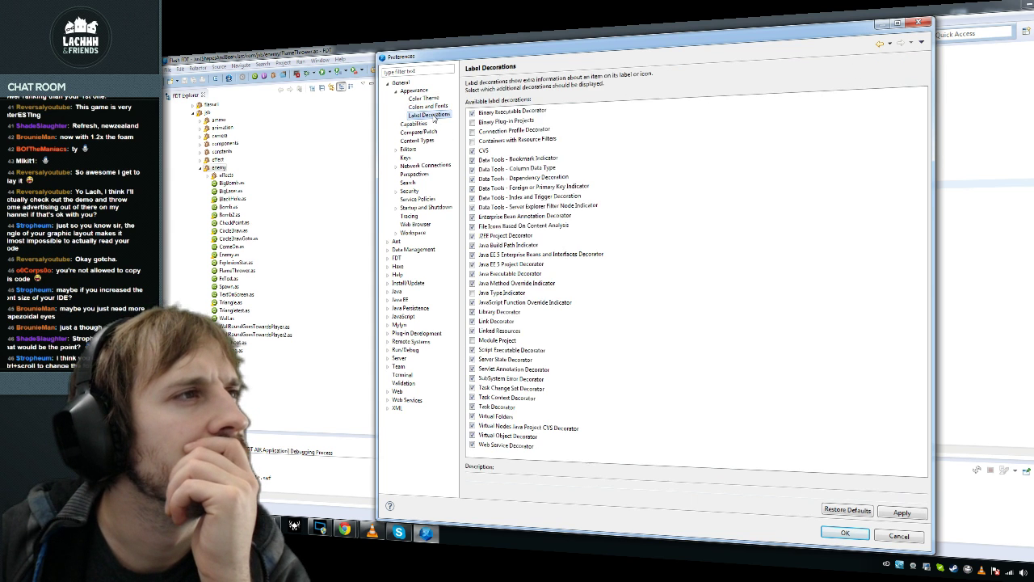
left_click(434, 108)
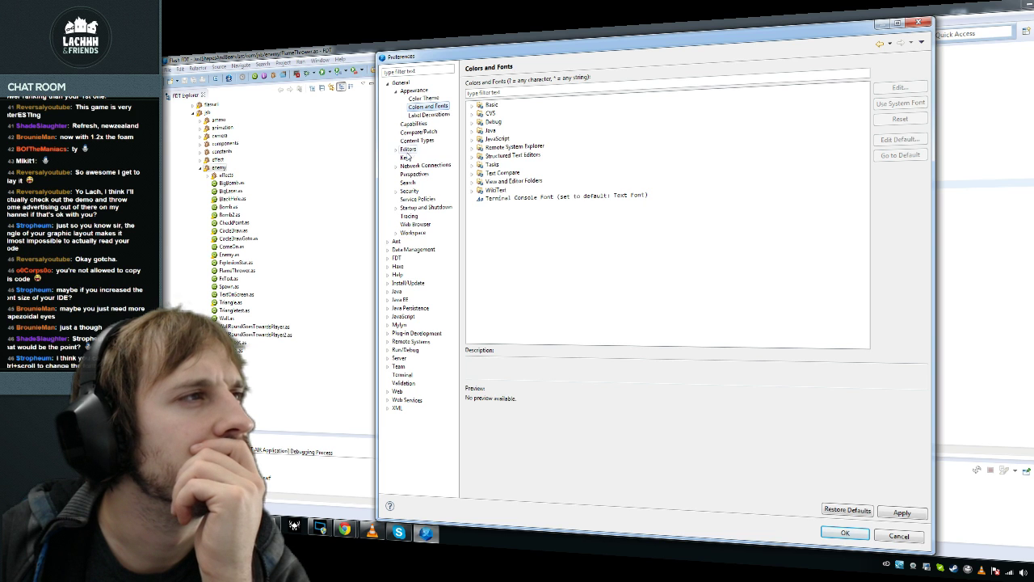
left_click(397, 151)
left_click(427, 156)
left_click(431, 165)
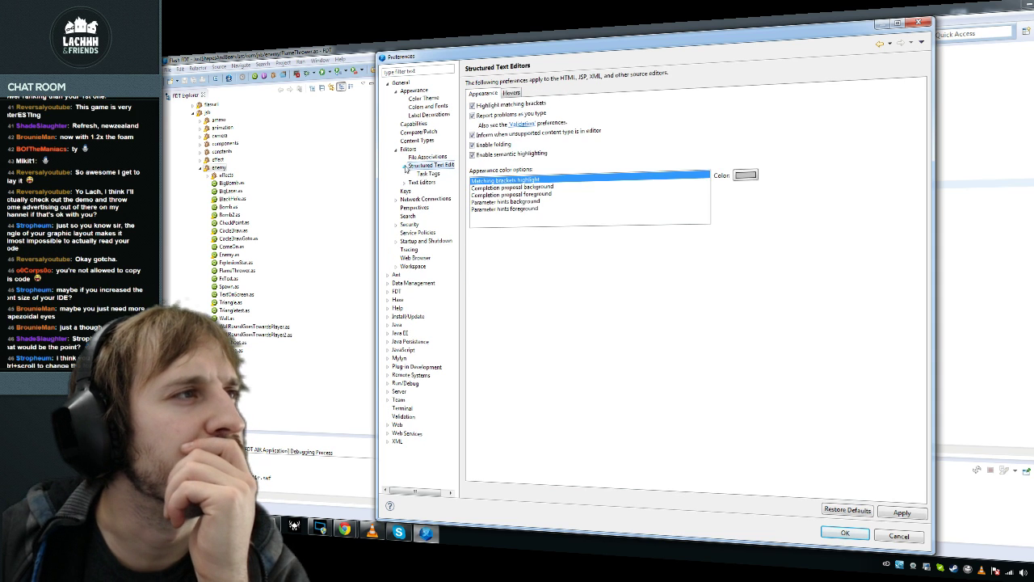
left_click(429, 173)
left_click(430, 165)
left_click(414, 123)
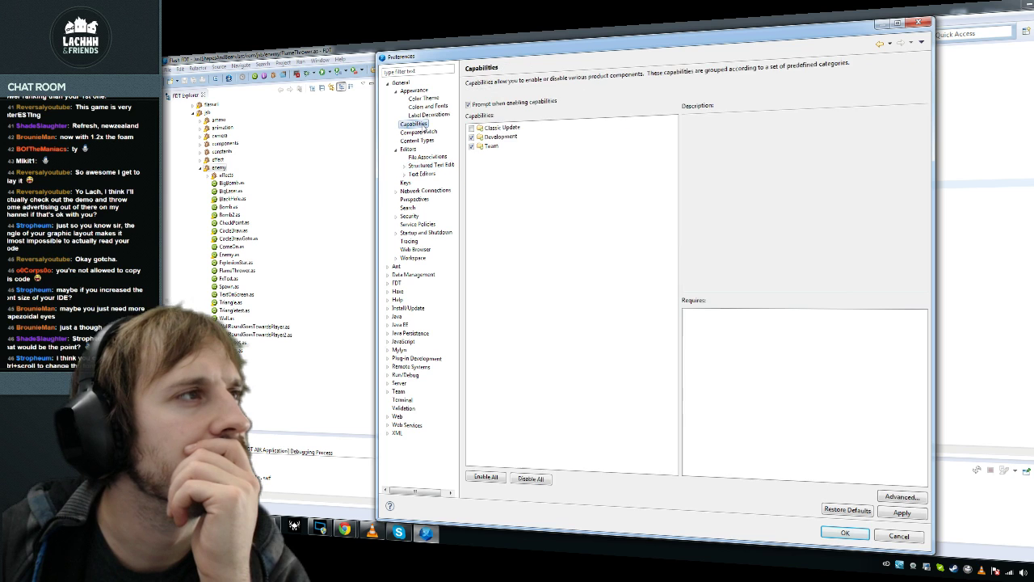
left_click(428, 115)
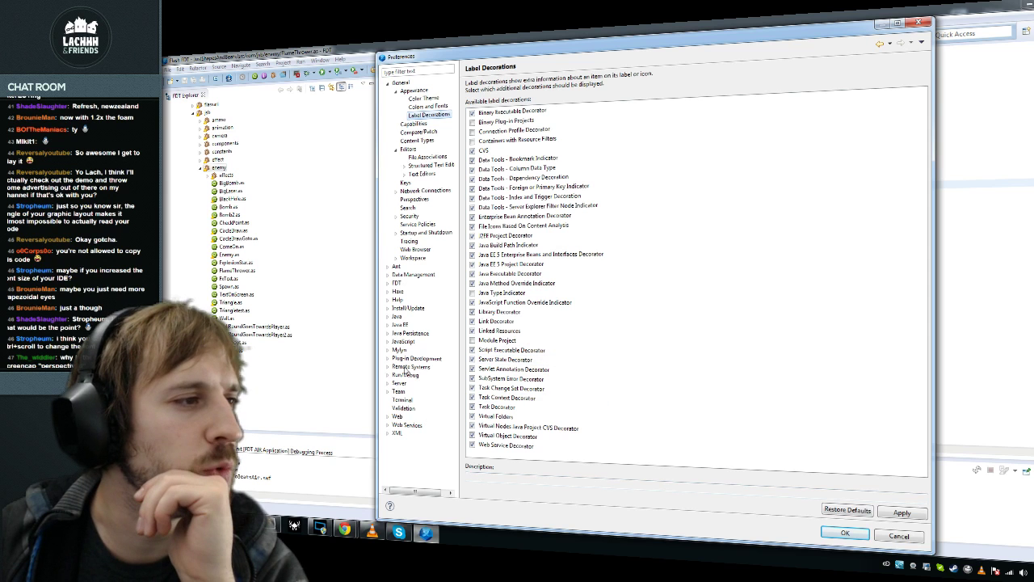
Step: Select Terminal Console Font under Colors and Fonts, previewing as Consolas 10
left_click(416, 258)
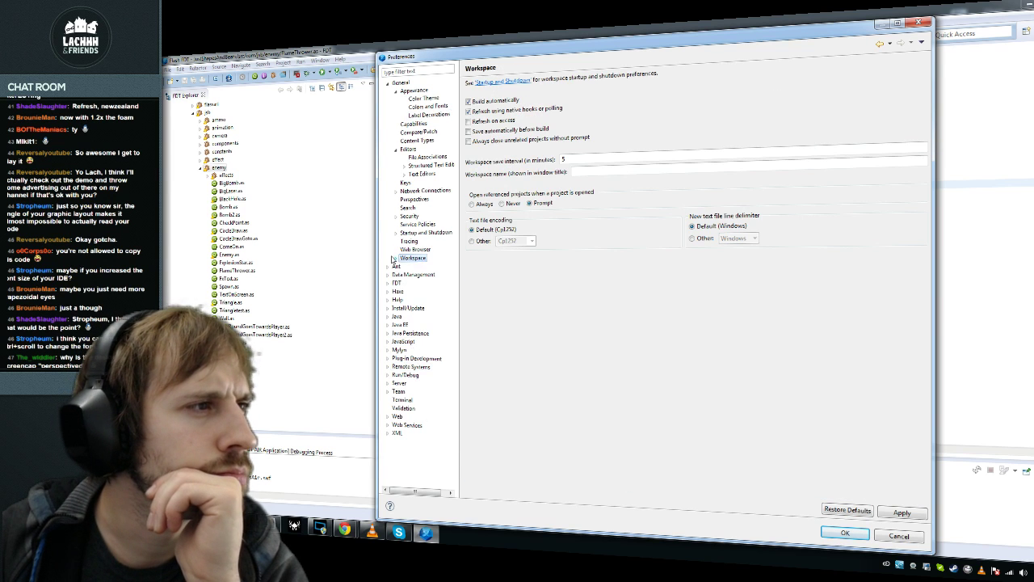
left_click(393, 259)
left_click(433, 98)
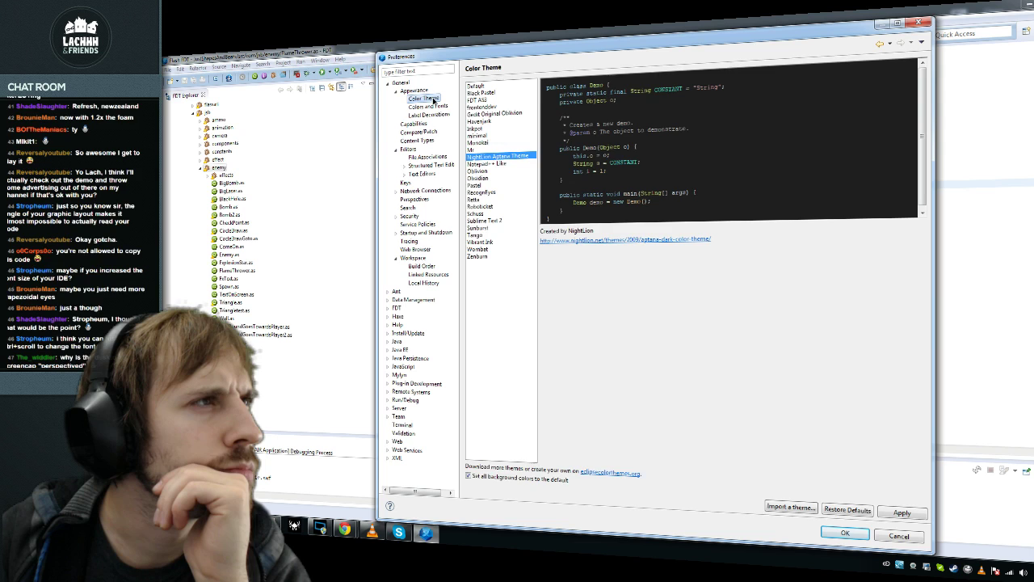
left_click(432, 106)
left_click(526, 202)
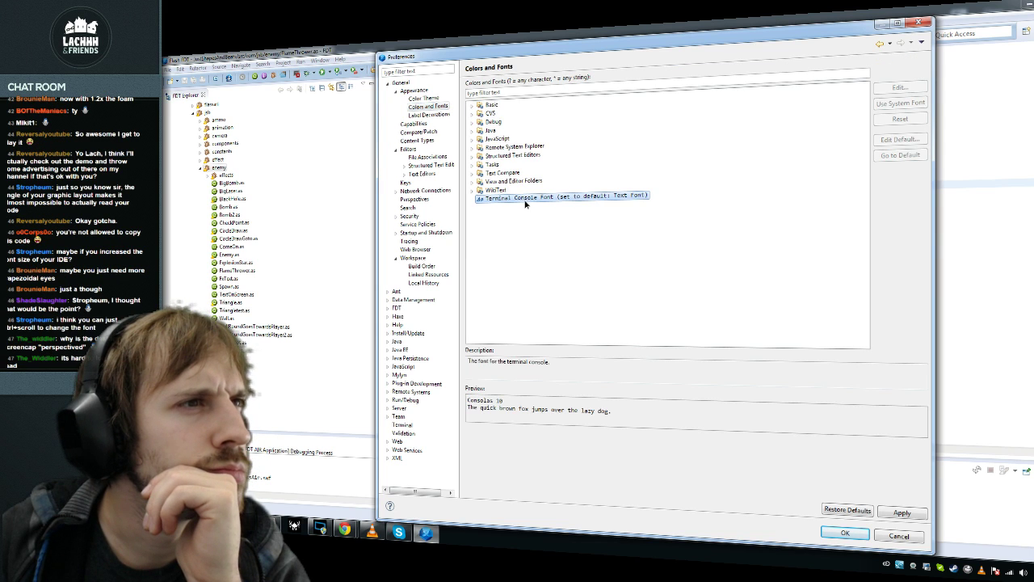
Step: Change the Terminal Console Font from Consolas 10 to size 12 and confirm the preferences
left_click(471, 106)
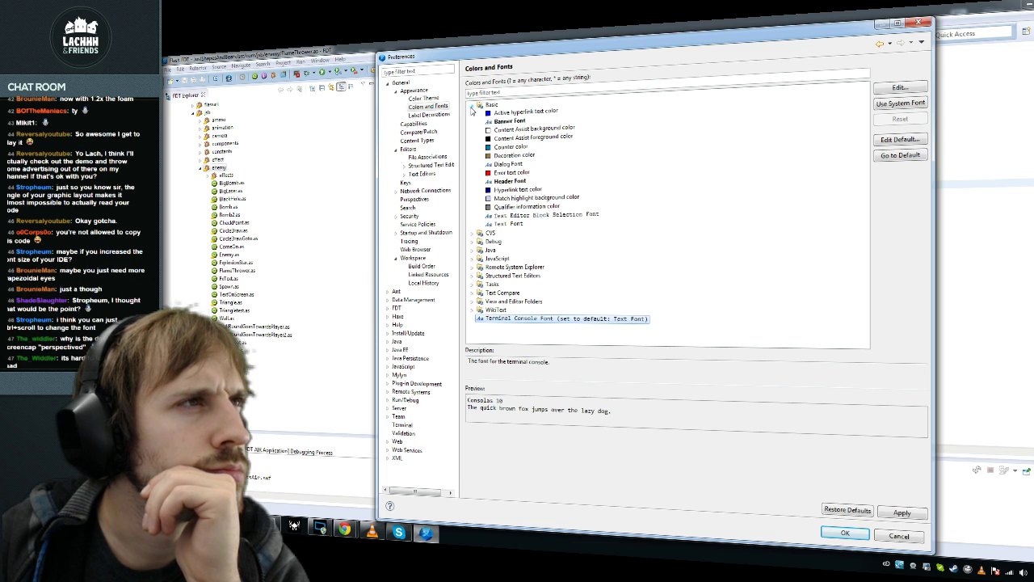
left_click(472, 108)
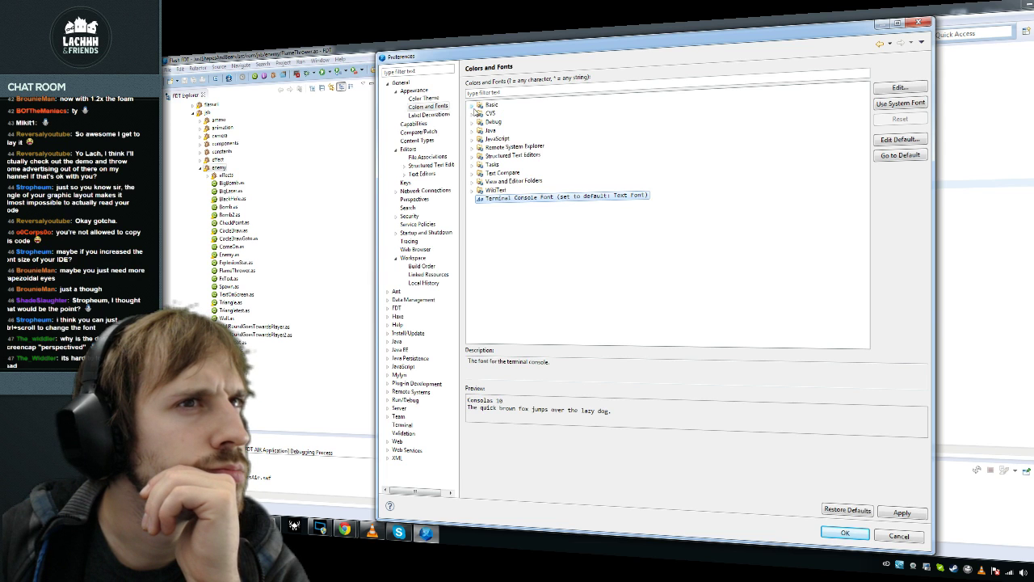
left_click(904, 139)
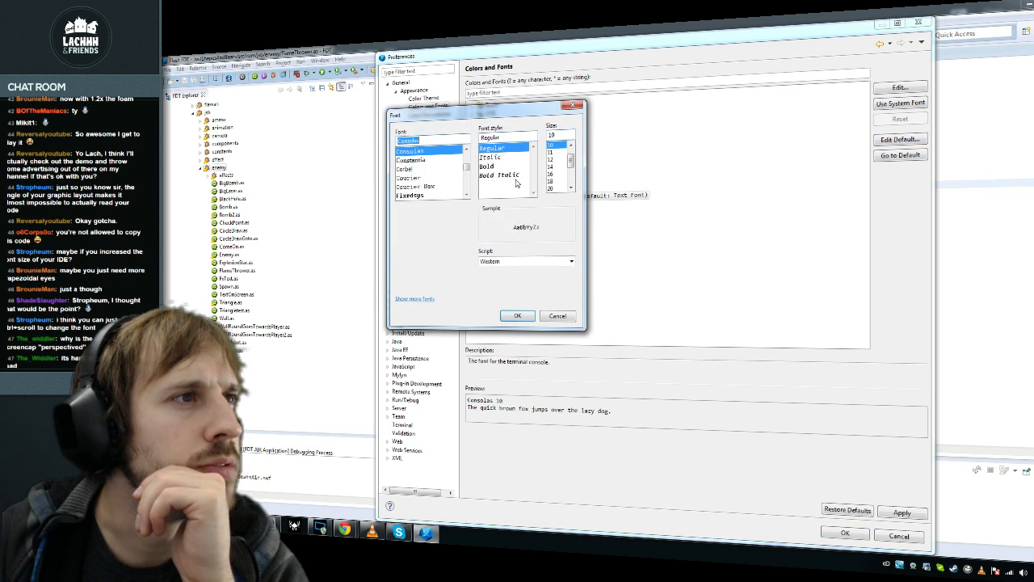
left_click(553, 160)
left_click(518, 315)
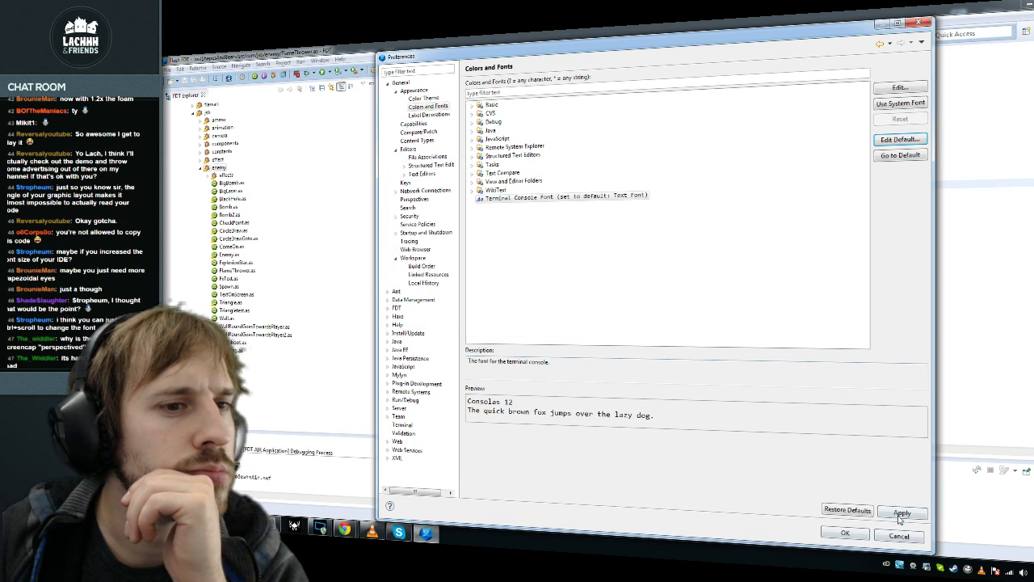
left_click_drag(763, 46, 533, 57)
left_click(602, 523)
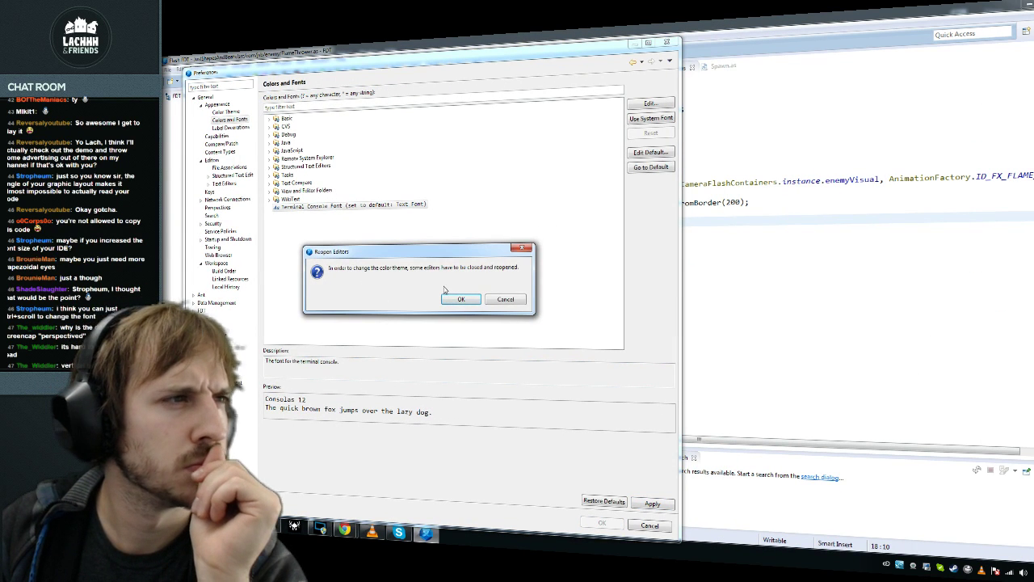
Step: Accept reopening the editors so the Consolas 12 font takes effect
left_click(468, 300)
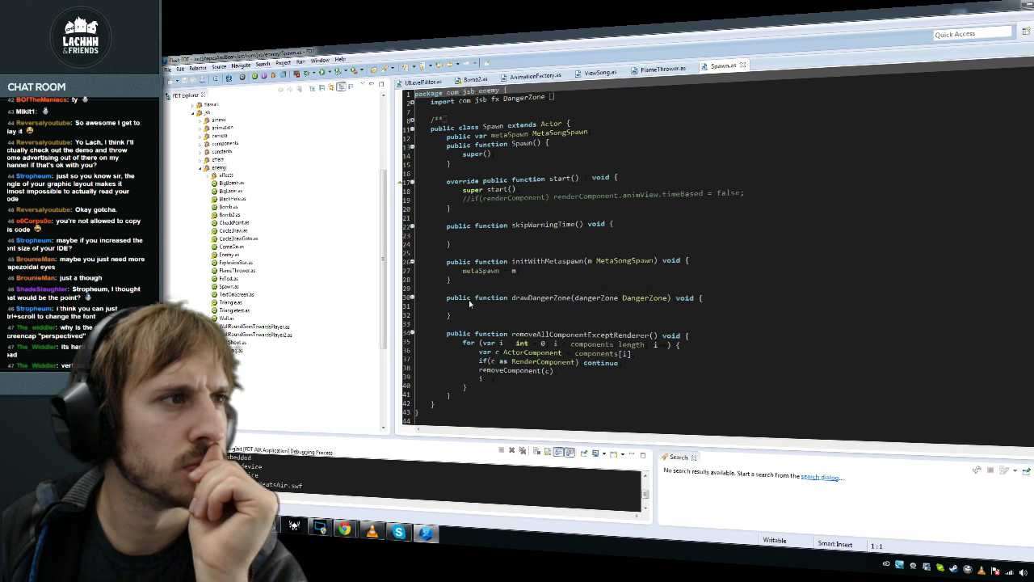
left_click(509, 298)
left_click(340, 59)
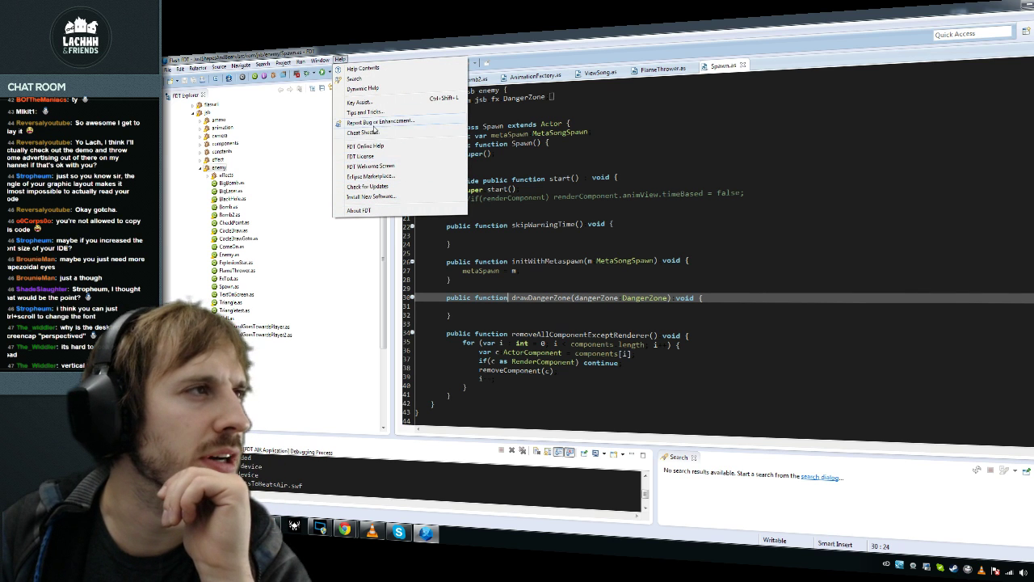
Step: Apply the Default colour theme in Preferences and reopen the editors in the light theme
mouse_move(326, 60)
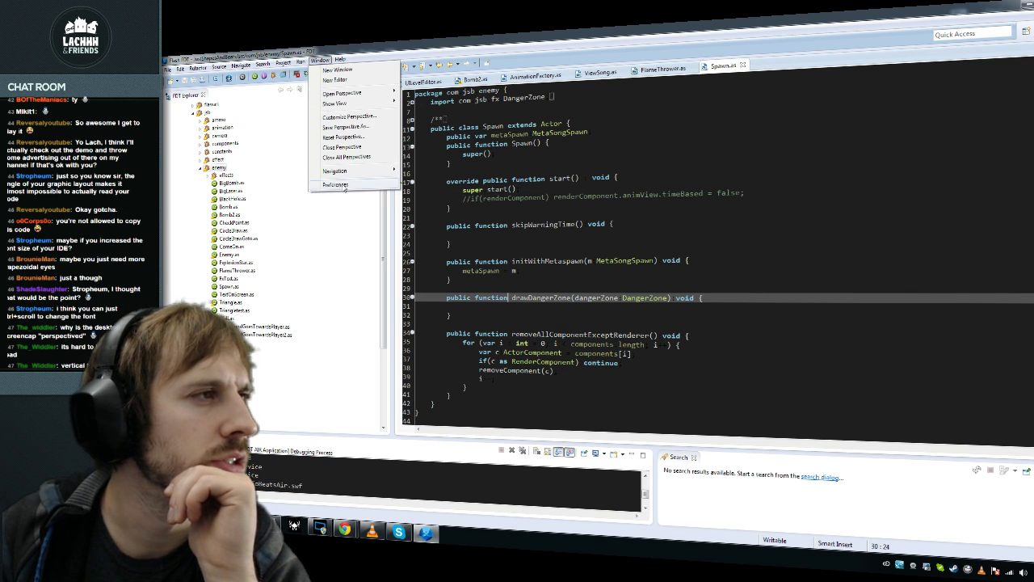
left_click(335, 184)
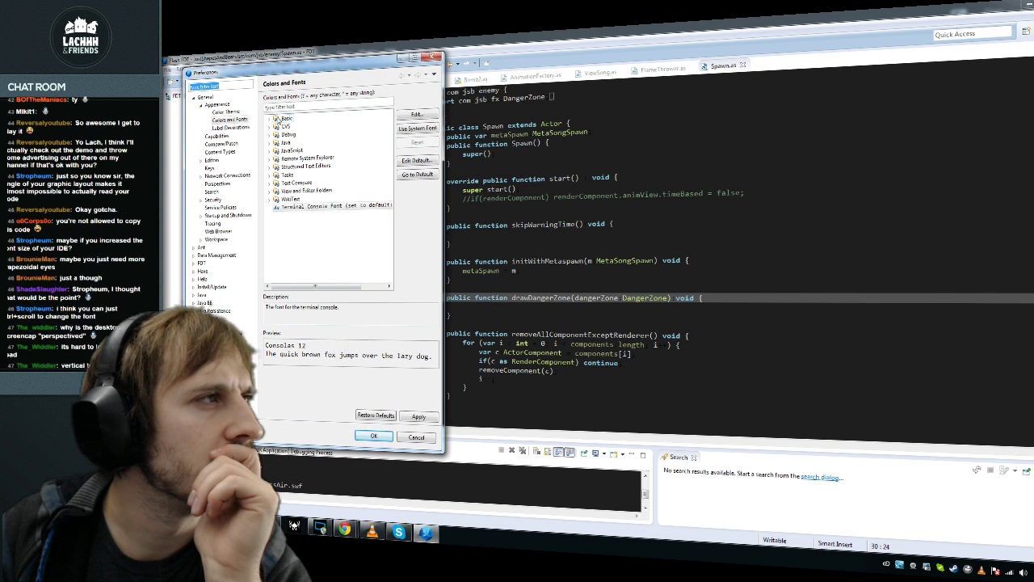
left_click(236, 119)
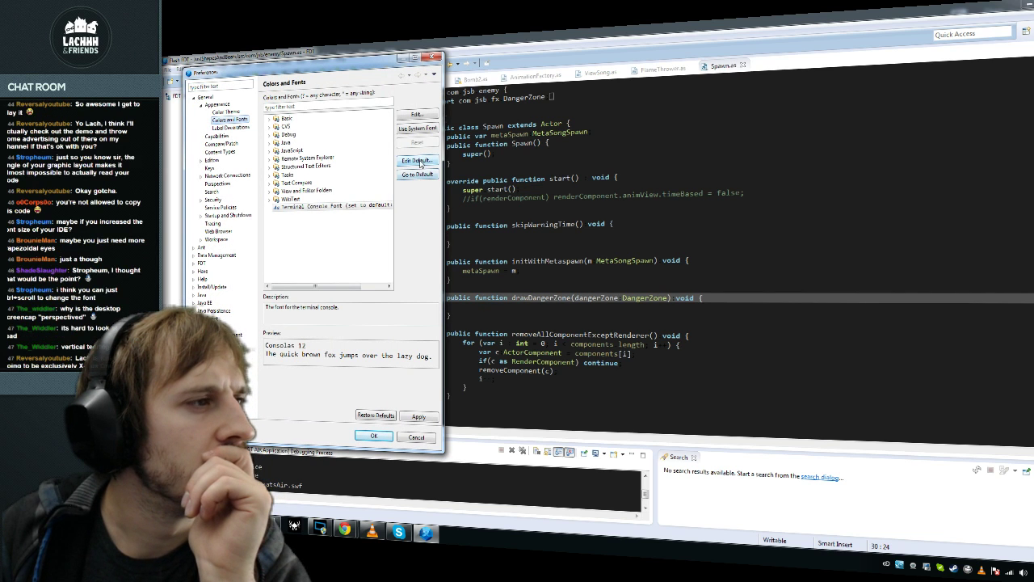
left_click(227, 112)
left_click(274, 101)
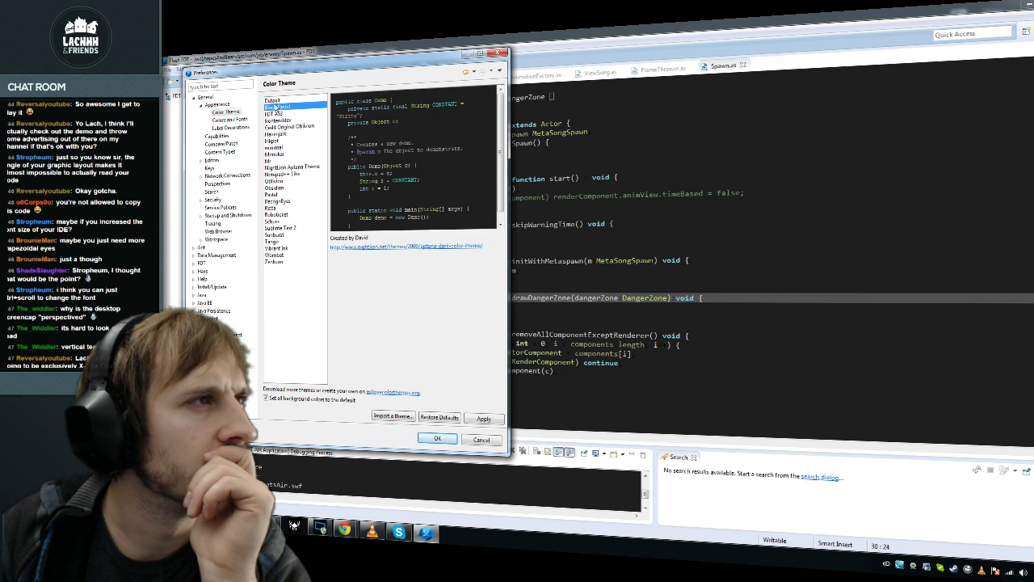
left_click(481, 420)
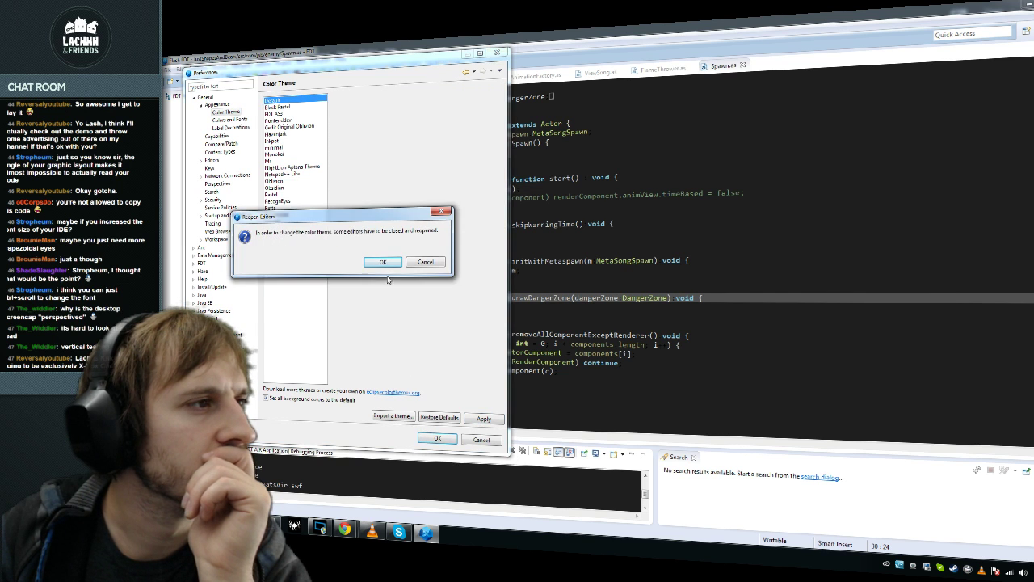
left_click(385, 264)
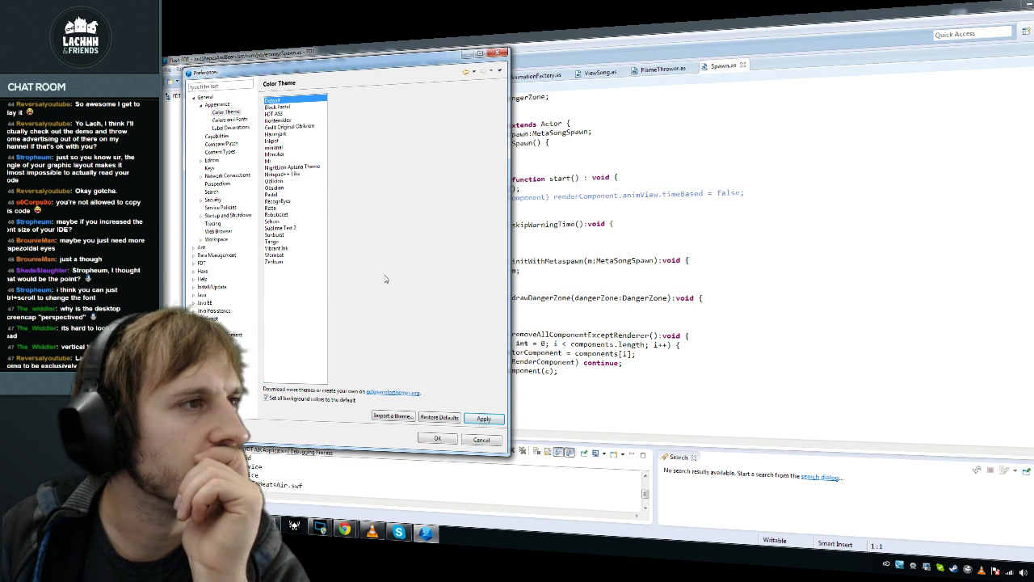
left_click(437, 439)
left_click(374, 262)
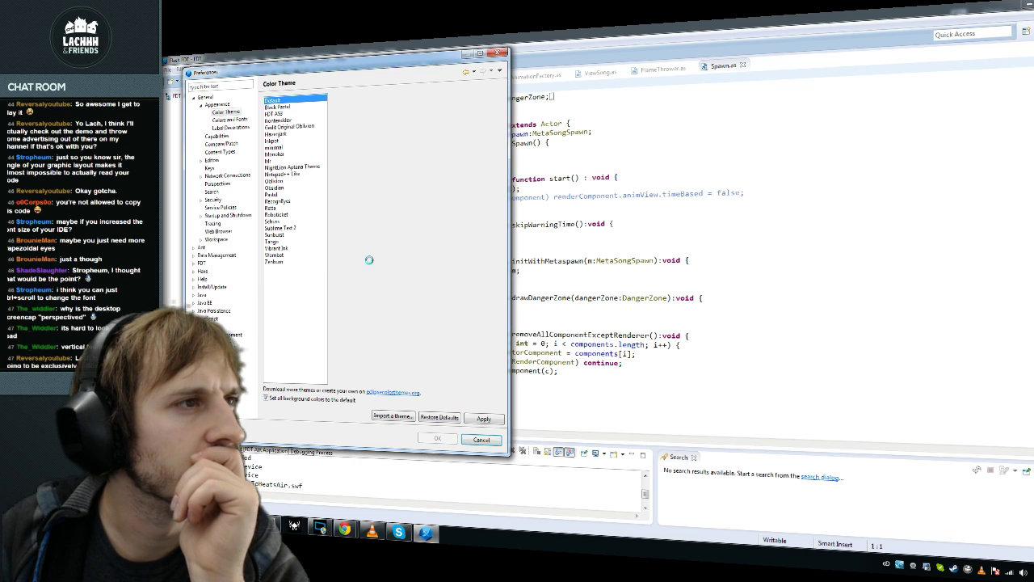
left_click(485, 235)
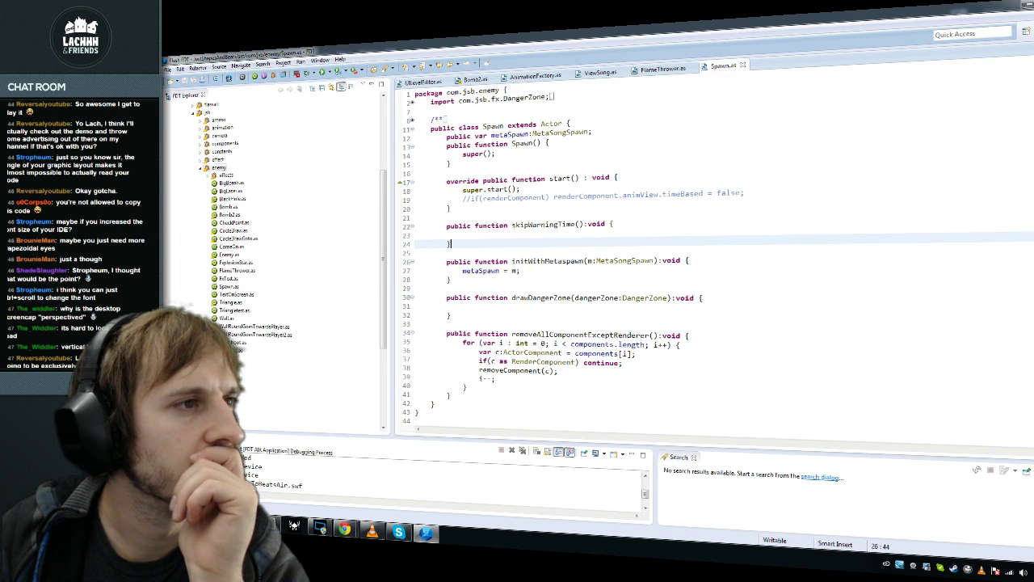
Step: Return to FlameThrower.as, showing its constructor setting renderComponent, px and py
left_click(661, 71)
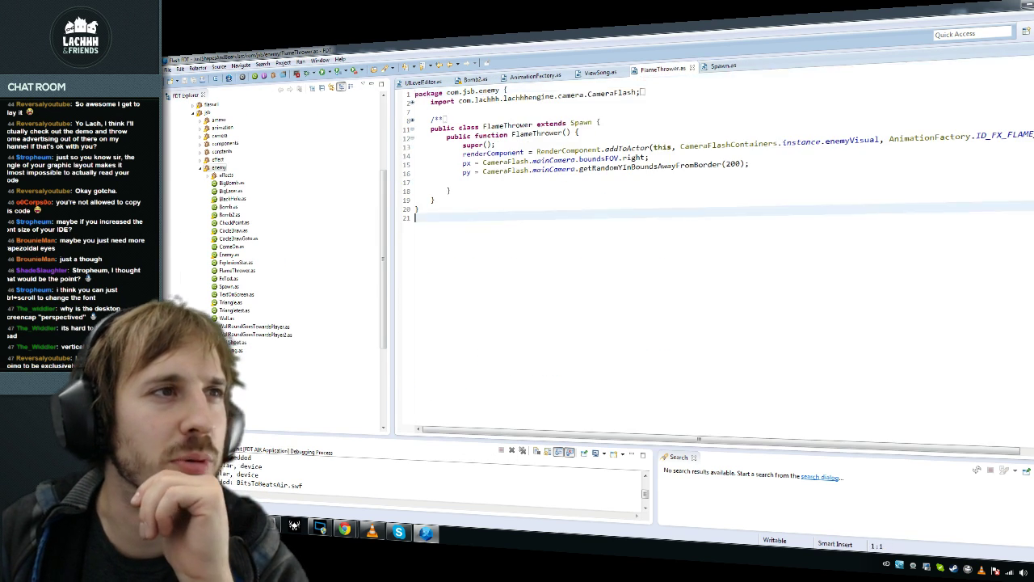
left_click(723, 68)
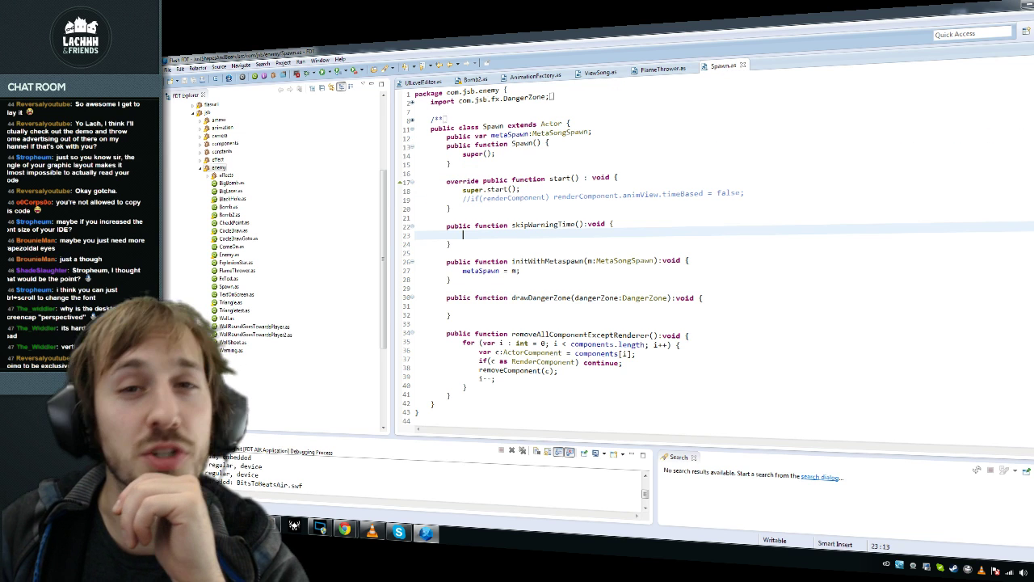
left_click(668, 71)
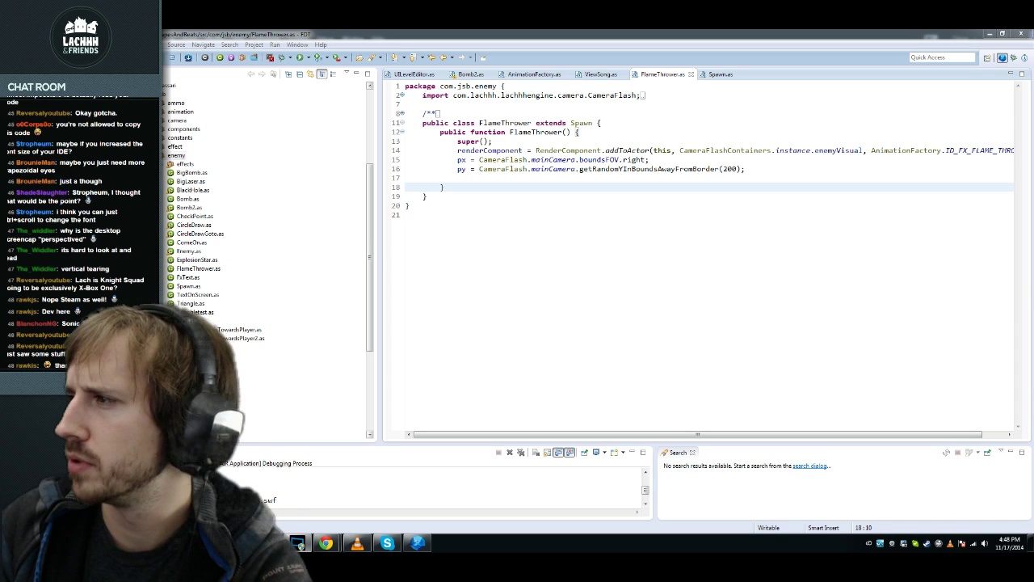
left_click(407, 214)
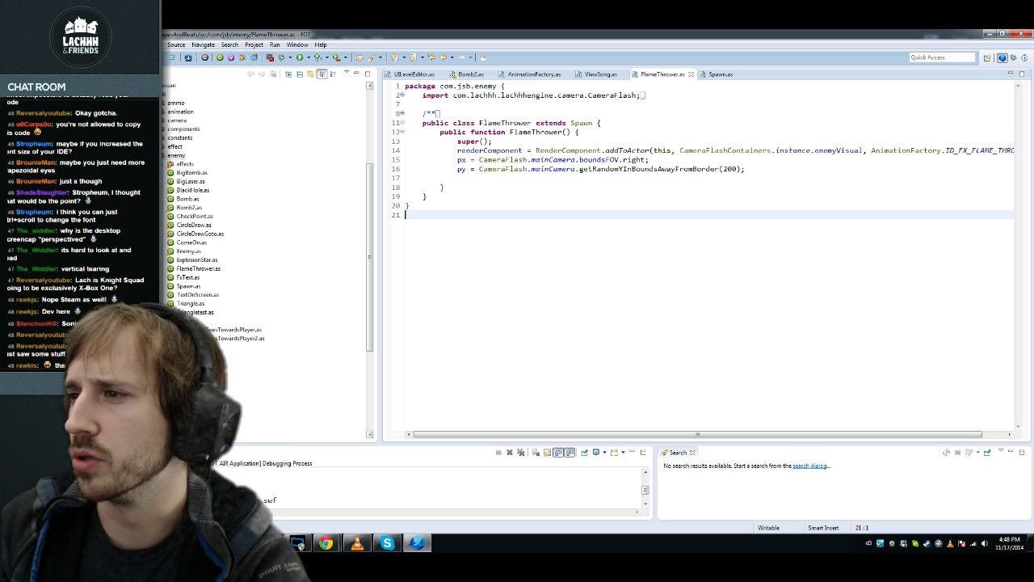
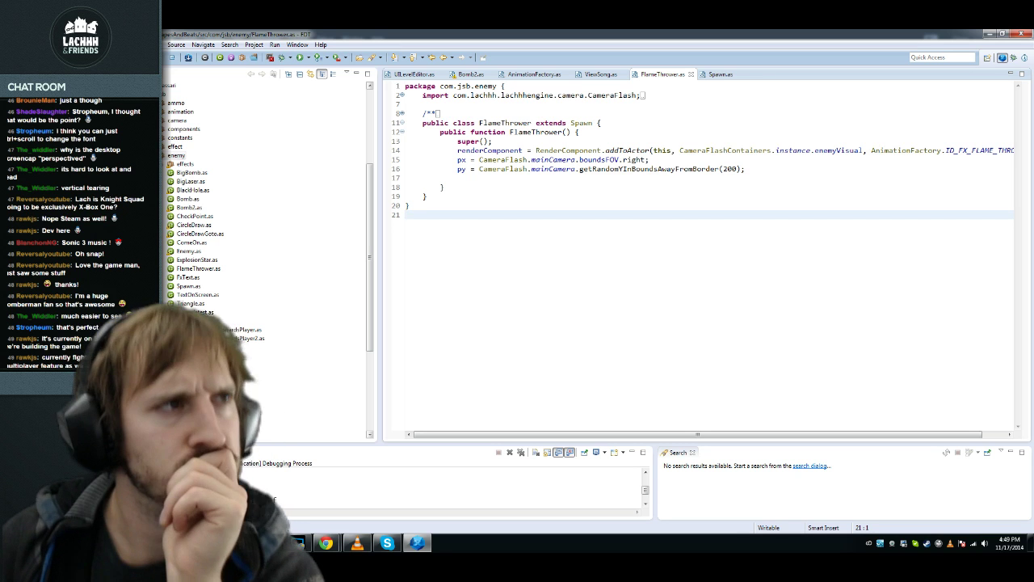
Step: Add blank lines below the FlameThrower constructor and open a new line at its end
left_click(444, 187)
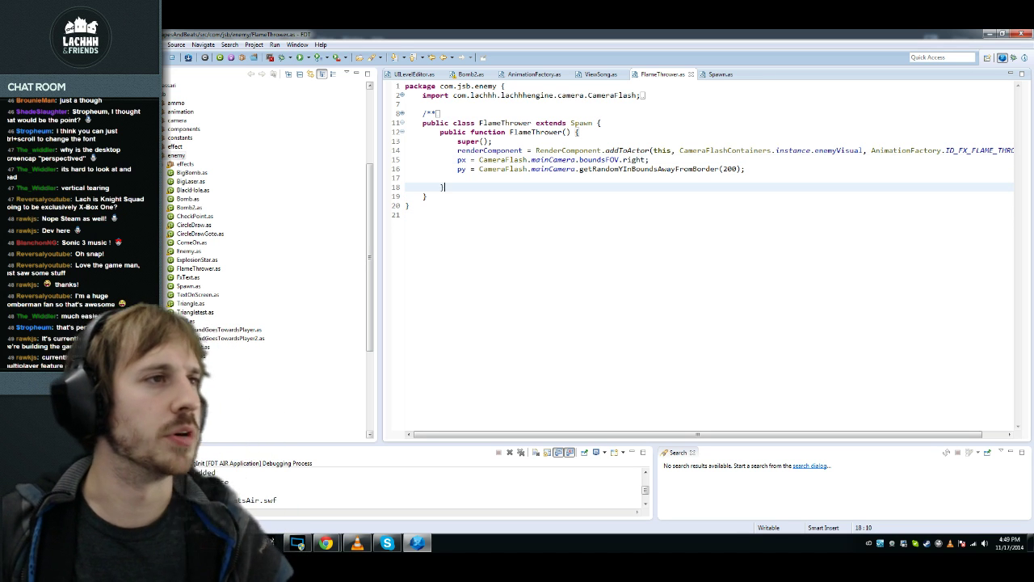
left_click(458, 177)
key("Down")
key("End")
key("Return")
key("Return")
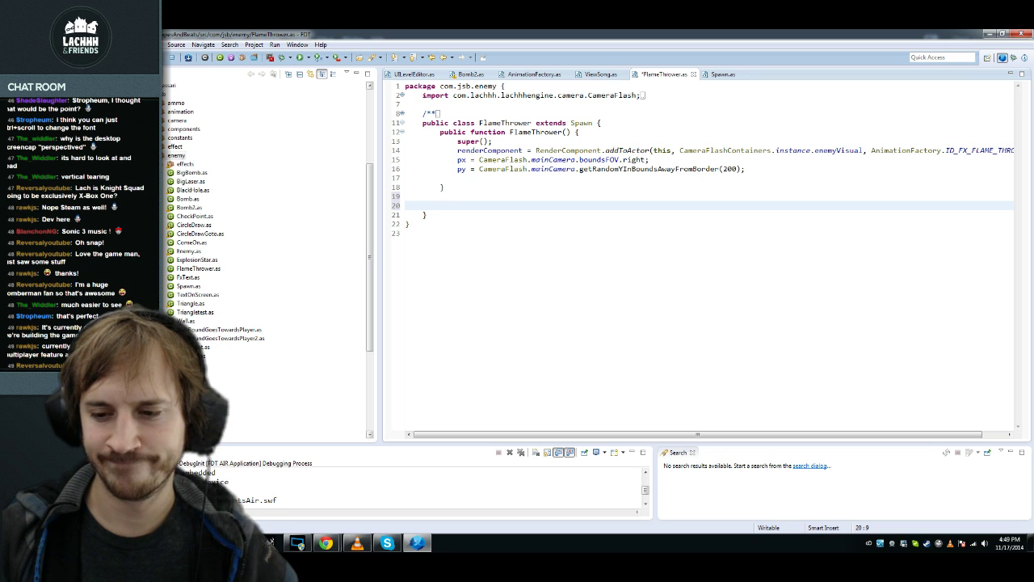
key("Up")
key("Up")
key("Up")
key("Up")
key("Return")
key("Return")
Step: Write LogicDestroyOutsideOfBounds.addToActor(this); with autocomplete, adding its import
type("Logic")
key("Down")
key("Down")
key("Down")
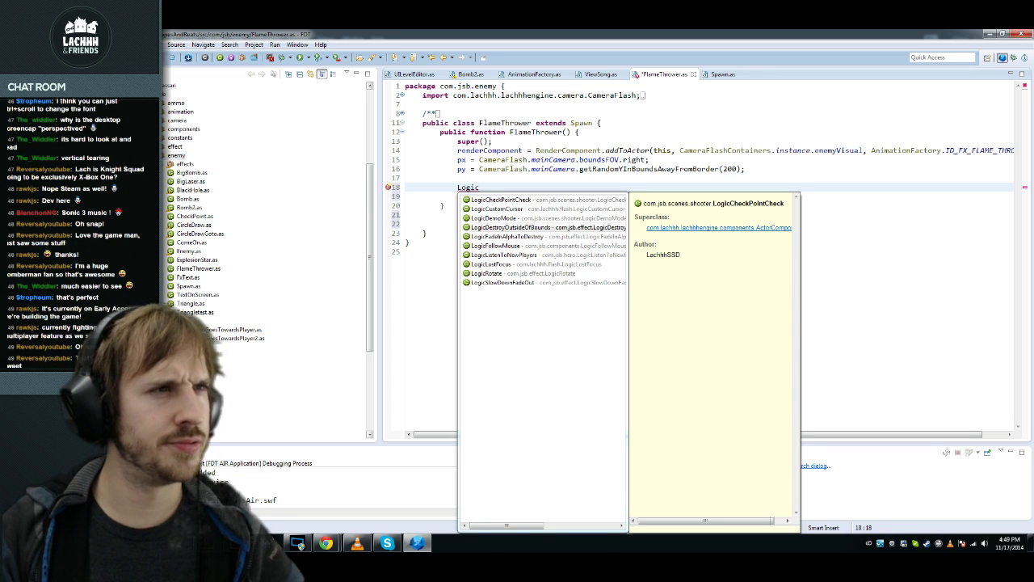
key("Return")
type(".cre")
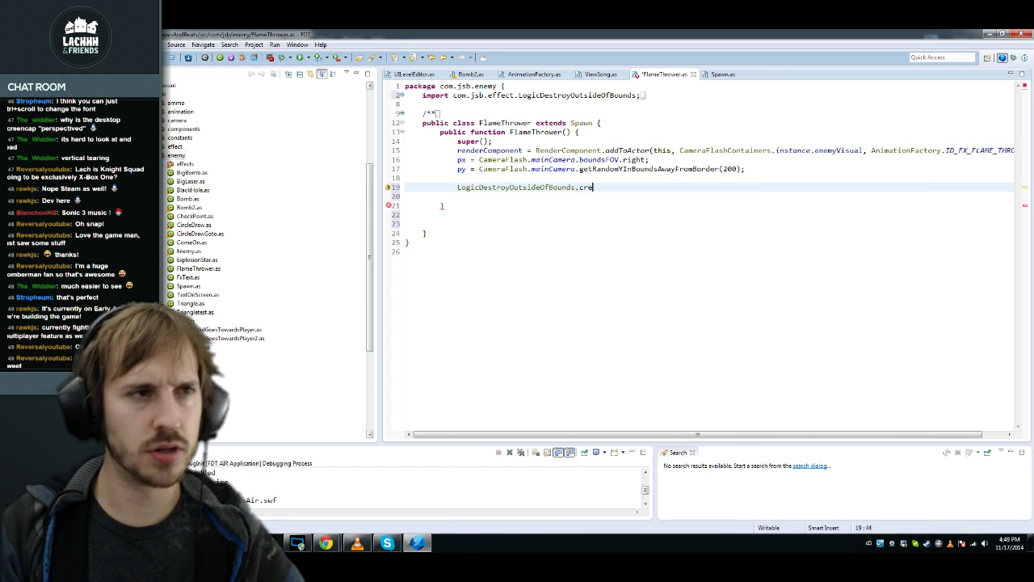
key("BackSpace")
key("BackSpace")
key("BackSpace")
key("ctrl+space")
key("Return")
type("this);")
Step: Delete the leftover blank lines around the constructor and save FlameThrower.as
key("Delete")
key("ctrl+s")
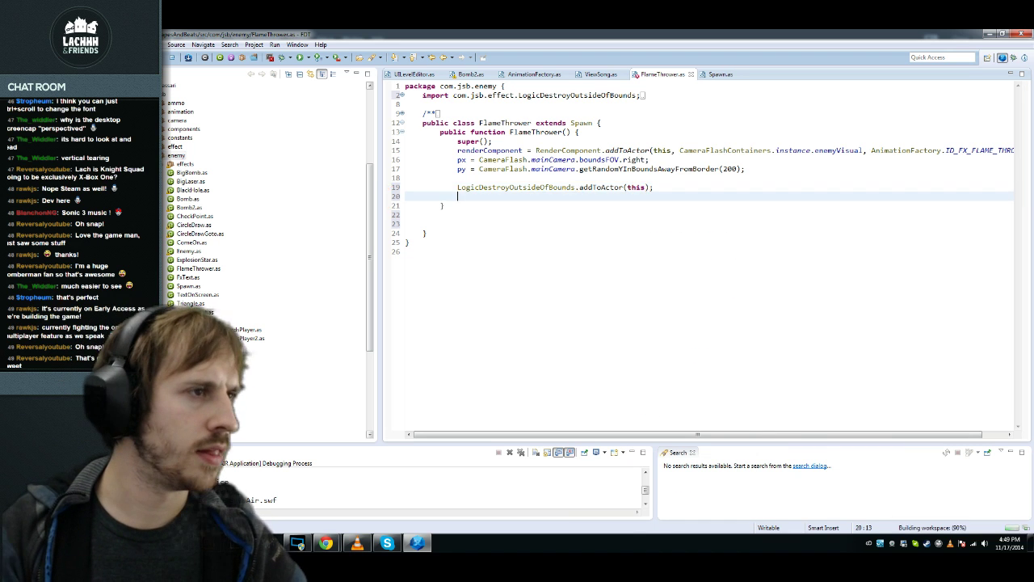
left_click(440, 214)
key("BackSpace")
key("BackSpace")
key("BackSpace")
key("BackSpace")
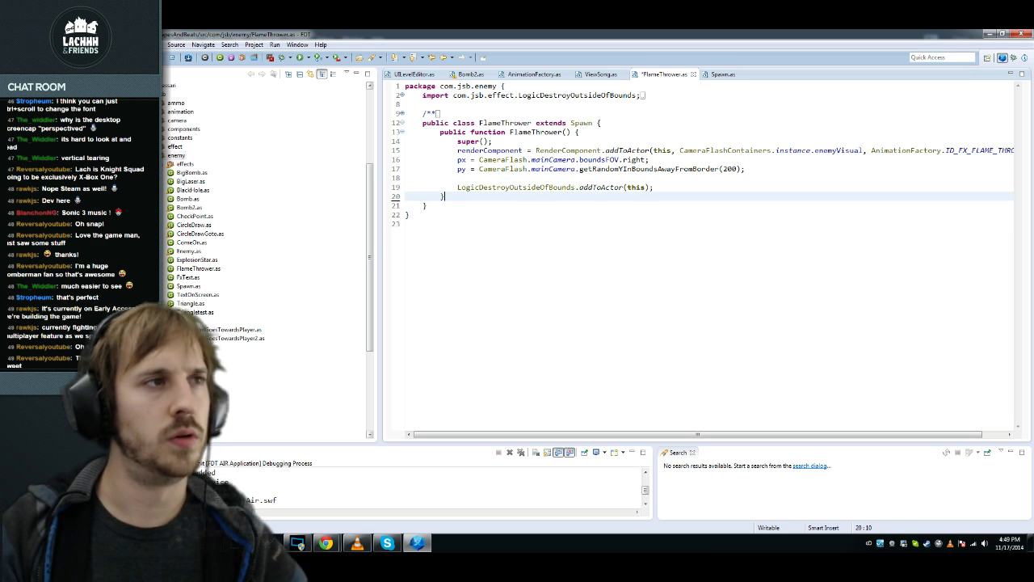
key("Up")
key("Up")
key("Up")
key("Up")
key("Up")
key("Up")
key("Up")
key("Up")
Step: Declare a private flames field of type Vector.<Bomb> below the class declaration
key("End")
key("Return")
type("p")
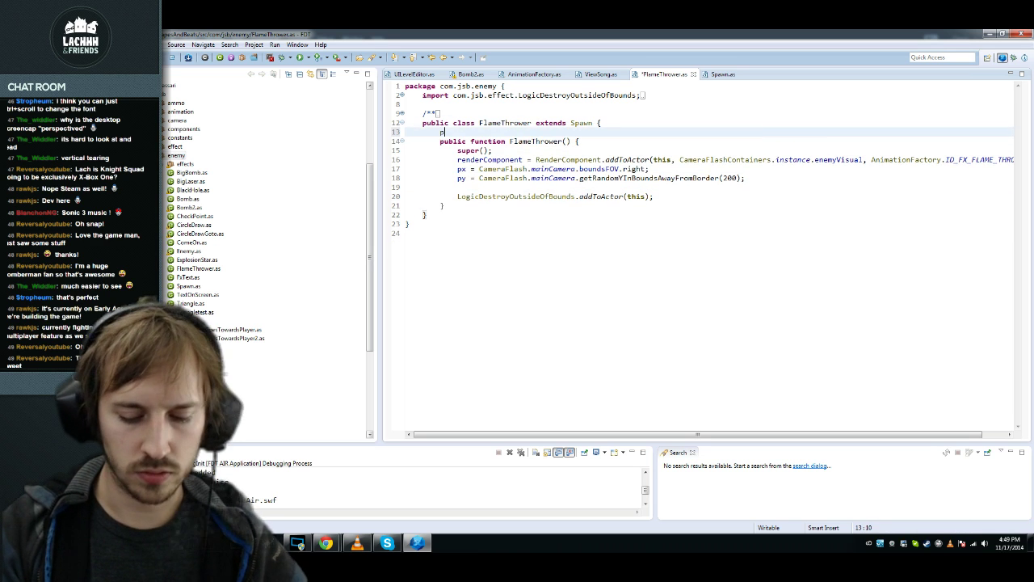
type("rivate var")
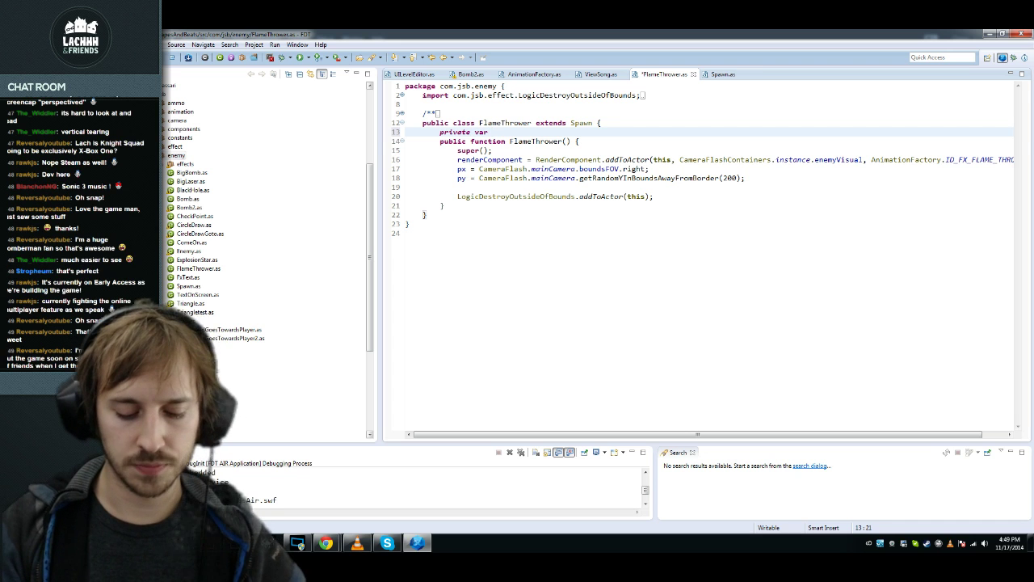
type(" listOfC")
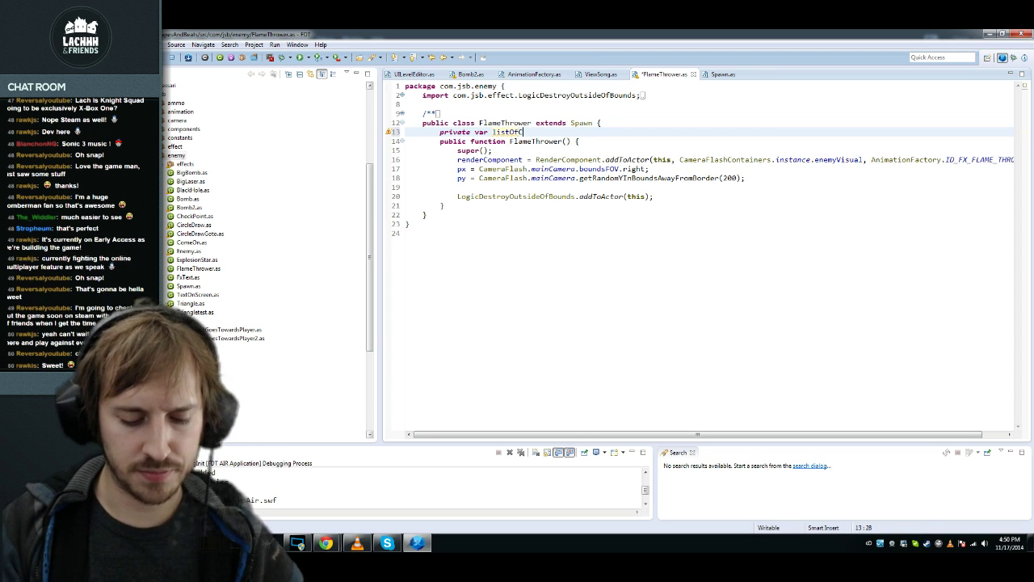
key("BackSpace")
type("Flames:")
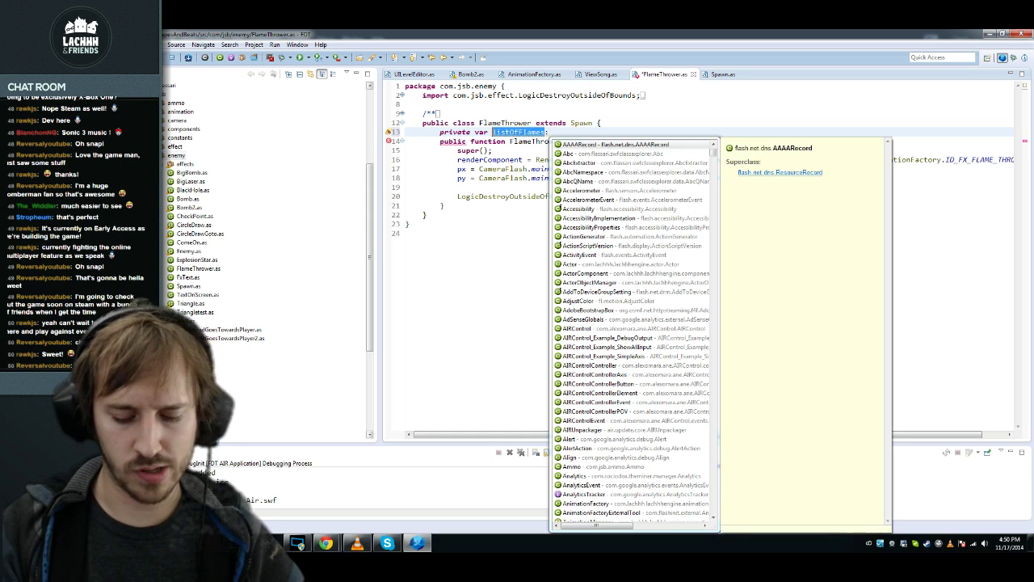
type("flames:Vector")
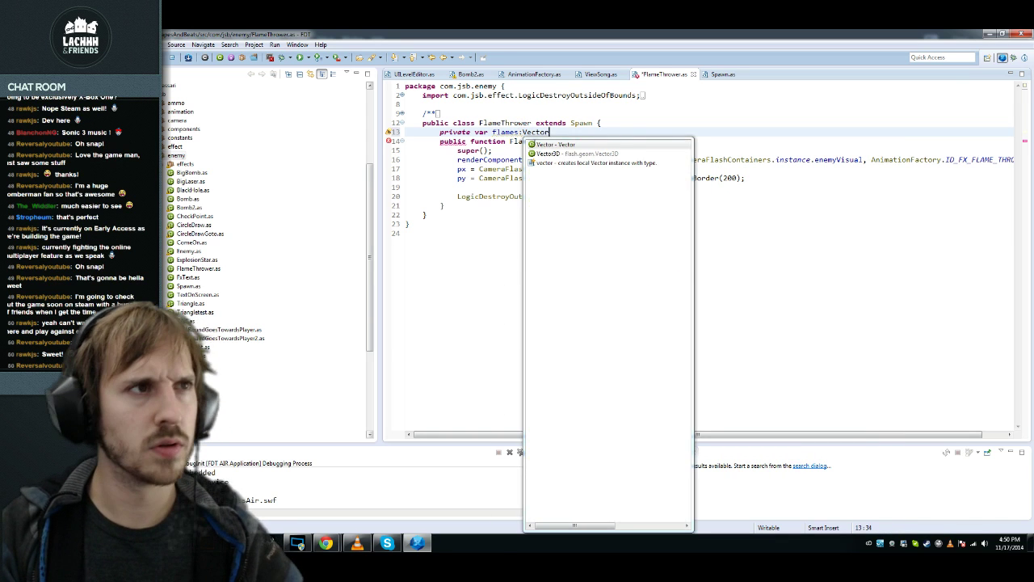
key("Return")
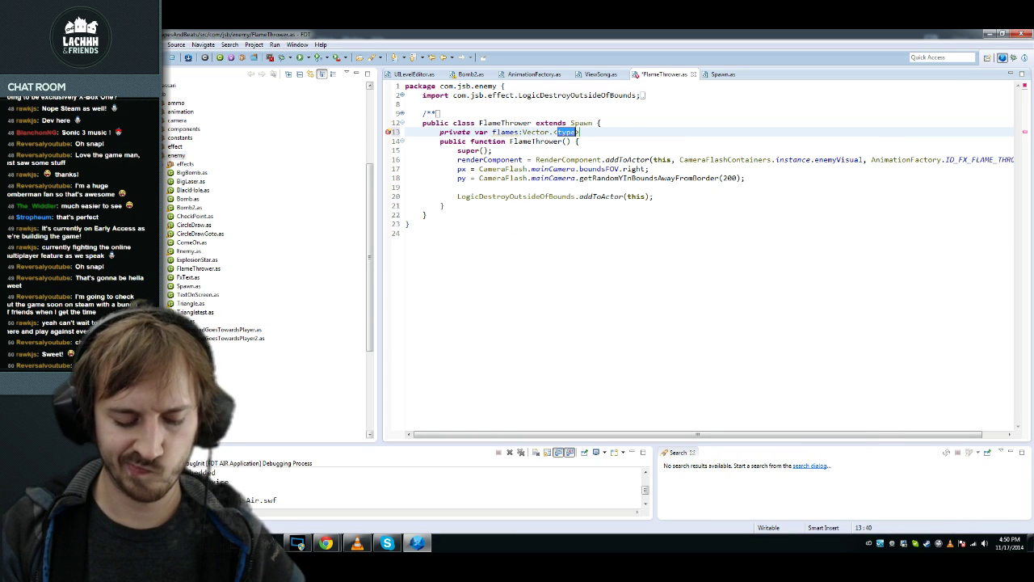
type("Bomb")
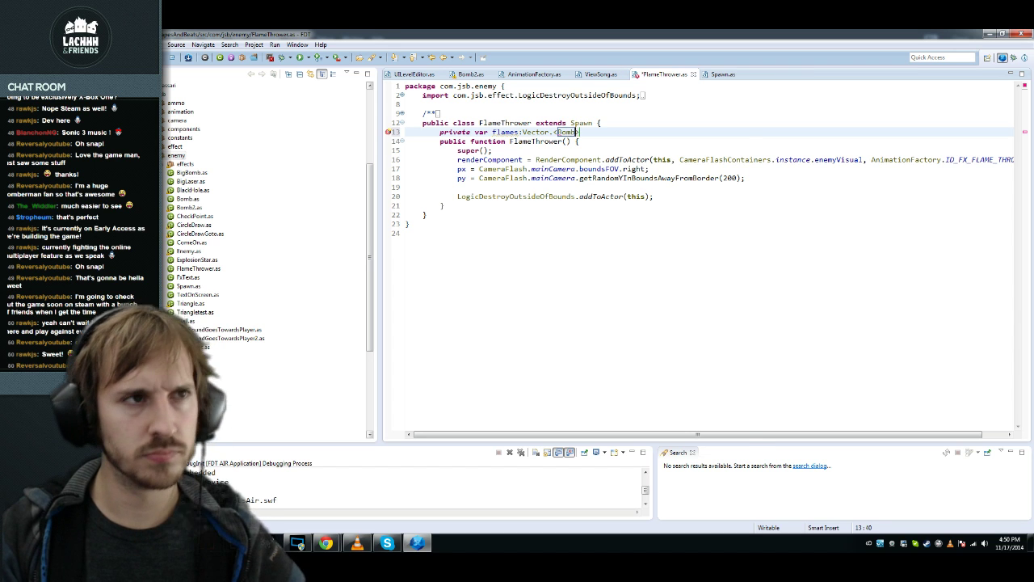
Step: Save, check the Bomb class with F3, then initialise flames to new Vector.<Bomb>()
key("ctrl+s")
key("F3")
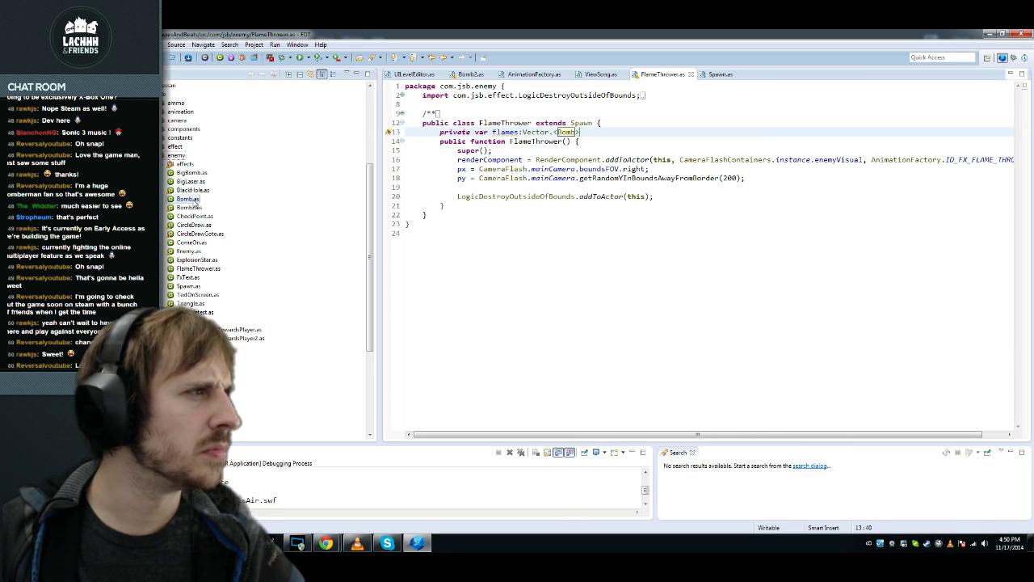
left_click(627, 223)
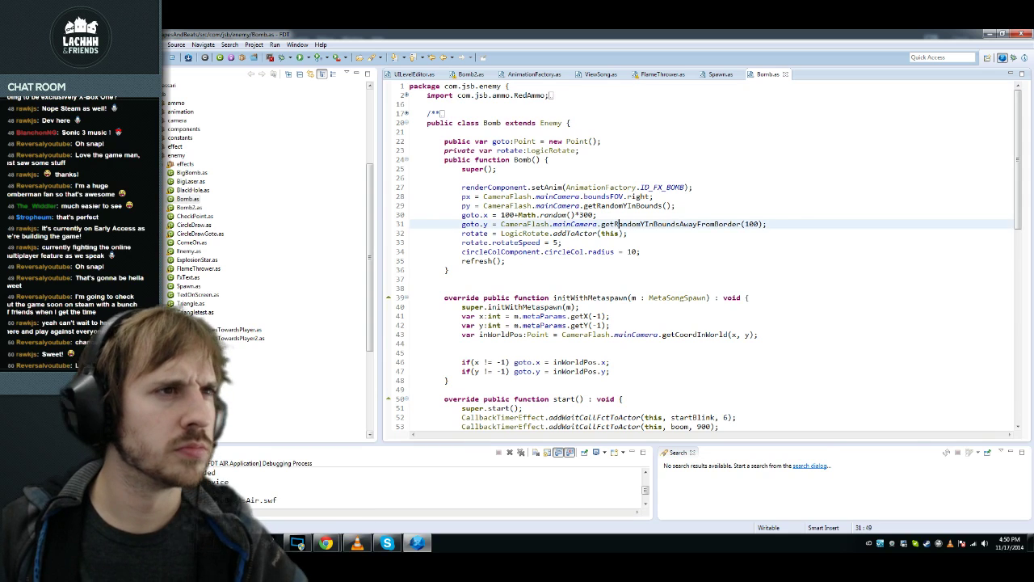
key("ctrl+F6")
key("Up")
key("Up")
key("Up")
key("Up")
key("Up")
key("Up")
key("Up")
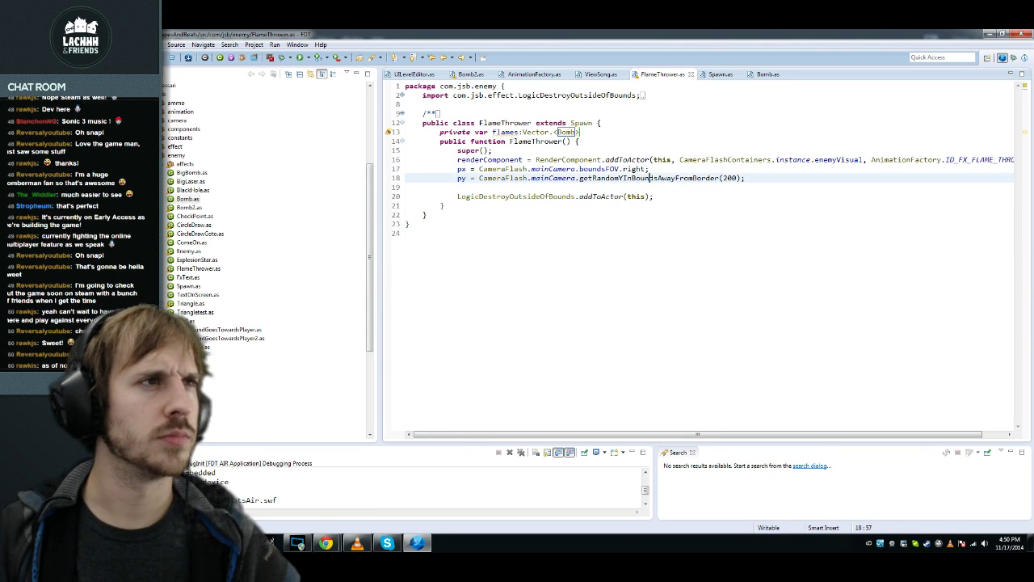
type("= ne")
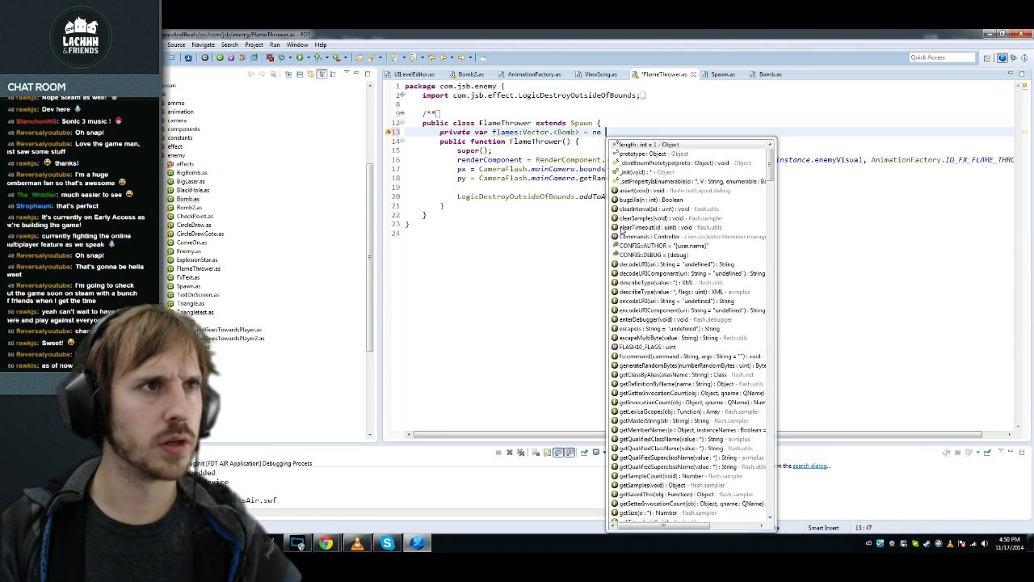
type("w ")
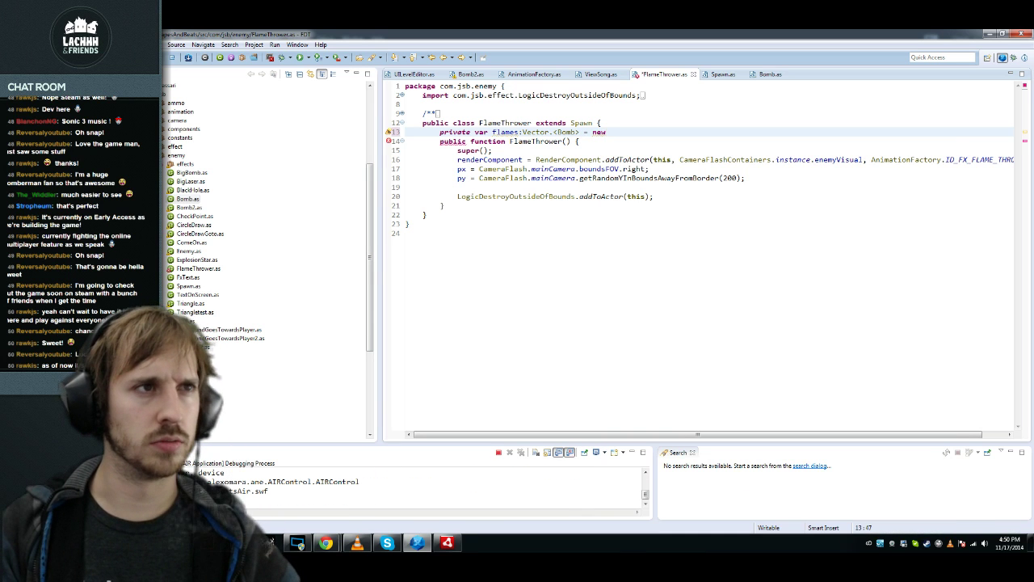
type("V")
key("Return")
Step: Add an empty public createFlames(numFlames:int):void method below the constructor
key("Down")
key("Down")
key("Down")
key("Down")
key("Down")
key("Down")
key("Down")
key("Down")
key("Return")
key("Return")
type("pu")
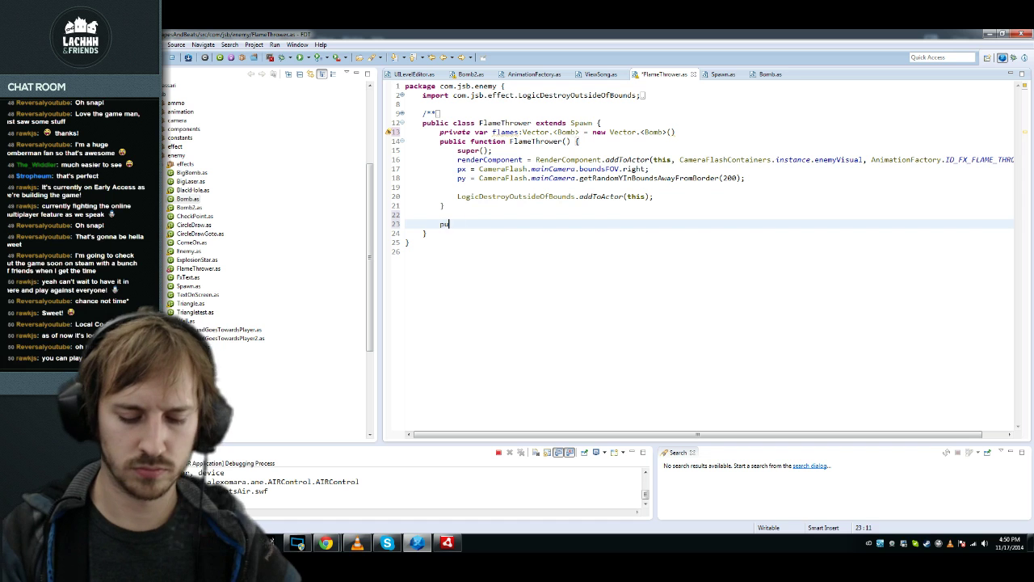
type("blic function create")
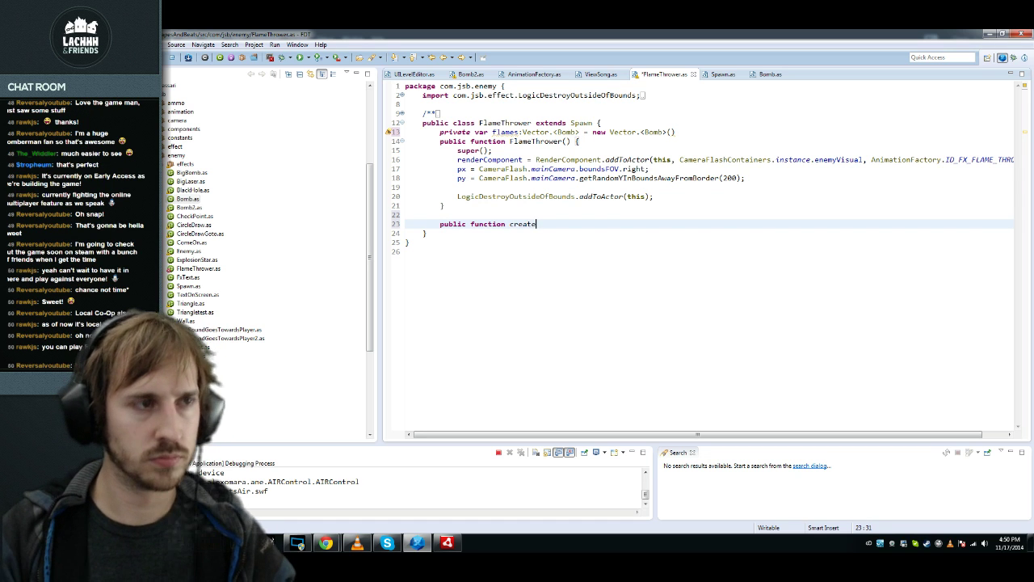
type("s():void {")
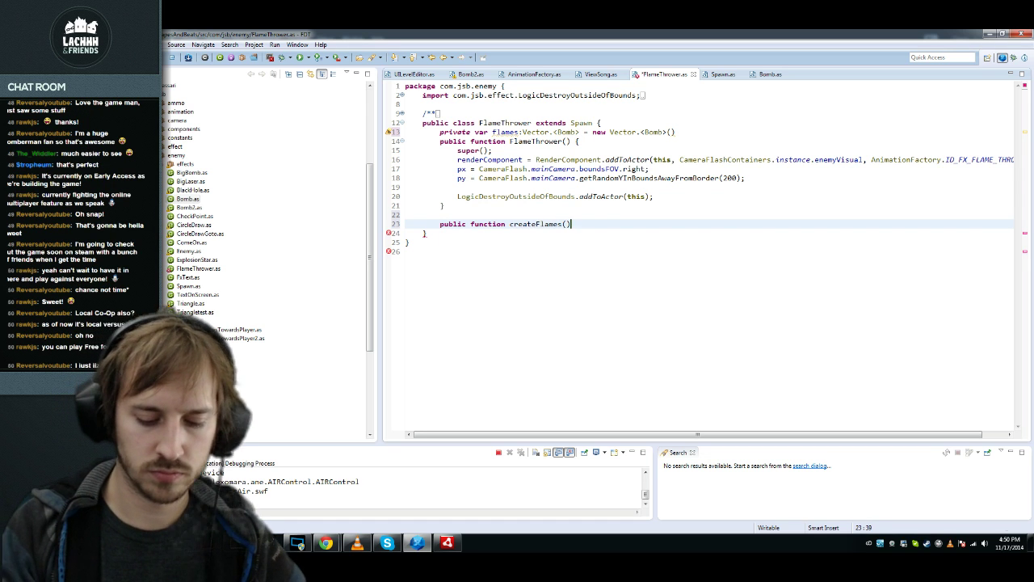
key("Return")
left_click(564, 224)
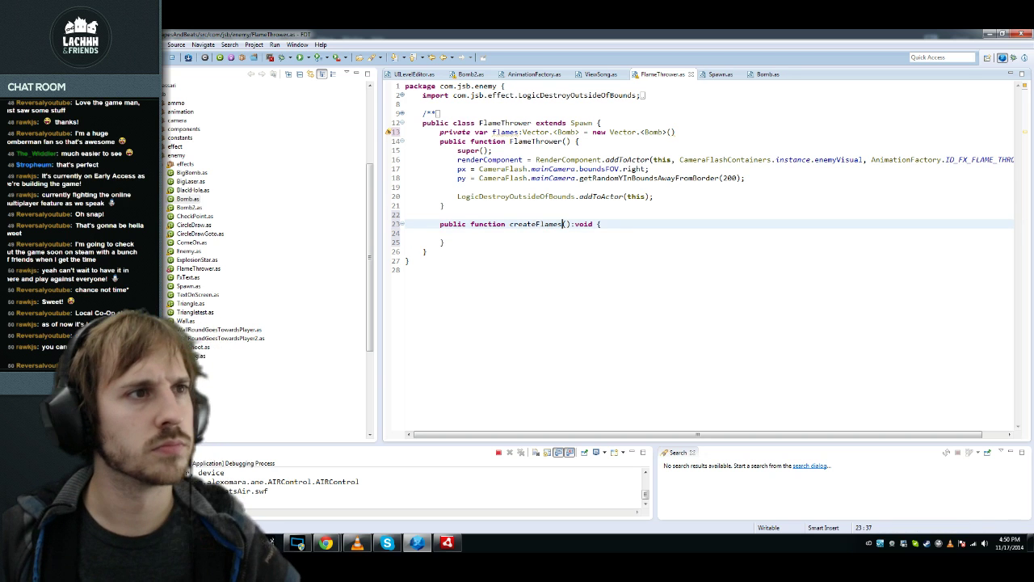
type("numFla")
type("mes:iun")
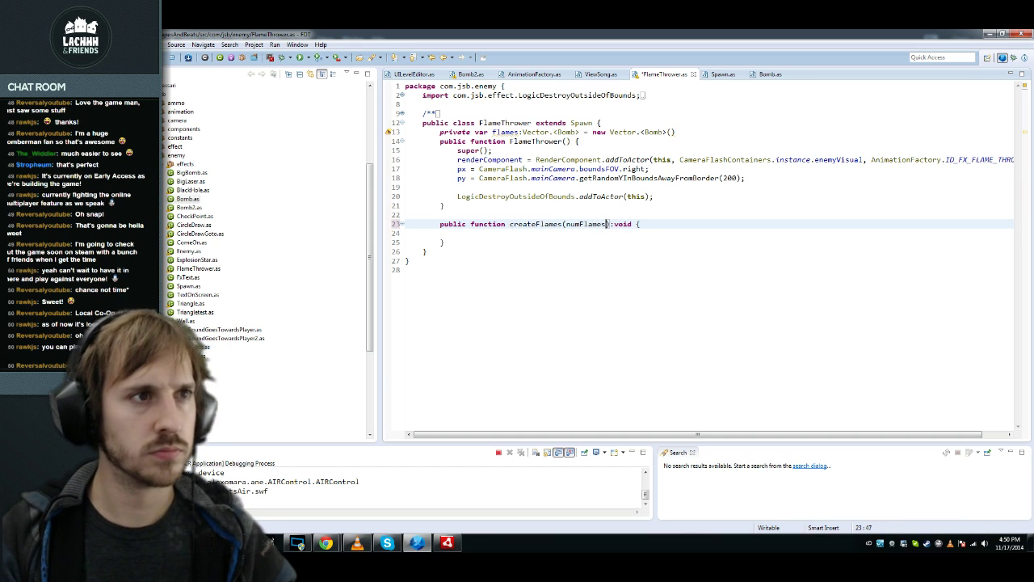
key("BackSpace")
key("BackSpace")
type("nt")
key("Down")
key("Down")
key("Return")
key("Return")
Step: Add a public destroyAllFlames():void method with a while (flames.length > 0) loop
type("public function")
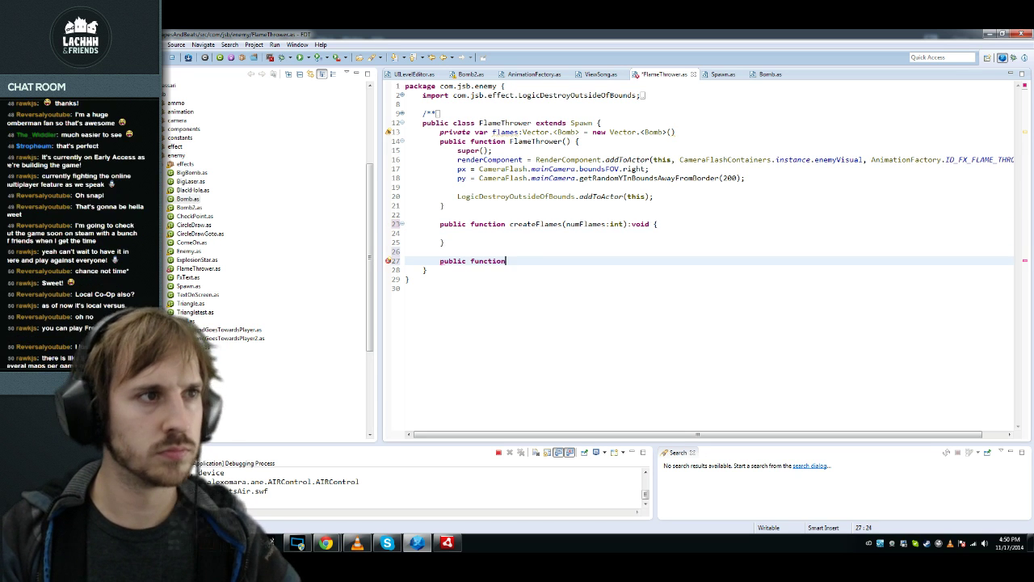
type(" destroyAllFla")
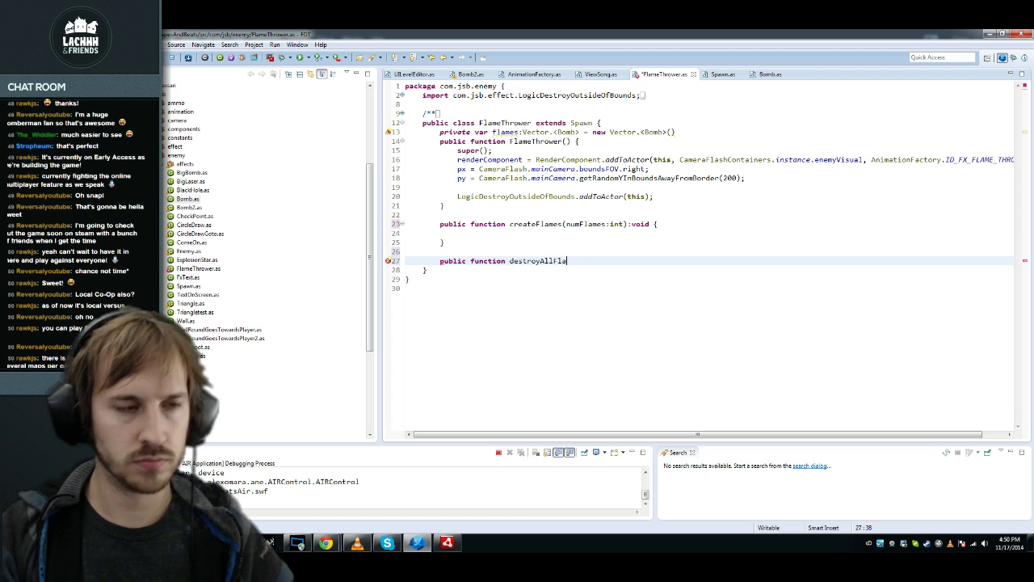
type("mes():void {")
key("Return")
key("ctrl+space")
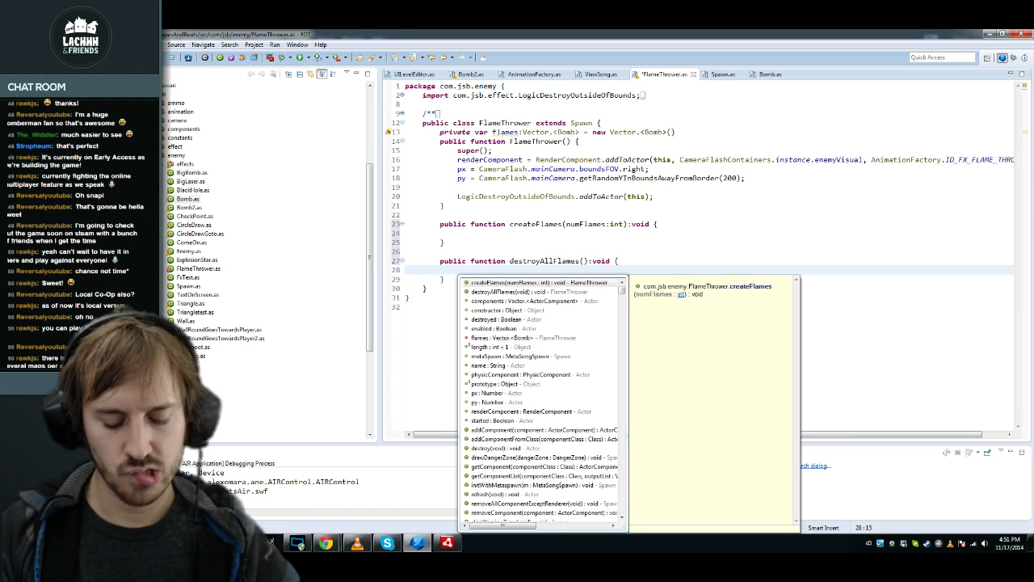
type("while(")
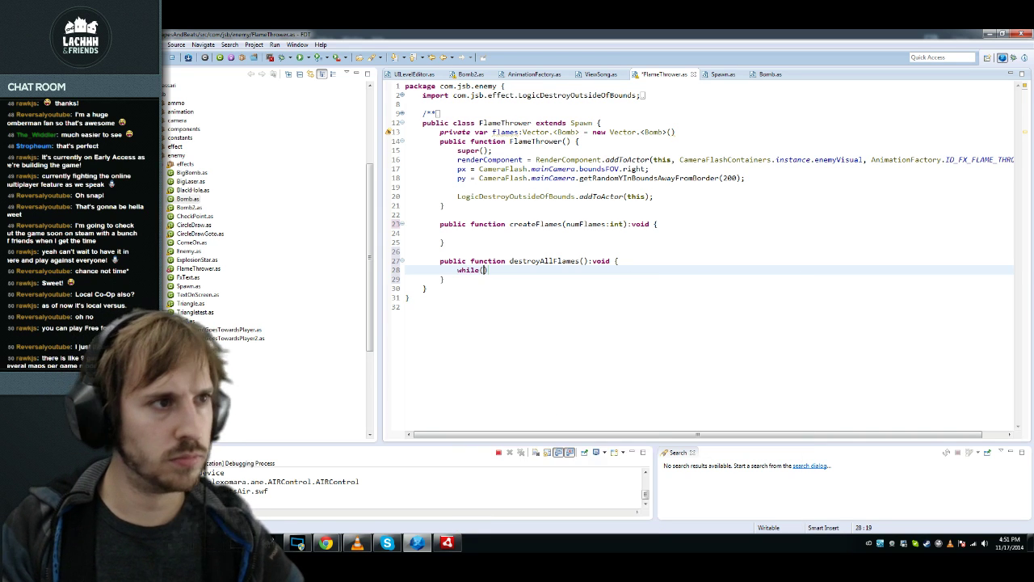
key("ctrl+space")
type("fl")
key("Return")
type(".l")
key("Return")
type("> ")
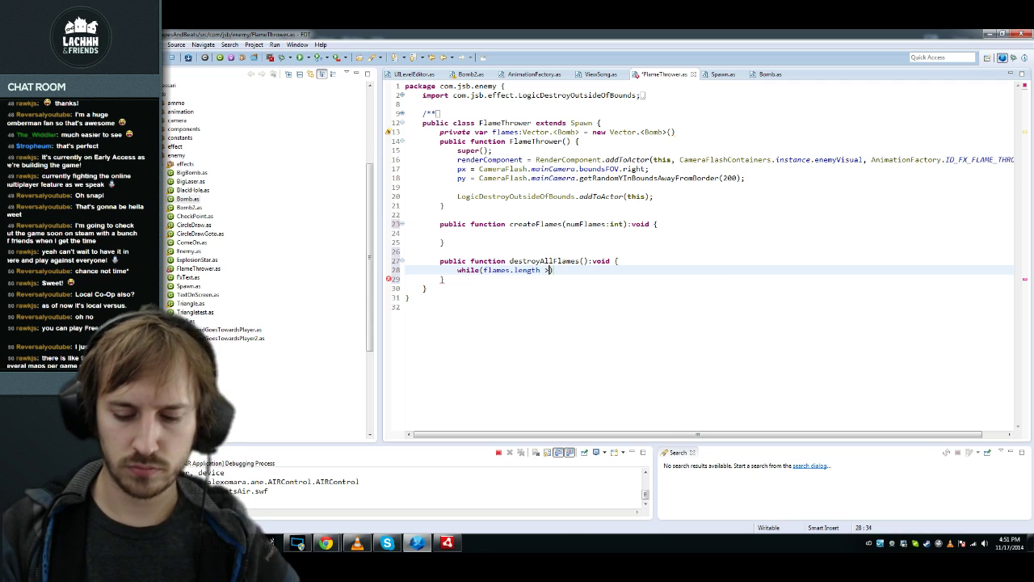
type("0) {")
key("Return")
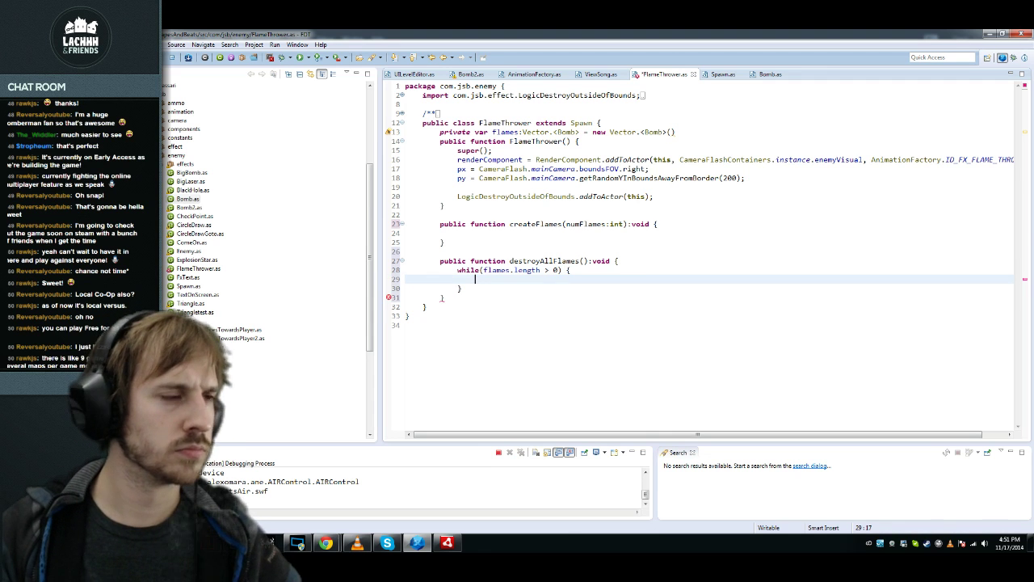
Step: Start the loop body by declaring a flame variable of type Actor
type("var flame:")
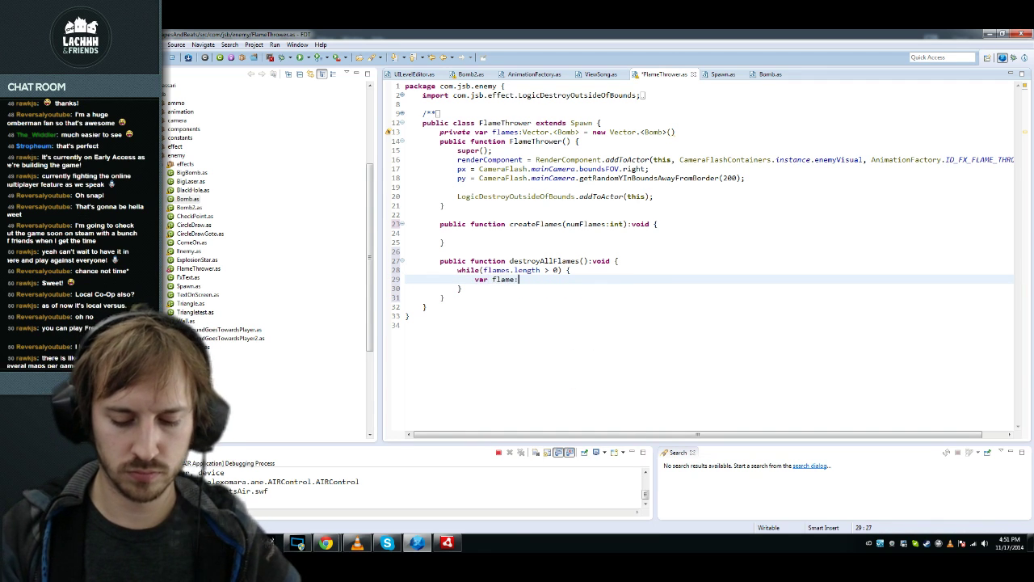
type("A")
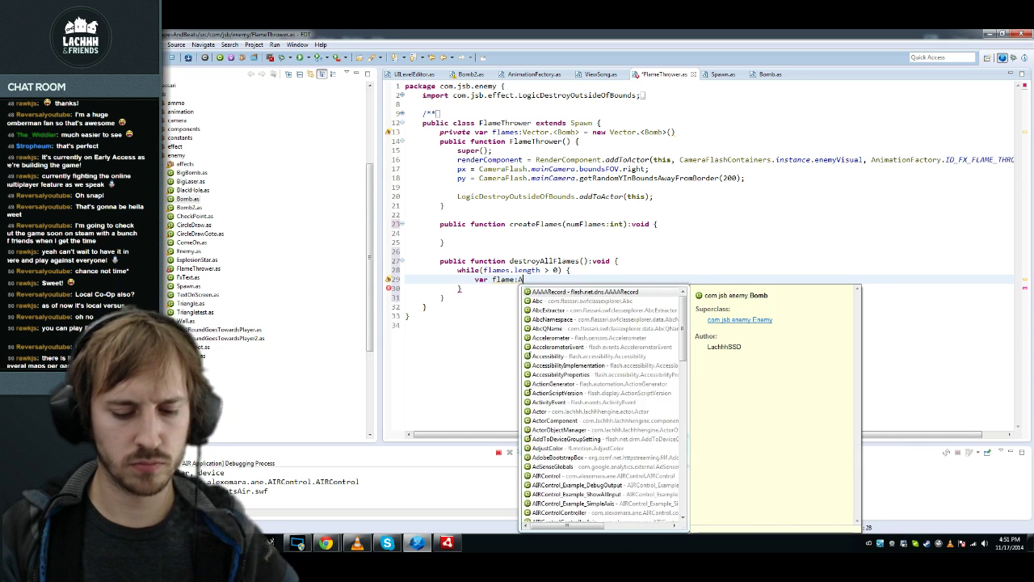
type("ctor")
key("Return")
type("= flame.")
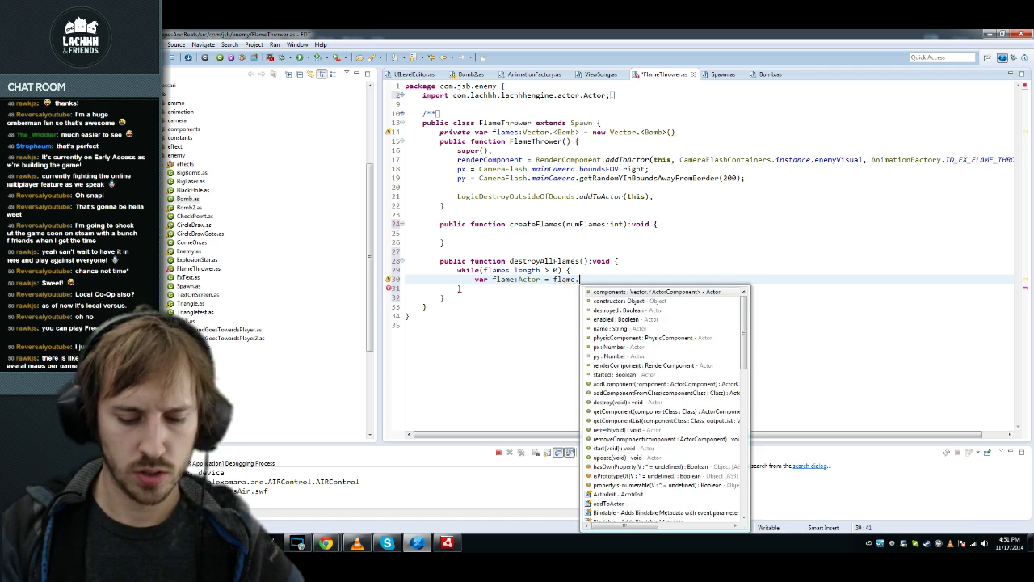
key("Escape")
type("sh")
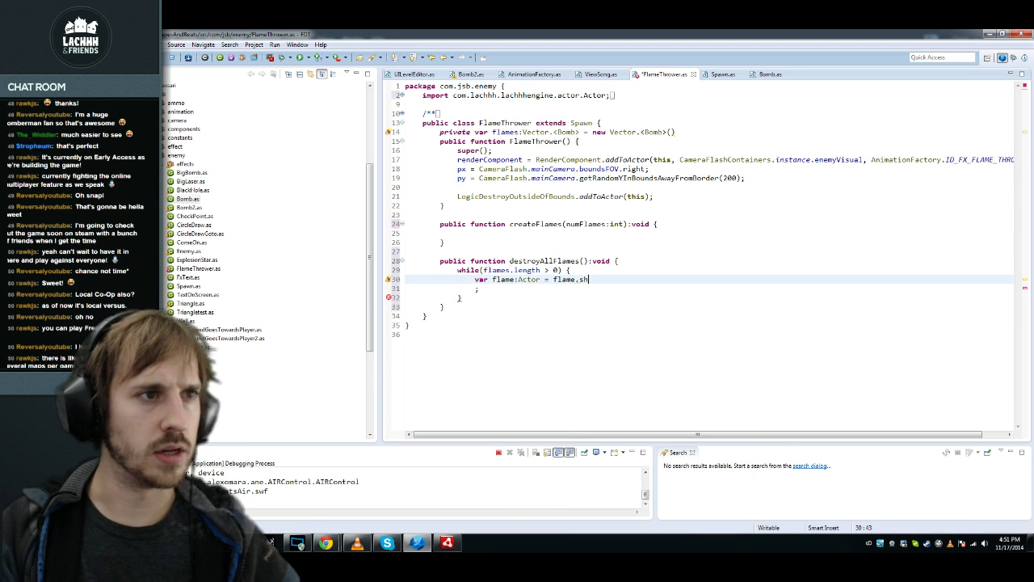
Step: Correct the assignment so flame takes flames.shift();
key("Down")
key("BackSpace")
key("Up")
key("Insert")
key("Insert")
key("End")
key("BackSpace")
key("BackSpace")
key("BackSpace")
key("ctrl+space")
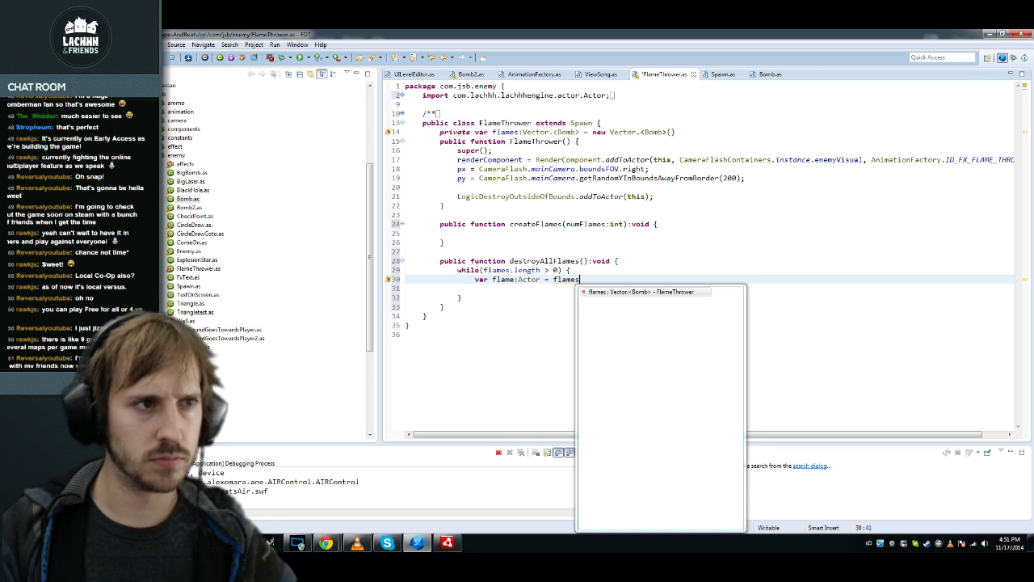
key("Return")
type(".shift();")
key("Return")
type(";")
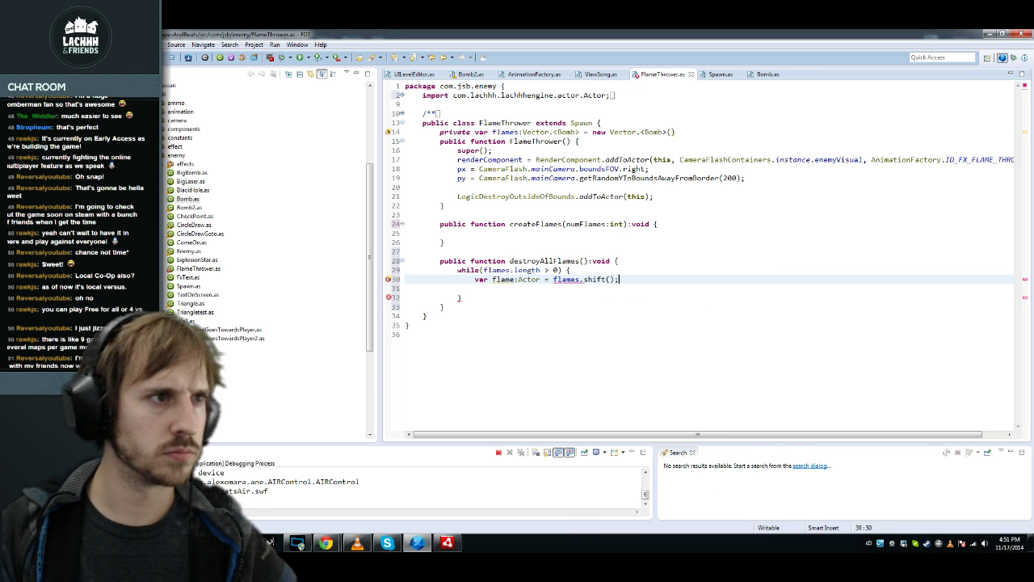
Step: Add flame.destroy(); inside the loop and remove the leftover blank line
key("Return")
type("flam")
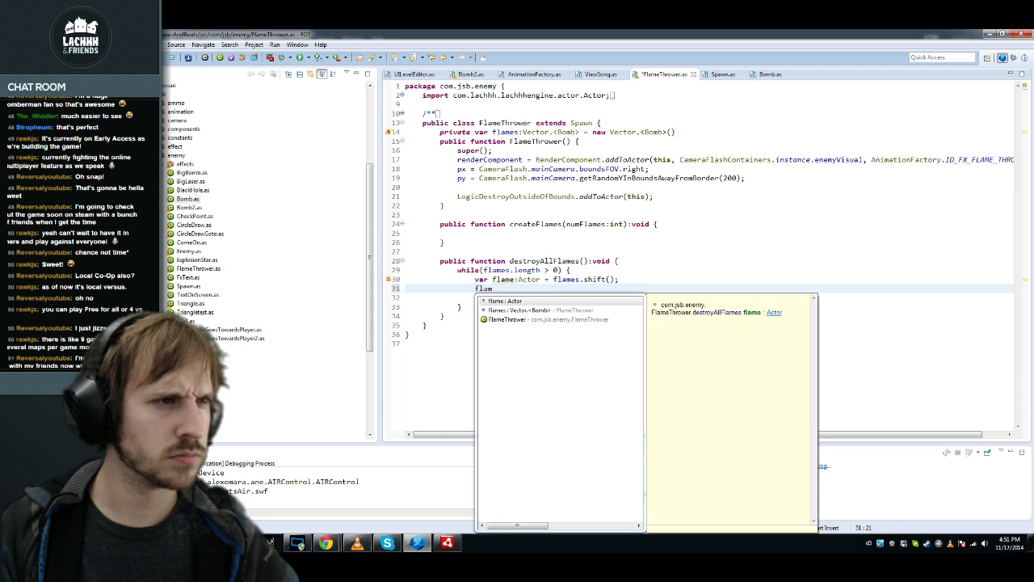
type("e.destroy")
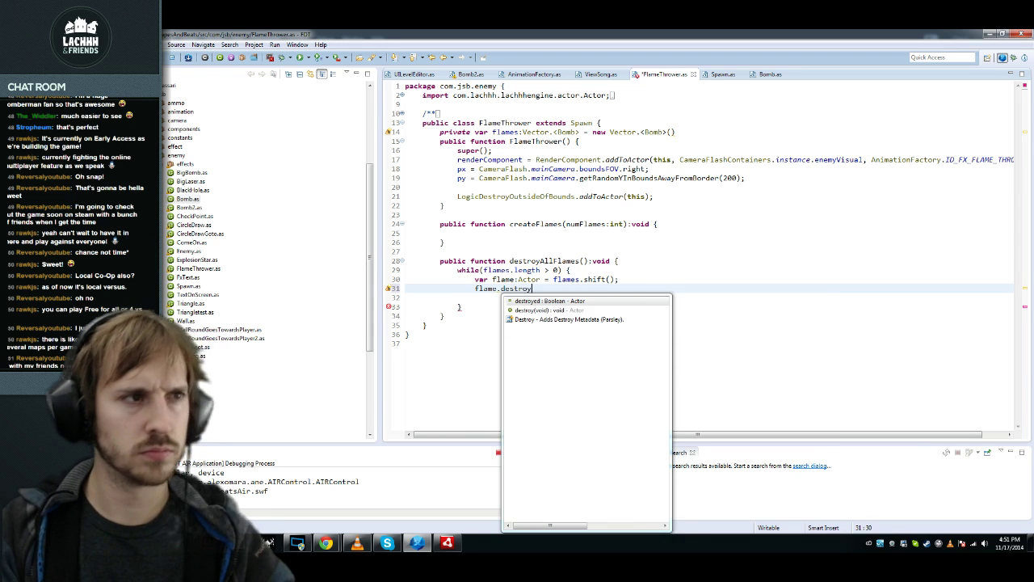
key("Return")
type(";")
key("Left")
key("ctrl+space")
key("Escape")
key("BackSpace")
key("BackSpace")
key("ctrl+space")
key("Return")
type(";")
key("Down")
key("ctrl+d")
key("Up")
key("Up")
key("Up")
key("Up")
key("Up")
key("Up")
key("Up")
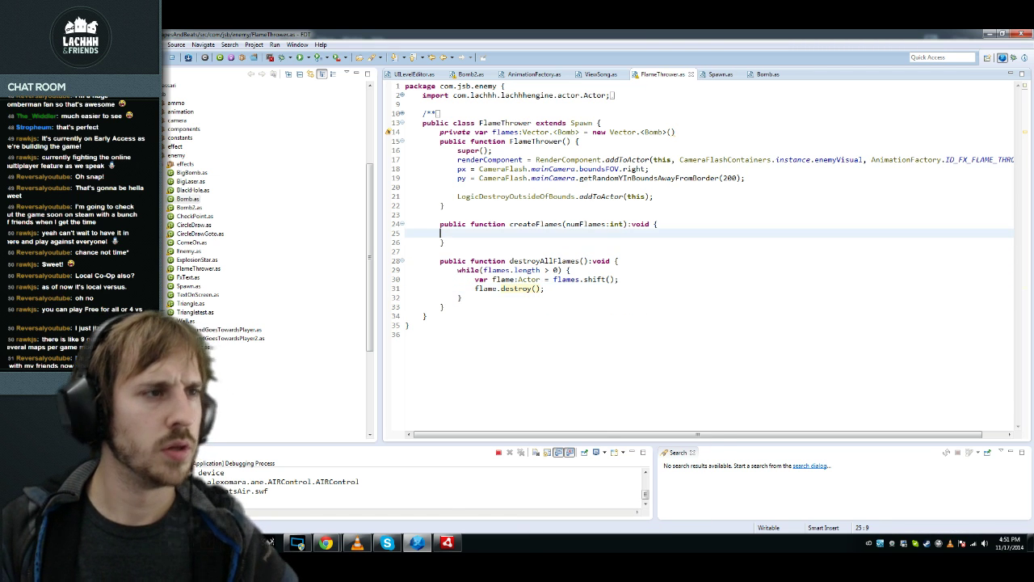
Step: Call destroyAllFlames(); at the start of createFlames and save
key("ctrl+space")
type("destro")
key("Return")
type(";")
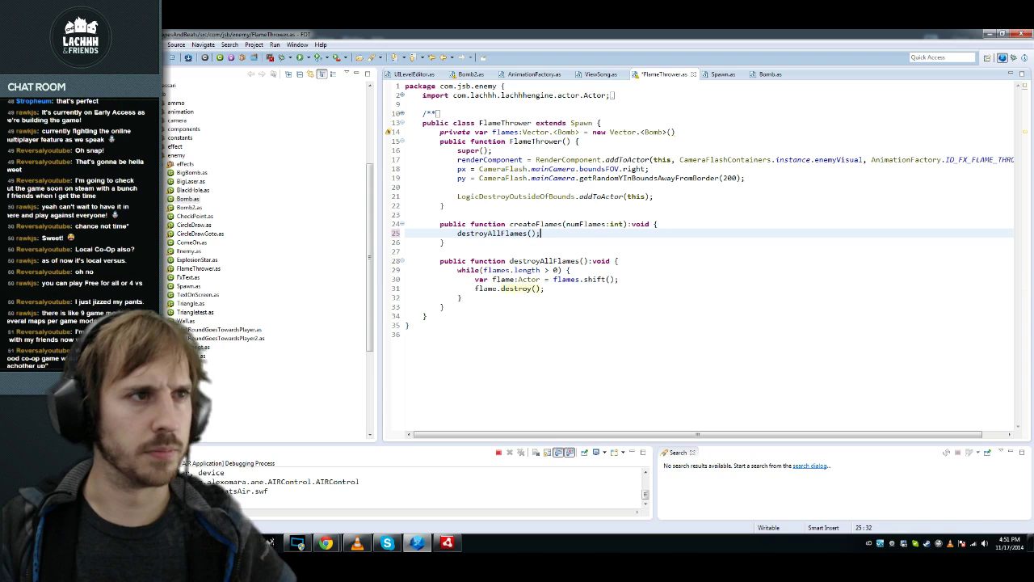
key("Return")
key("ctrl+s")
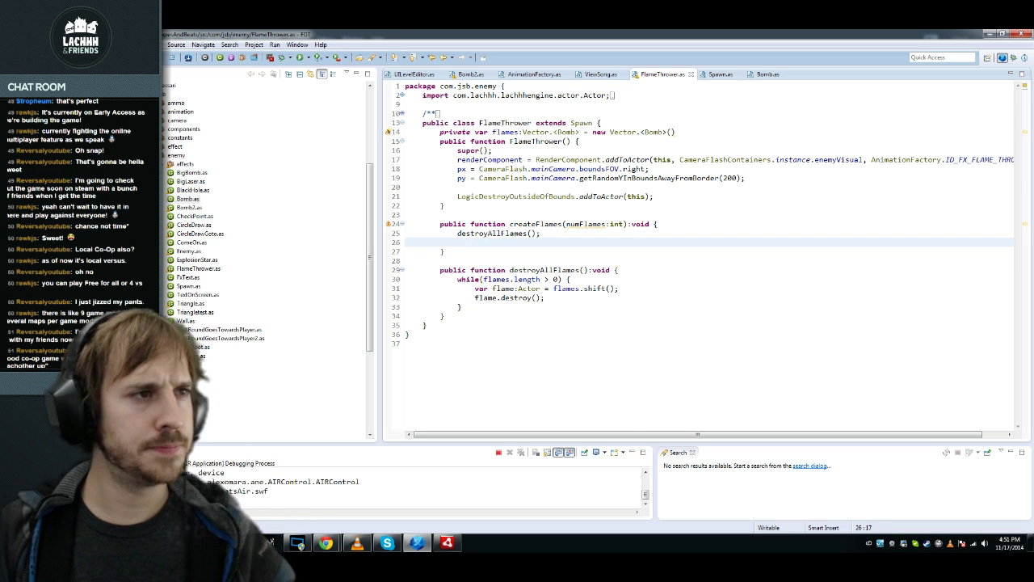
Step: Insert a for-loop template counting i from 0 to numFlames and save
key("ctrl+space")
type("for")
key("Return")
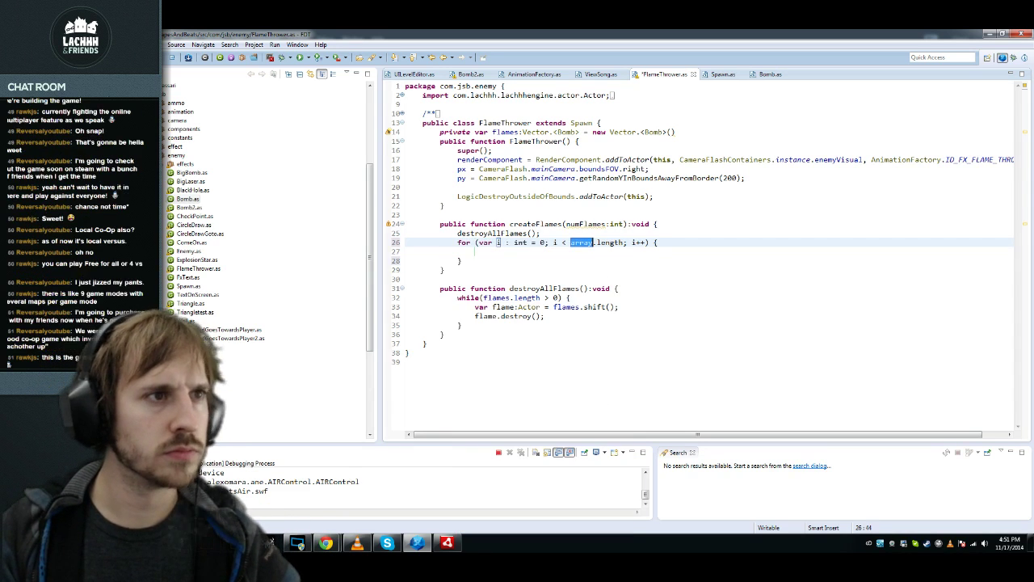
type("numFlames")
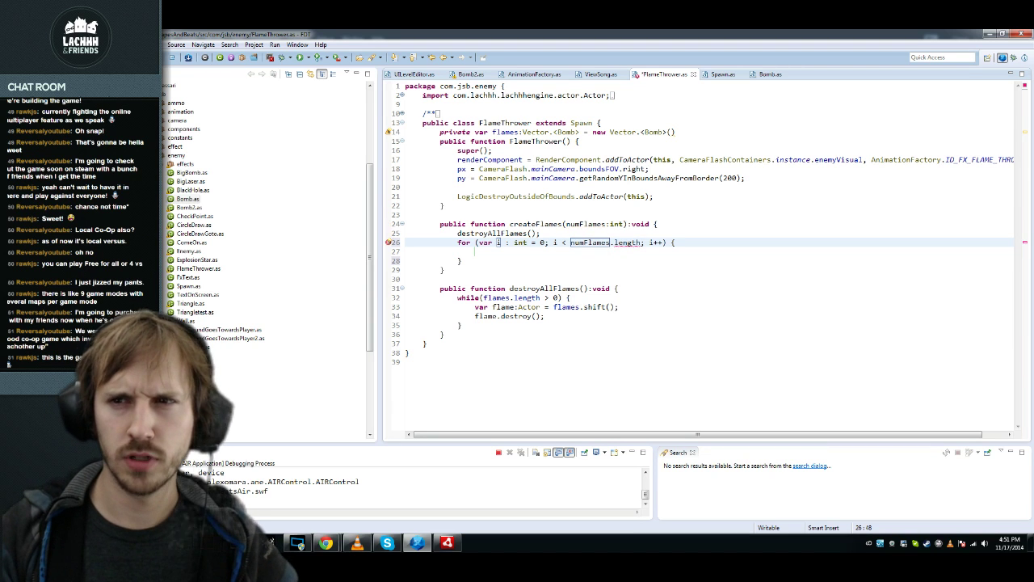
key("Delete")
key("Delete")
key("Delete")
key("Delete")
key("Delete")
key("Delete")
key("Delete")
key("End")
key("ctrl+s")
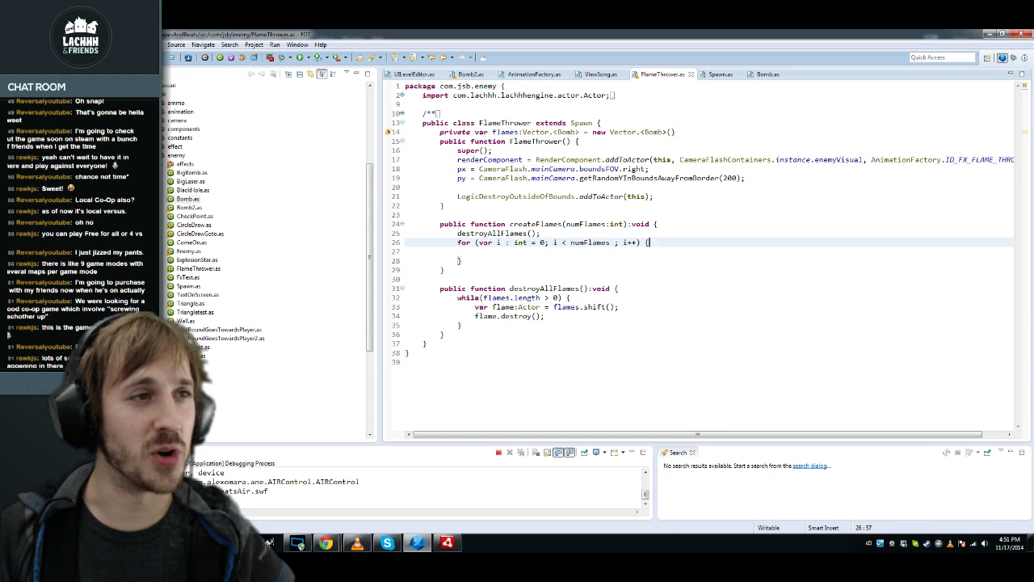
Step: Add a blank line above the for loop, indent its body, and save
key("Home")
key("Return")
key("Down")
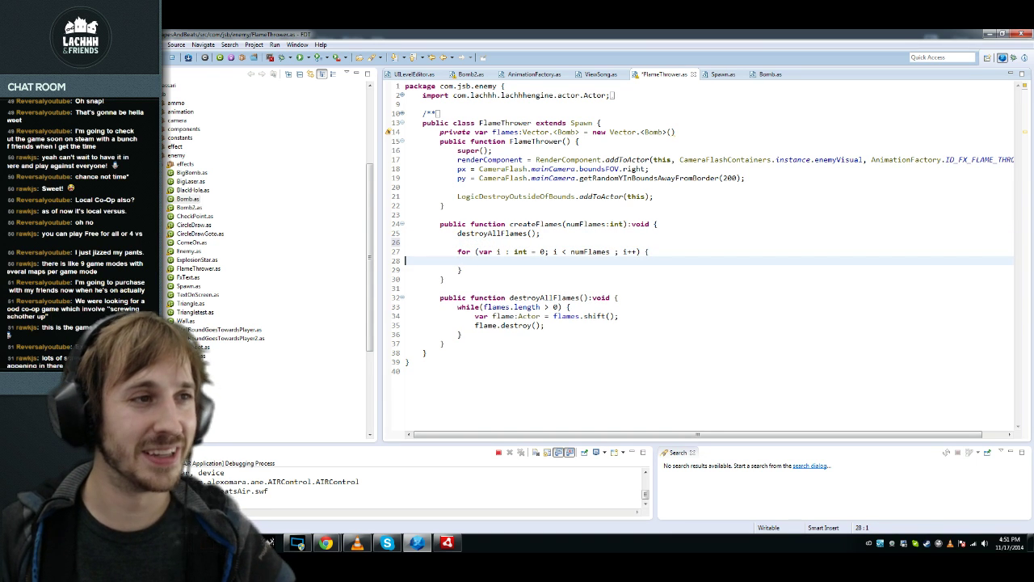
key("End")
key("ctrl+s")
key("Up")
key("Down")
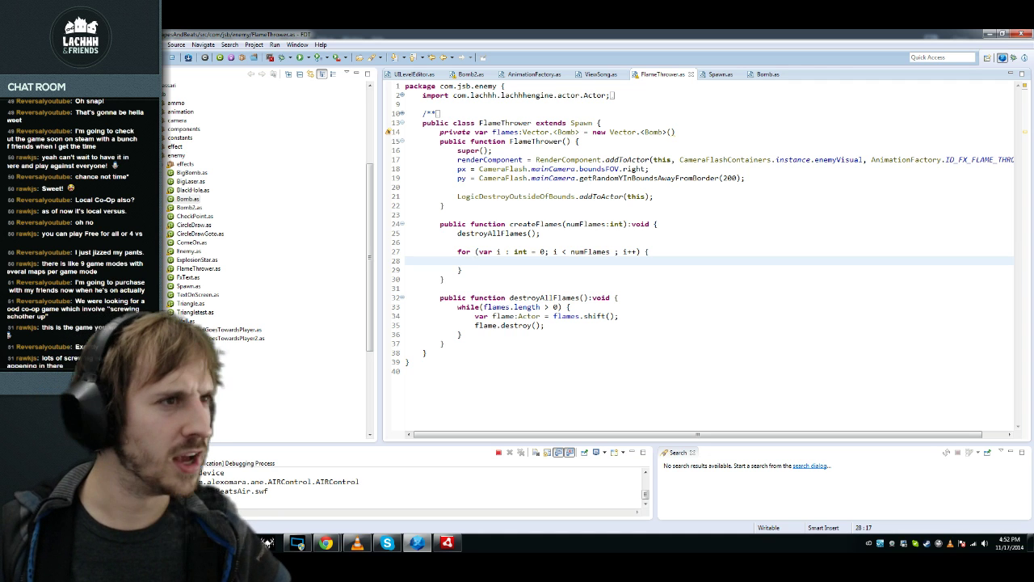
Step: Add a private createFlame():void function below createFlames that returns a new Bomb
key("Down")
key("Down")
key("End")
key("Return")
key("Return")
type("private function createFlam")
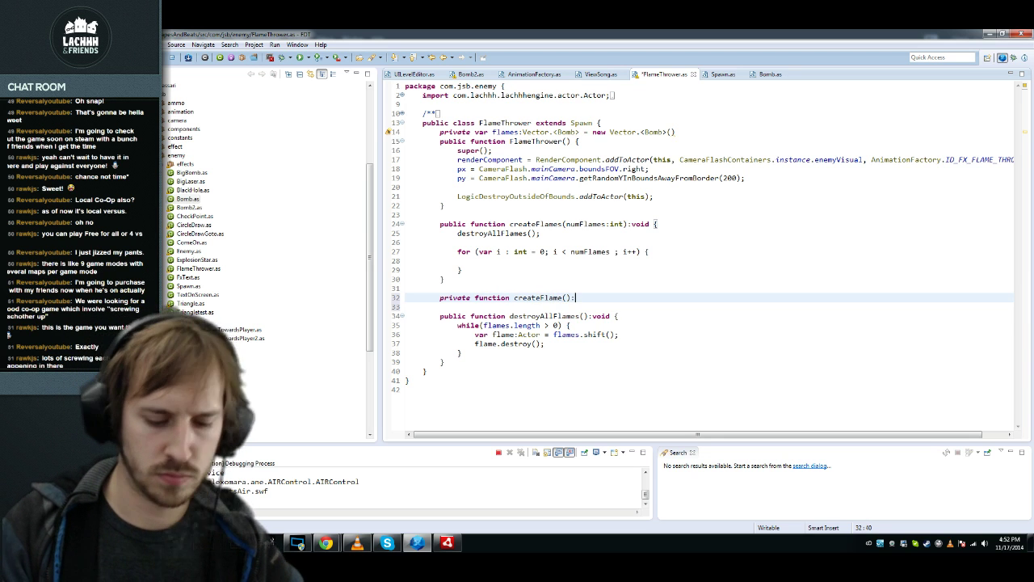
type("e():void {")
key("Return")
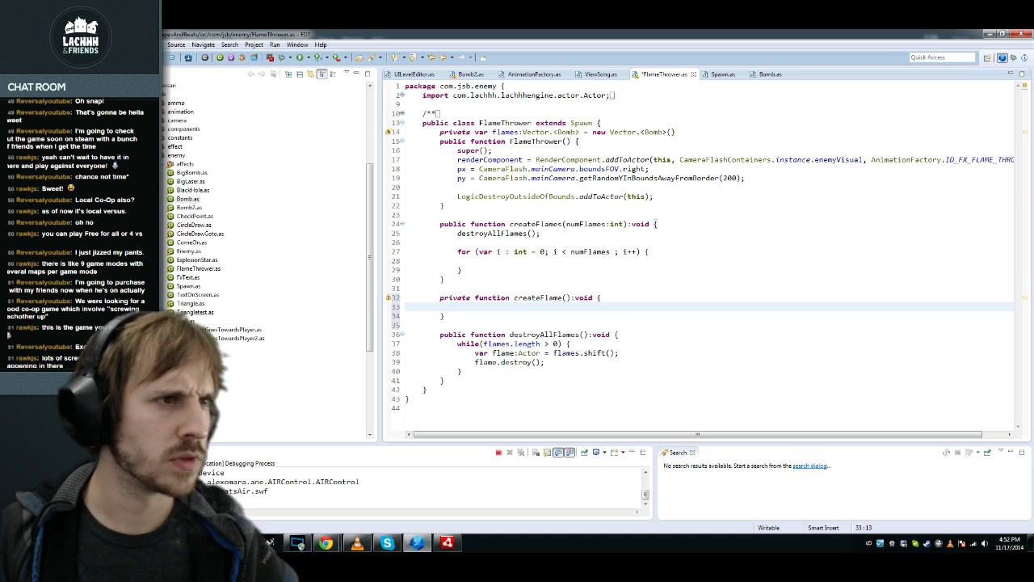
key("ctrl+space")
type("return new ")
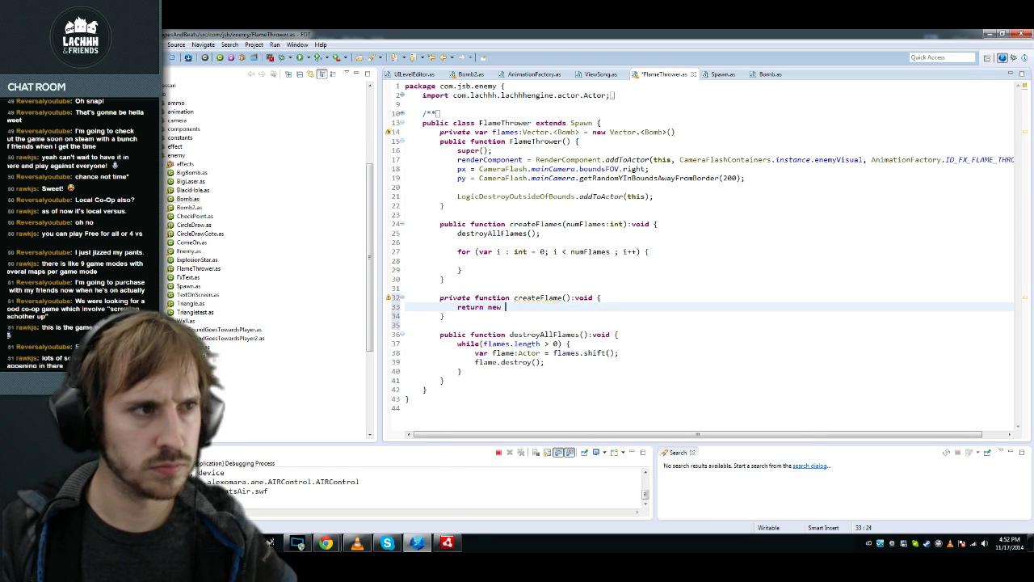
type("Bomb")
key("Return")
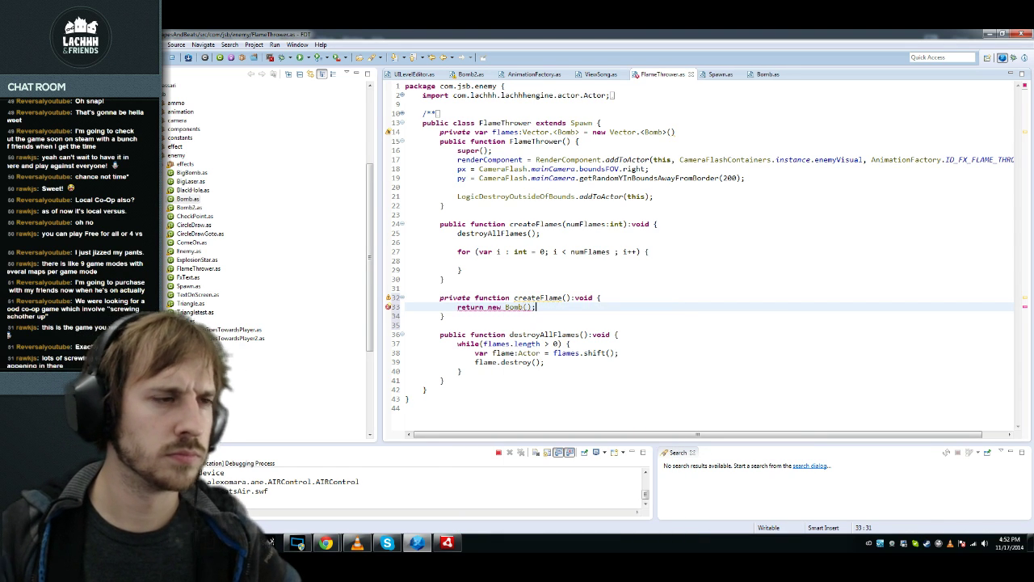
Step: In the createFlames loop, declare 'var newFlame:Bomb = Bomb.create();'
key("Up")
key("Up")
key("Up")
key("Up")
key("Up")
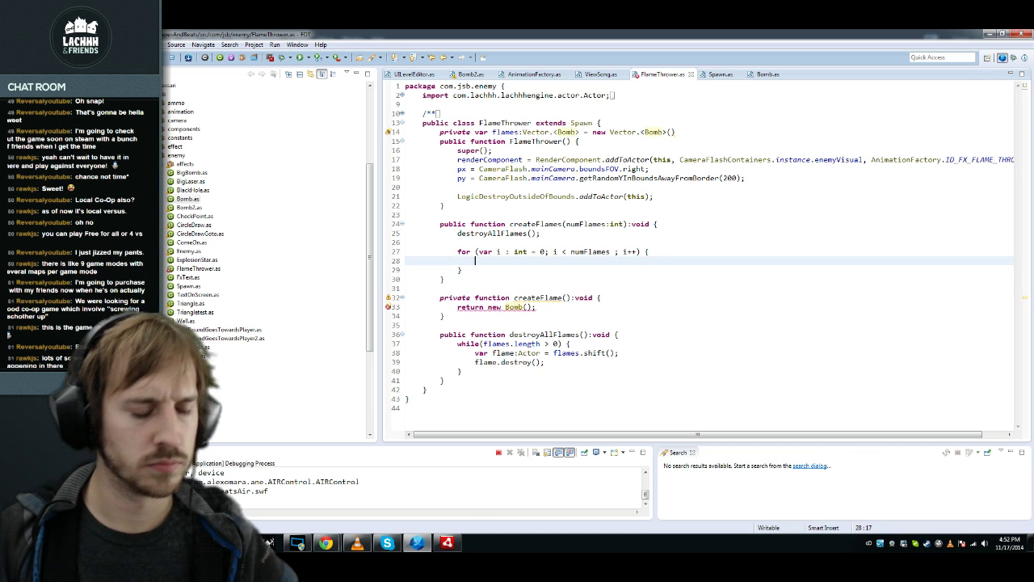
key("ctrl+space")
type("var newFlame:Bomb")
key("Return")
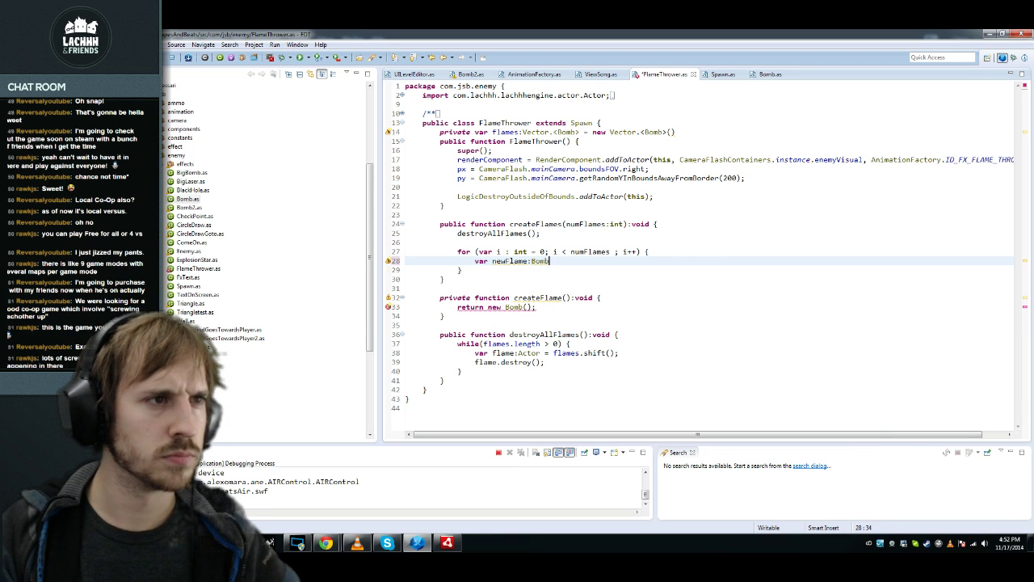
type("= Bomb.create();")
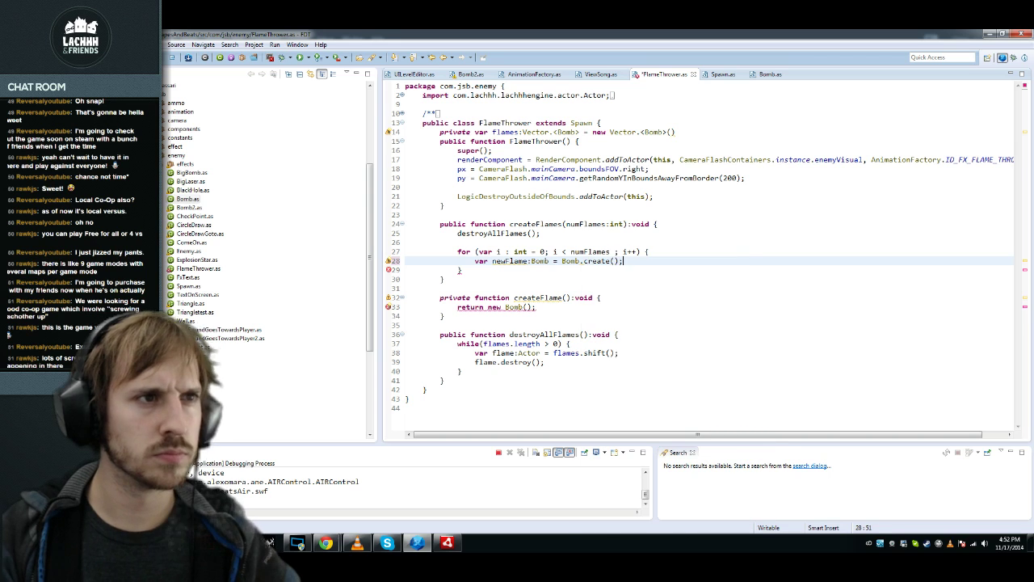
key("Return")
Step: Set newFlame's px and py, and reset its physicComponent.vx to 0
type("newFlame.px")
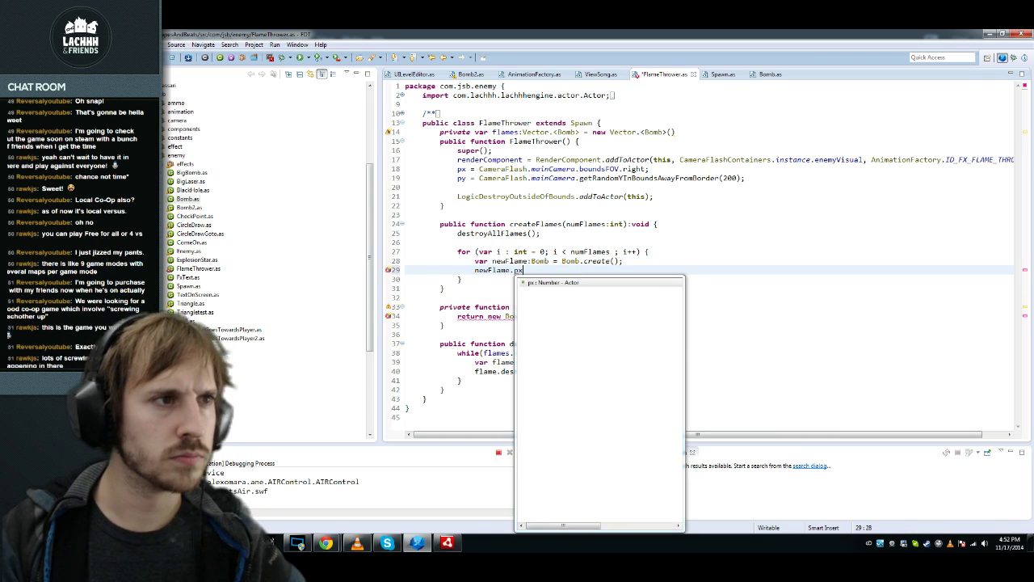
type(" = px;")
key("shift+Home")
key("ctrl+c")
key("ctrl+alt+Down")
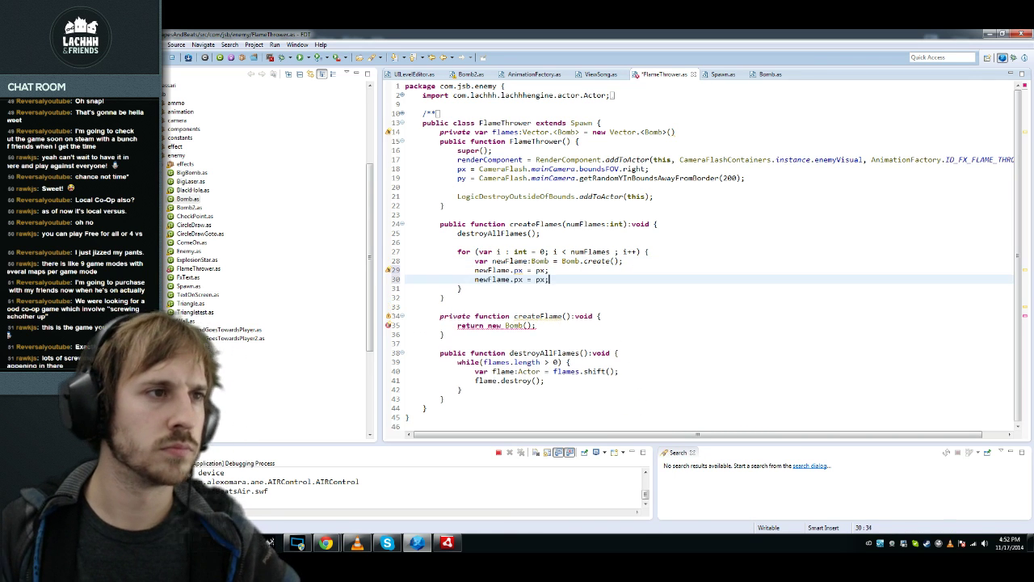
key("End")
key("BackSpace")
key("BackSpace")
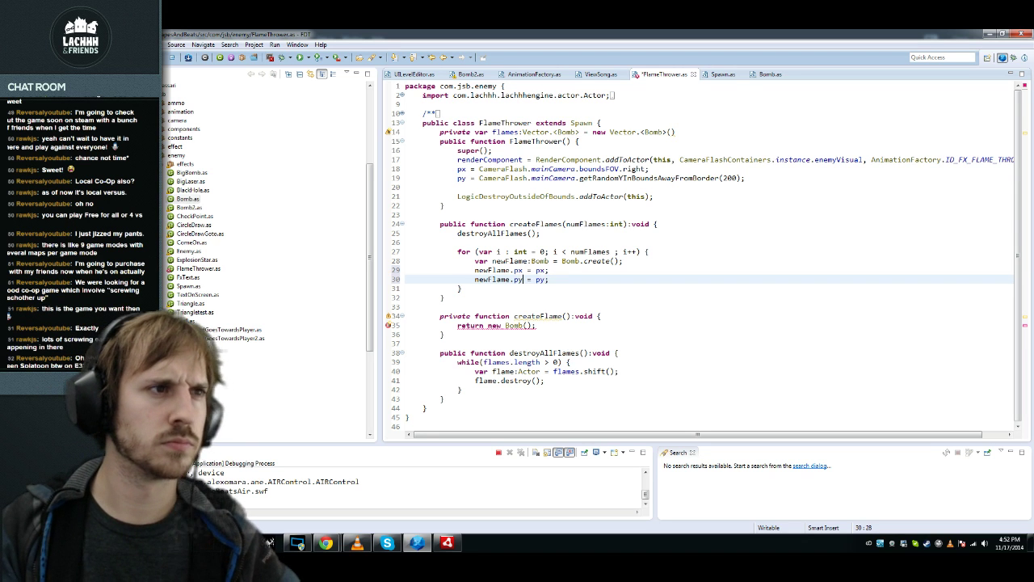
key("End")
key("Return")
key("ctrl+v")
key("shift+End")
type(".physicComponent.")
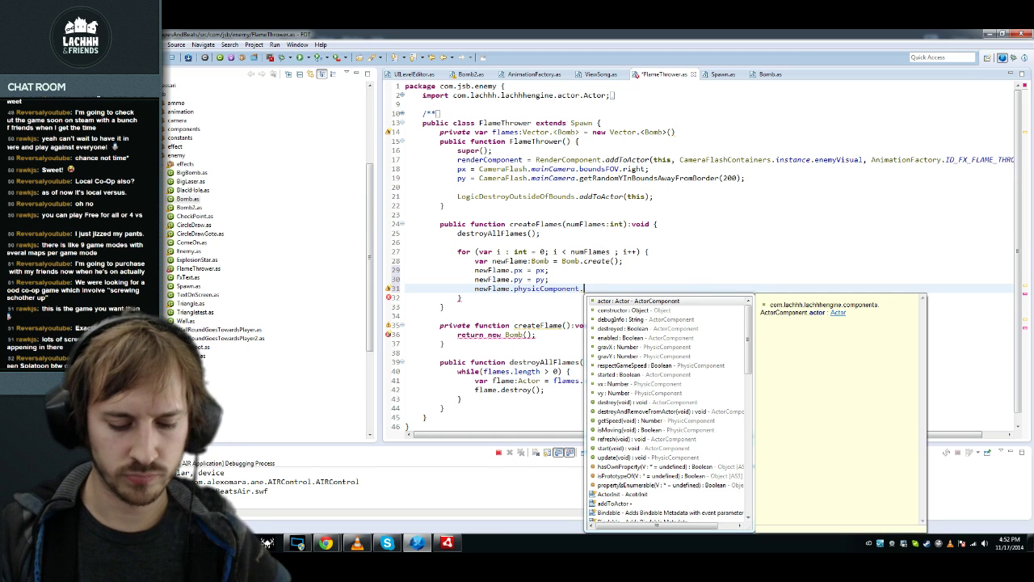
type("vx = 0;")
Step: Also reset newFlame's vy and gravX to 0, then save FlameThrower
key("shift+Home")
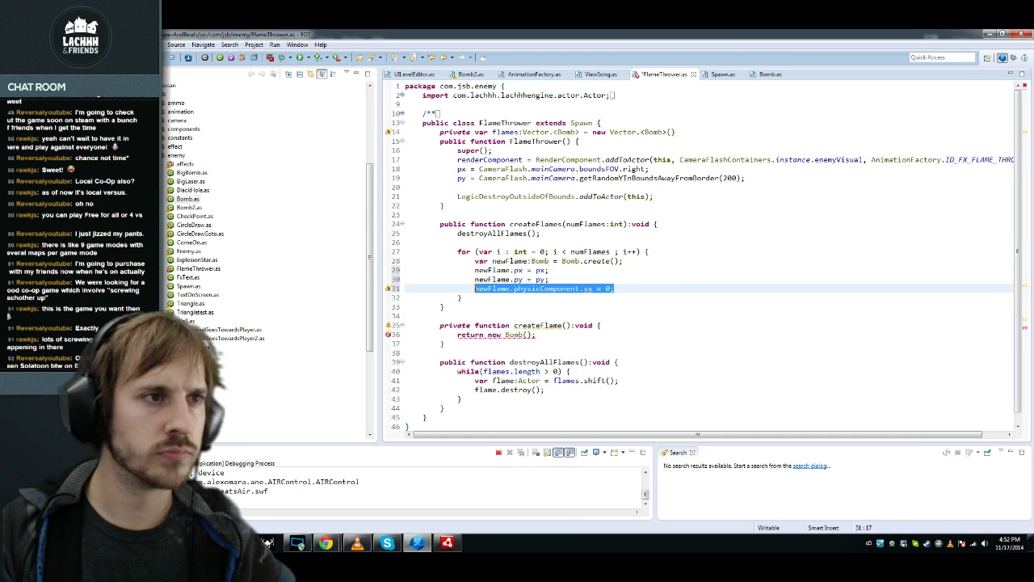
key("ctrl+c")
key("End")
key("Return")
key("ctrl+v")
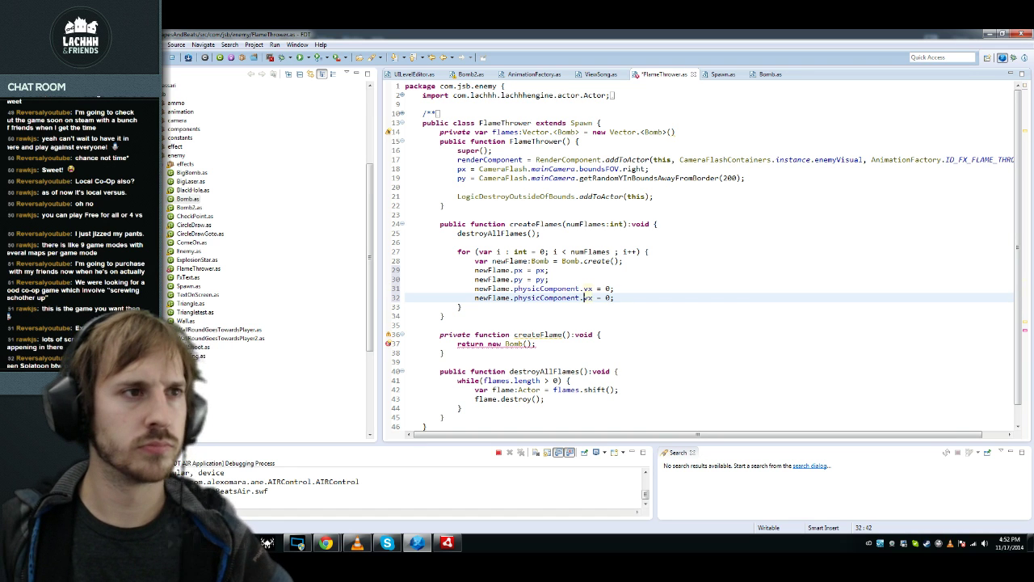
key("Delete")
key("Delete")
type("vy")
key("ctrl+alt+Down")
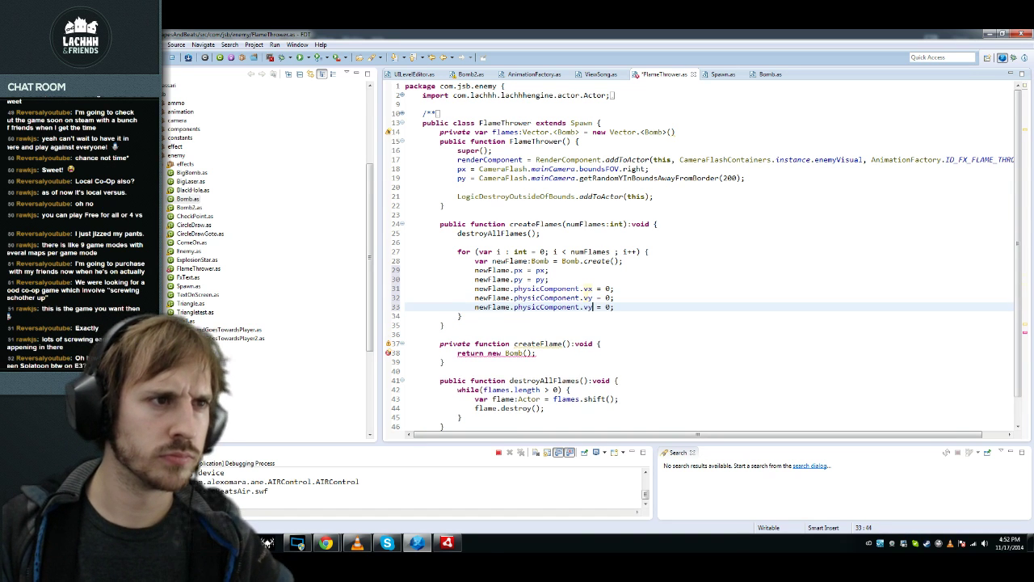
key("BackSpace")
key("BackSpace")
type("gravX")
key("Return")
key("End")
key("ctrl+s")
Step: Duplicate the gravX reset line as a gravY = 0 line
left_click(611, 307)
key("Home")
key("shift+End")
key("ctrl+c")
key("End")
key("Return")
key("ctrl+v")
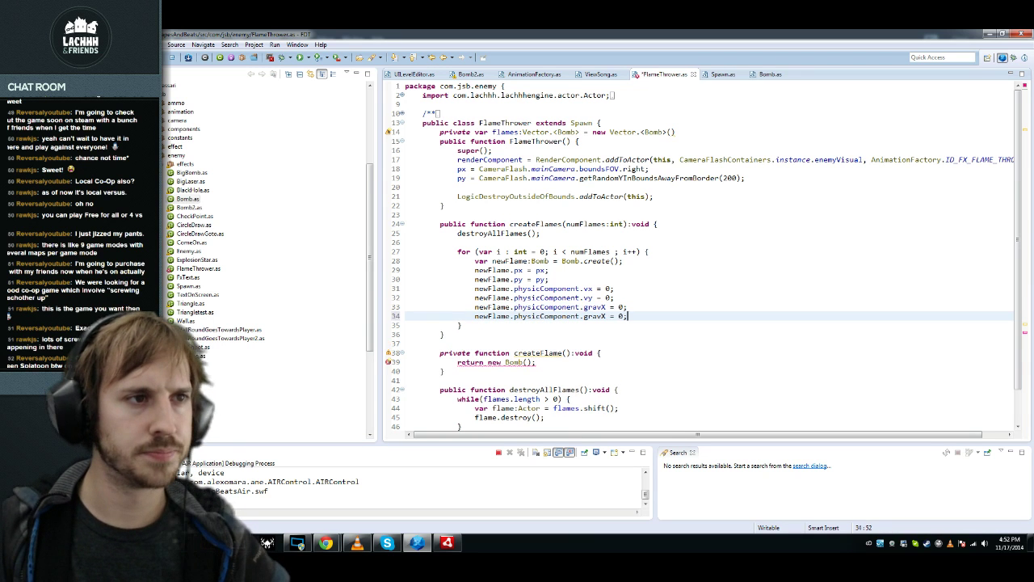
key("BackSpace")
type("Y")
Step: Insert an overriding update() method stub below createFlames
key("Down")
key("Down")
key("End")
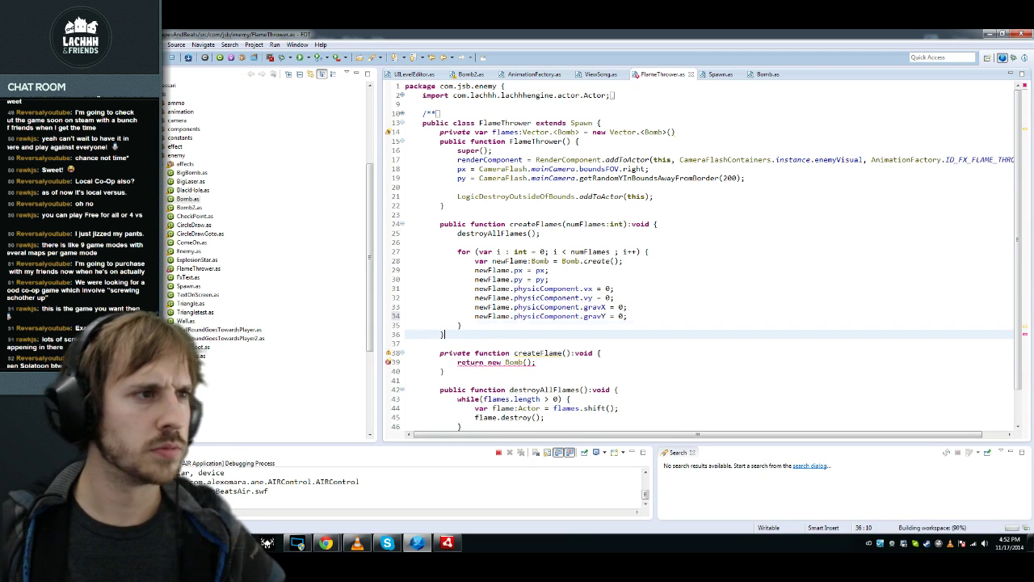
key("Return")
key("Return")
key("ctrl+space")
key("Return")
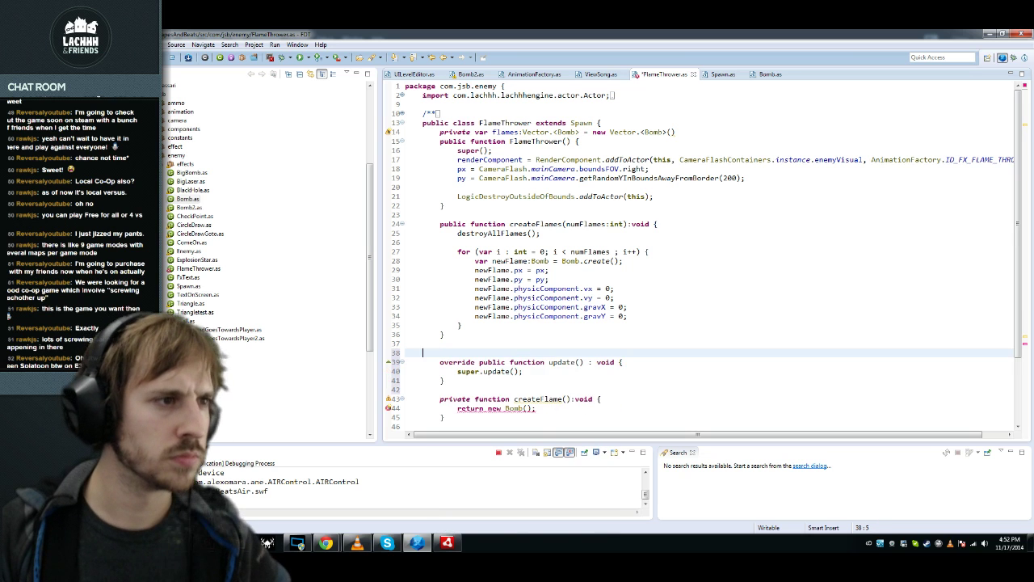
Step: Add a for loop over flames inside update()
key("ctrl+space")
type("for")
key("Return")
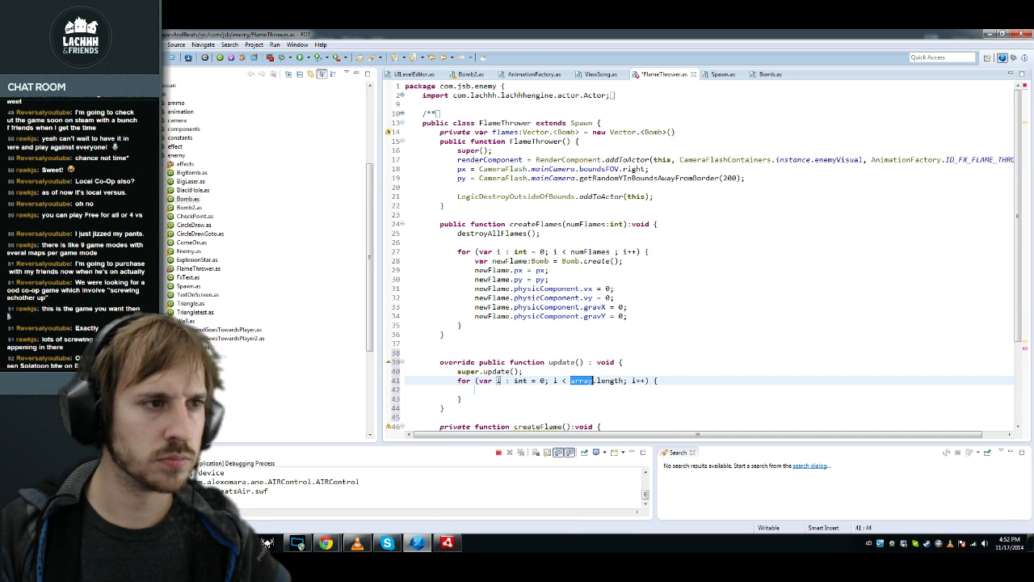
key("Down")
key("Down")
key("Down")
key("Down")
key("Down")
key("Down")
key("Down")
key("Down")
key("Down")
key("Return")
key("Return")
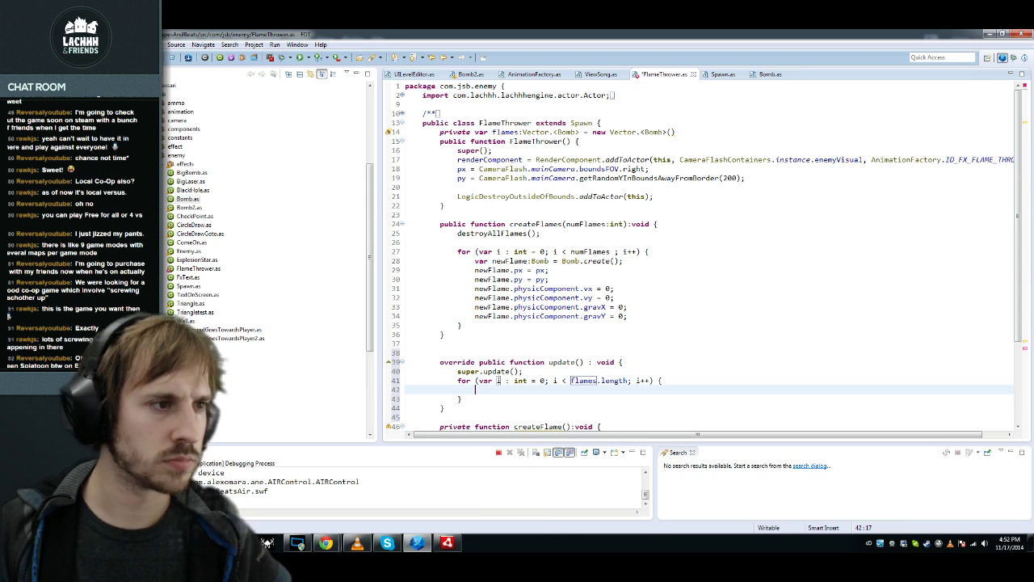
key("ctrl+space")
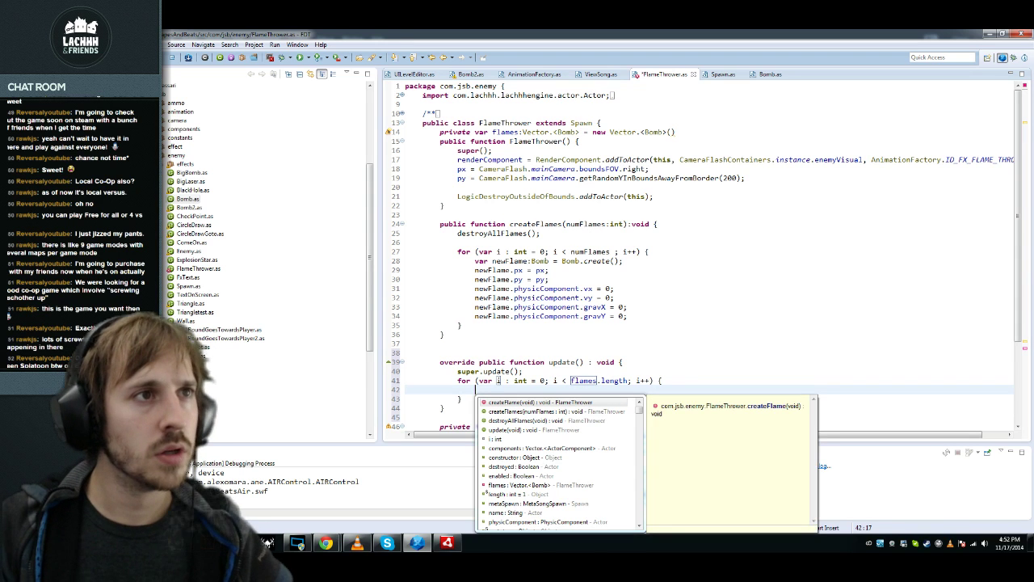
Step: Add a field 'private var angle:Number = 0;' below the flames field
left_click(675, 132)
key("Return")
type("private var rotation")
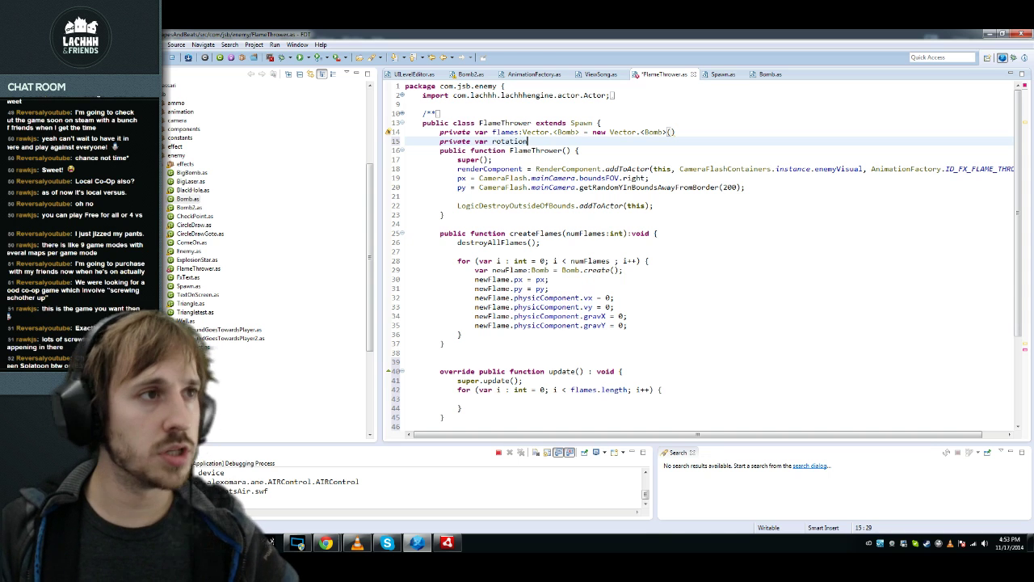
key("ctrl+shift+Left")
type("angle")
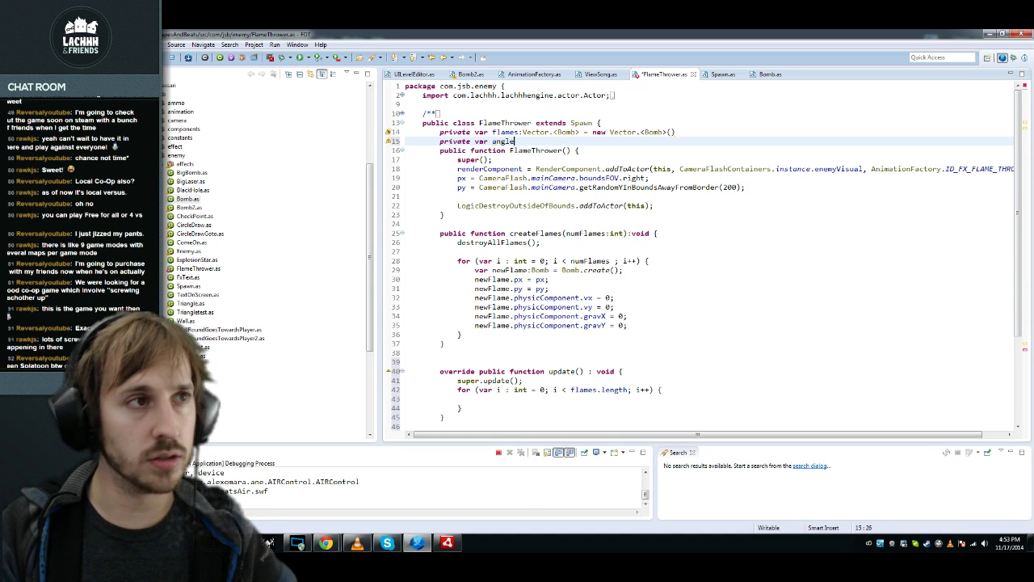
type(":Number")
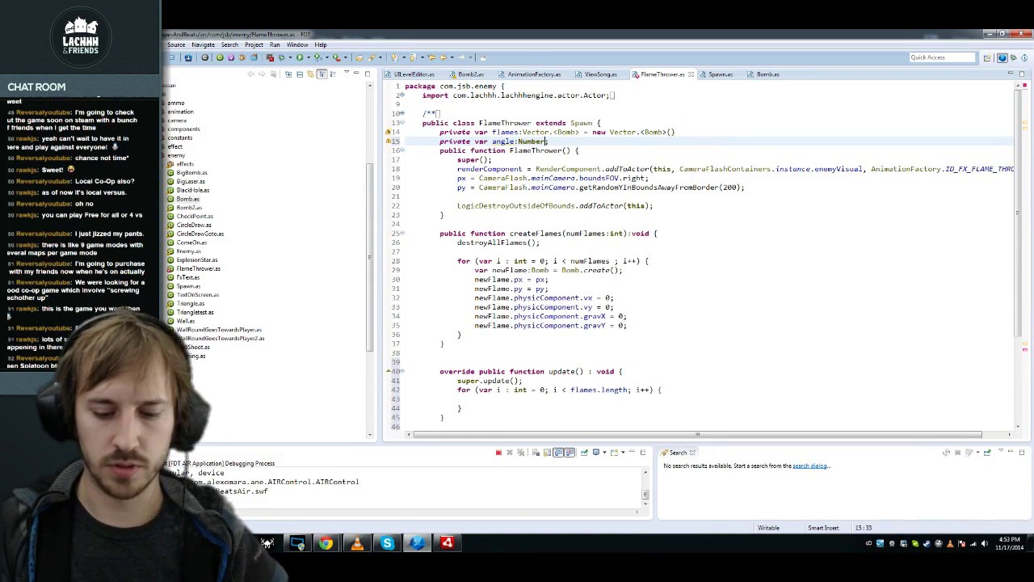
type(" = 0;")
key("Home")
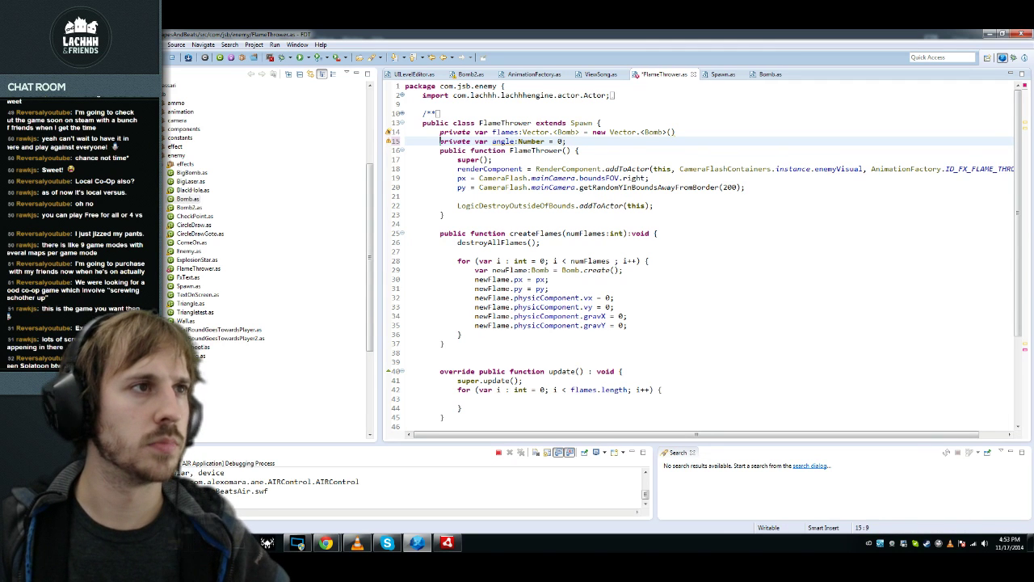
Step: After super.update(), set renderComponent.animView.rotation = angle
scroll(695, 267, "down", 7)
left_click(523, 270)
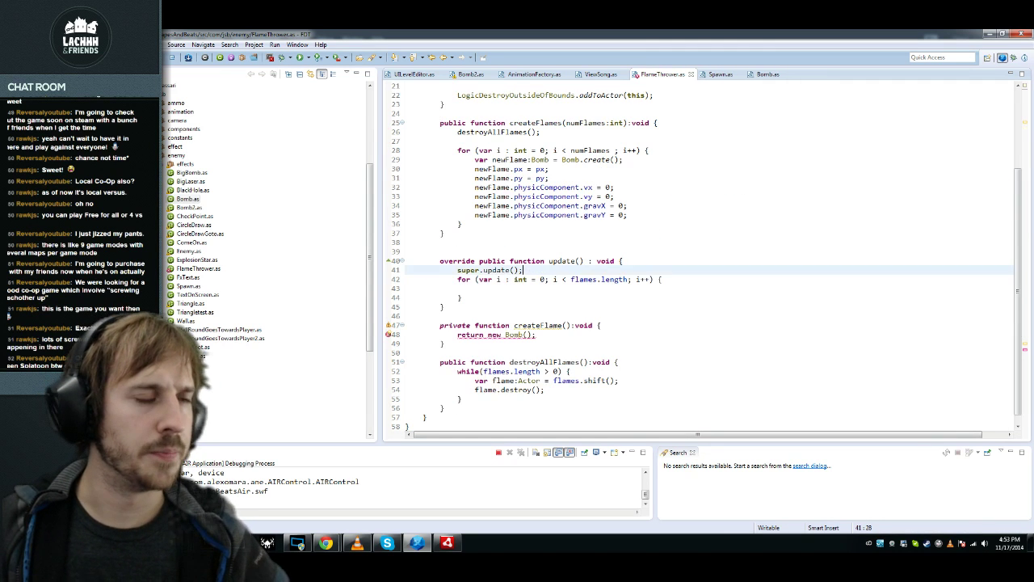
key("Return")
type("ren")
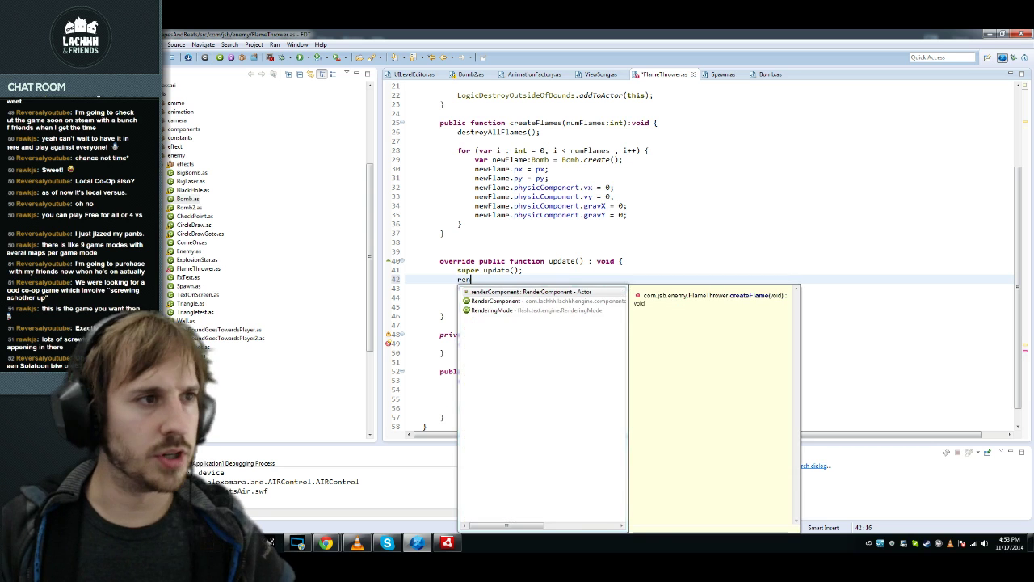
type("derComponent.animView.r")
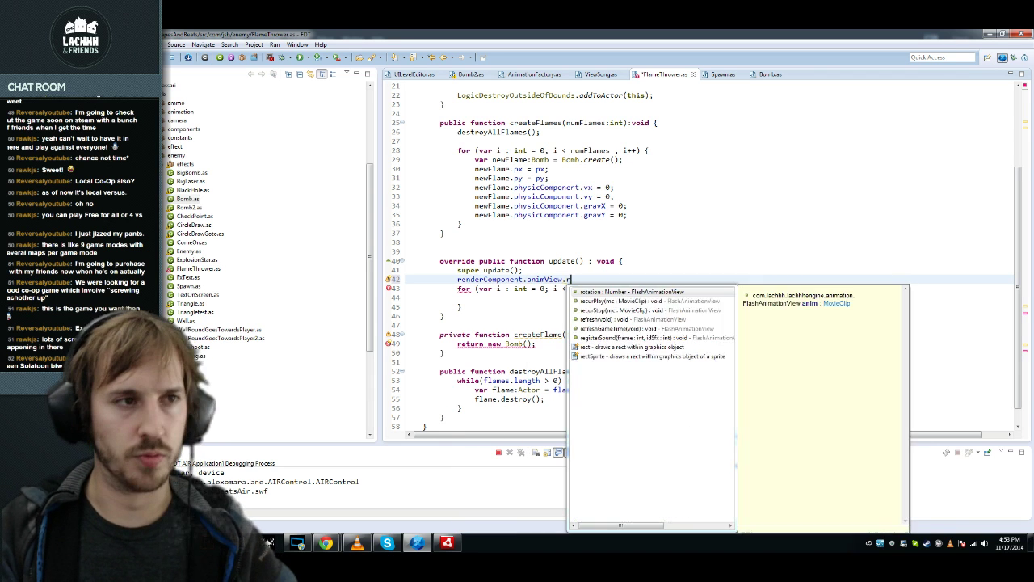
key("Return")
type("= angle;")
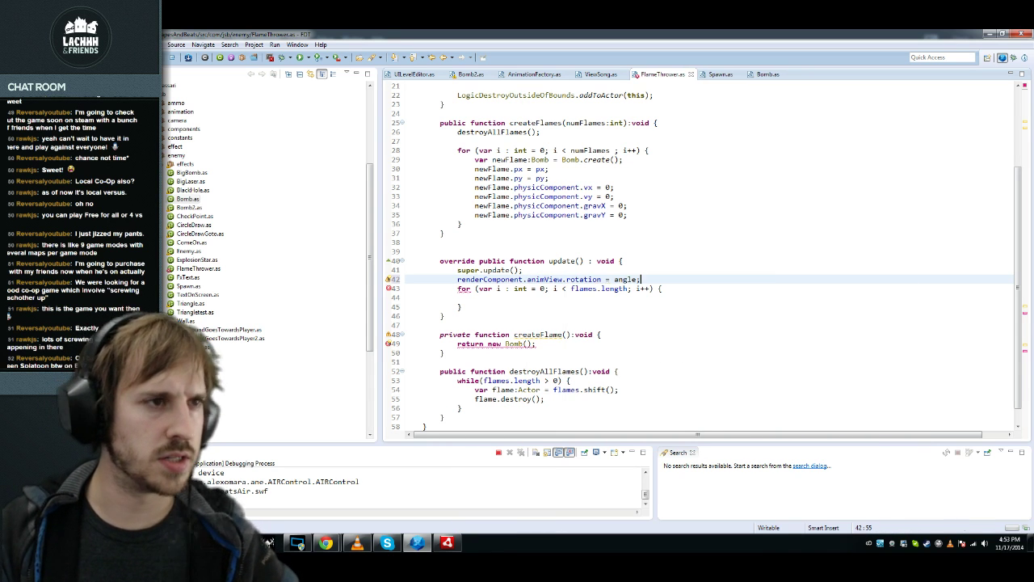
key("Down")
key("Down")
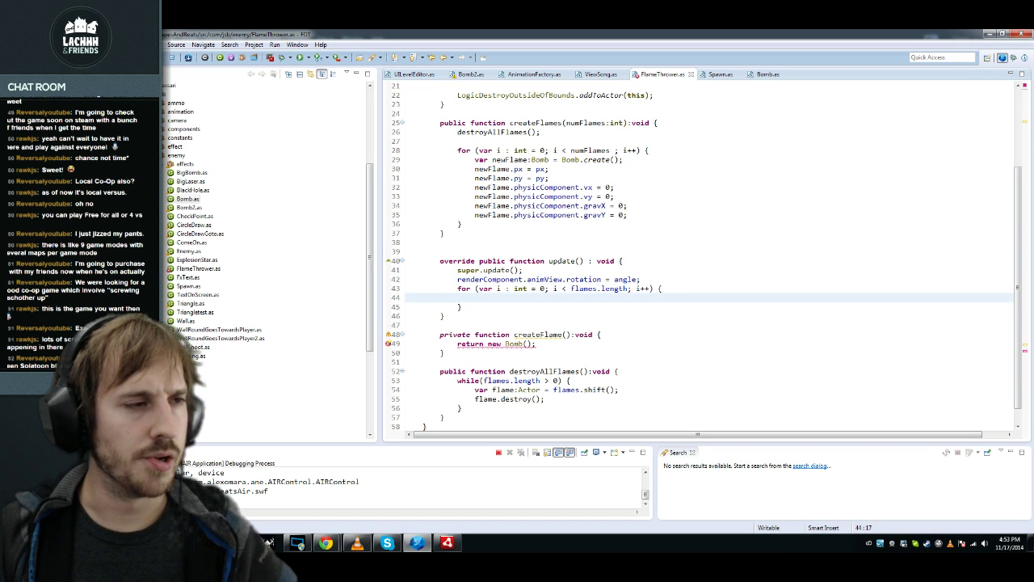
key("Up")
key("Up")
key("End")
key("Return")
Step: Declare 'var x:int = 0;' and 'var y:int = 0;' before the loop
type("var x:int = 0;")
key("shift+Home")
key("ctrl+alt+Down")
key("Home")
key("ctrl+Right")
key("shift+Right")
type("y")
key("Up")
key("Down")
key("Down")
key("Down")
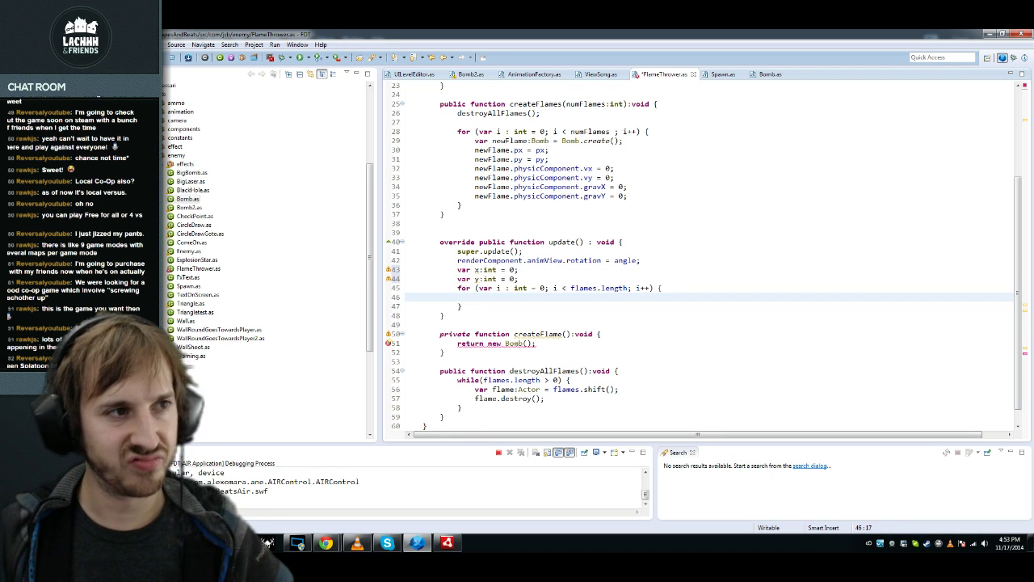
Step: In the loop, compute x = px + MyMath.myCos(angle), importing MyMath
type("x")
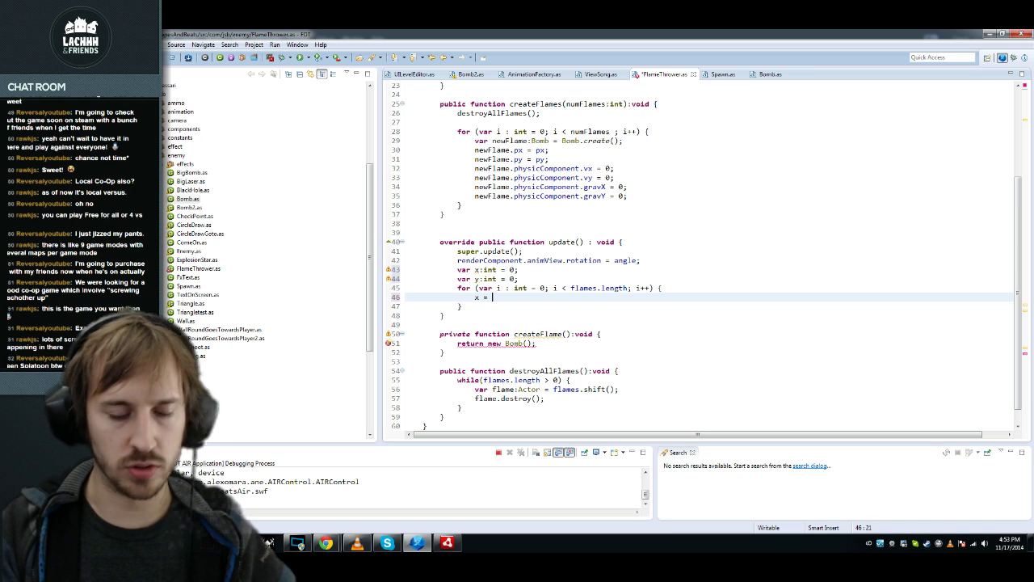
type(" = px + My")
key("ctrl+space")
key("Return")
type(".m")
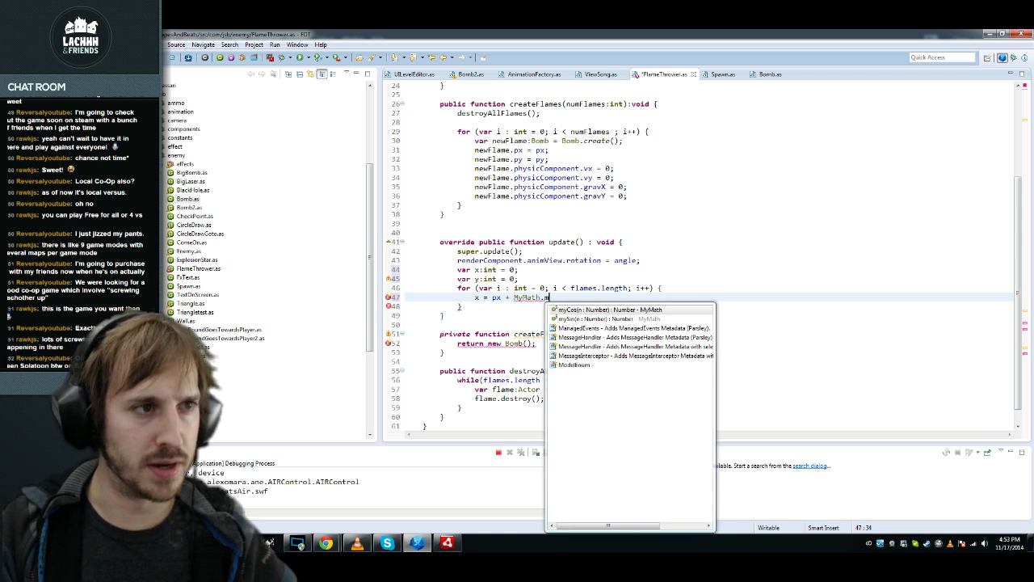
key("Return")
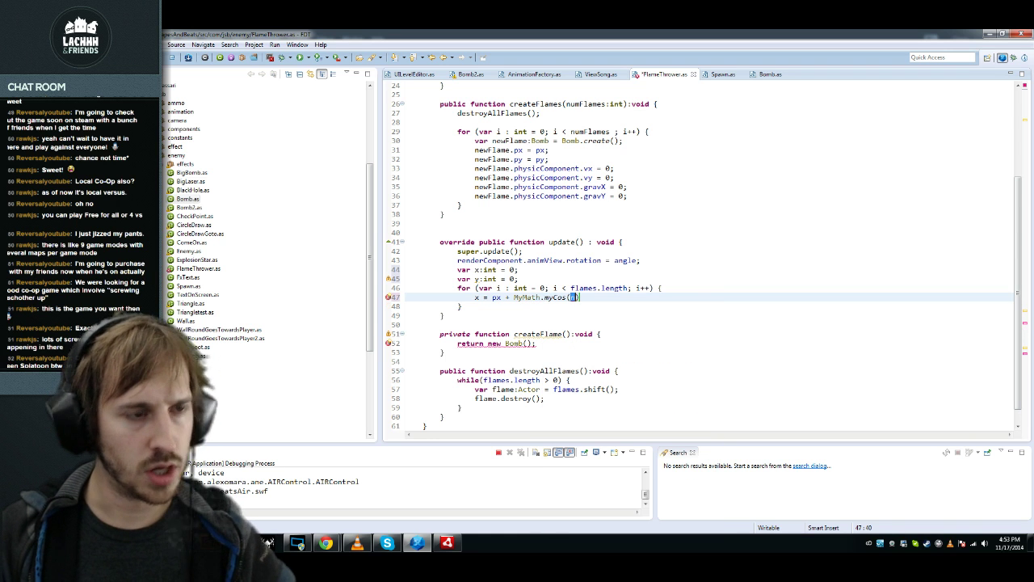
type("angle")
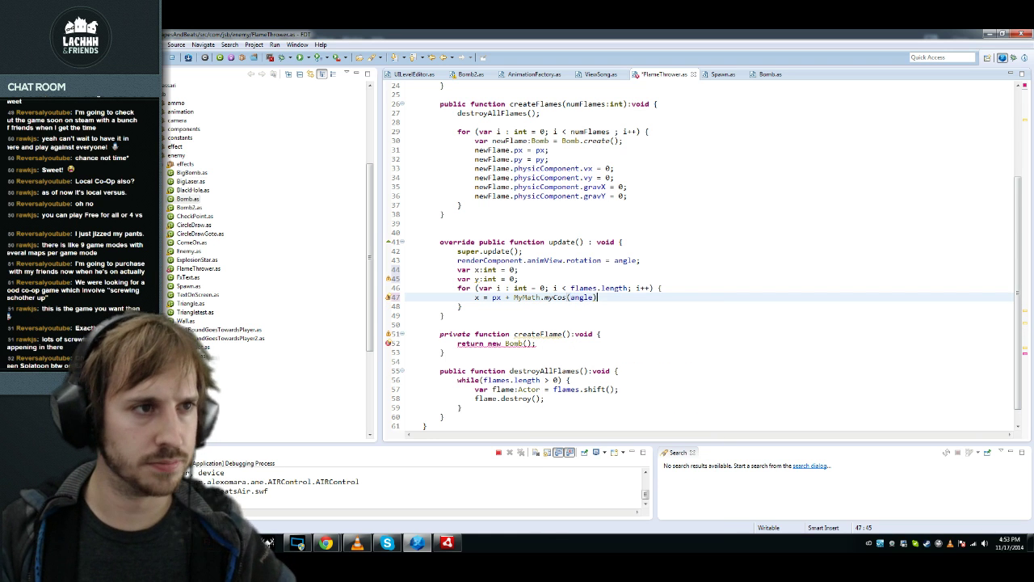
Step: Duplicate the x line as y = py + MyMath.mySin(angle)
key("shift+Home")
key("ctrl+c")
key("End")
key("Return")
key("ctrl+v")
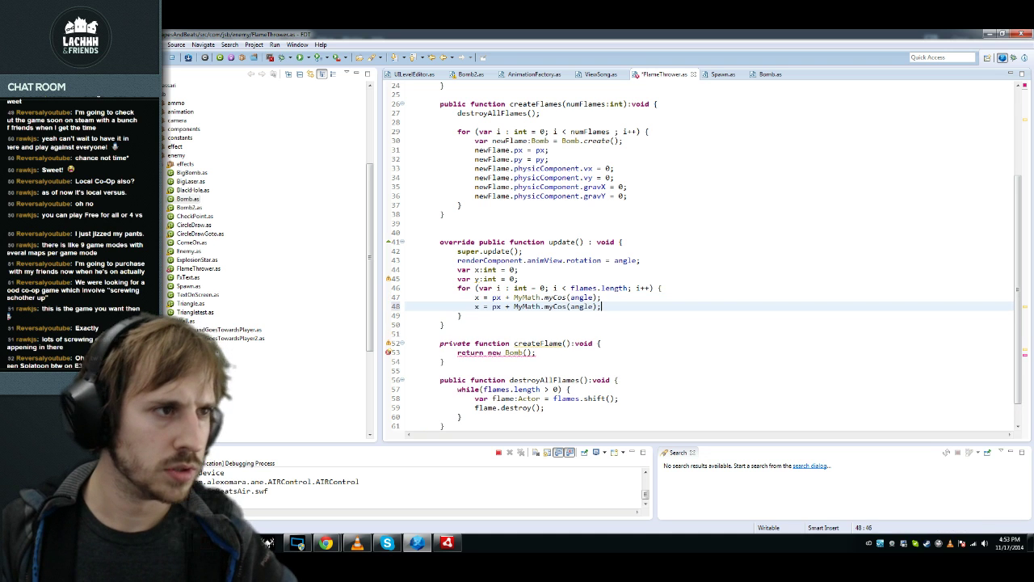
key("Home")
key("shift+Right")
type("y")
key("Left")
key("Left")
key("Left")
key("Left")
key("Left")
key("Left")
key("Left")
key("shift+Right")
key("shift+Right")
key("shift+Right")
type("Sin")
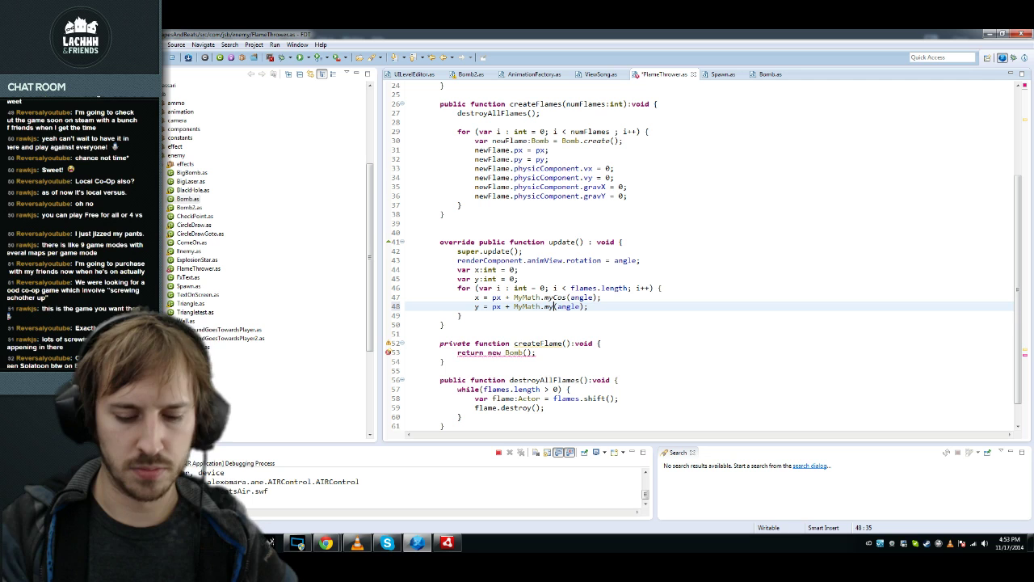
key("Left")
key("BackSpace")
type("y")
Step: Multiply both the x and y offsets by distance
key("End")
type("distance")
key("Up")
type("*distance")
key("ctrl+Home")
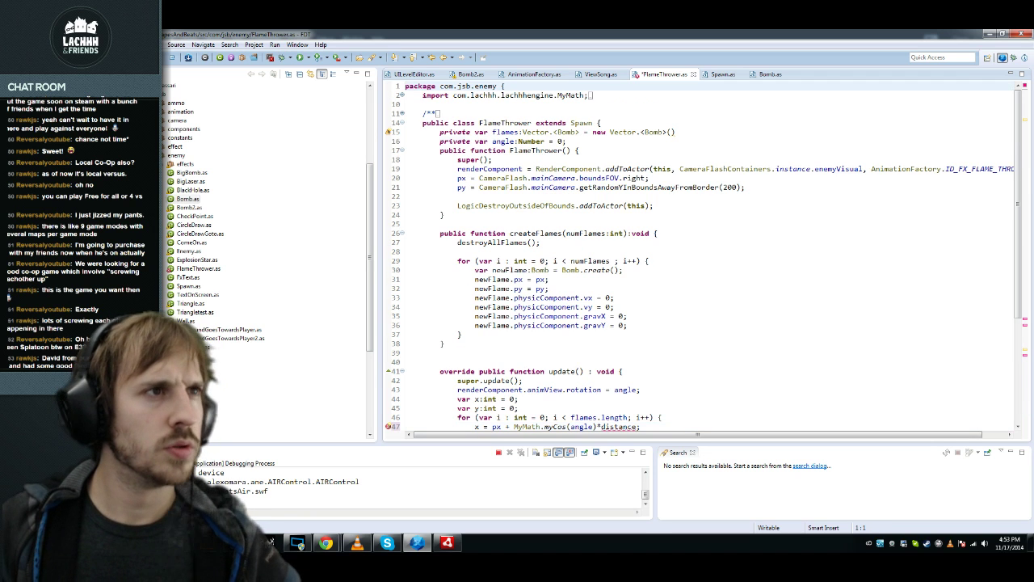
Step: Duplicate the angle field as 'private var distanceBetweenFlame:Number = 30;' and save
left_click(567, 141)
key("shift+Home")
key("ctrl+c")
key("End")
key("Return")
key("ctrl+v")
key("ctrl+shift+Right")
type("dstance")
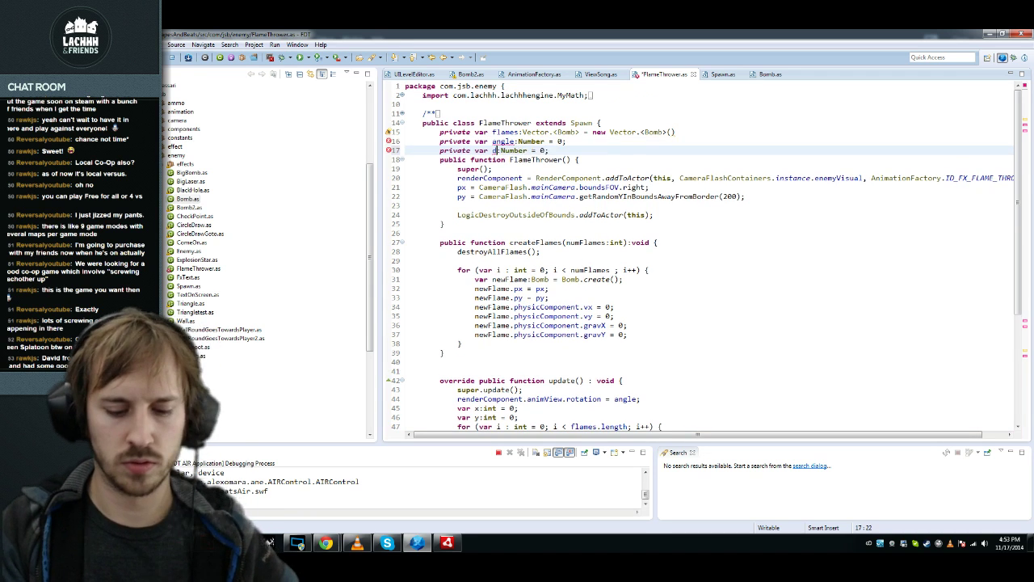
type("istance")
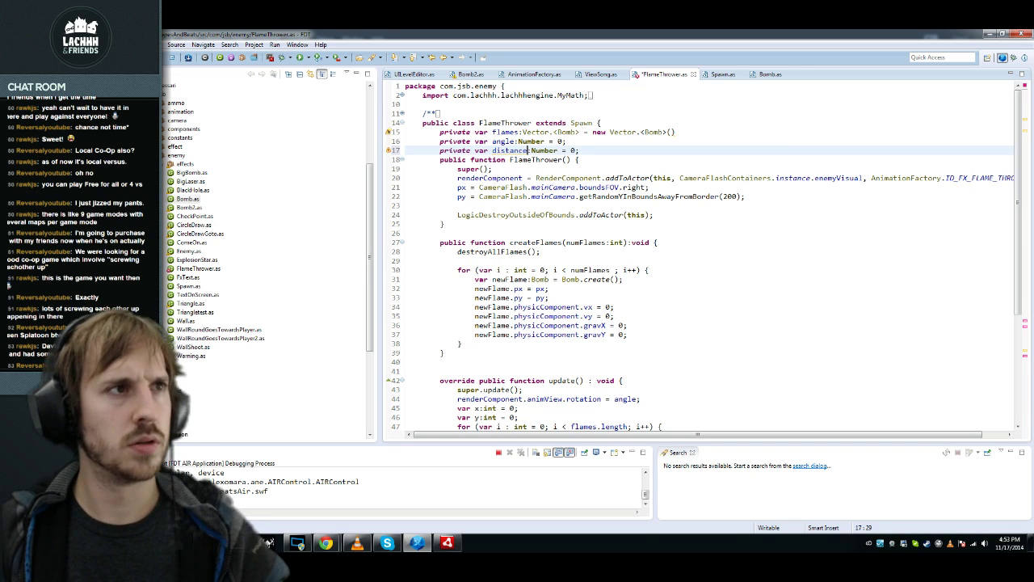
key("ctrl+Right")
type("Between")
type("Flame")
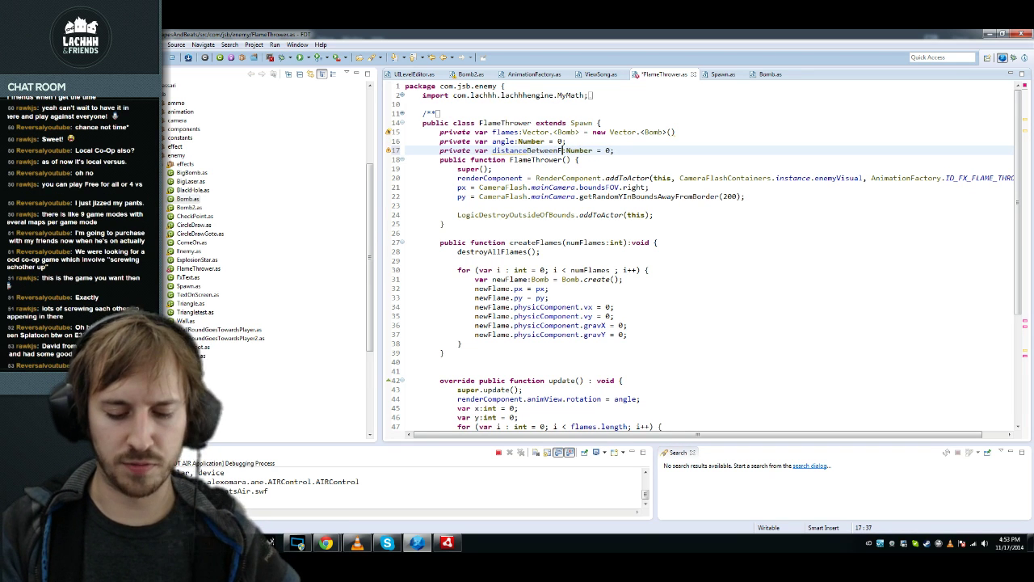
key("End")
type("3")
key("ctrl+s")
Step: Complete distance to distanceBetweenFlame in the offsets, save, and begin 'var crntFlame:Actor' in the loop
double_click(537, 150)
scroll(536, 150, "down", 2)
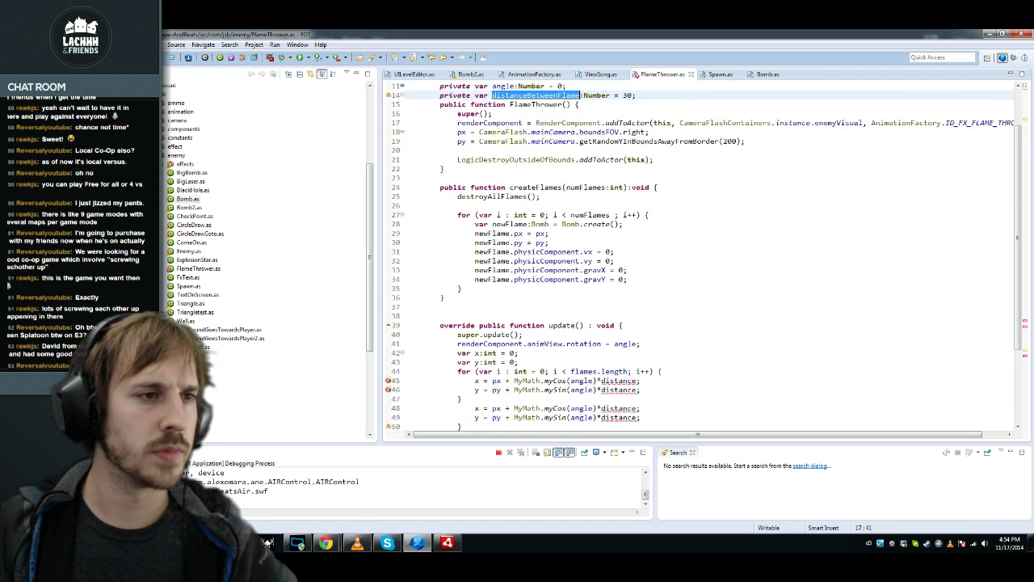
scroll(622, 279, "down", 4)
left_click(623, 279)
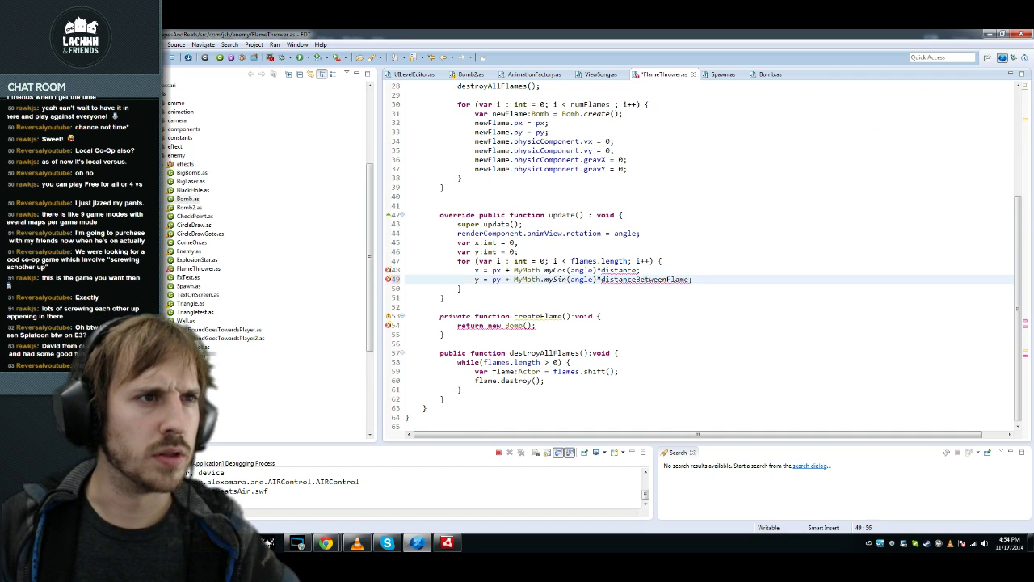
key("ctrl+space")
key("Down")
key("ctrl+s")
key("End")
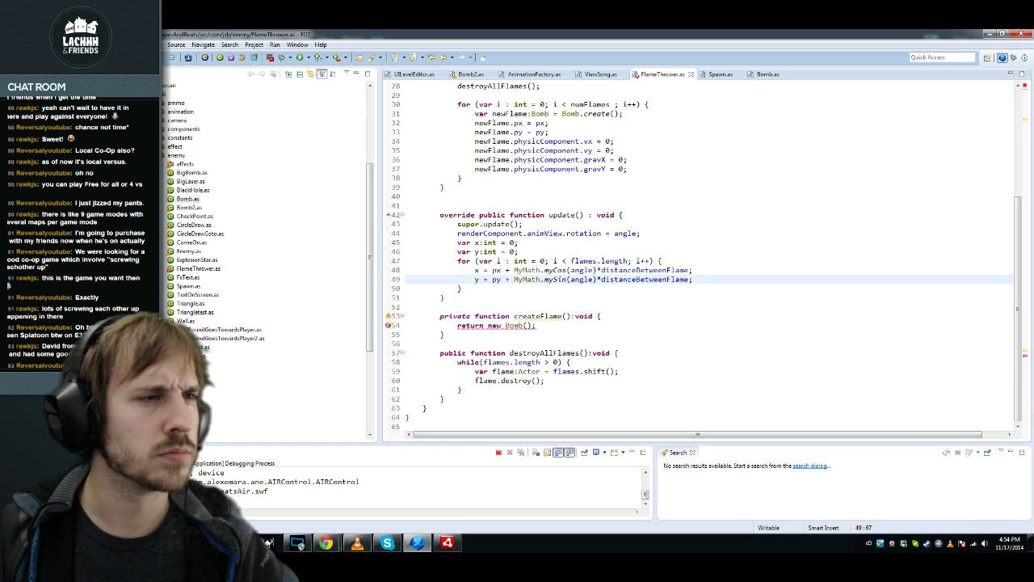
key("Return")
type("var crnt")
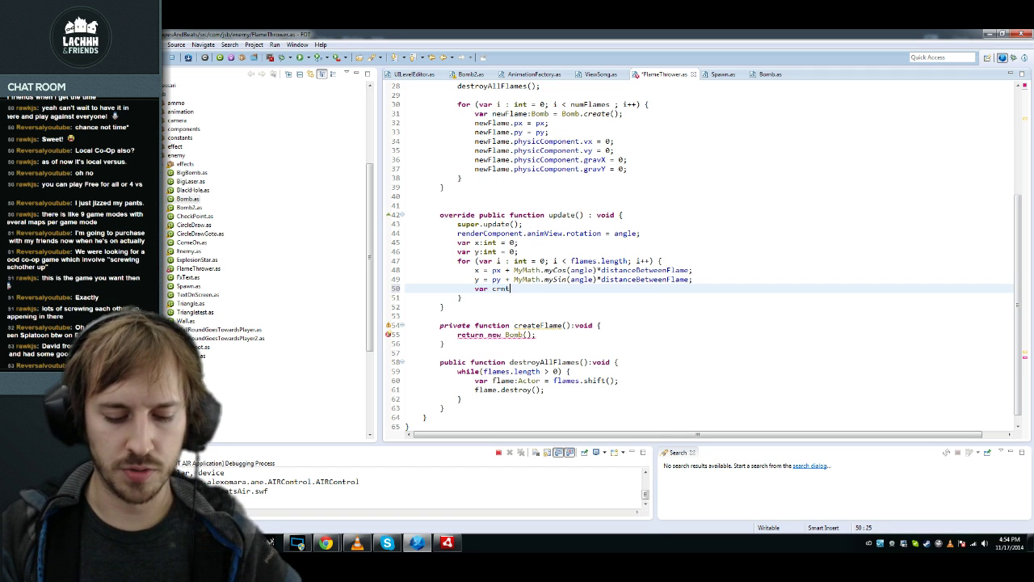
type("Flame:")
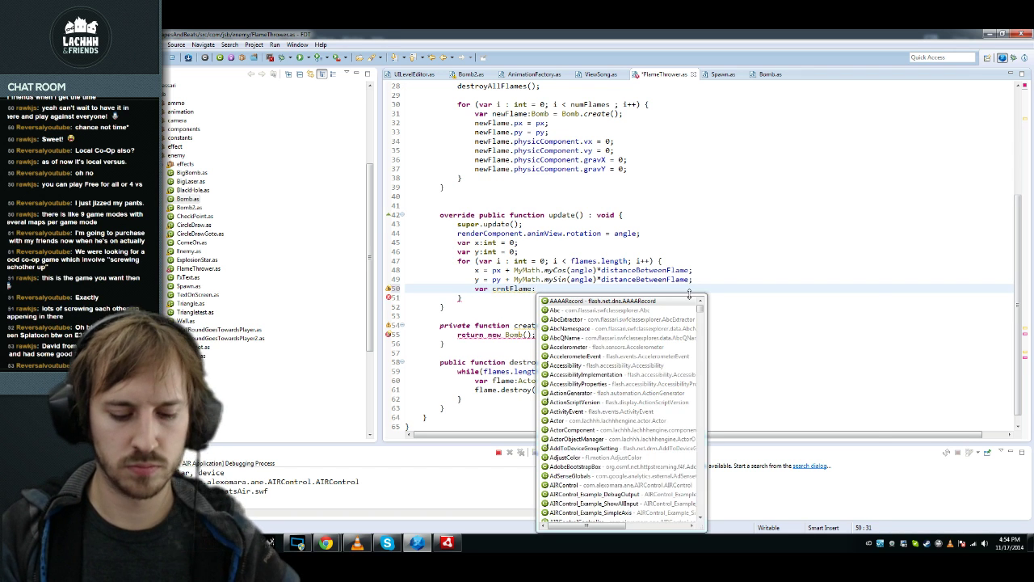
type("Actor")
Step: Move the 'var crntFlame:Actor;' declaration above the for loop and save FlameThrower
key("Return")
key("shift+Home")
key("ctrl+x")
key("Up")
key("Up")
key("Up")
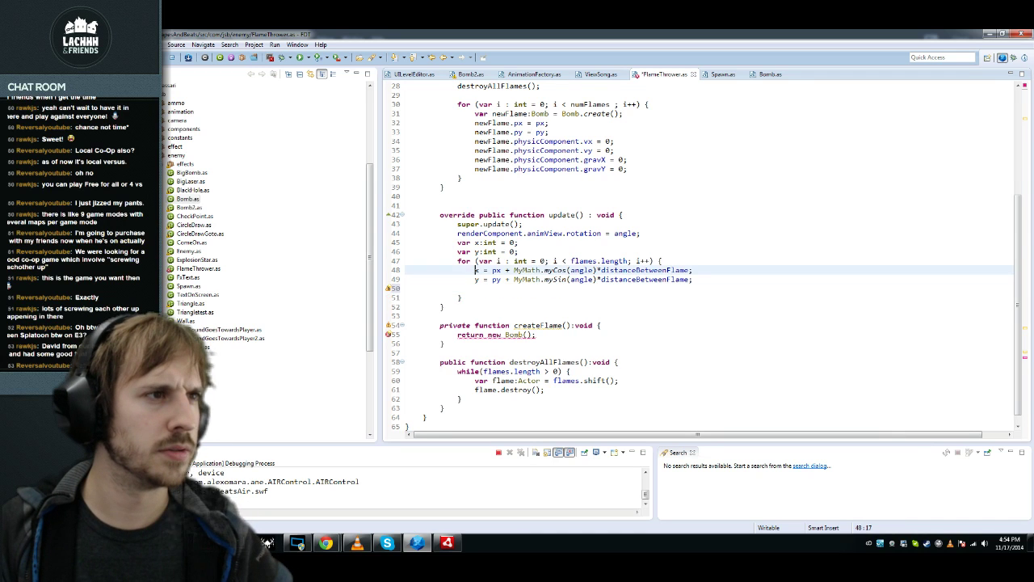
key("End")
key("Return")
key("ctrl+v")
type(";")
key("ctrl+s")
Step: Add 'crntFlame = flames[i];' as the first line inside the loop and save
key("Down")
key("End")
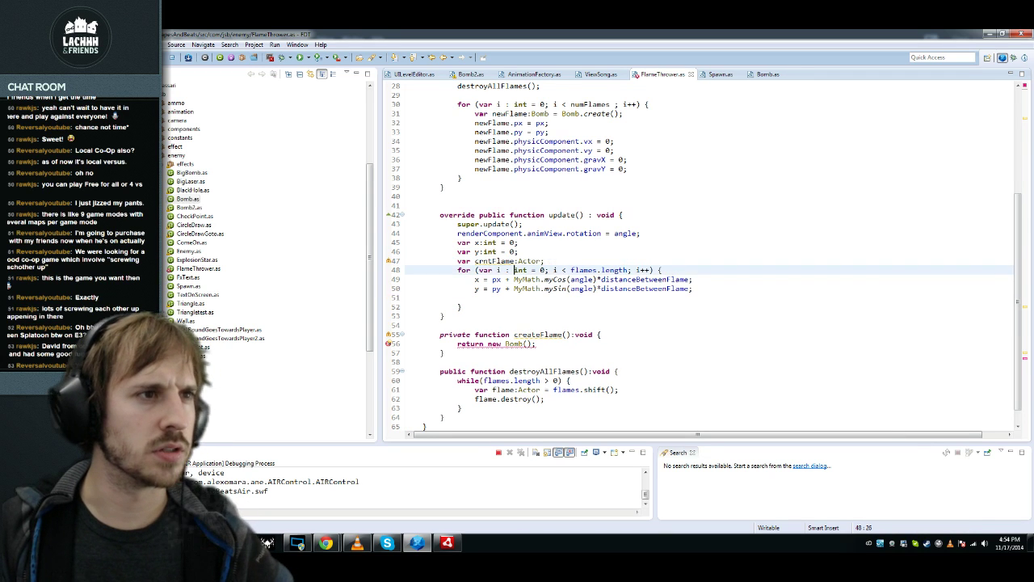
key("Return")
type("crntFlame = fl")
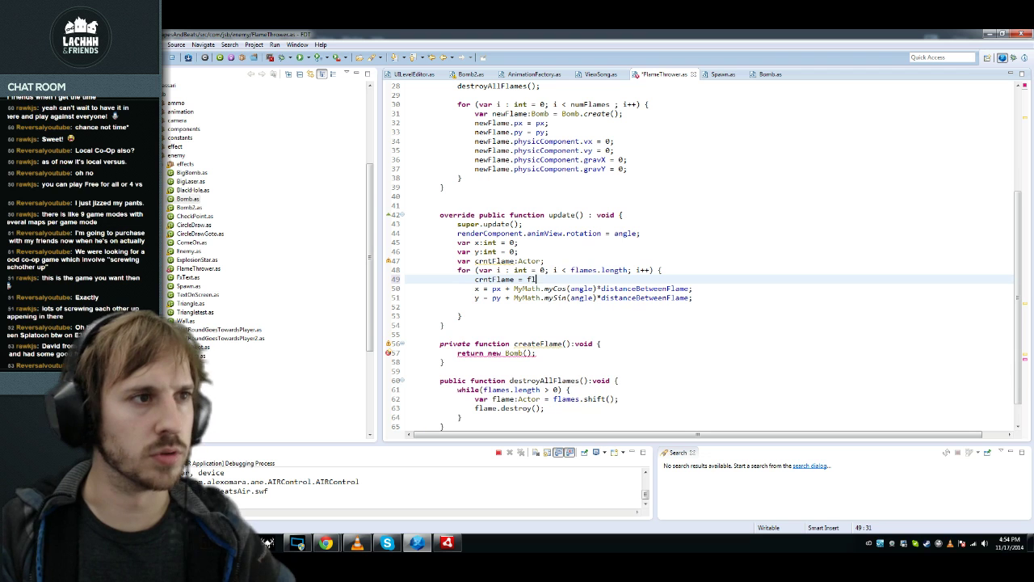
type("ame s[i];")
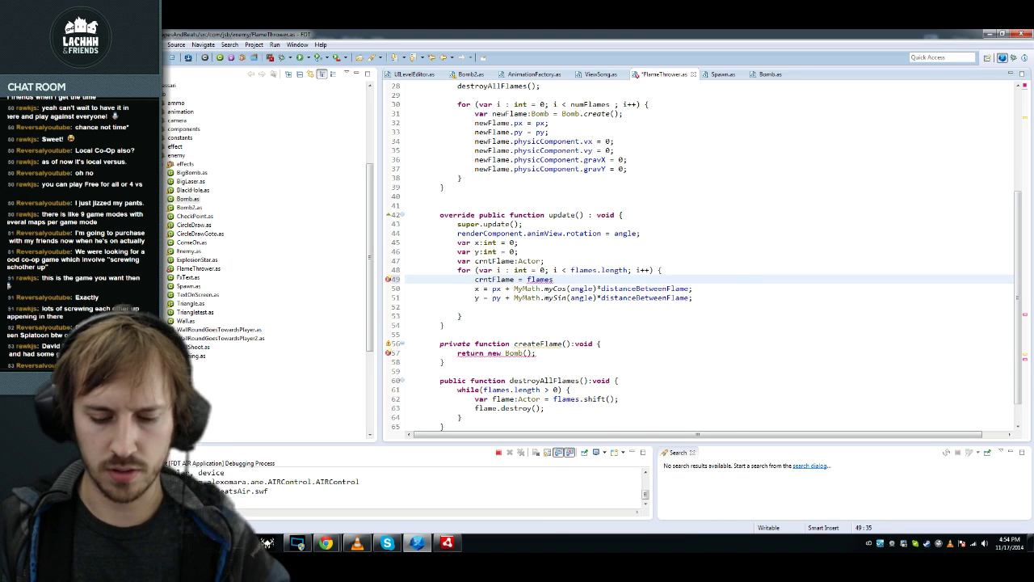
key("Home")
key("ctrl+s")
key("Down")
key("Down")
key("Down")
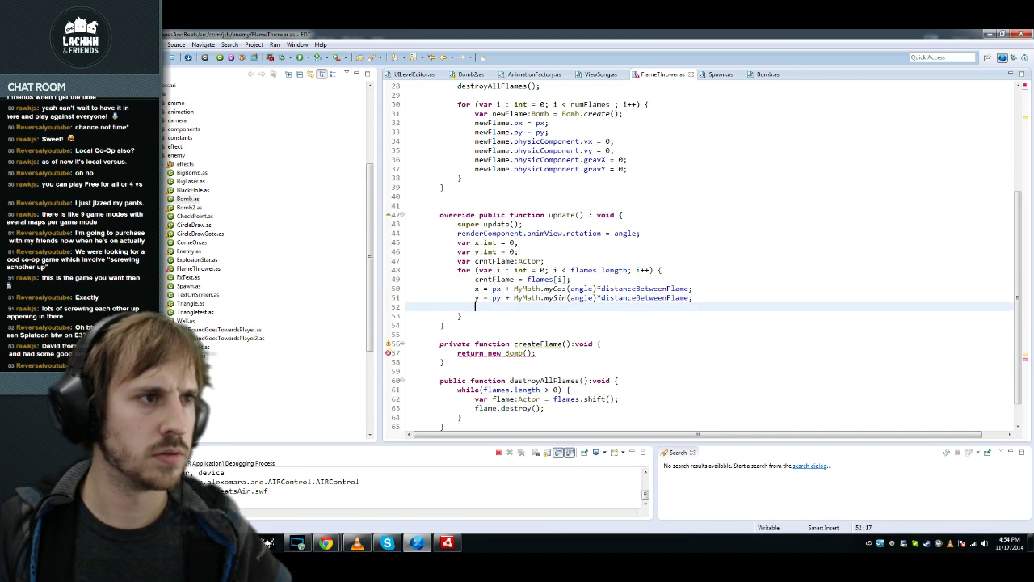
Step: Add 'crntFlame.px = x;' and a duplicated 'crntFlame.py = y;' line to the loop
type("crntFlame.px = x;")
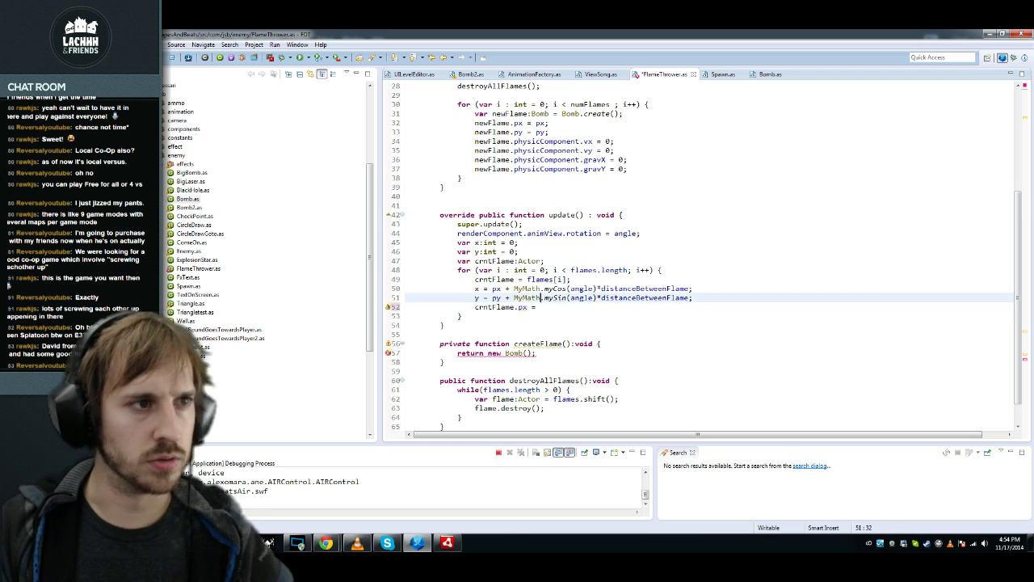
key("shift+Home")
key("ctrl+alt+Down")
key("End")
key("Left")
type("y")
key("Home")
key("Right")
key("BackSpace")
type("y")
key("Delete")
key("Down")
key("Down")
key("Return")
key("Return")
Step: Insert a destroy() override that calls destroyAllFlames()
type("destr")
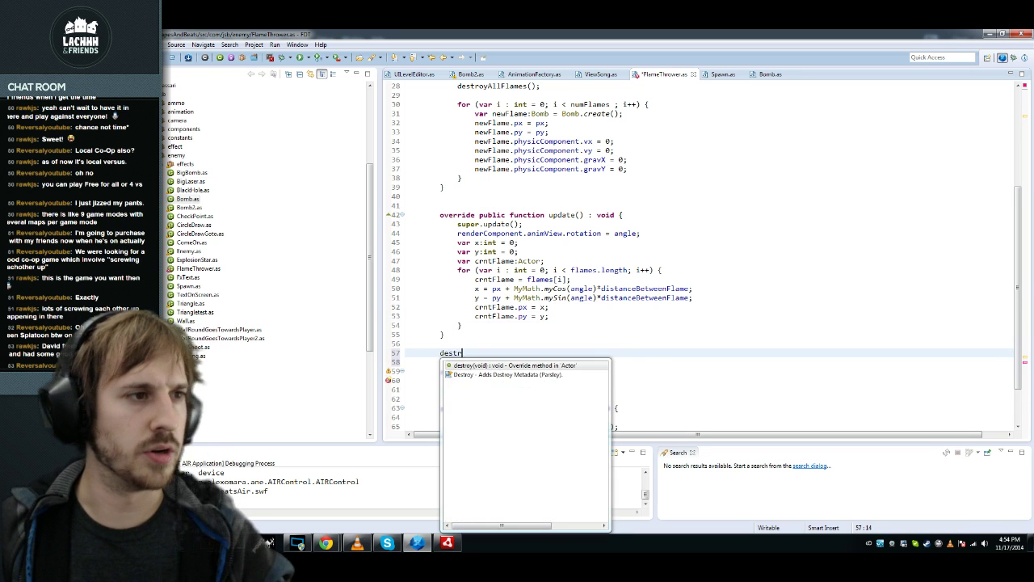
key("Return")
key("Return")
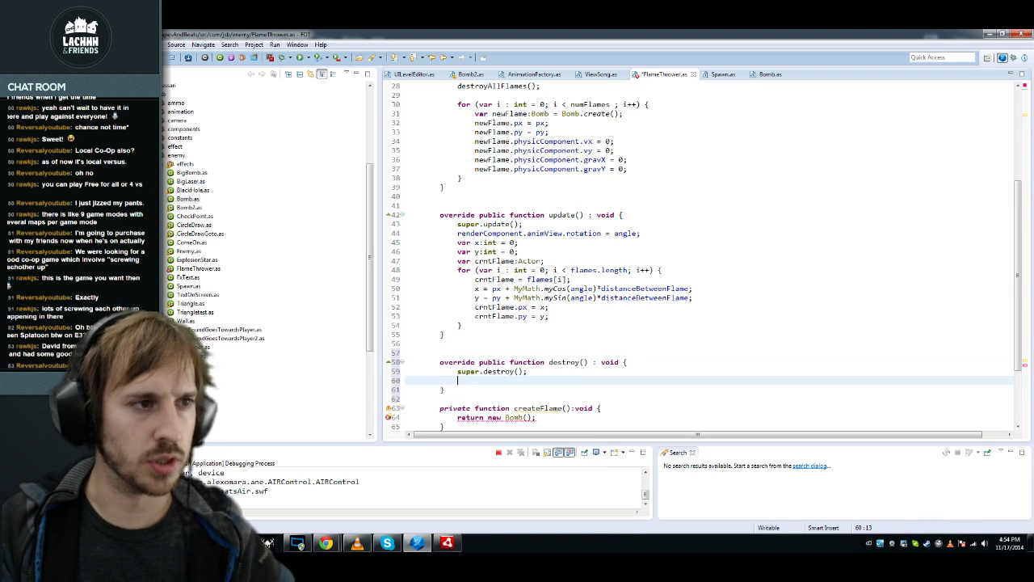
type("destr")
key("Return")
type(";")
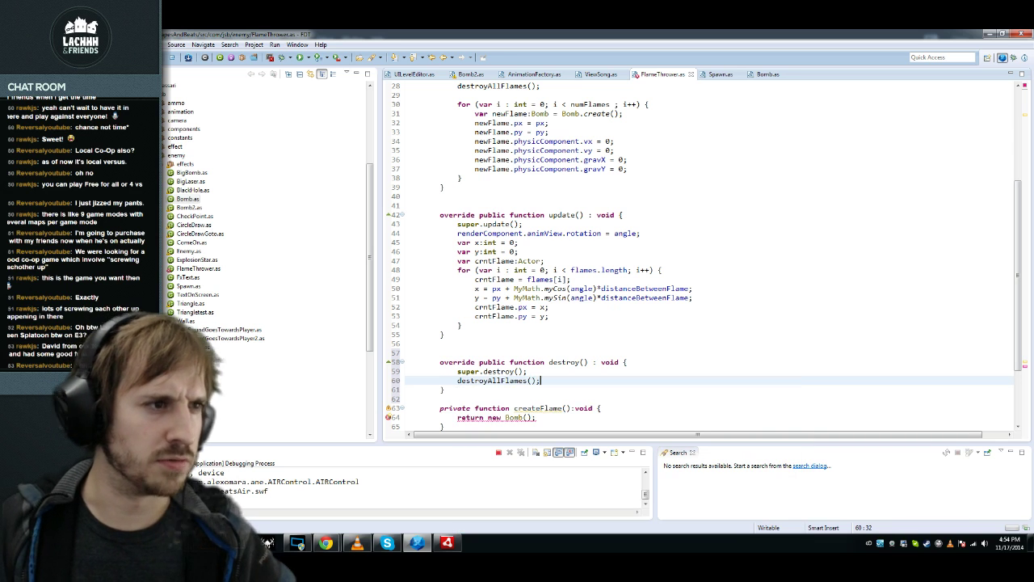
Step: Add 'createFlames(5);' at the end of the FlameThrower constructor
key("Up")
key("Up")
key("Up")
key("Up")
key("Up")
key("Up")
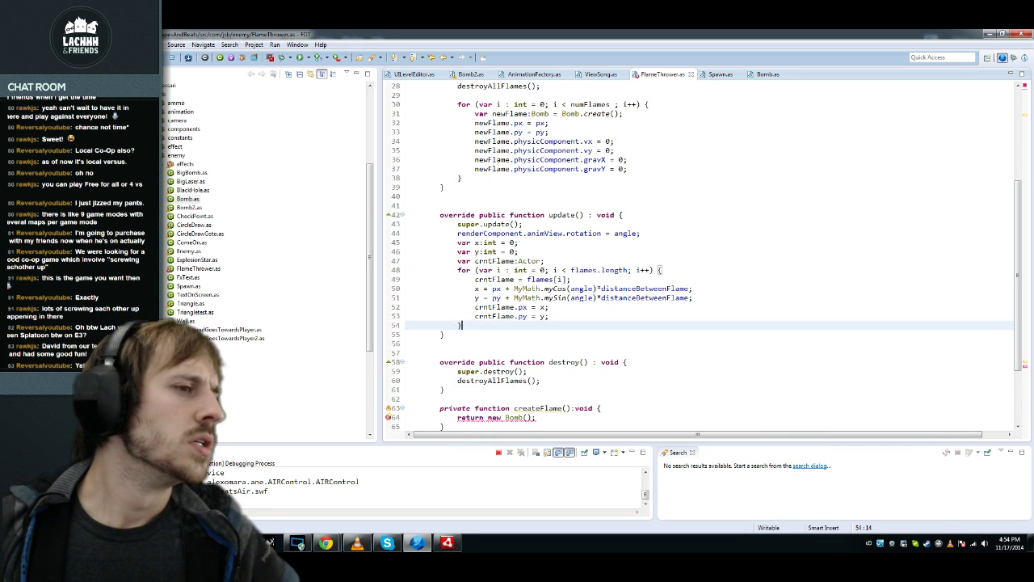
key("Up")
key("End")
scroll(699, 255, "up", 4)
left_click(533, 187)
left_click(659, 159)
key("Return")
key("Return")
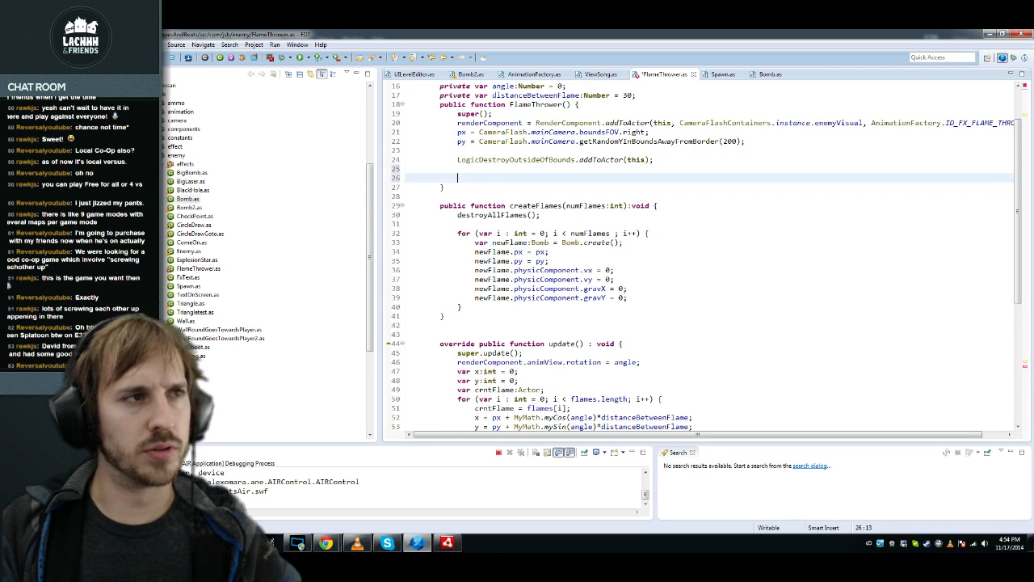
type("createFlames(5);")
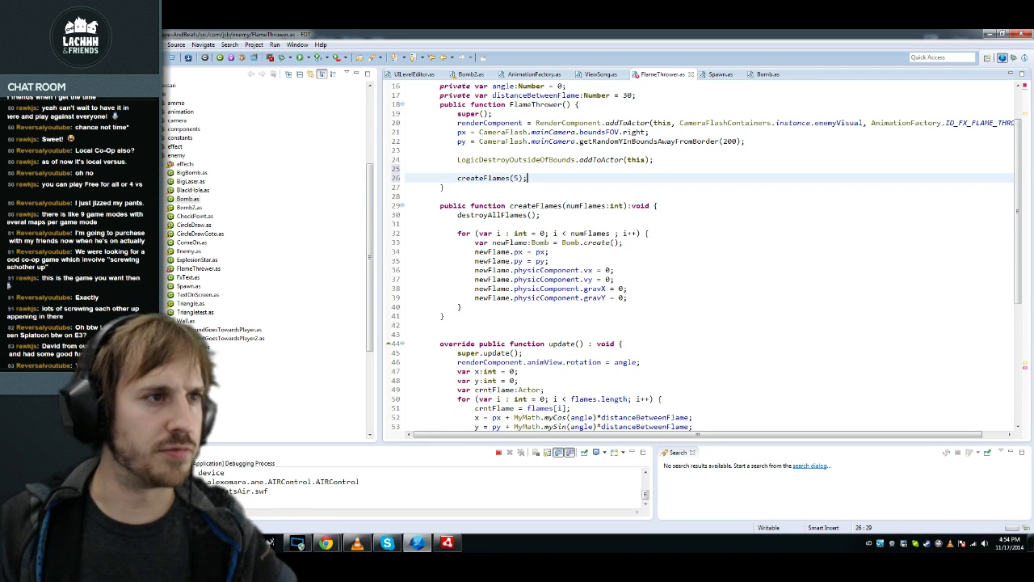
Step: Return to the update loop, placing the cursor in distanceBetweenFlame on line 53
left_click(627, 298)
scroll(704, 257, "down", 3)
left_click(549, 362)
left_click(671, 344)
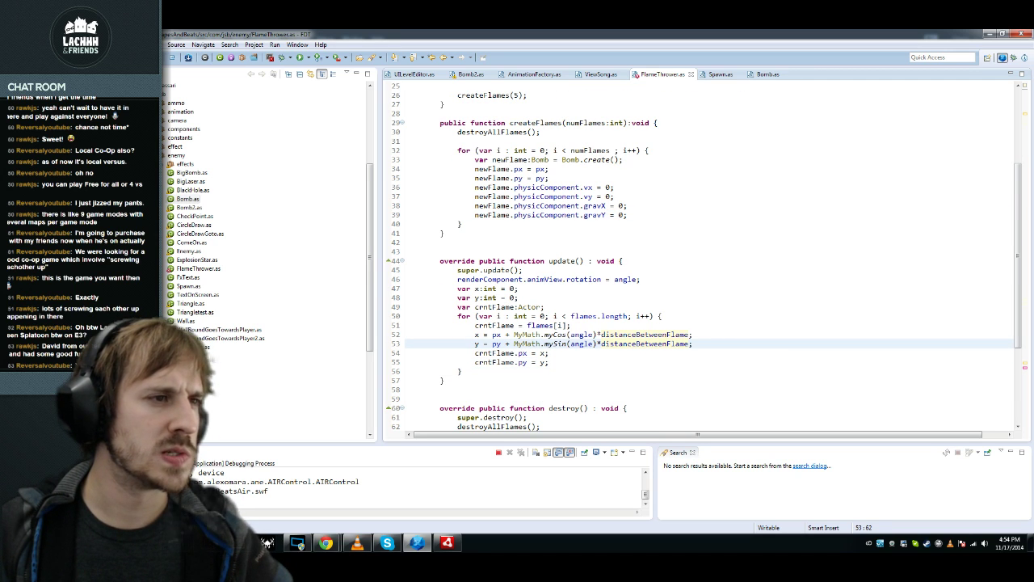
Step: Duplicate the crntFlame declaration into a new 'distance:int' variable and save
key("Up")
key("Up")
key("Up")
key("Return")
key("Up")
key("Up")
key("End")
key("shift+Home")
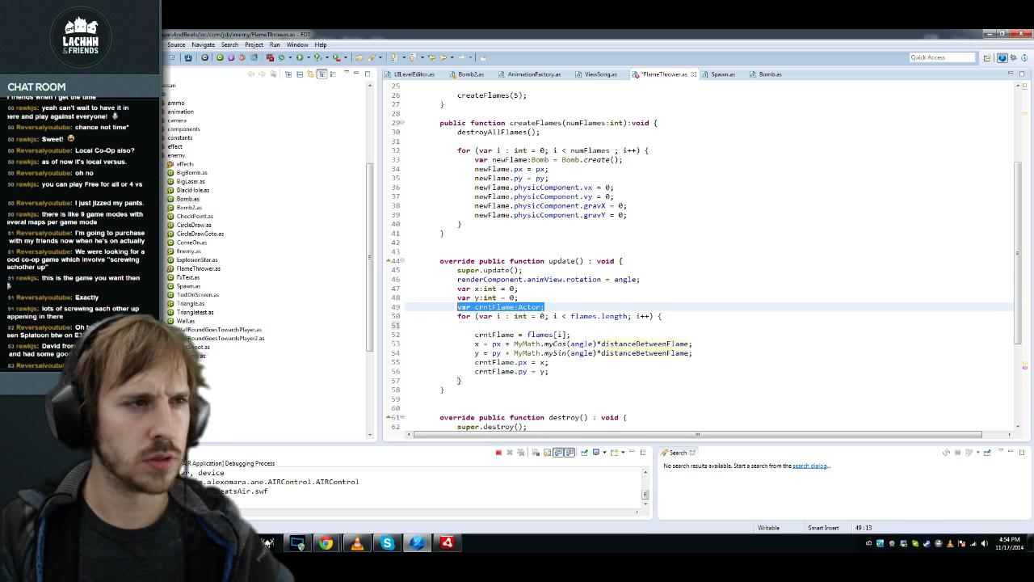
key("ctrl+alt+Down")
key("Home")
key("ctrl+Right")
key("ctrl+shift+Right")
key("ctrl+shift+Right")
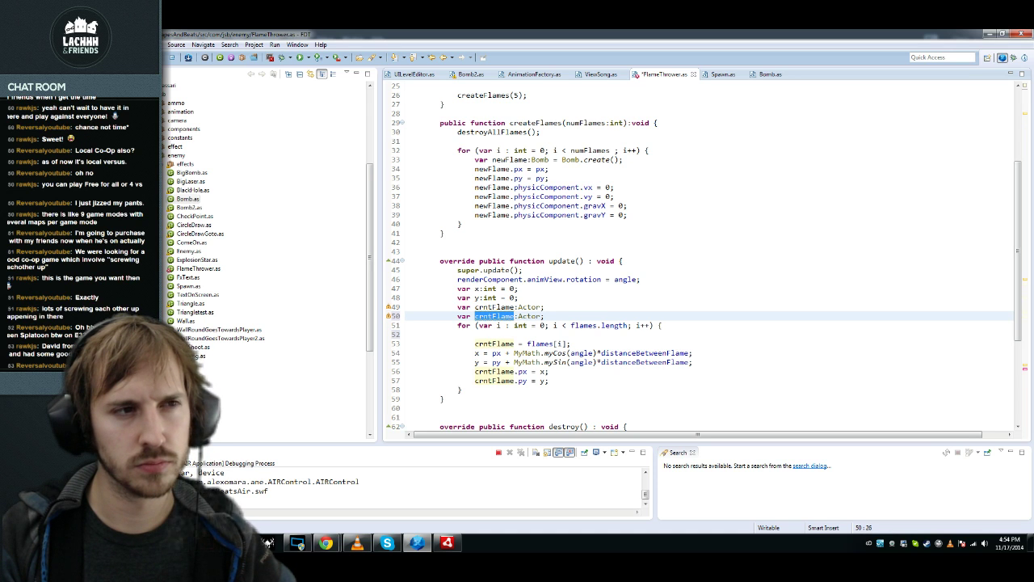
type("distance")
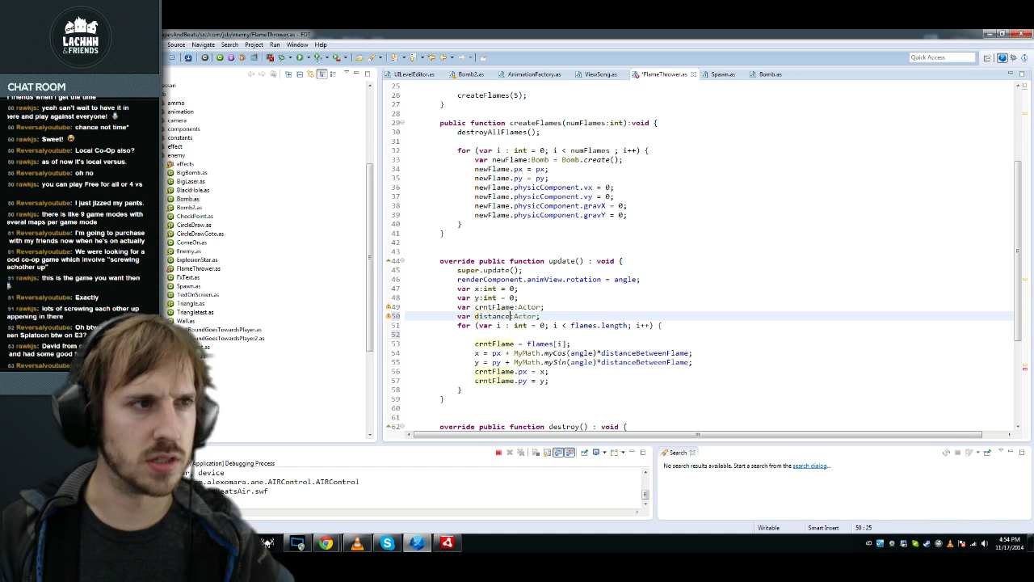
key("ctrl+shift+Left")
type("int")
key("ctrl+s")
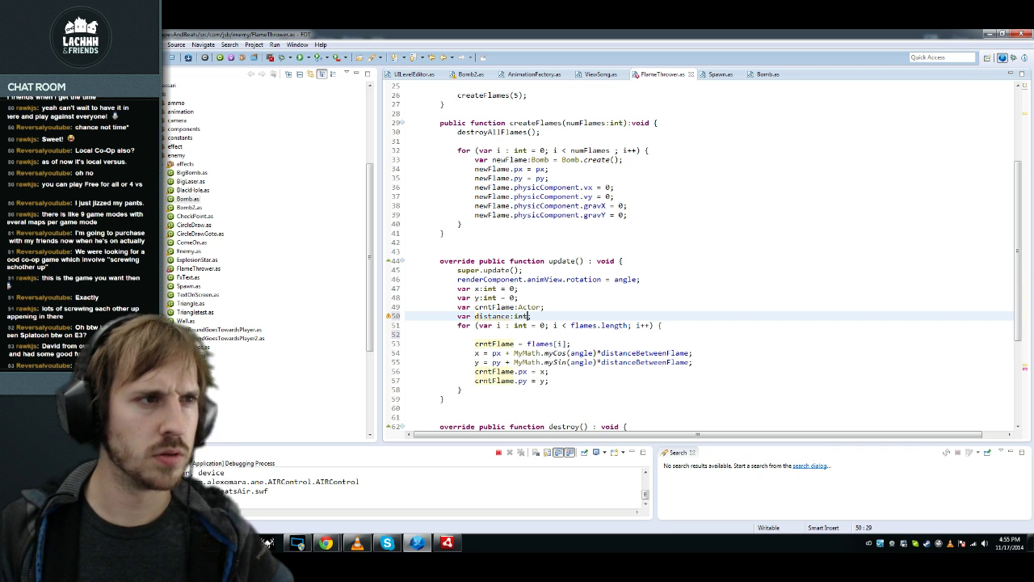
Step: Initialize distance with distanceBetweenFlame and save the file
type("=")
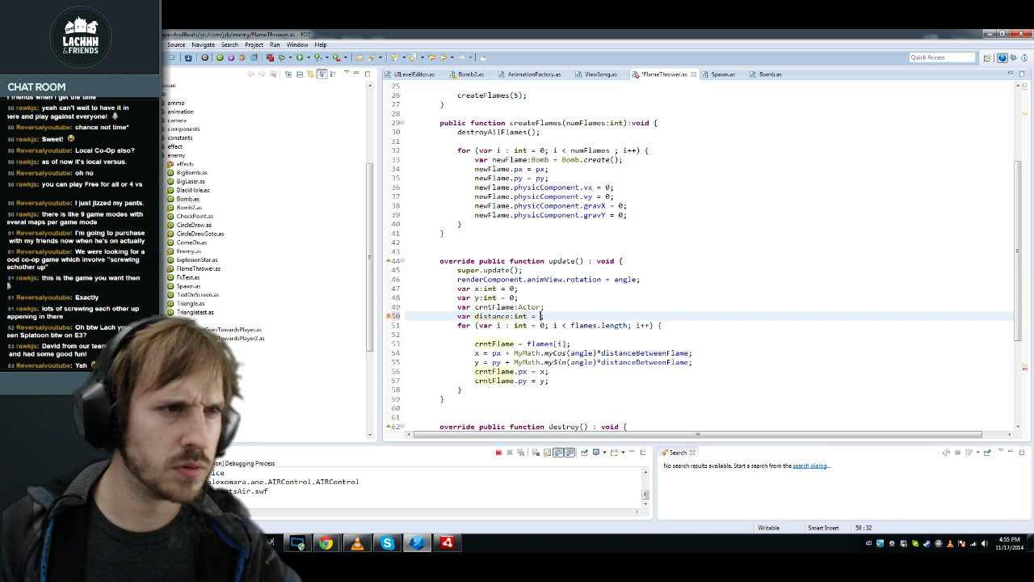
double_click(647, 352)
key("ctrl+c")
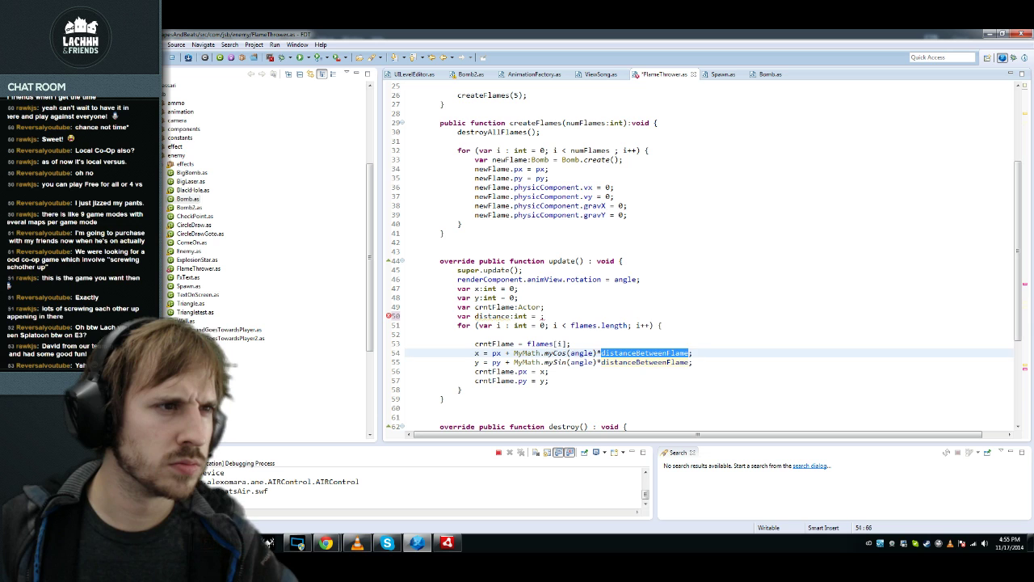
left_click(540, 316)
key("ctrl+v")
key("ctrl+s")
key("Home")
Step: Replace distanceBetweenFlame with distance in the loop and start a 'distance = (i*i' line
key("ctrl+Right")
key("ctrl+shift+Right")
key("ctrl+c")
key("Down")
key("Down")
key("Down")
key("Down")
key("End")
key("Left")
key("ctrl+shift+Left")
key("ctrl+shift+Left")
key("ctrl+shift+Left")
key("ctrl+v")
key("Down")
key("ctrl+shift+Right")
key("ctrl+shift+Right")
key("Delete")
key("Up")
key("Up")
key("Up")
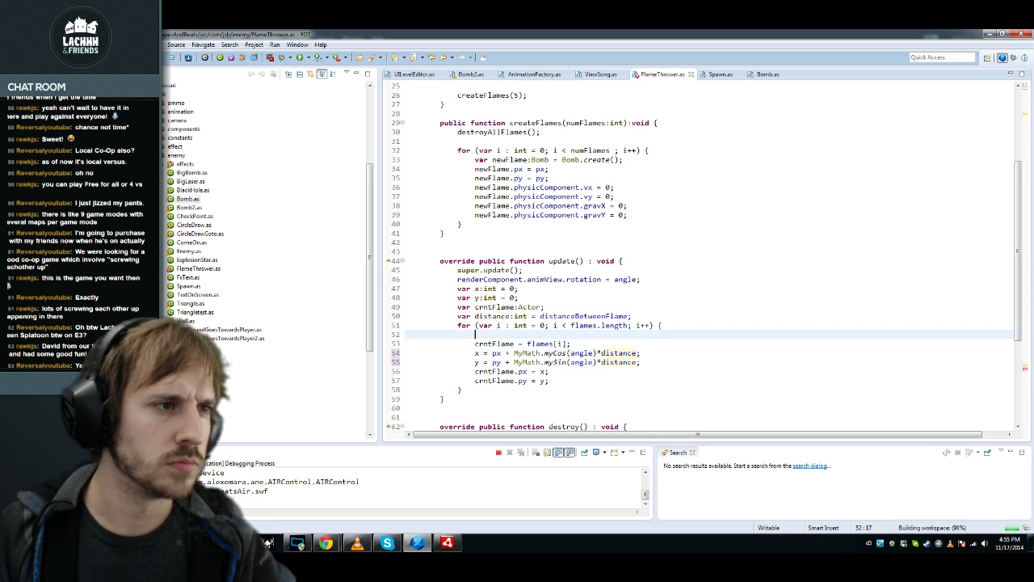
key("ctrl+v")
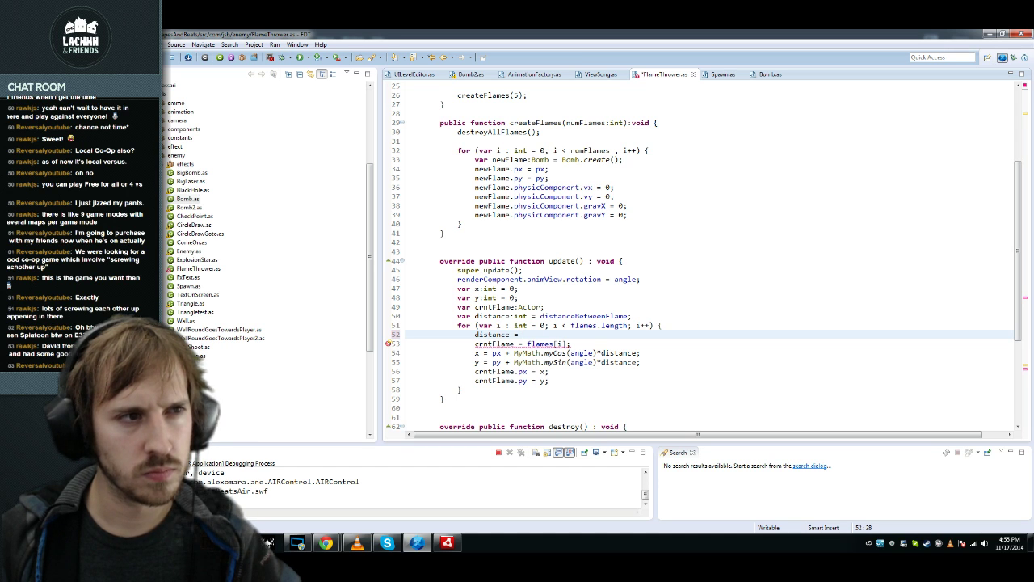
type("i")
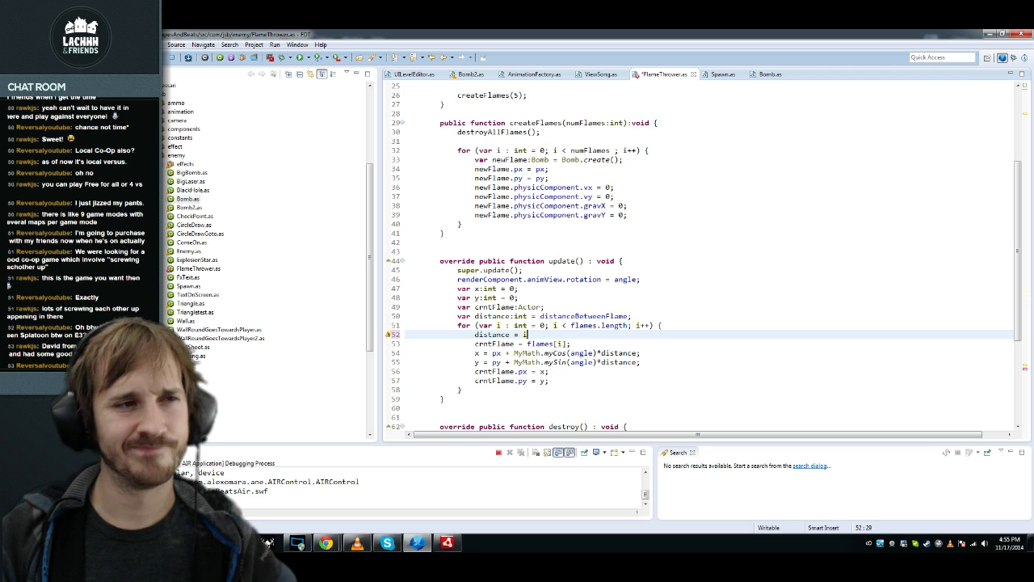
type("*i")
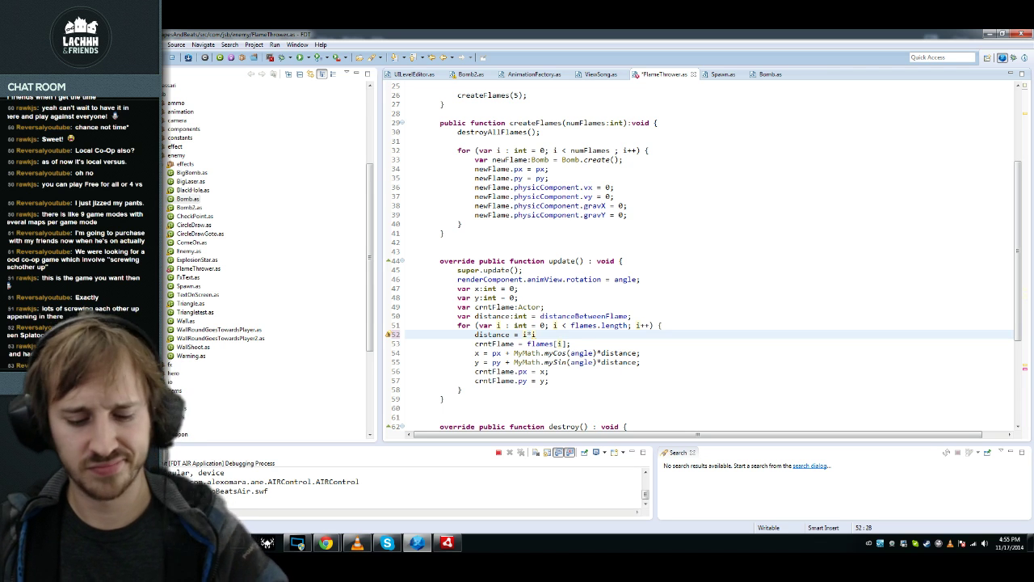
type("(")
Step: Delete the unfinished 'distance = (i*i)' line
left_click_drag(523, 335, 546, 335)
key("shift+Home")
key("BackSpace")
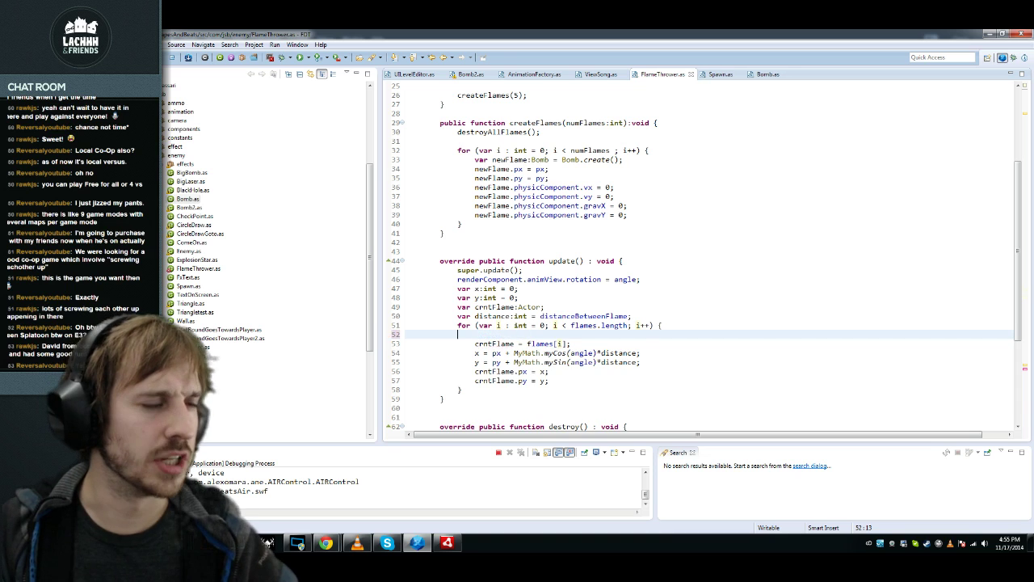
key("shift+Home")
key("BackSpace")
key("BackSpace")
Step: Add 'distance = distanceBetweenFlame*crntFlame.renderComponent.animView.scaleX;' after the crntFlame assignment
key("Down")
key("Down")
key("Up")
key("Down")
key("Up")
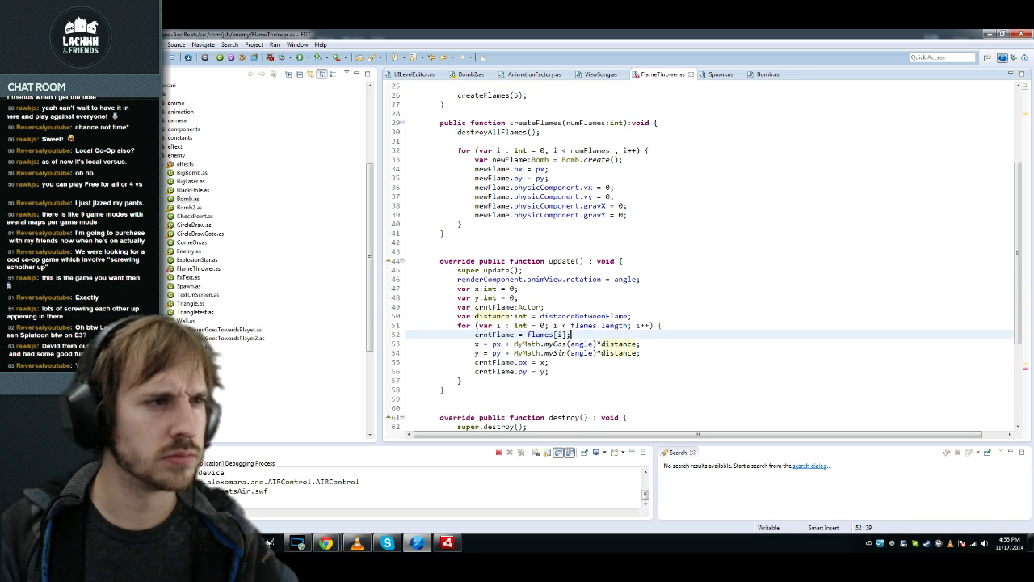
key("Return")
type("distance")
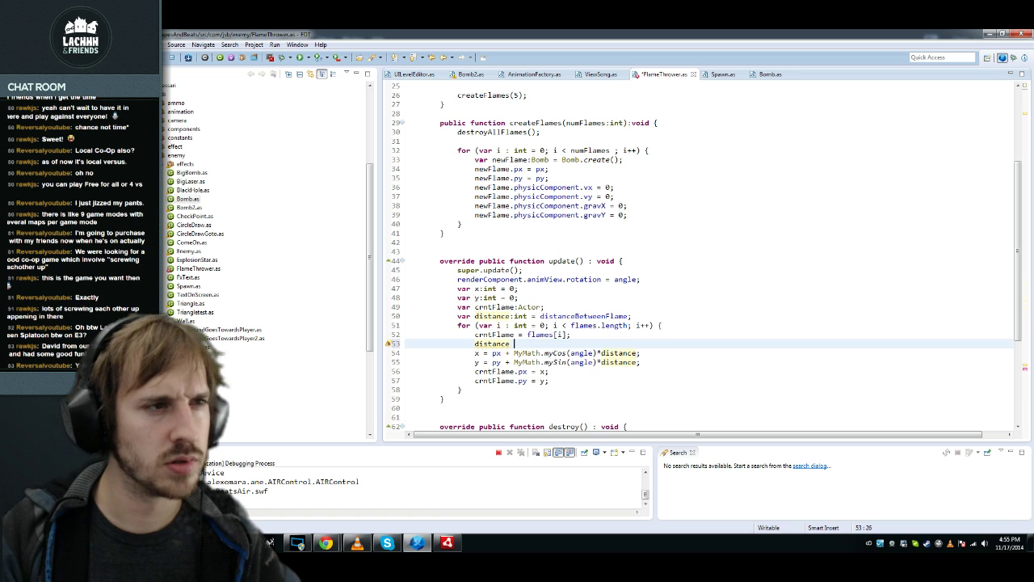
key("Up")
key("Up")
key("Up")
key("Down")
key("Down")
key("Down")
type("= distanceBetweenFlame*crntFlame.r")
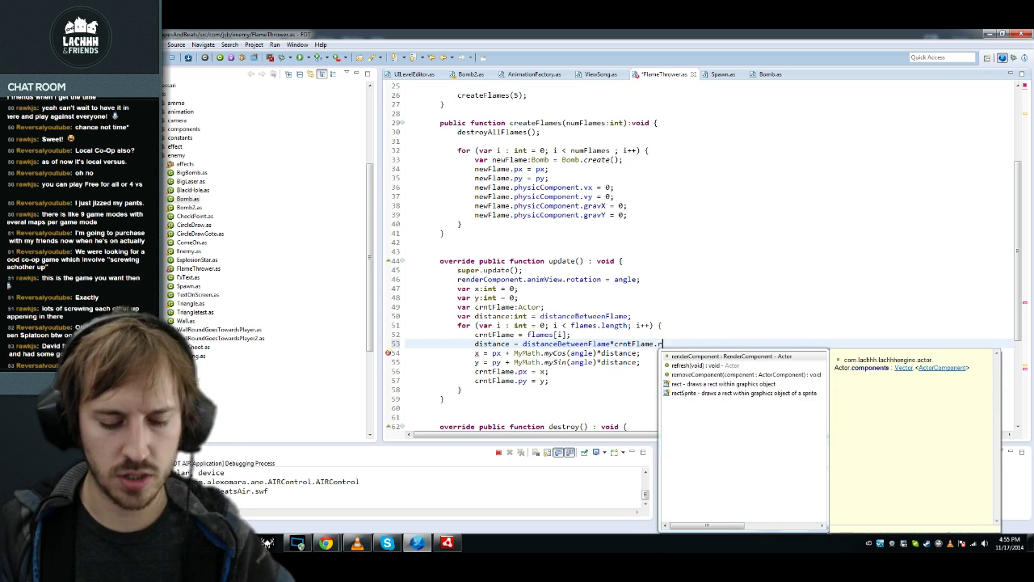
key("Return")
type(".a")
key("Return")
type(".")
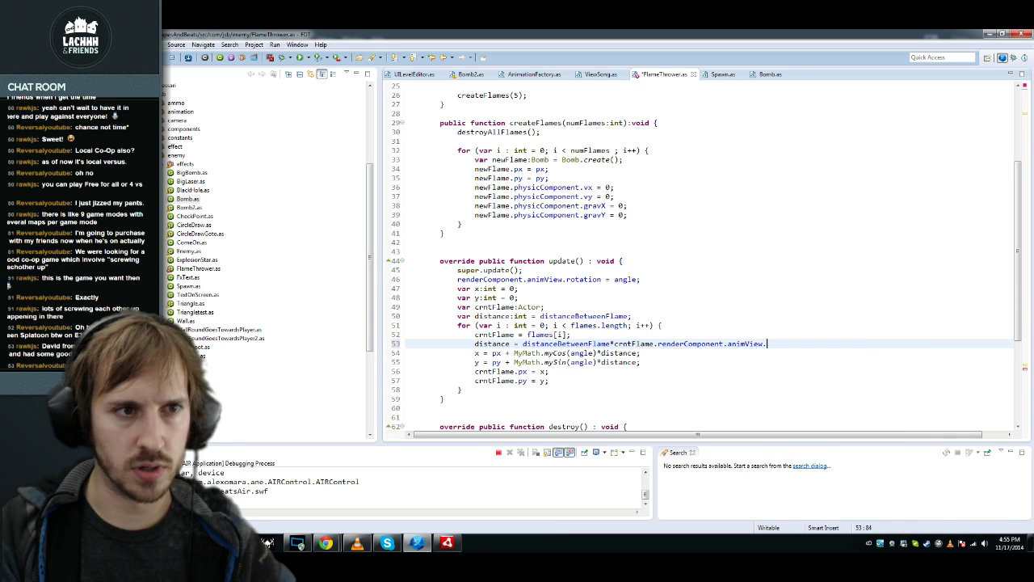
type("sc")
key("Return")
type(";")
Step: Copy the crntFlame...animView.scaleX expression onto a new line after line 39 in createFlames
key("Home")
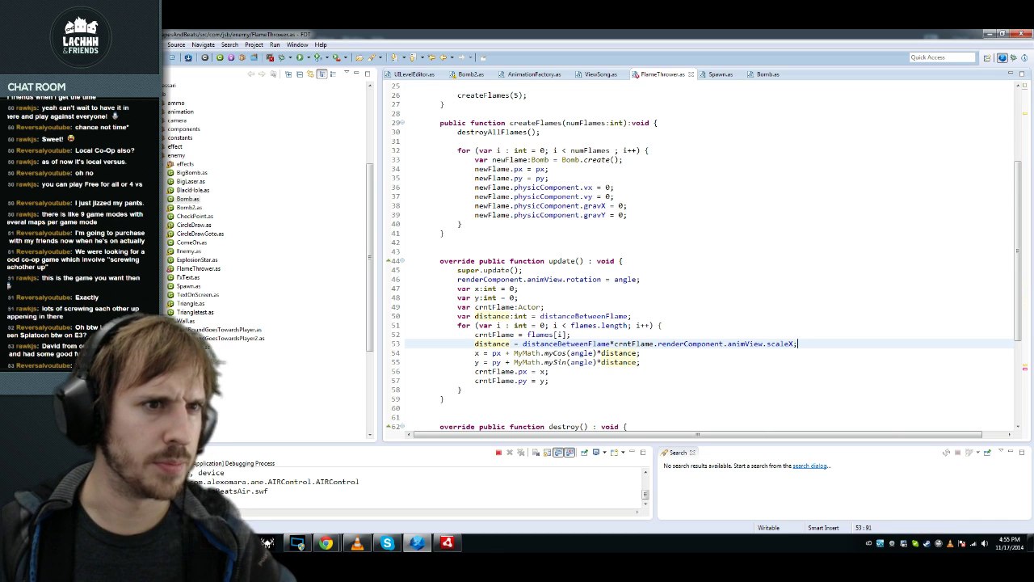
key("ctrl+shift+Left")
key("ctrl+shift+Left")
key("ctrl+shift+Left")
key("ctrl+shift+Left")
key("ctrl+shift+Left")
key("ctrl+shift+Left")
key("ctrl+shift+Left")
key("Up")
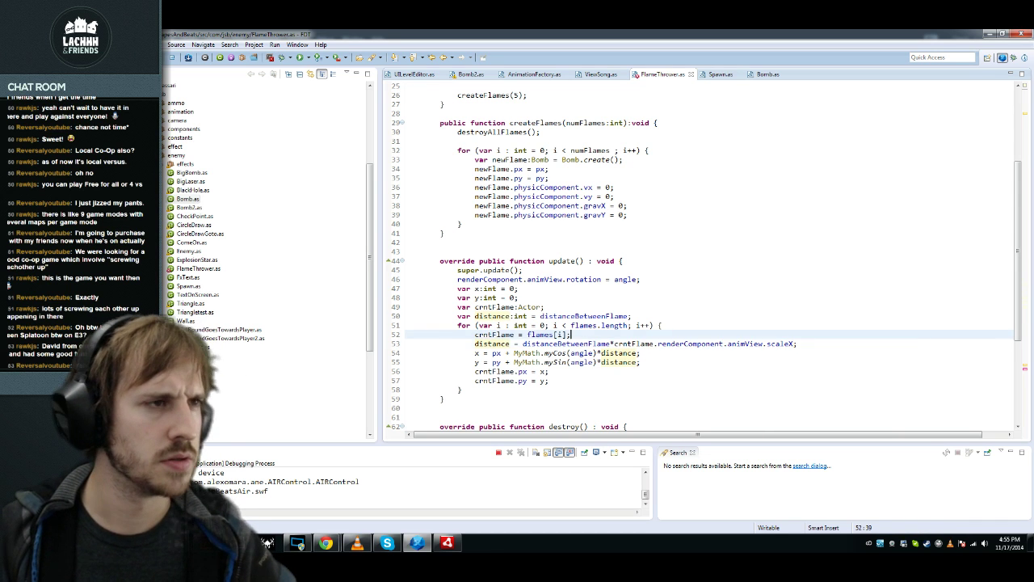
key("Up")
key("Up")
key("Up")
key("Up")
key("Up")
key("Up")
key("Up")
key("Up")
key("Up")
key("Up")
key("Up")
key("Up")
key("Up")
key("End")
key("Return")
key("ctrl+v")
key("ctrl+shift+Right")
Step: Set line 40 to newFlame's animView.scaleX = 1+(i*i)*0.25
type("newFlame")
key("End")
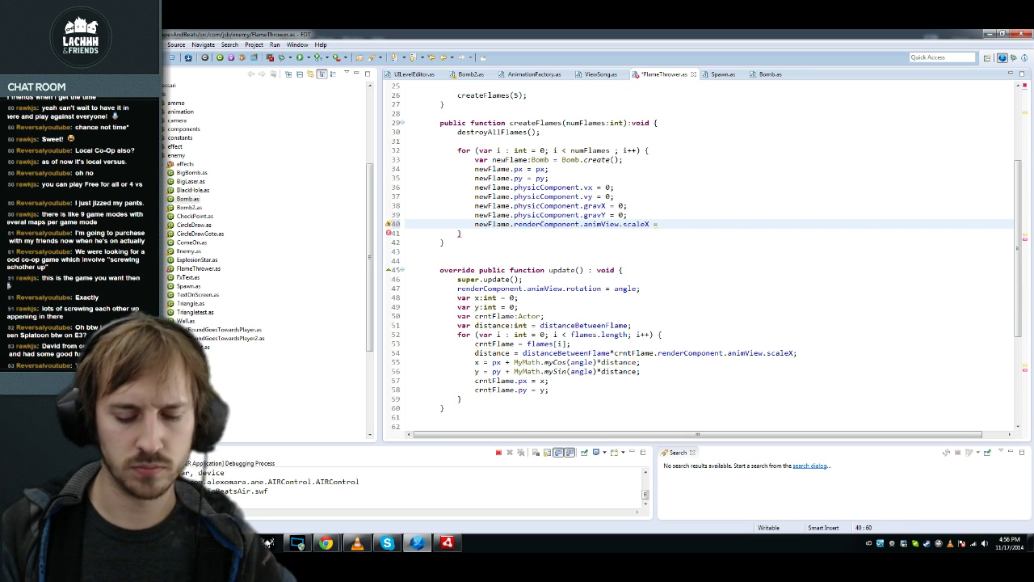
type("= 1+")
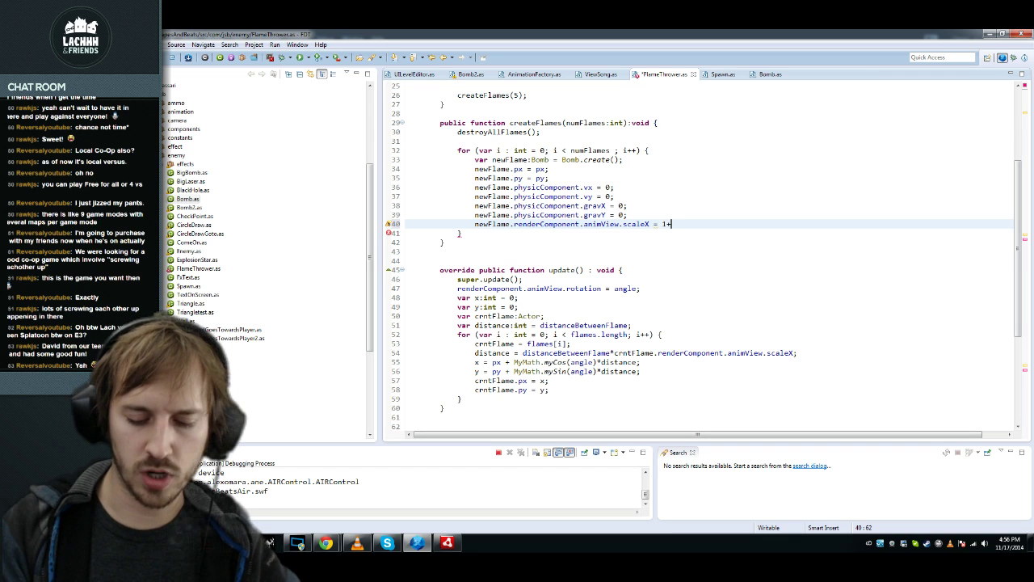
type("s")
type("*i;")
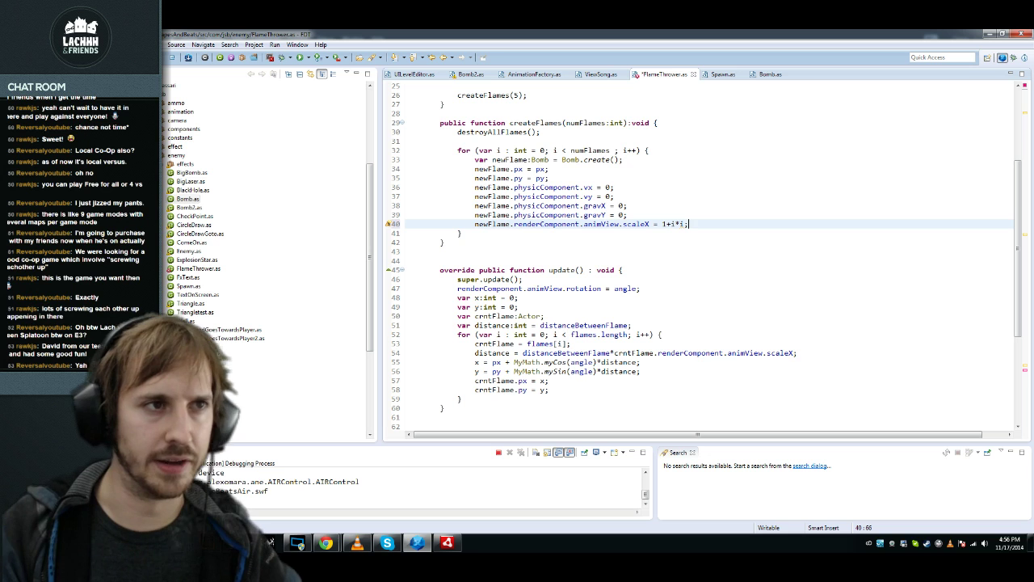
key("ctrl+s")
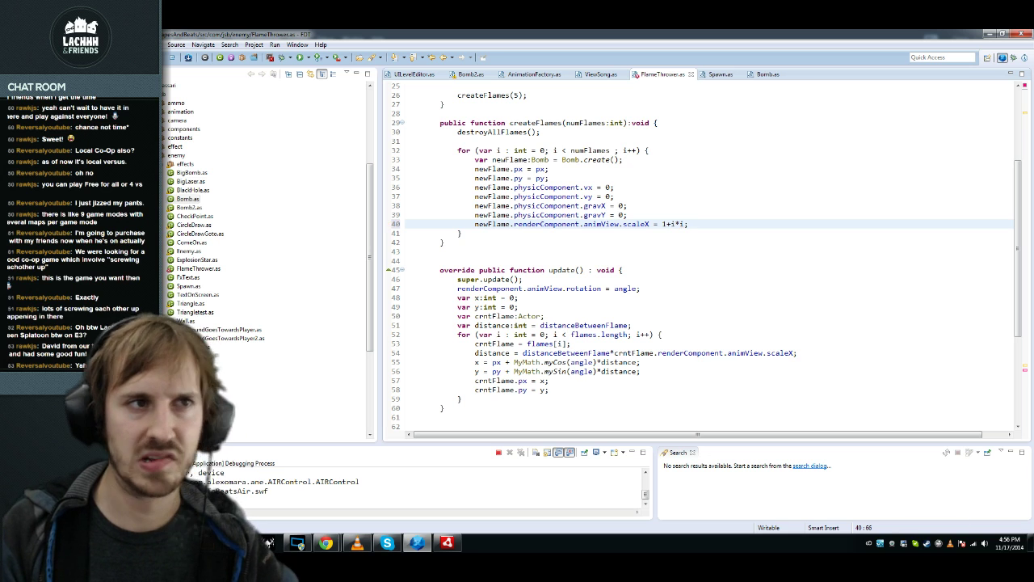
type("(")
key("Right")
key("Right")
key("Right")
type(")")
type("/4")
key("ctrl+s")
key("BackSpace")
key("BackSpace")
type("*0.25")
Step: Duplicate the line as scaleY, set equal to newFlame's animView.scaleX
key("Home")
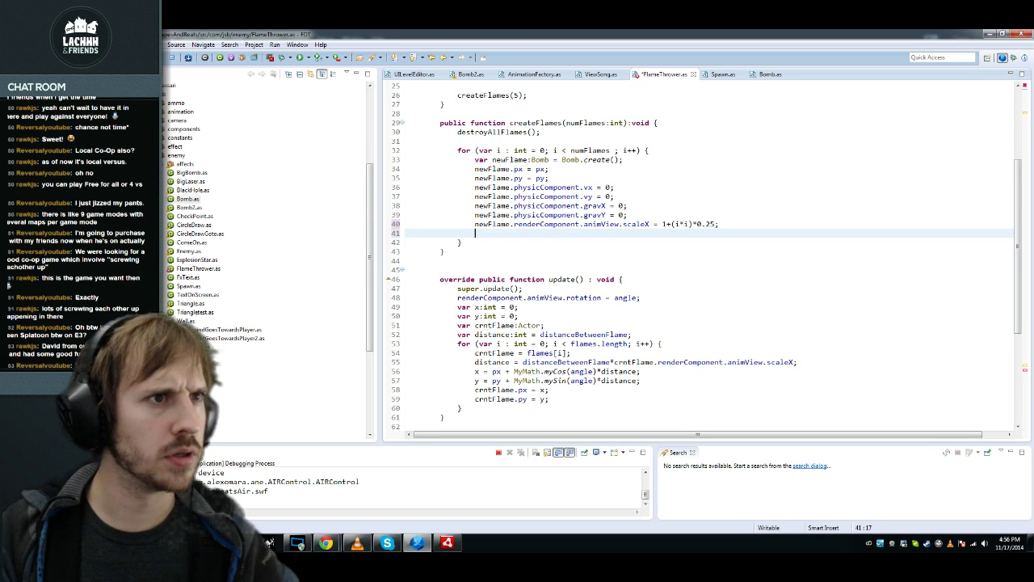
key("ctrl+alt+Down")
key("Left")
key("Left")
key("Left")
key("Left")
key("Left")
key("Left")
key("Left")
key("Left")
key("Left")
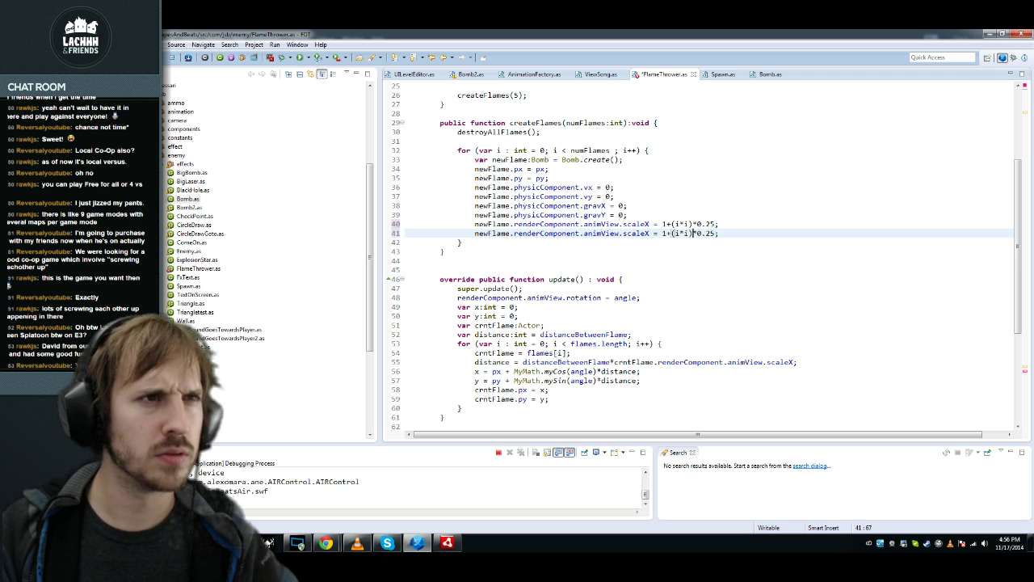
key("BackSpace")
type("Y")
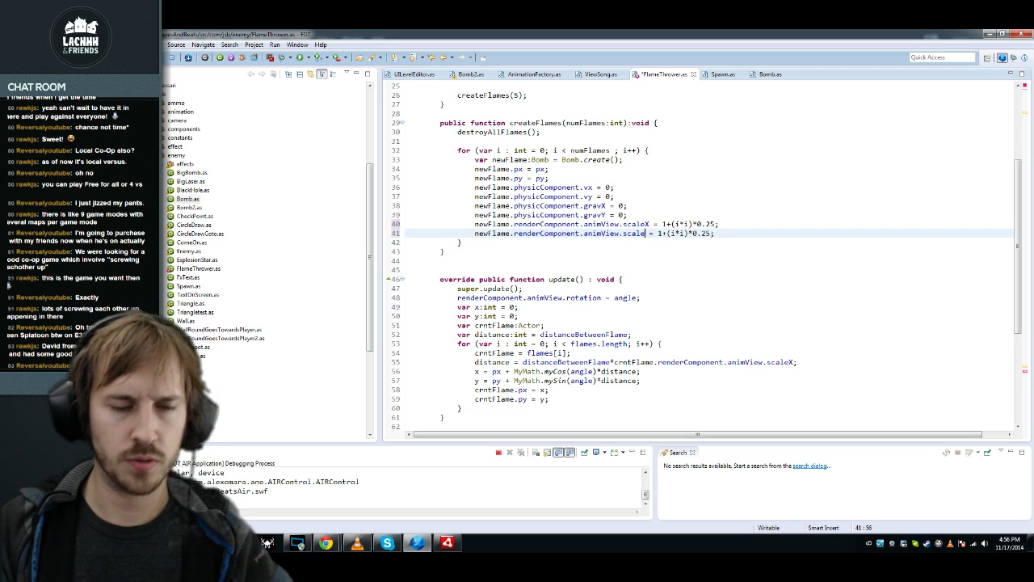
key("Right")
key("Right")
key("Right")
key("shift+End")
type("newFlame.renderComponent.animView.scaleX;")
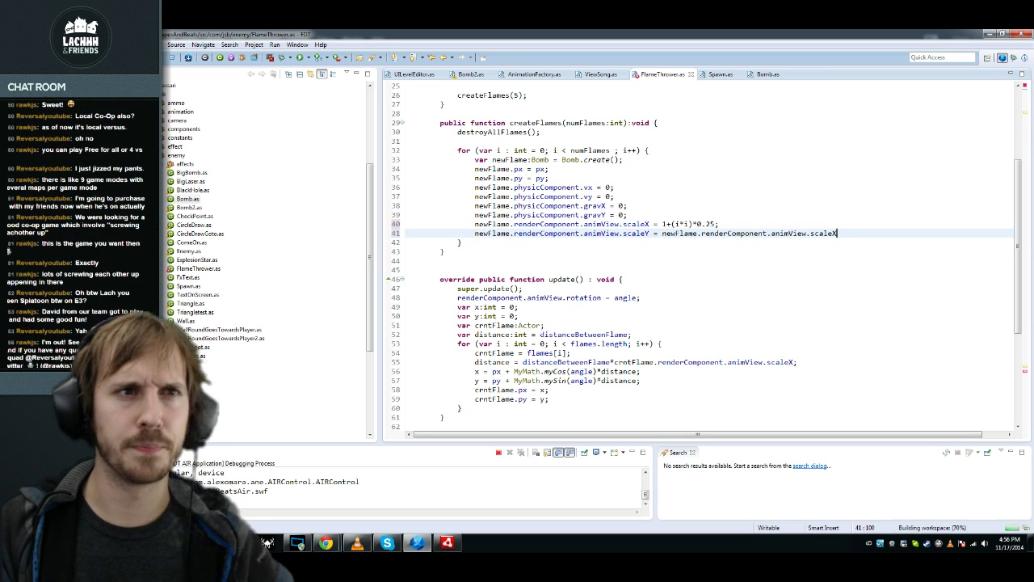
key("Down")
key("Down")
key("Down")
key("Down")
key("Down")
key("Down")
key("Down")
key("Down")
key("Down")
key("Down")
key("Down")
key("Down")
key("Down")
key("Down")
key("Down")
key("Down")
key("Down")
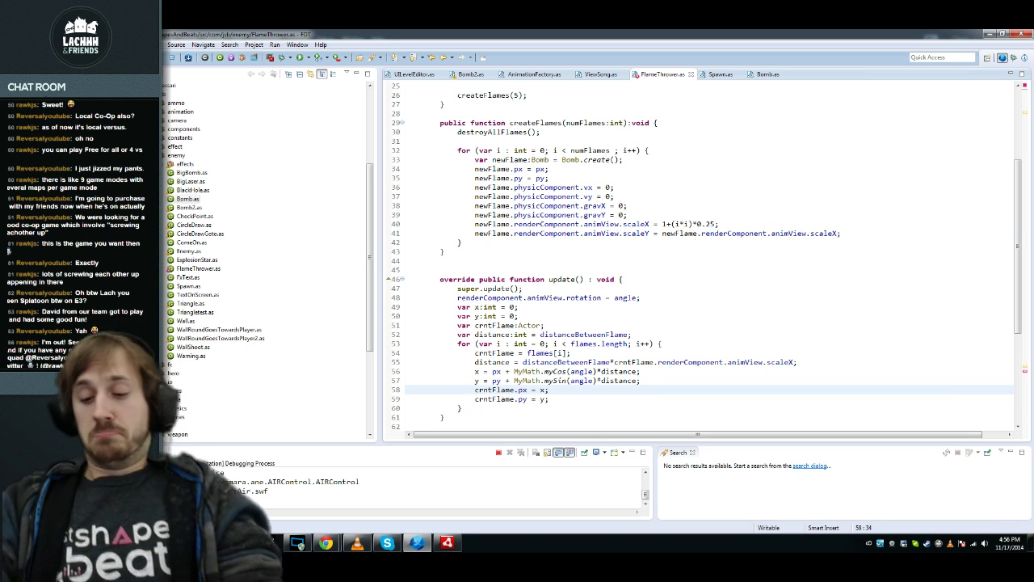
Step: Rebuild and relaunch the debug build of the game with F11, twice
key("F11")
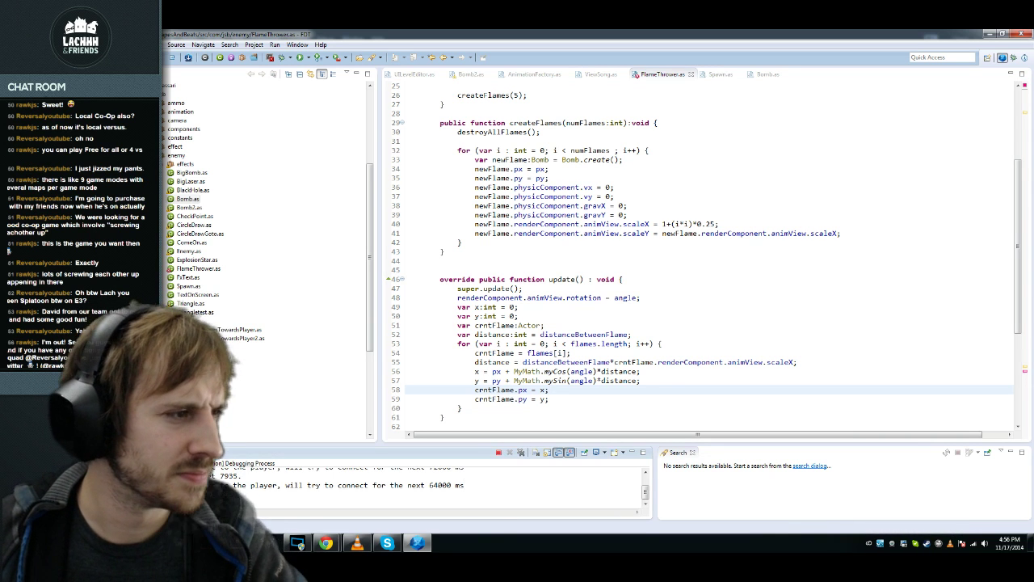
left_click(572, 354)
key("F11")
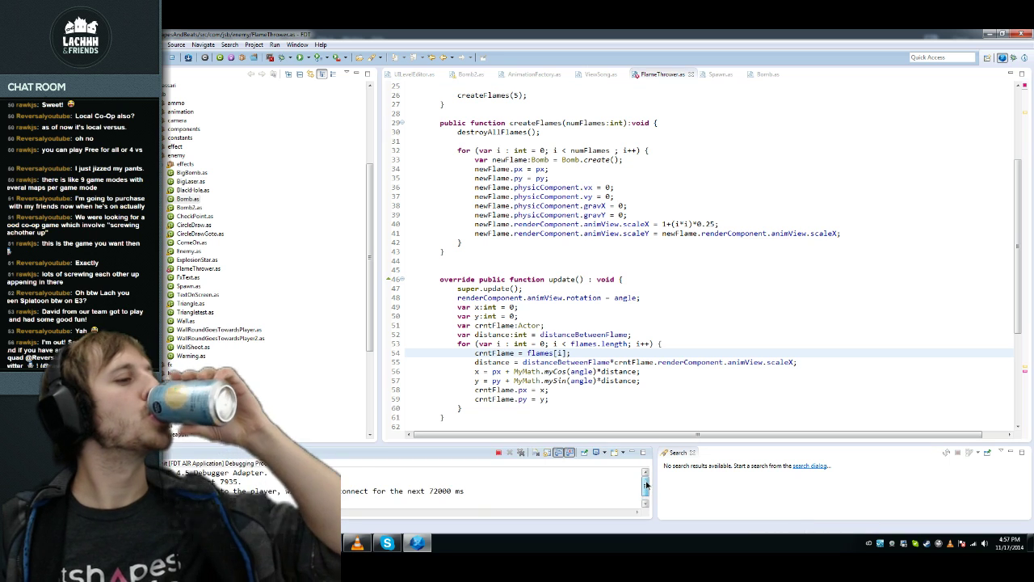
left_click(641, 297)
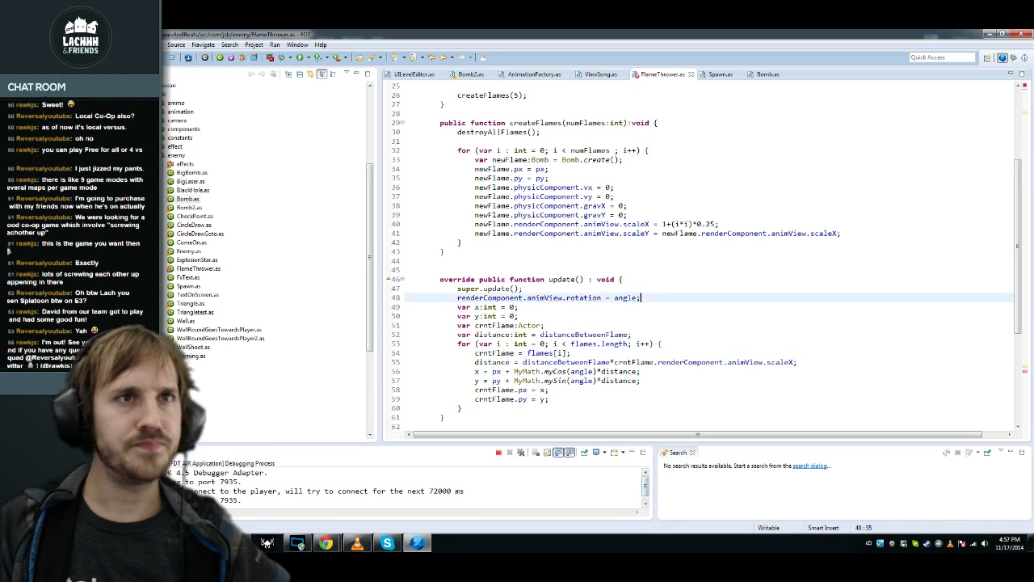
Step: Restart FDT and close the Welcome Screen to show UILevelEditor.as
left_click(1022, 36)
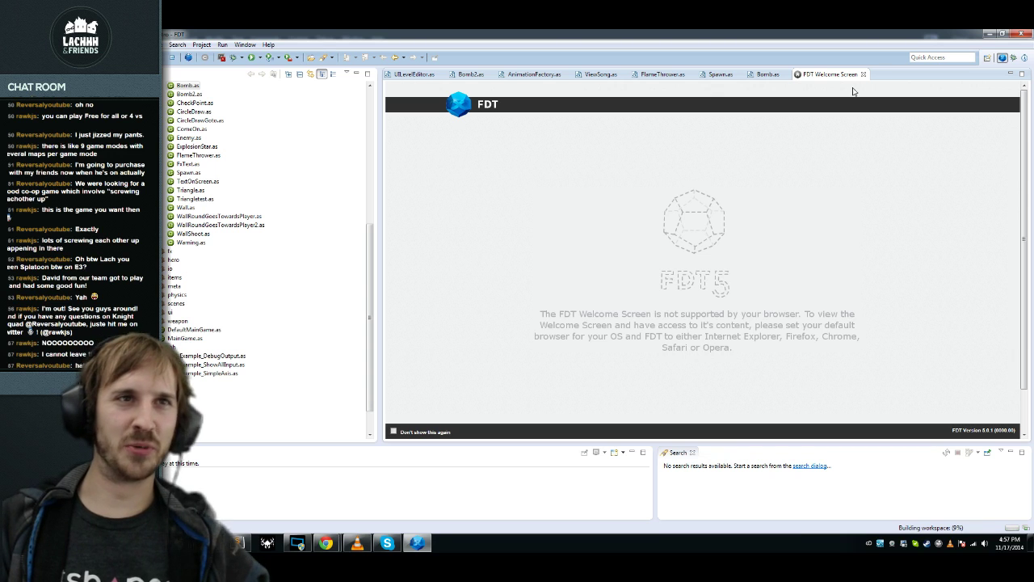
left_click(863, 74)
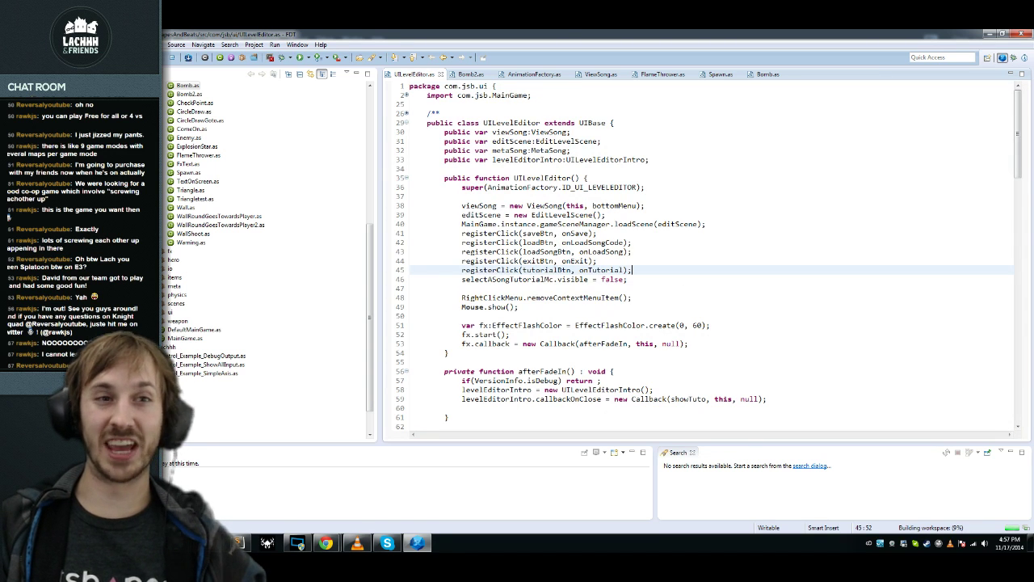
key("Down")
key("Down")
key("Down")
key("Down")
key("Up")
key("Up")
key("Up")
key("Up")
key("Up")
key("Up")
key("shift+Up")
key("Down")
key("Down")
key("Down")
key("Down")
key("Up")
key("Up")
key("Up")
key("Up")
key("Up")
key("Up")
key("Up")
key("Up")
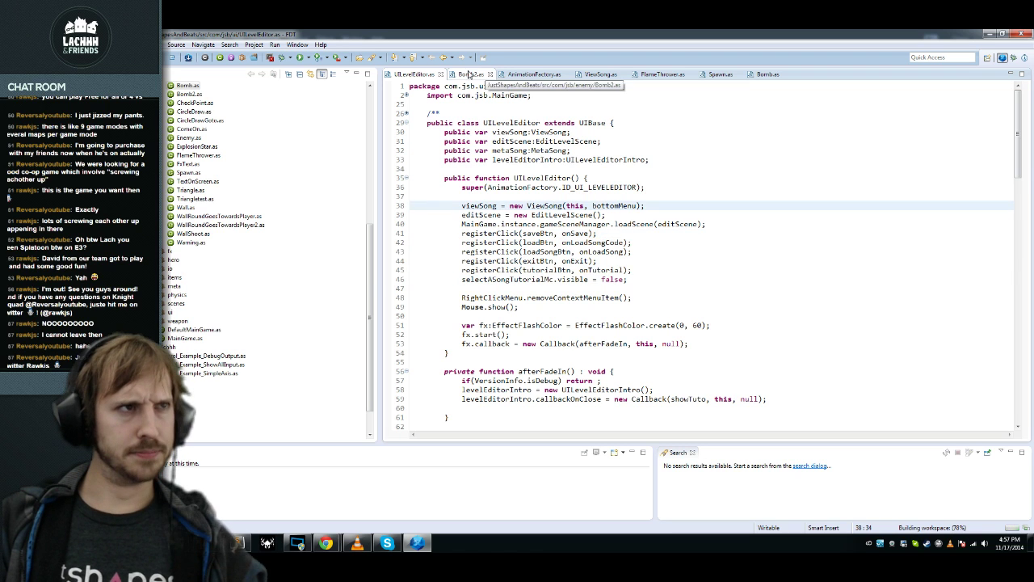
Step: Delete the blank lines 35 and 39 in Bomb2.as's constructor and start a debug compile with F11
left_click(469, 75)
left_click(457, 297)
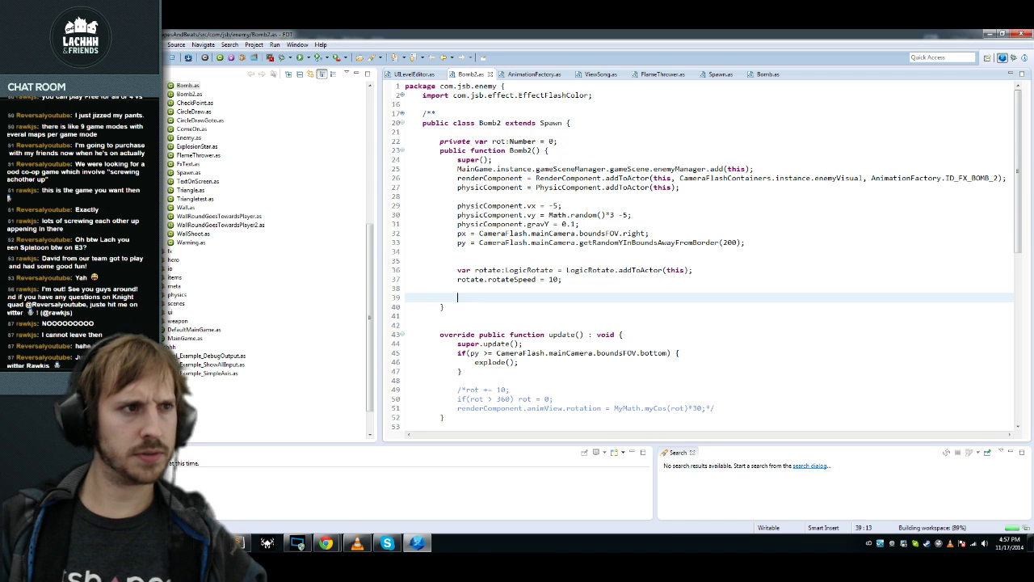
key("ctrl+d")
key("Up")
key("Up")
key("Up")
key("Up")
key("Up")
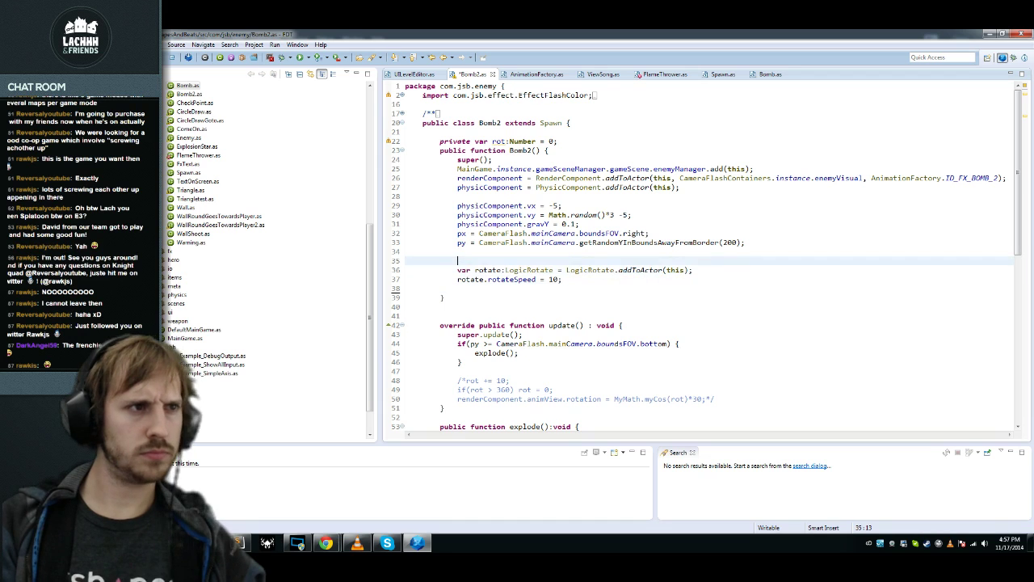
key("ctrl+d")
key("F11")
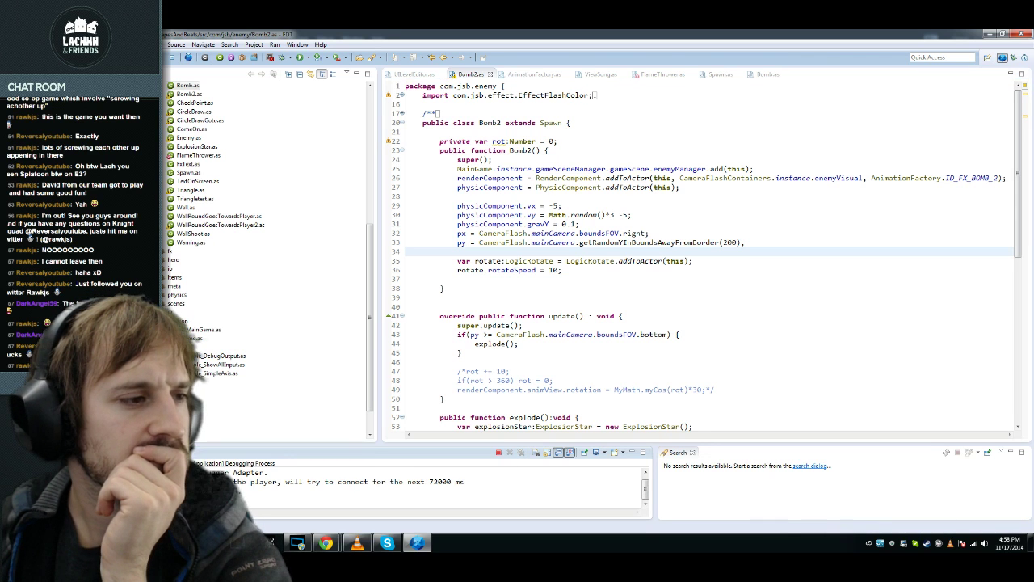
Step: Run the BitsToBeats-DebugInit configuration twice from Run Configurations
left_click(533, 343)
left_click(317, 58)
left_click(318, 94)
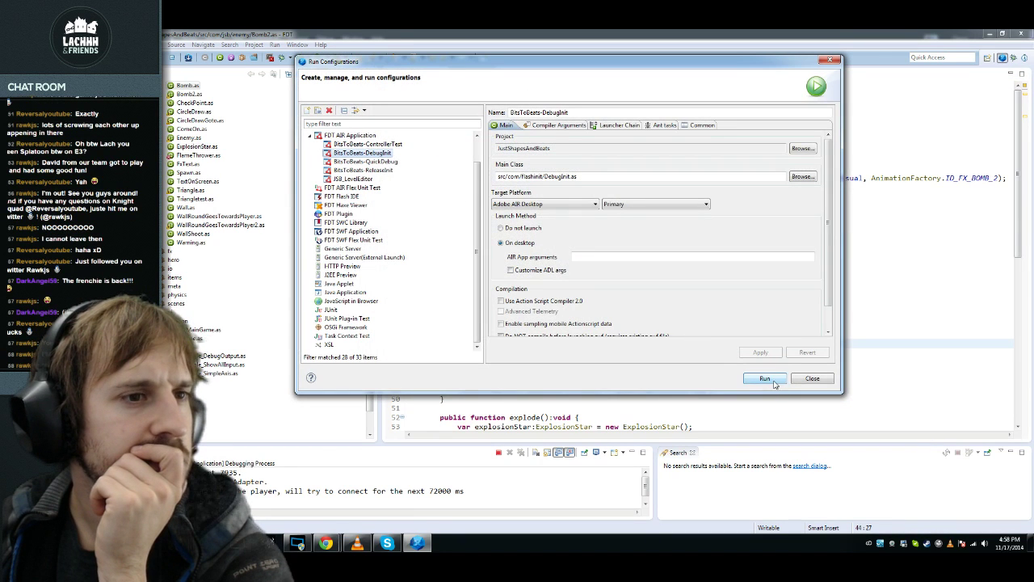
left_click(765, 378)
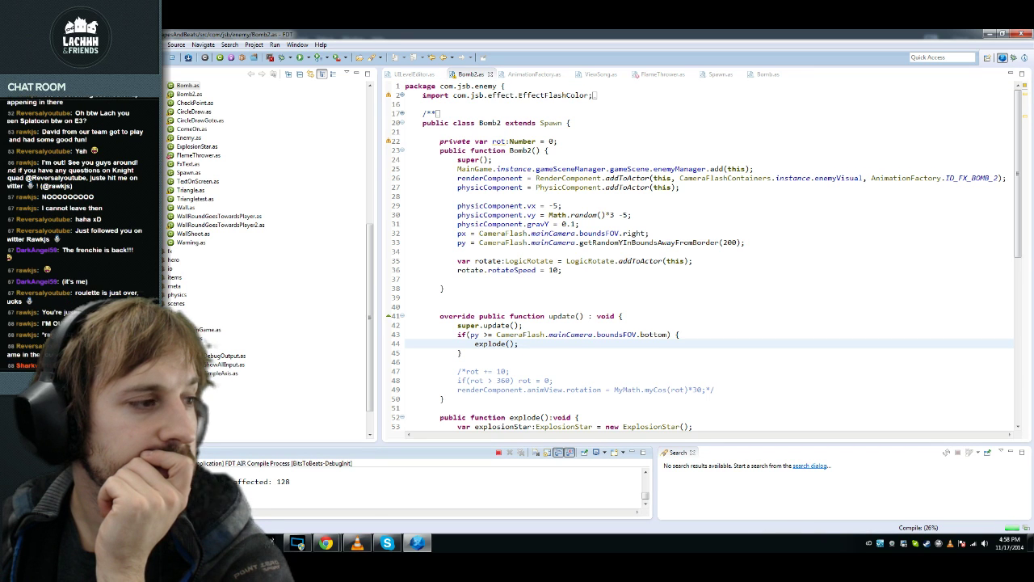
left_click(645, 474)
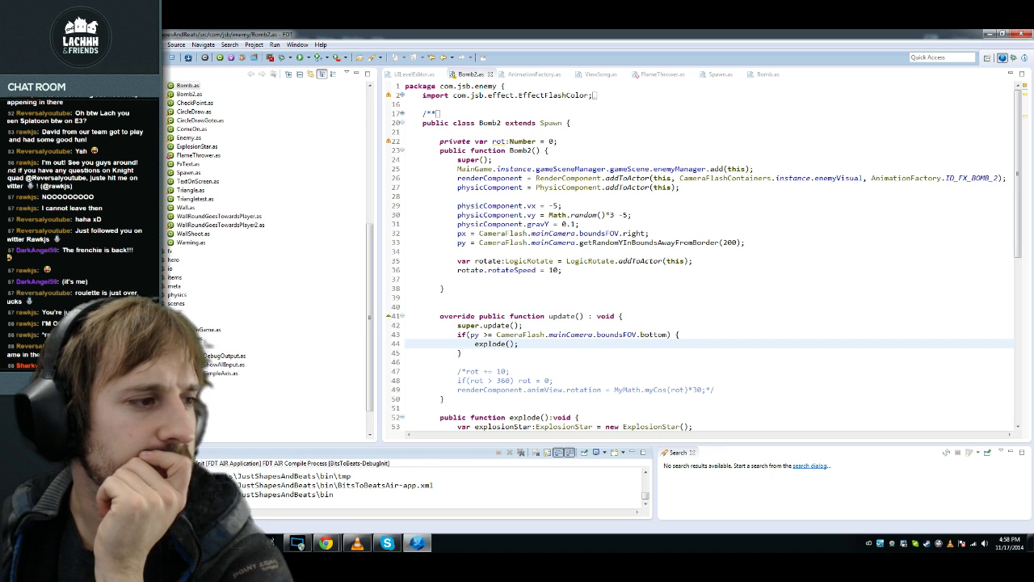
left_click(308, 57)
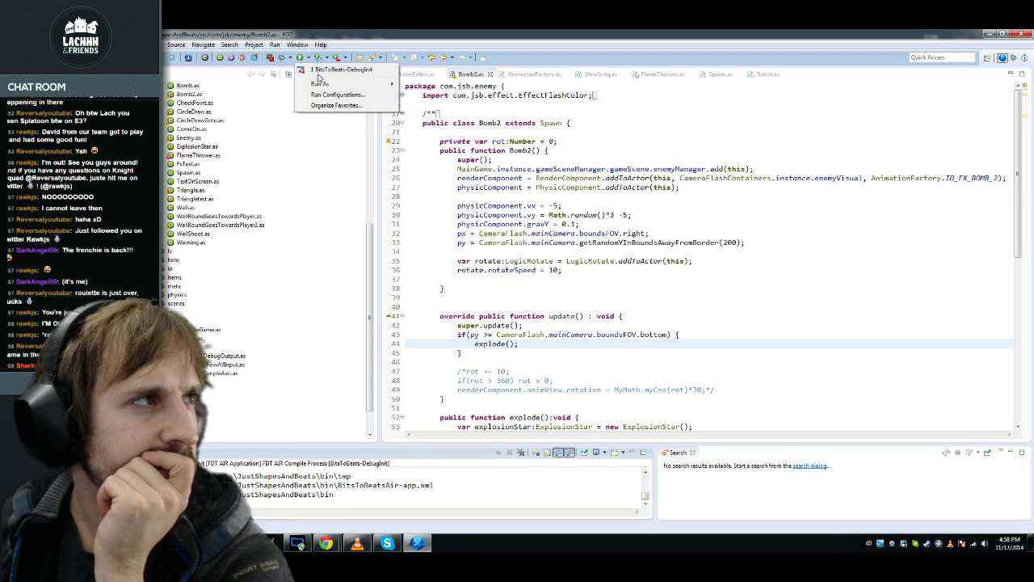
left_click(339, 96)
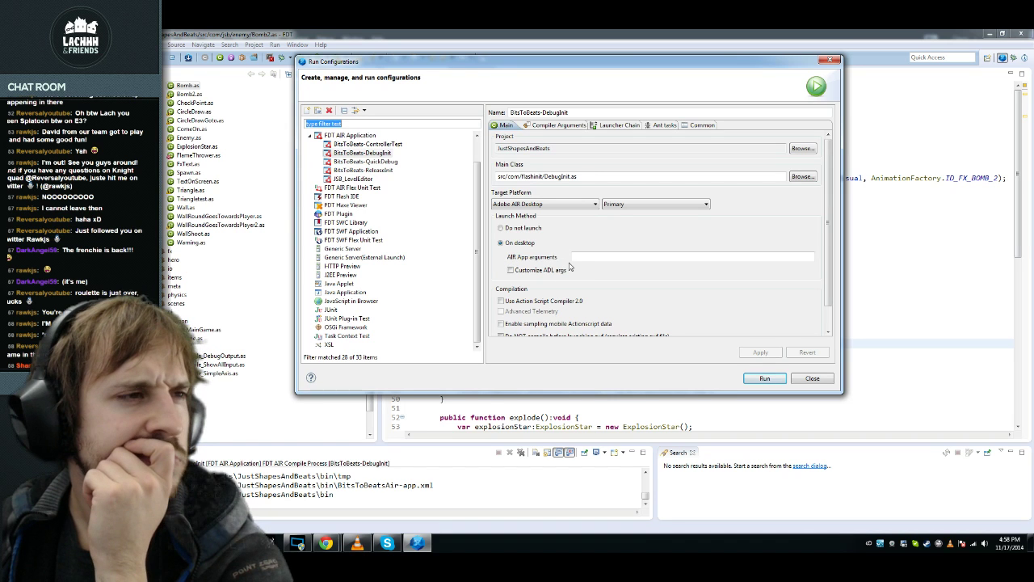
left_click(766, 377)
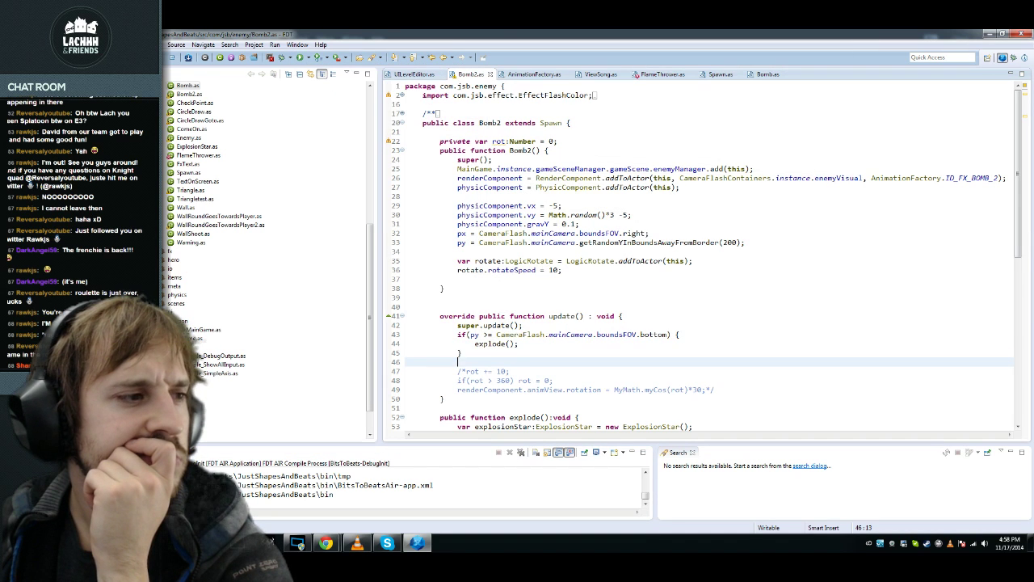
Step: Reopen FlameThrower.as and move down to its createFlame function
key("Down")
key("Down")
key("Down")
key("Down")
key("Down")
key("Down")
key("Down")
key("Down")
key("Down")
key("Down")
key("Down")
key("Down")
key("Down")
key("Down")
key("Down")
key("Down")
key("Down")
key("Down")
key("Down")
key("Down")
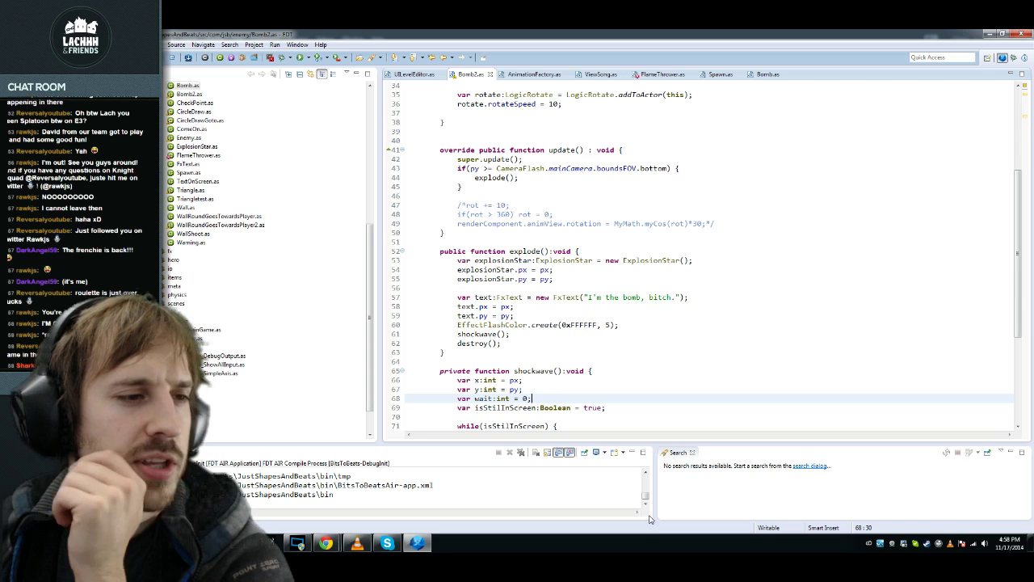
double_click(198, 154)
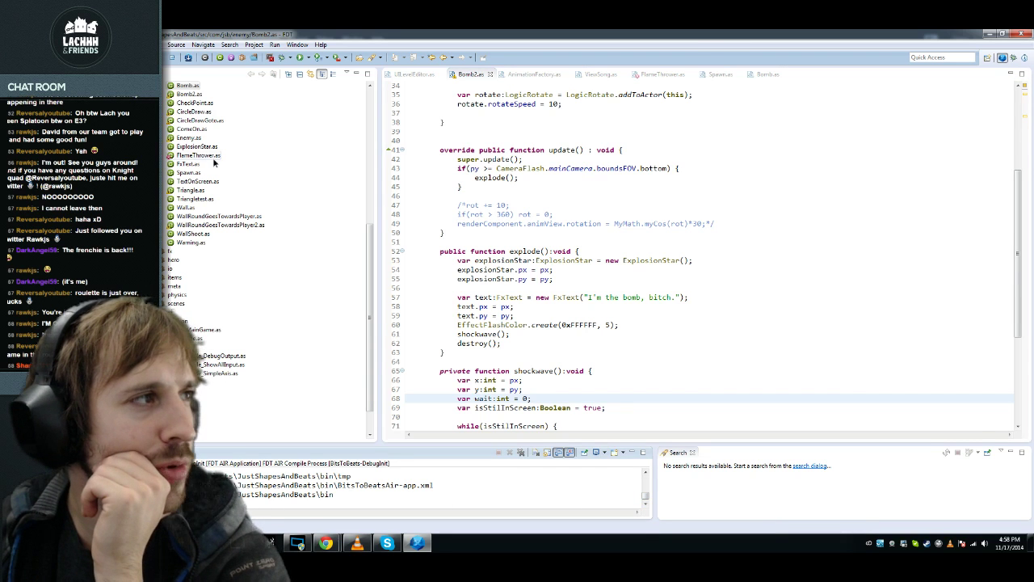
key("Down")
key("Down")
key("Down")
key("Down")
key("Down")
key("Down")
key("Down")
key("Down")
key("Down")
key("Down")
key("Down")
key("Down")
key("Down")
key("Down")
key("Down")
key("Down")
key("Down")
key("Down")
key("Down")
key("Down")
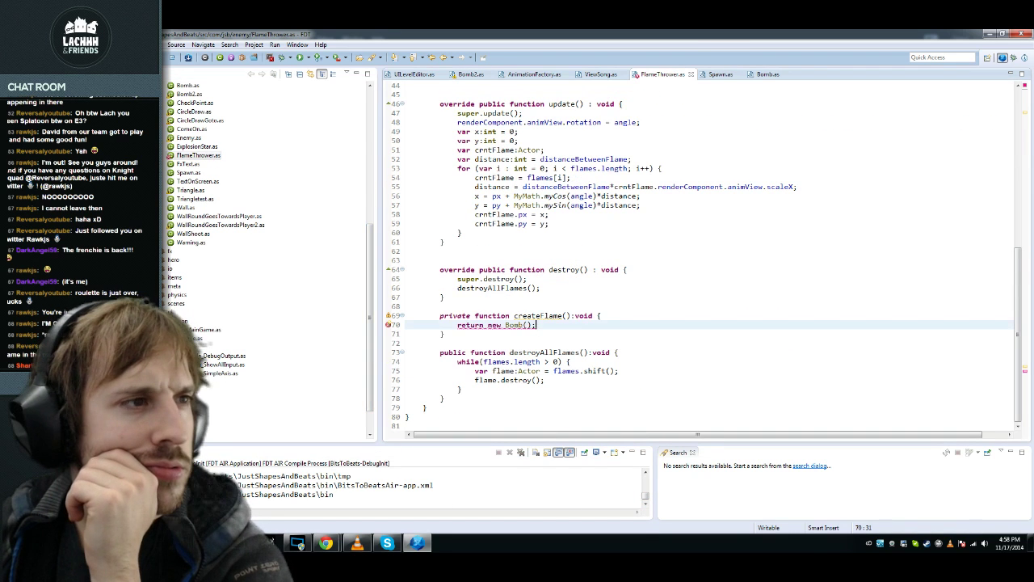
Step: Change createFlame's return type from void to Bomb and save FlameThrower.as
double_click(583, 315)
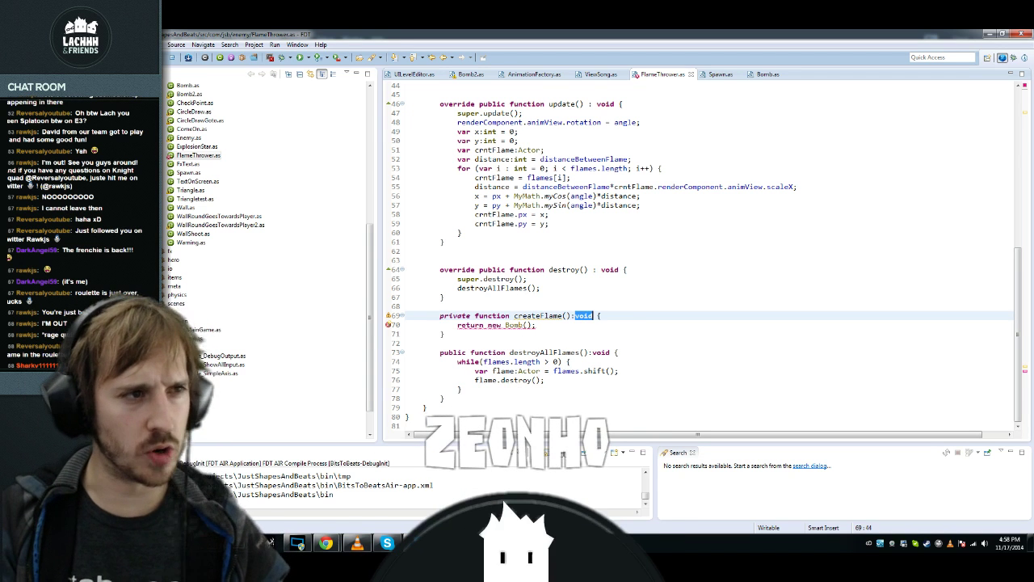
type("Bomb")
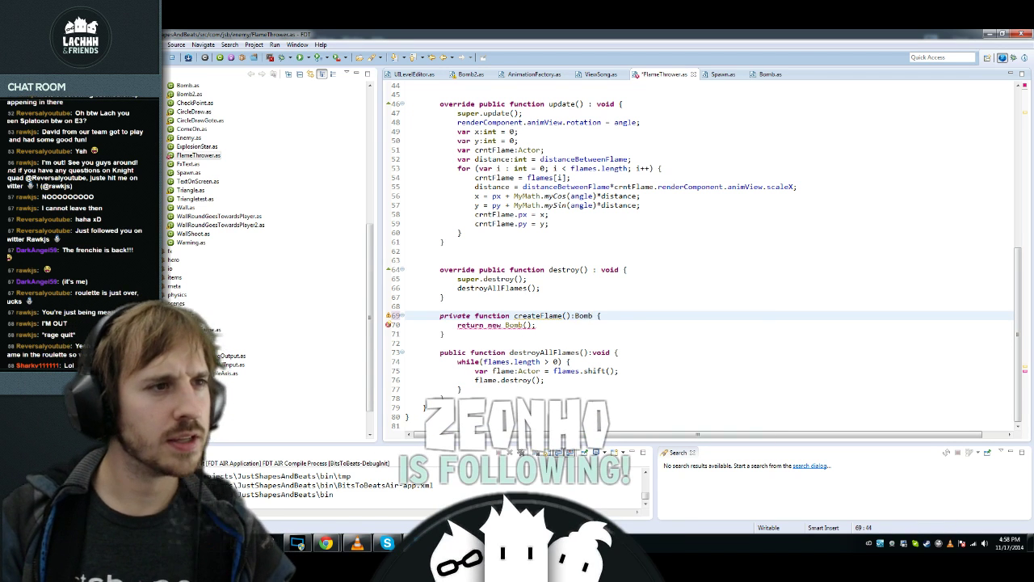
key("Escape")
key("ctrl+s")
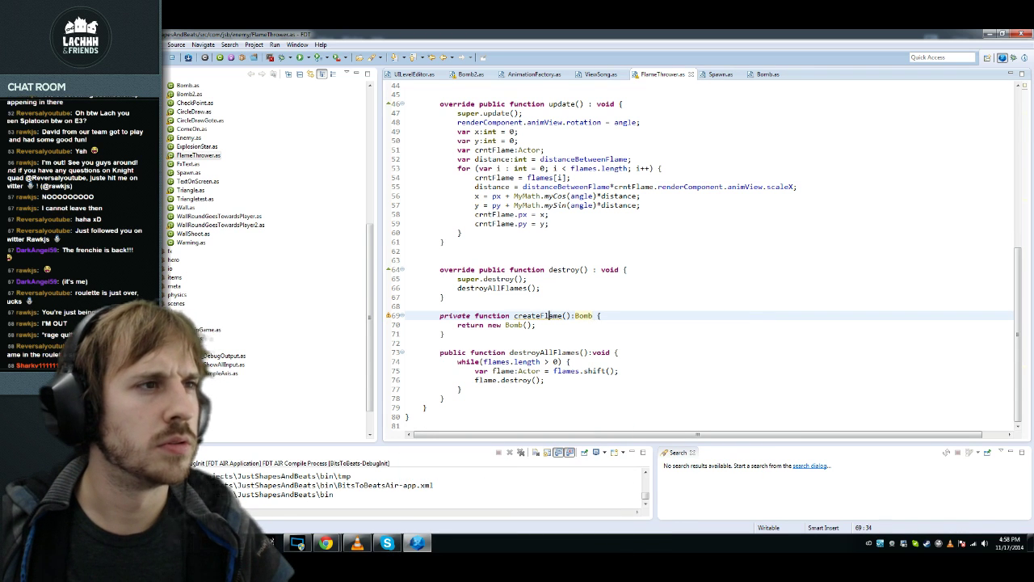
Step: Replace the Bomb.create() call on line 33 with createFlame() and save to trigger a compile
double_click(549, 316)
key("ctrl+c")
scroll(549, 316, "up", 7)
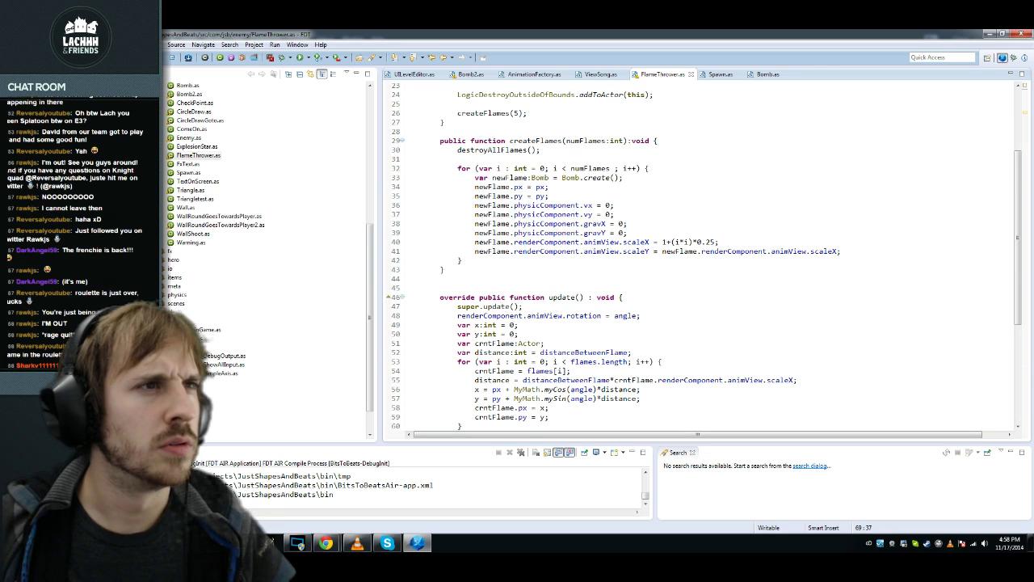
left_click_drag(562, 177, 620, 177)
key("ctrl+v")
key("ctrl+space")
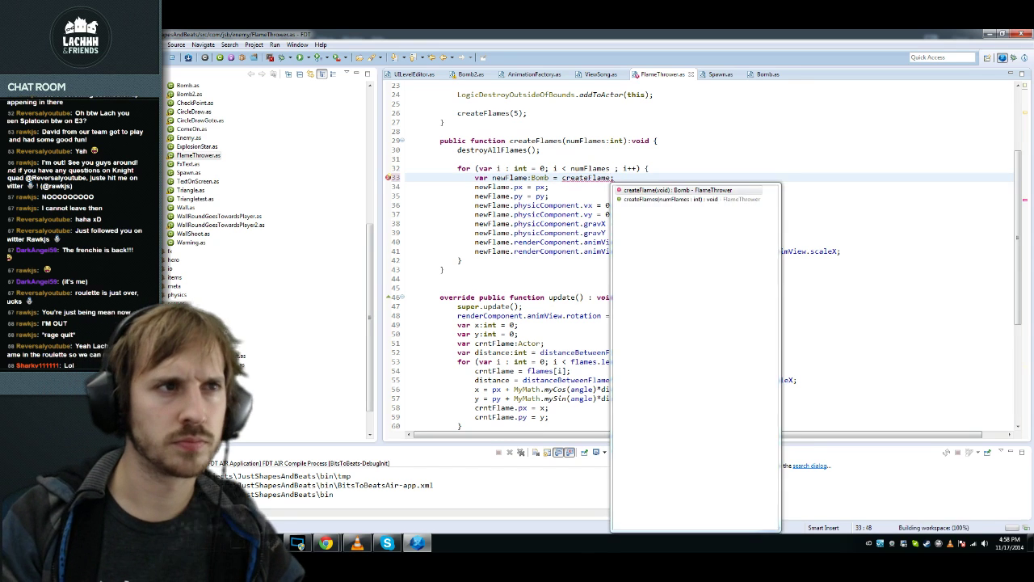
key("Return")
key("ctrl+s")
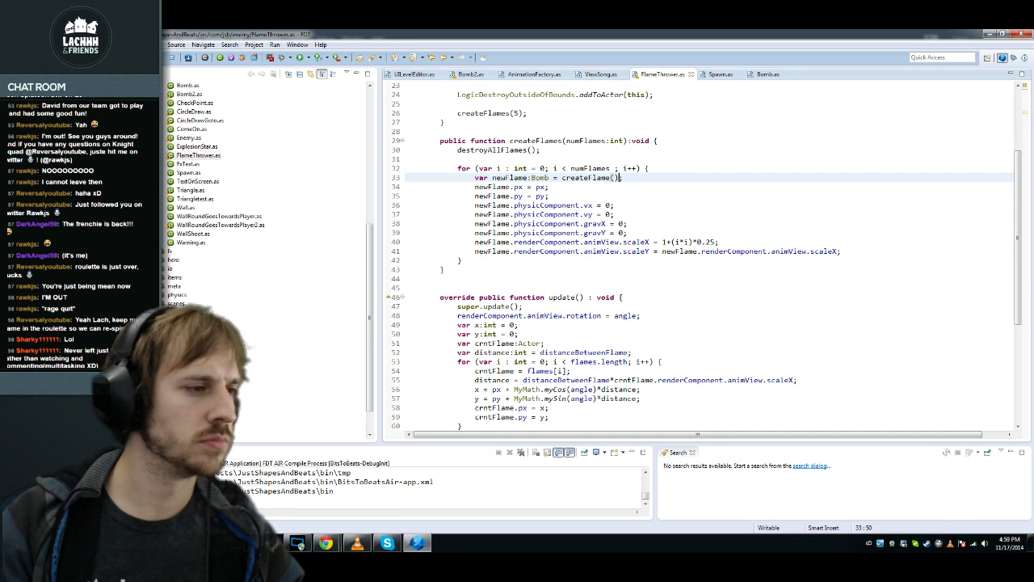
Step: Resize the console panel so more of the code is visible
left_click_drag(406, 444, 422, 305)
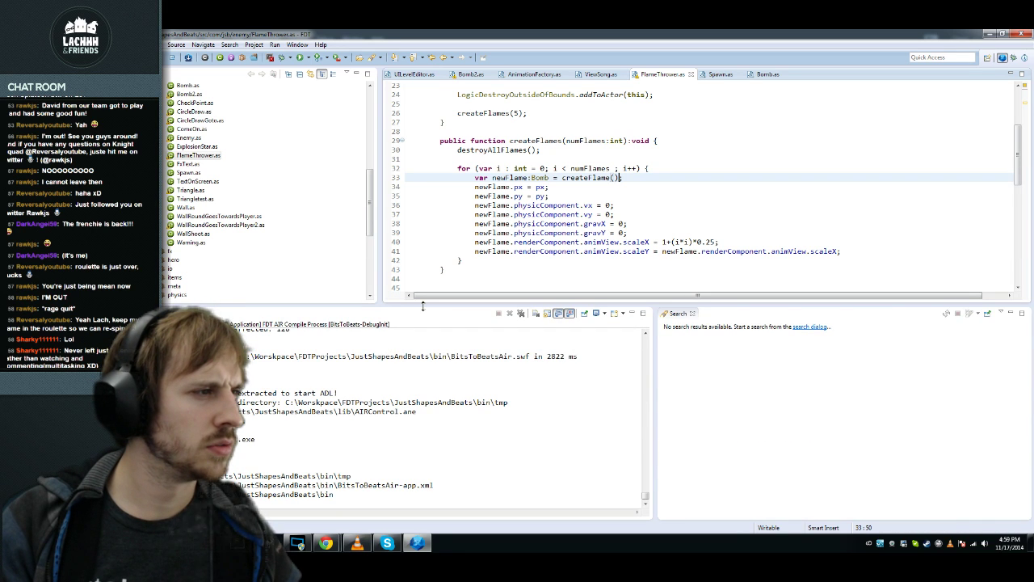
left_click_drag(422, 305, 423, 323)
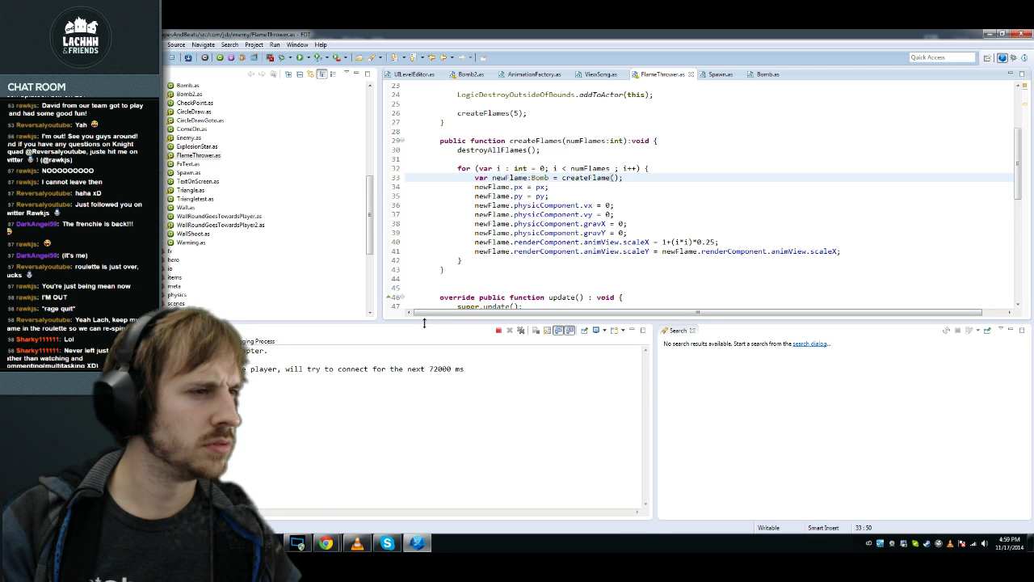
left_click_drag(423, 323, 423, 401)
left_click(308, 58)
Step: Review the Launcher Chain and Ant tasks settings in Run Configurations, then close it
left_click(333, 95)
left_click(613, 125)
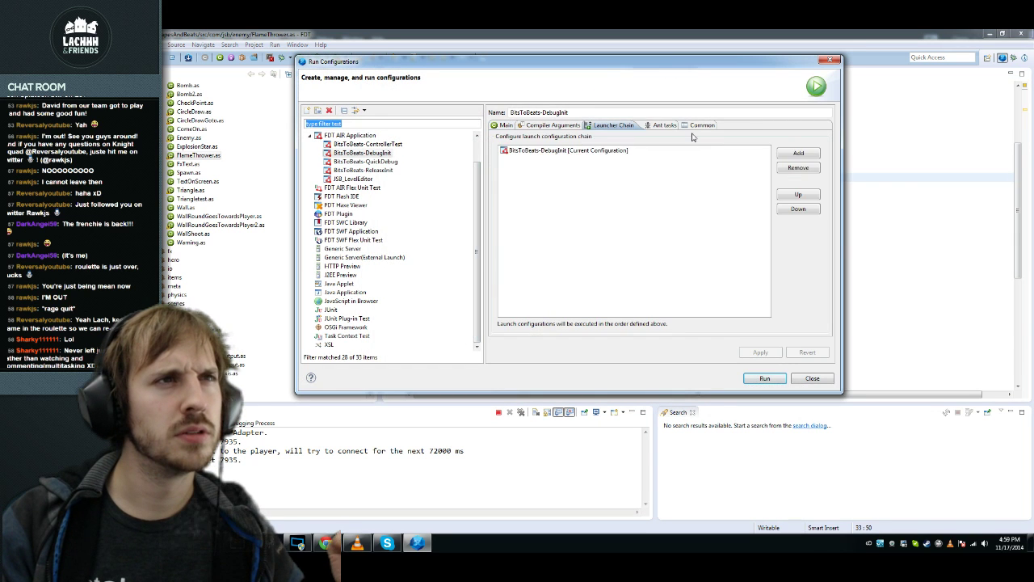
left_click(659, 125)
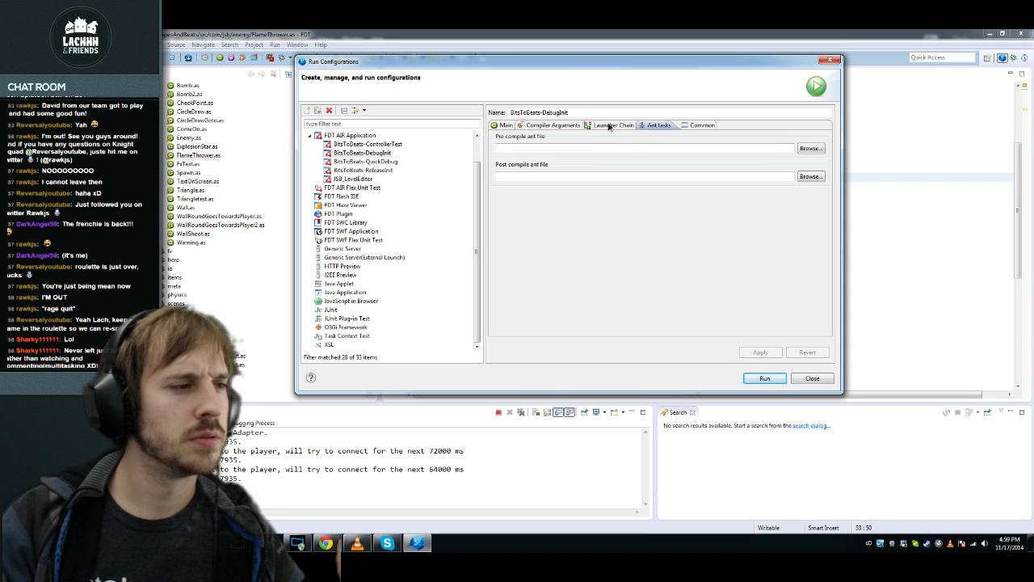
left_click(610, 126)
left_click(618, 151)
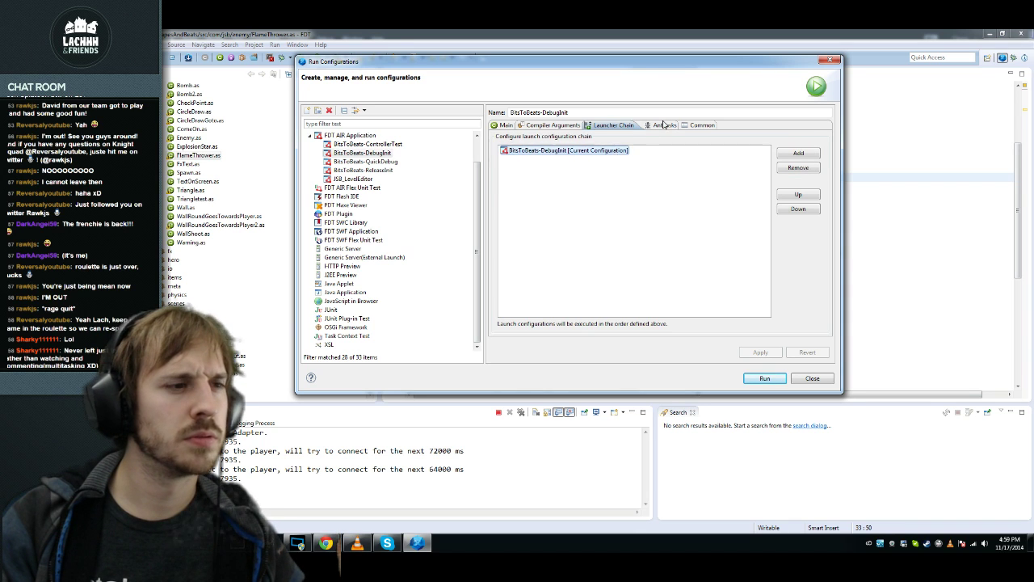
left_click(651, 129)
key("alt+Tab")
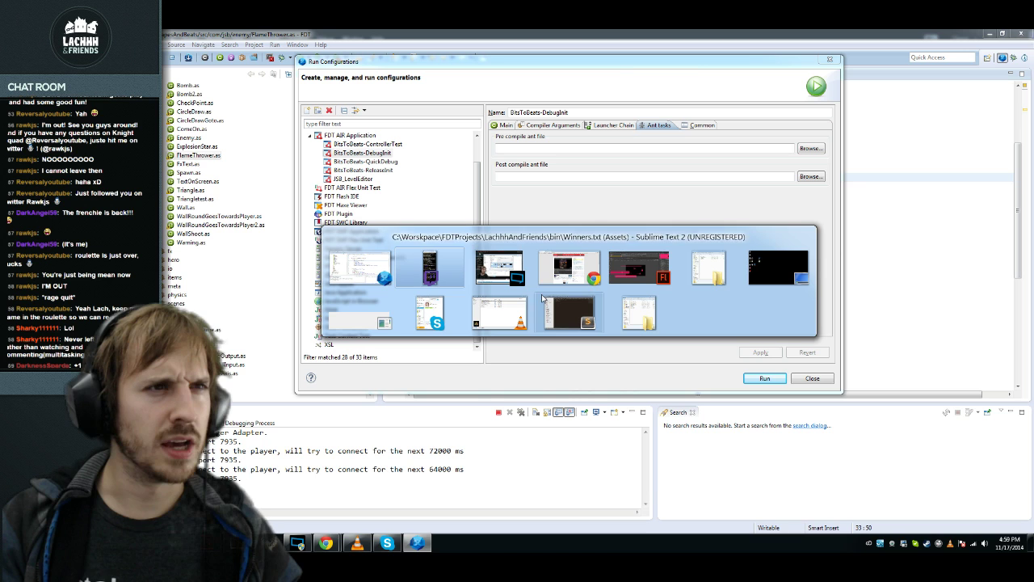
key("Escape")
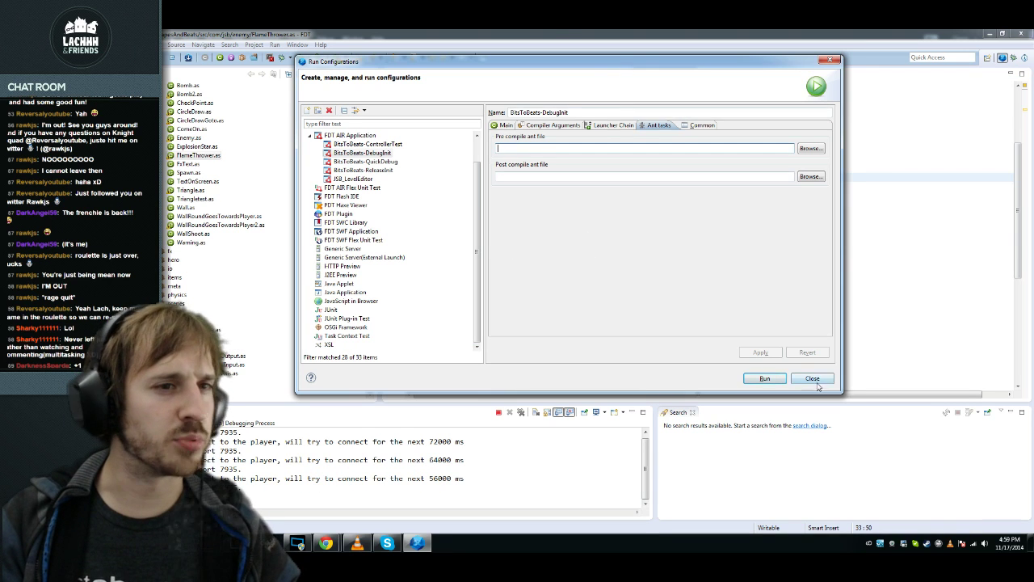
left_click(813, 379)
Step: Add the missing semicolon at the end of line 15, save FlameThrower.as, and close FDT
left_click(619, 251)
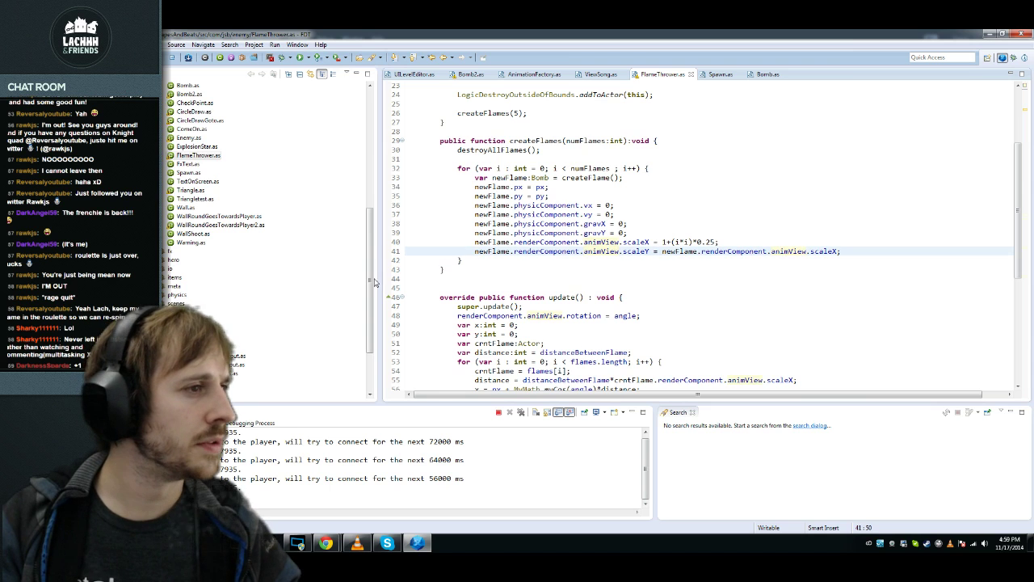
left_click(570, 214)
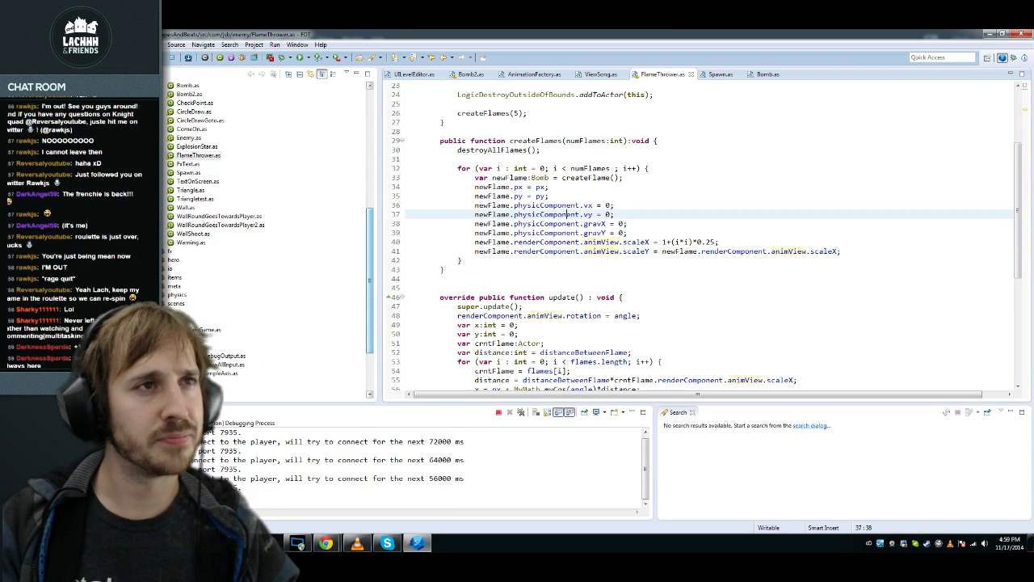
scroll(569, 214, "up", 4)
left_click(590, 159)
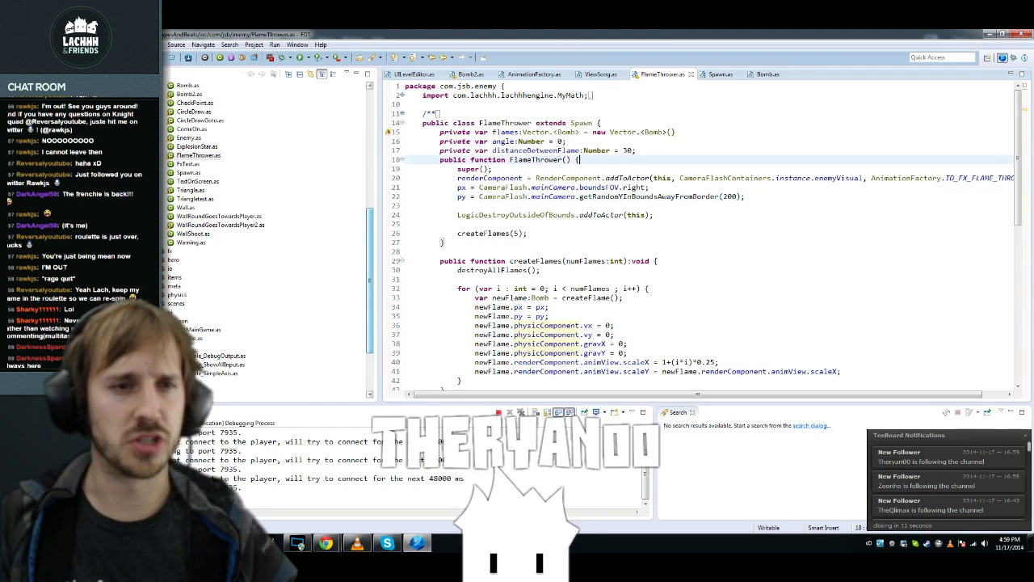
key("Up")
key("Up")
key("Up")
key("End")
type(";")
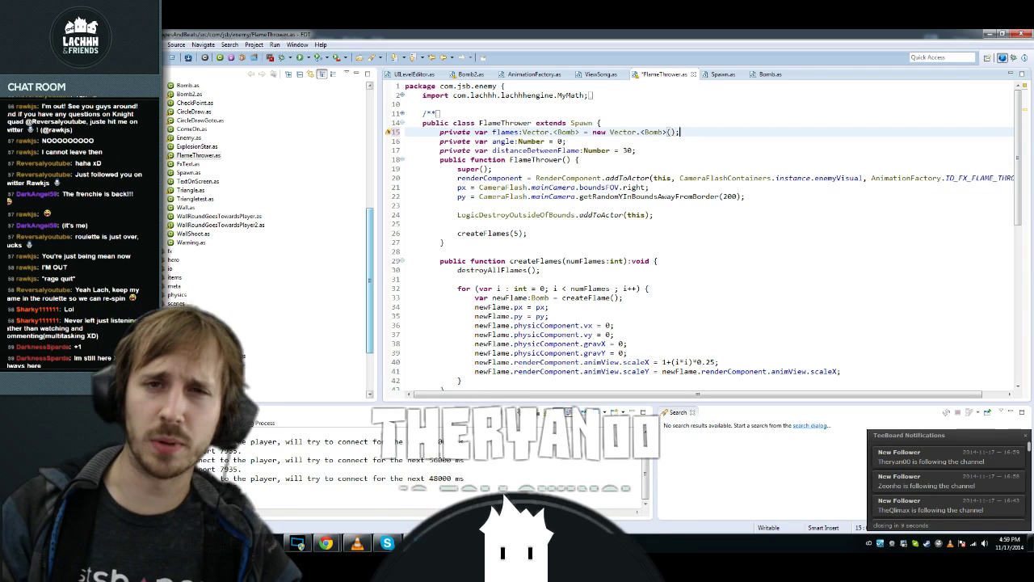
left_click(501, 141)
key("ctrl+s")
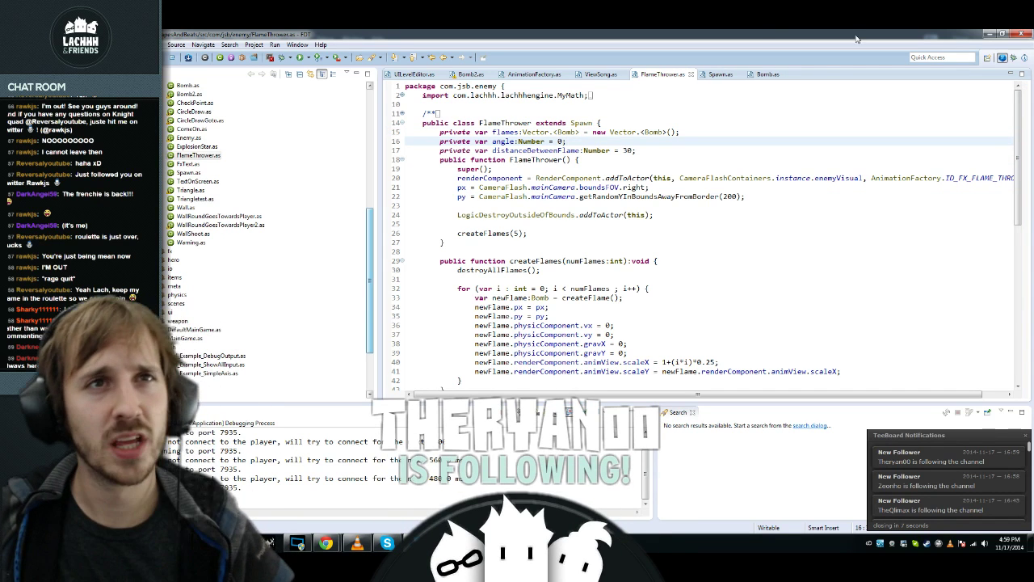
left_click(1021, 34)
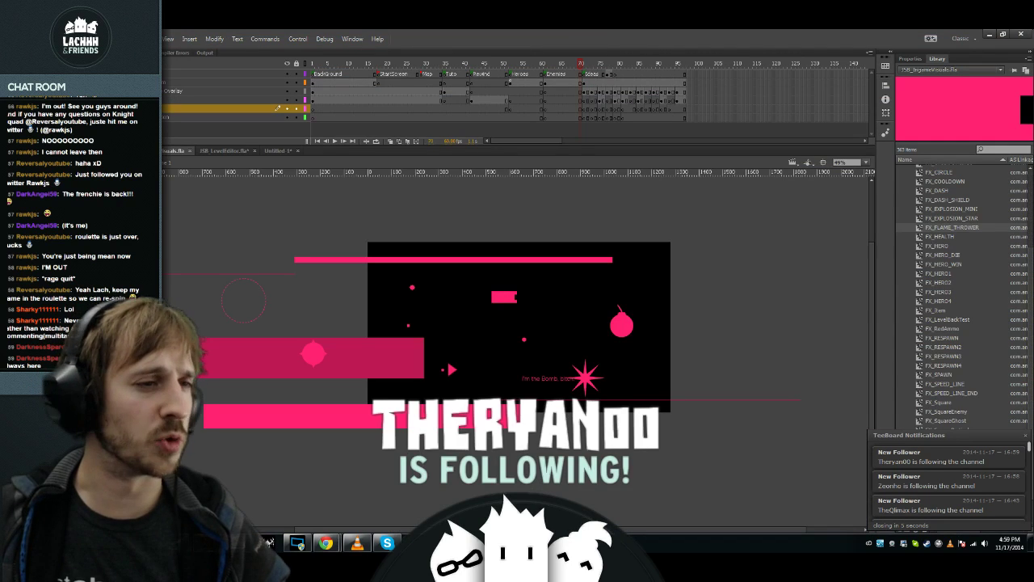
Step: Close the visuals and LevelEditor documents without saving, cancel the Untitled-1 prompt, and quit Flash
left_click(189, 151)
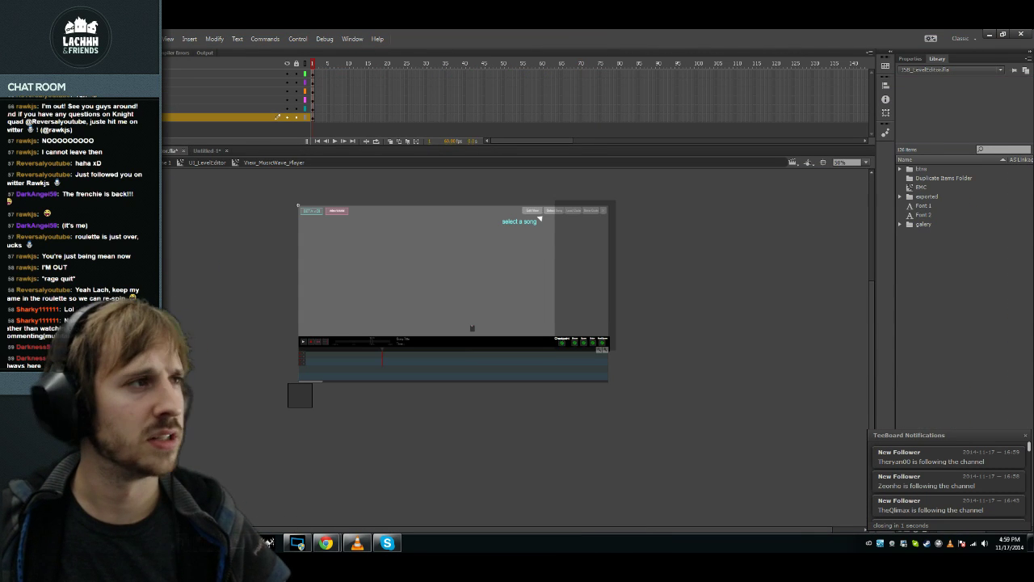
left_click(1022, 34)
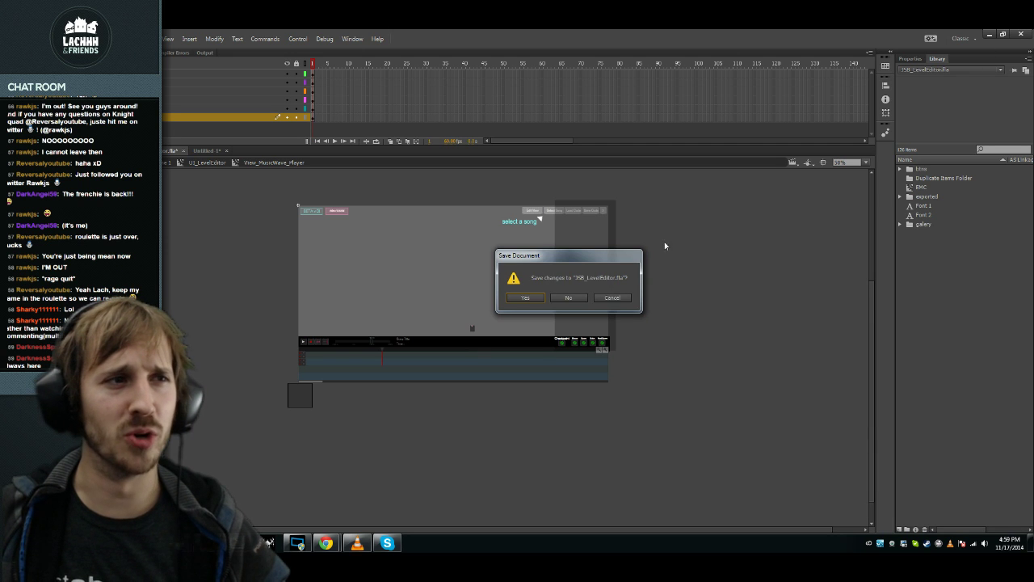
left_click(569, 297)
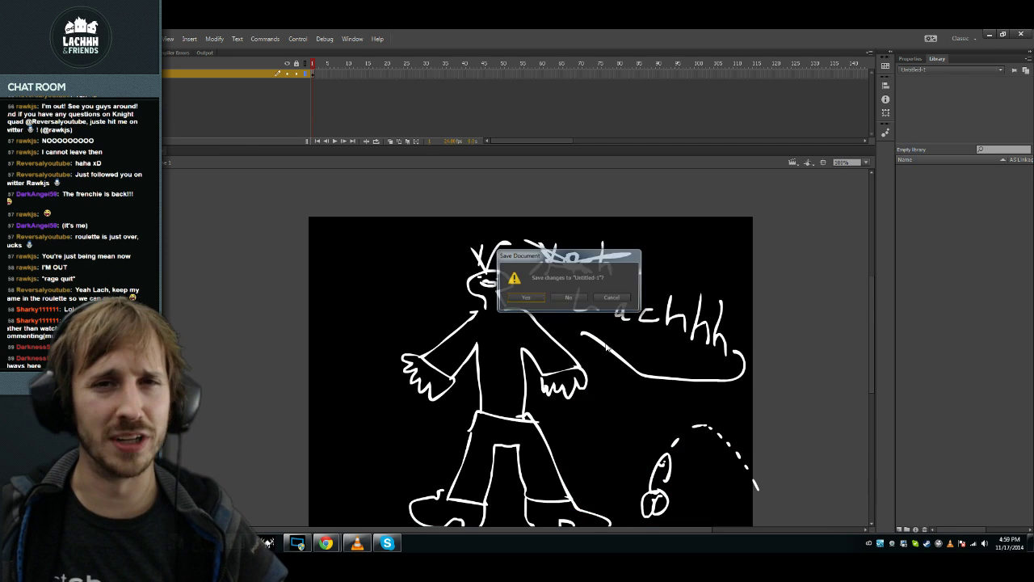
left_click(612, 298)
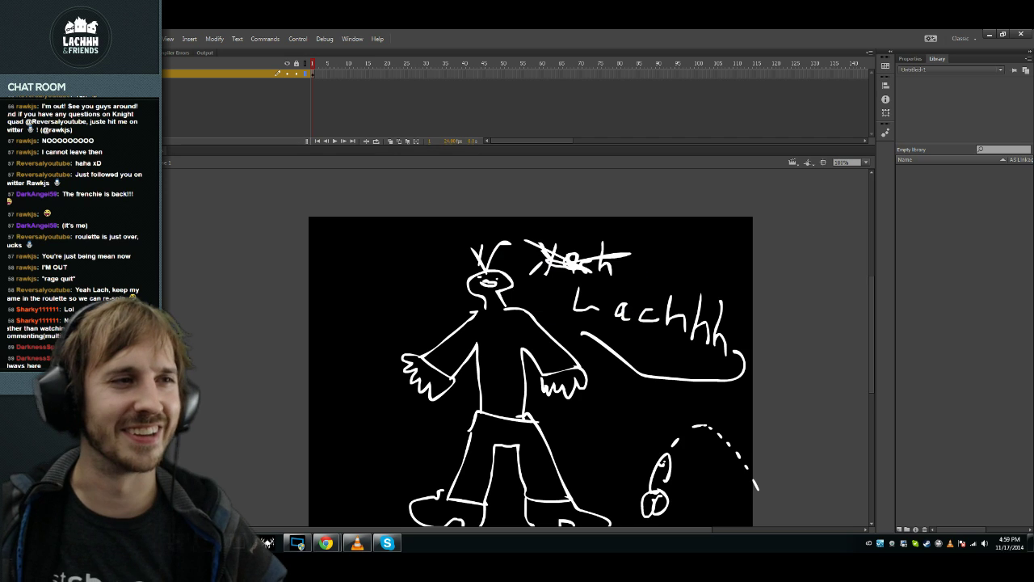
scroll(613, 323, "down", 3)
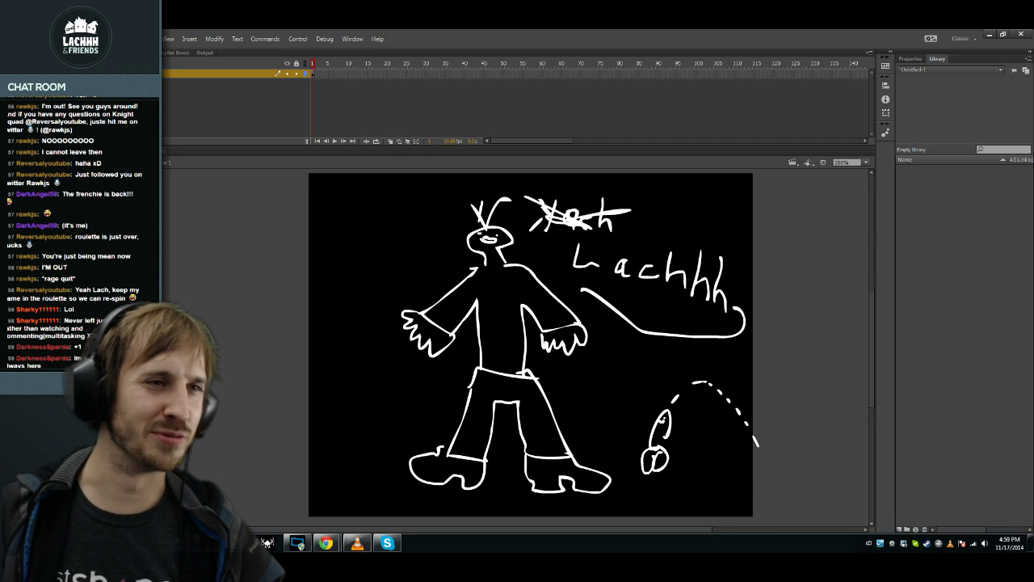
left_click(1022, 34)
left_click(568, 298)
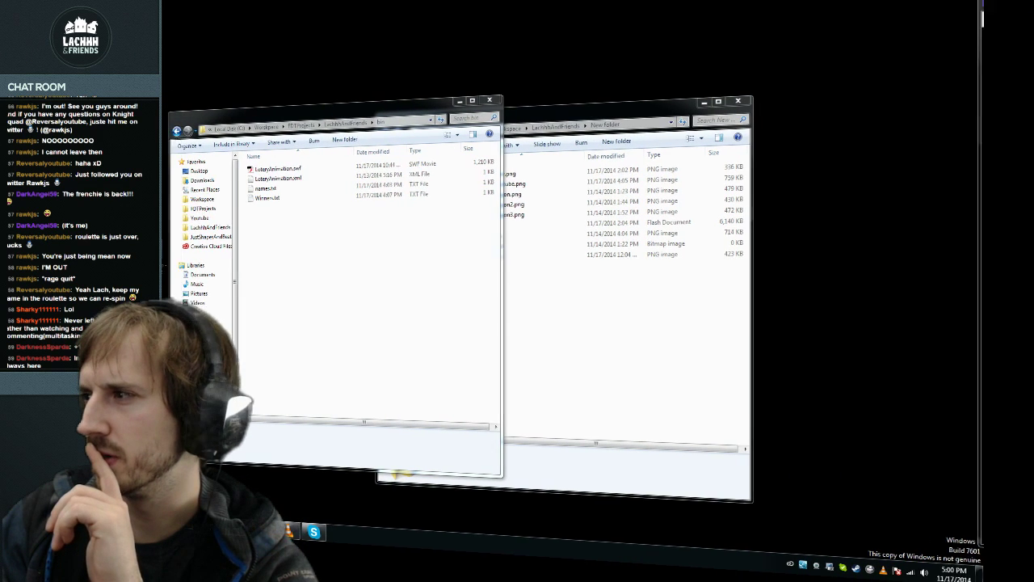
Step: Paste the chat viewer list into names.txt over its old contents and save it
left_click(677, 358)
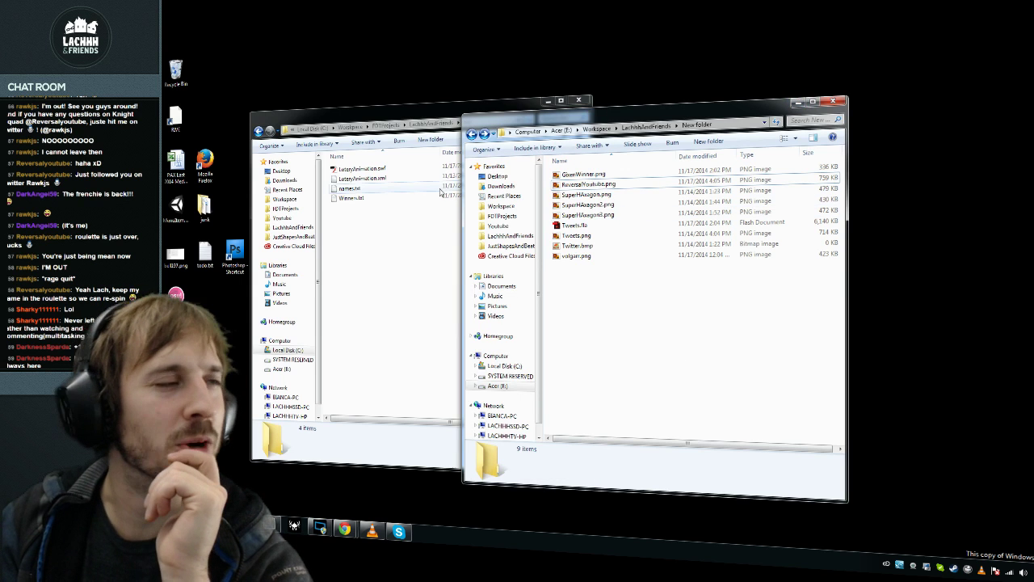
left_click(337, 258)
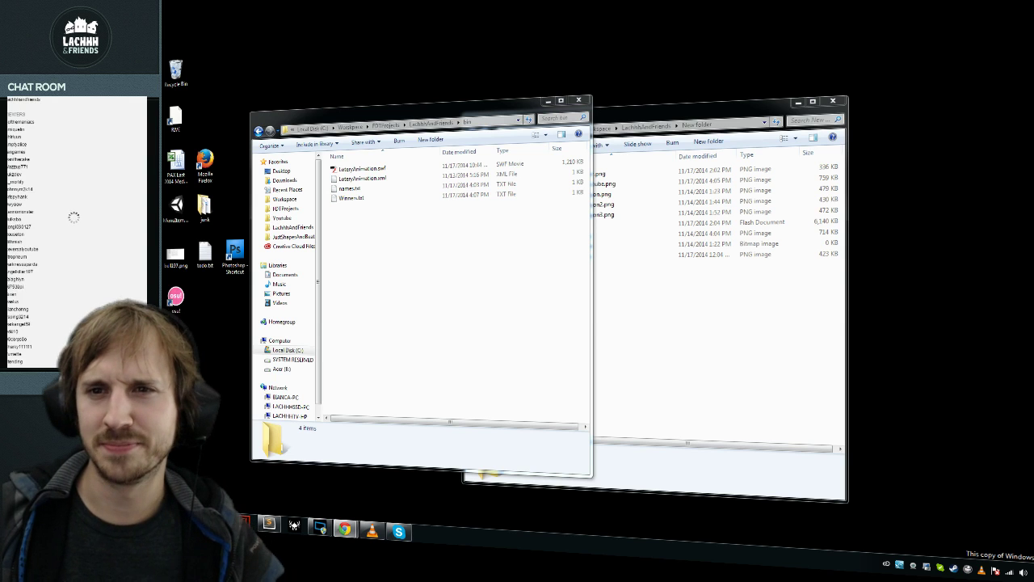
key("ctrl+a")
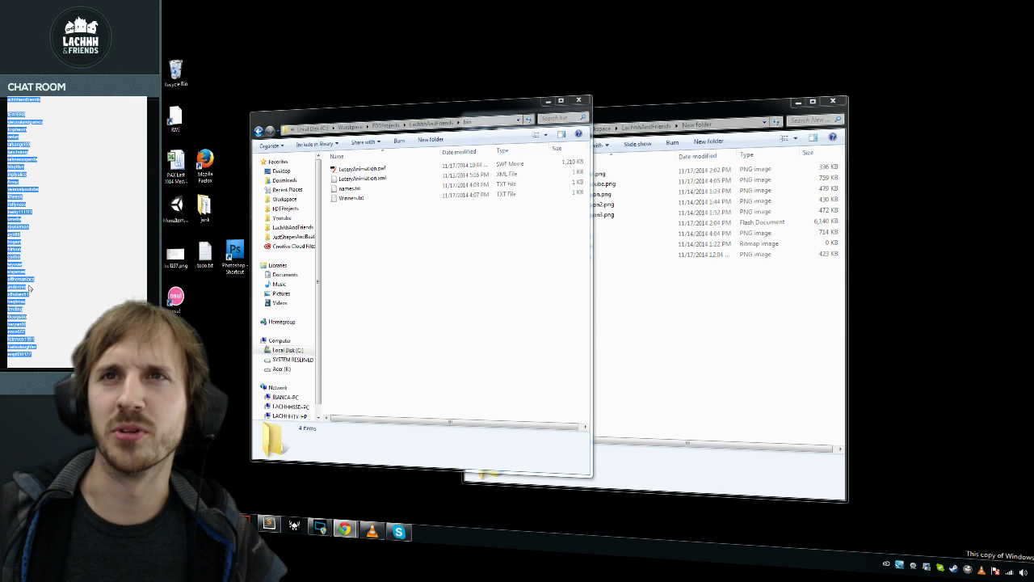
left_click(362, 189)
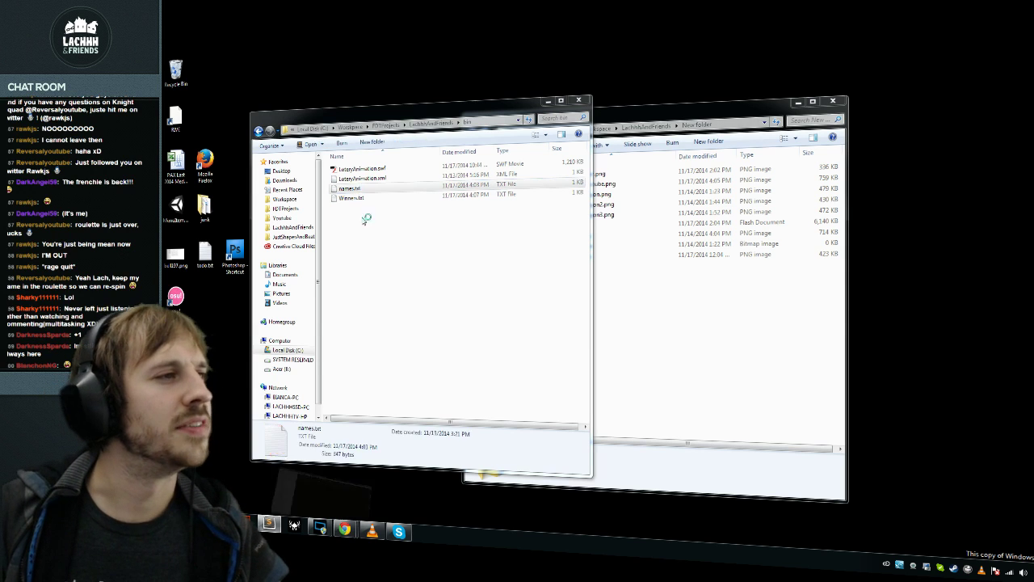
key("Return")
key("ctrl+a")
key("ctrl+s")
Step: Pause the last.fm music in Chrome, minimize the browser, and reposition the editor window
left_click_drag(824, 114, 945, 152)
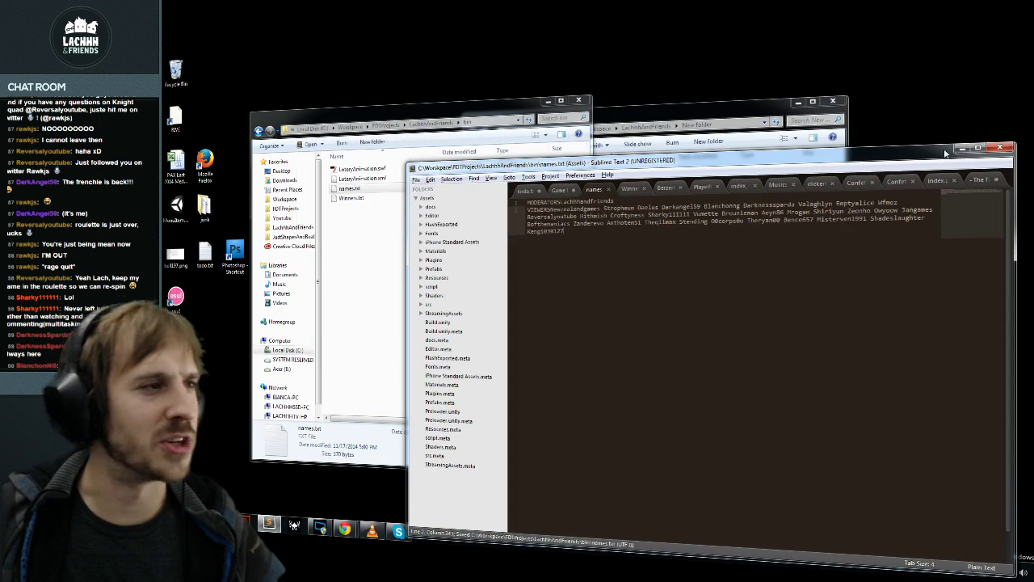
left_click(345, 529)
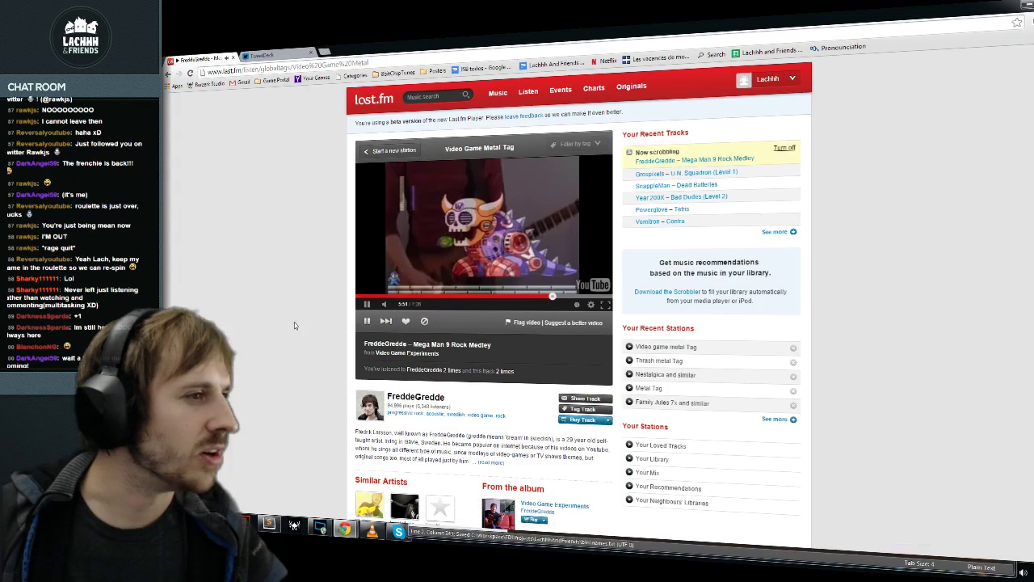
left_click(366, 321)
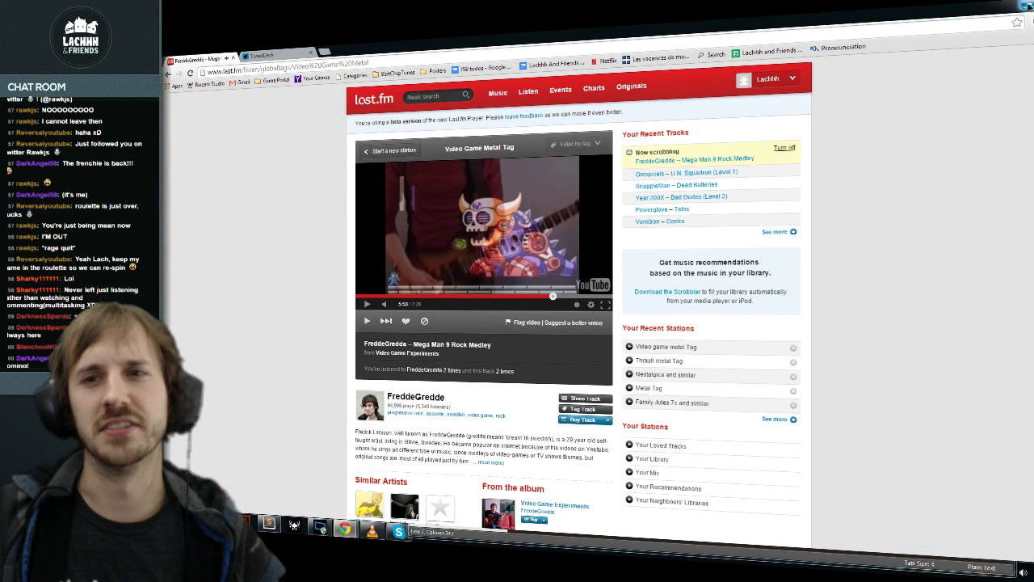
left_click(1025, 6)
left_click_drag(944, 162, 823, 119)
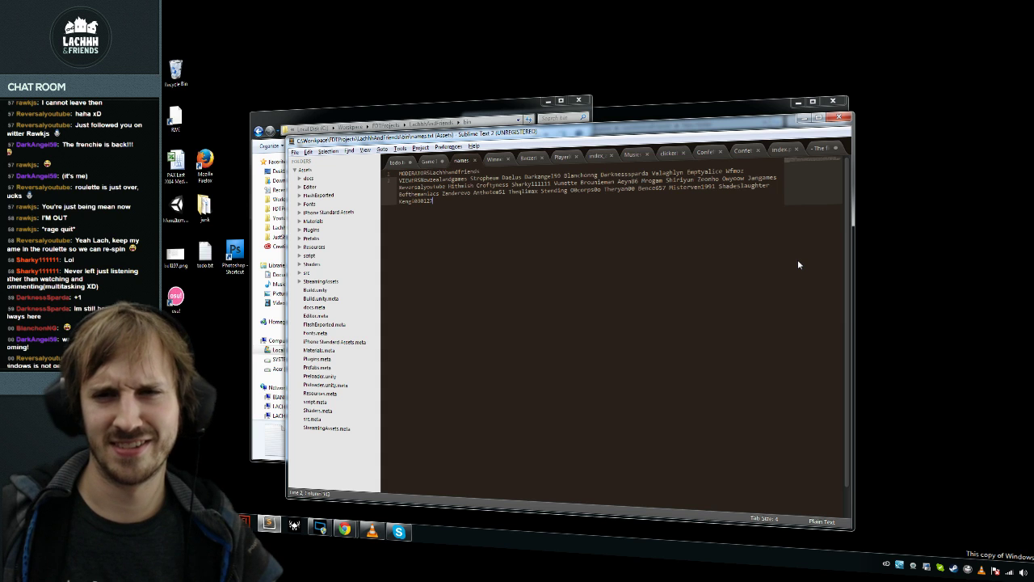
Step: Copy the refreshed moderator and viewer list from chat over names.txt's contents and save
left_click_drag(821, 127, 962, 126)
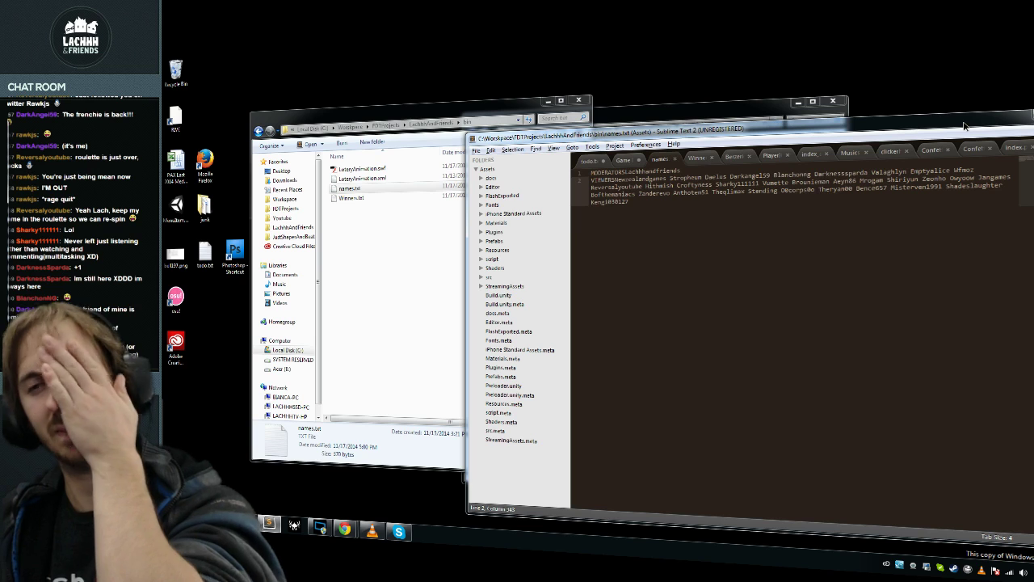
mouse_move(964, 125)
left_mouse_down()
mouse_move(972, 136)
mouse_move(962, 139)
left_mouse_up()
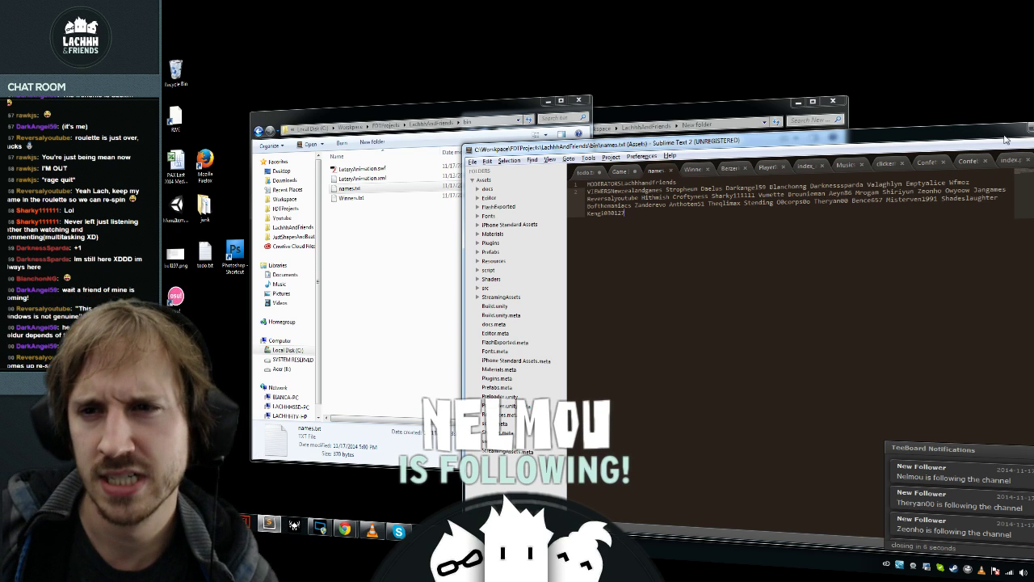
left_click_drag(991, 141, 974, 134)
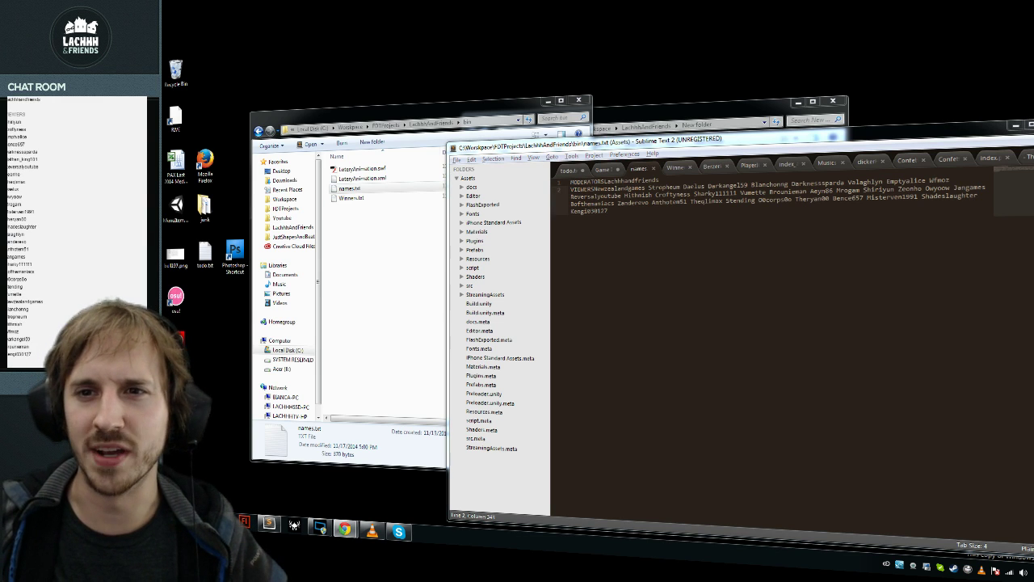
key("ctrl+a")
key("ctrl+c")
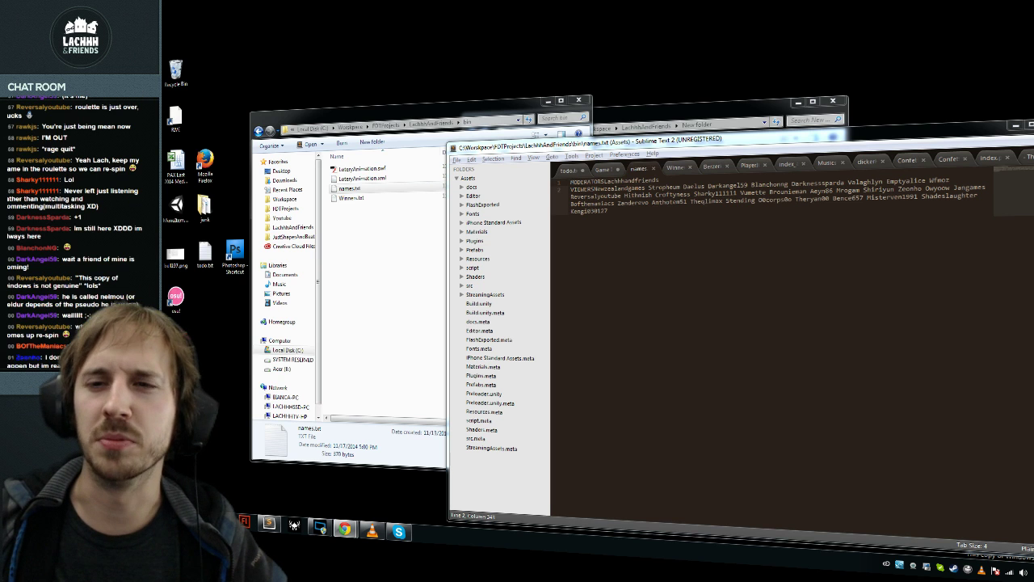
left_click(762, 286)
key("ctrl+a")
key("ctrl+v")
key("ctrl+s")
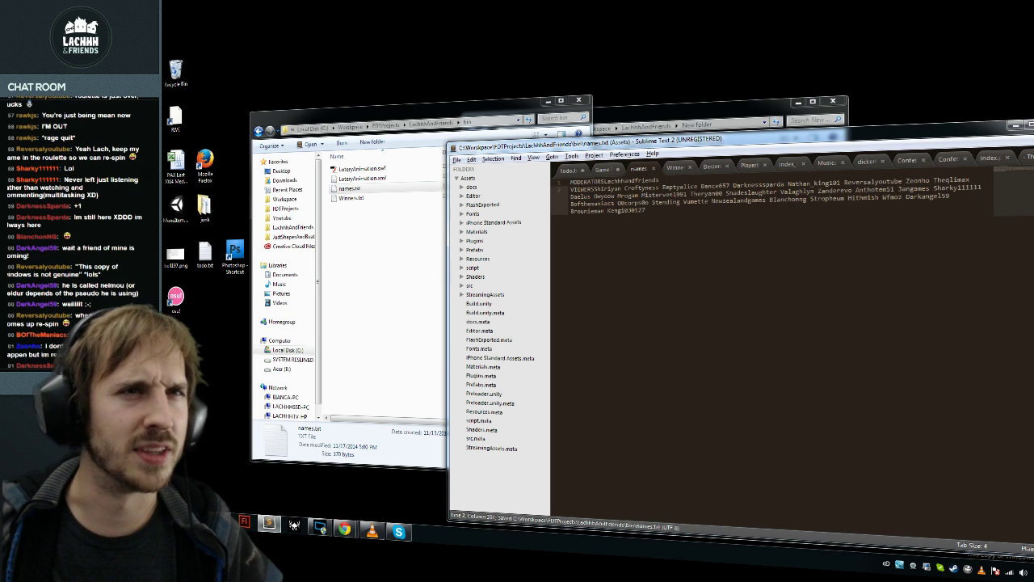
key("super+Tab")
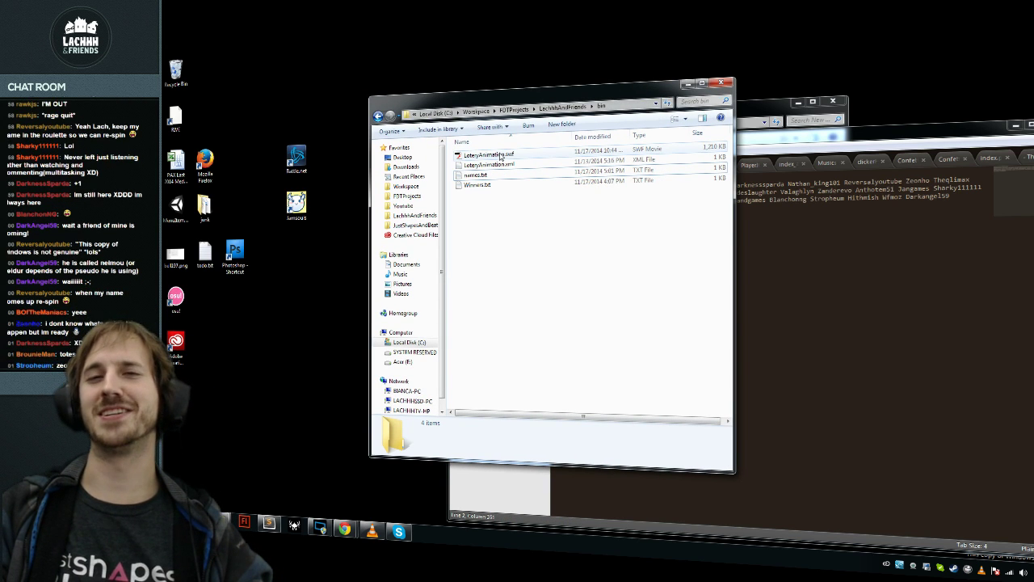
Step: Run LoteryAnimation.swf to draw the giveaway winner, close the player, and open Winners.txt
double_click(501, 156)
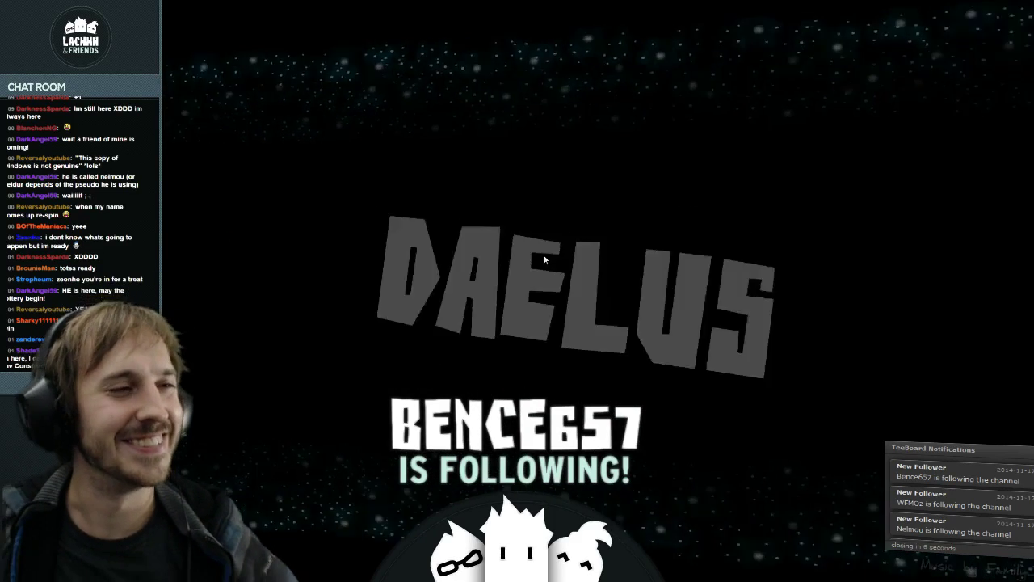
key("Escape")
left_click(786, 85)
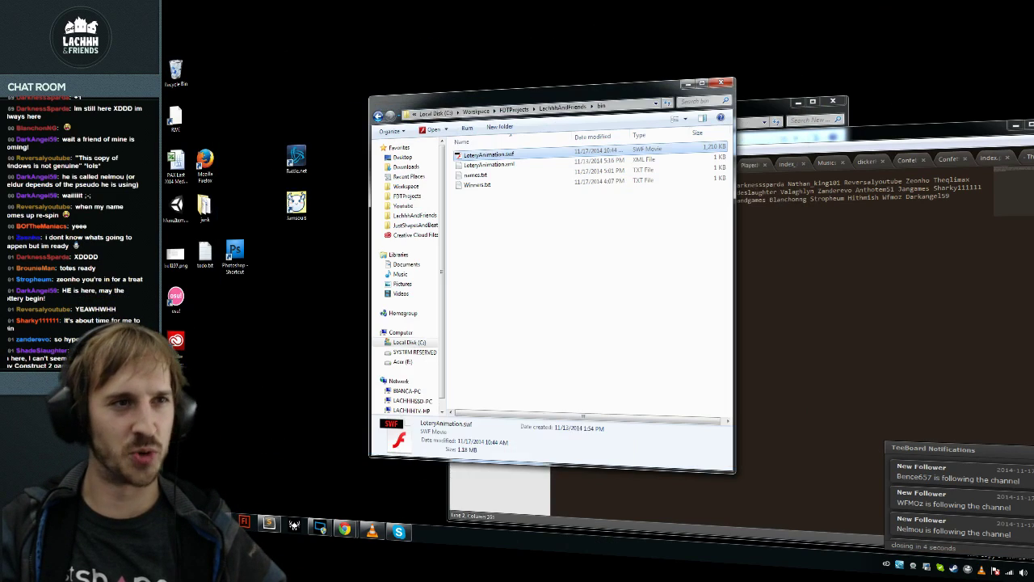
double_click(483, 184)
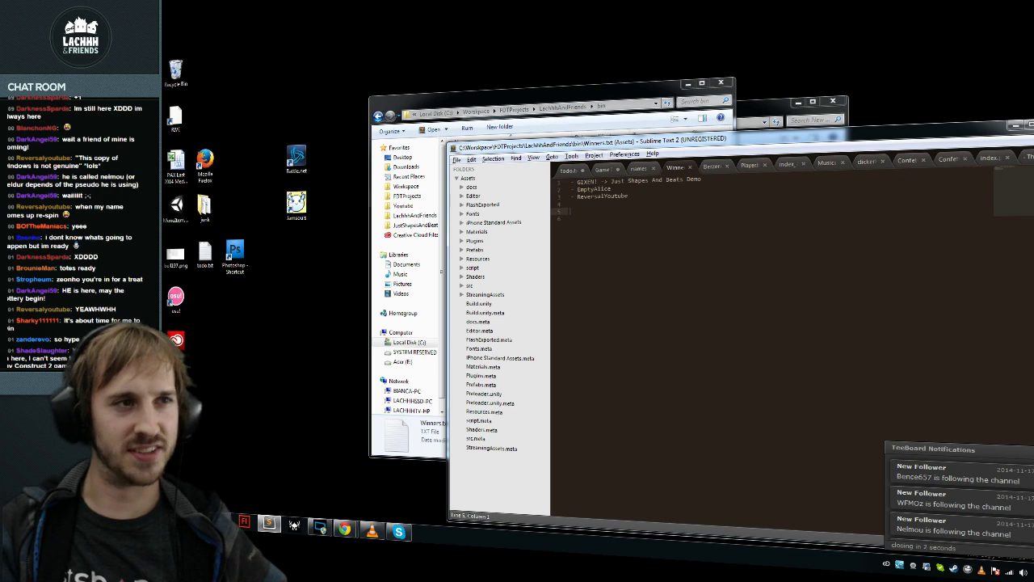
Step: Type the drawn winner's name as a new '- ' entry in Winners.txt and check today's date
key("Up")
type("- Daelus")
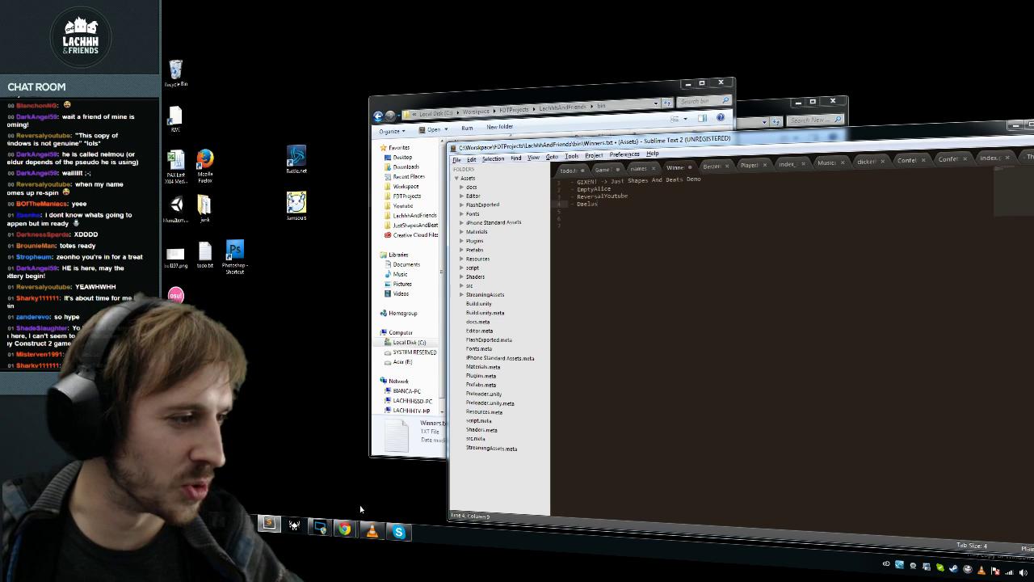
left_click(345, 529)
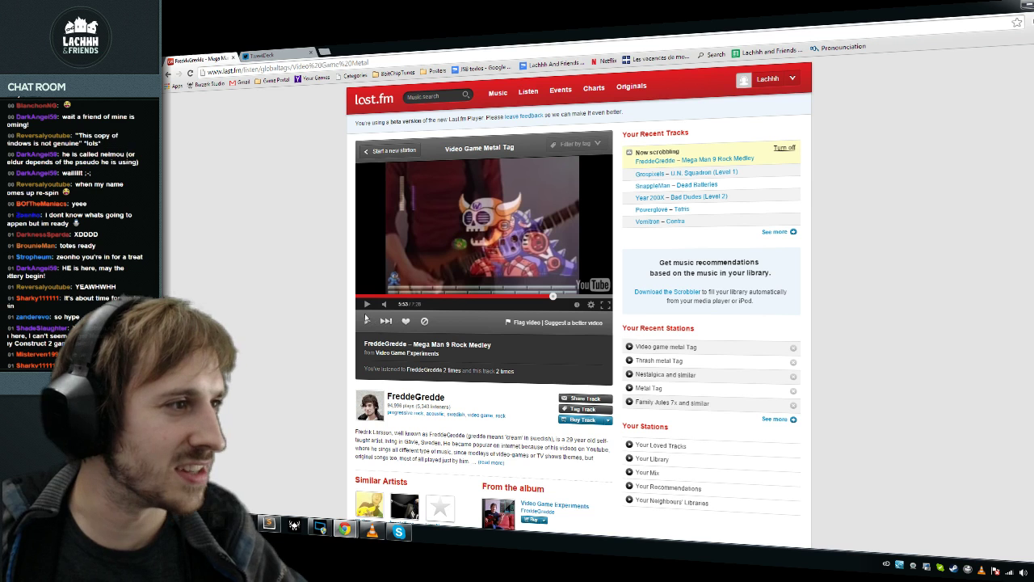
left_click(345, 529)
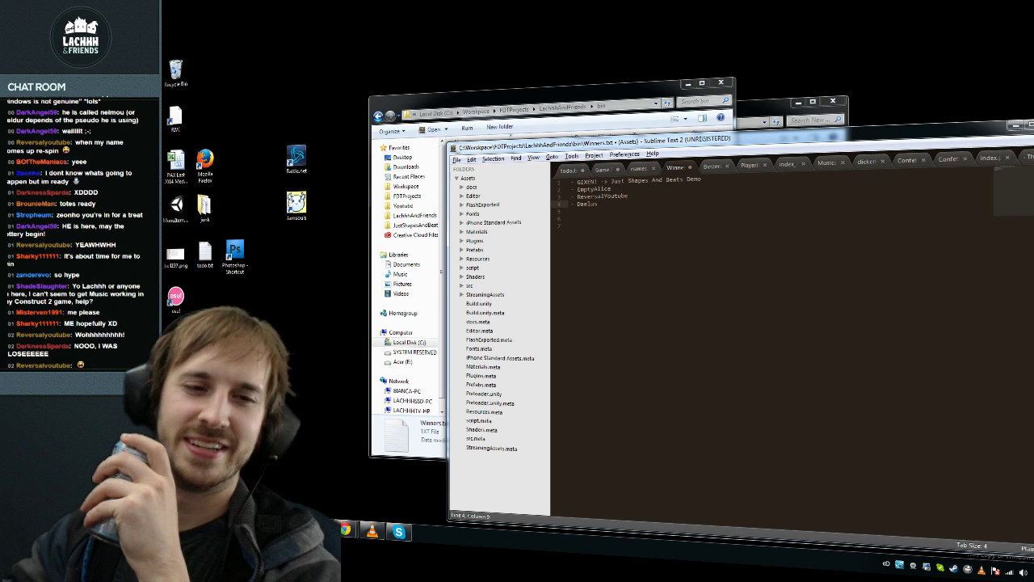
left_click(1026, 573)
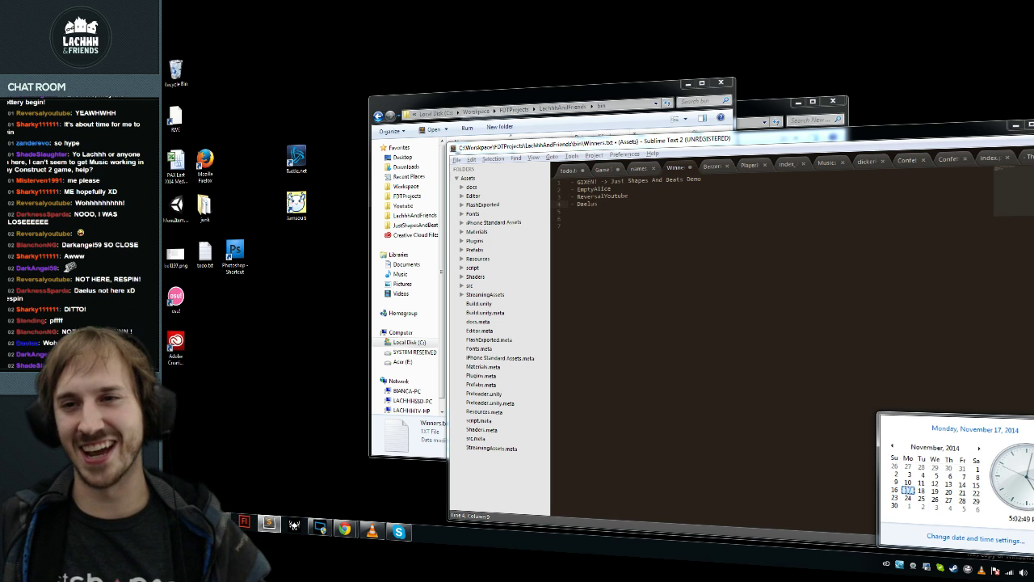
left_click(577, 225)
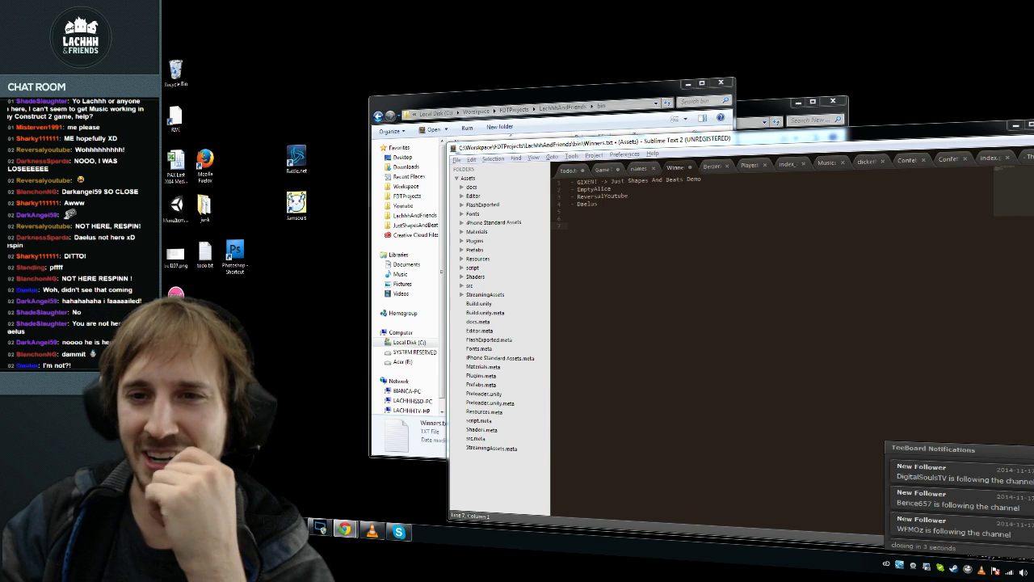
key("Up")
key("Up")
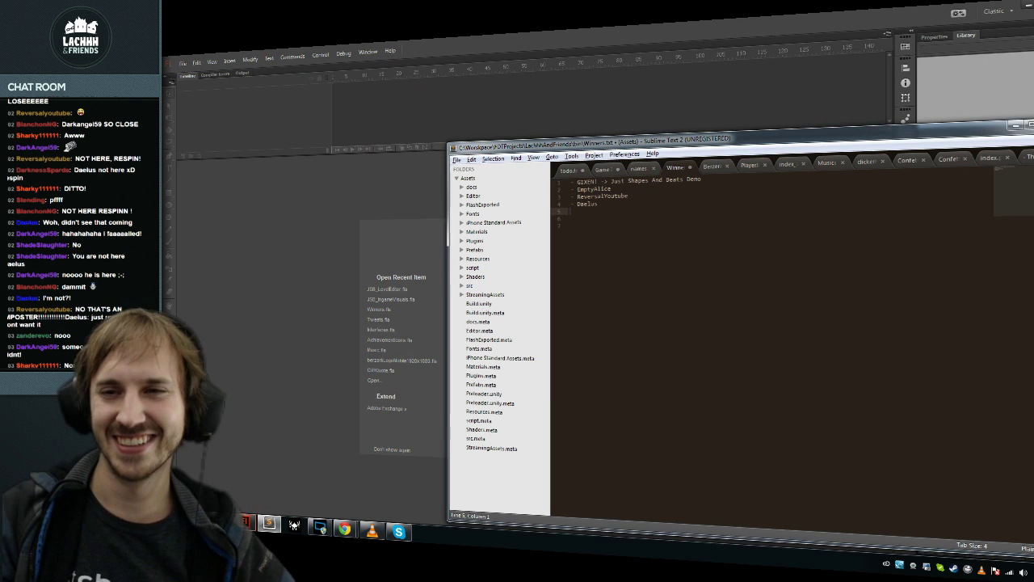
Step: Open Winners.fla from the recent items and replace the banner's name text with the new winner
left_click(289, 365)
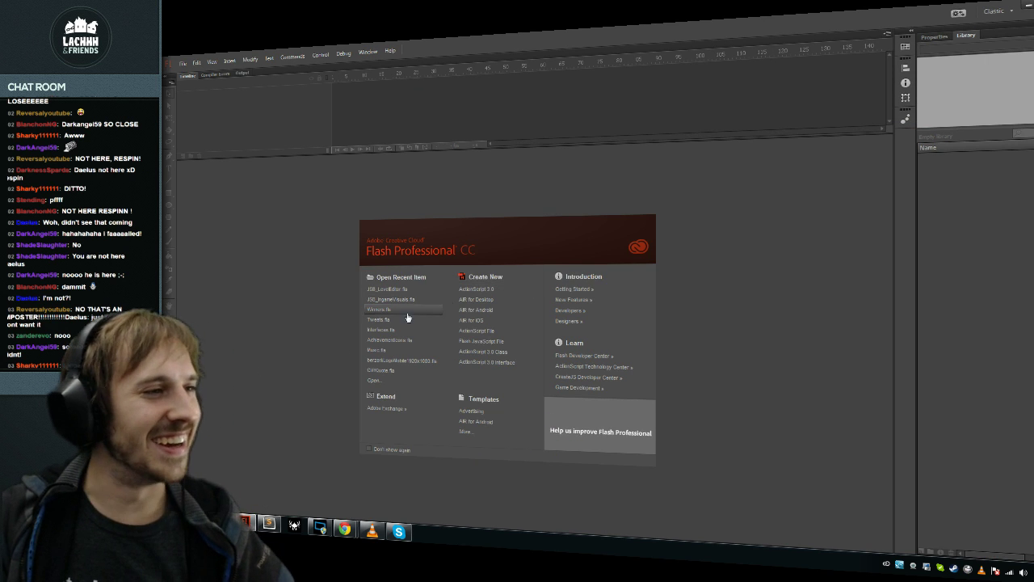
left_click(380, 309)
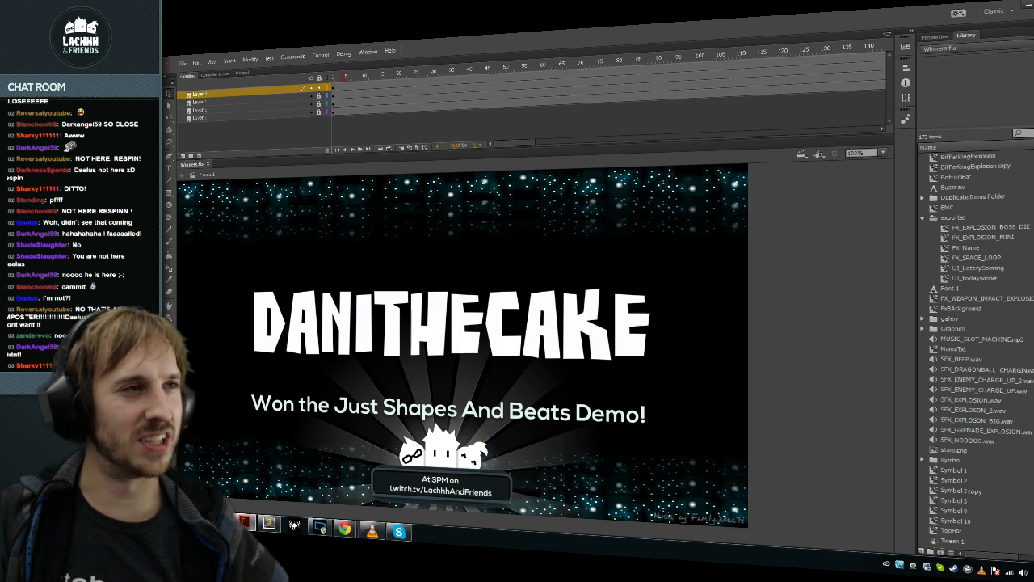
key("ctrl+a")
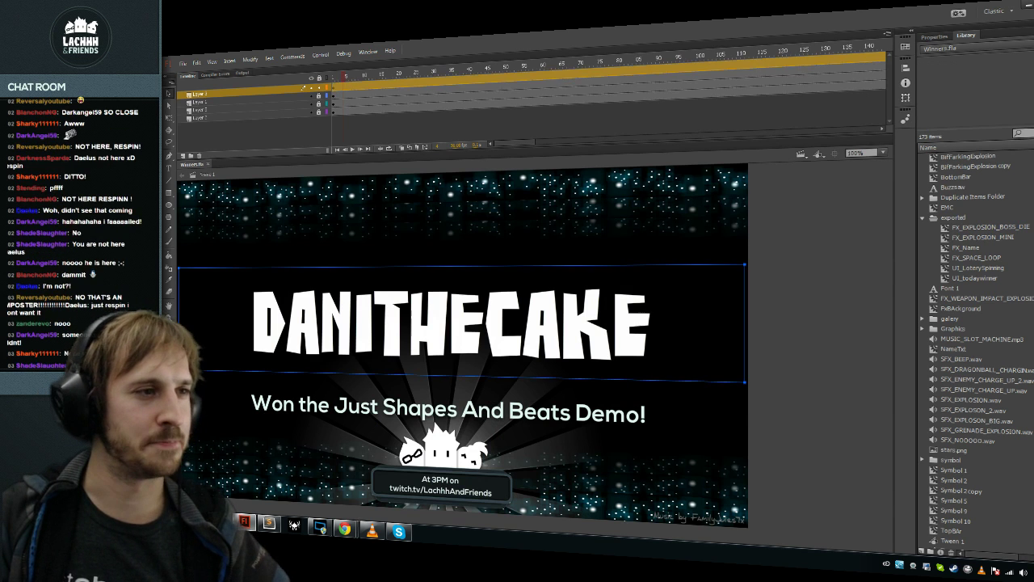
type("DAELUS")
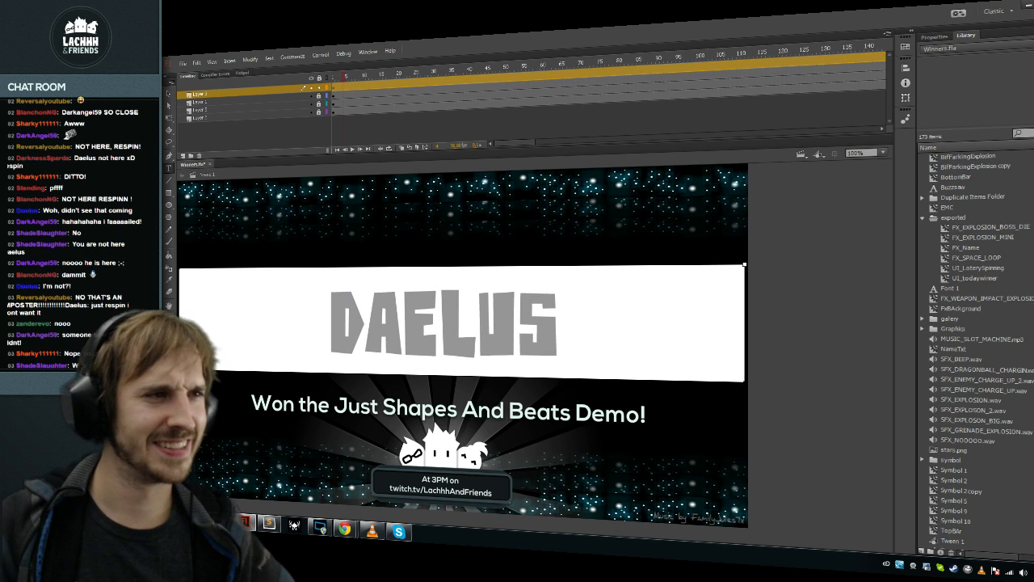
key("Escape")
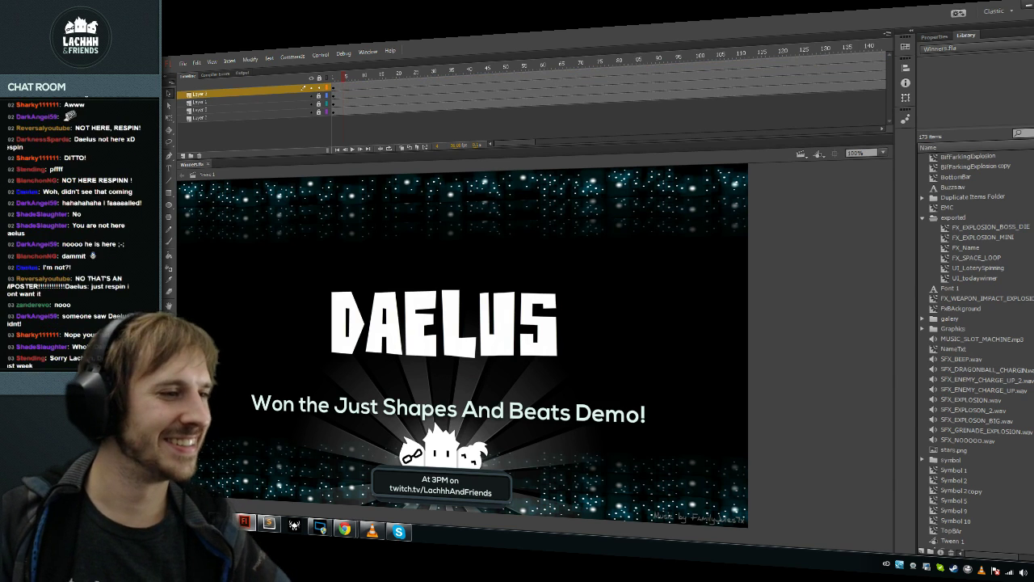
double_click(510, 479)
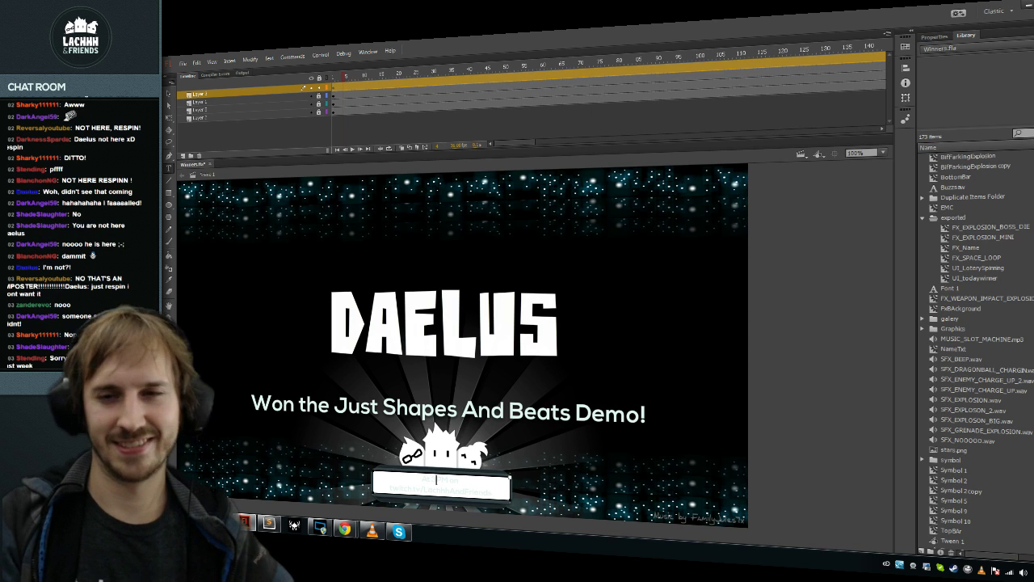
double_click(477, 323)
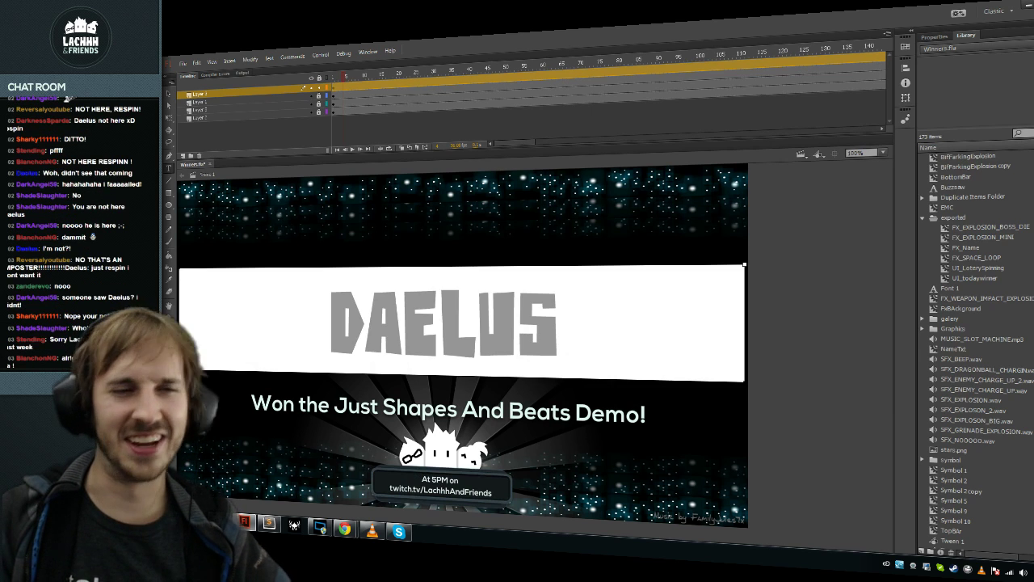
key("Escape")
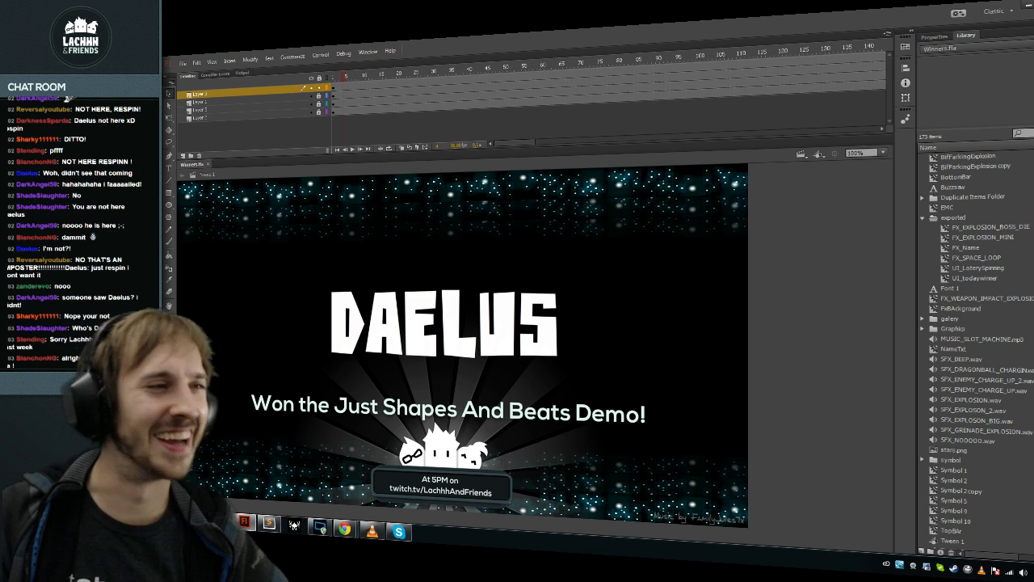
left_click(183, 62)
Step: Export the winner banner as a PNG image with the default file name and PNG settings
mouse_move(232, 208)
left_click(342, 207)
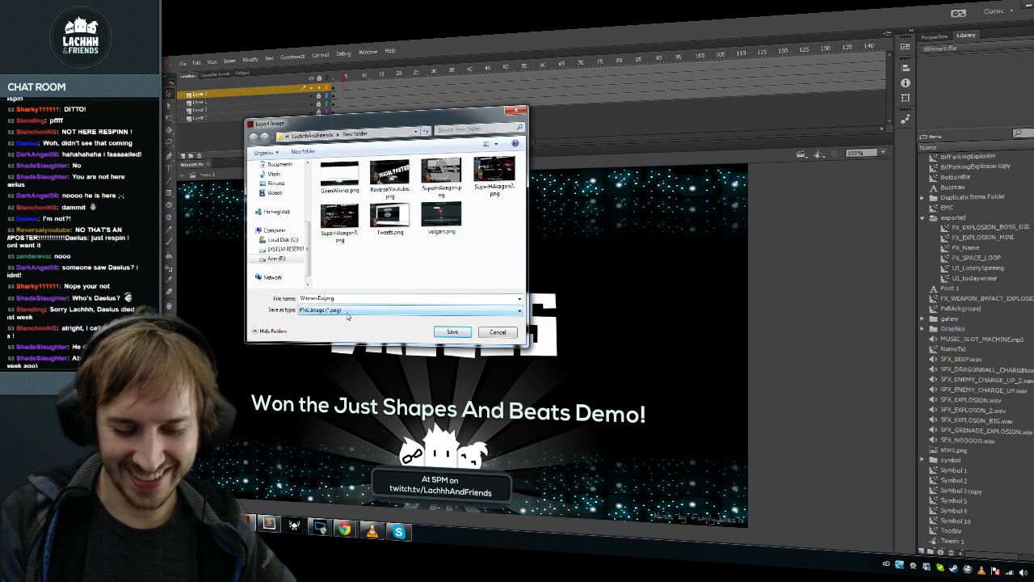
key("Return")
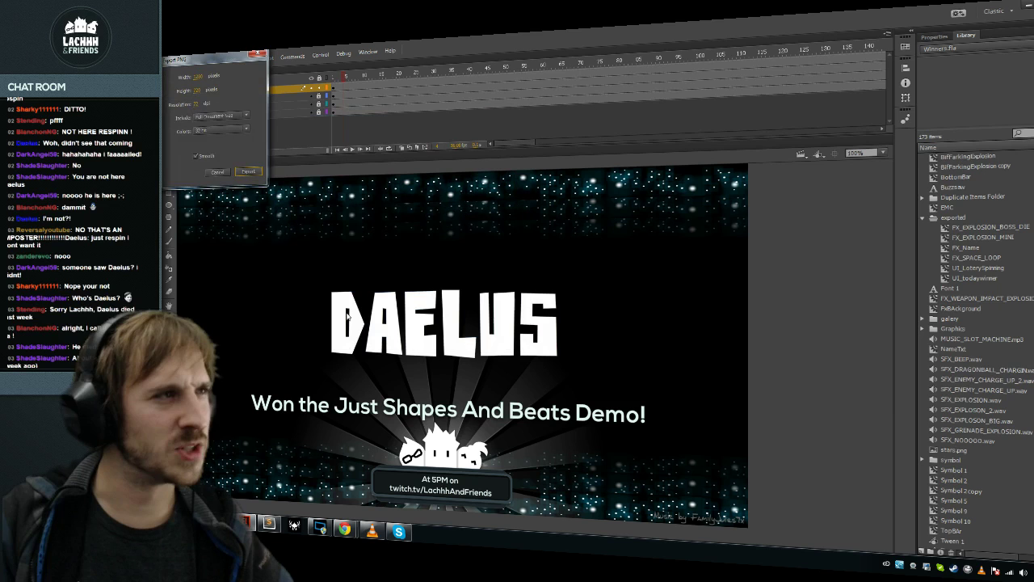
key("Return")
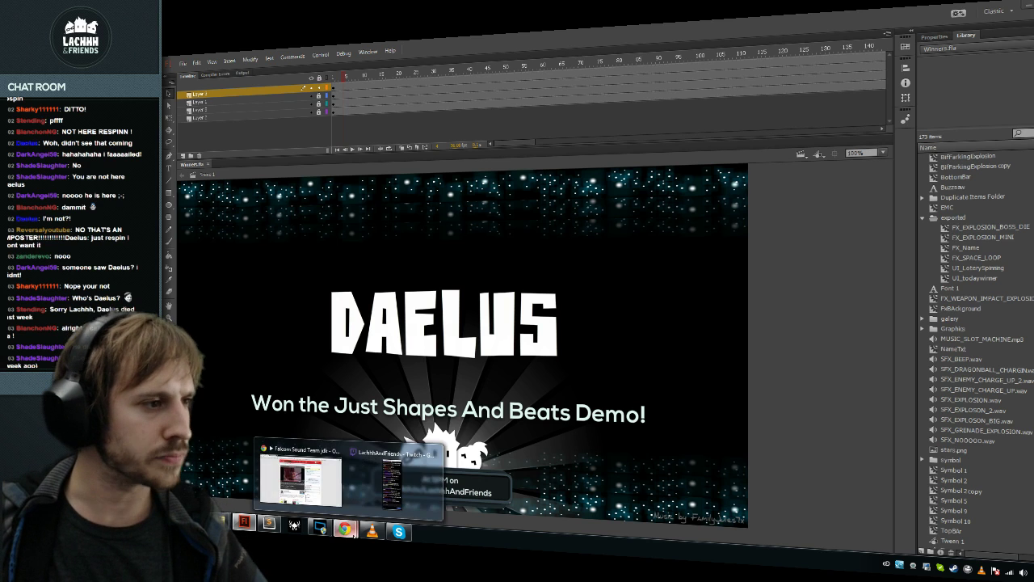
left_click(372, 477)
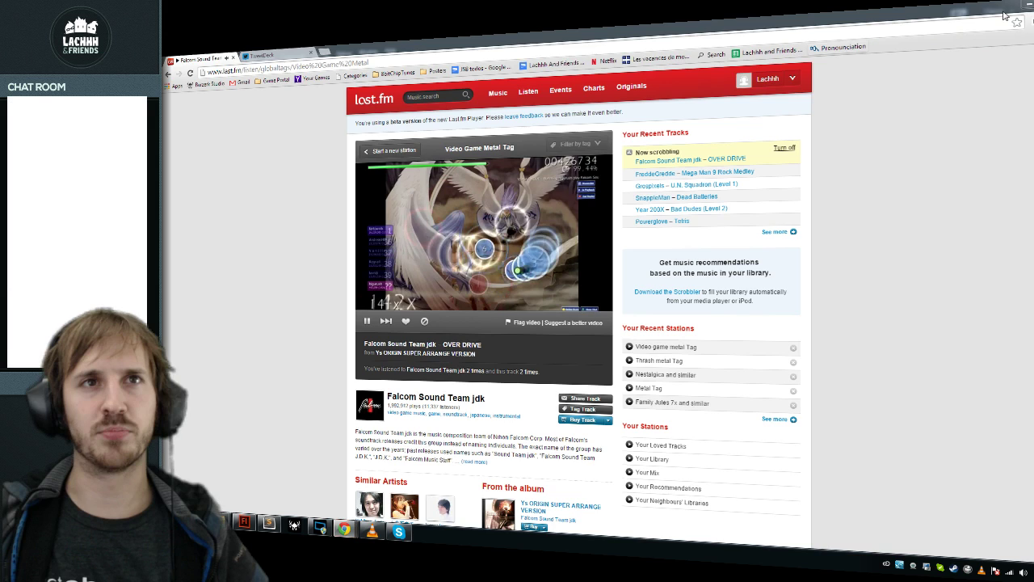
left_click(1004, 15)
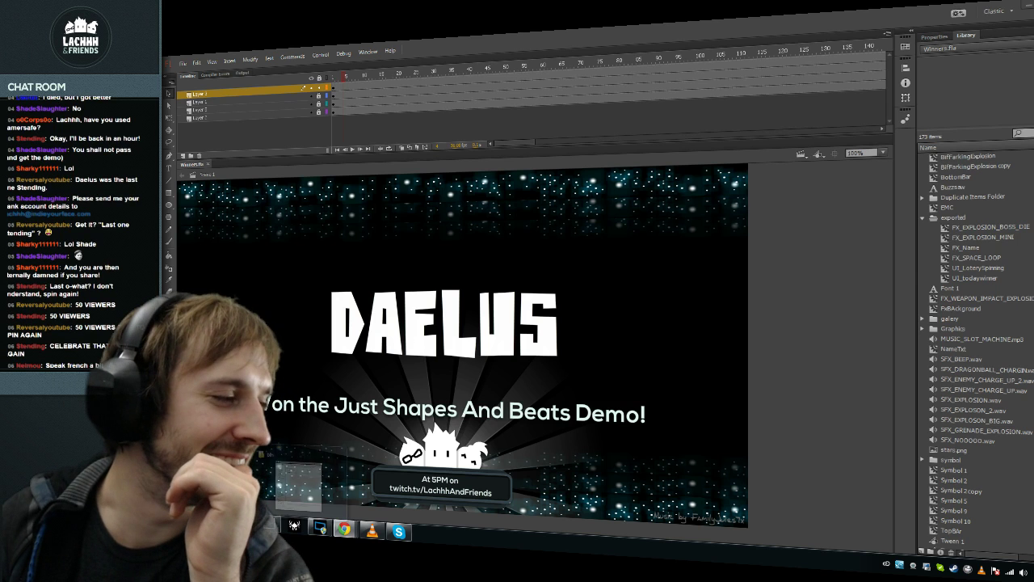
Step: Check the export folder, then export the stage image as WinnersDaelus.png
left_click(320, 530)
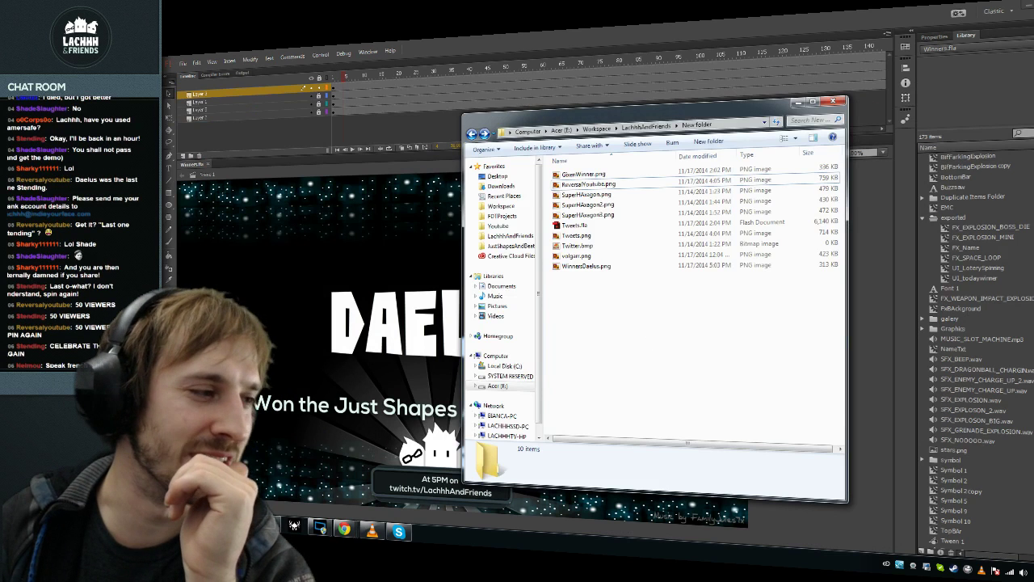
left_click(224, 58)
left_click(183, 62)
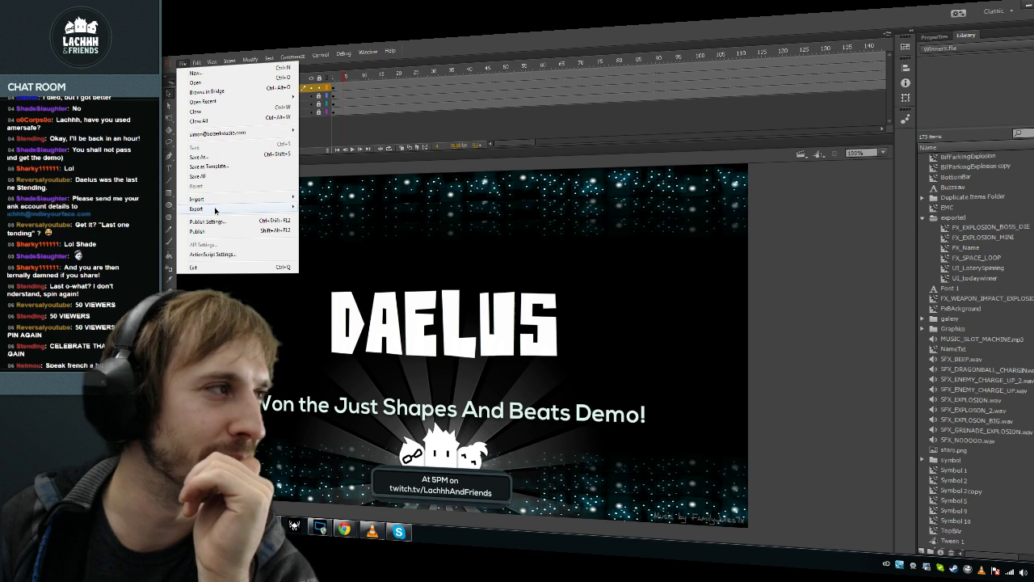
mouse_move(226, 208)
left_click(342, 207)
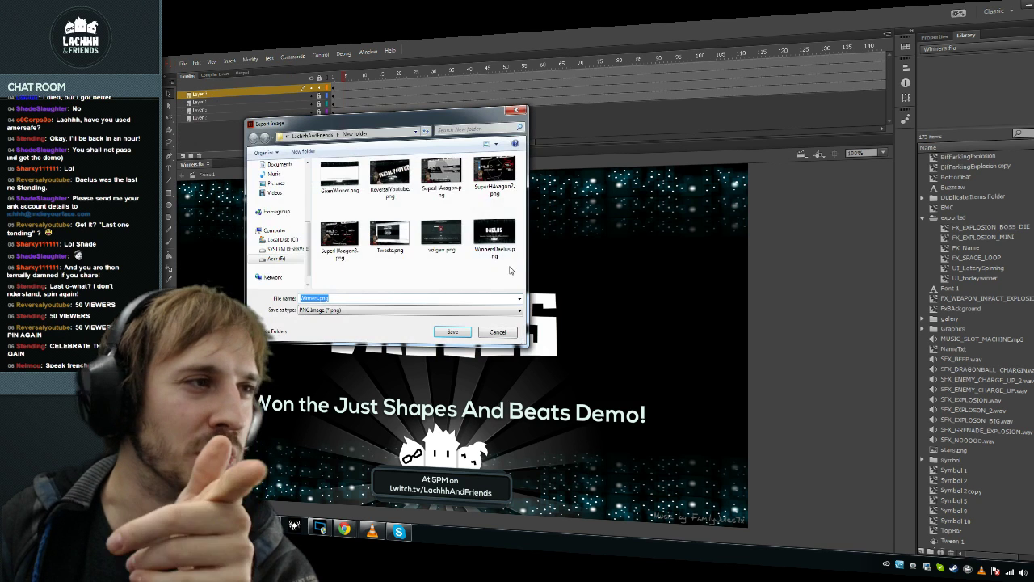
left_click(503, 247)
left_click(452, 331)
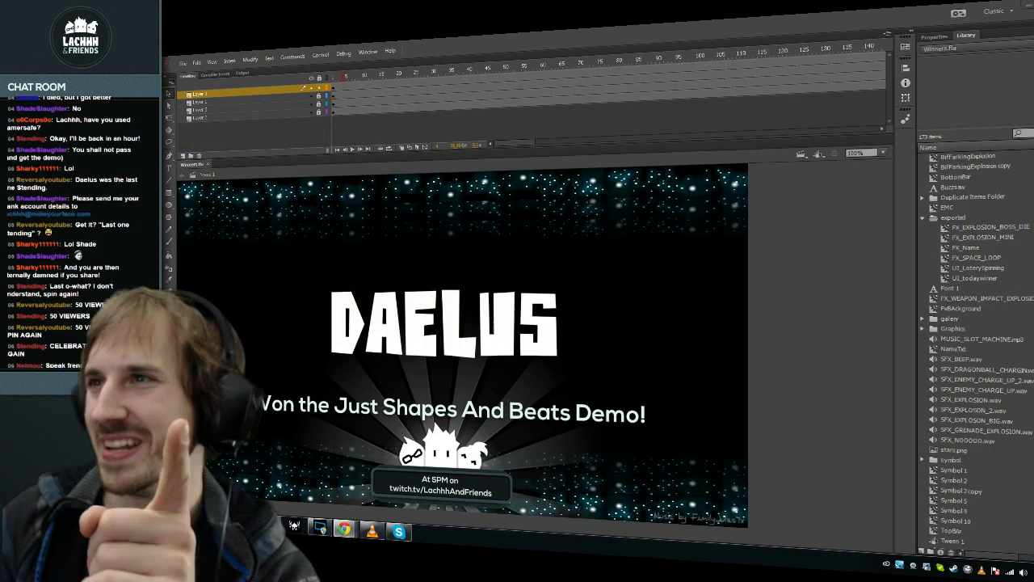
Step: Bring up TweetDeck in Chrome with a new tweet composer open
left_click(344, 530)
key("ctrl+Tab")
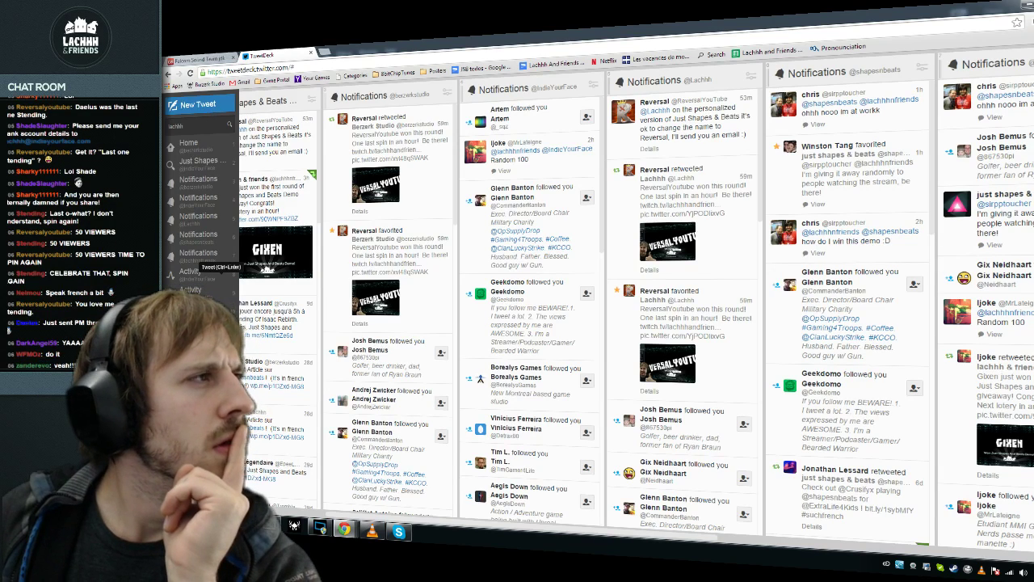
key("n")
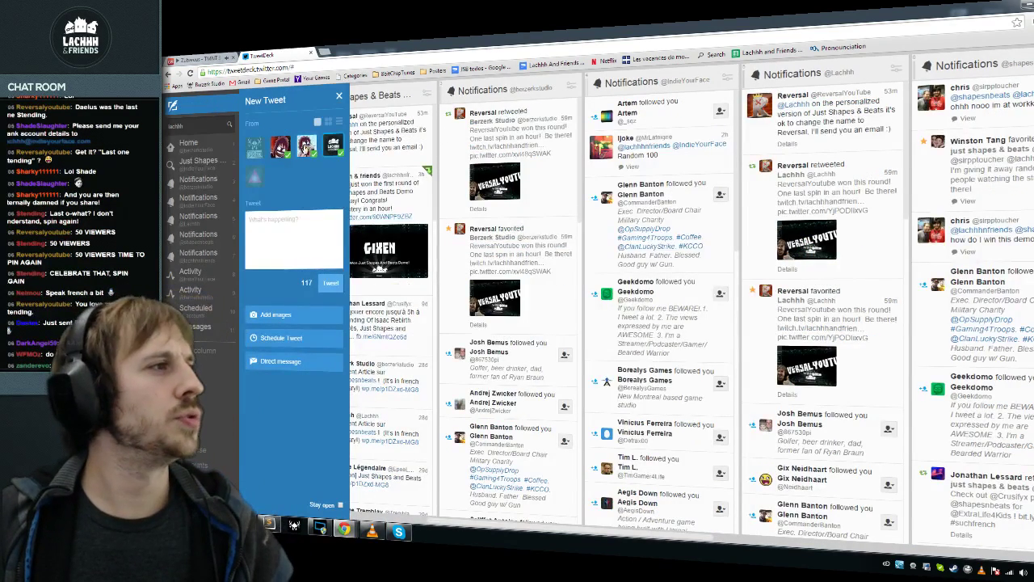
Step: Write the message congratulating the last-round winner: 'Thanks for being there! It was awesome :D See you next monday.'
type("D")
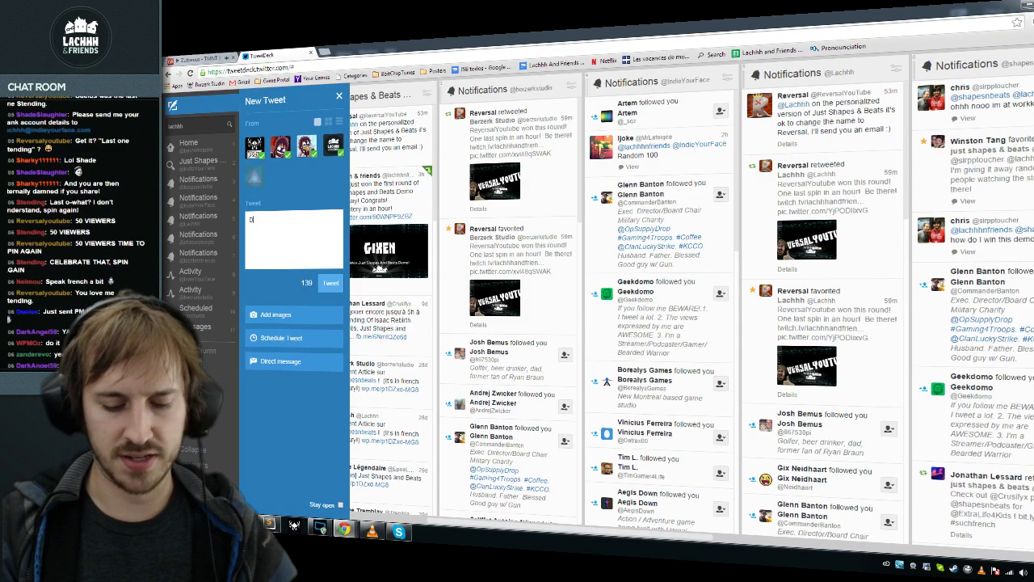
type("ael wont")
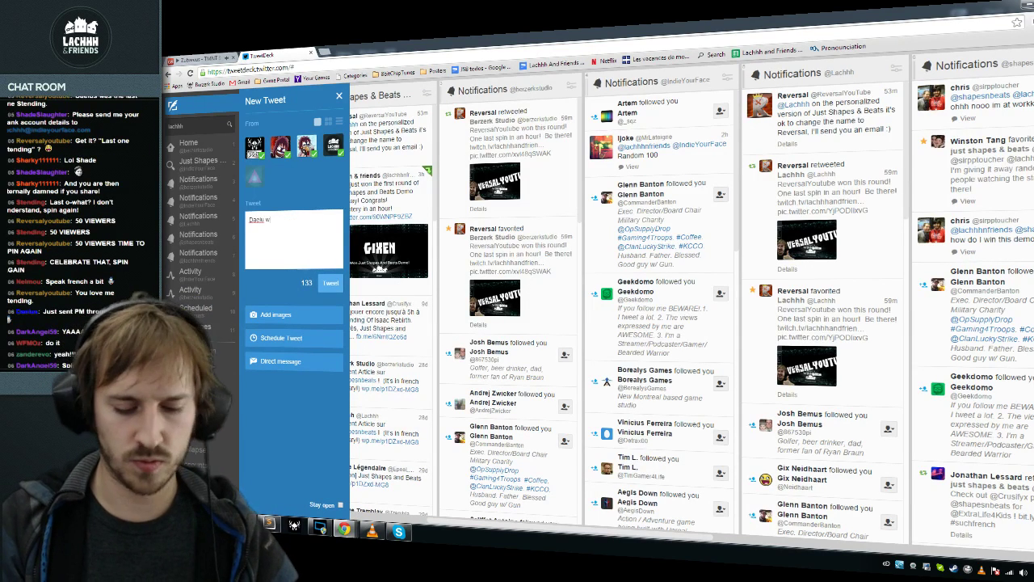
type(" the last")
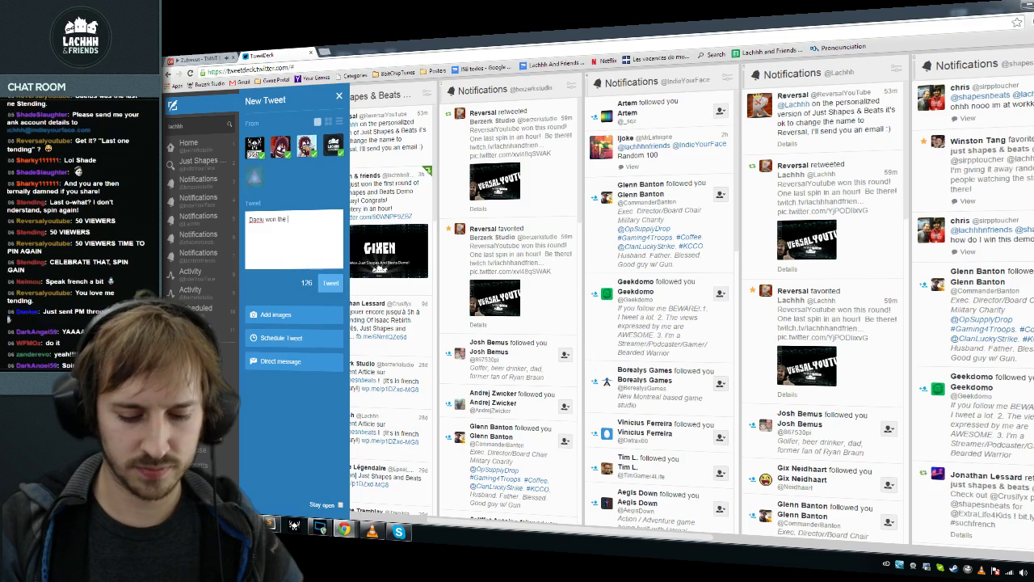
type("round")
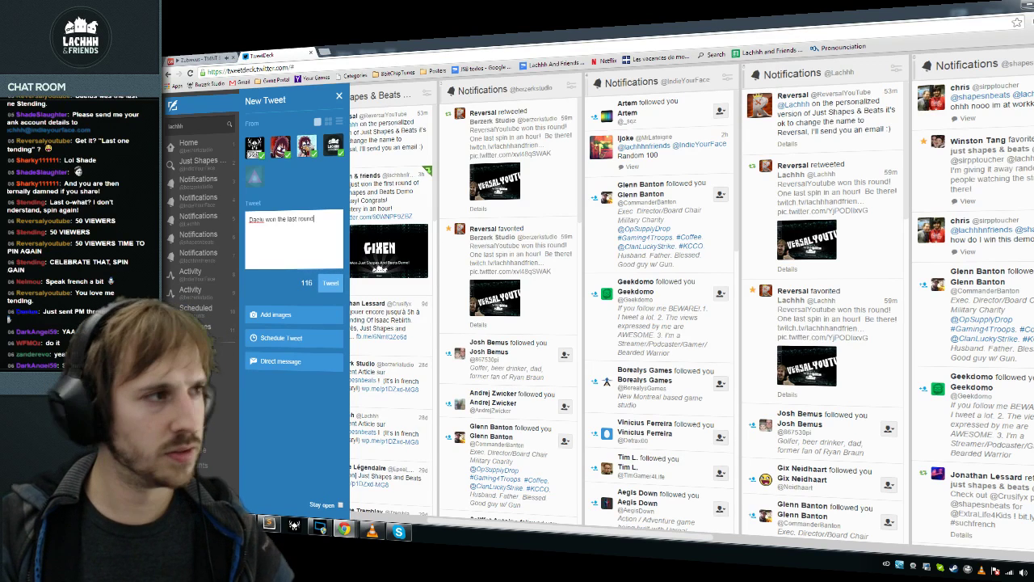
type("!  It was awesome")
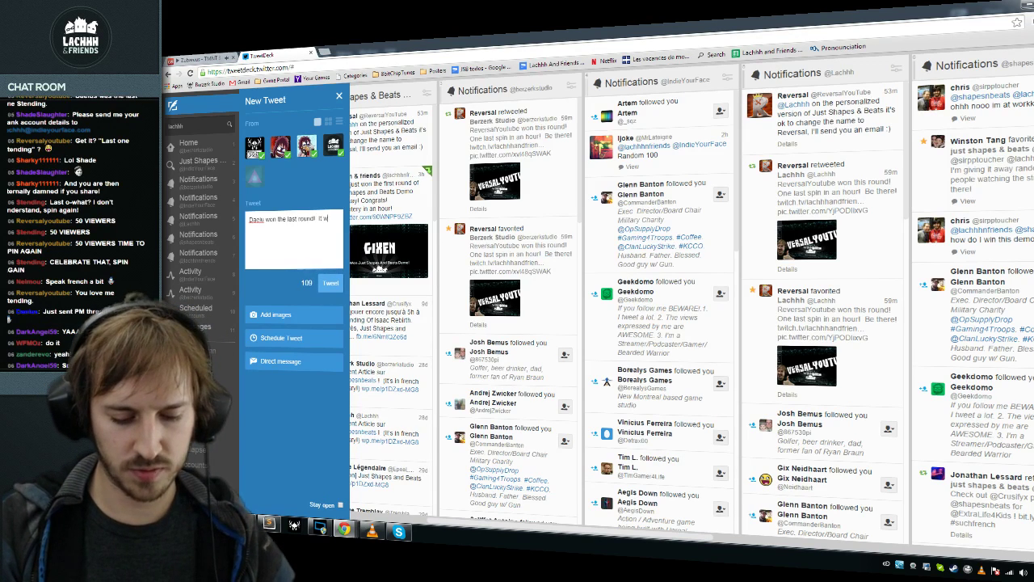
key("ctrl+shift+Left")
key("ctrl+shift+Left")
key("ctrl+shift+Left")
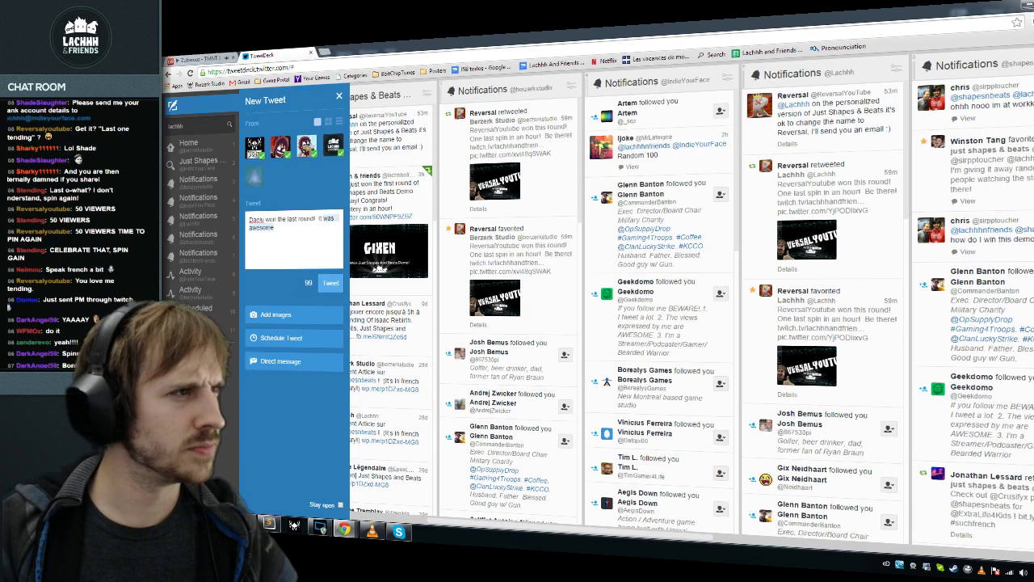
type("Thanks for")
key("ctrl+shift+Left")
key("ctrl+shift+Left")
key("End")
type("being ther")
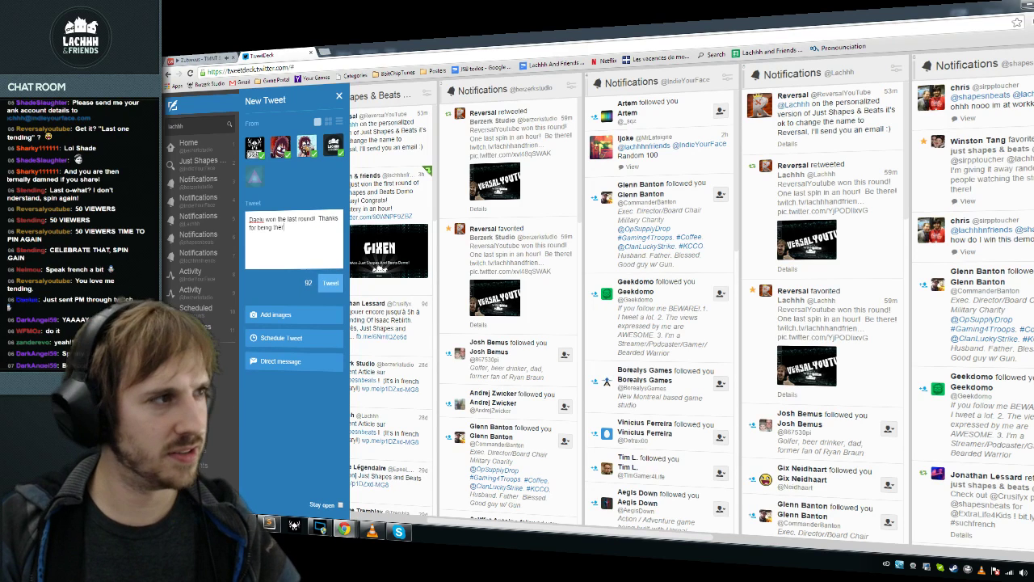
type("e! It was awesome :D")
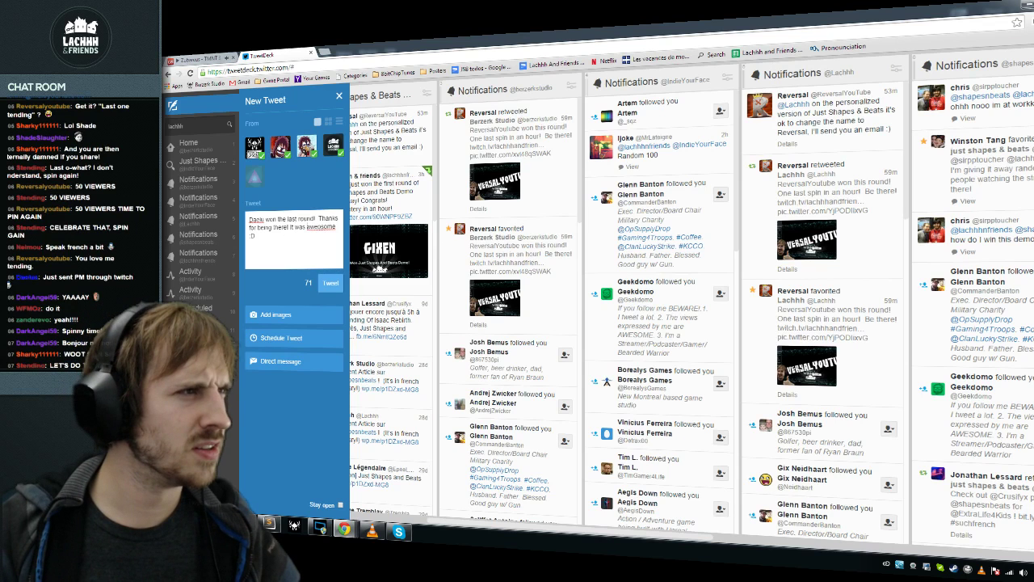
left_click(334, 227)
key("Delete")
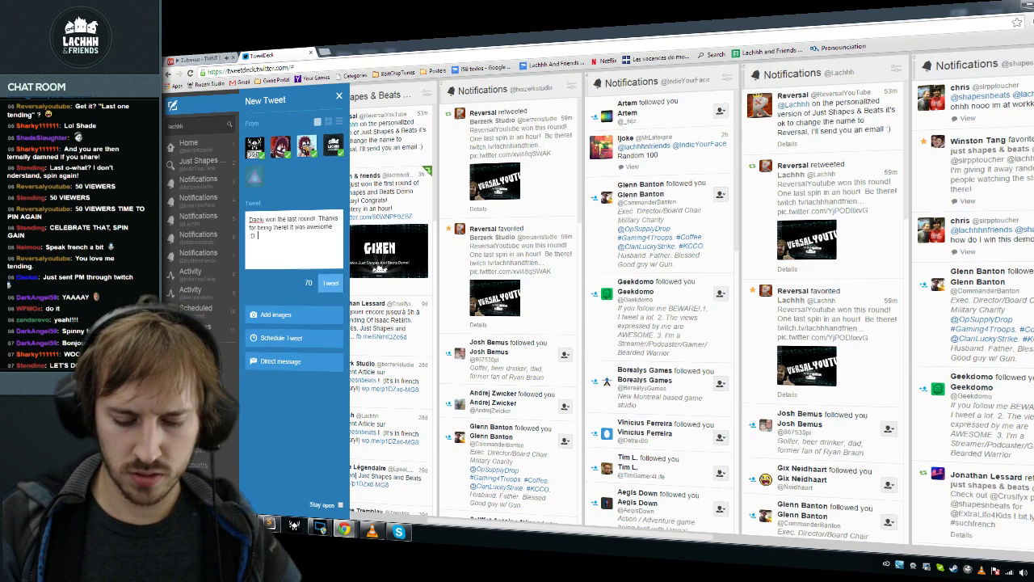
type("See you next monday.")
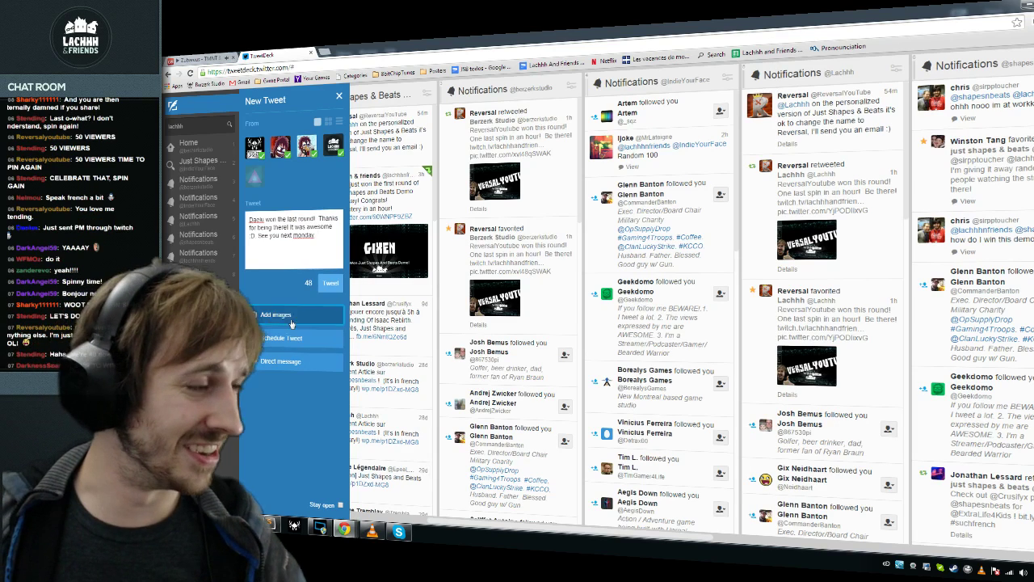
Step: Attach the WinnersDaelus.png image to the tweet
left_click(293, 315)
left_click(349, 193)
double_click(349, 193)
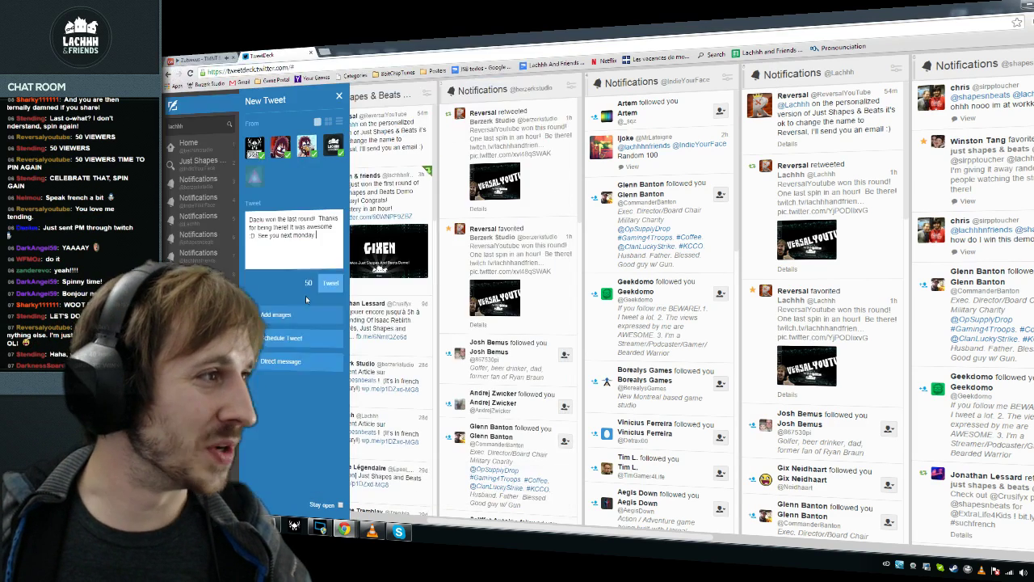
Step: Capitalize 'Monday' and paste the Twitch channel link at the end of the tweet
key("Return")
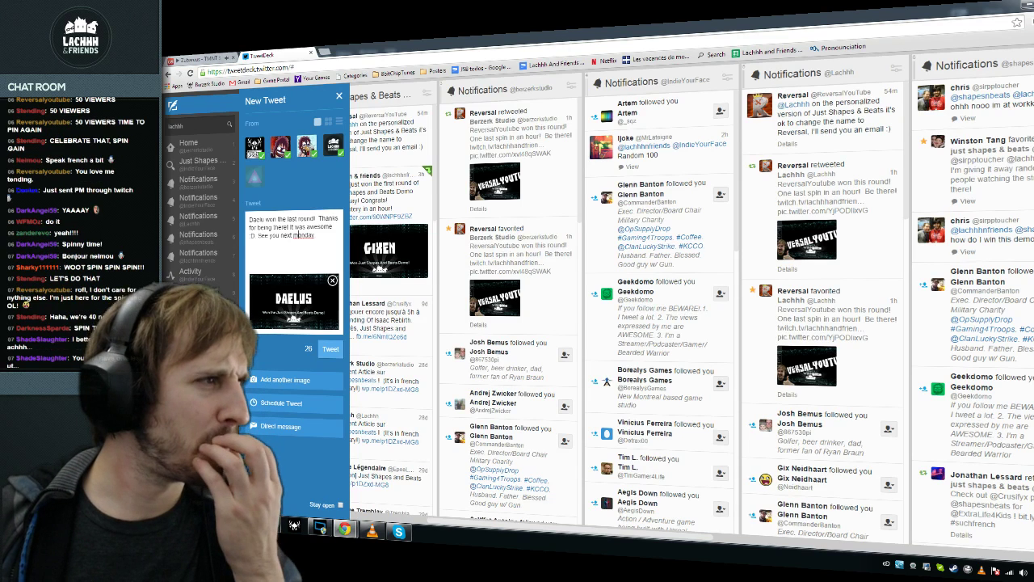
key("BackSpace")
type("M")
key("End")
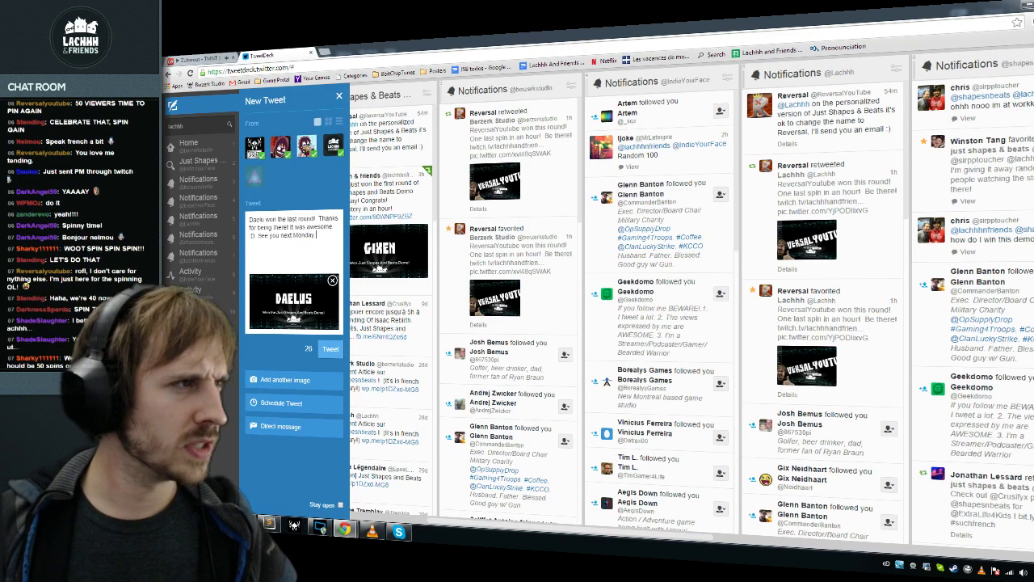
type("http://www.twitch.tv/lachhhandfriends")
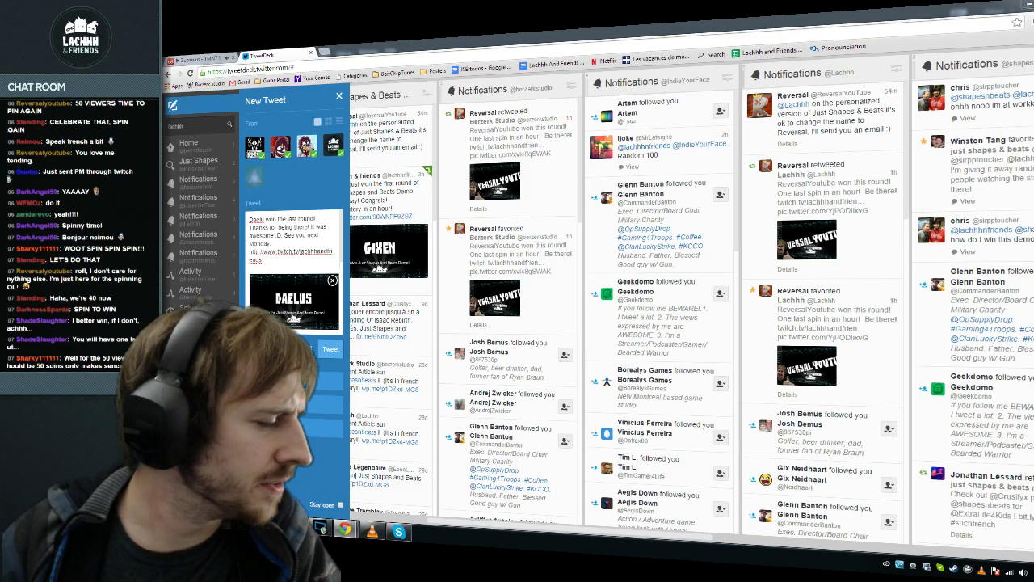
key("alt+Tab")
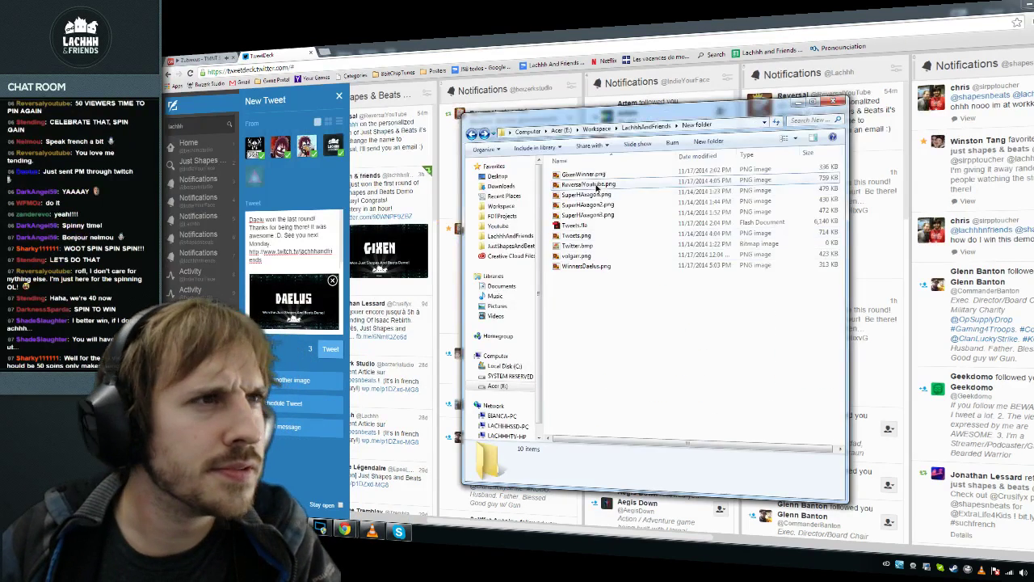
Step: Navigate the Explorer windows to the MondayWinners folder under LachhhAndFriends
left_click(596, 186)
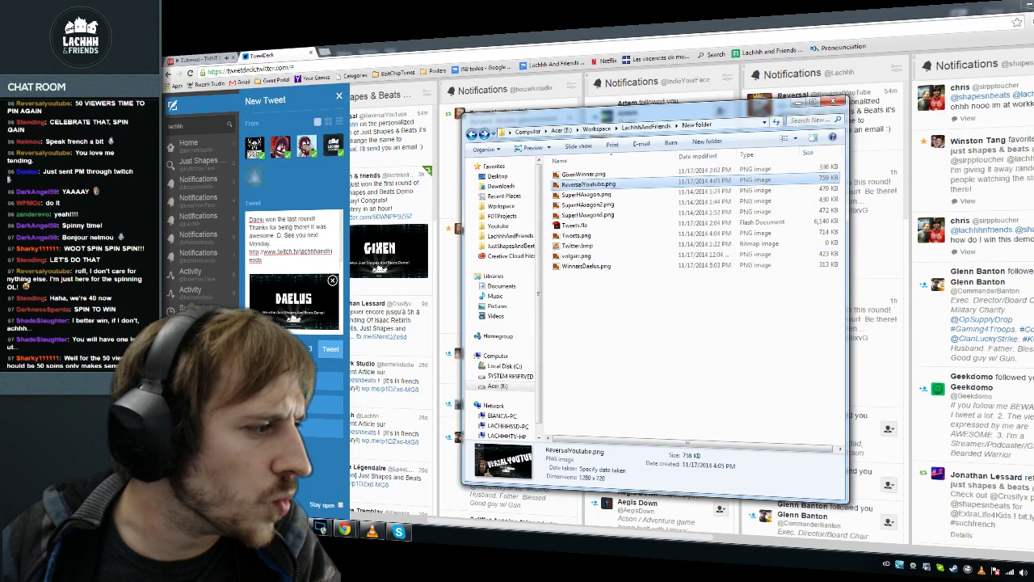
key("alt+Tab")
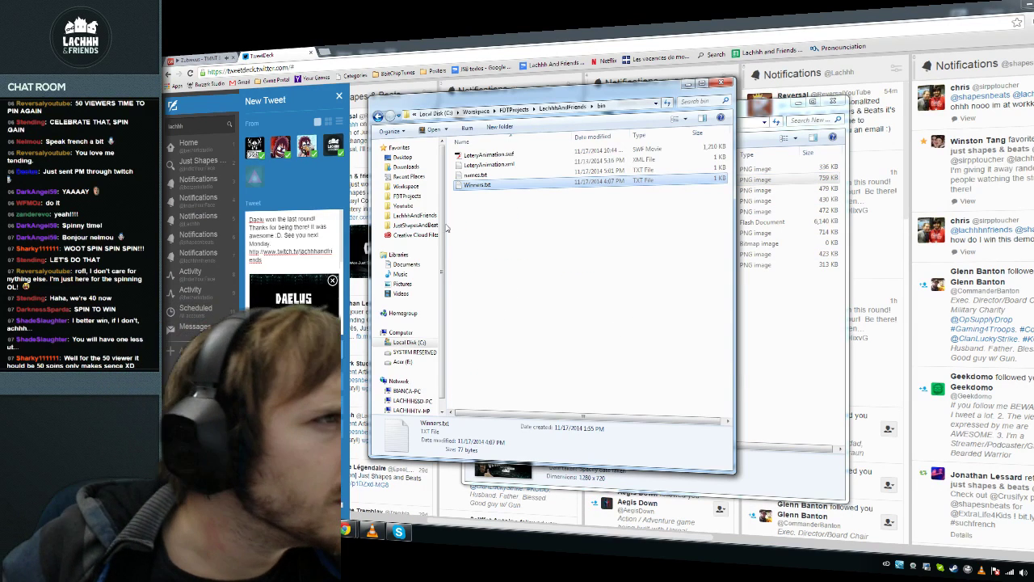
left_click(563, 107)
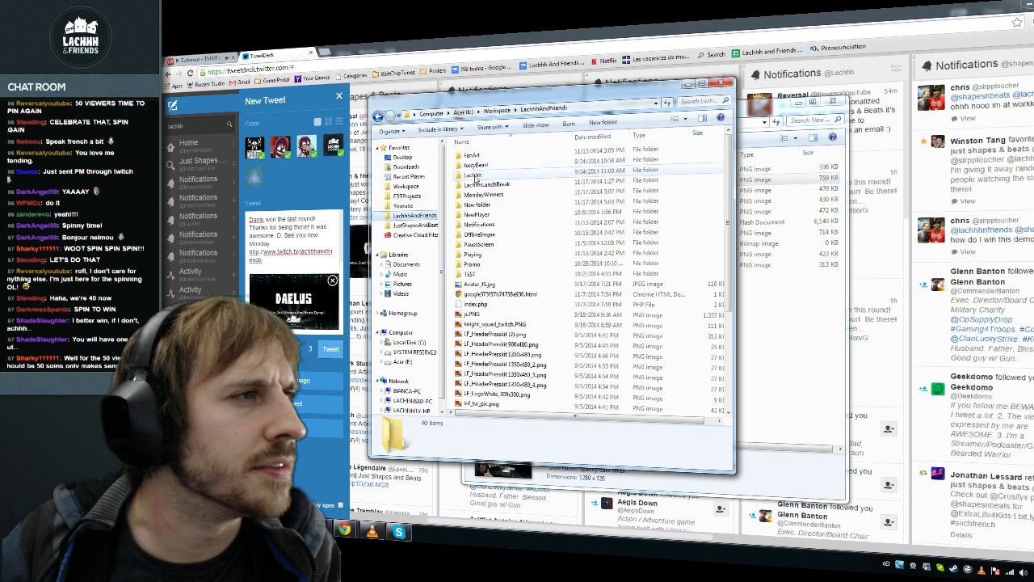
double_click(485, 195)
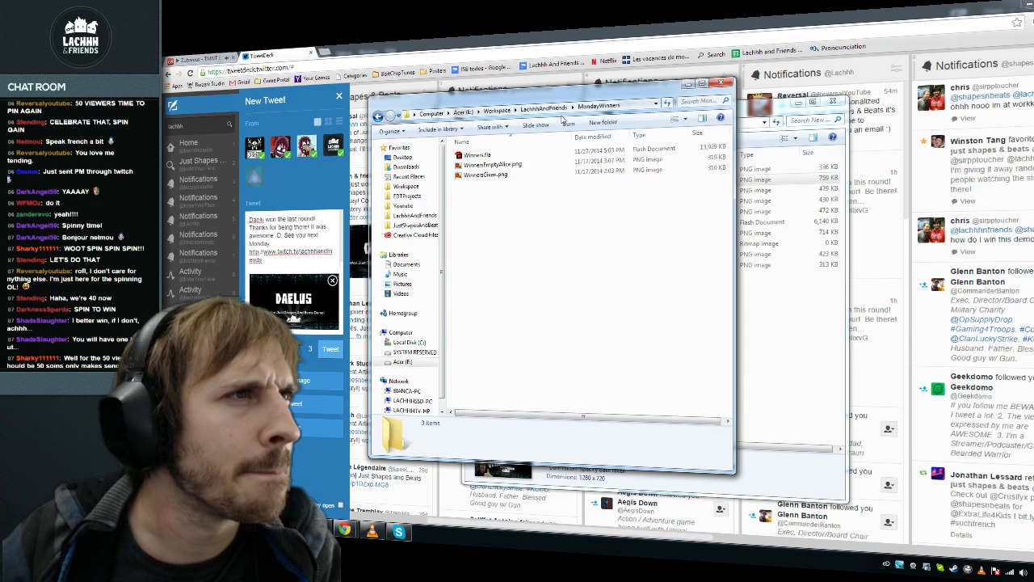
Step: Preview WinnersDaelus.png from the New folder, then return to the tweet draft
key("alt+Tab")
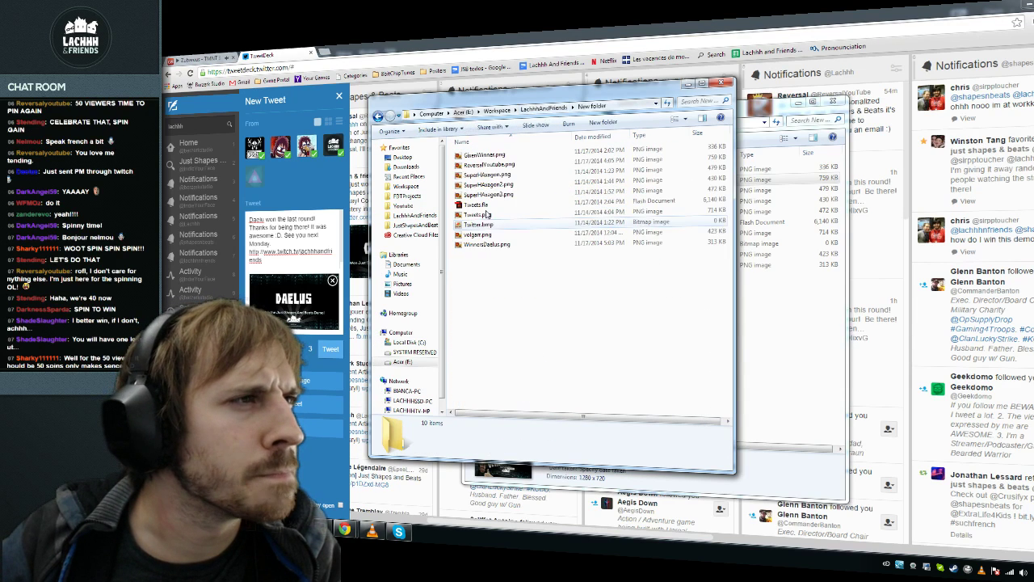
left_click(490, 245)
double_click(490, 246)
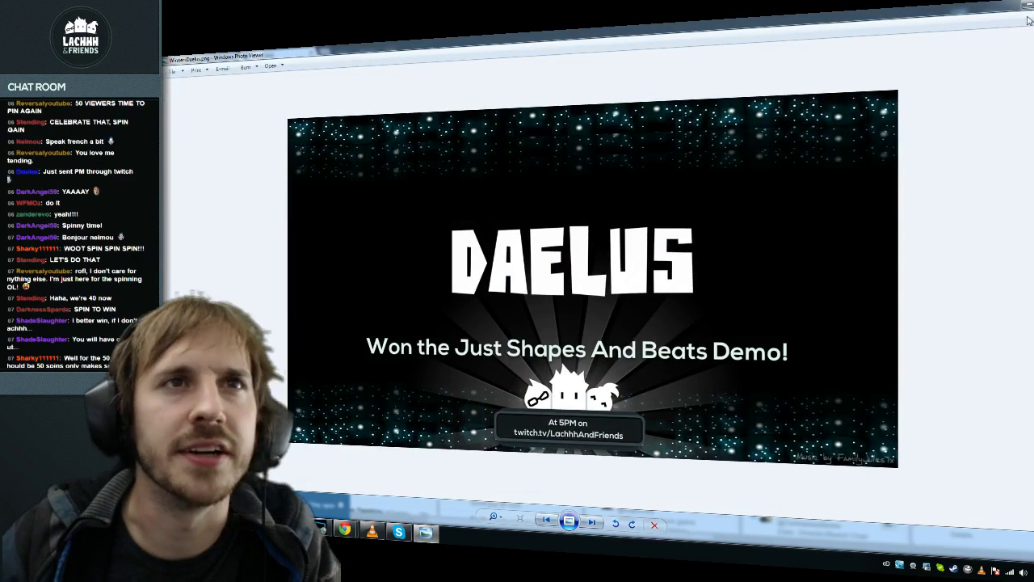
left_click(1028, 9)
key("Return")
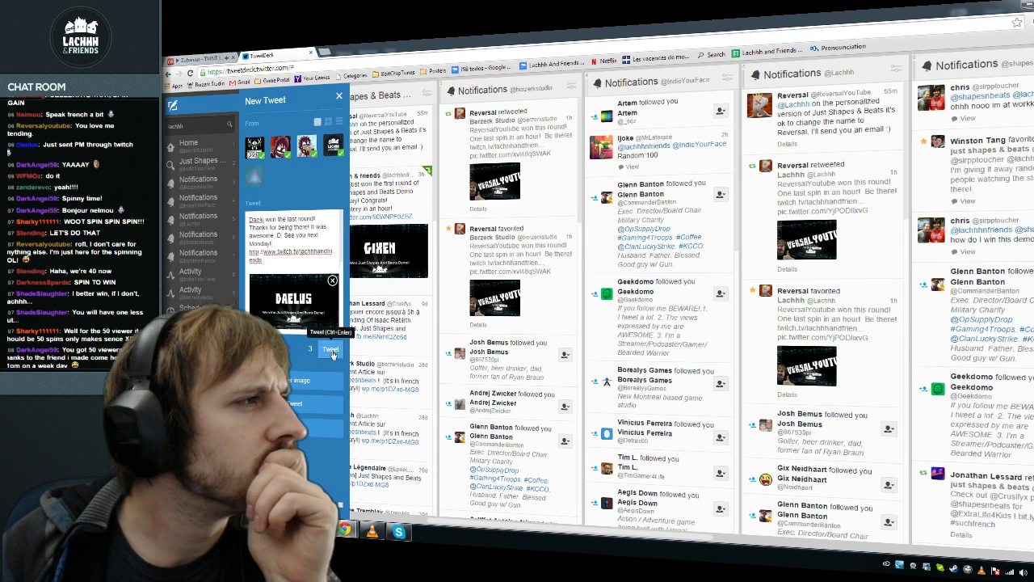
Step: Insert the missing 'l' in the winner's name and post the tweet
type("l")
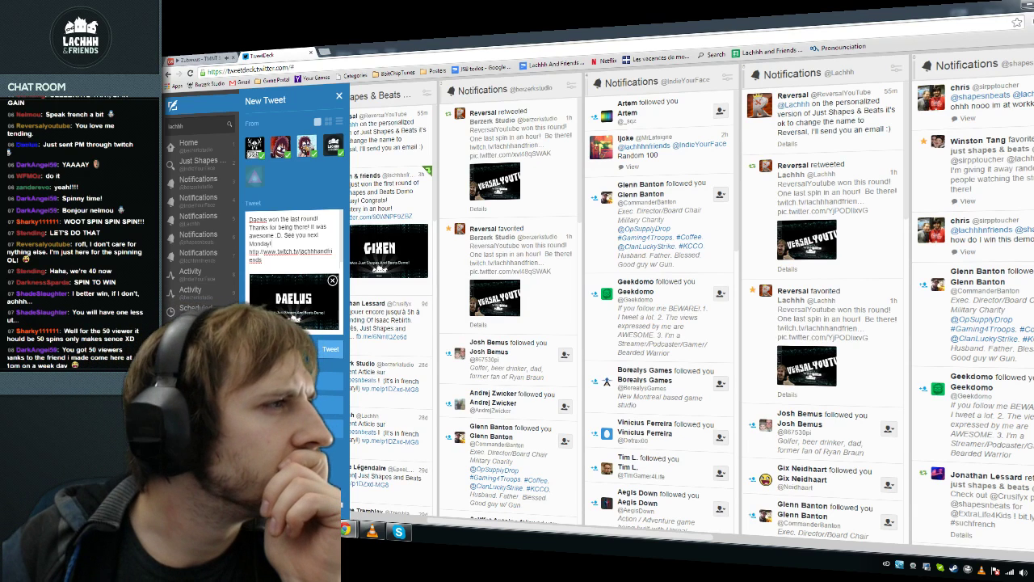
left_click(333, 350)
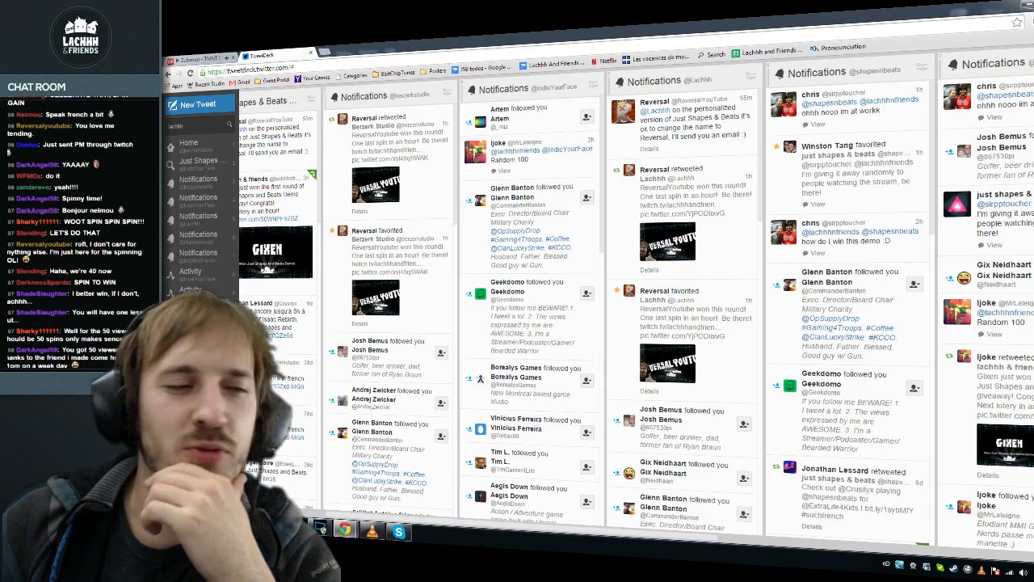
mouse_move(346, 530)
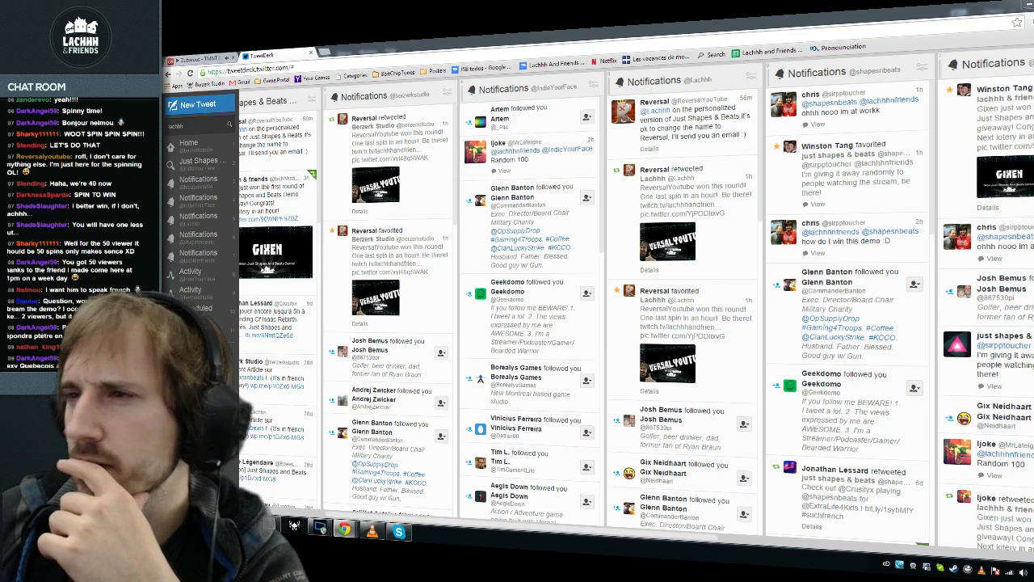
Step: Glance at line 7 of Winners.txt in Sublime Text, then go back to TweetDeck
key("alt+Tab")
key("Down")
key("Down")
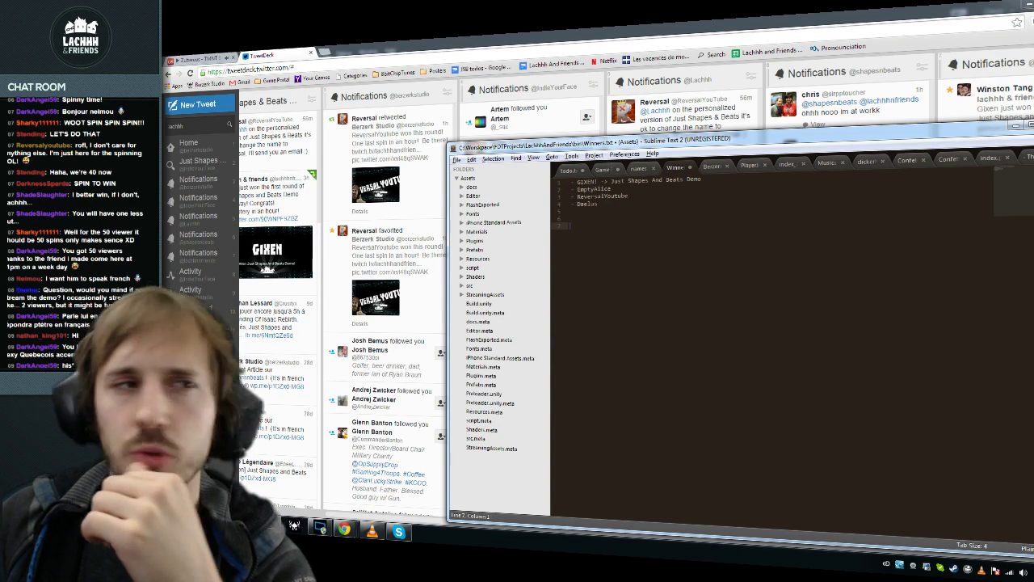
key("alt+Tab")
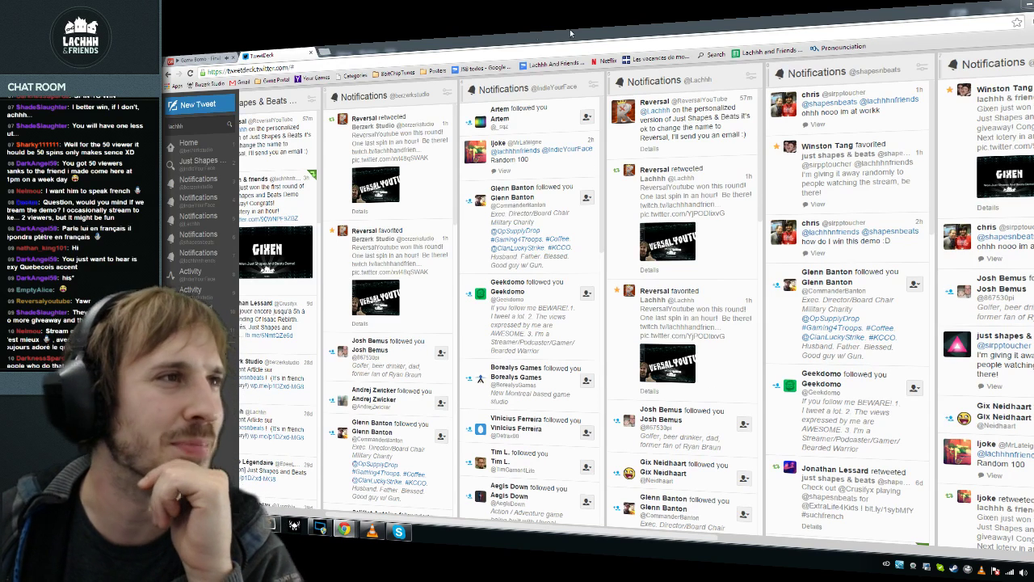
Step: Close the duplicate folder window and select the full viewer list in chat
left_click(206, 59)
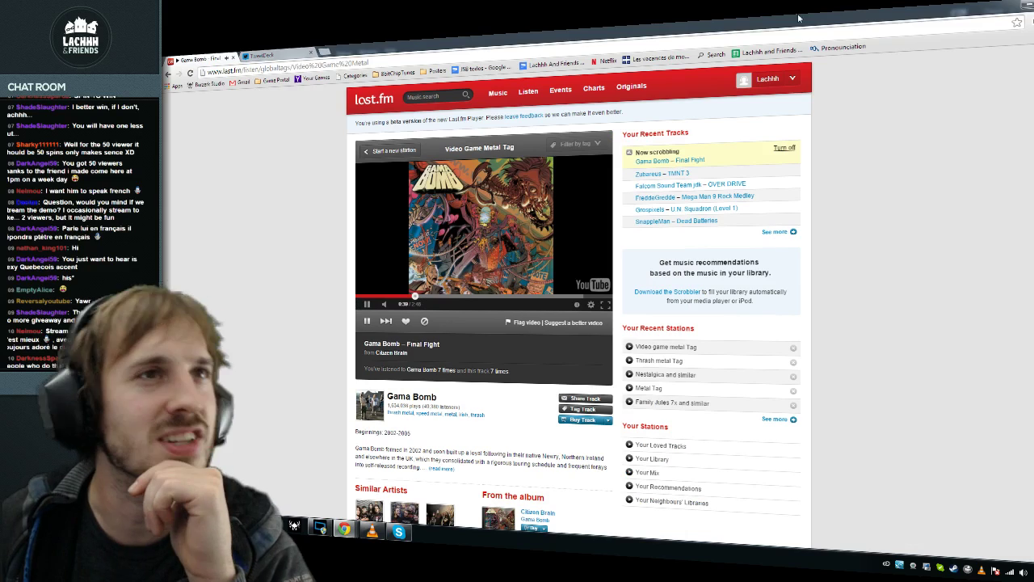
key("alt+Tab")
left_click(558, 363)
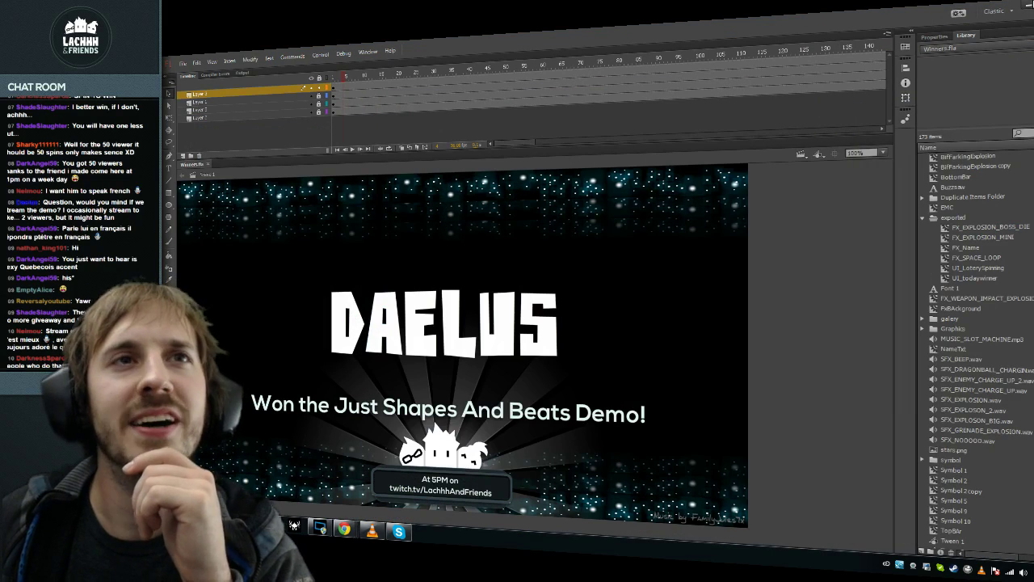
key("alt+Tab")
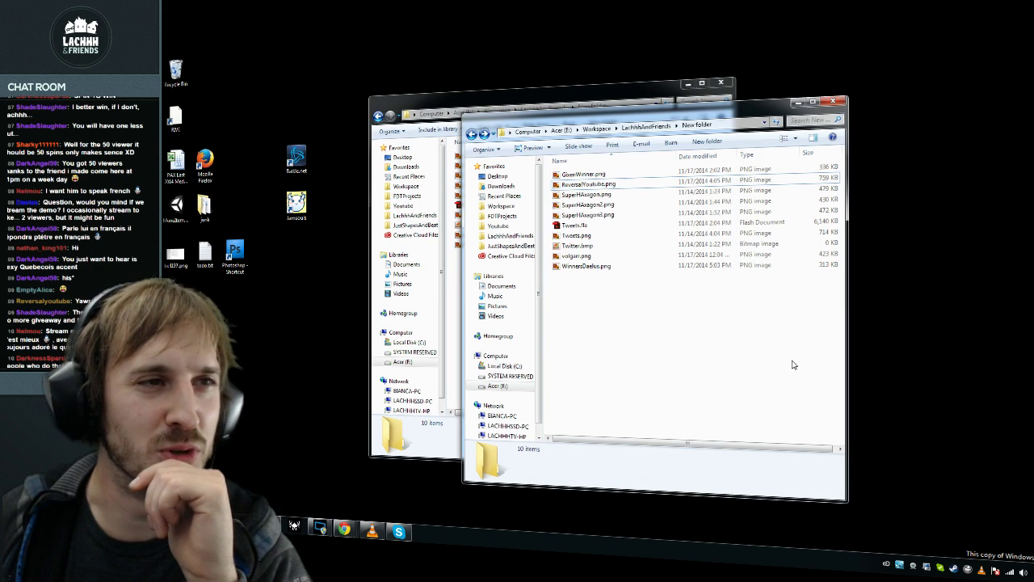
left_click(833, 101)
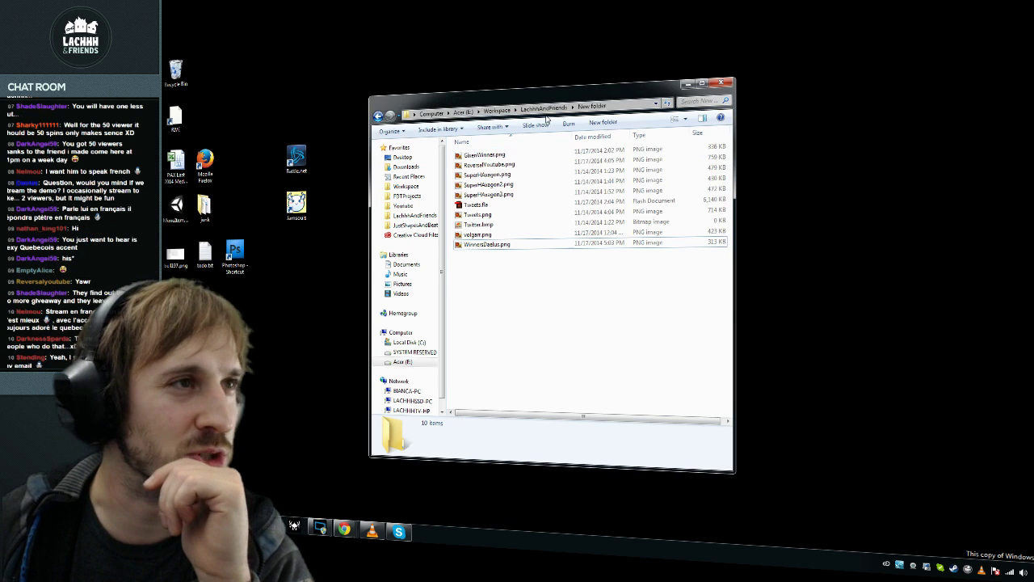
left_click(544, 108)
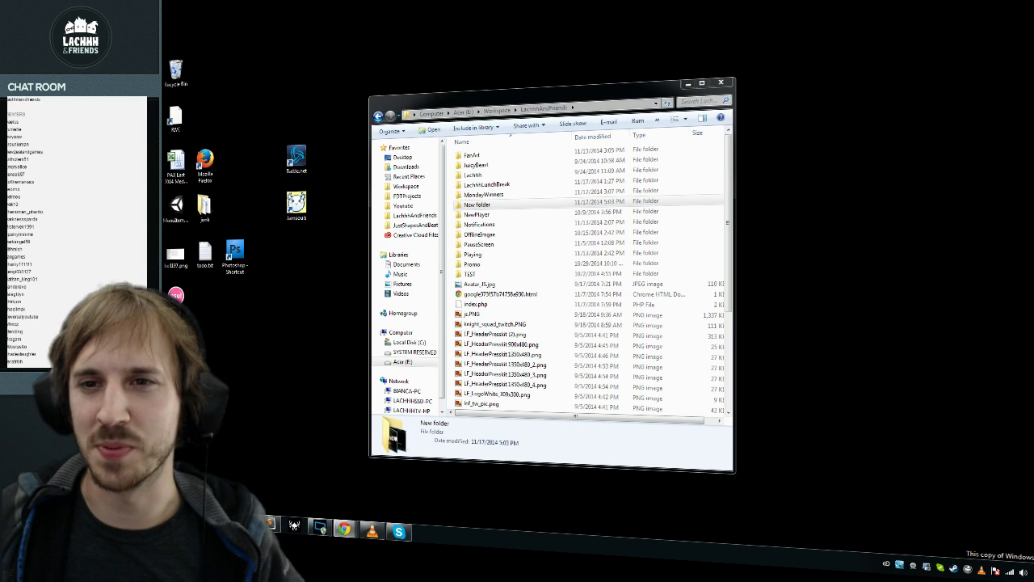
key("ctrl+a")
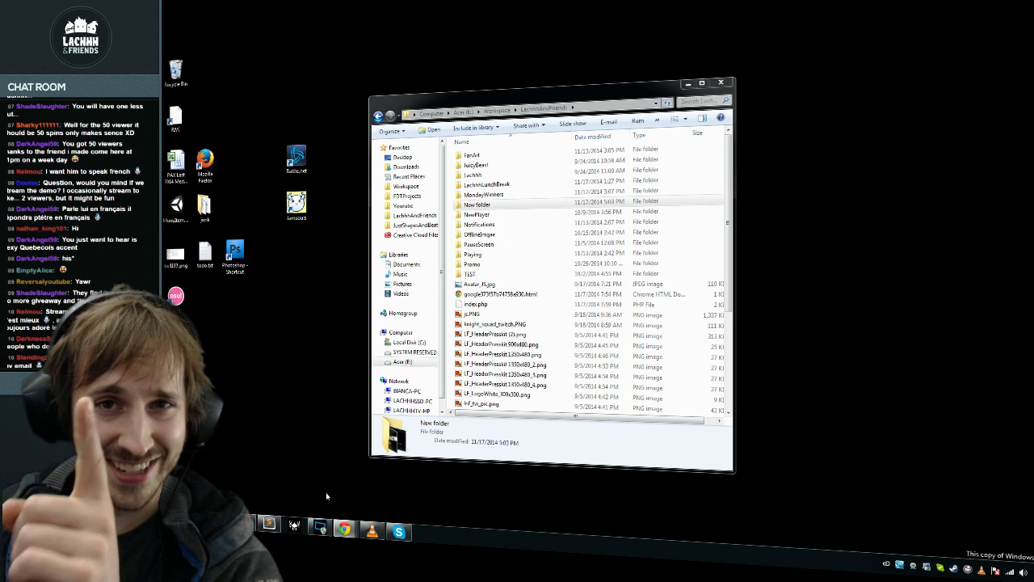
key("alt+Tab")
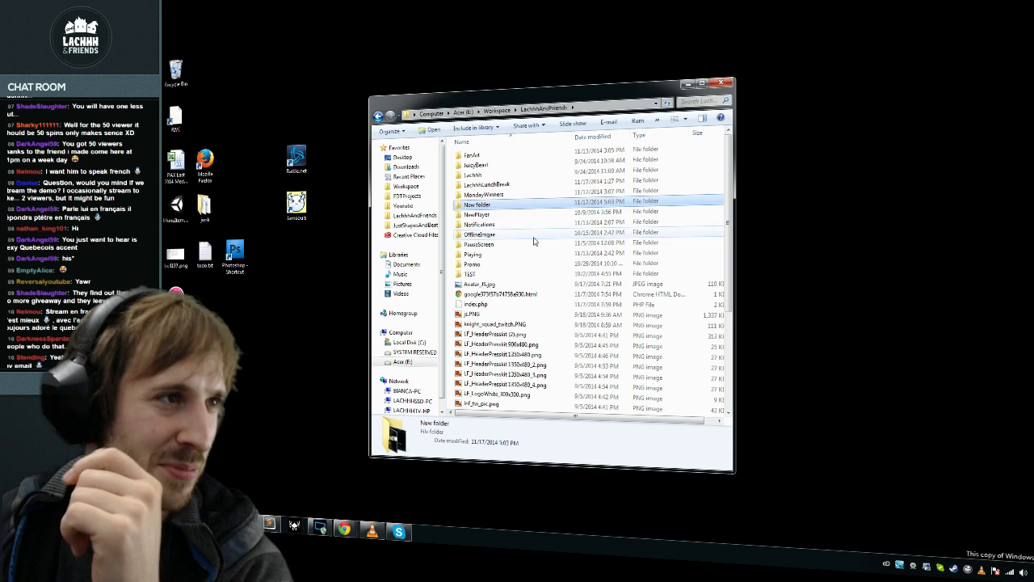
Step: Navigate to C:\Workspace\FDTProjects\LachhhAndFriends\bin
left_click(501, 110)
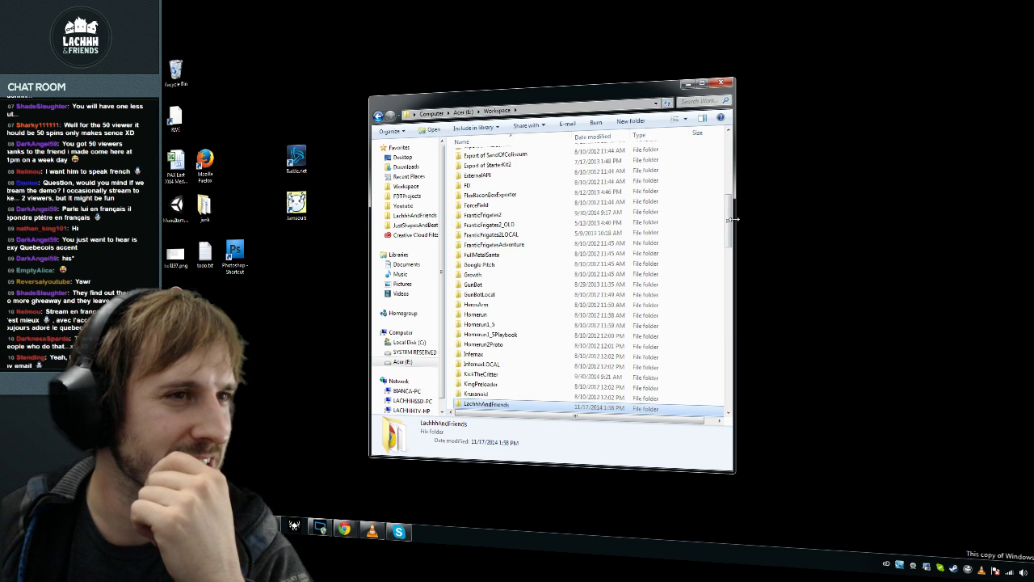
scroll(681, 180, "up", 10)
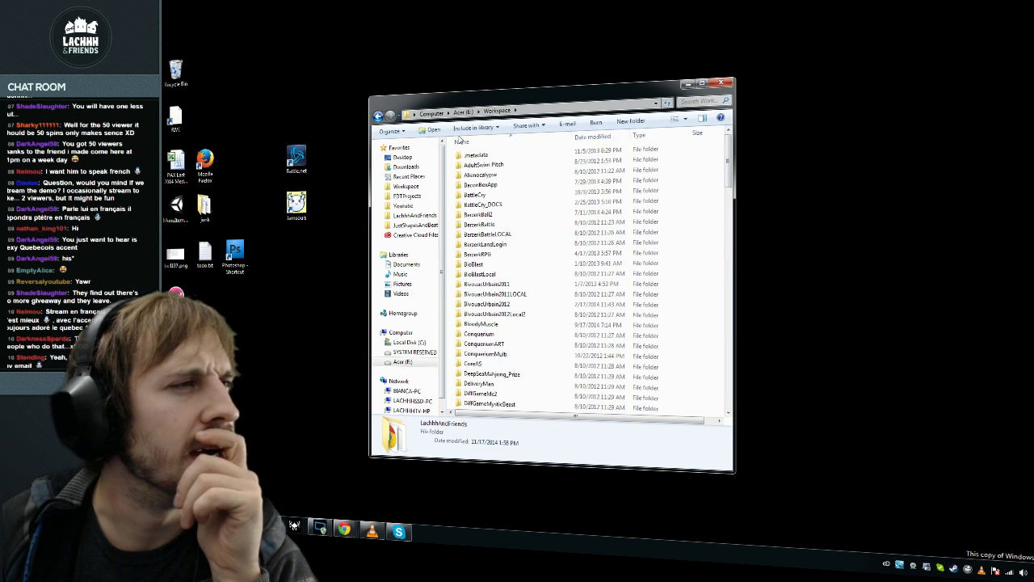
left_click(416, 215)
double_click(494, 185)
key("BackSpace")
left_click_drag(489, 185, 480, 176)
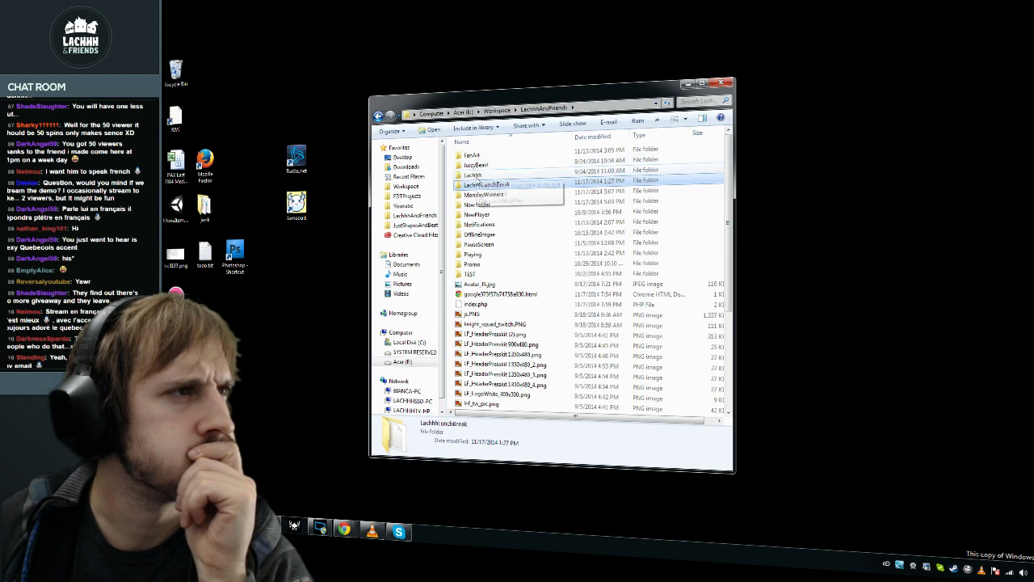
left_click(412, 196)
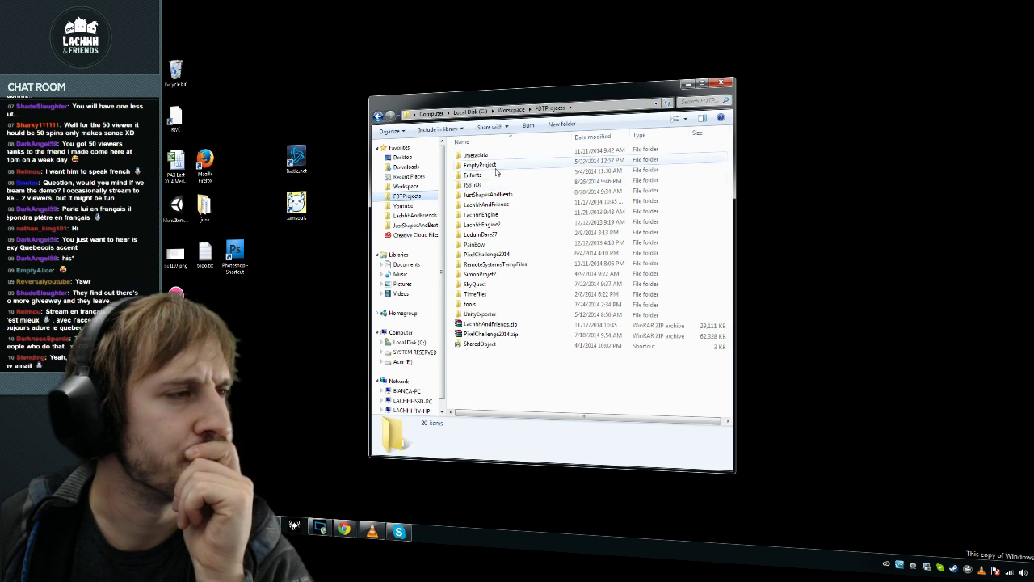
double_click(491, 207)
left_click(478, 166)
double_click(478, 166)
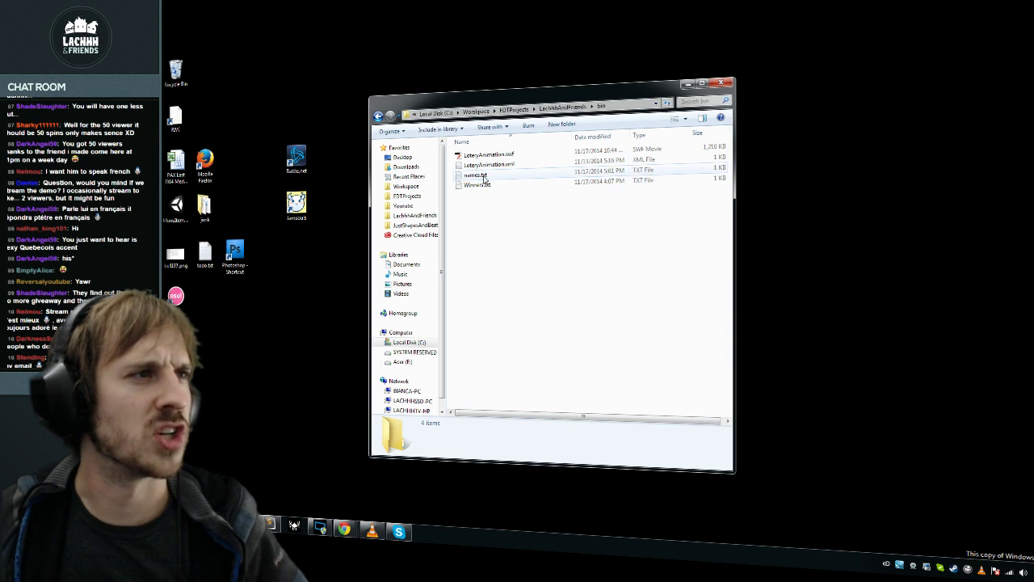
Step: Replace the contents of names.txt with the copied viewer list and close it
double_click(485, 175)
key("ctrl+a")
key("ctrl+v")
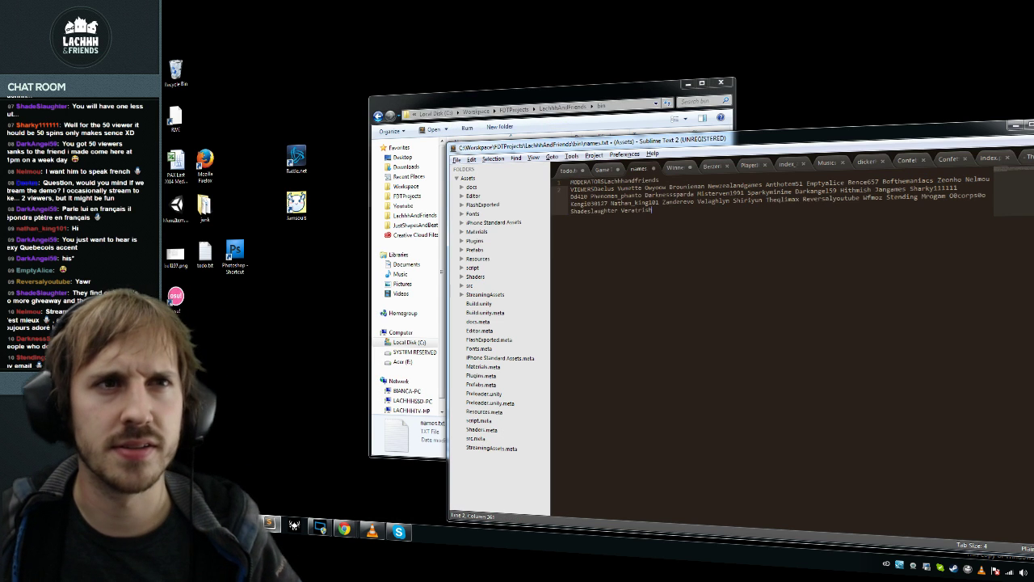
key("alt+F4")
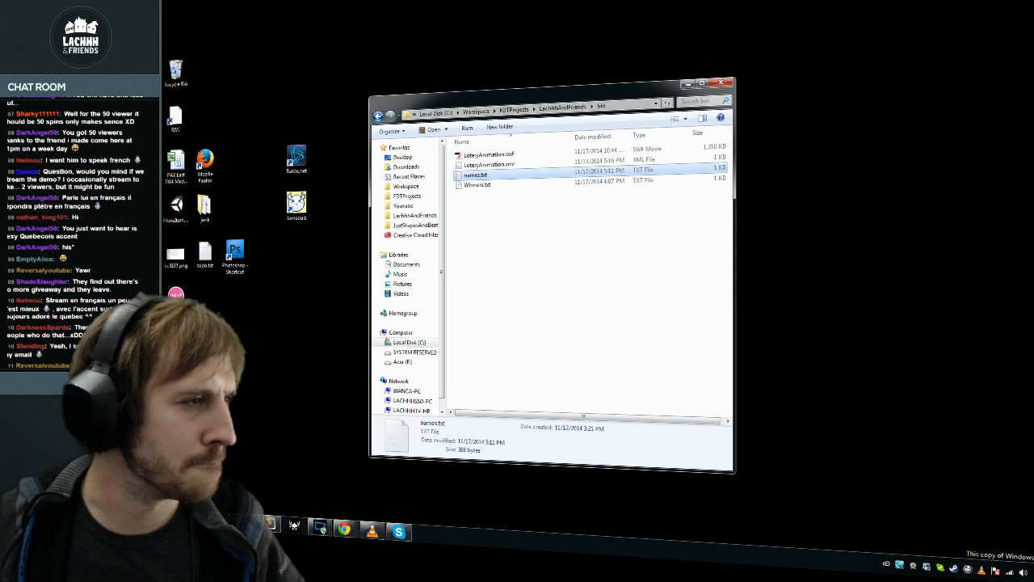
left_click(541, 346)
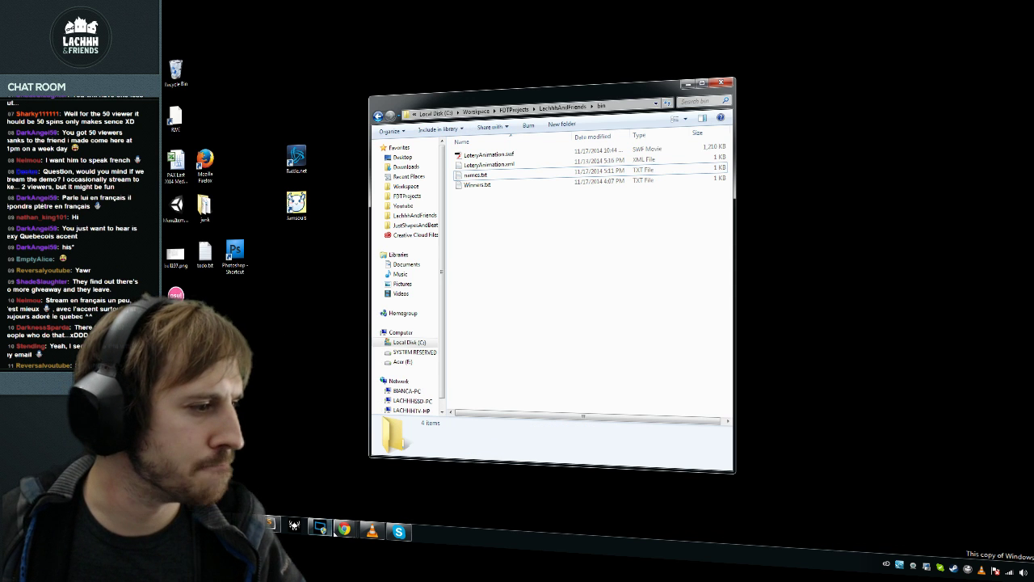
Step: Pause the Last.fm music video and return to the bin folder
mouse_move(344, 529)
left_click(251, 476)
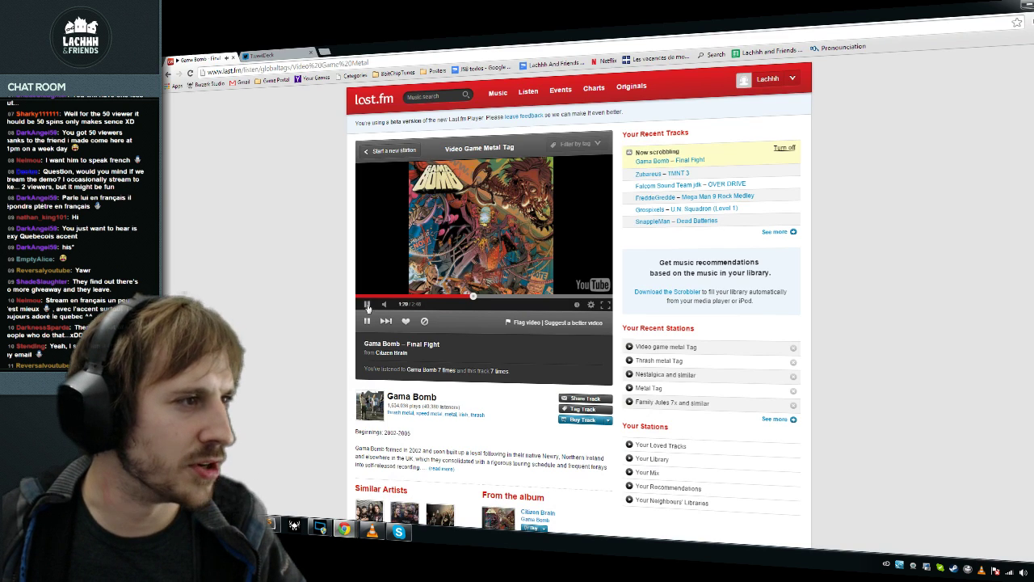
left_click(368, 306)
left_click(1020, 5)
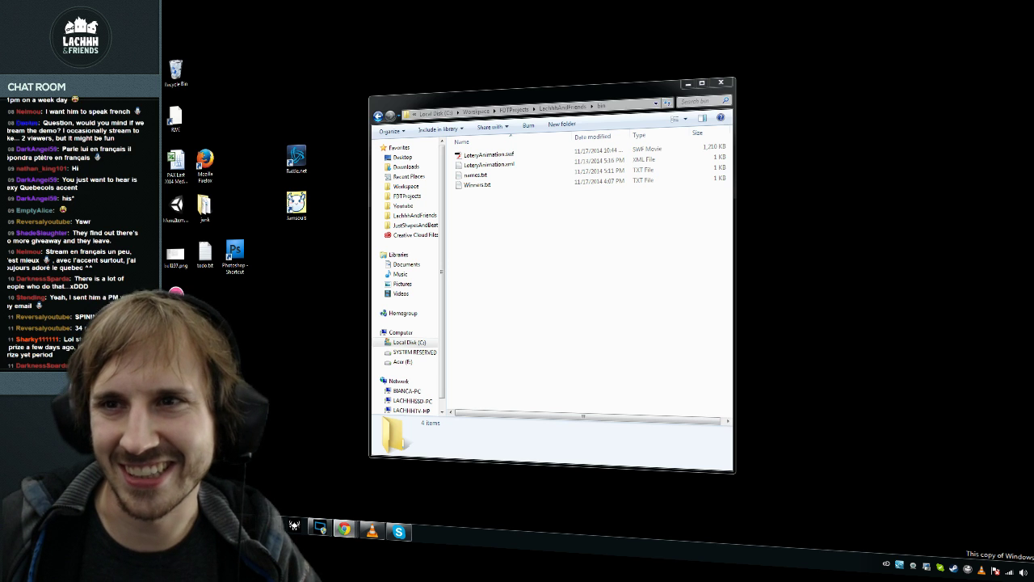
Step: Play LoteryAnimation.swf full screen until a new winner is drawn, then exit full screen
left_click(482, 154)
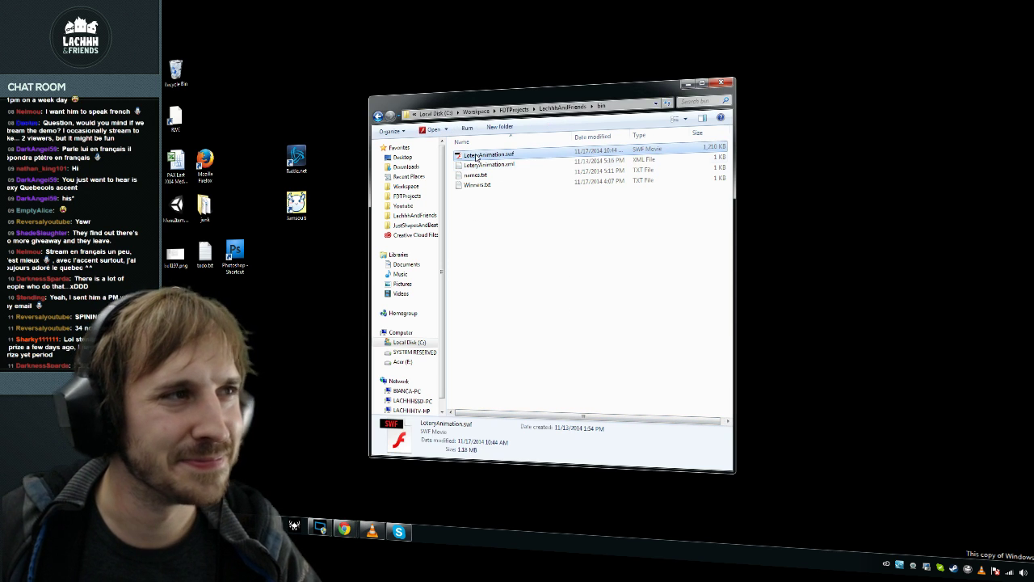
double_click(485, 155)
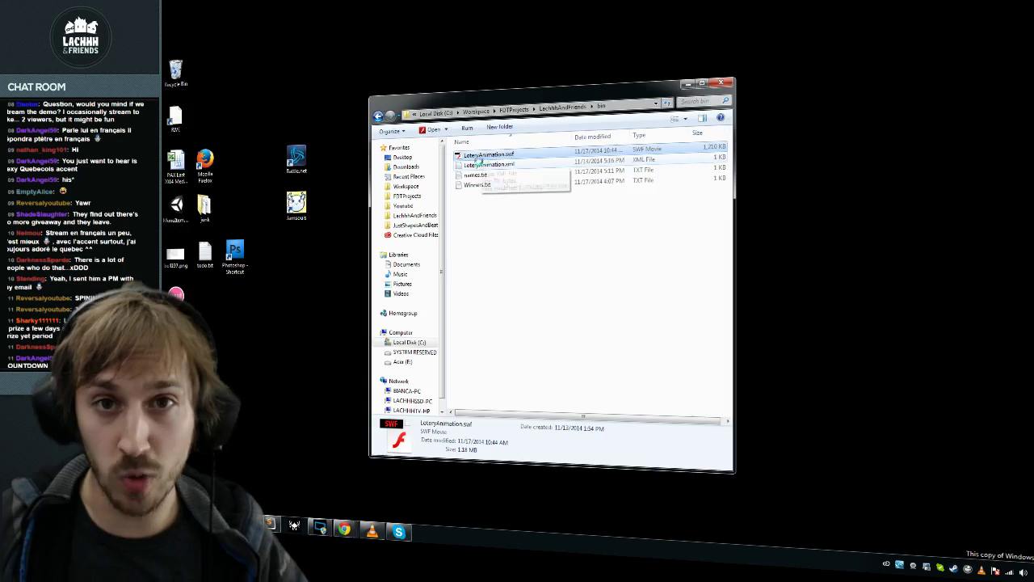
key("ctrl+f")
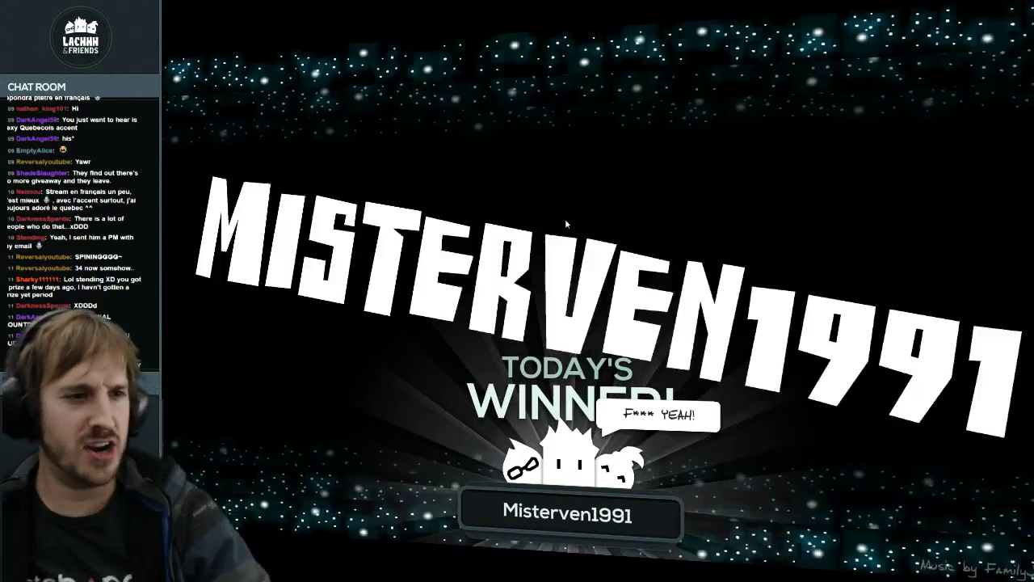
key("Escape")
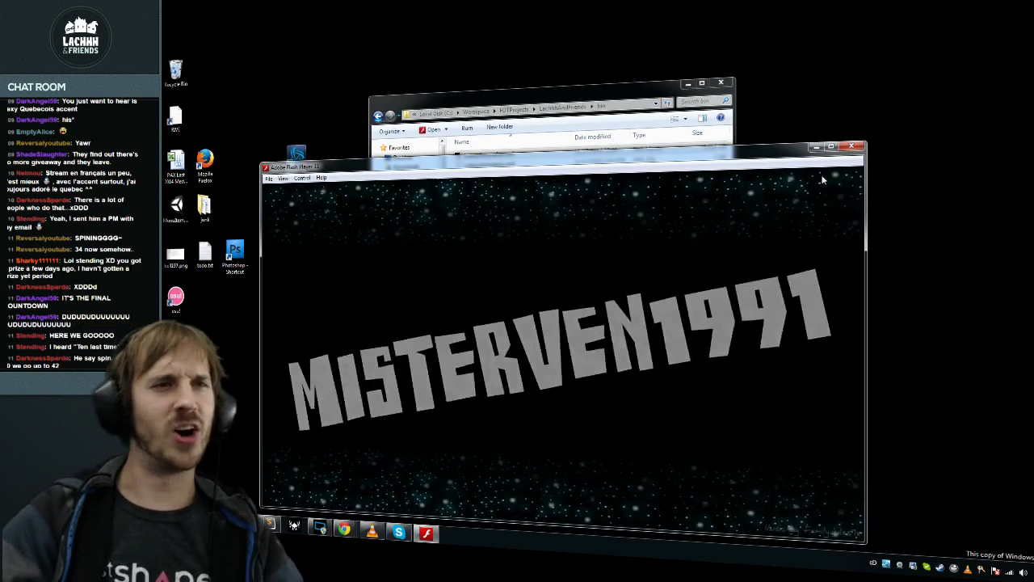
Step: Open Winners.txt, remove the demo note on line 1, fix the name's casing, restore the window
left_click(856, 150)
double_click(511, 187)
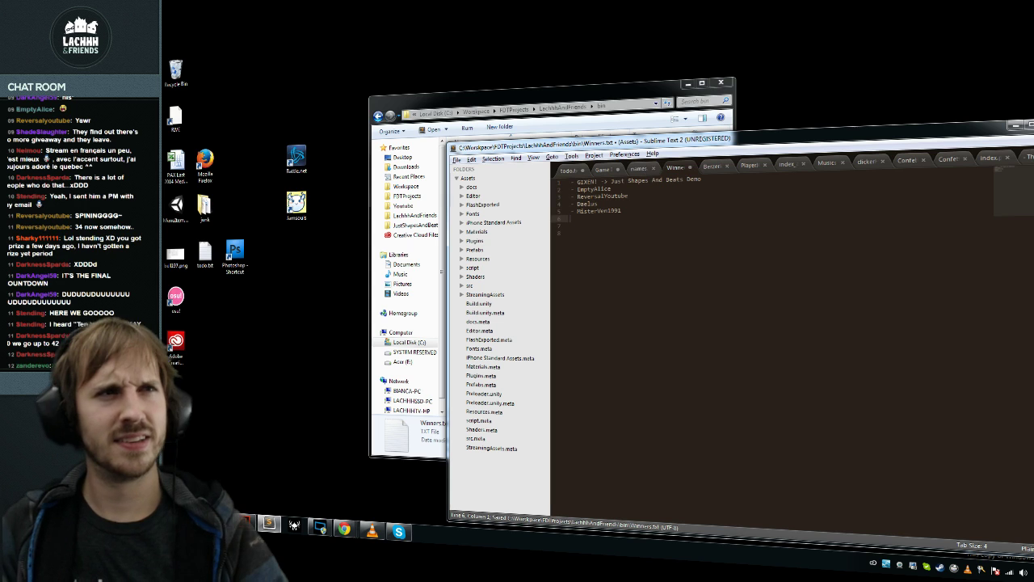
key("ctrl+z")
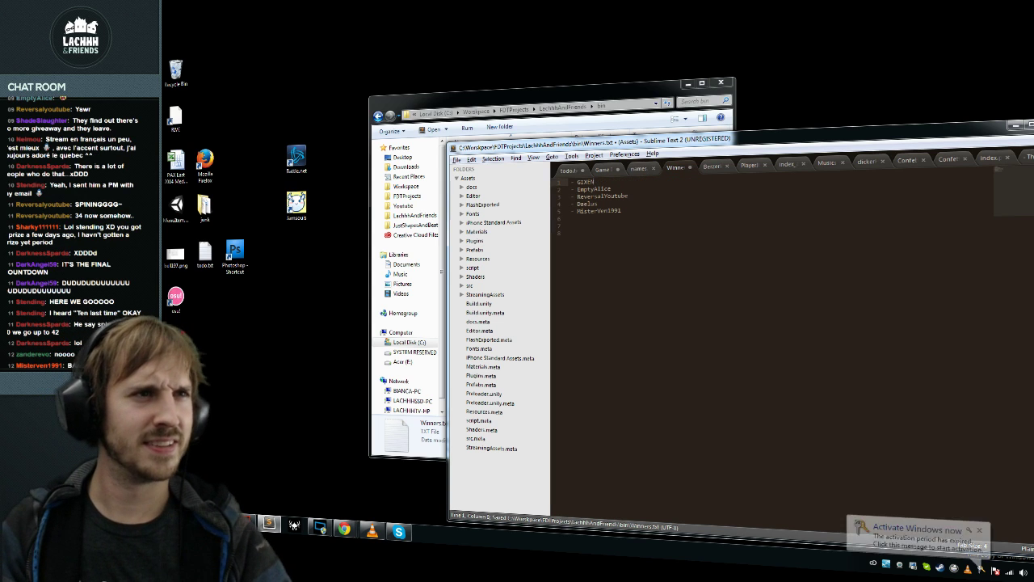
type("xen")
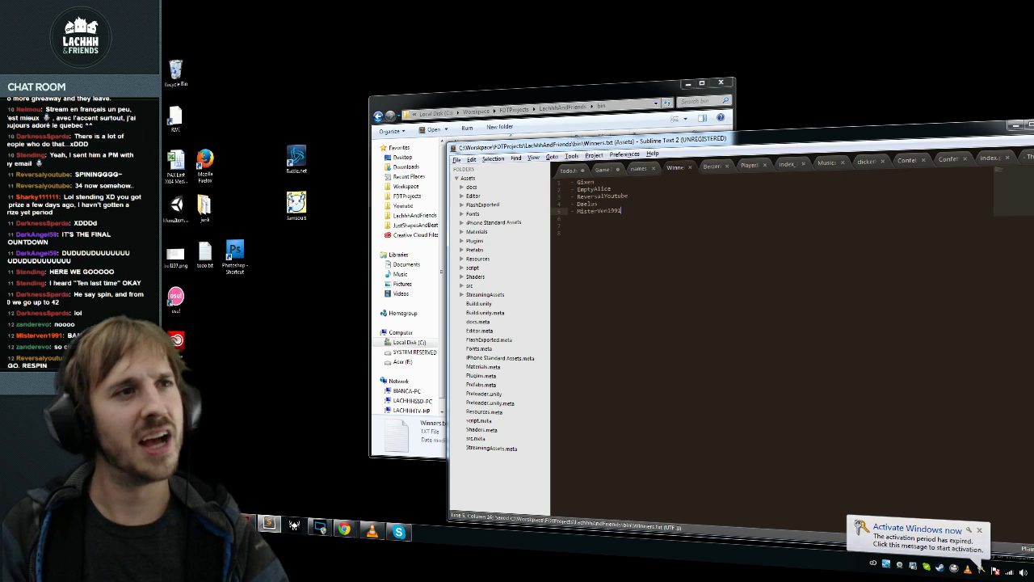
key("super+Down")
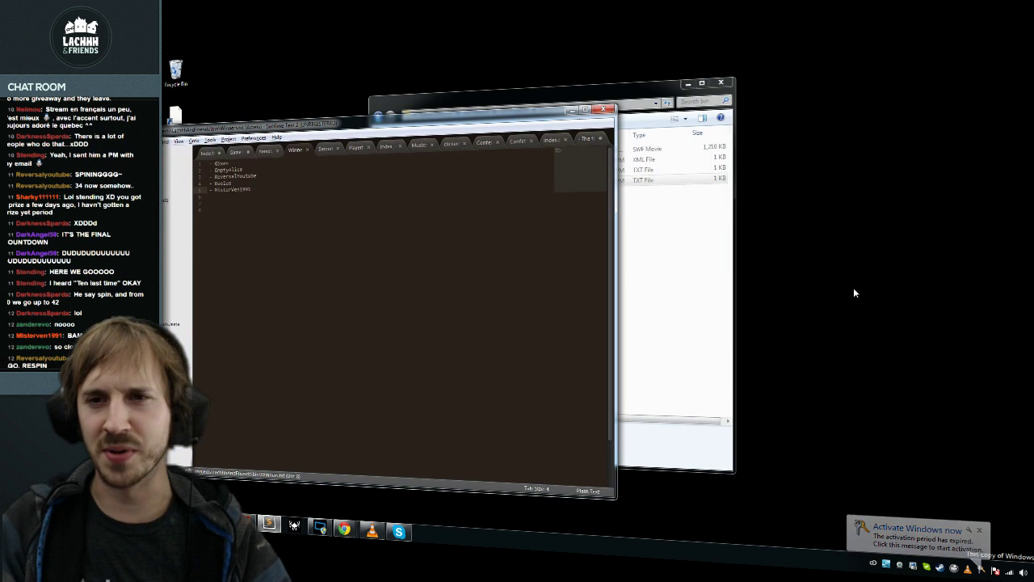